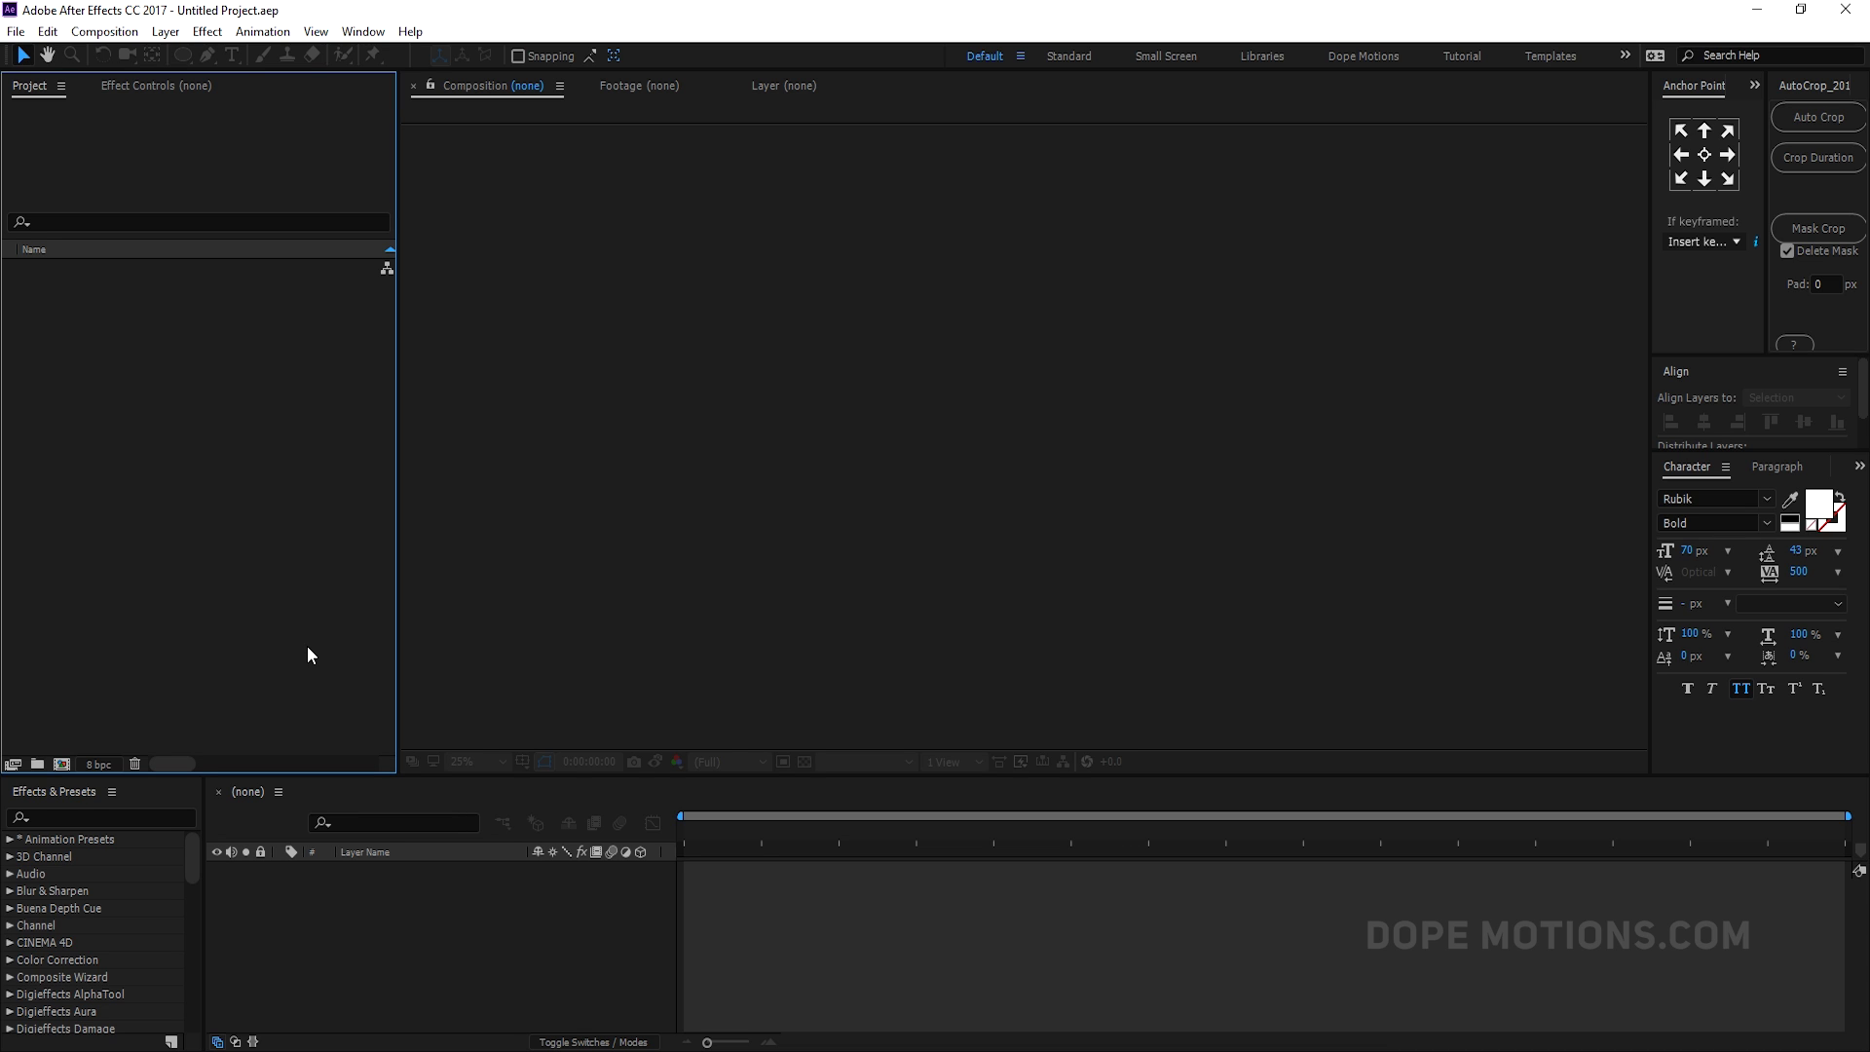
- Create a composition named Main with the HDTV 1080 29.97 preset at 30 fps
{"action": "left_click", "coordinate": [62, 764]}
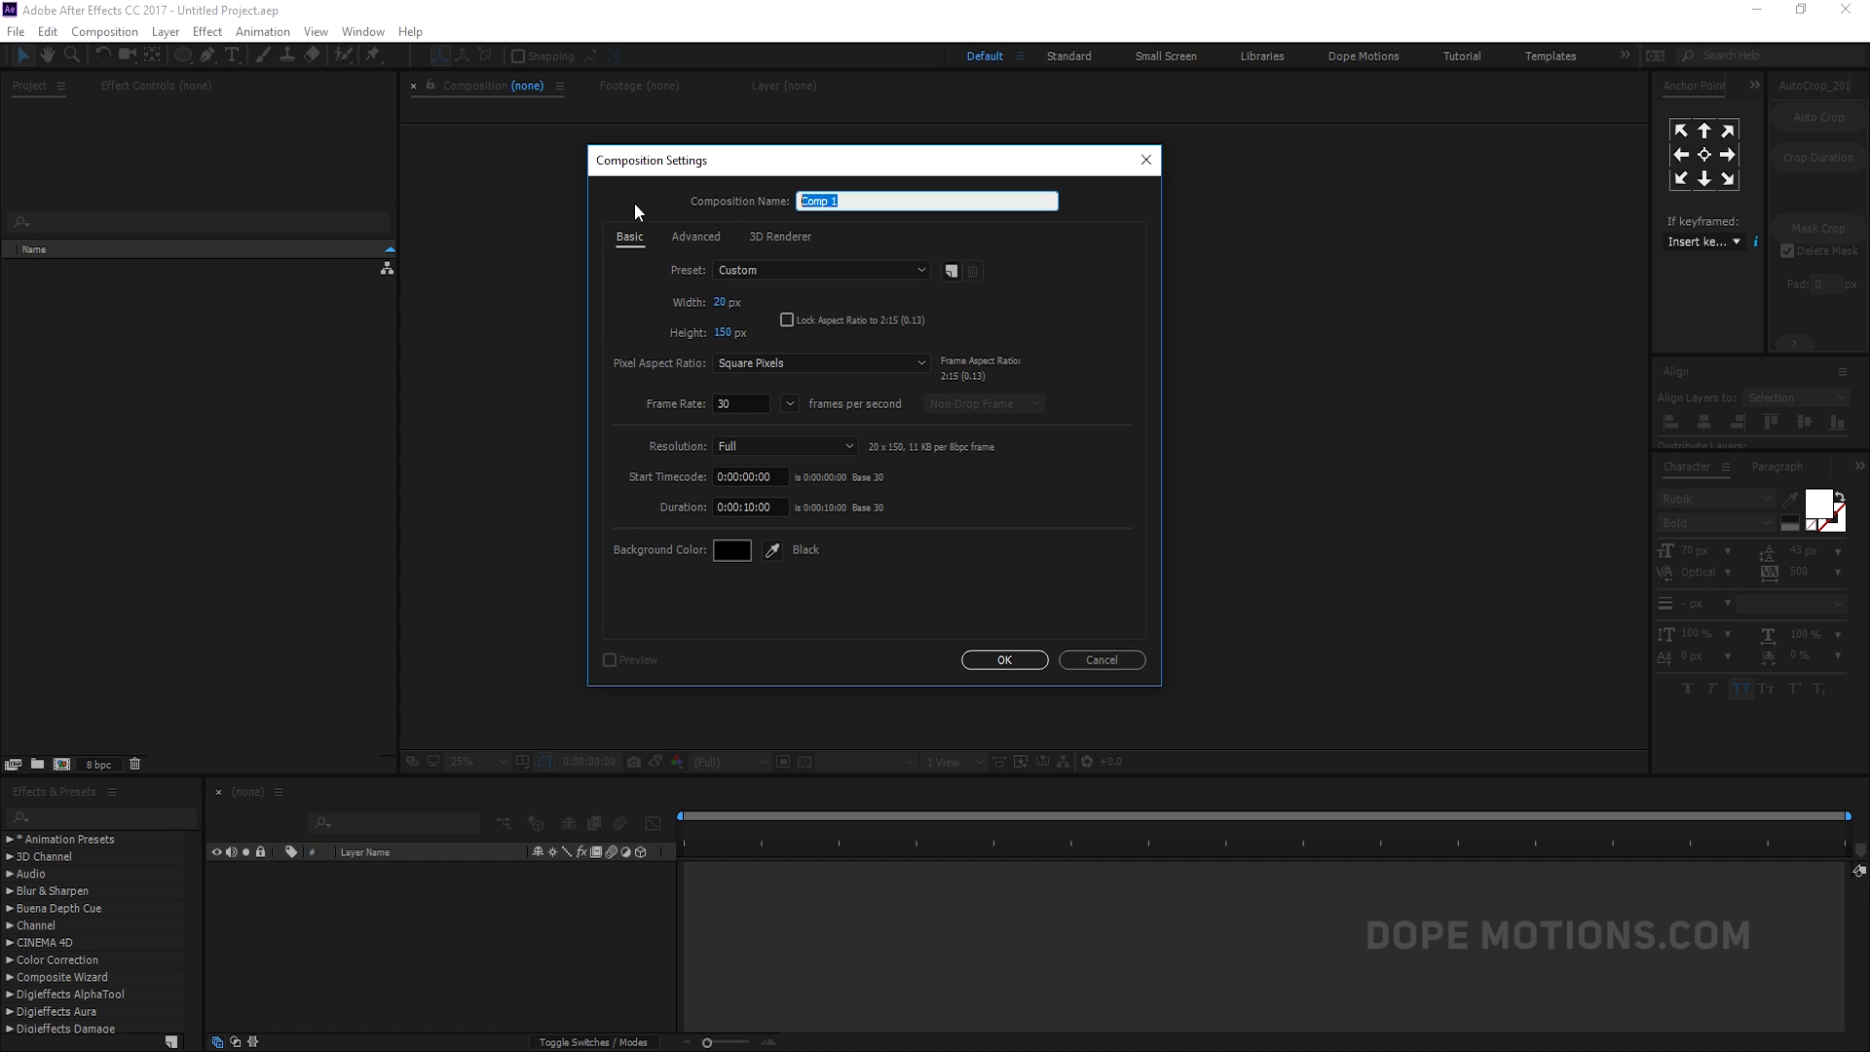
{"action": "type", "text": "Main"}
{"action": "left_click", "coordinate": [813, 270]}
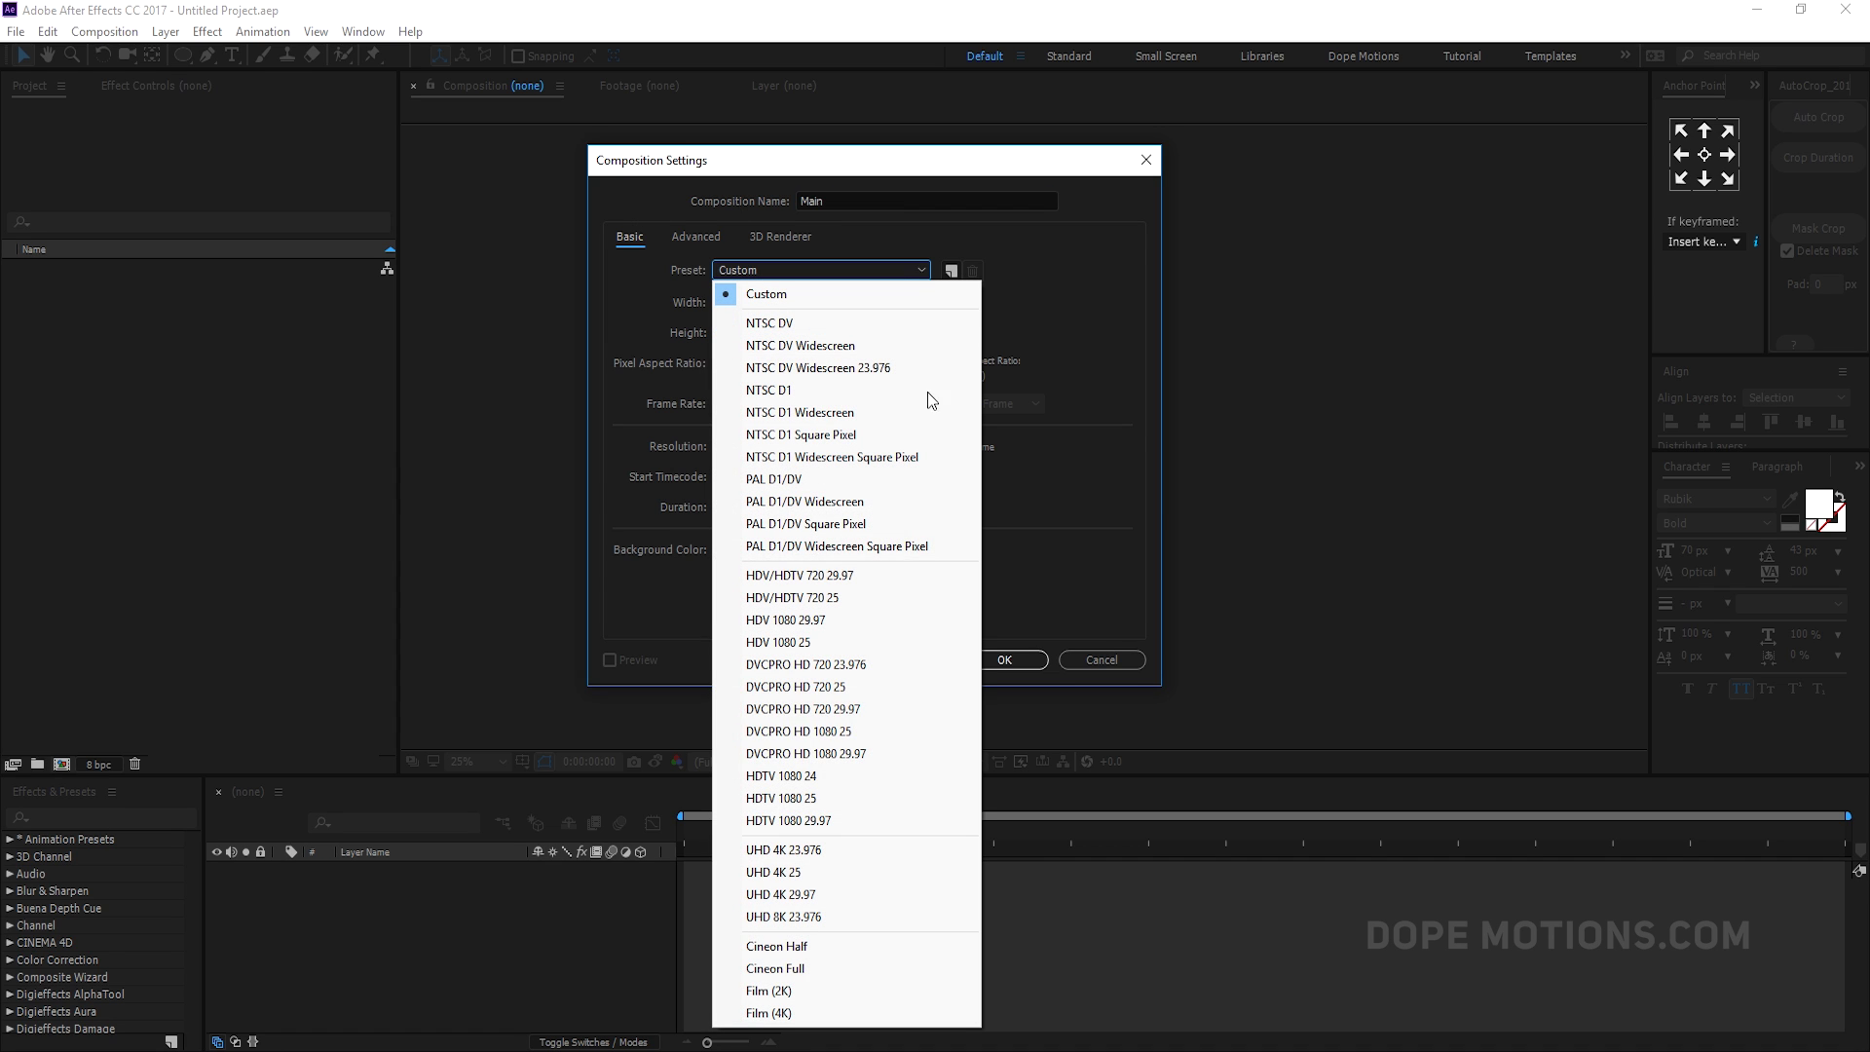
{"action": "left_click", "coordinate": [827, 821]}
{"action": "left_click", "coordinate": [789, 403]}
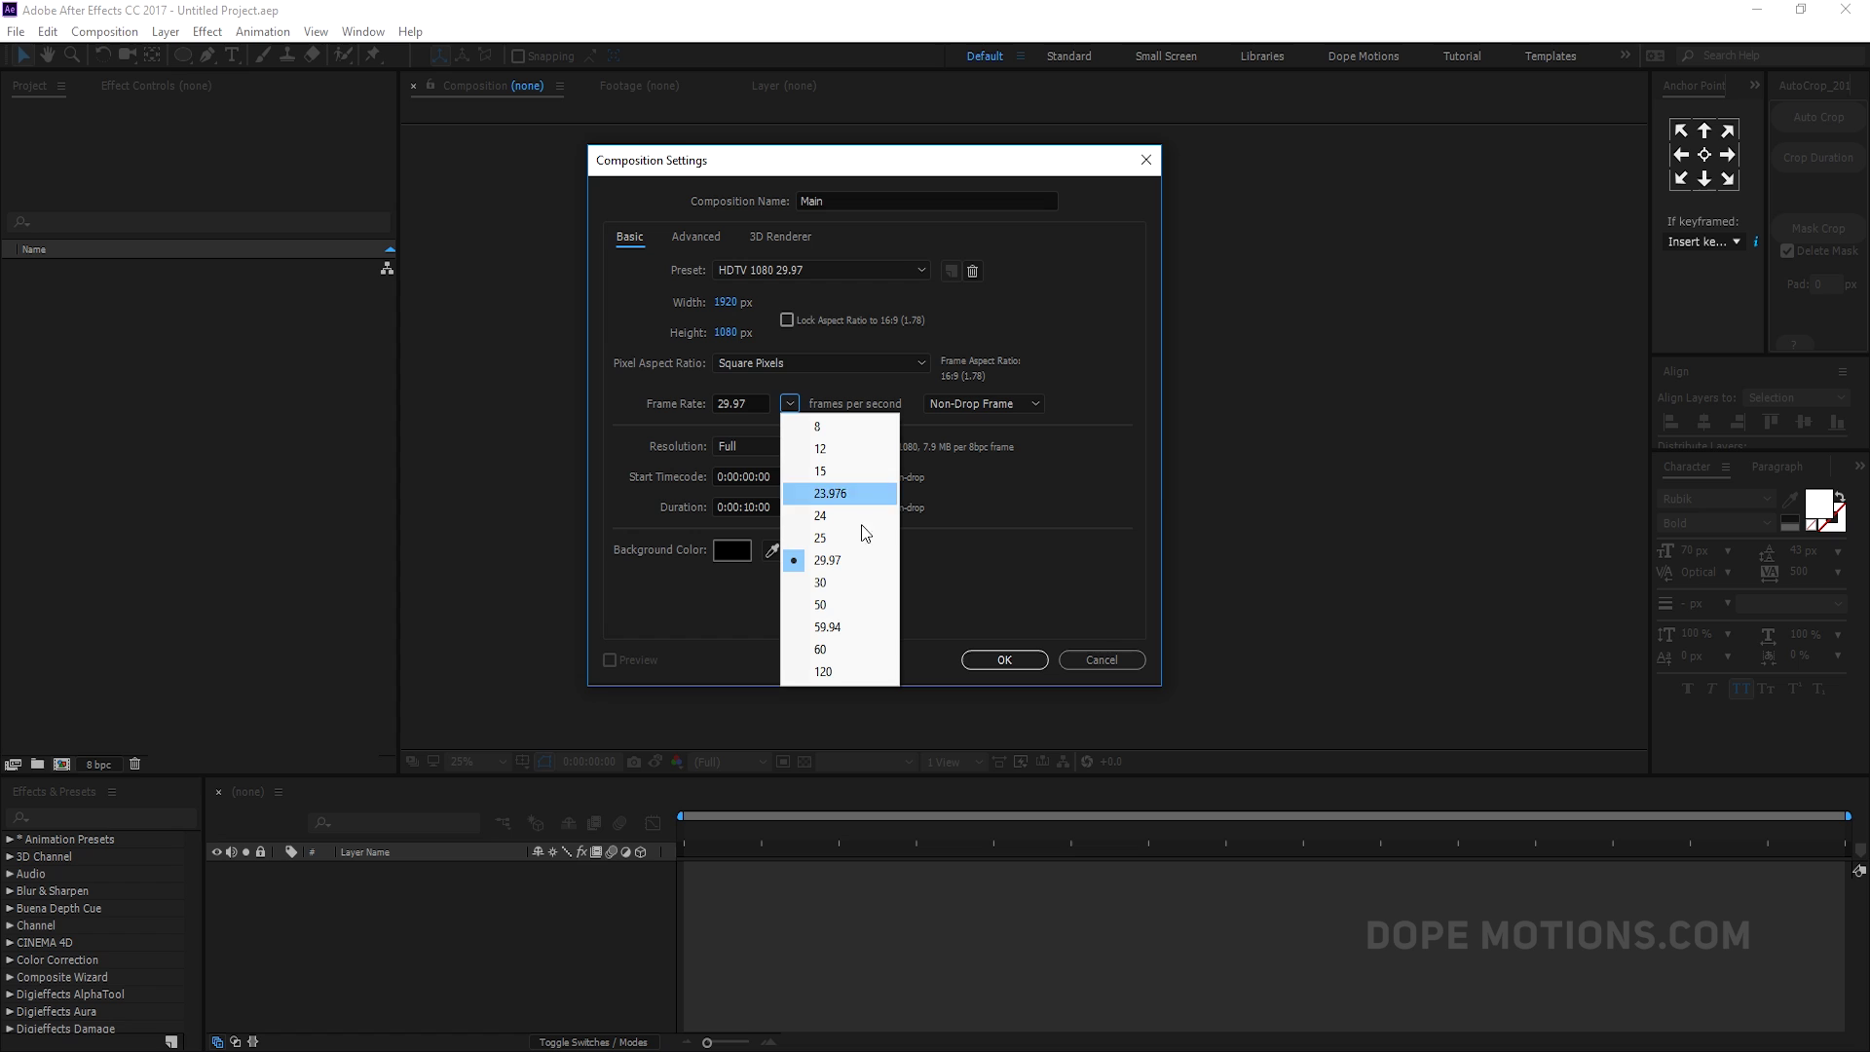
{"action": "left_click", "coordinate": [834, 584]}
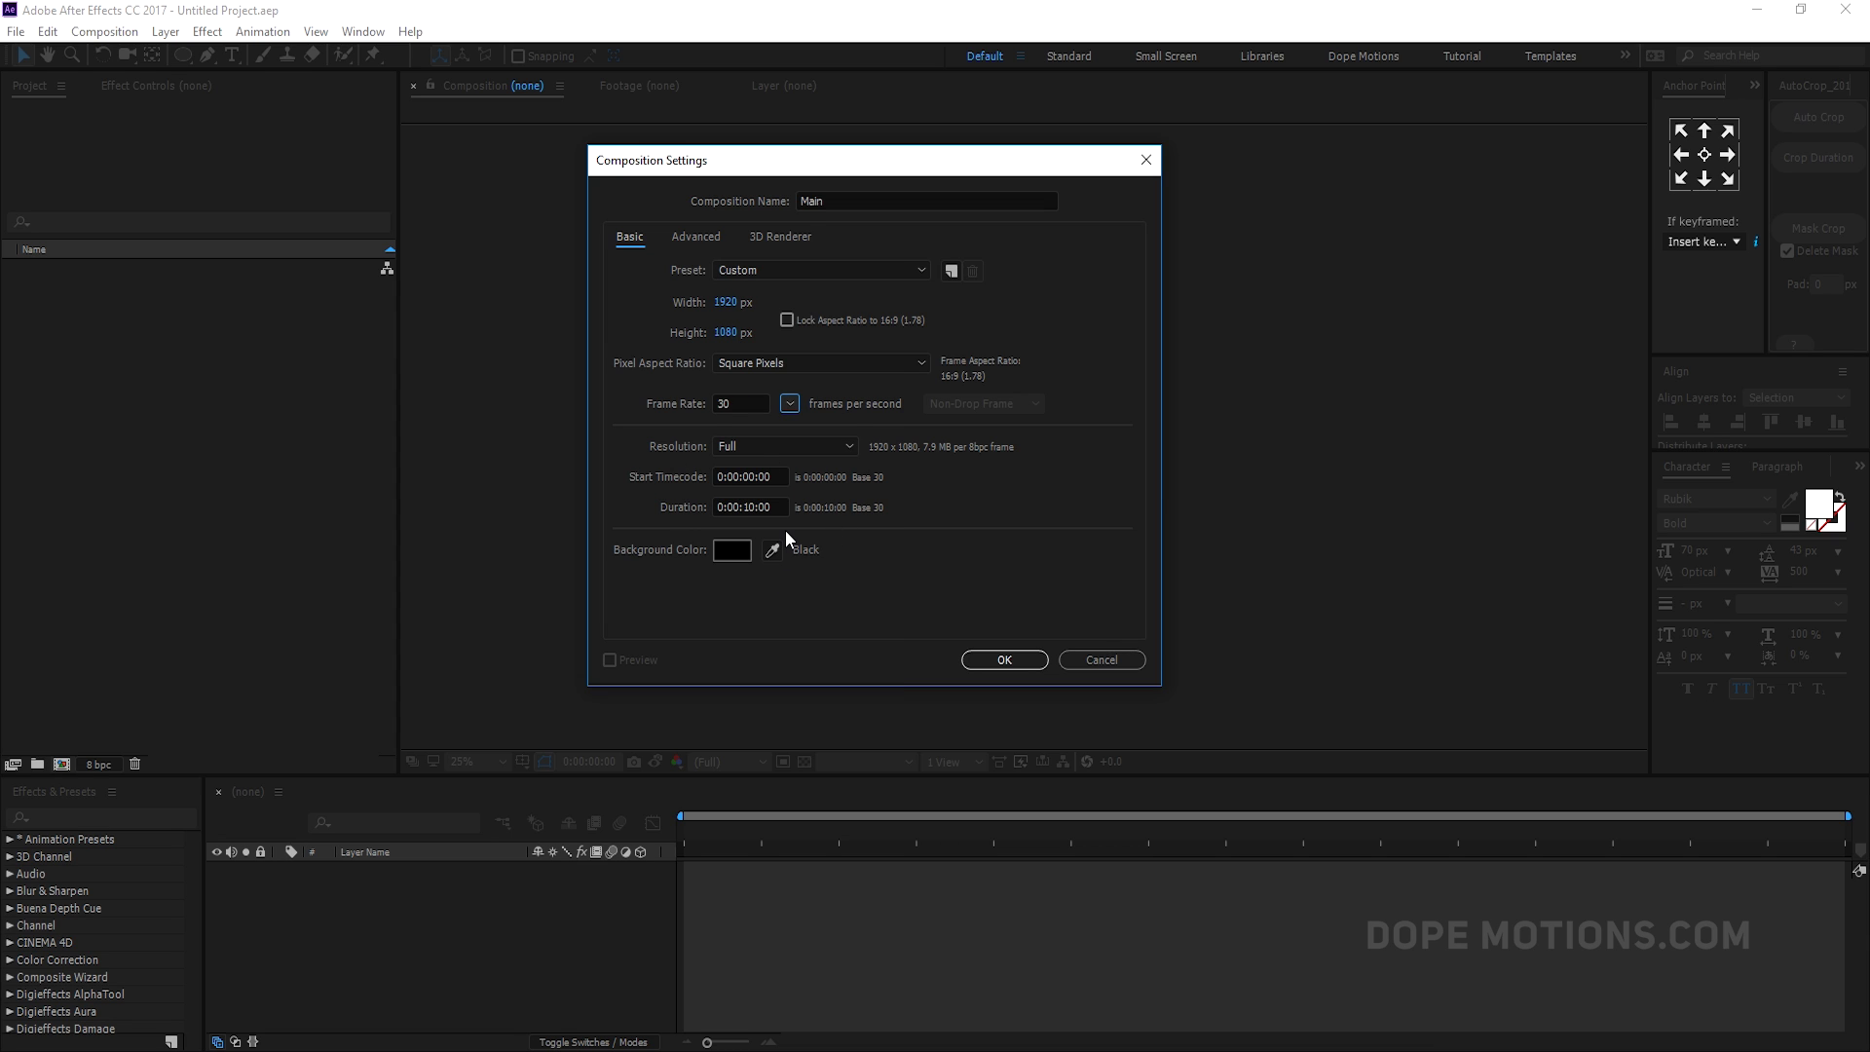
{"action": "left_click", "coordinate": [1003, 662]}
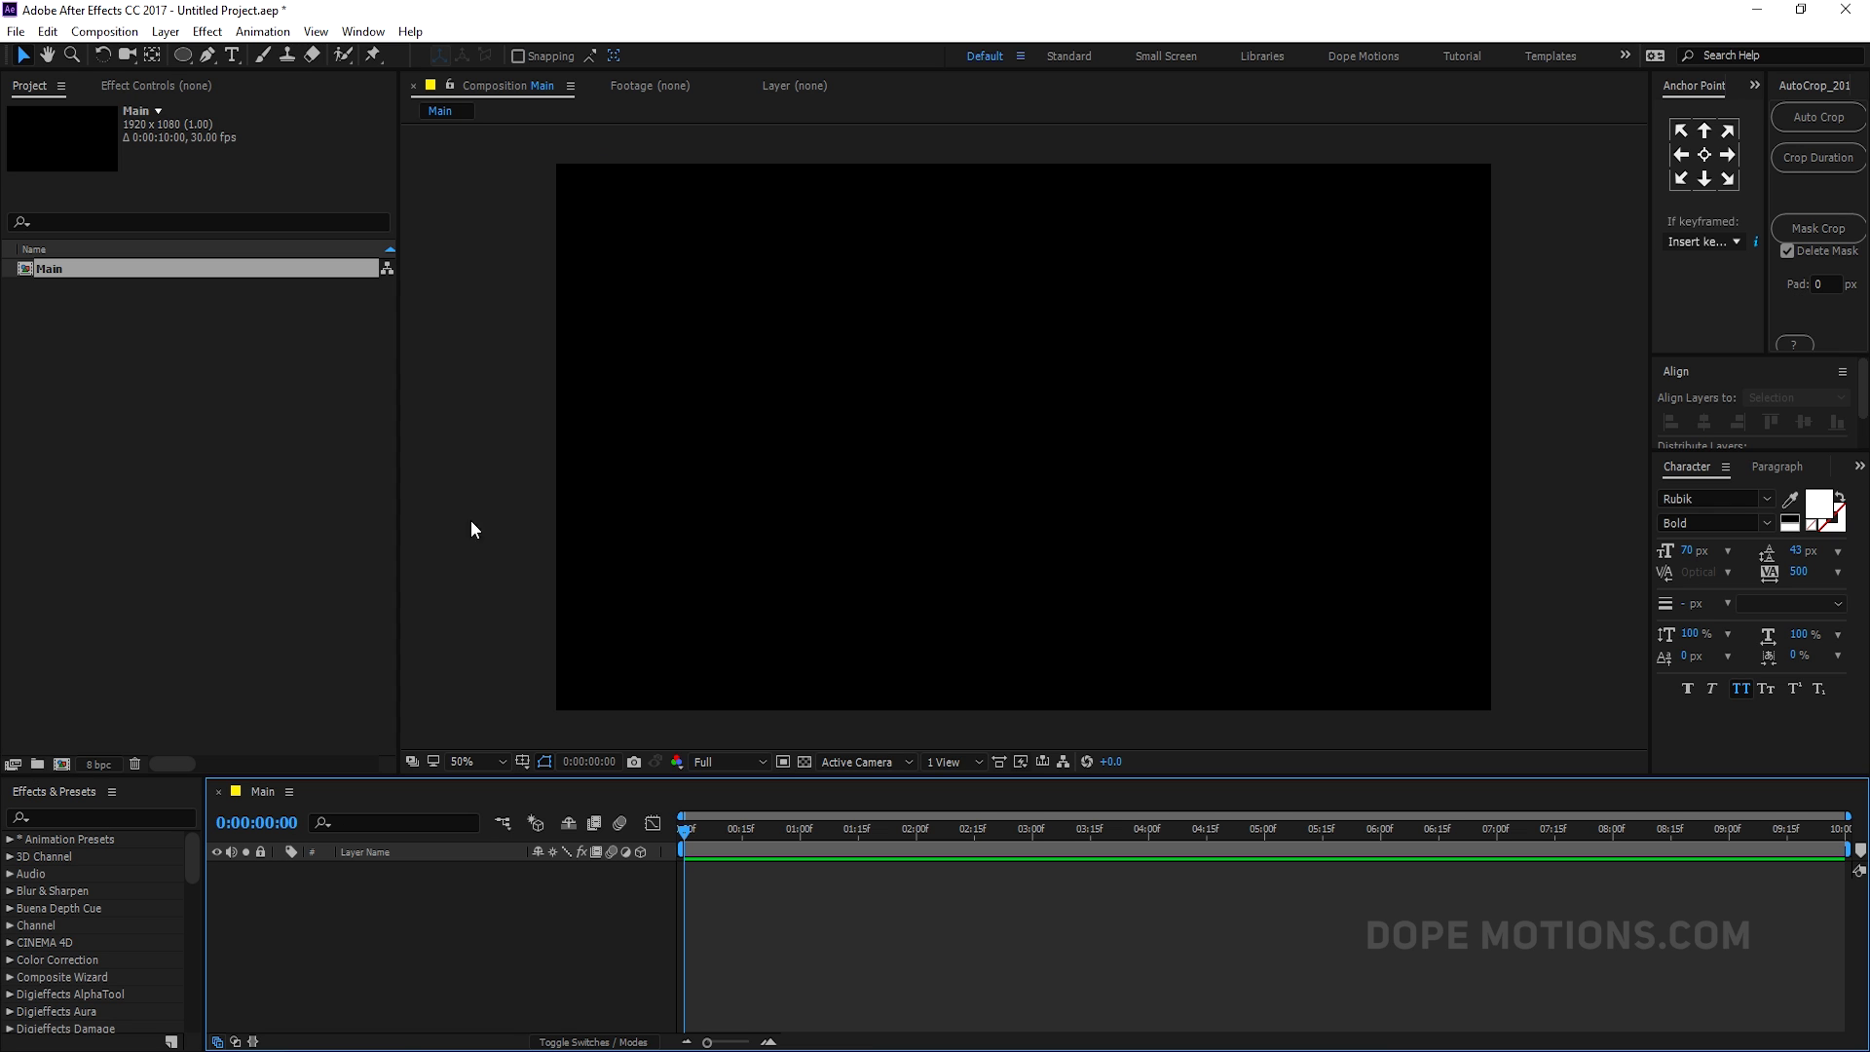
- Create a second composition named Texture sized 20 × 150 px
{"action": "left_click", "coordinate": [62, 764]}
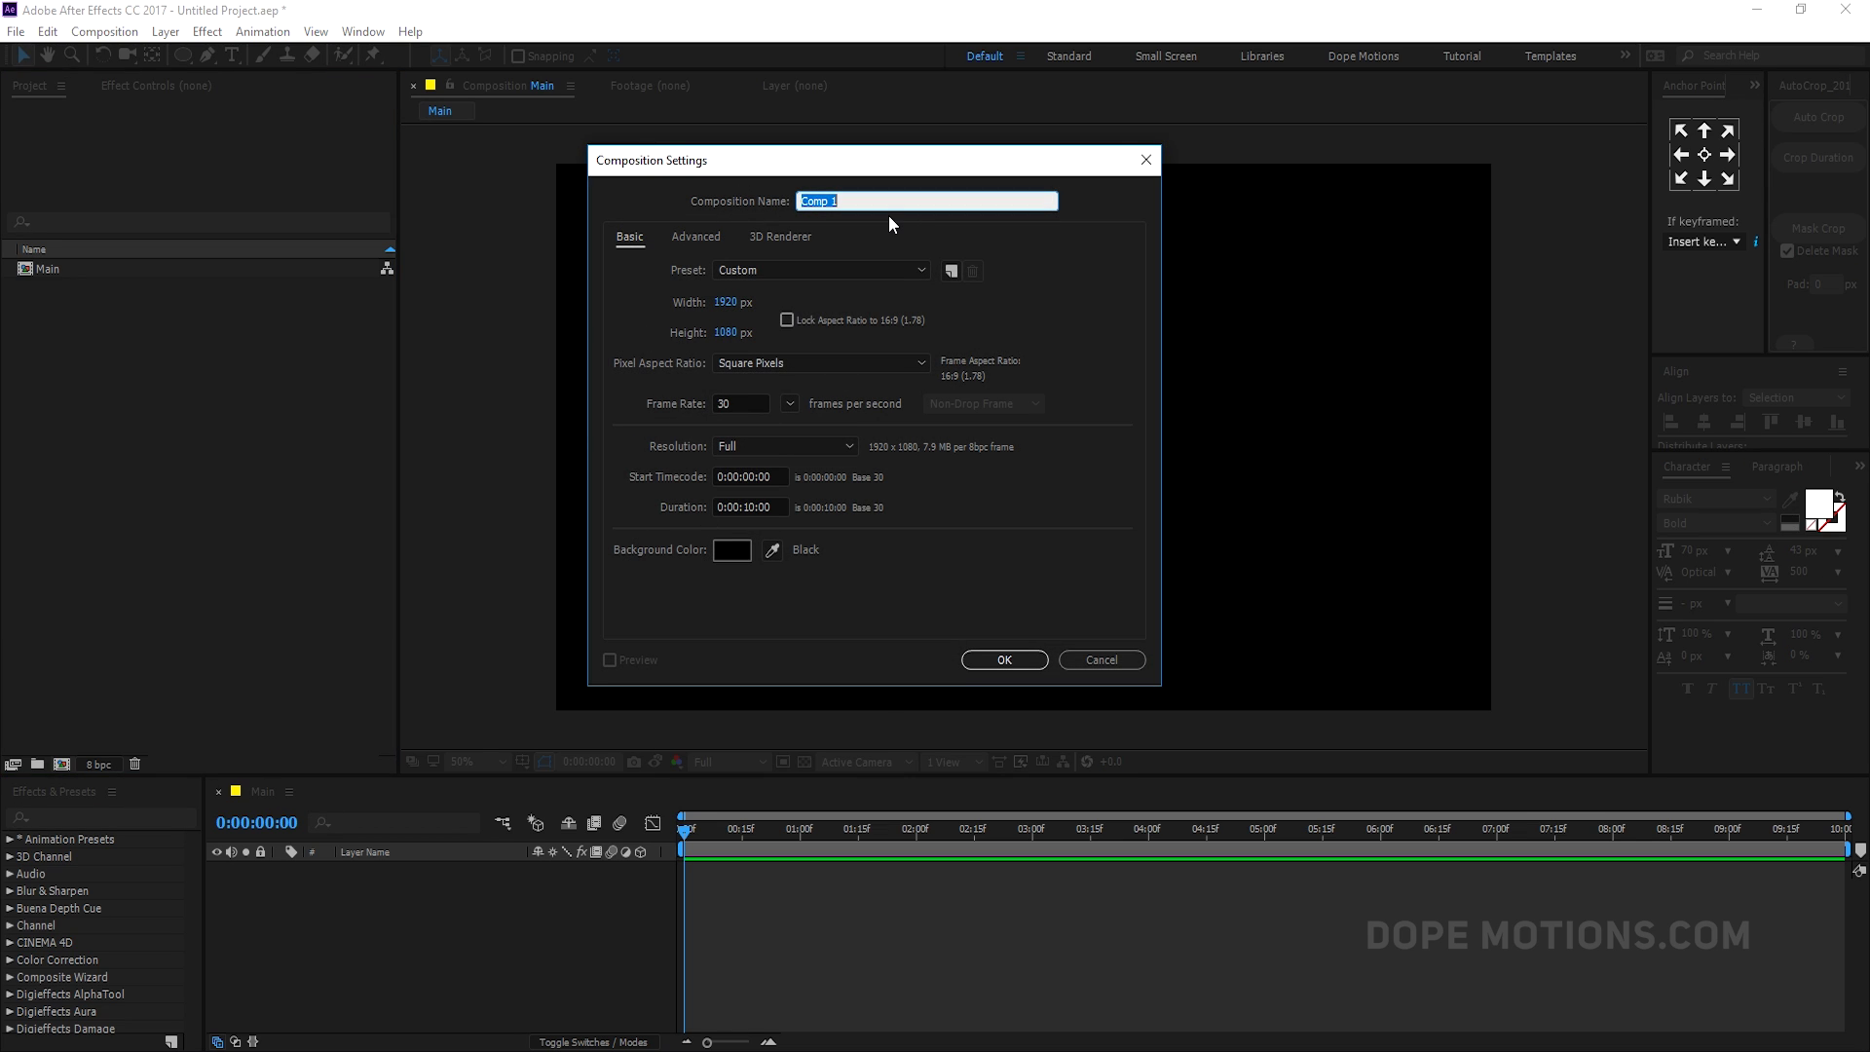
{"action": "type", "text": "Texture"}
{"action": "left_click", "coordinate": [727, 306]}
{"action": "type", "text": "20"}
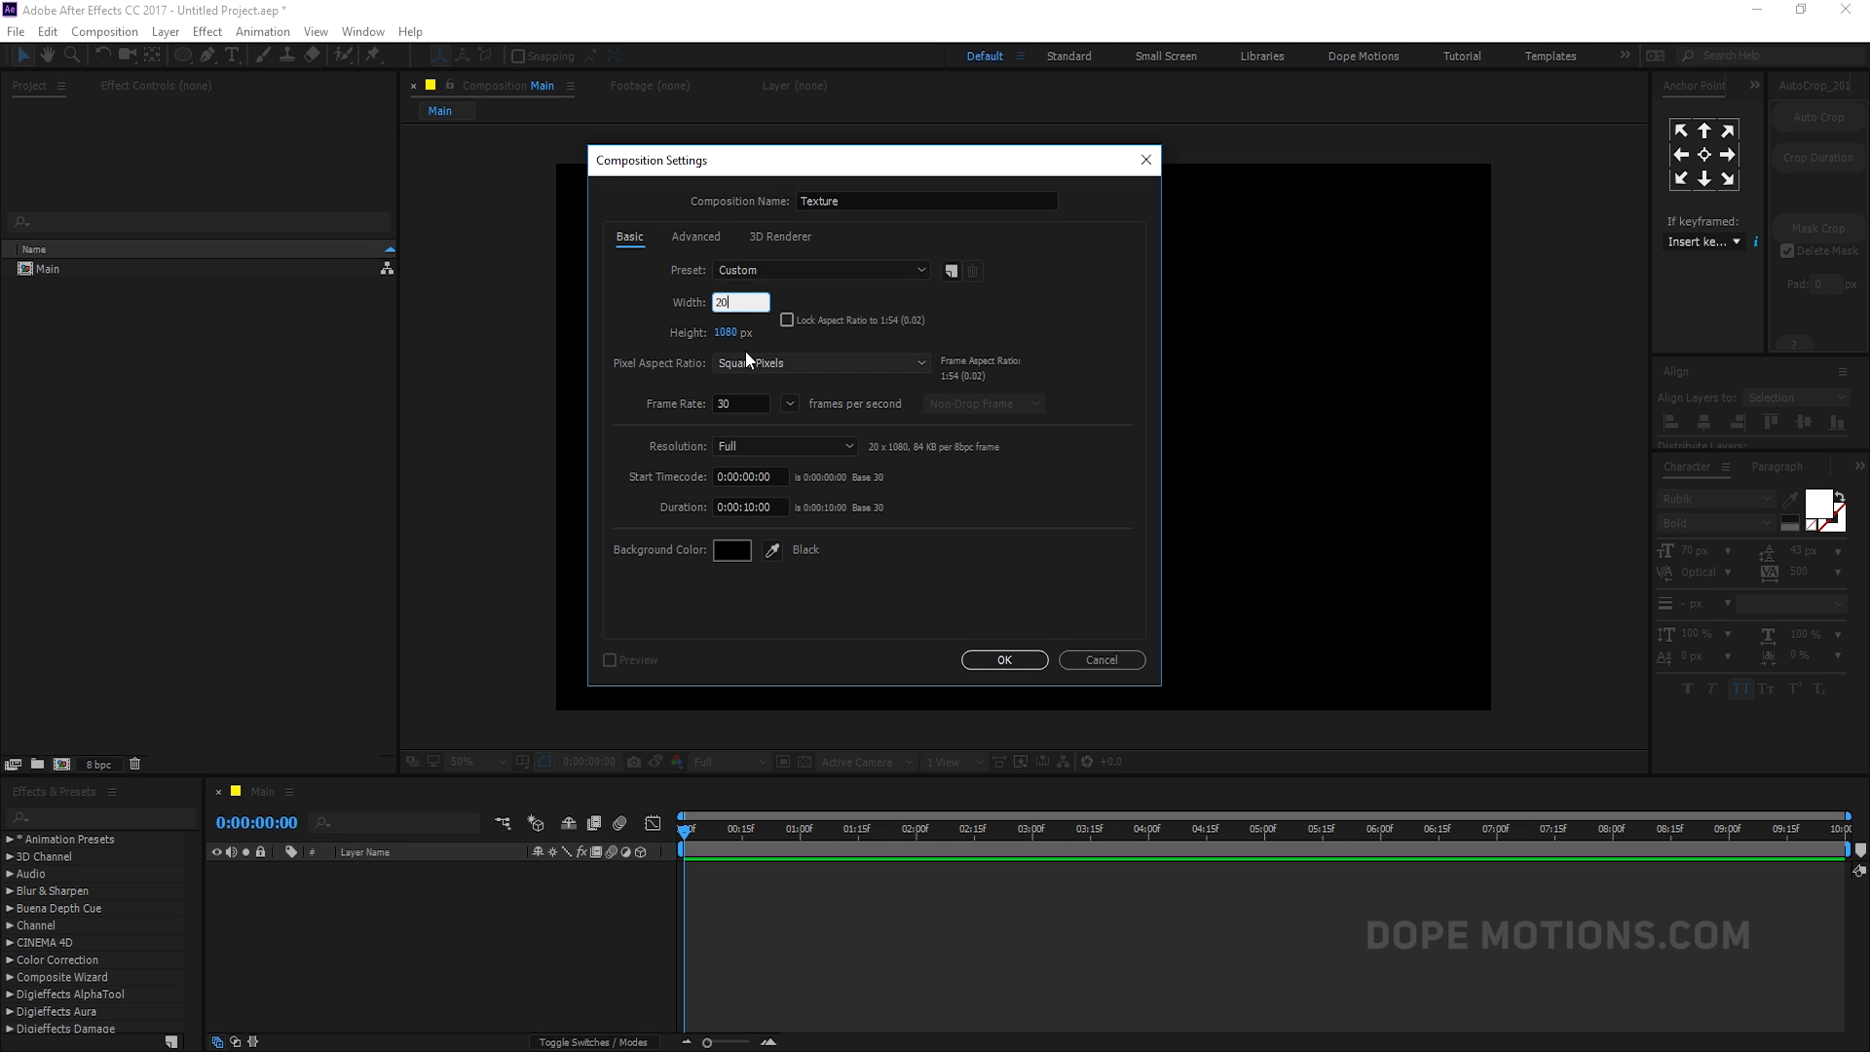
{"action": "left_click", "coordinate": [725, 333]}
{"action": "type", "text": "15"}
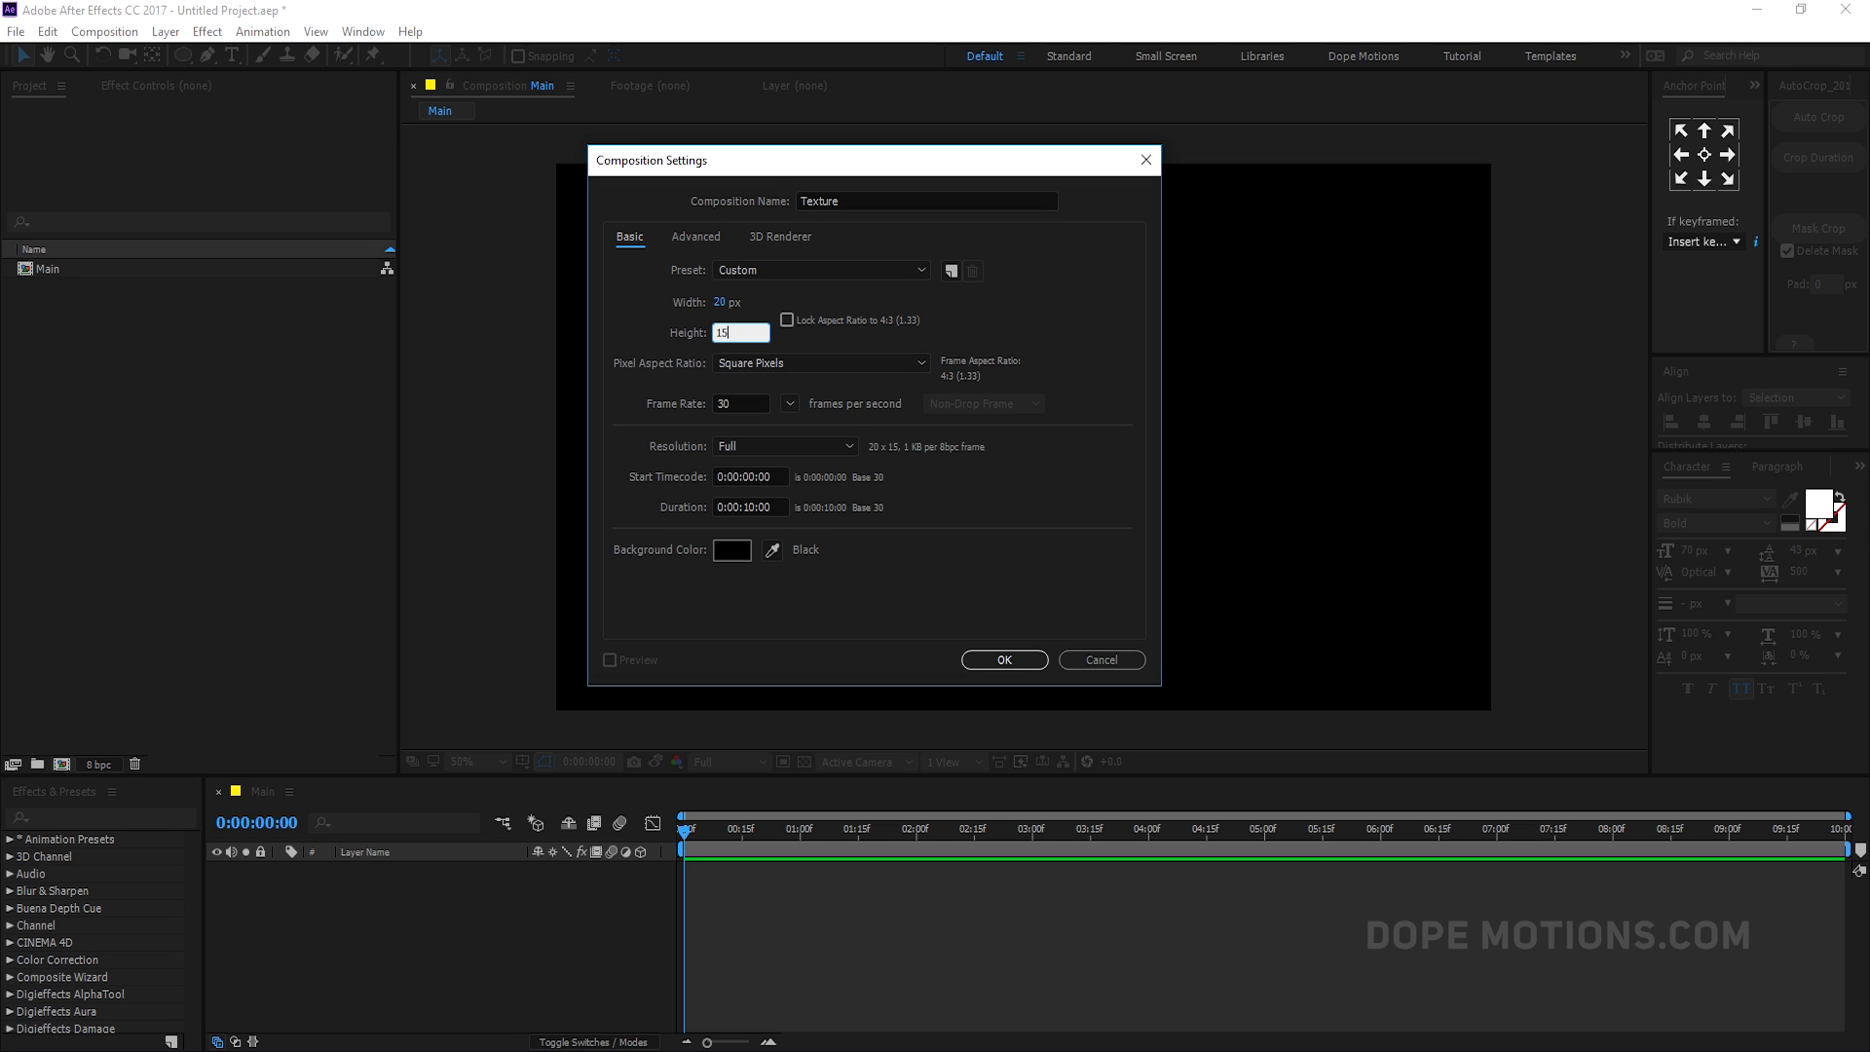
{"action": "type", "text": "0"}
{"action": "left_click", "coordinate": [1004, 658]}
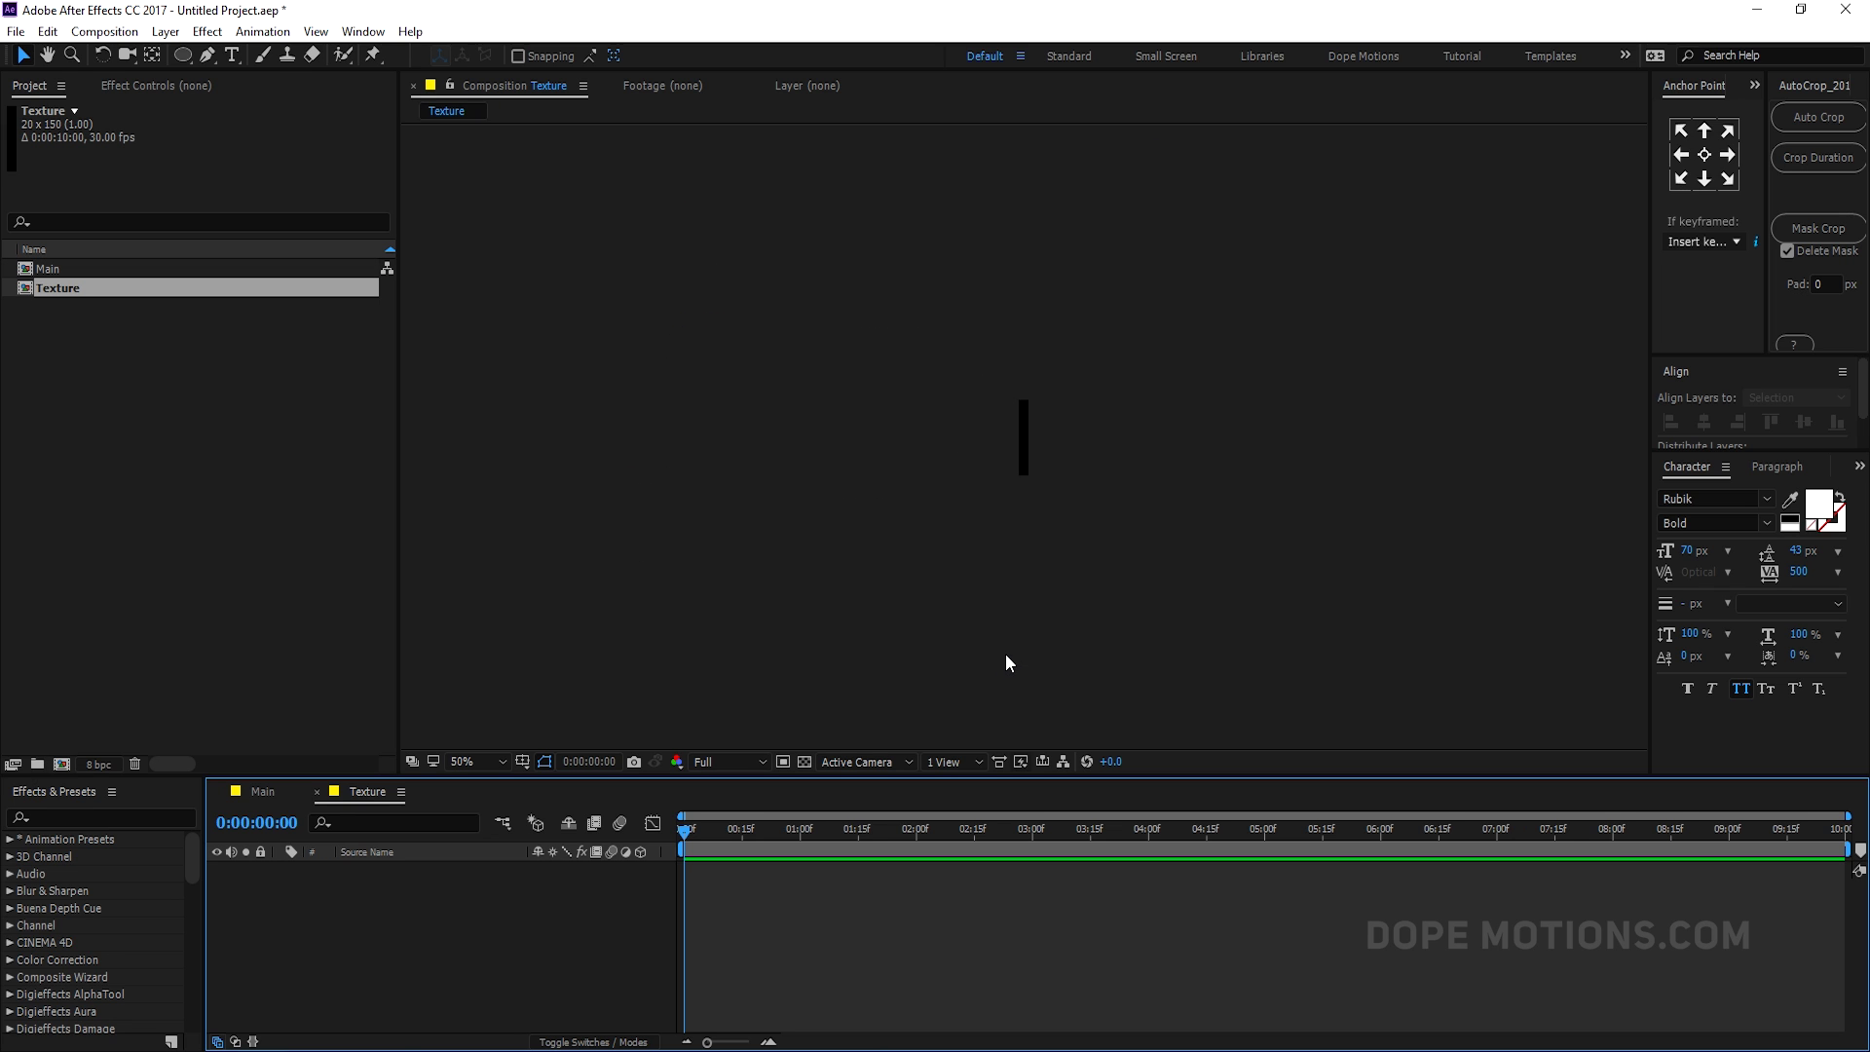
{"action": "scroll", "coordinate": [996, 371], "scroll_direction": "up", "scroll_amount": 6}
{"action": "scroll", "coordinate": [1052, 395], "scroll_direction": "down", "scroll_amount": 2}
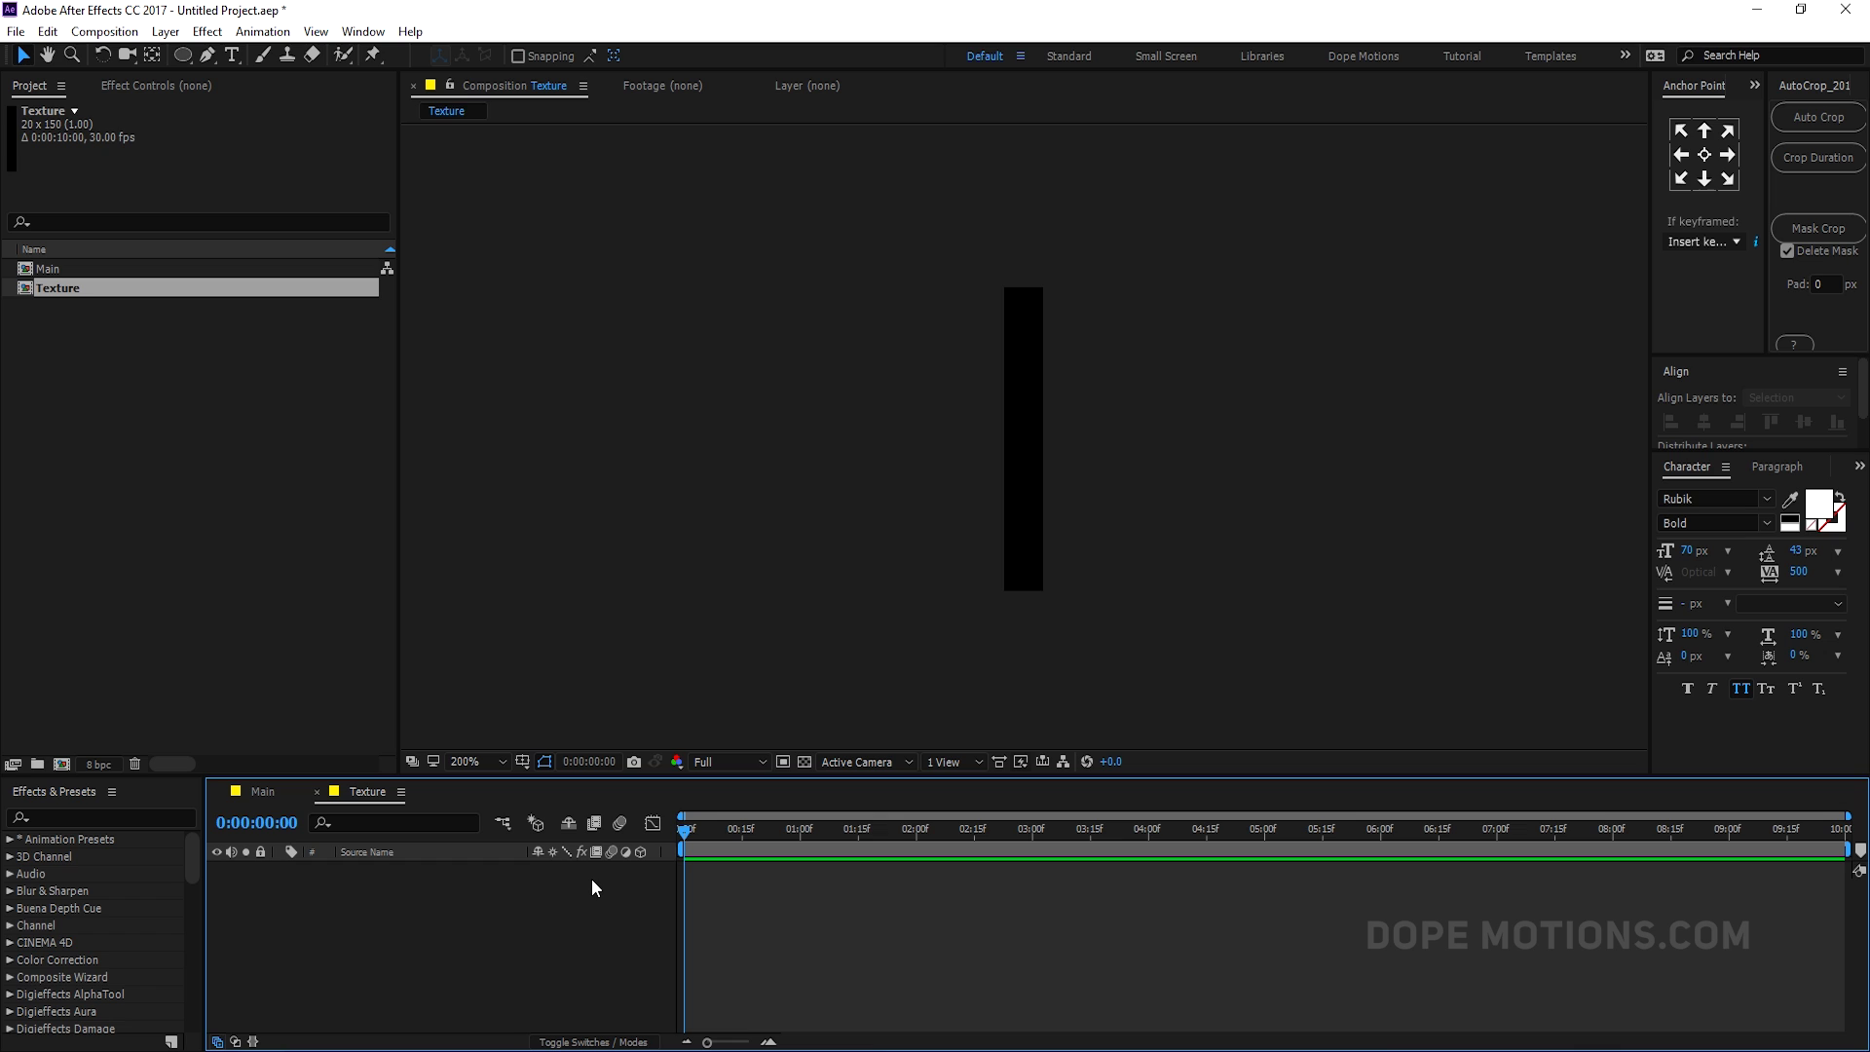
{"action": "right_click", "coordinate": [493, 906]}
- Add a solid layer named F to the Texture comp
{"action": "mouse_move", "coordinate": [590, 688]}
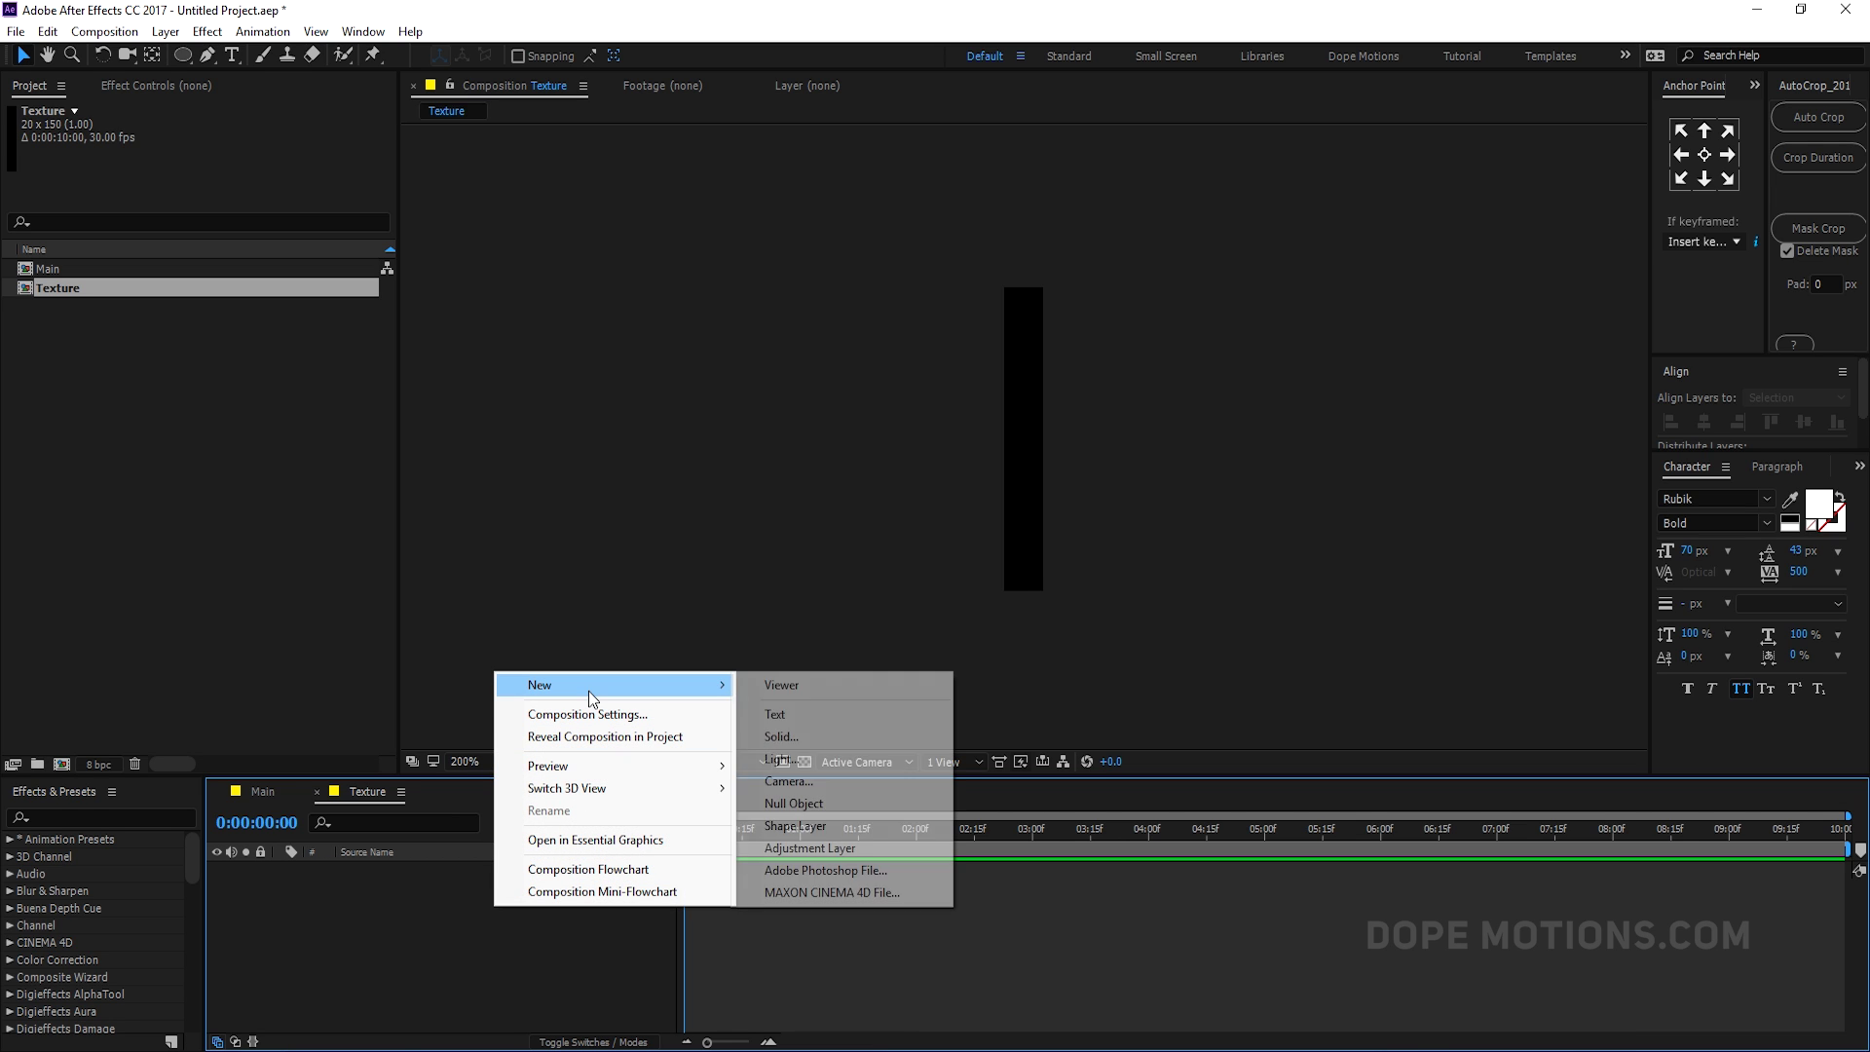
{"action": "left_click", "coordinate": [799, 737]}
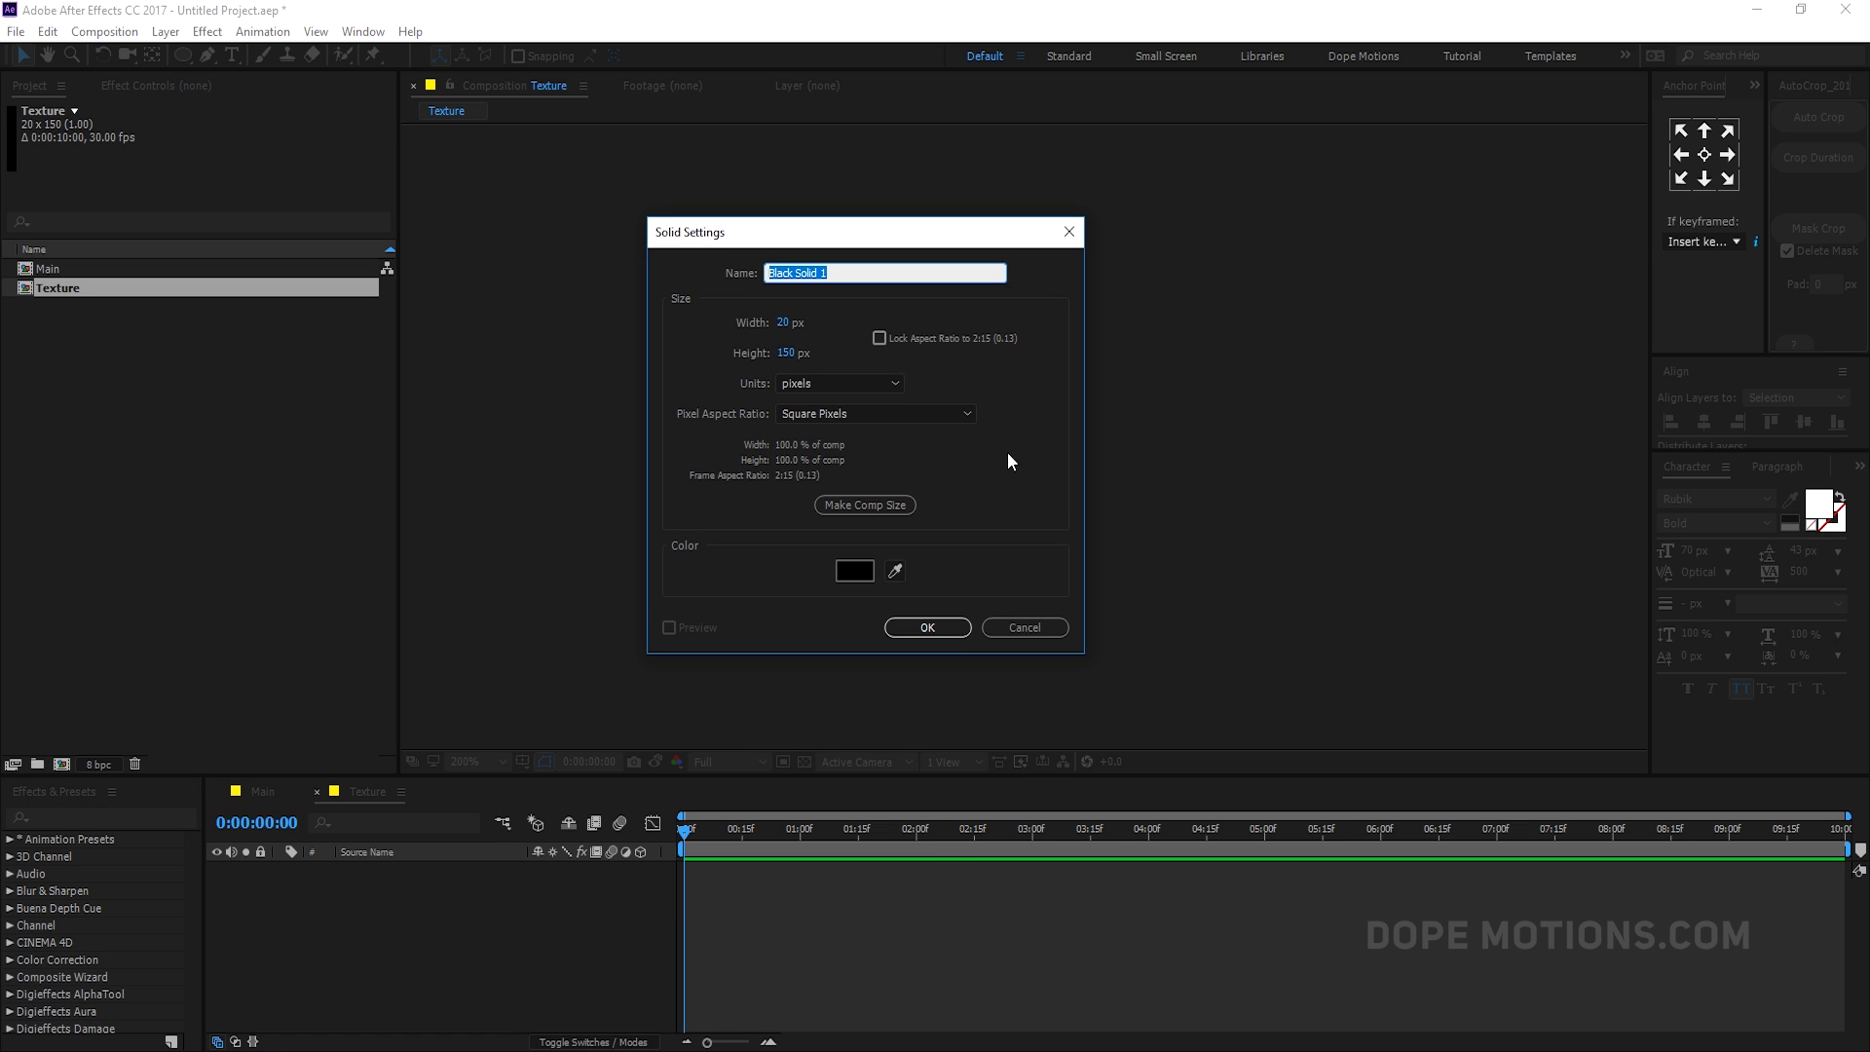
{"action": "type", "text": "F"}
{"action": "left_click", "coordinate": [904, 628]}
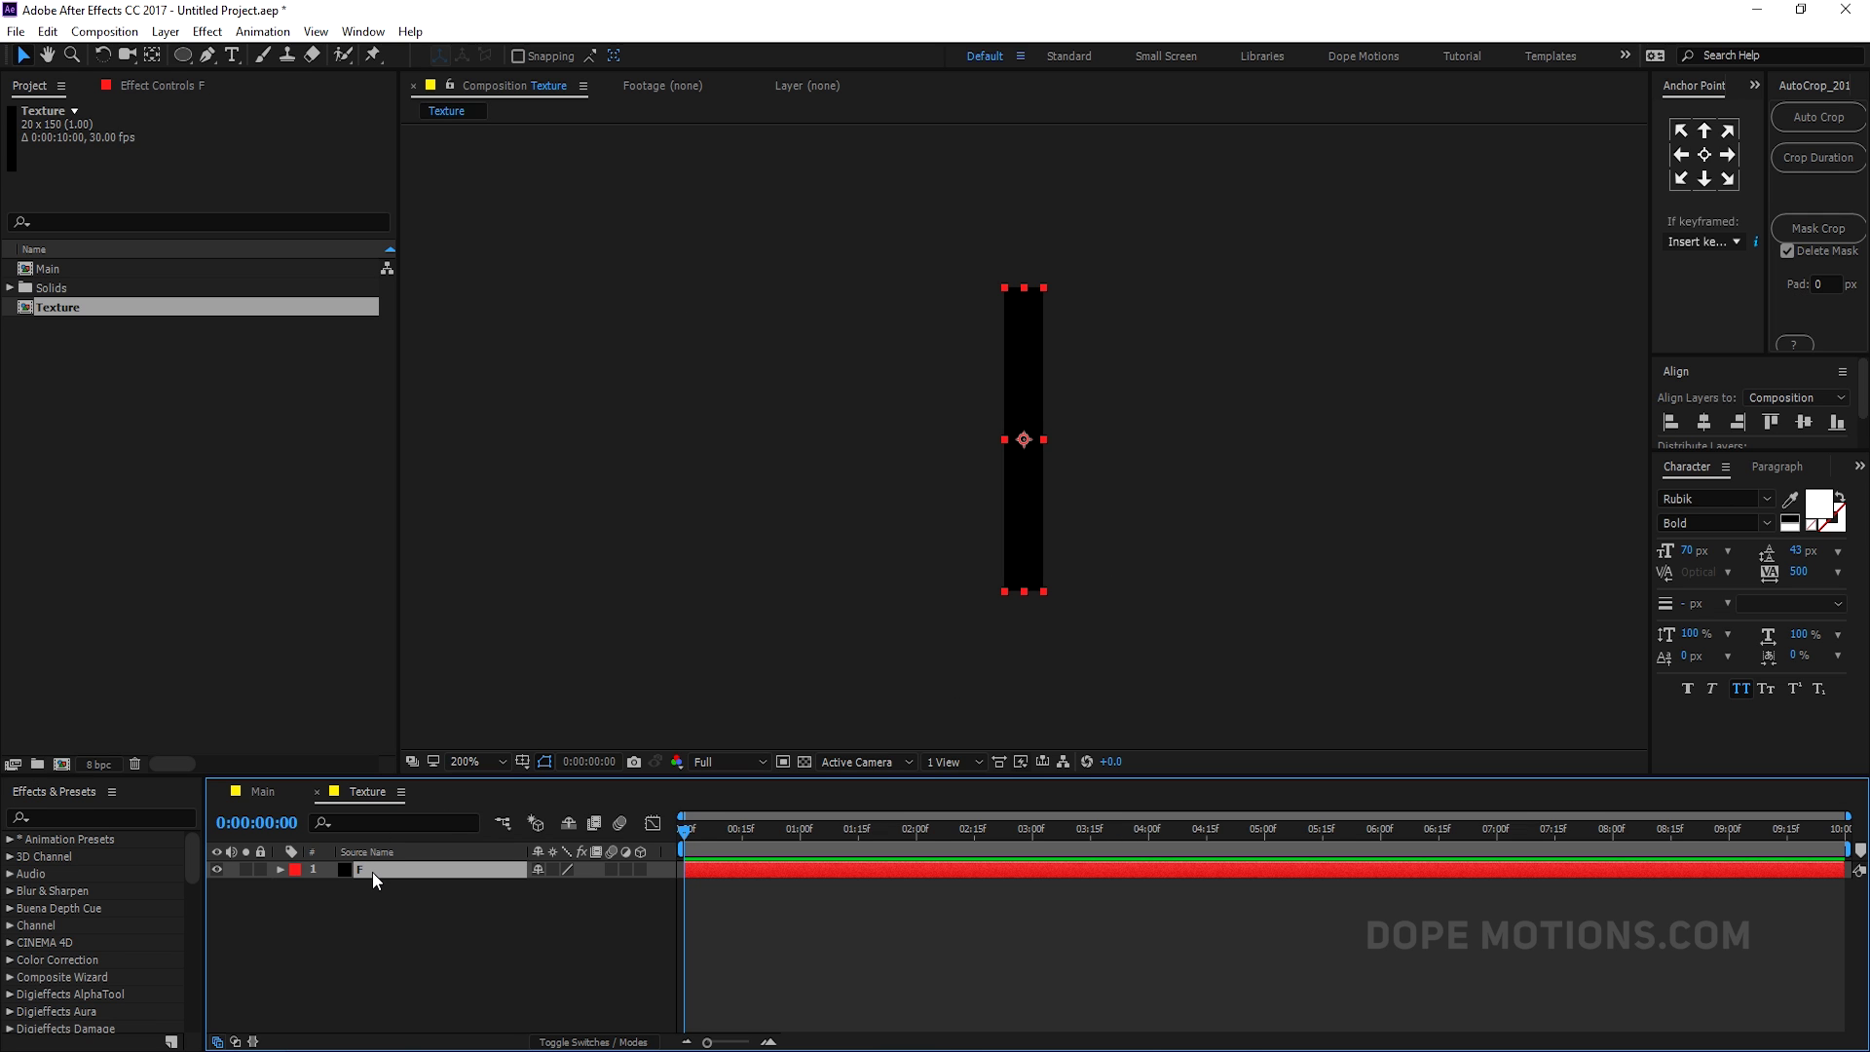
- Apply Trapcode Form to layer F through the quick effect search 'fra'
{"action": "key", "text": "ctrl+space"}
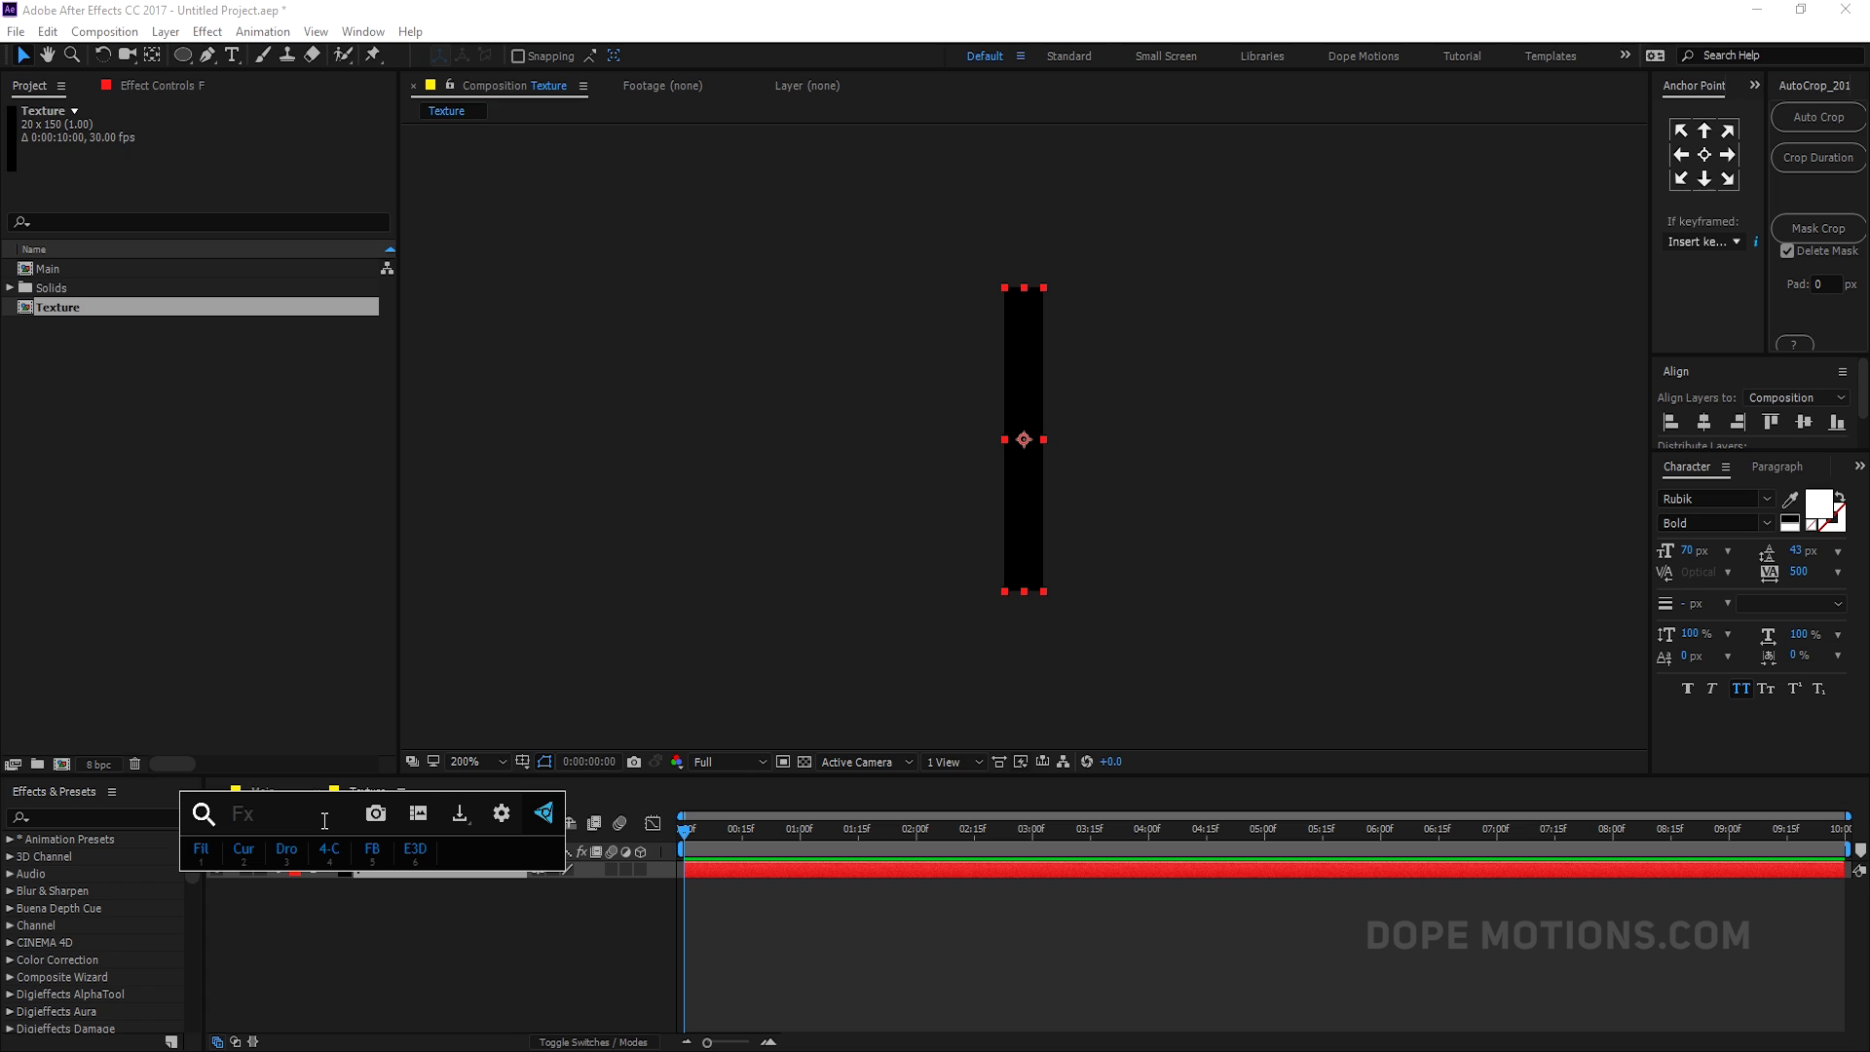
{"action": "type", "text": "fra"}
{"action": "key", "text": "Return"}
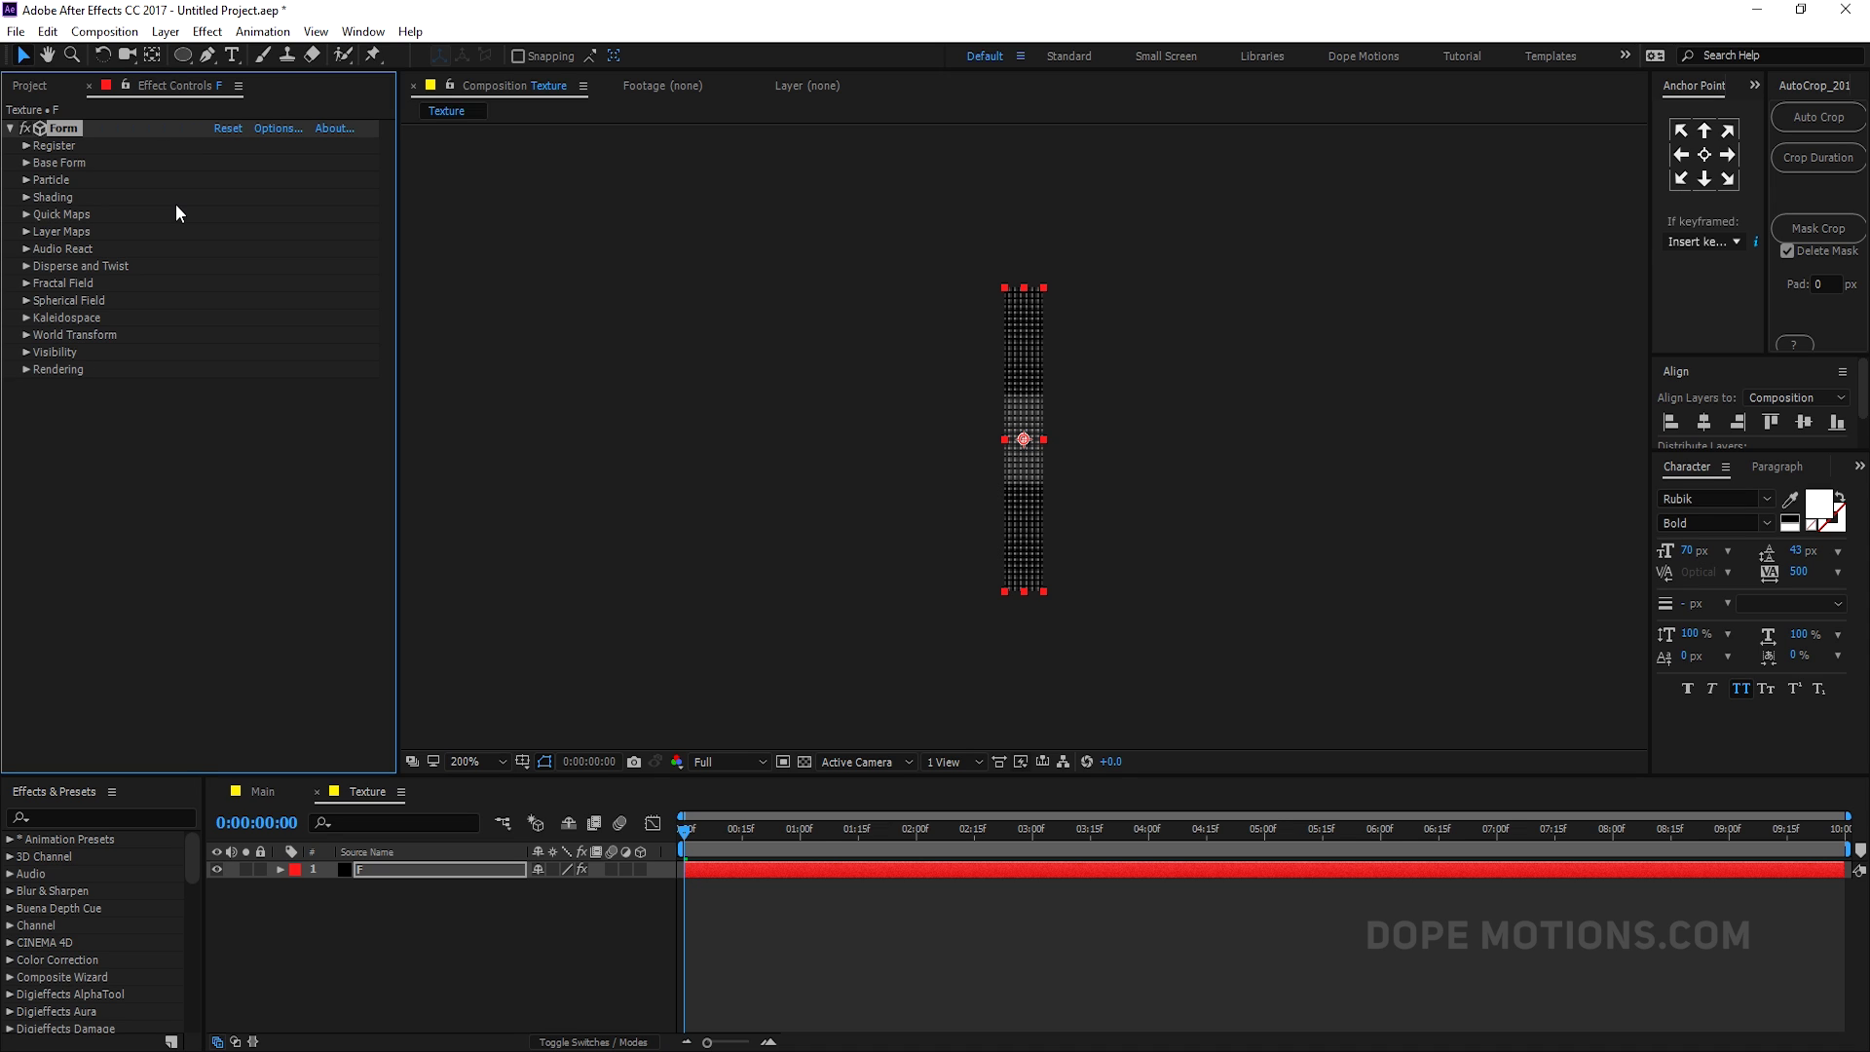
- Set Form's Base Form to Size X 1, Y 120, Z 0 with 1 × 10 particles
{"action": "left_click", "coordinate": [25, 163]}
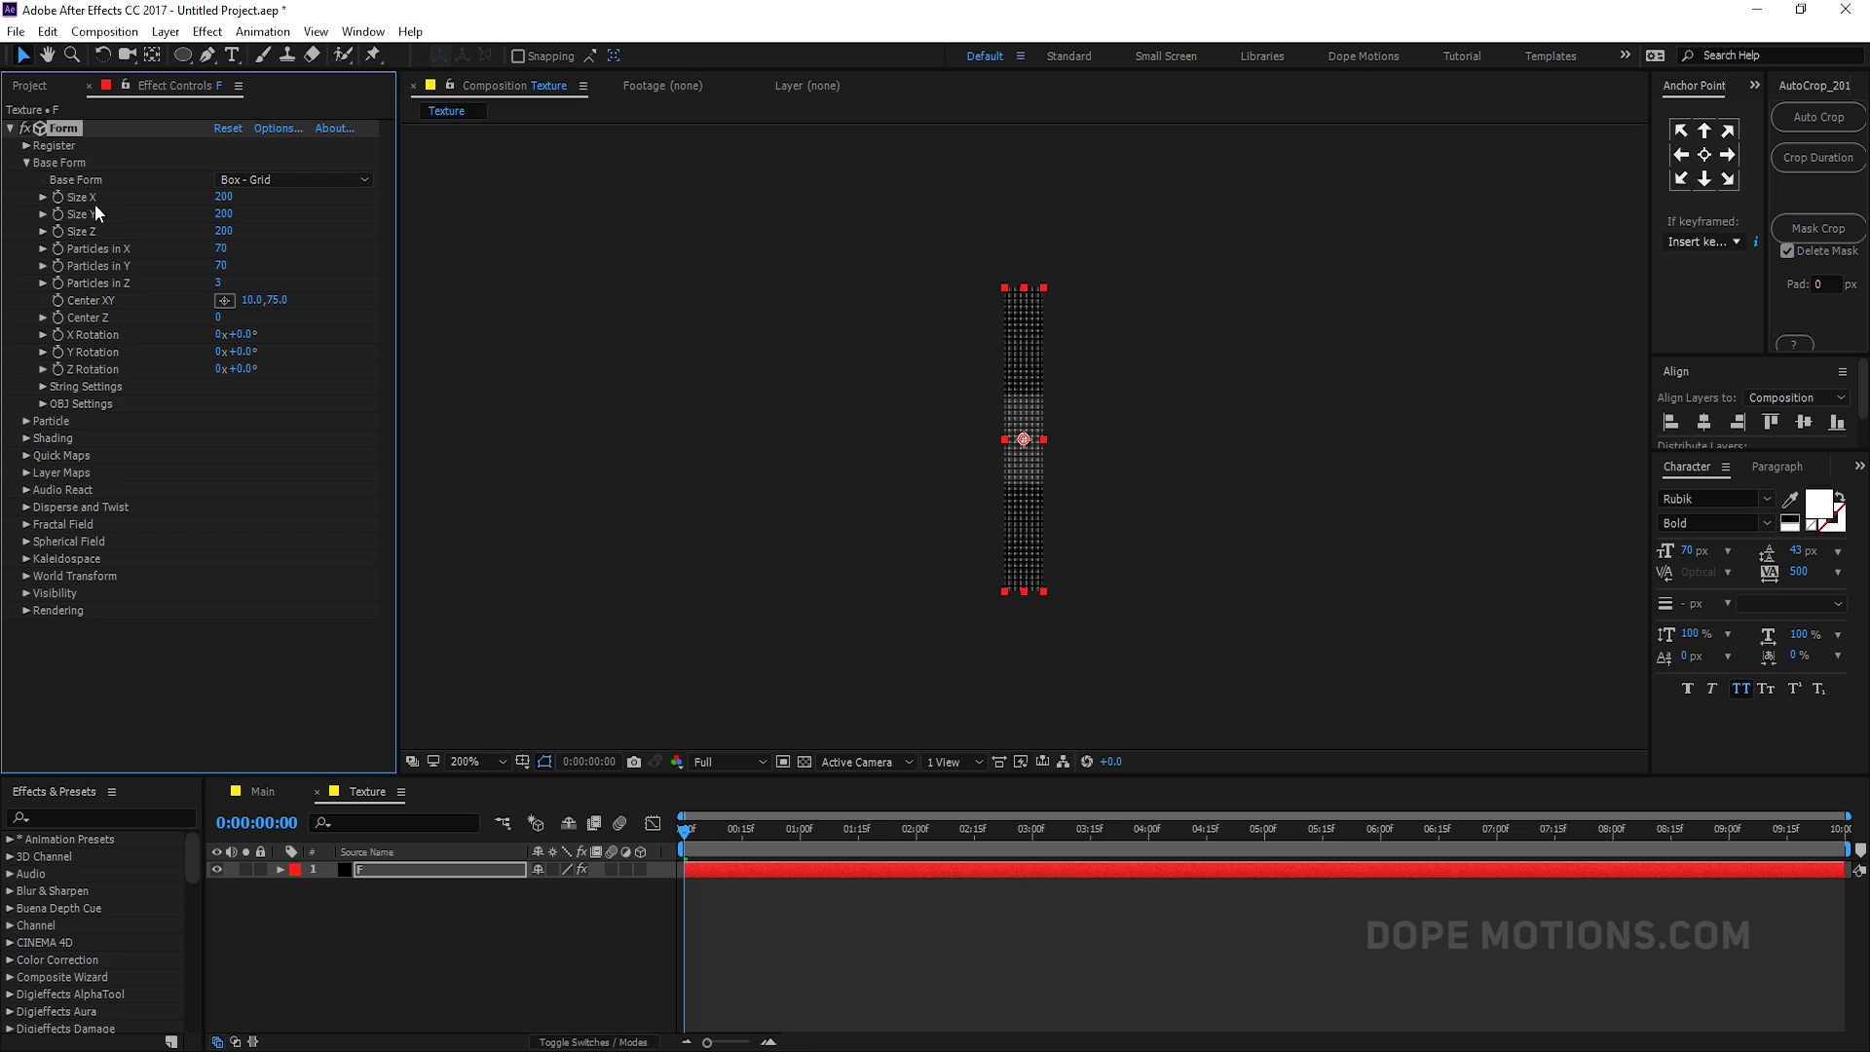
{"action": "left_click", "coordinate": [224, 196]}
{"action": "type", "text": "1"}
{"action": "left_click", "coordinate": [226, 214]}
{"action": "type", "text": "12"}
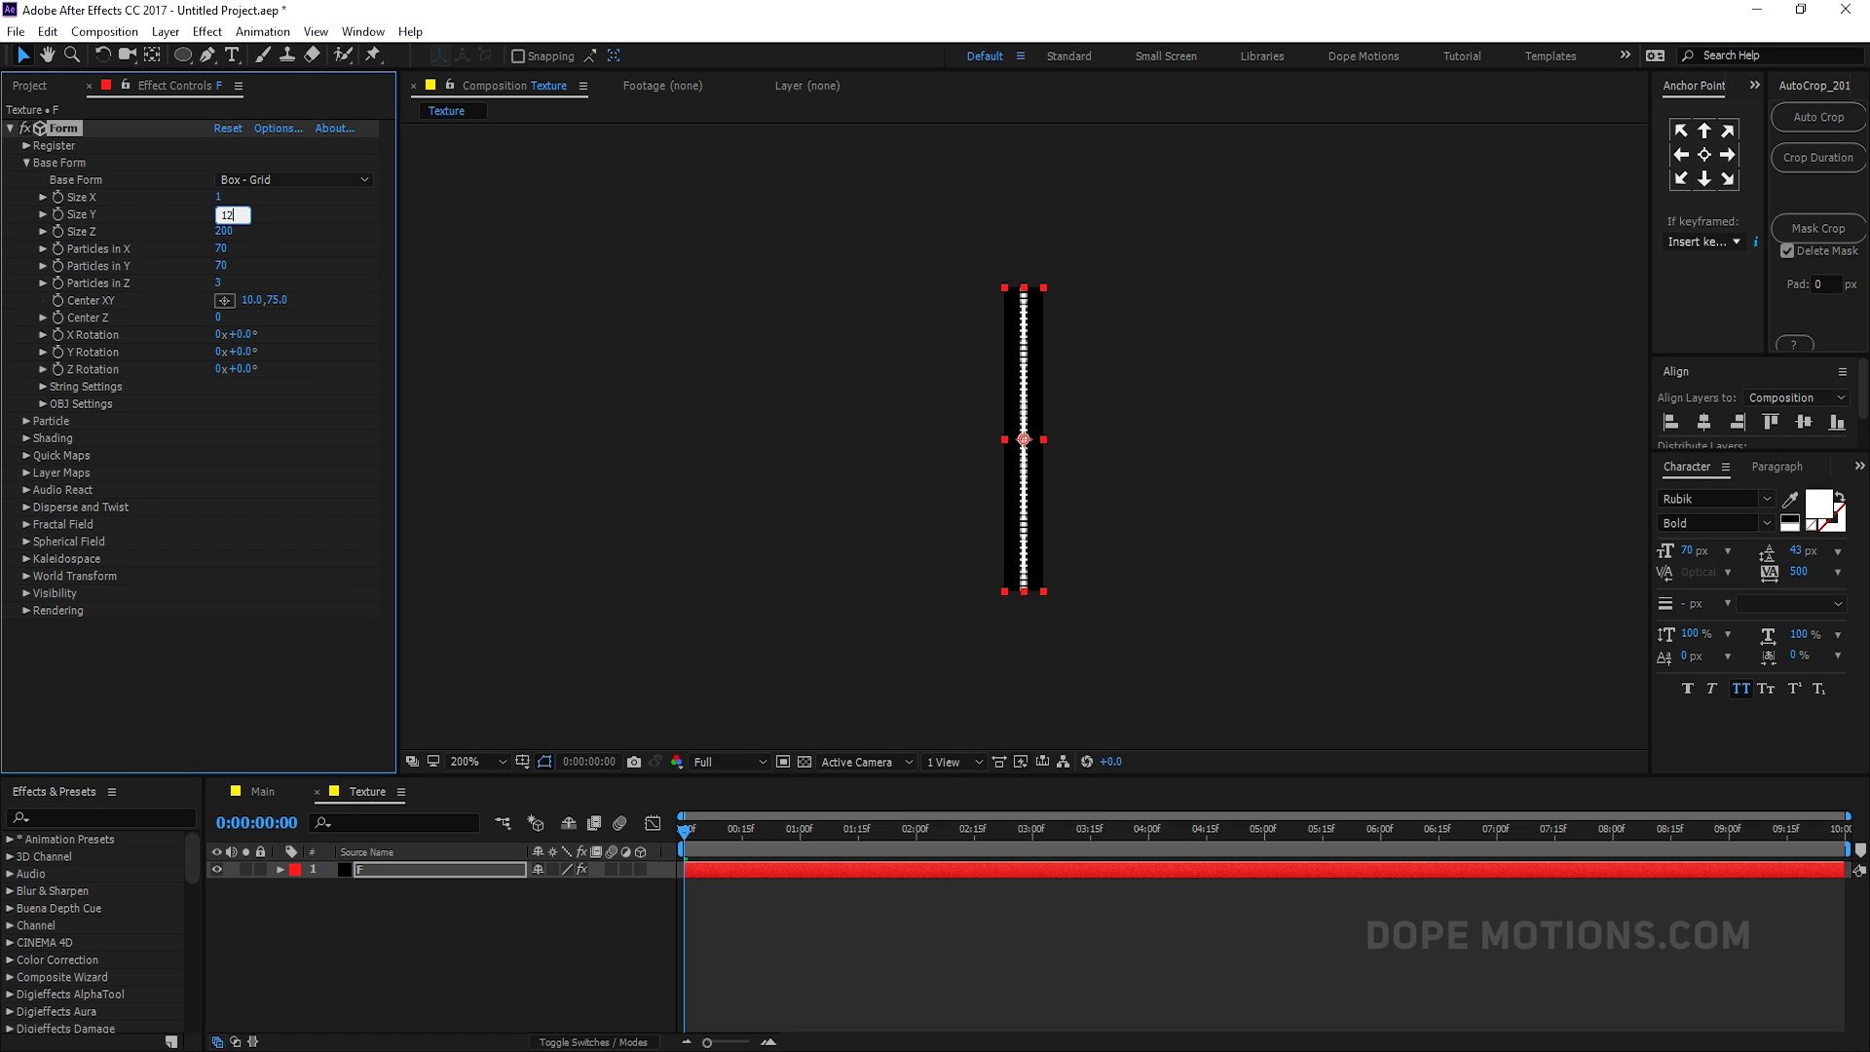
{"action": "left_click", "coordinate": [372, 231]}
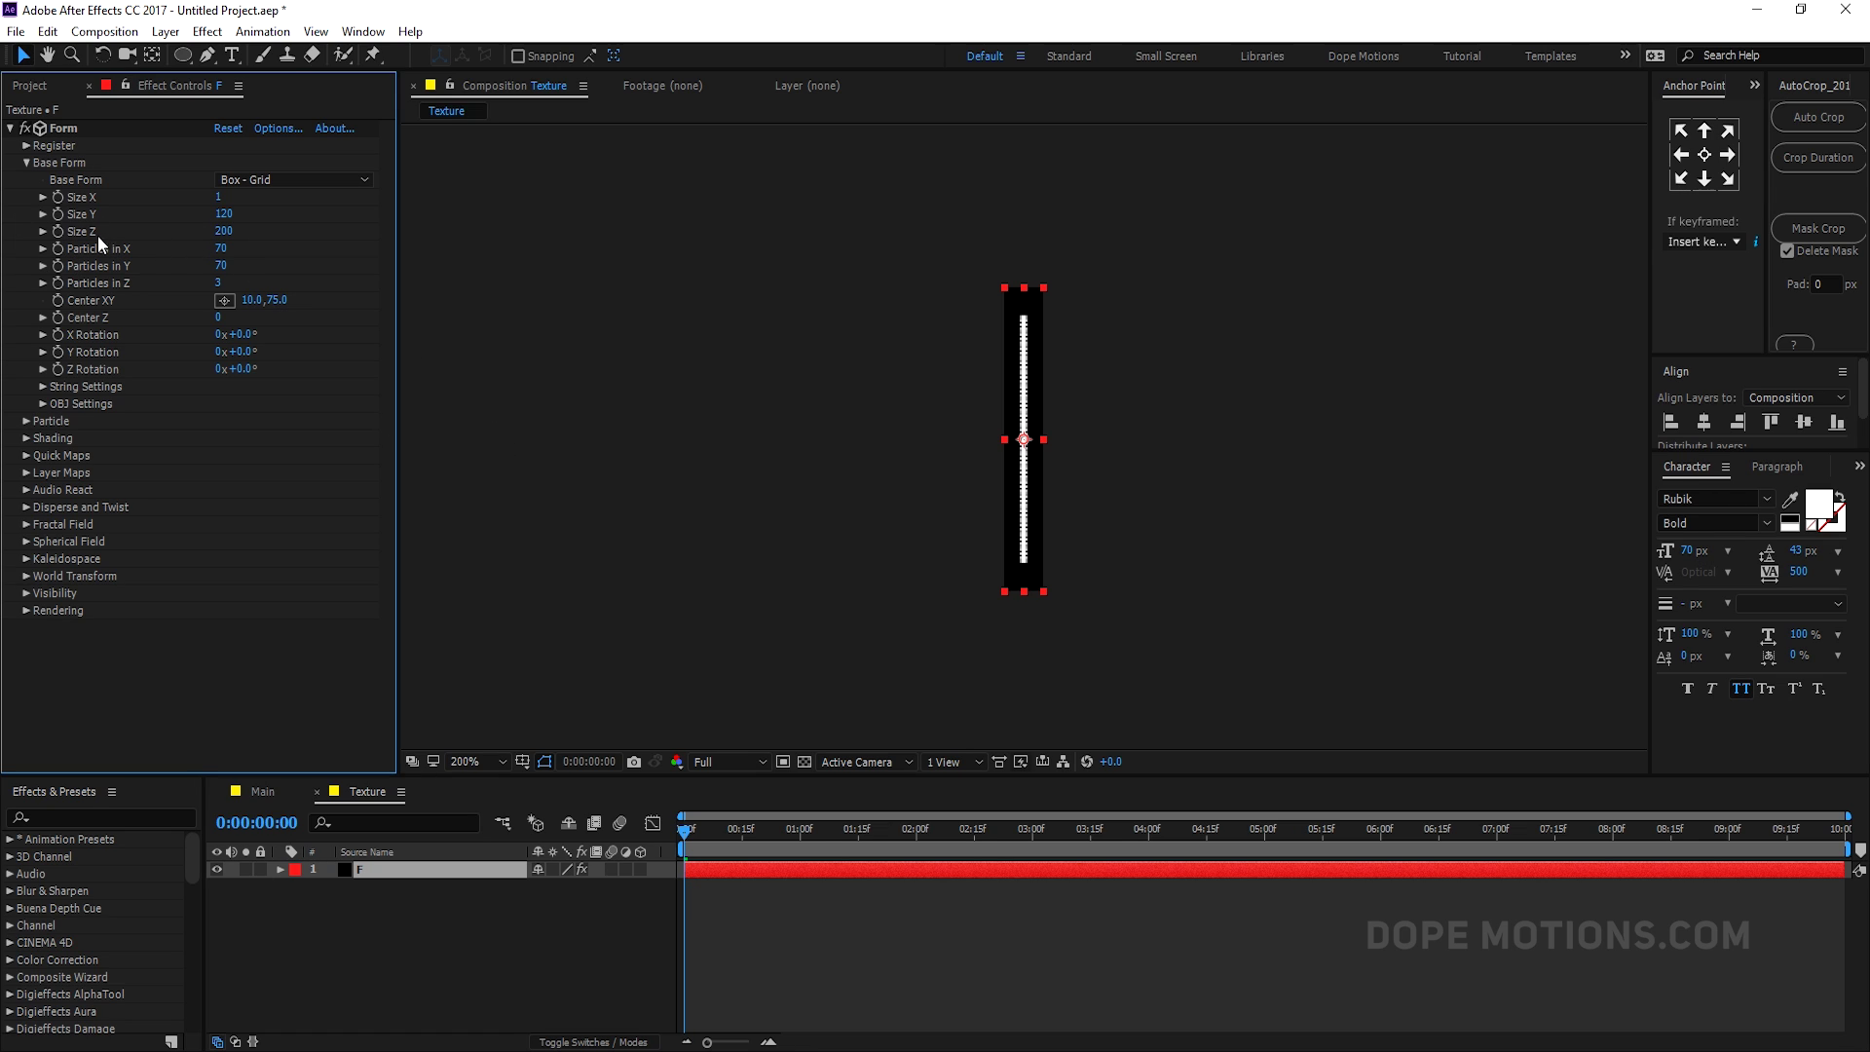
{"action": "left_click_drag", "start_coordinate": [228, 240], "coordinate": [6, 244]}
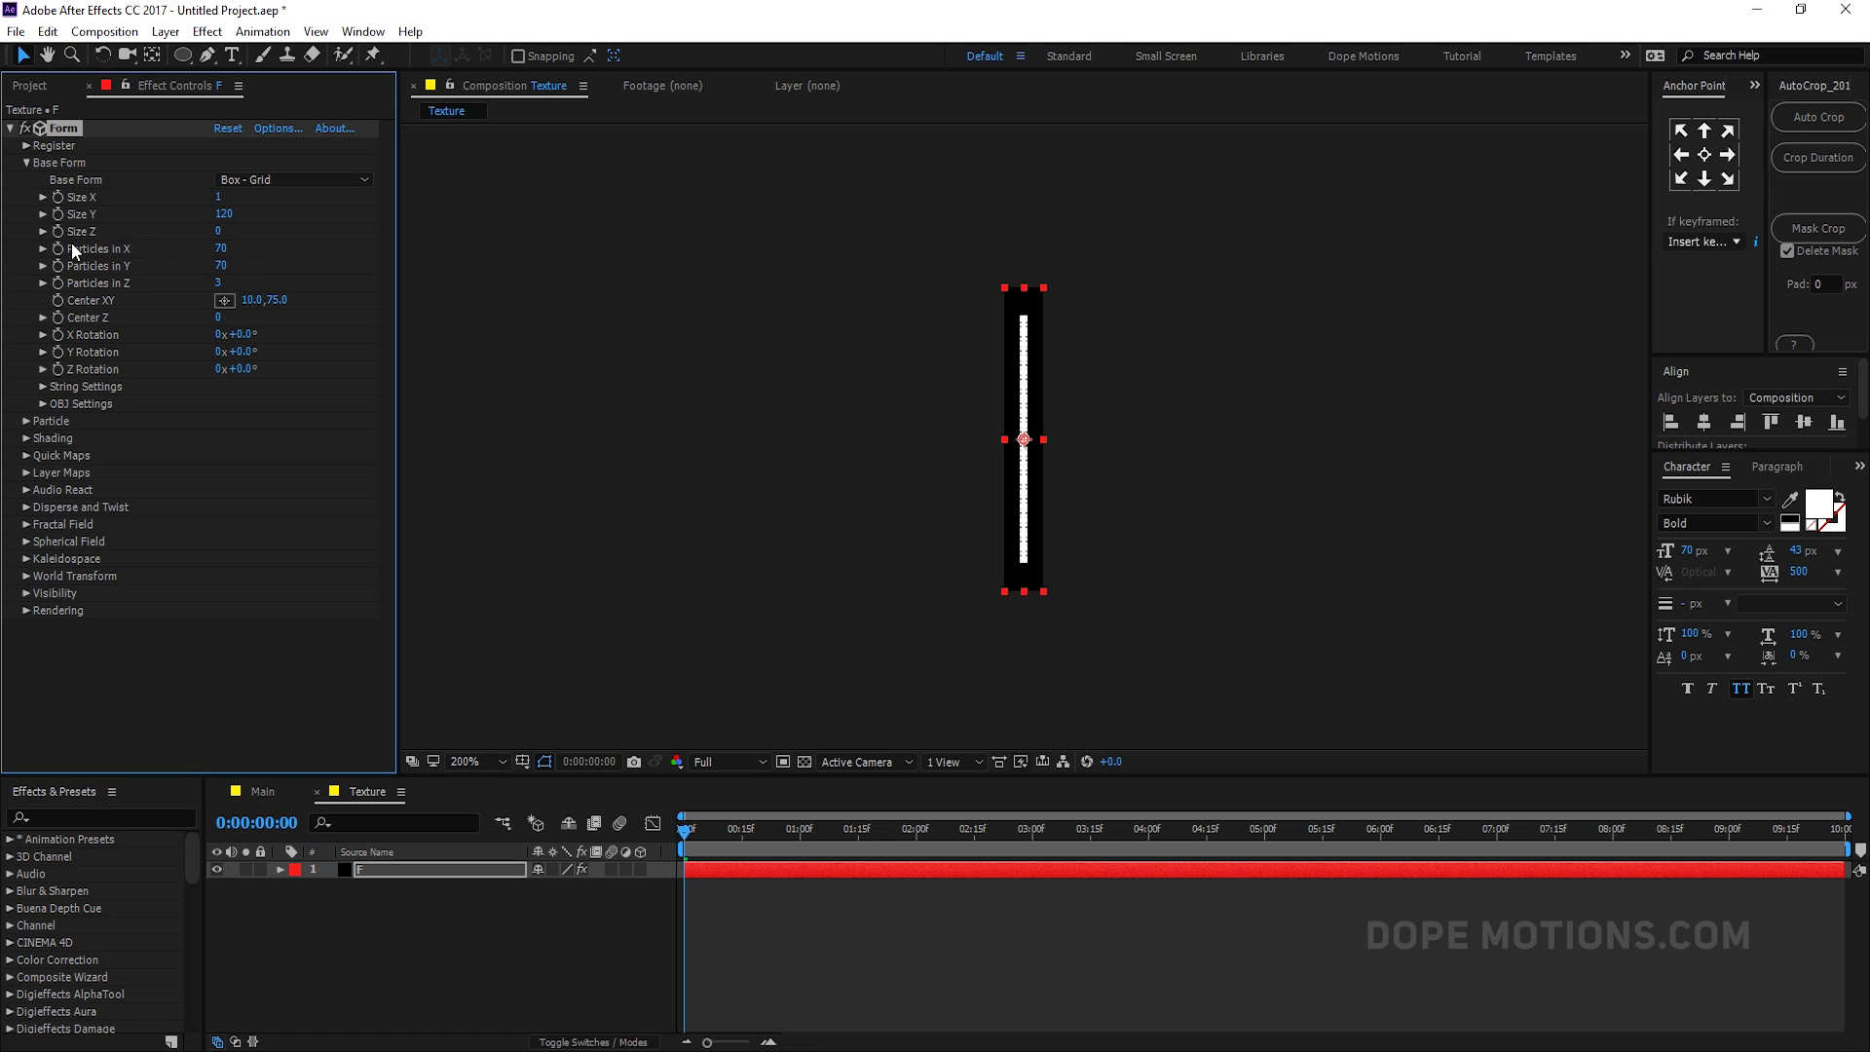
{"action": "left_click", "coordinate": [221, 249]}
{"action": "type", "text": "1"}
{"action": "key", "text": "Return"}
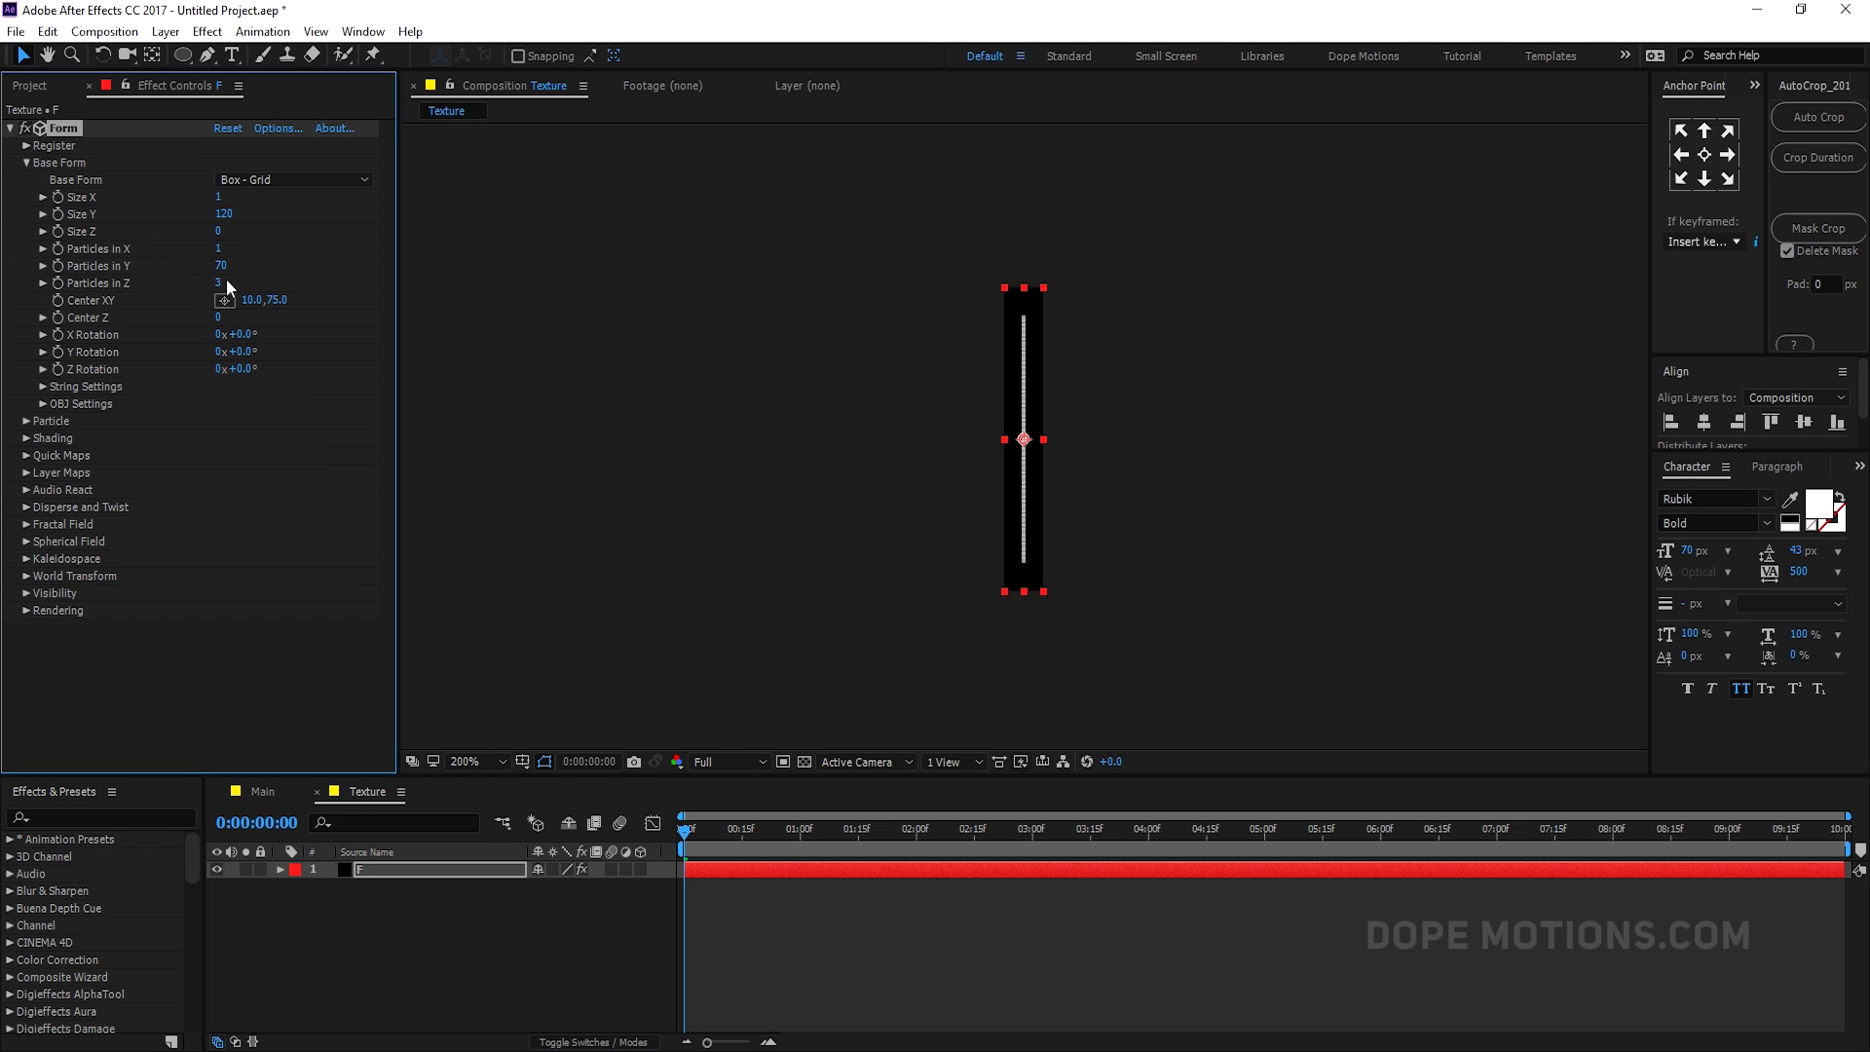
{"action": "left_click", "coordinate": [219, 265]}
{"action": "type", "text": "1"}
{"action": "key", "text": "Return"}
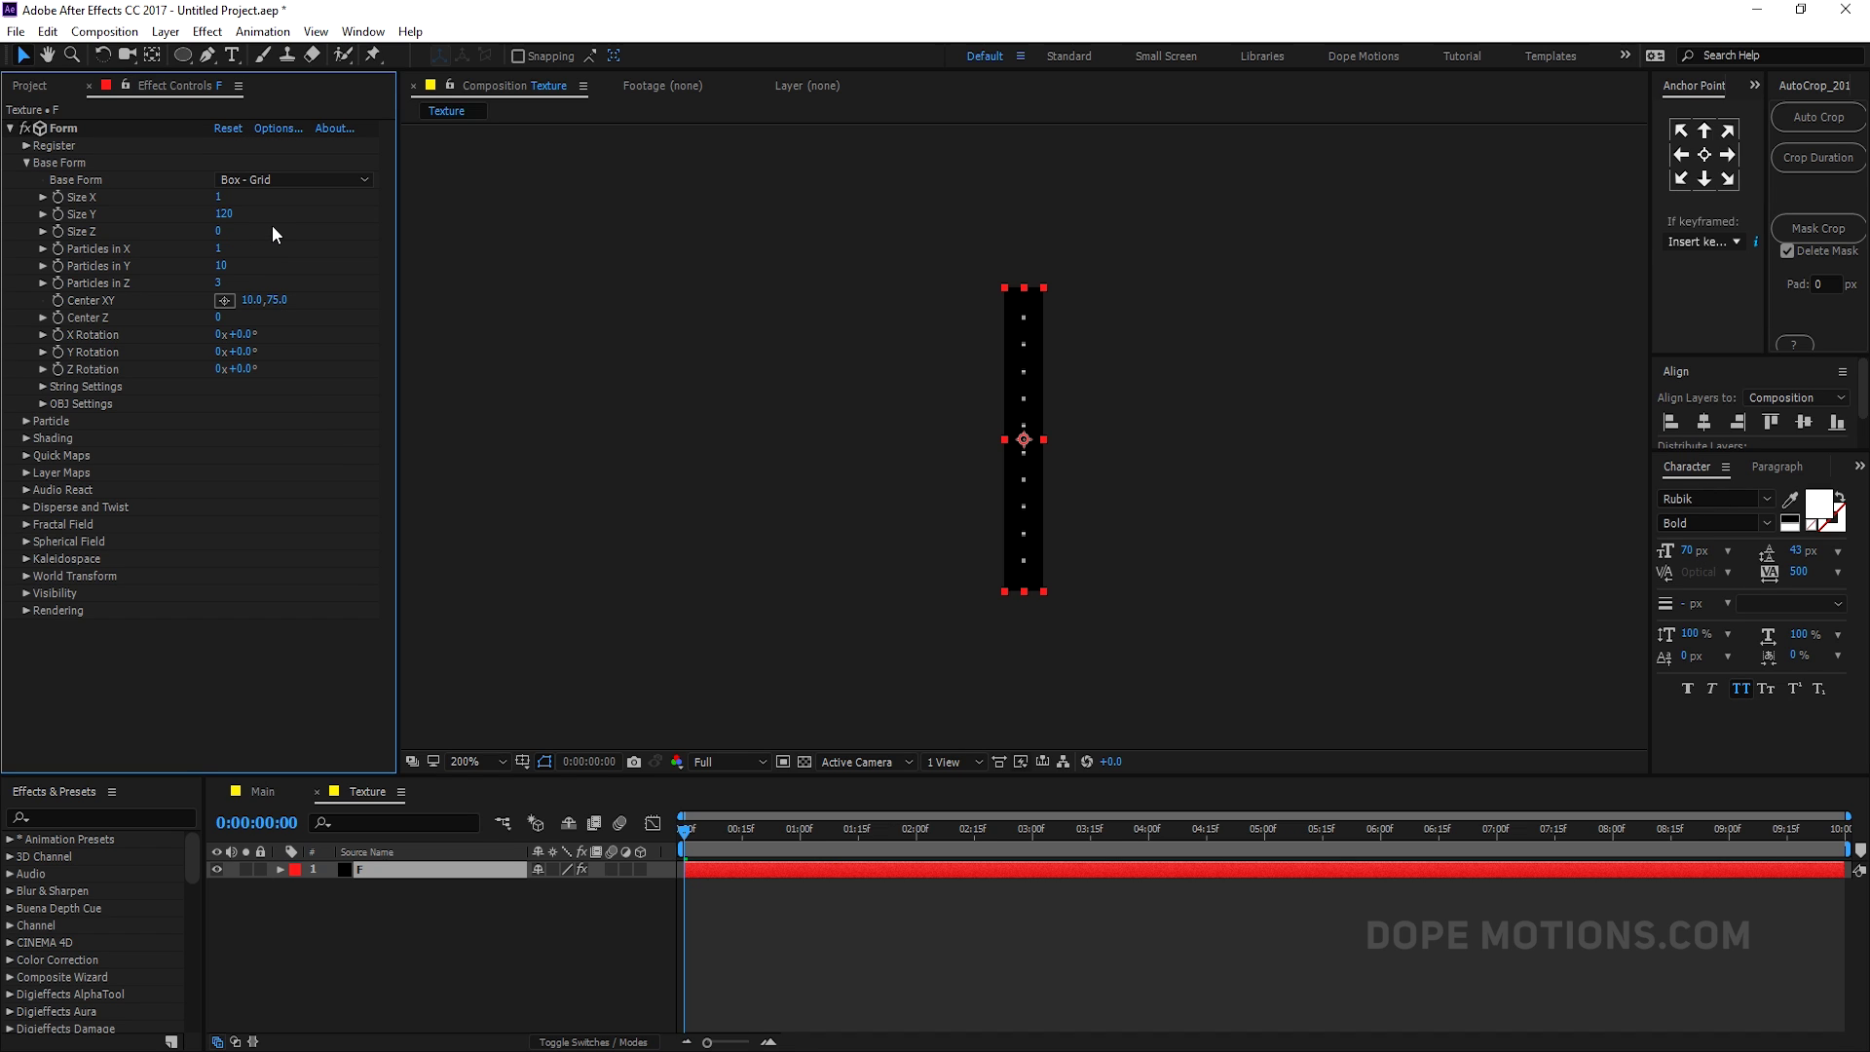
{"action": "left_click", "coordinate": [458, 980]}
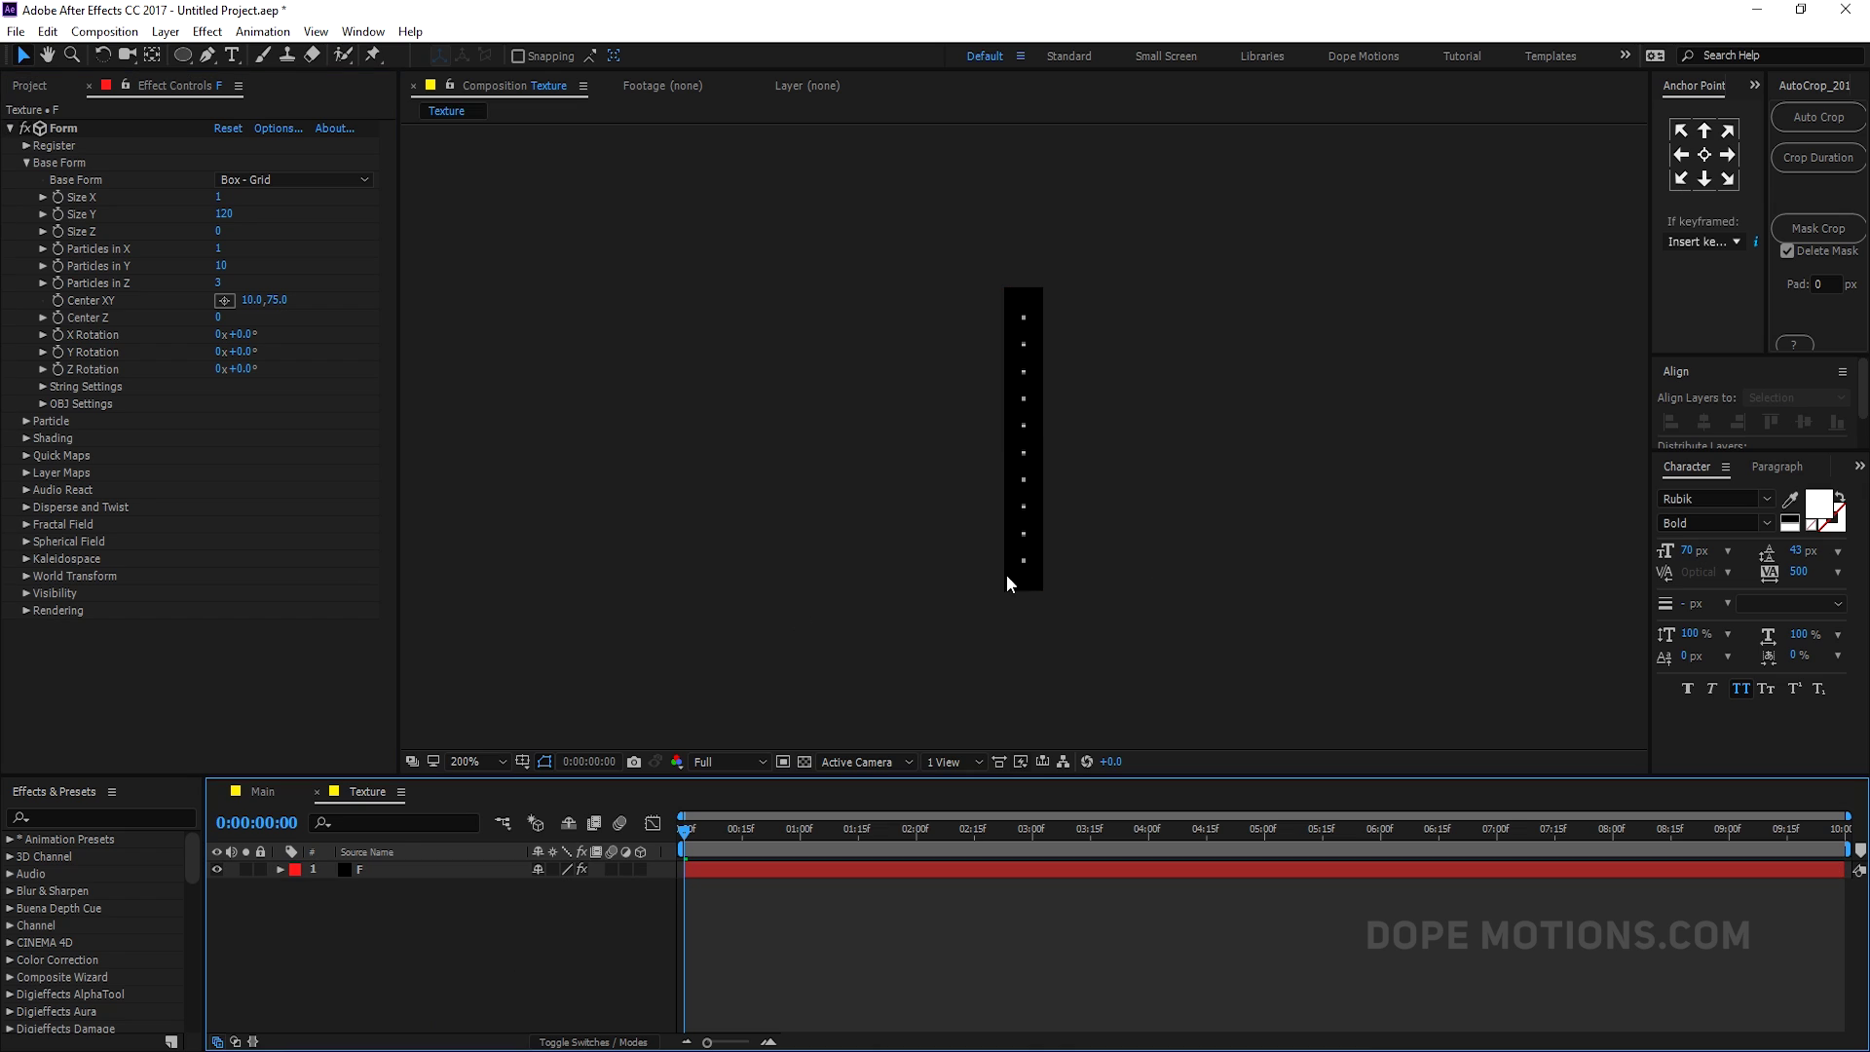
{"action": "left_click", "coordinate": [26, 162]}
- Set the particle Size to 4 and Sphere Feather to 0 for hard-edged dots
{"action": "left_click", "coordinate": [23, 180]}
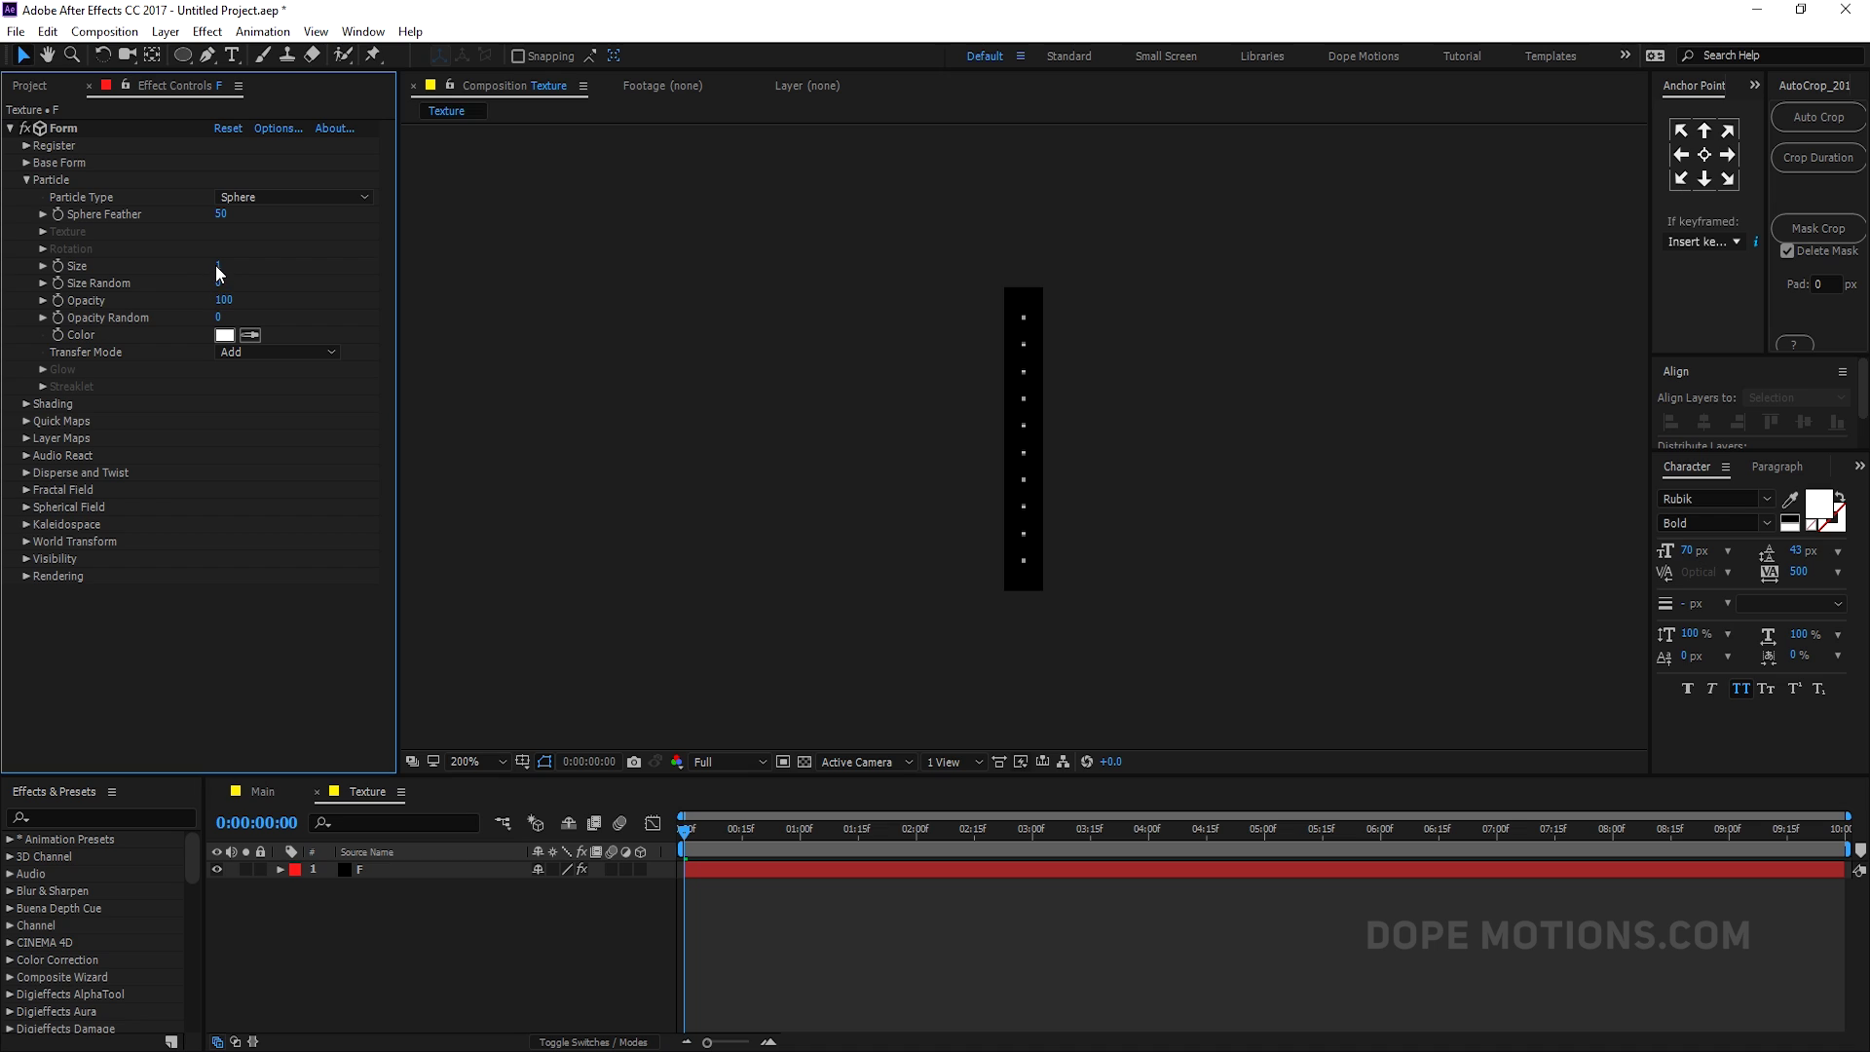
{"action": "left_click", "coordinate": [217, 266]}
{"action": "type", "text": "4"}
{"action": "key", "text": "Return"}
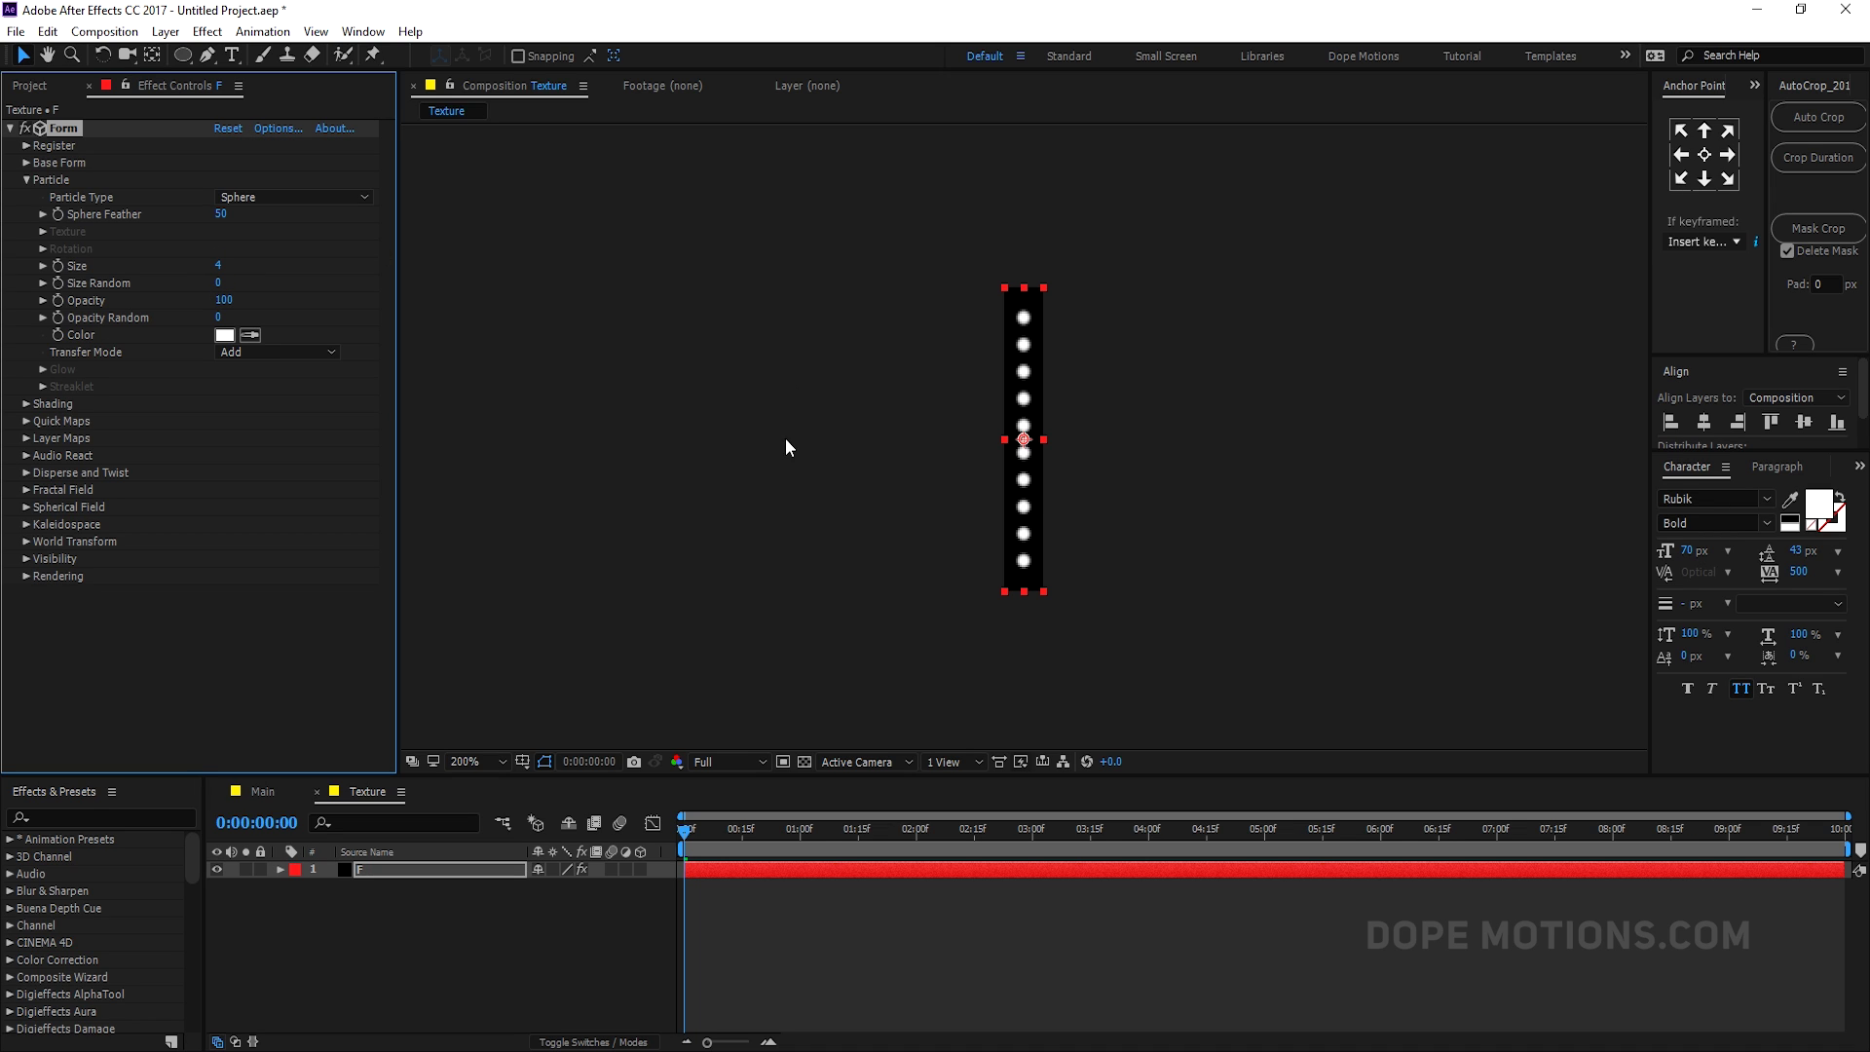
{"action": "left_click_drag", "start_coordinate": [219, 214], "coordinate": [49, 191]}
{"action": "left_click", "coordinate": [26, 180]}
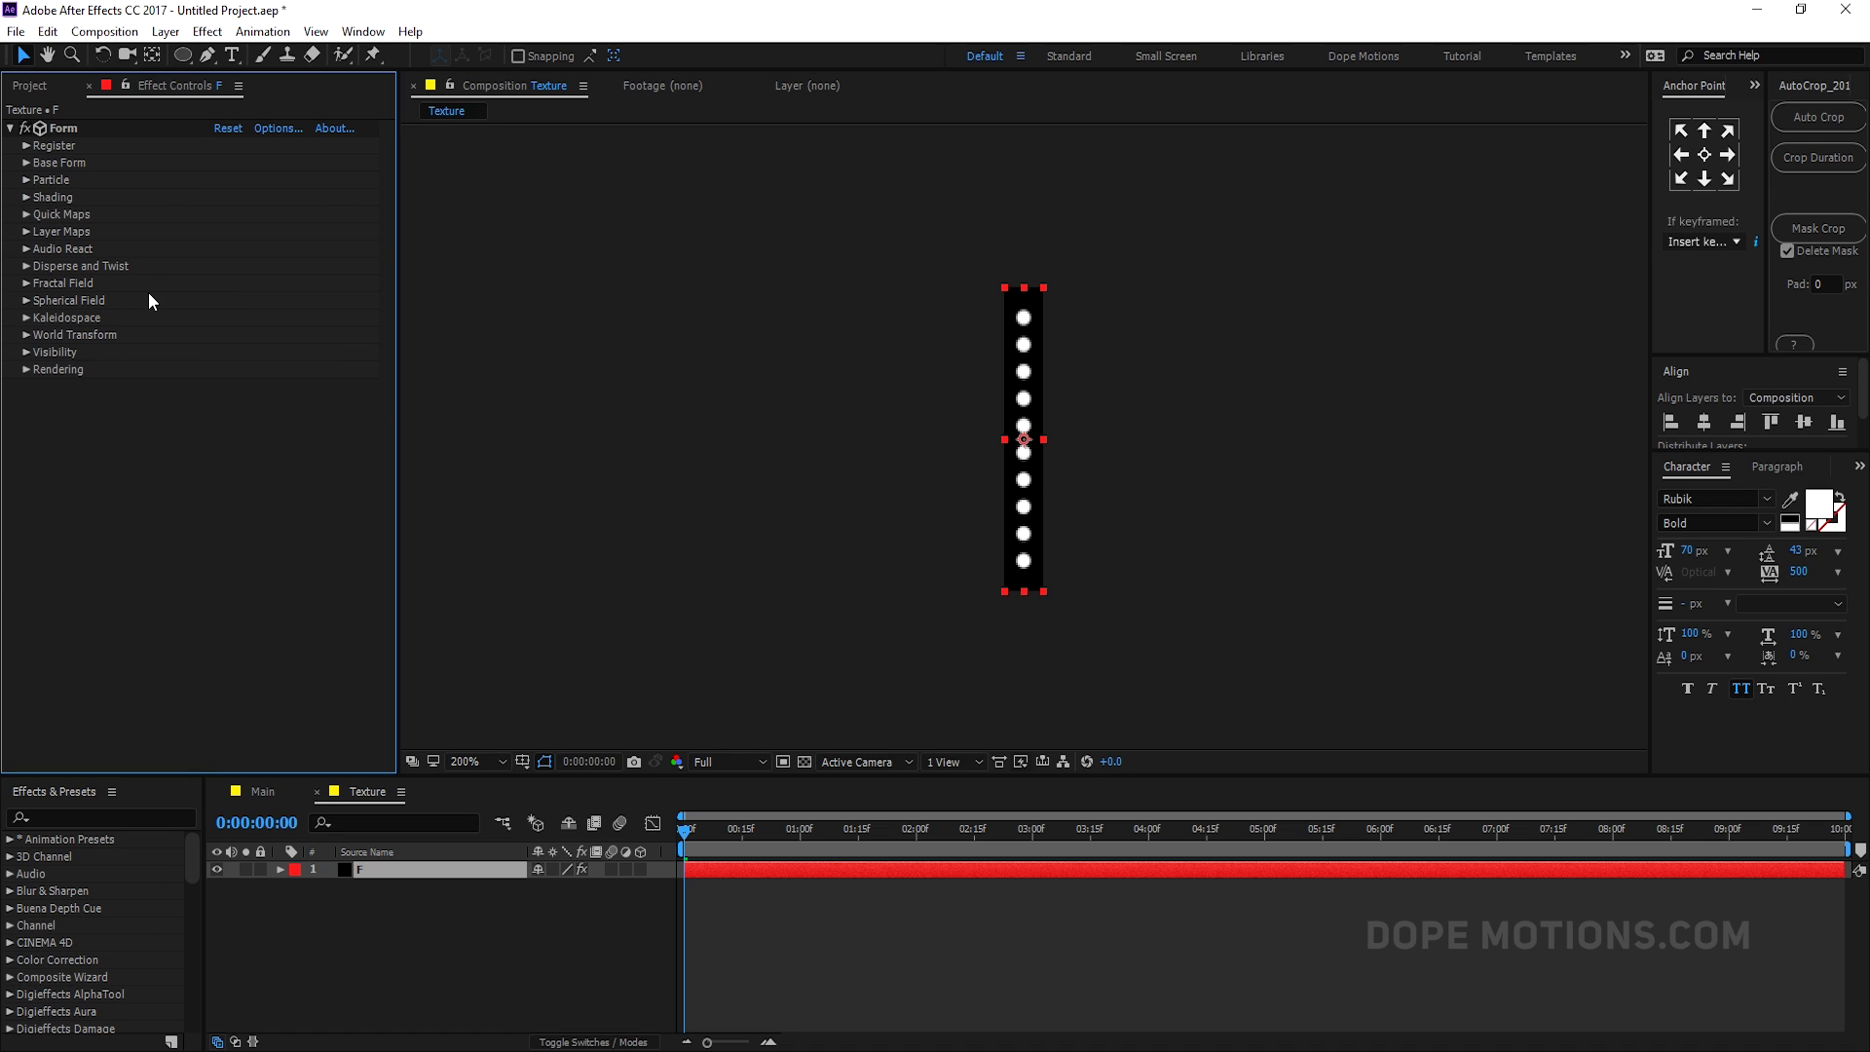
- Set the Fractal Field's Affect Opacity to 20 and scrub to preview the flicker
{"action": "left_click", "coordinate": [26, 284]}
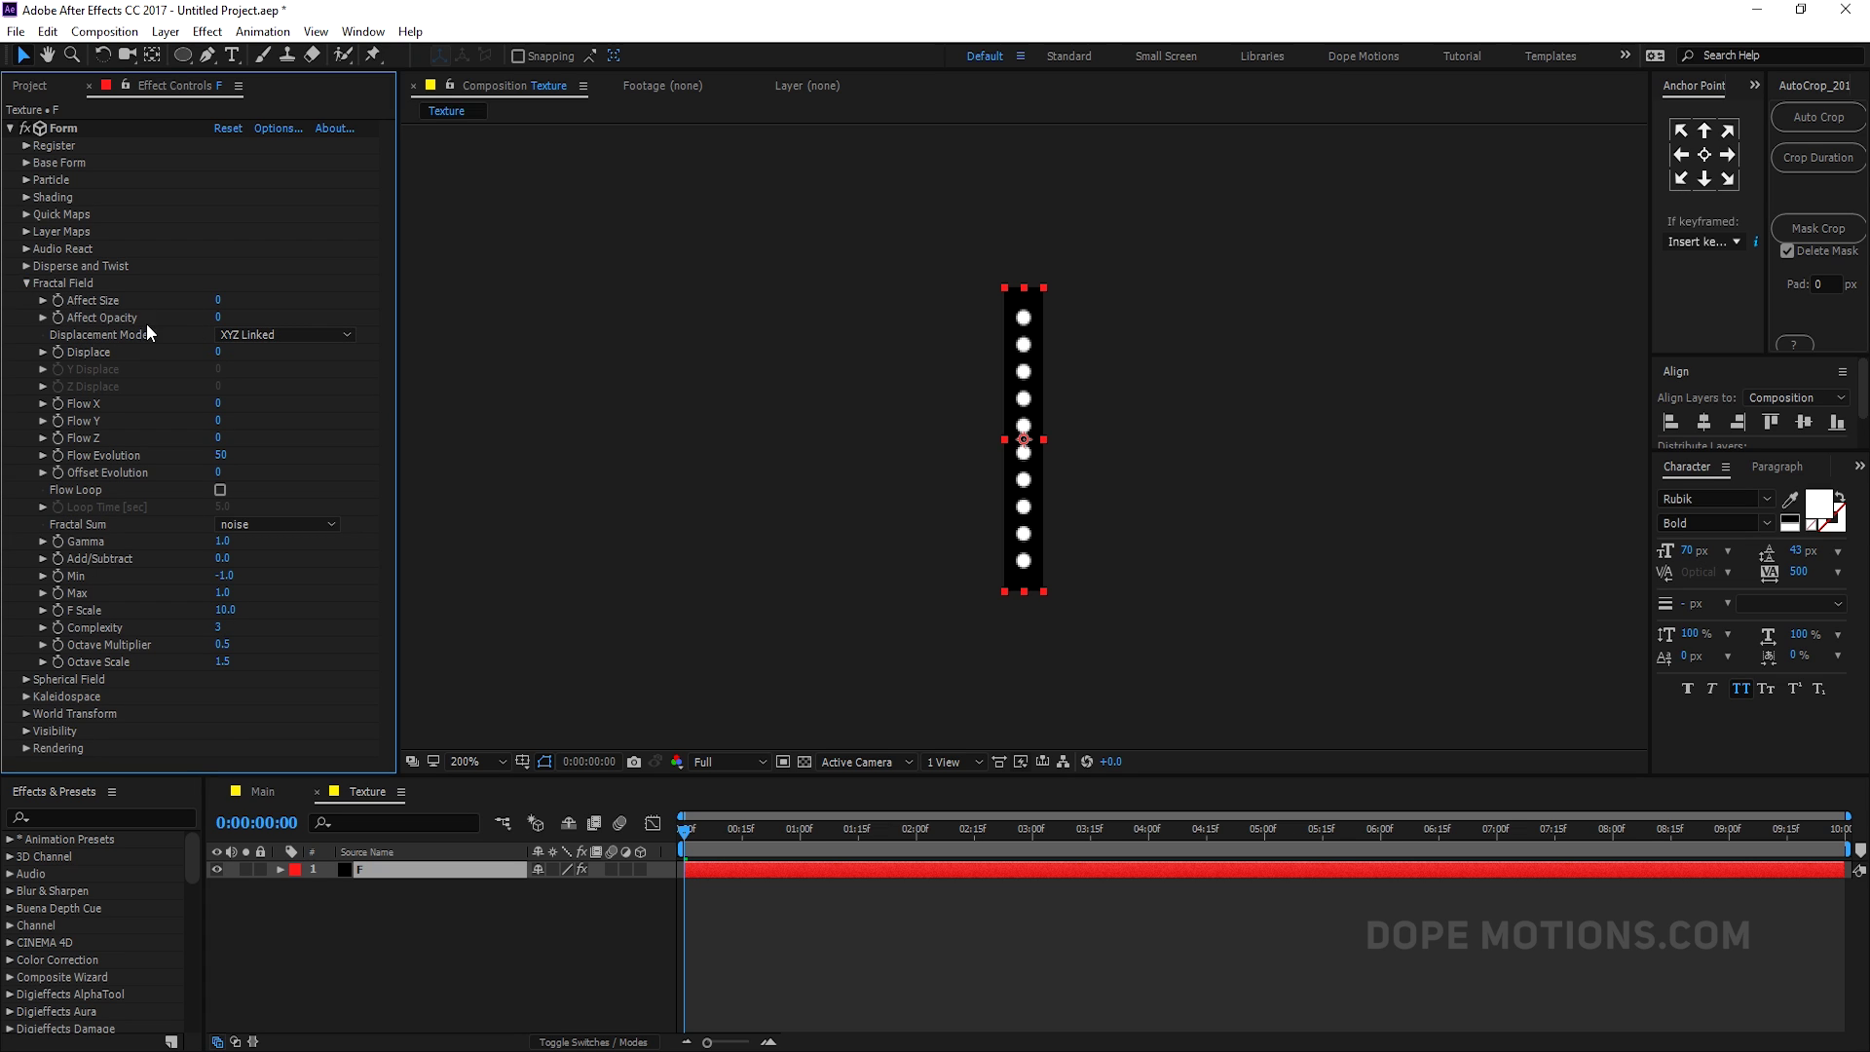
{"action": "left_click", "coordinate": [217, 318]}
{"action": "type", "text": "20"}
{"action": "key", "text": "Return"}
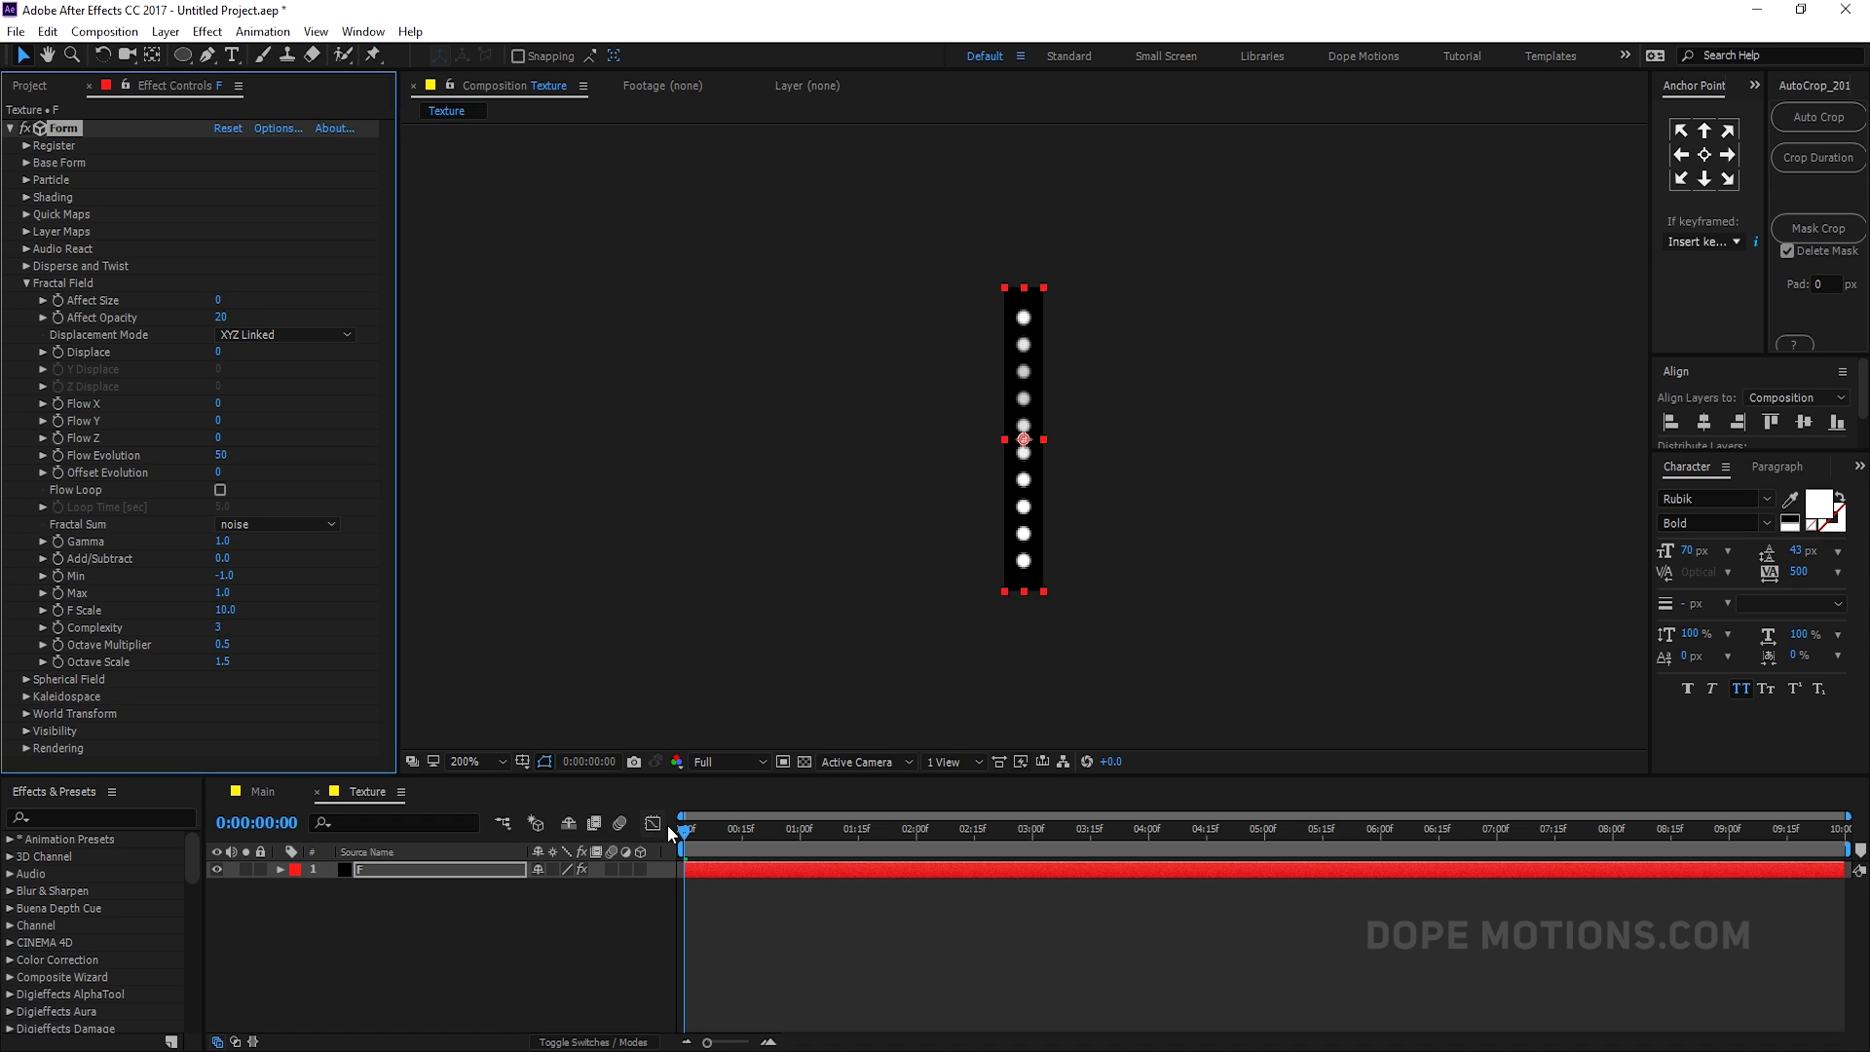
{"action": "left_click_drag", "start_coordinate": [727, 836], "coordinate": [762, 927]}
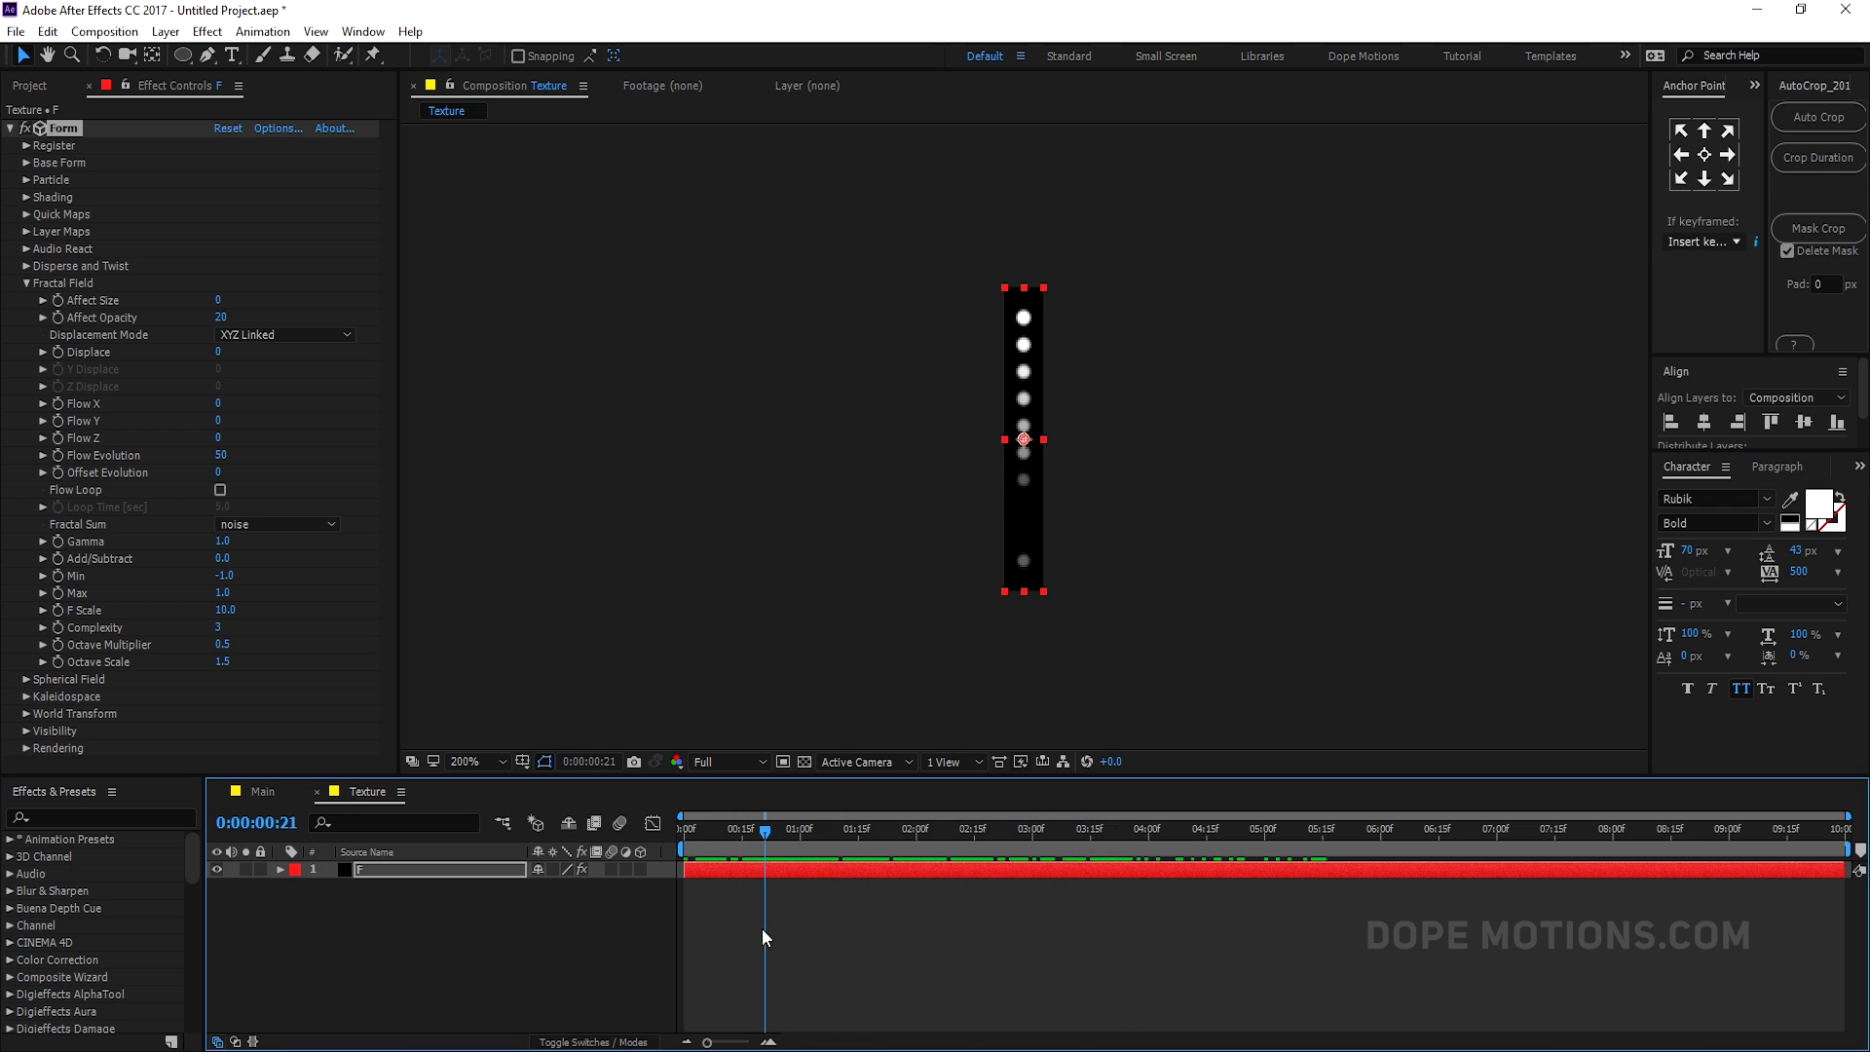
- Set the fractal Flow X to 70 and check the dots at a later frame
{"action": "left_click", "coordinate": [218, 403]}
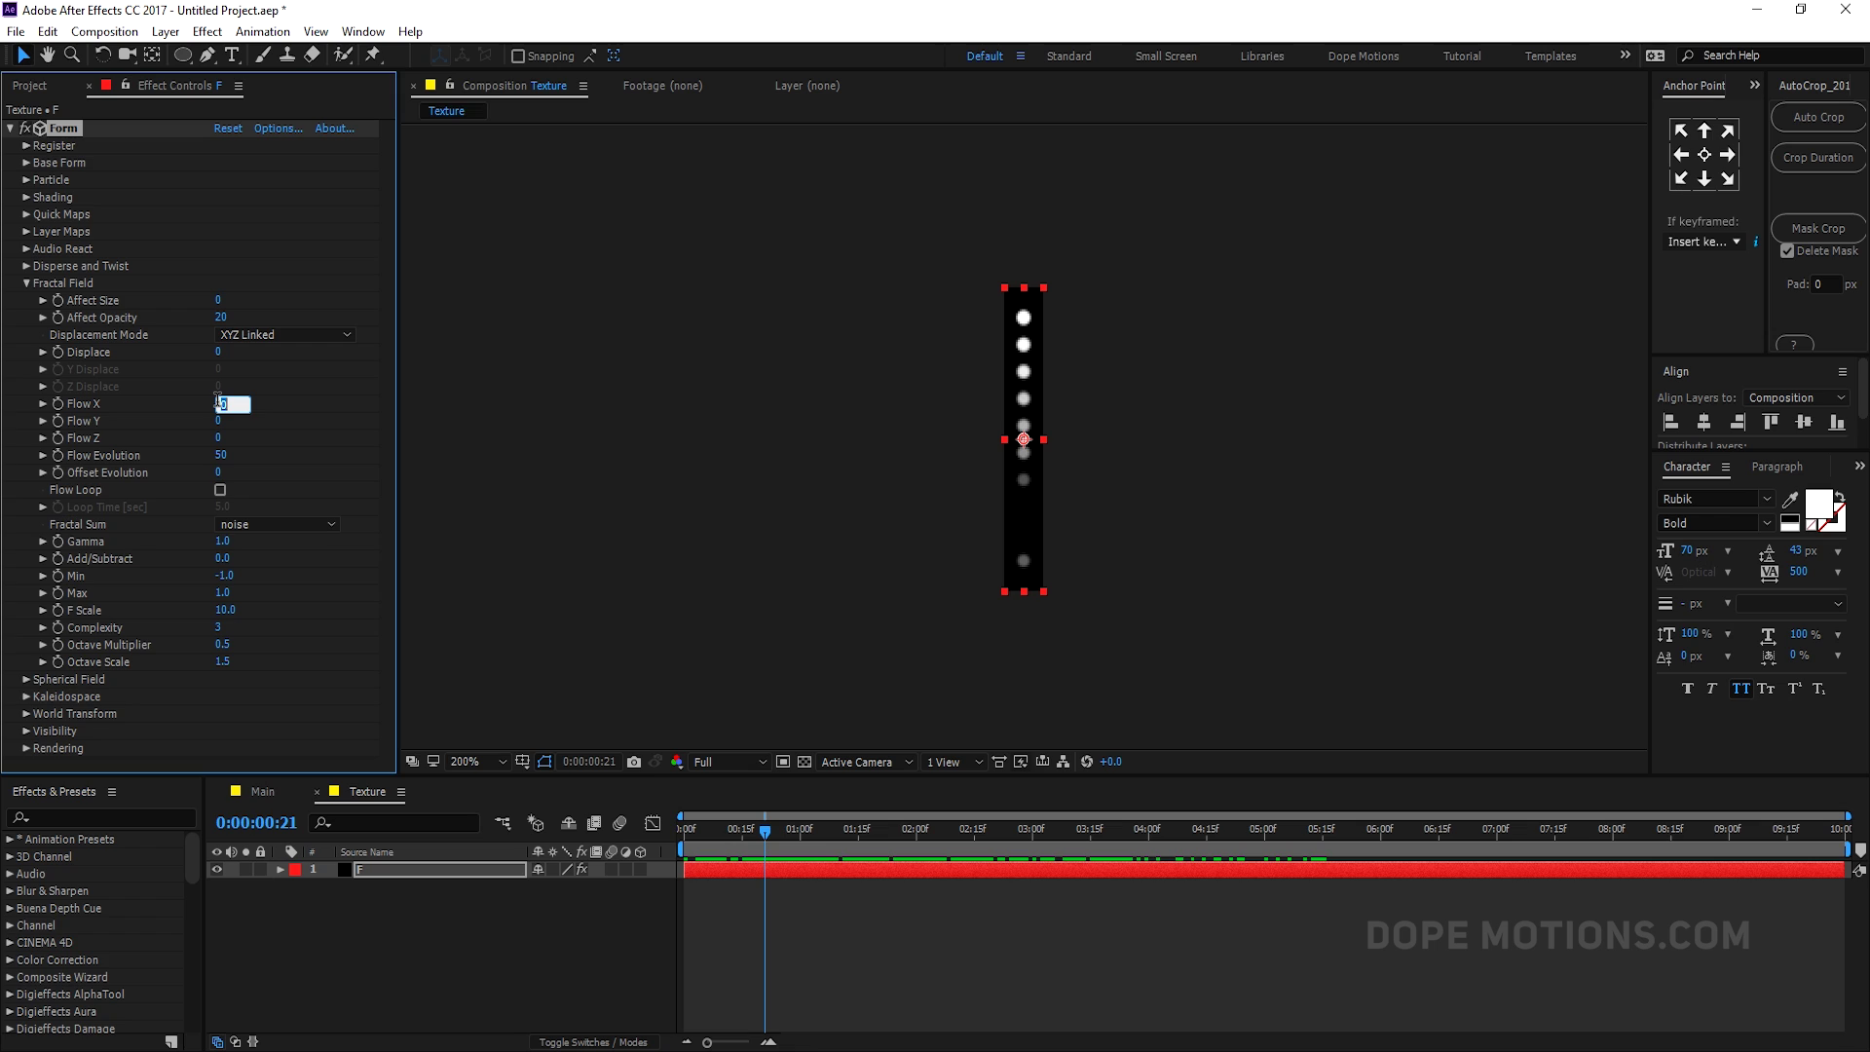
{"action": "type", "text": "7"}
{"action": "left_click", "coordinate": [278, 417]}
{"action": "left_click", "coordinate": [855, 835]}
{"action": "left_click", "coordinate": [859, 836]}
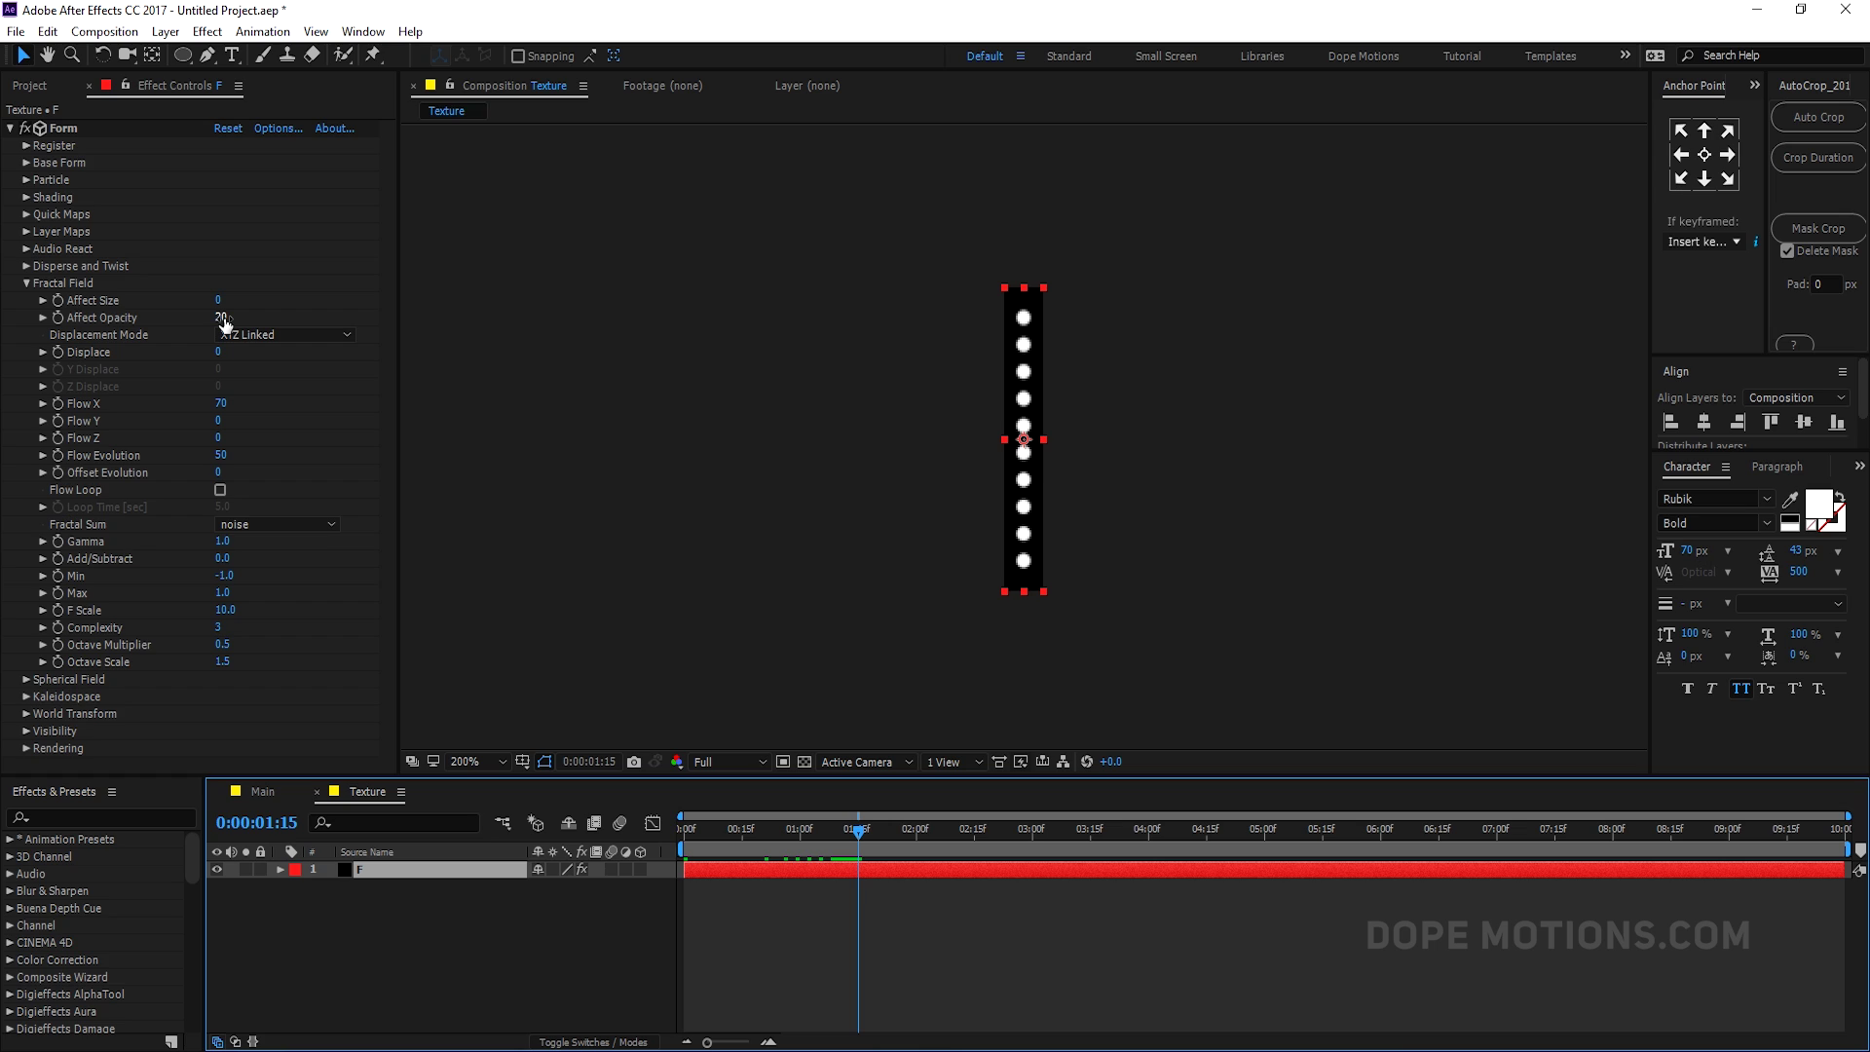
- Set Flow Evolution to 100 and play a preview from the start
{"action": "left_click", "coordinate": [225, 455]}
{"action": "type", "text": "1"}
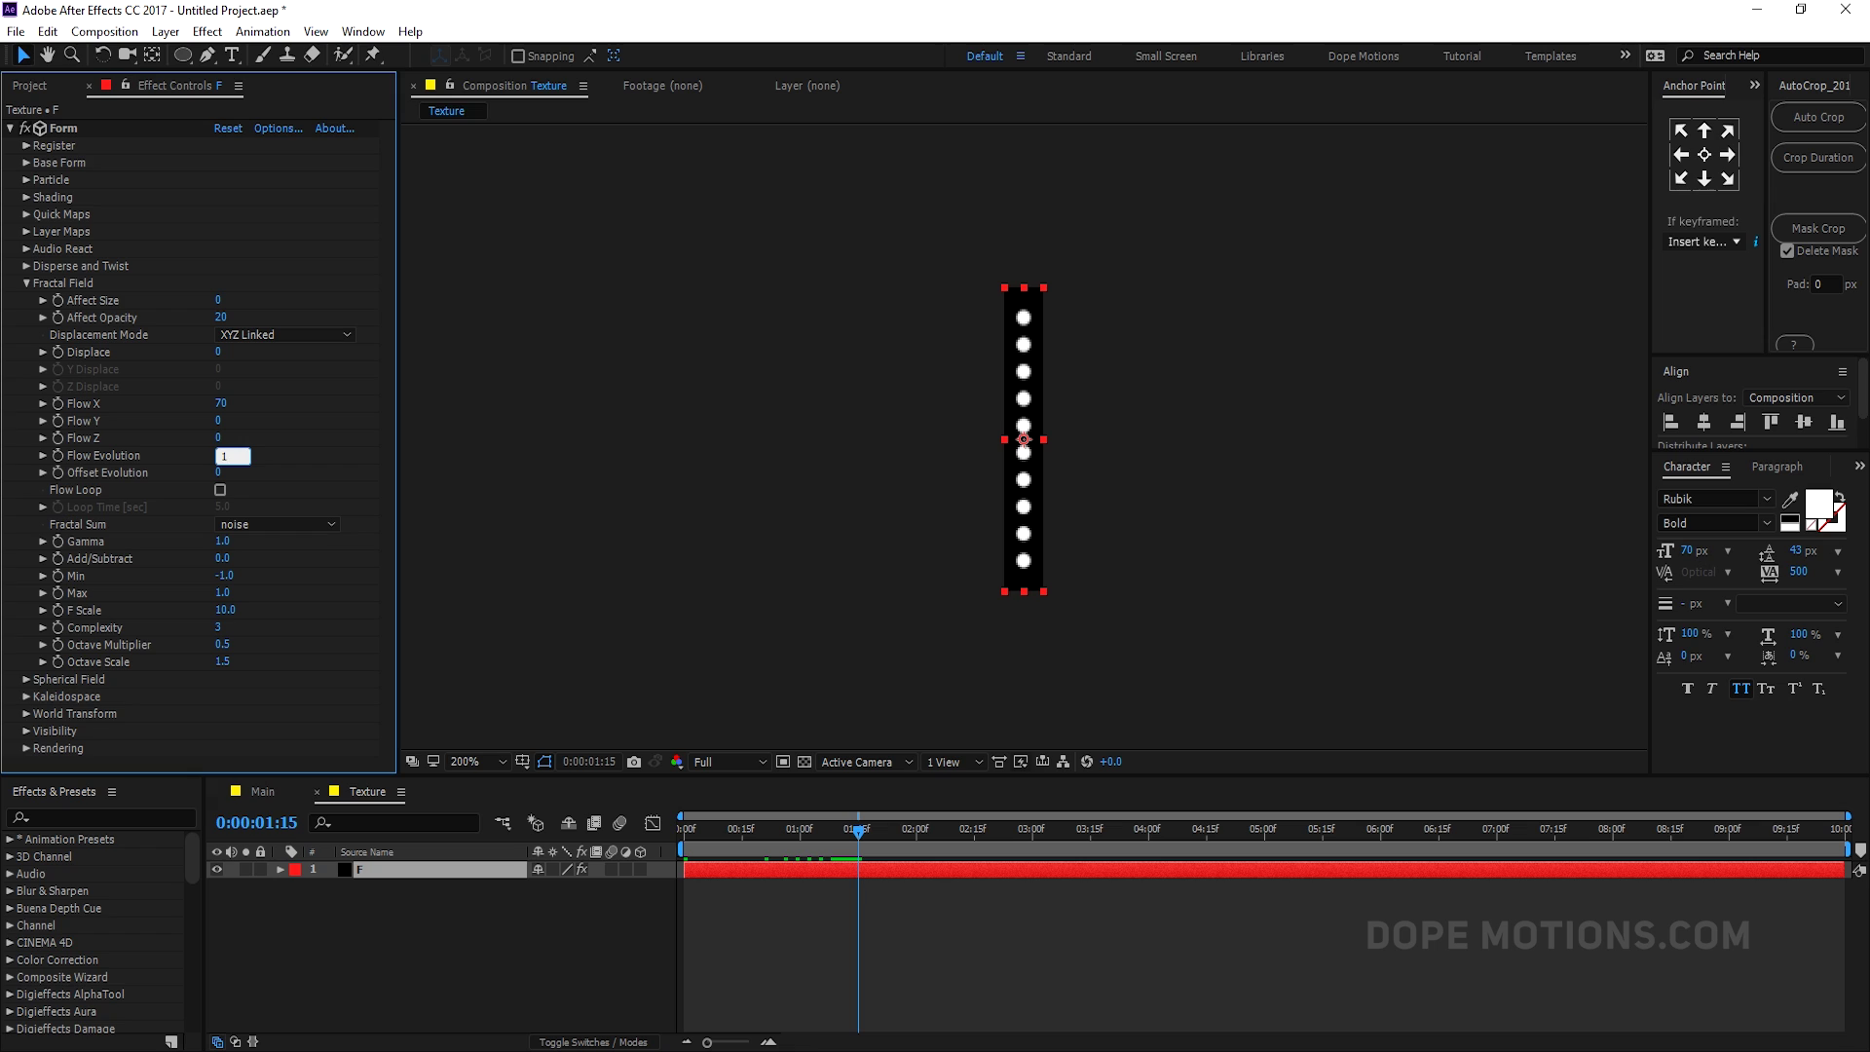
{"action": "type", "text": "00"}
{"action": "key", "text": "Return"}
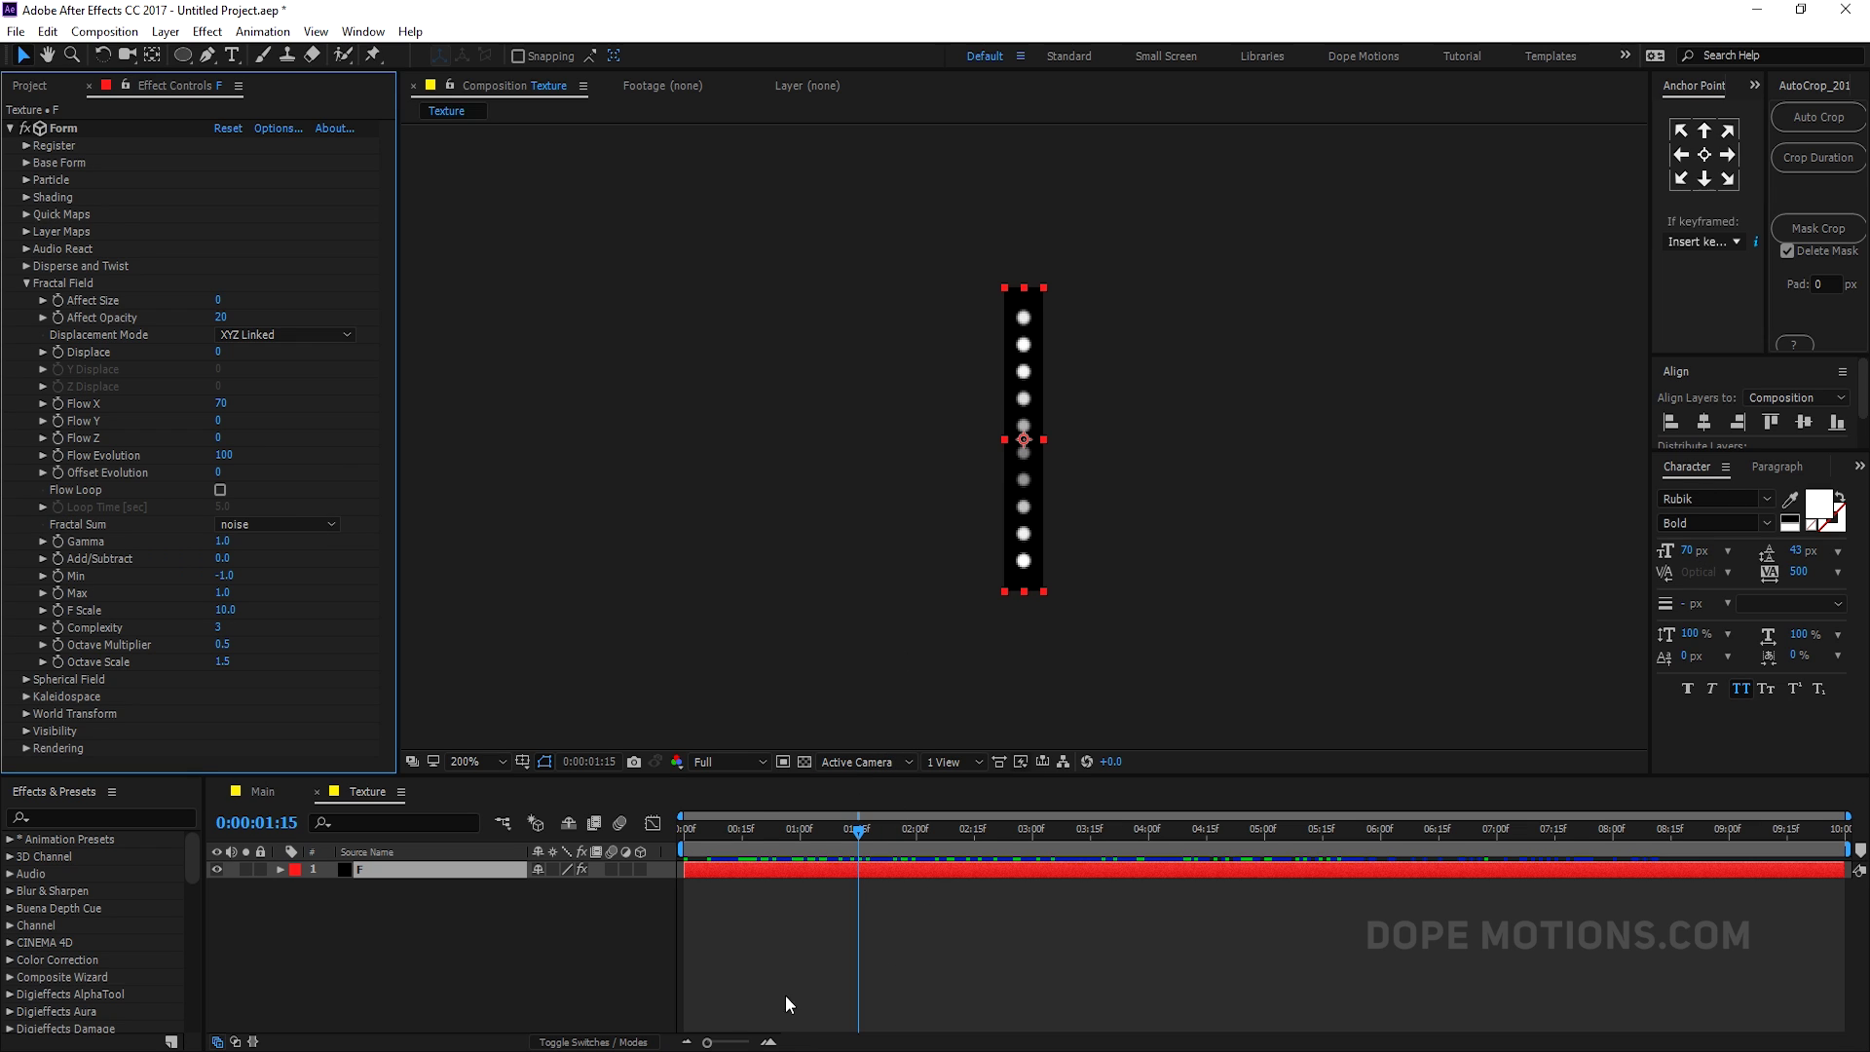
{"action": "left_click_drag", "start_coordinate": [760, 832], "coordinate": [604, 836]}
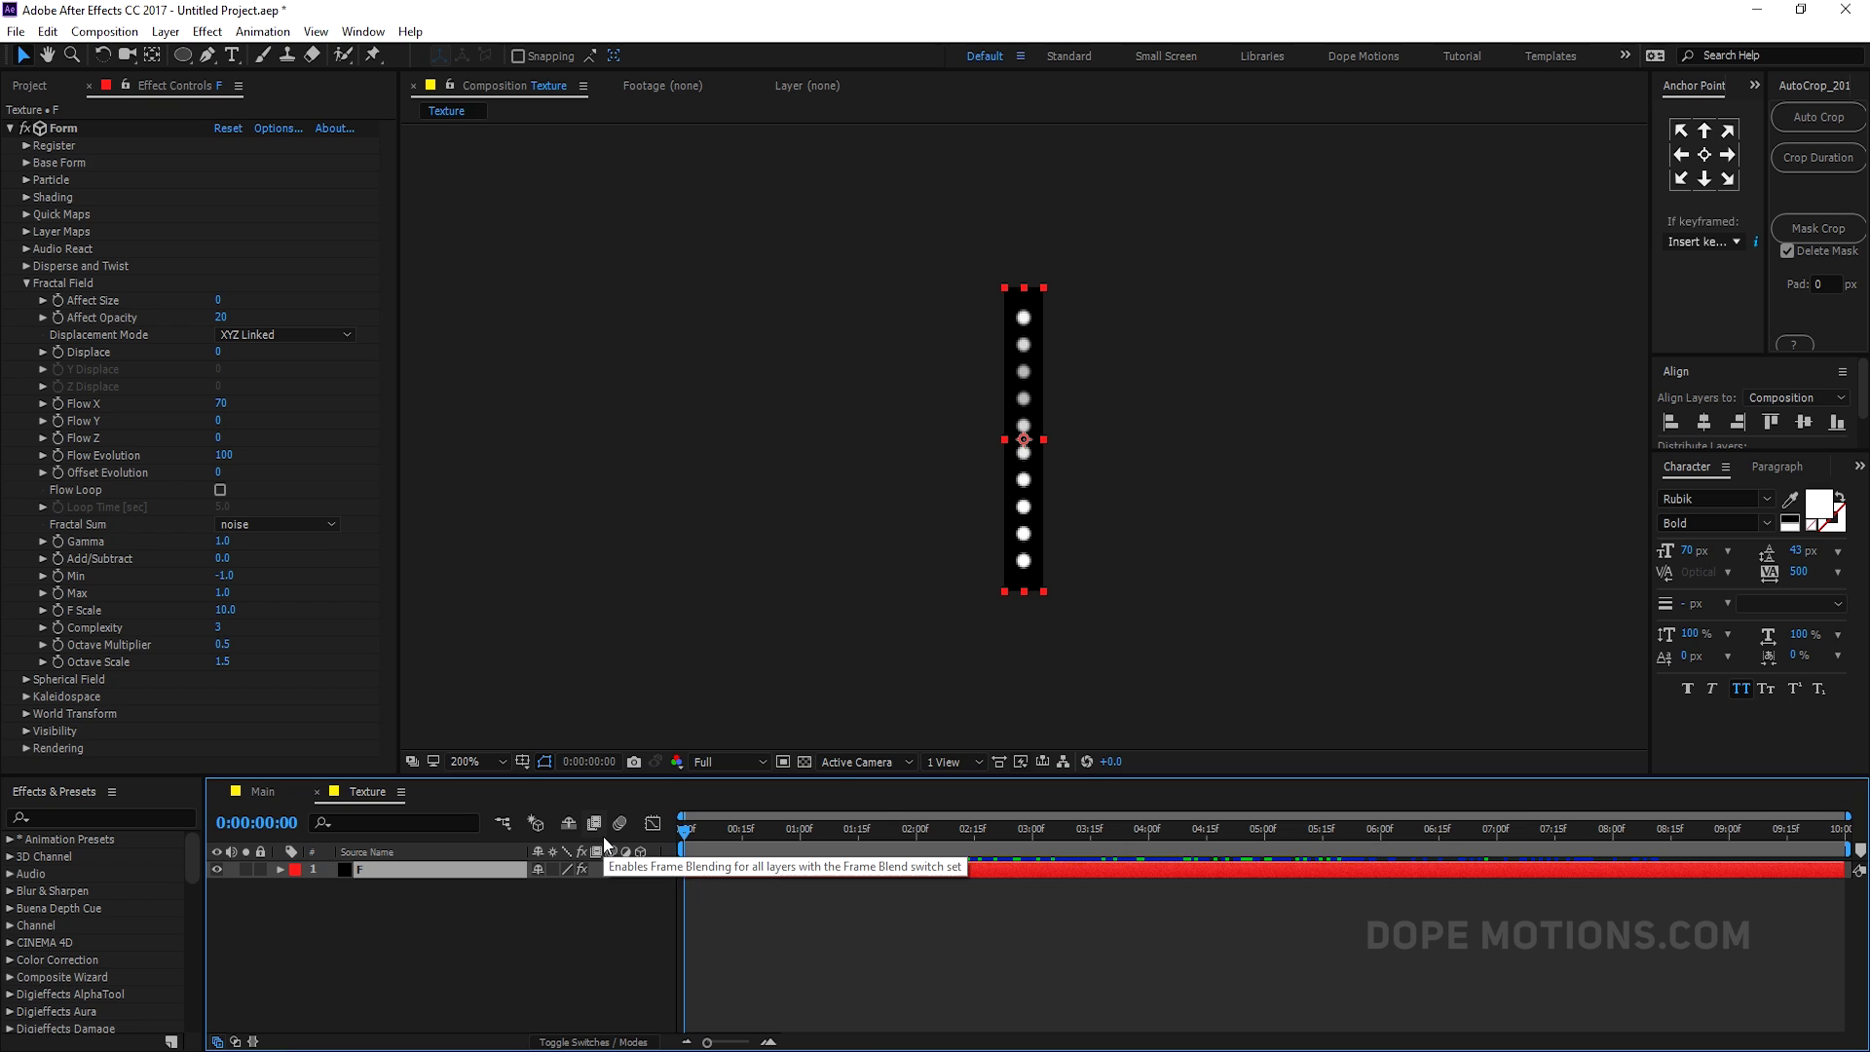
{"action": "key", "text": "space"}
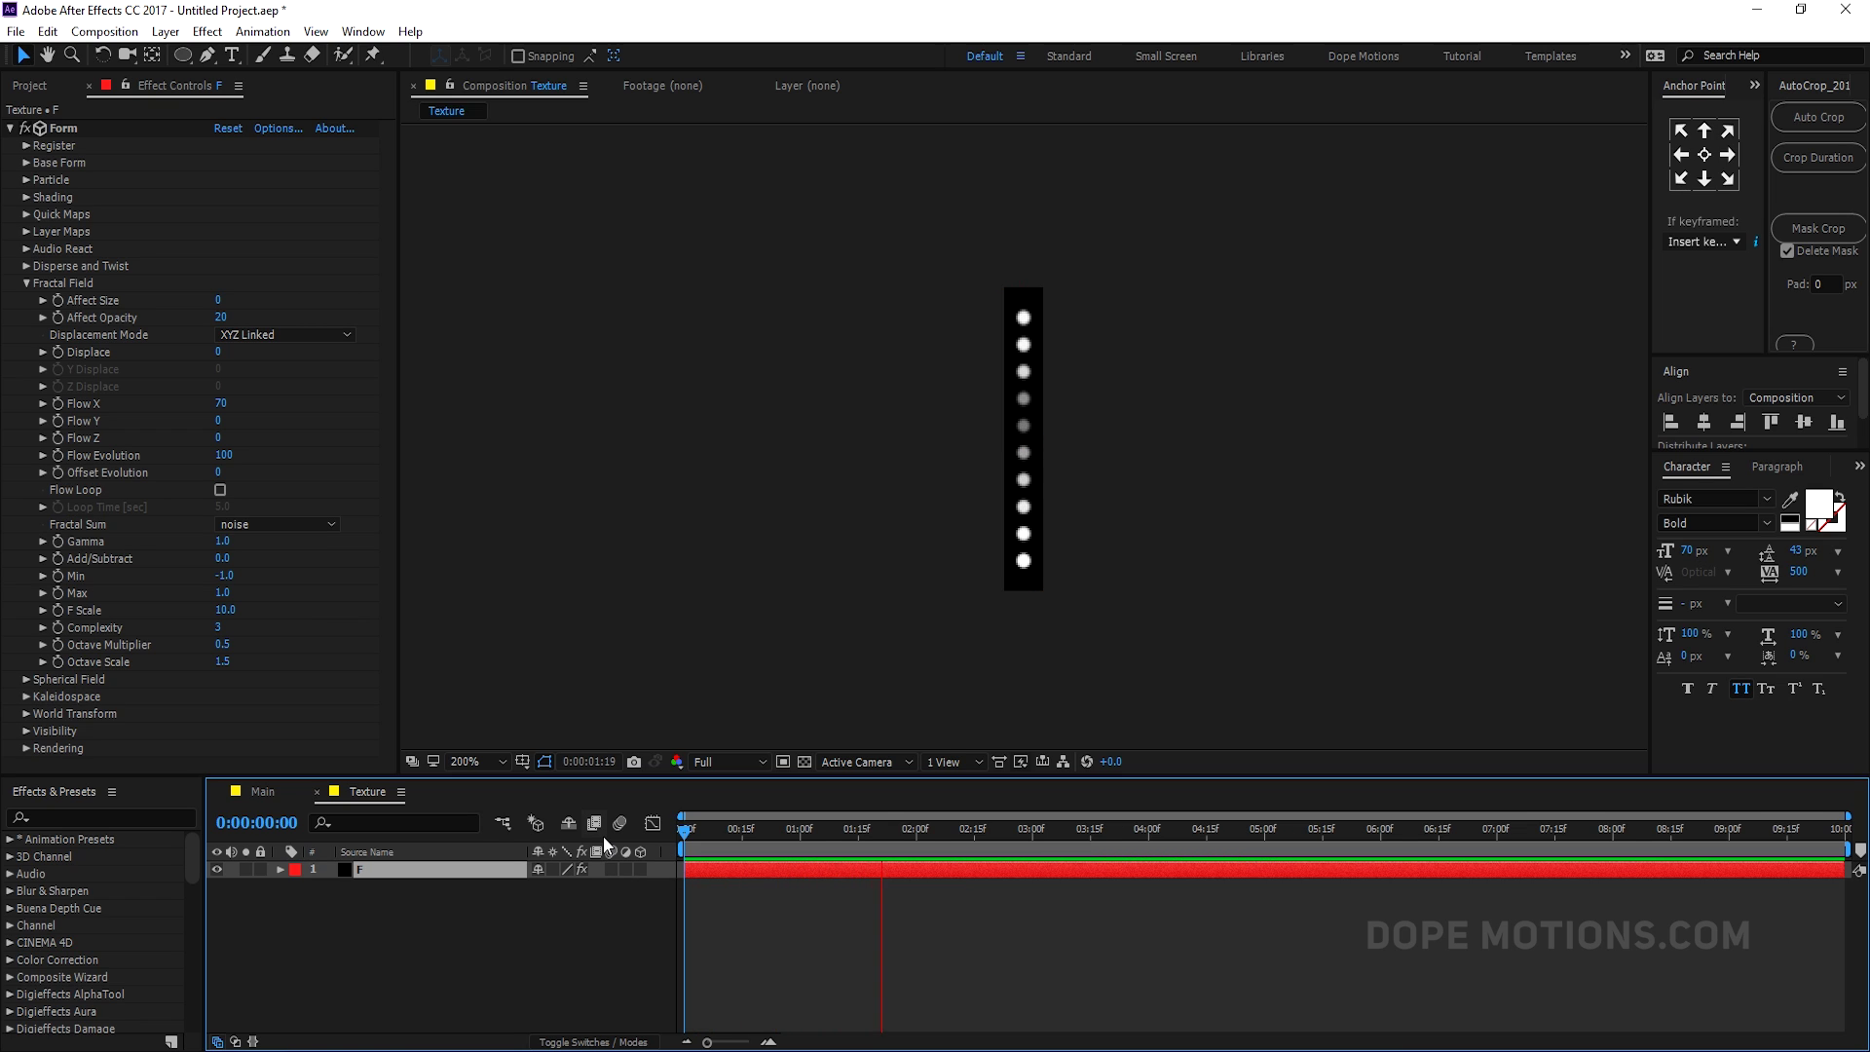
{"action": "key", "text": "space"}
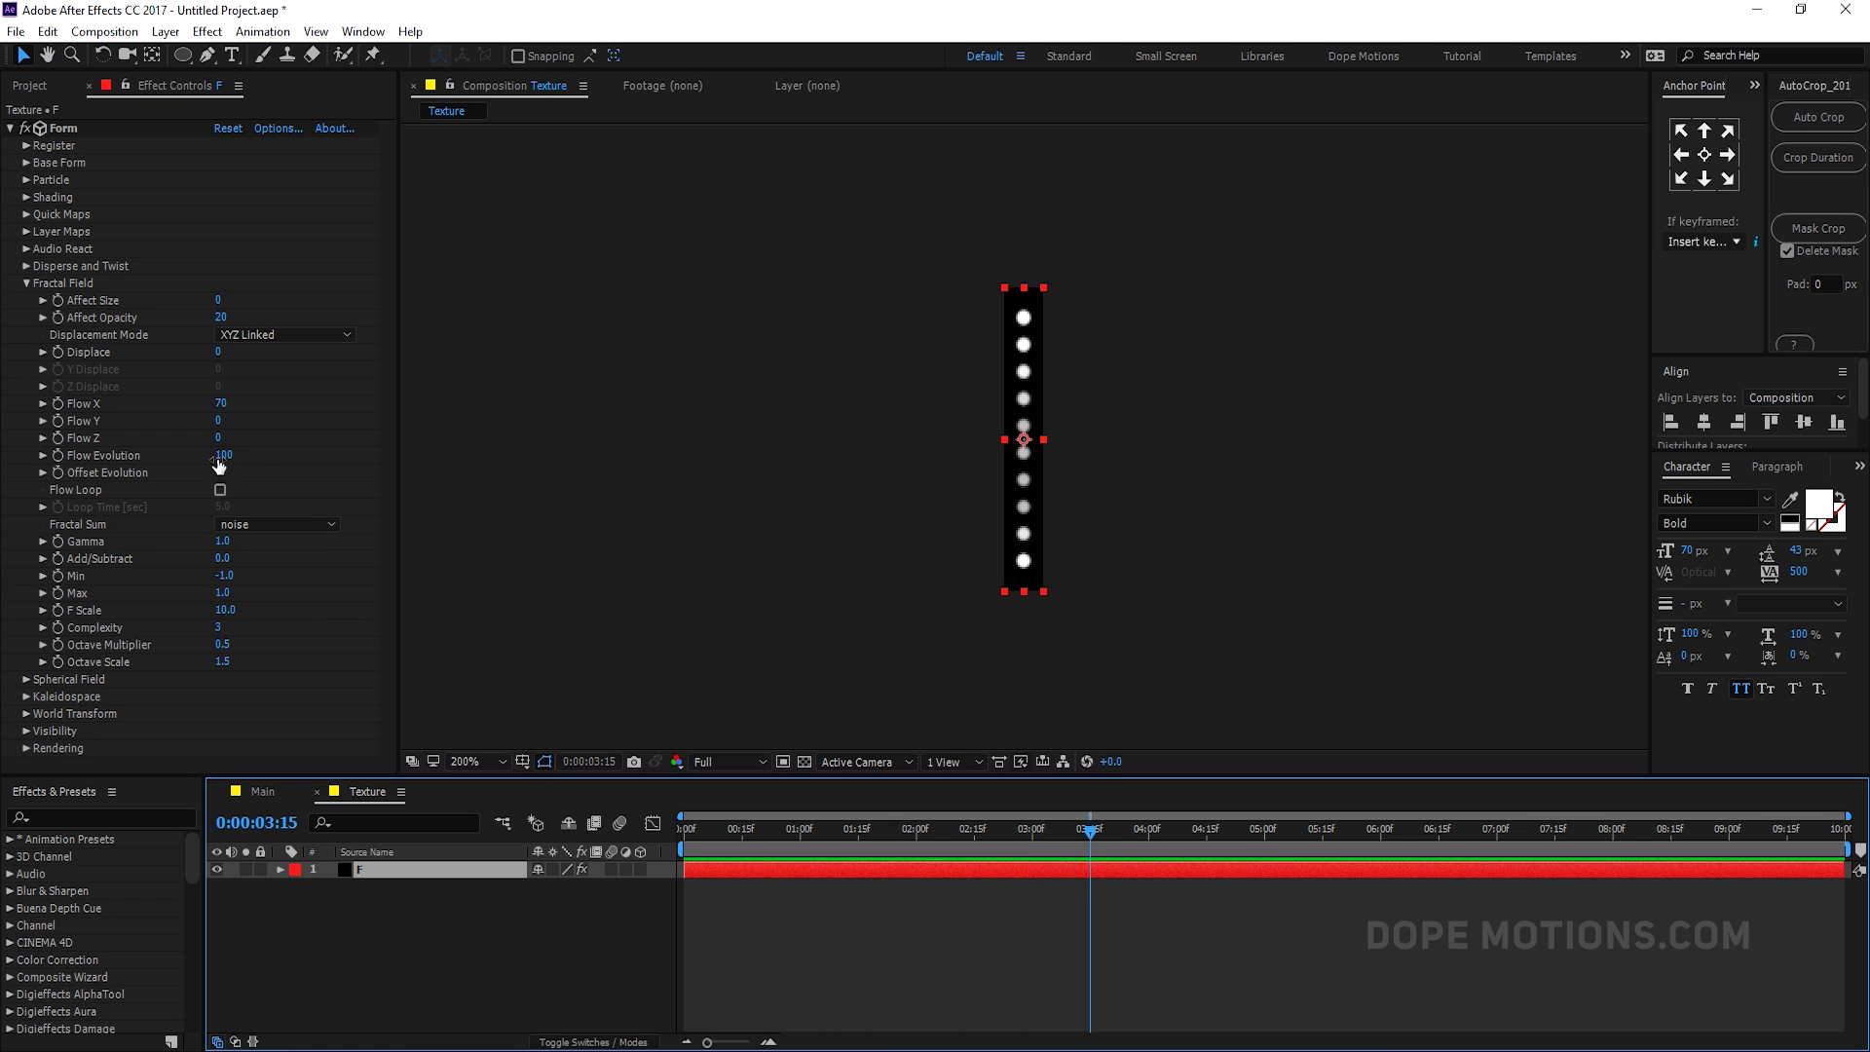
- Try Flow X at 100 and then at 50, previewing each result
{"action": "left_click", "coordinate": [223, 404]}
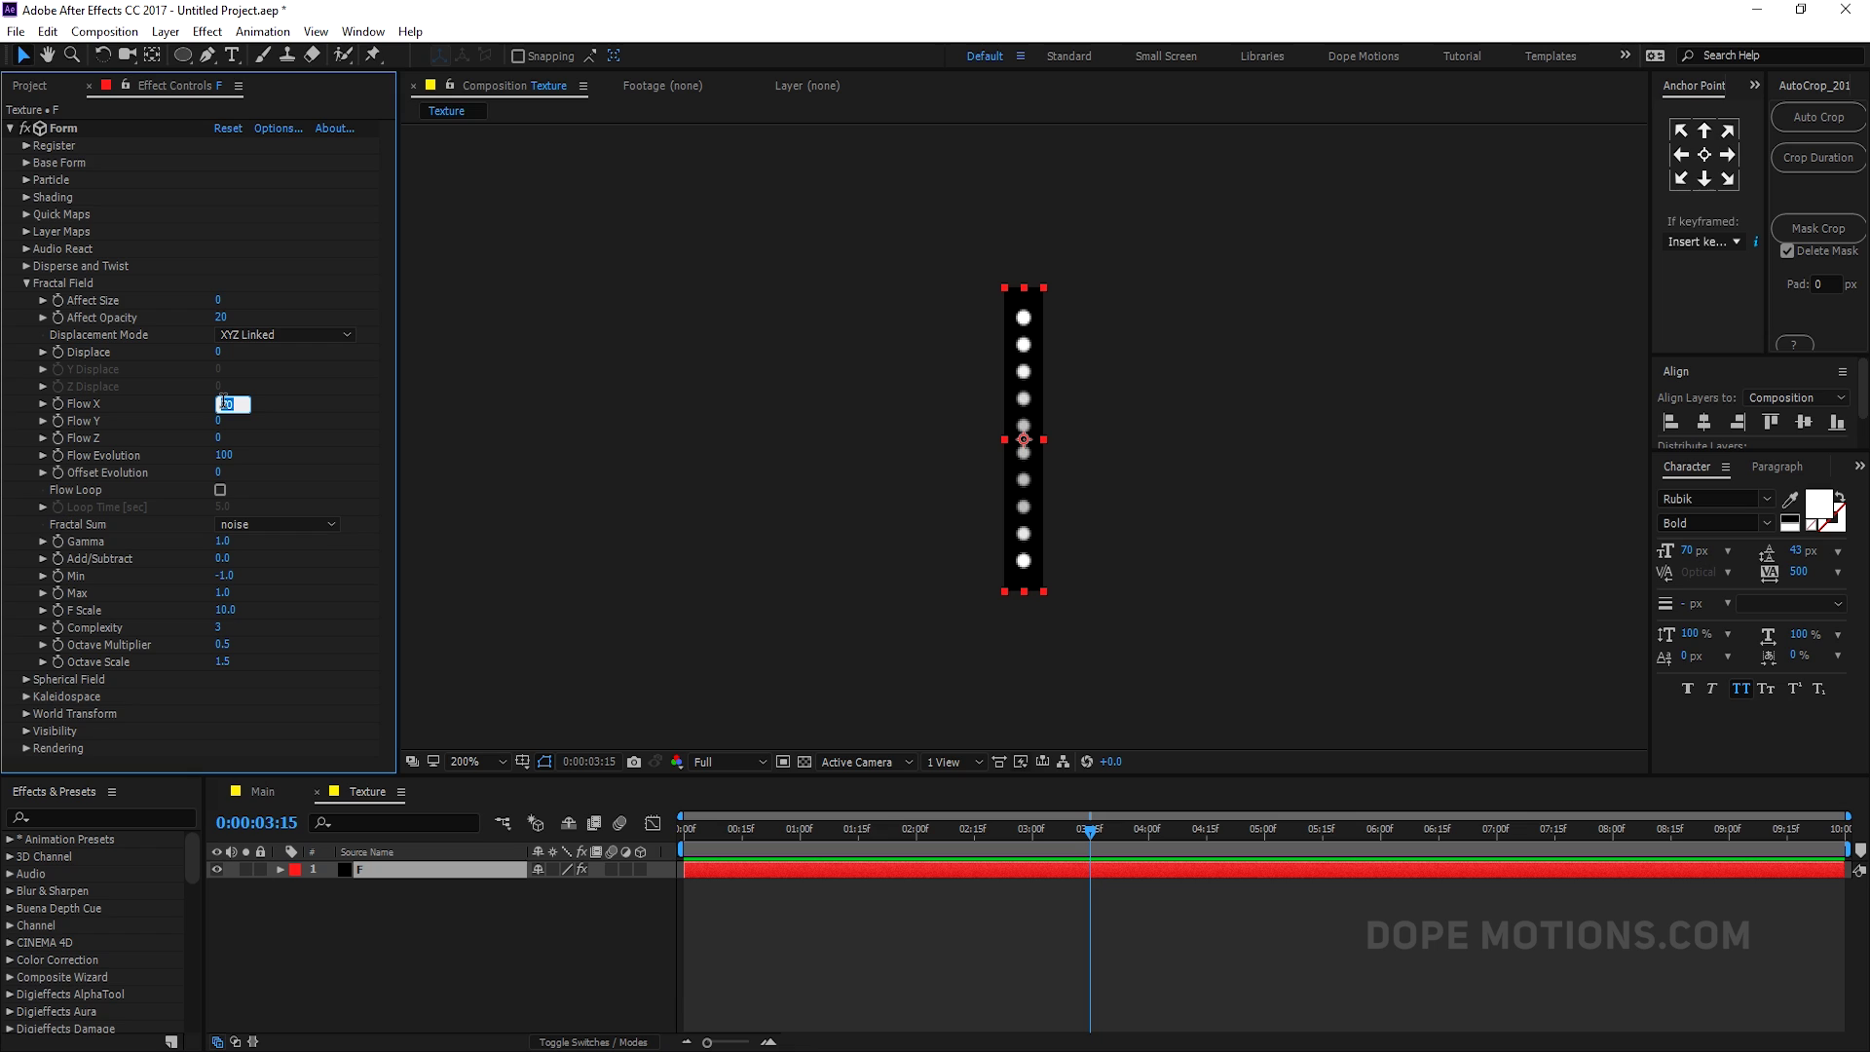
{"action": "type", "text": "100"}
{"action": "key", "text": "Return"}
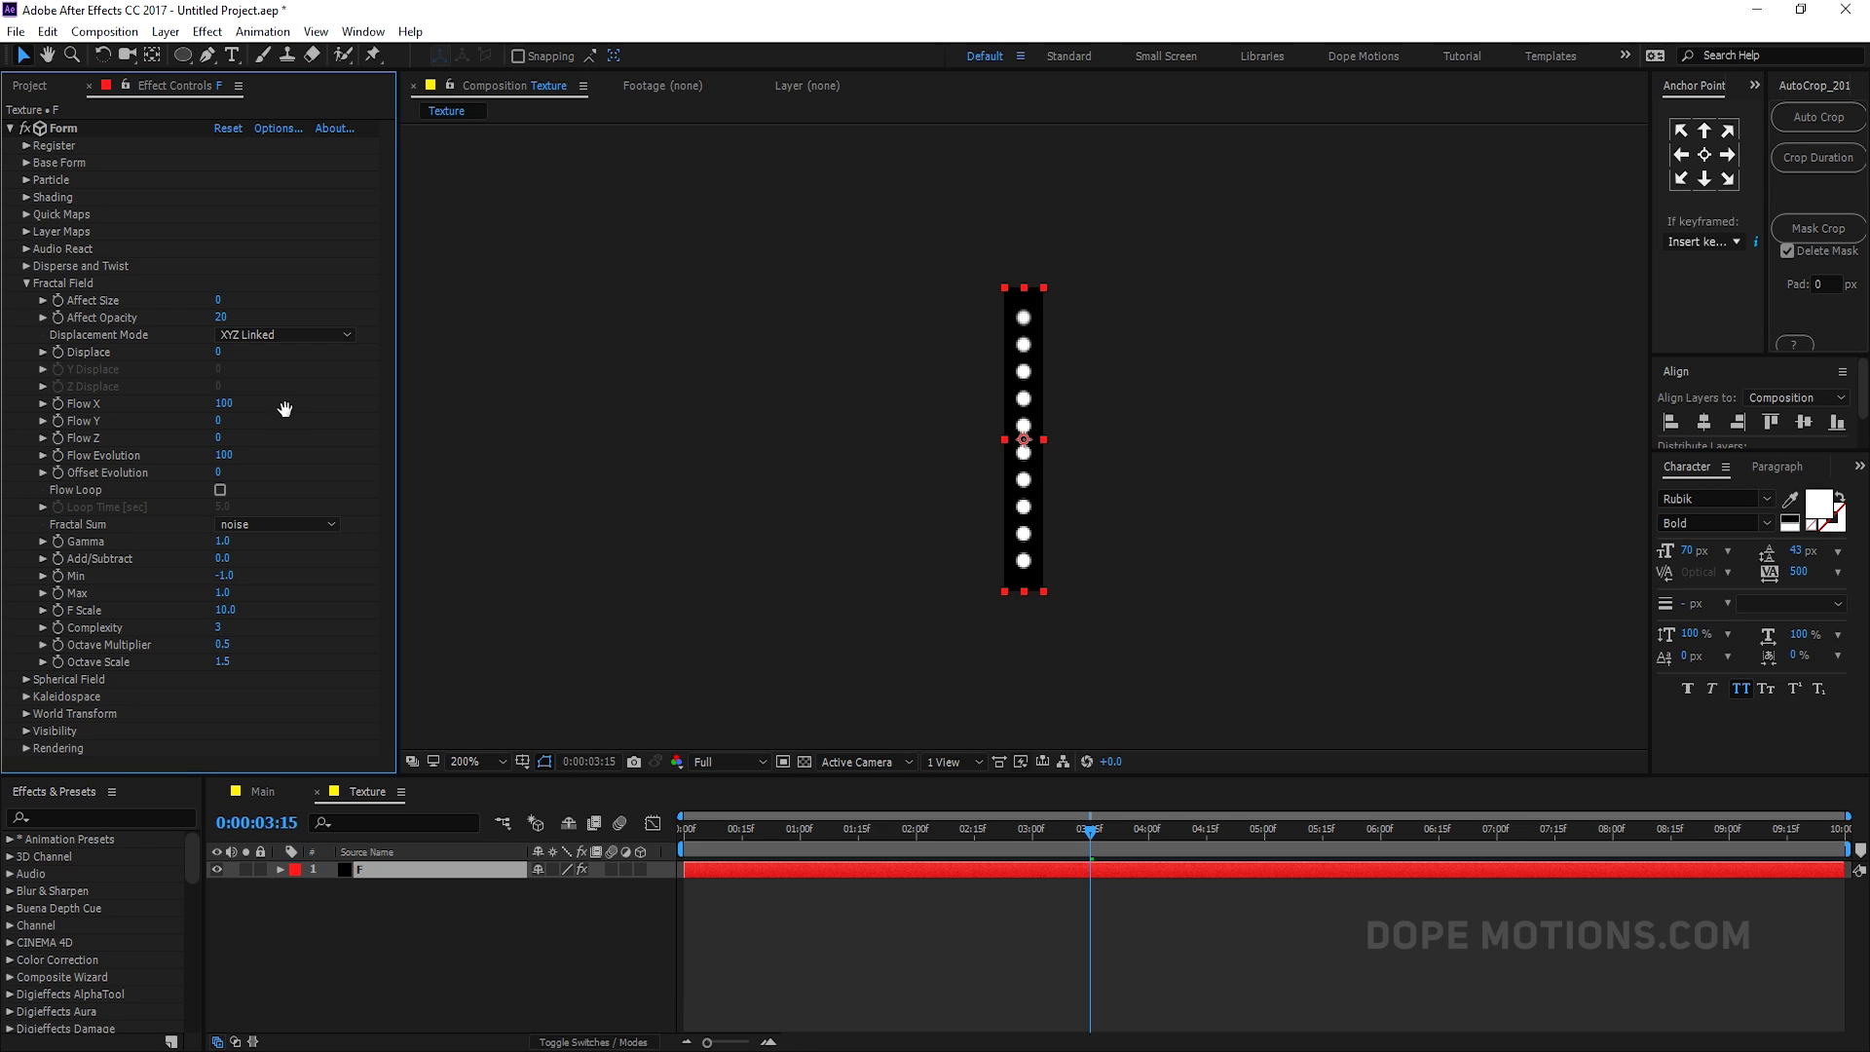
{"action": "key", "text": "space"}
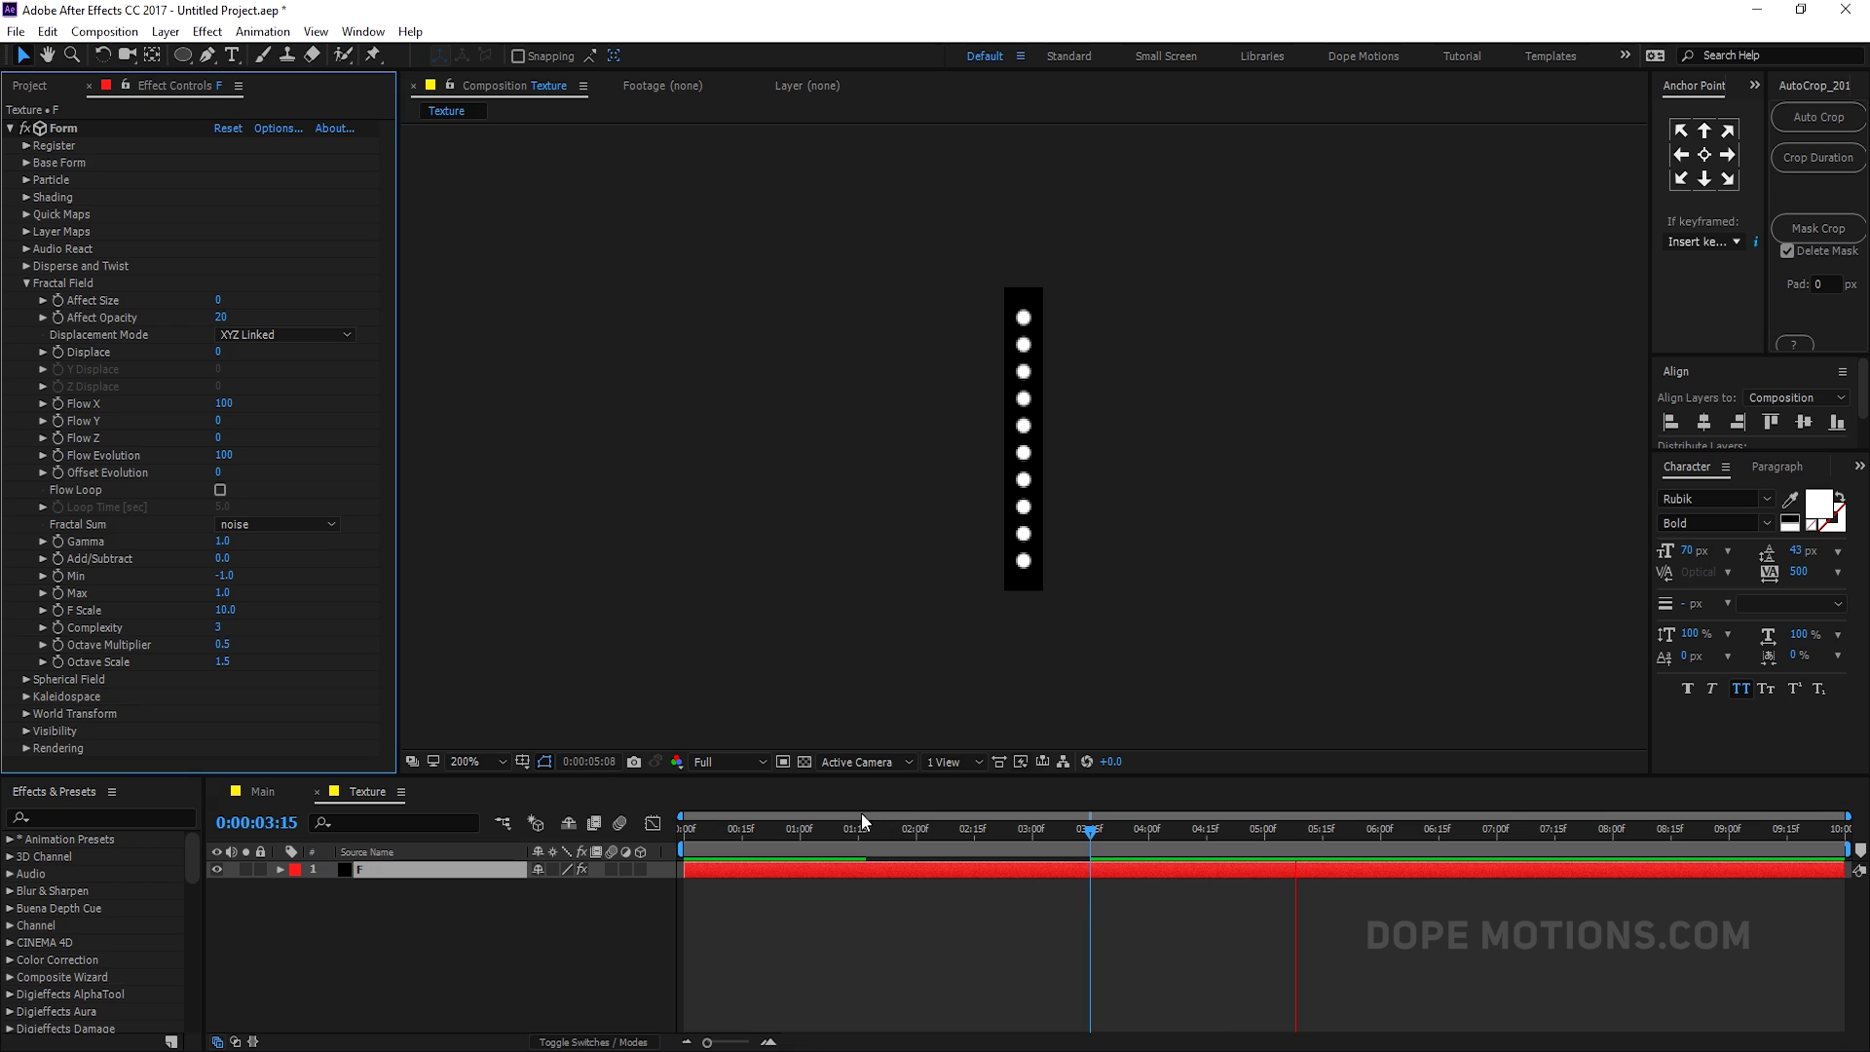
{"action": "left_click", "coordinate": [759, 824]}
{"action": "left_click", "coordinate": [223, 404]}
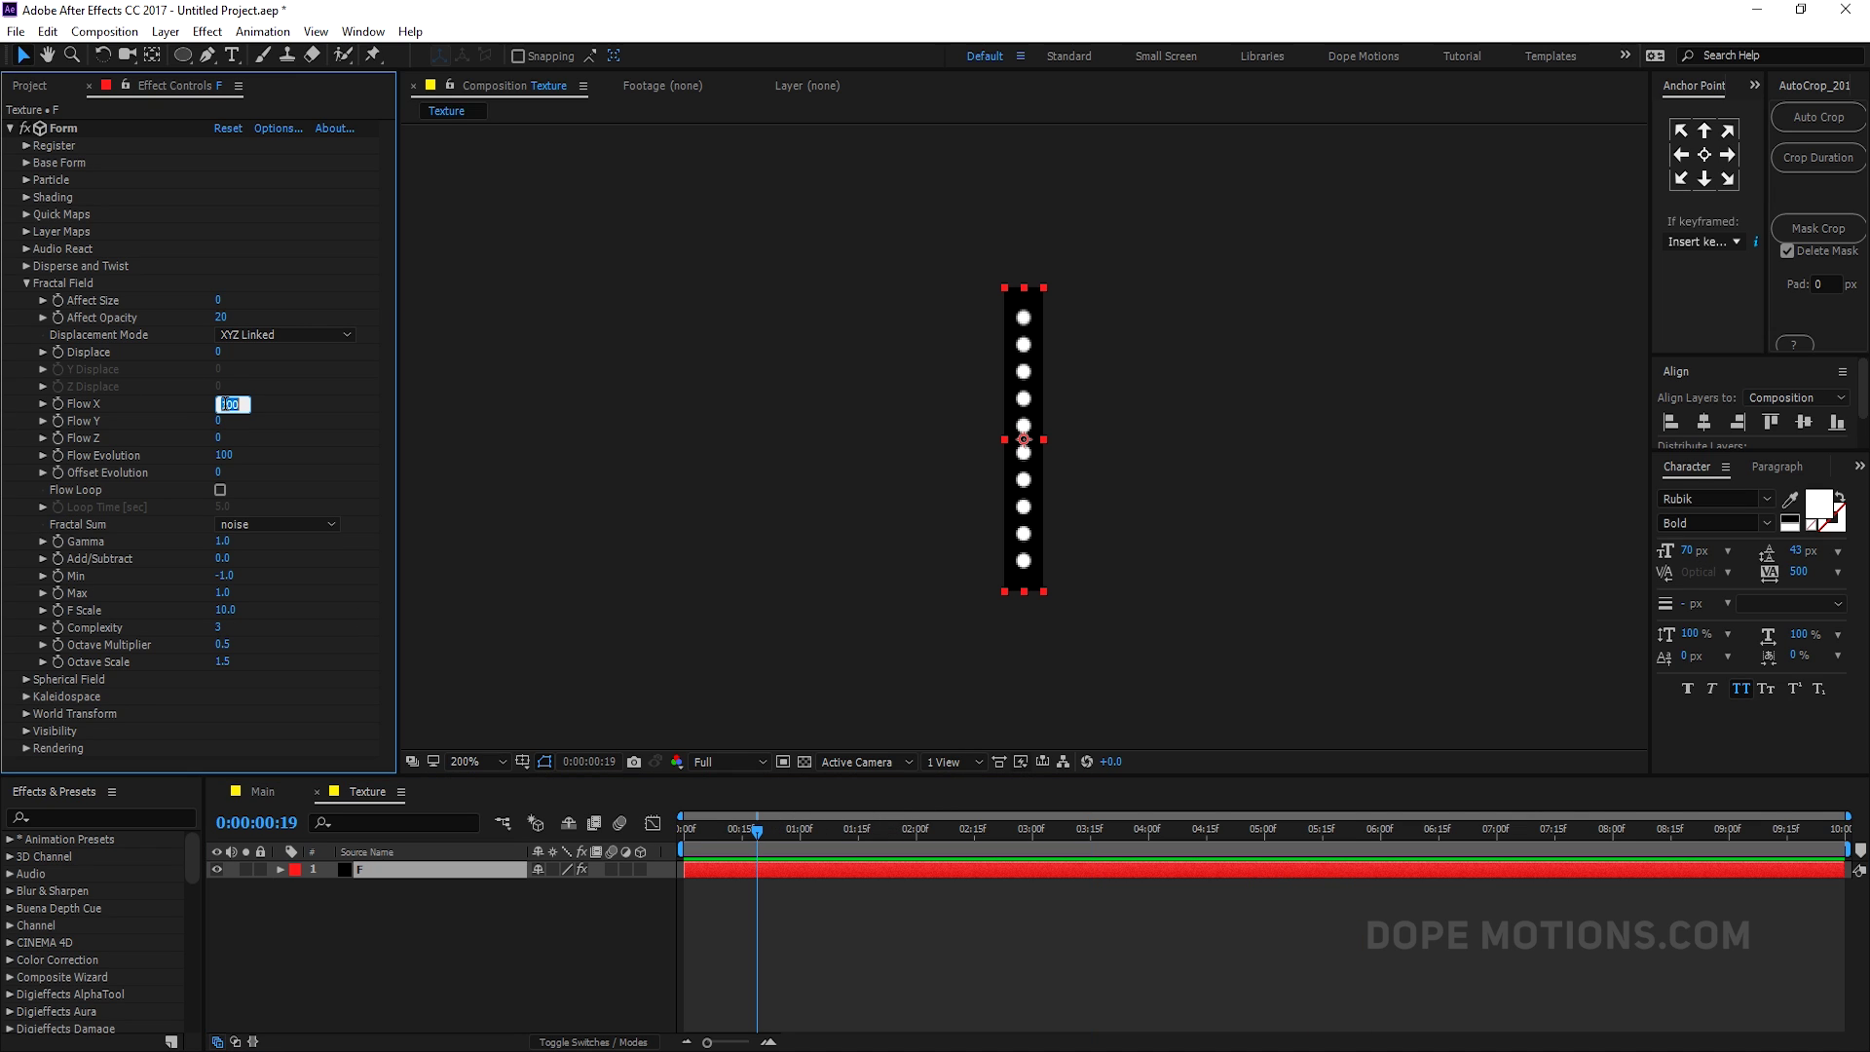
{"action": "type", "text": "50"}
{"action": "key", "text": "Return"}
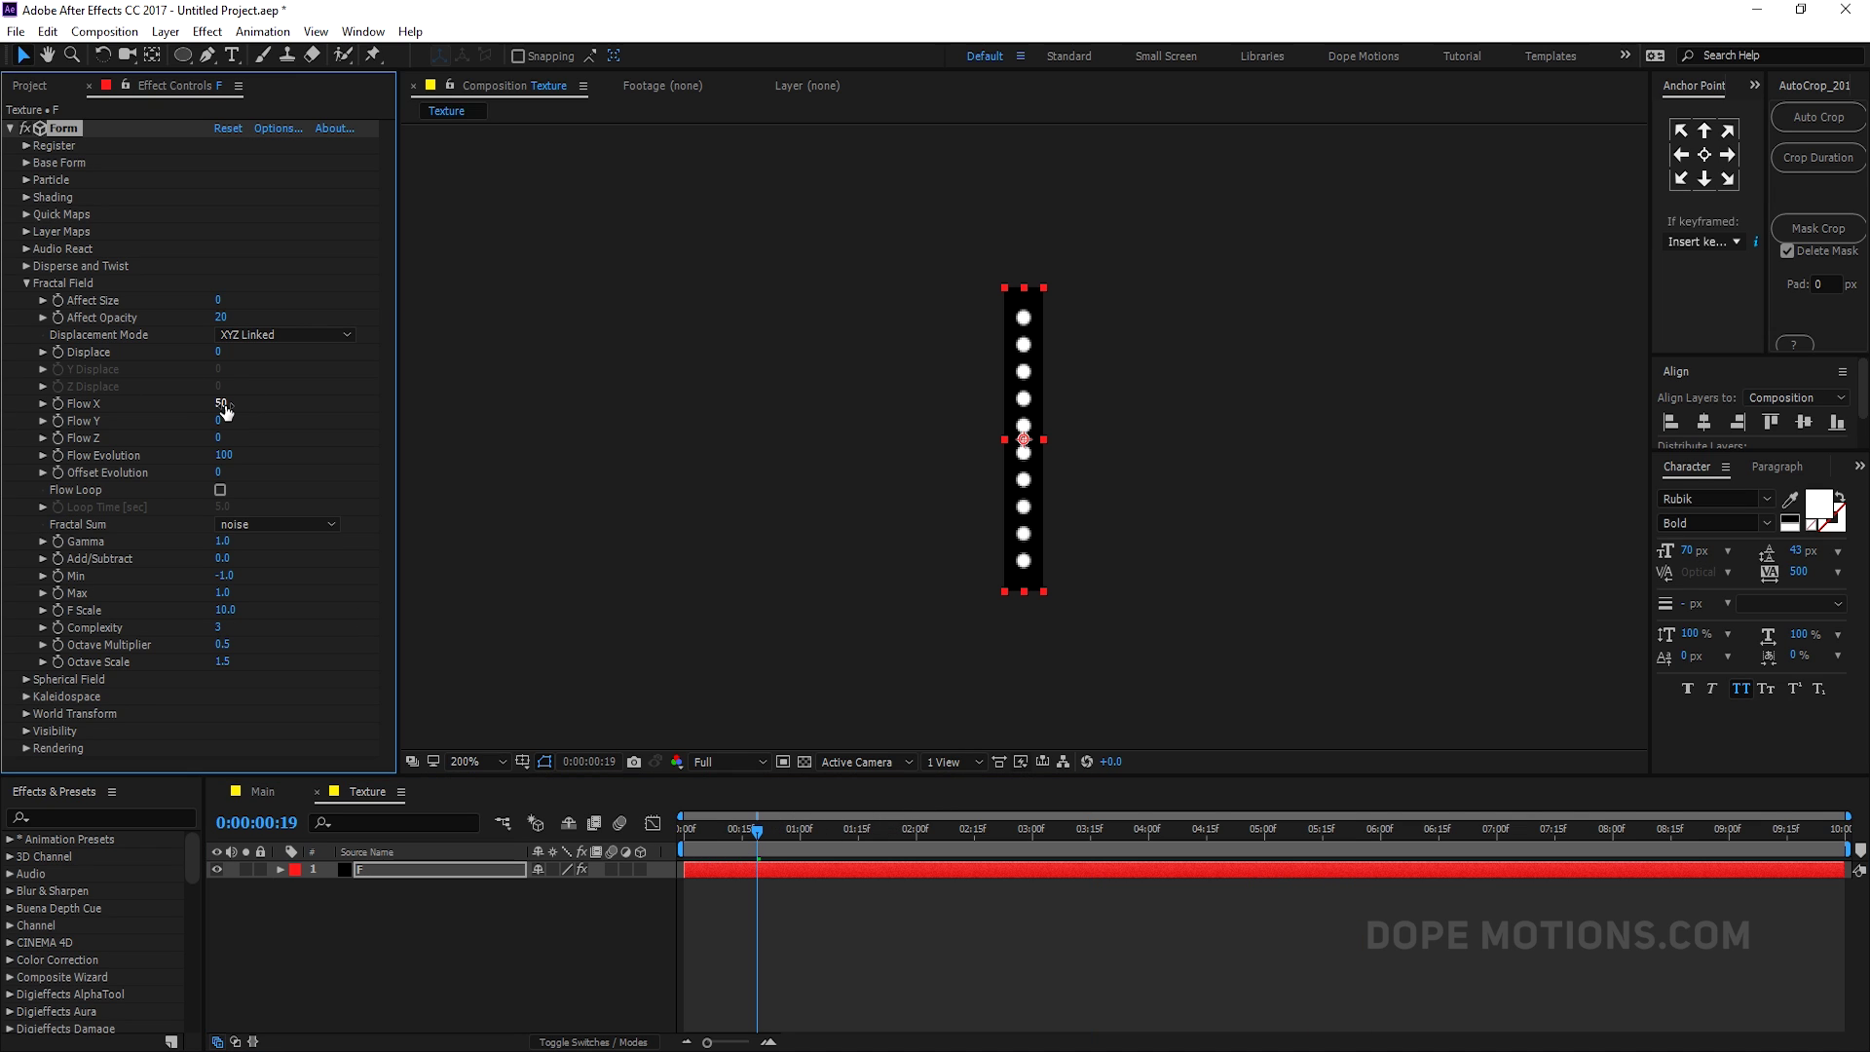
{"action": "key", "text": "space"}
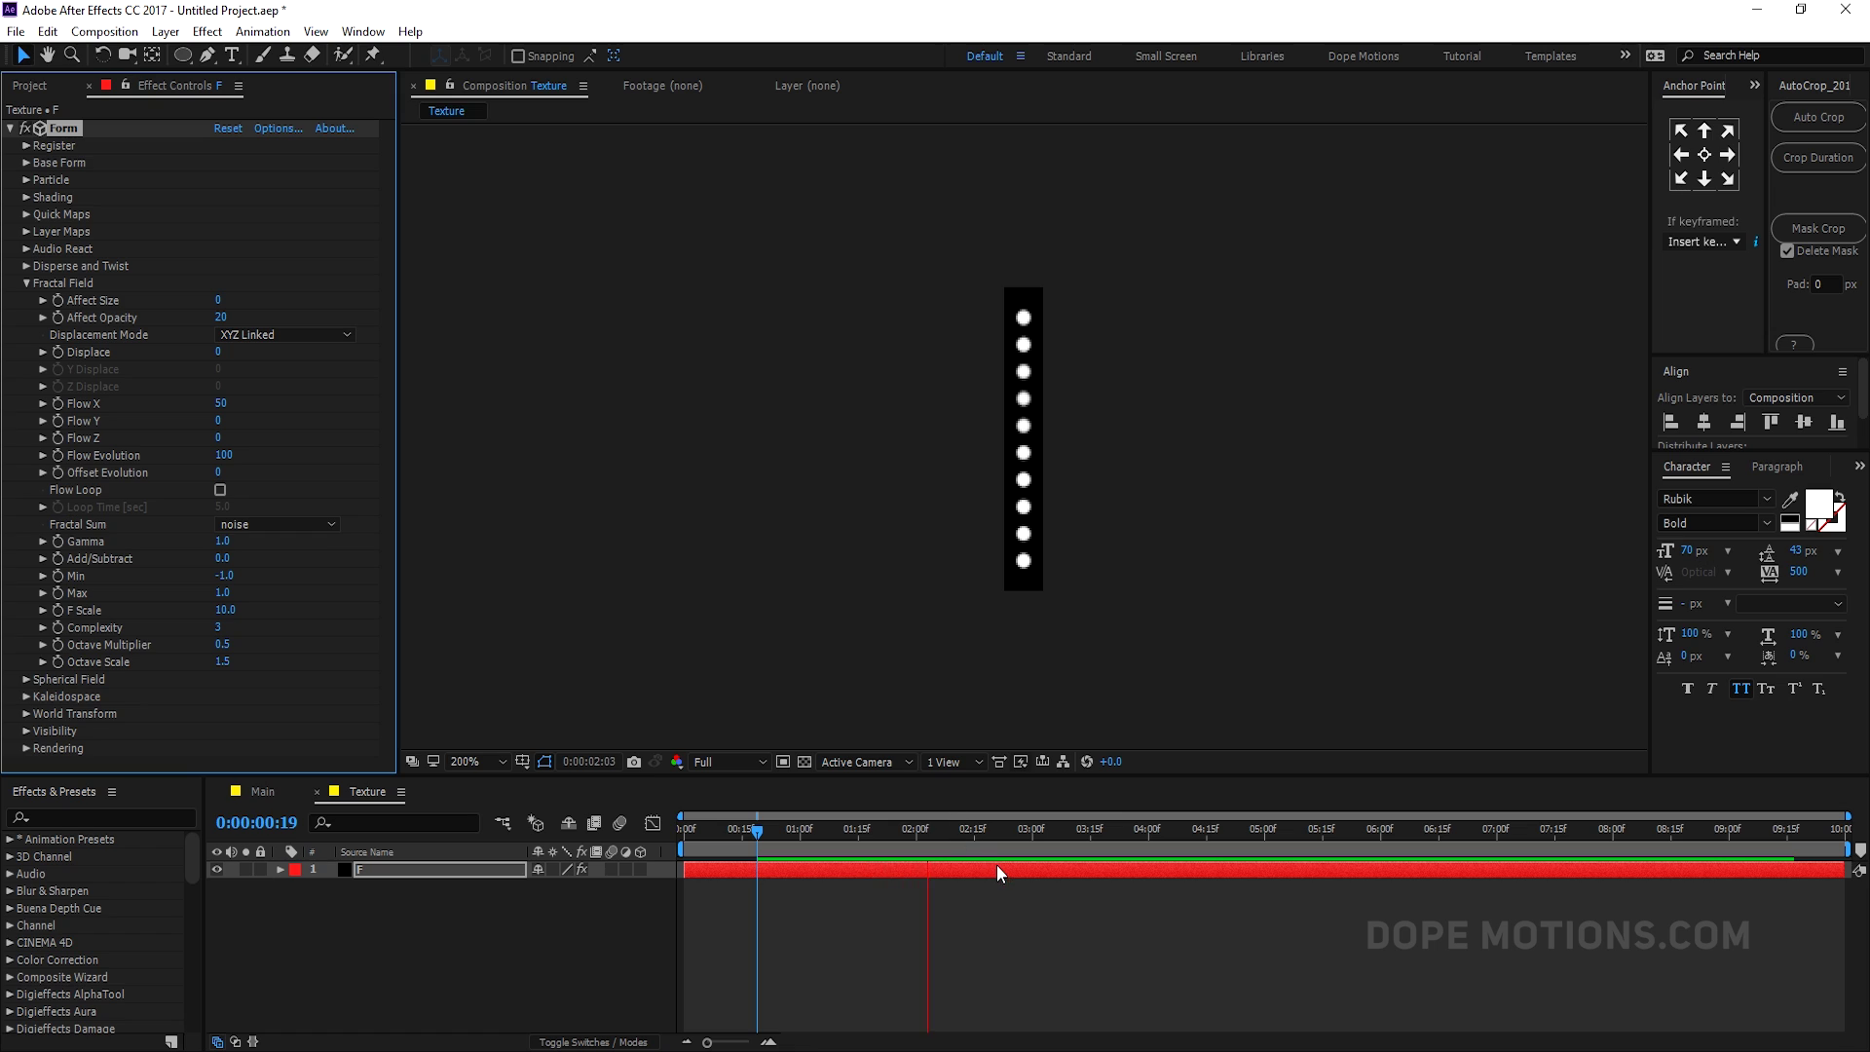
{"action": "left_click", "coordinate": [809, 834]}
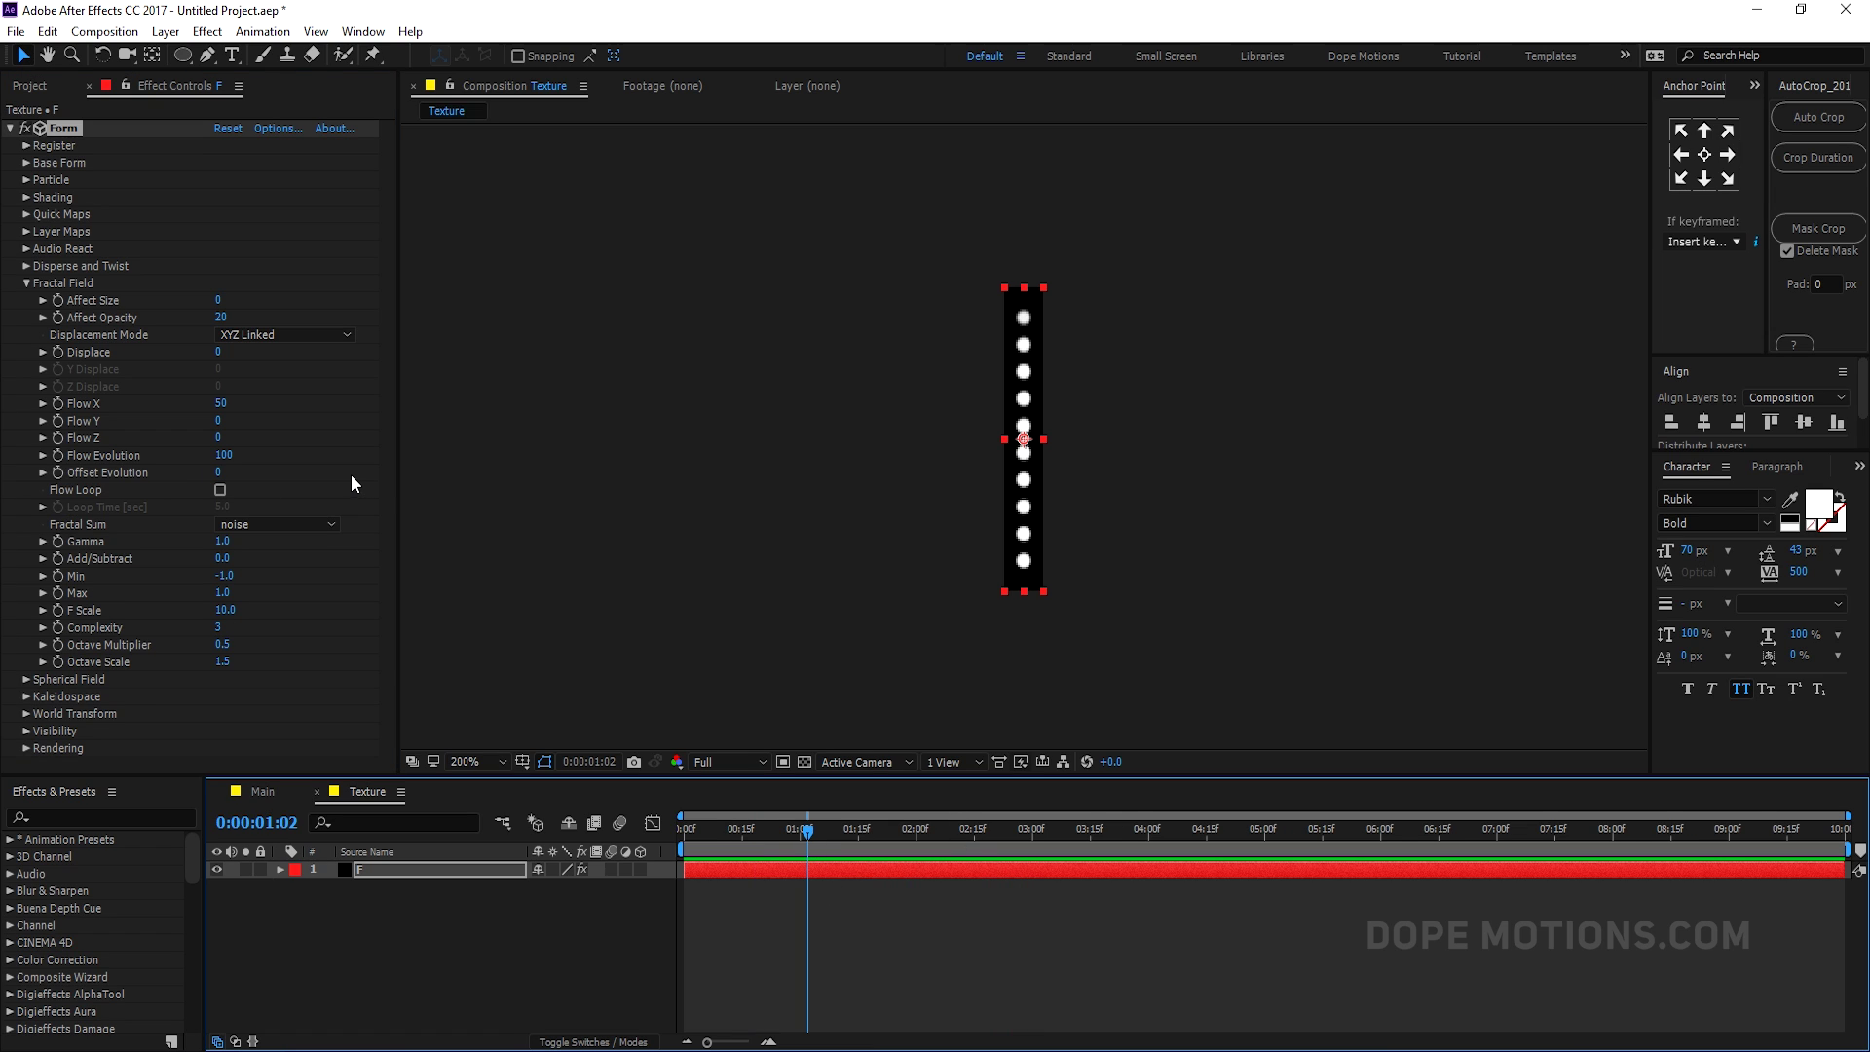
- Settle on a Flow X of 80 and scrub through time to check it
{"action": "left_click", "coordinate": [218, 404]}
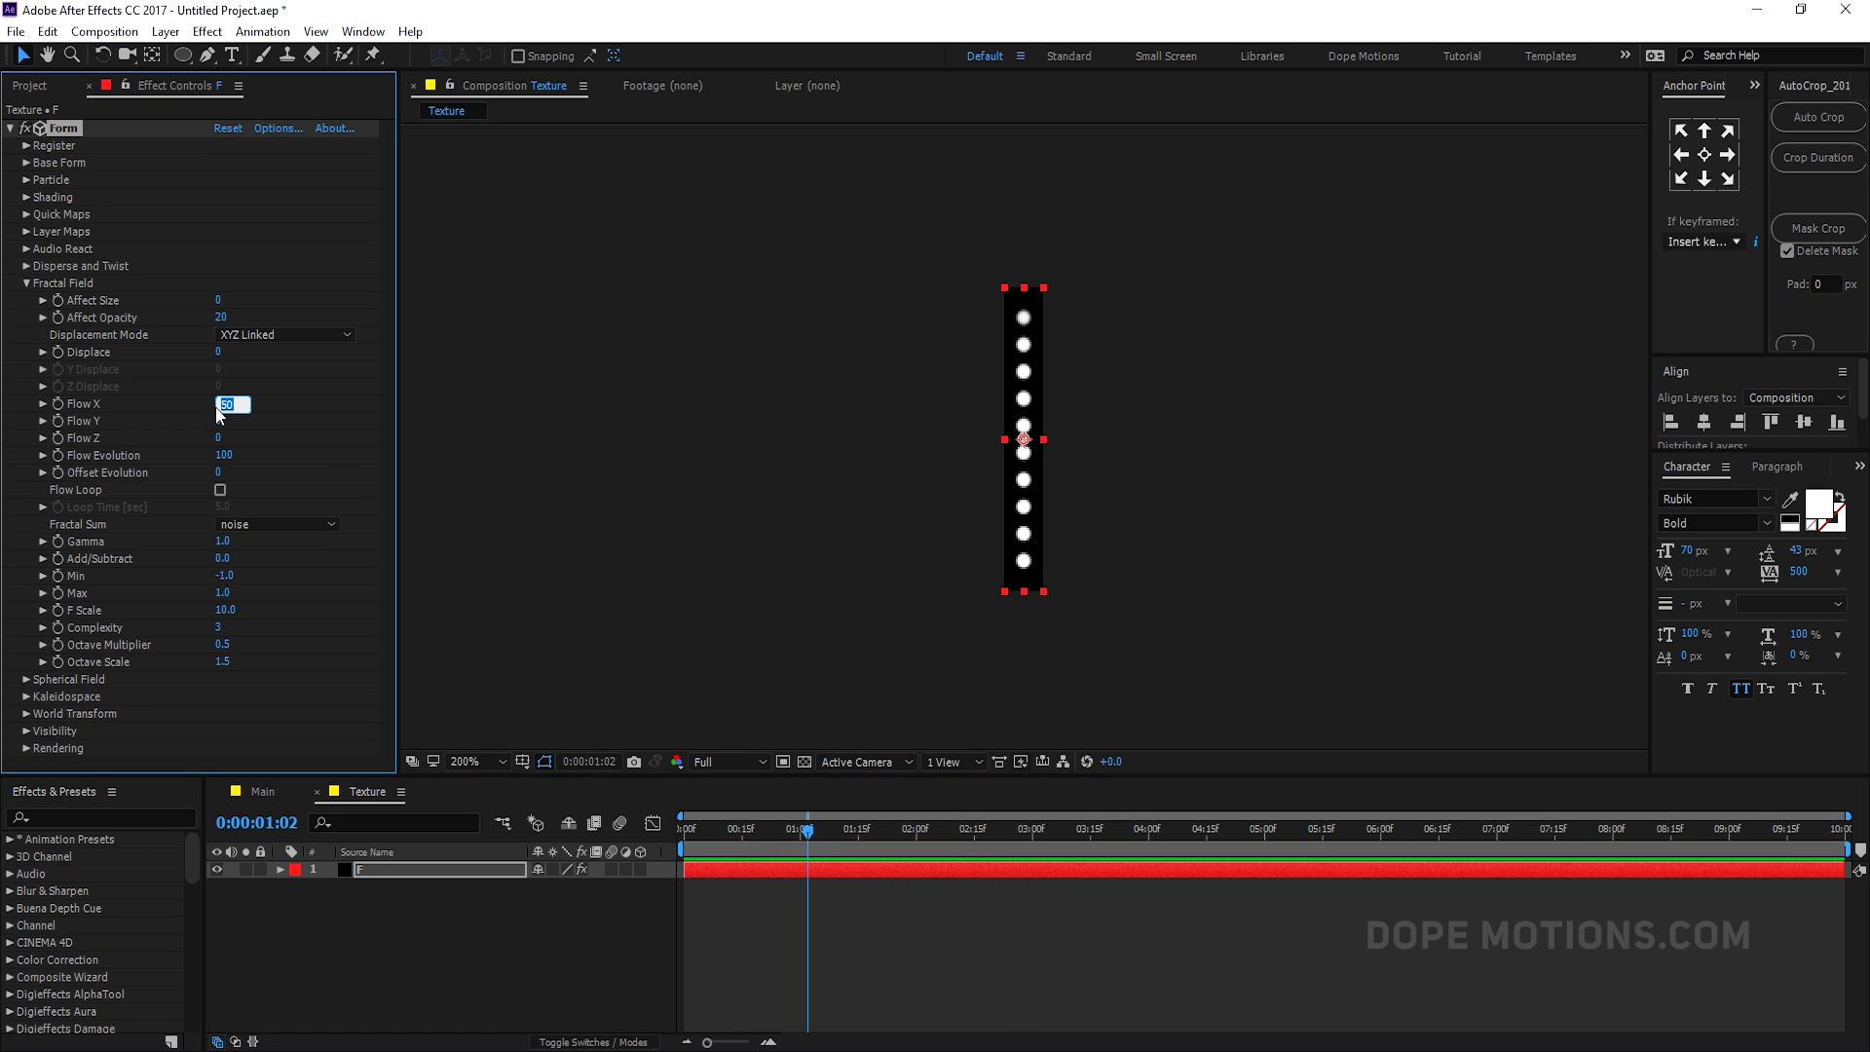
{"action": "type", "text": "80"}
{"action": "key", "text": "Return"}
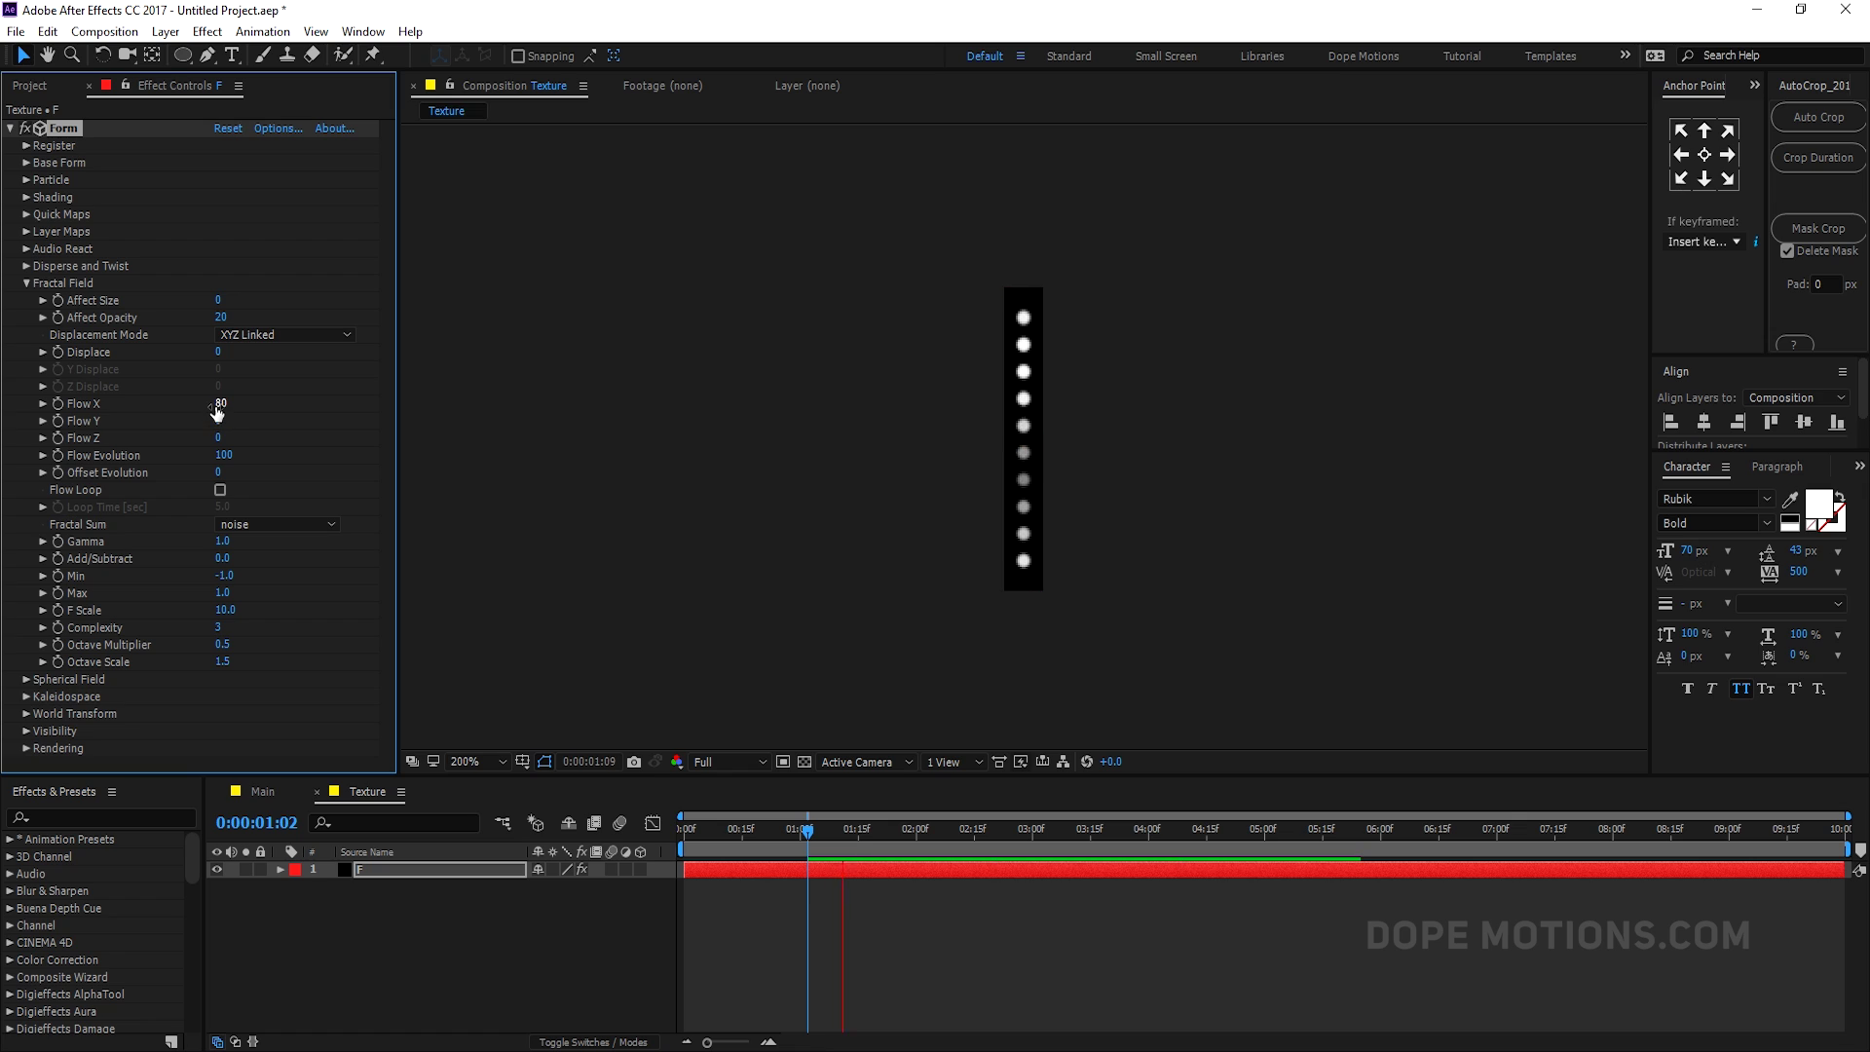
{"action": "left_click_drag", "start_coordinate": [881, 829], "coordinate": [744, 840]}
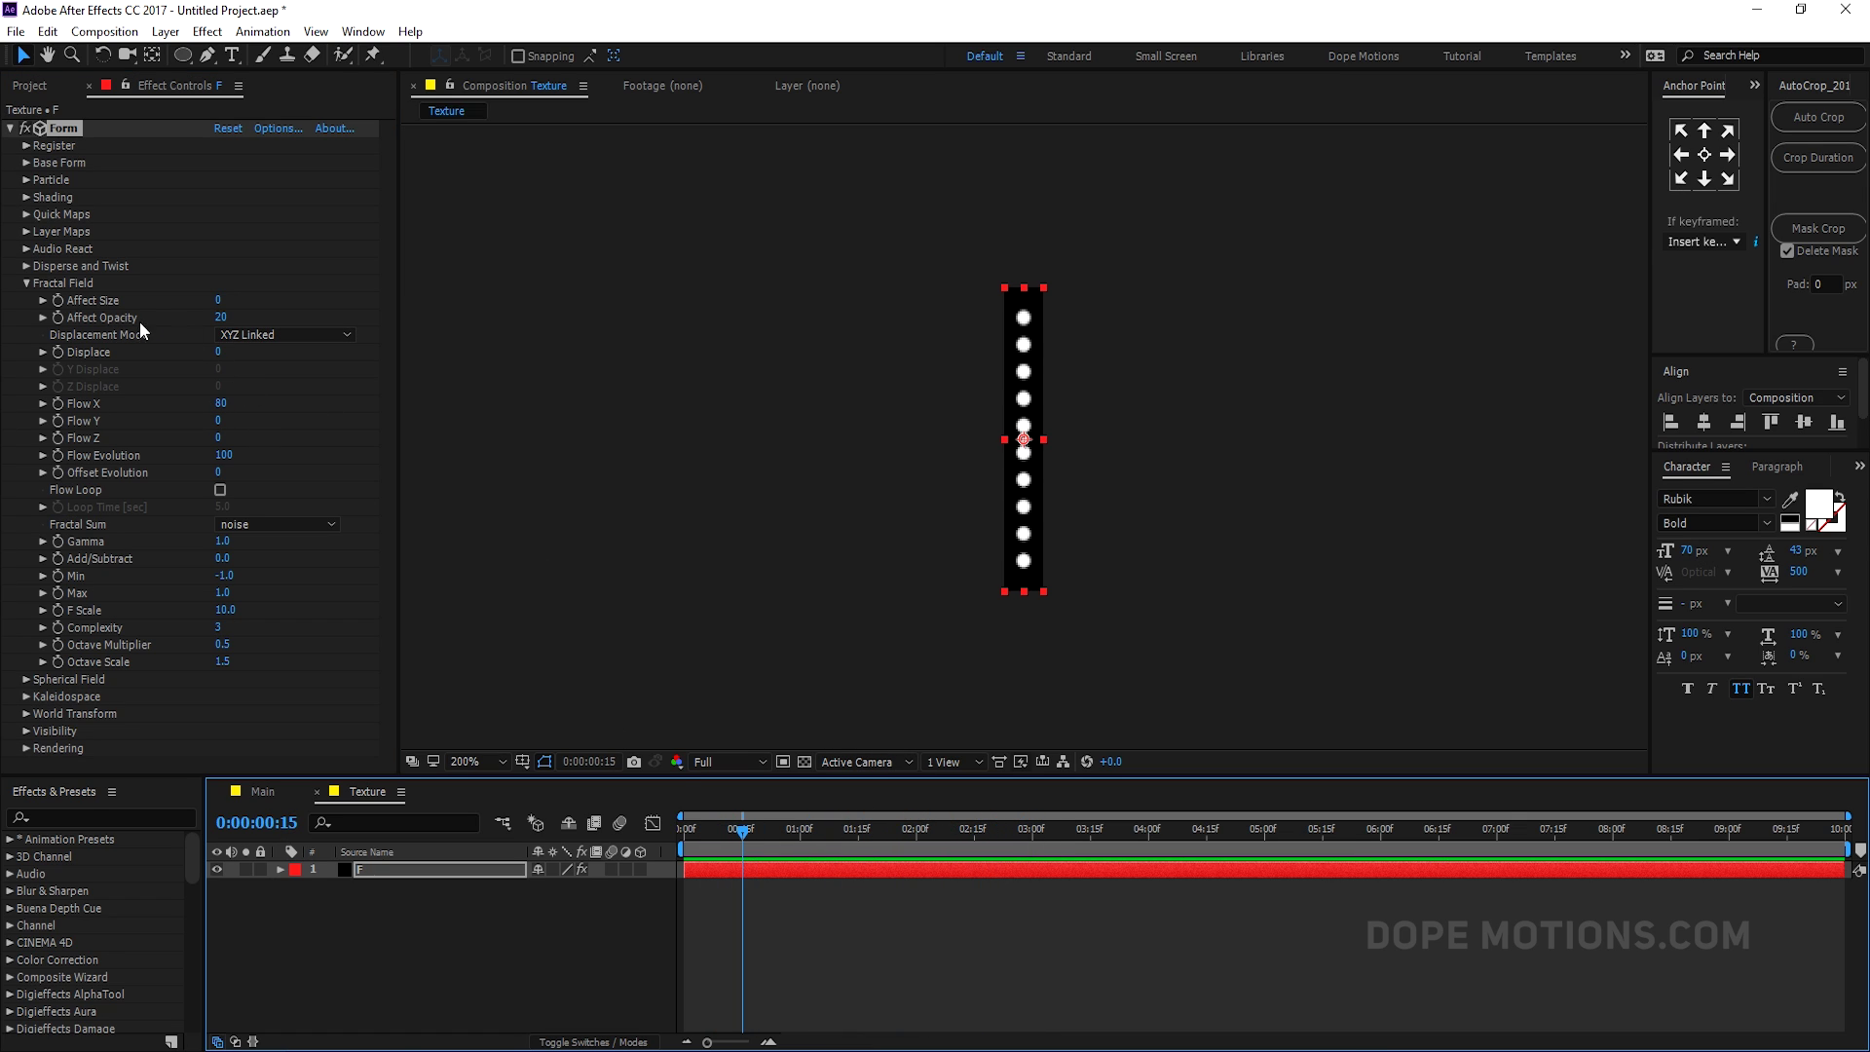
- Raise Affect Opacity to 30 and review the animation
{"action": "left_click", "coordinate": [223, 318]}
{"action": "type", "text": "30"}
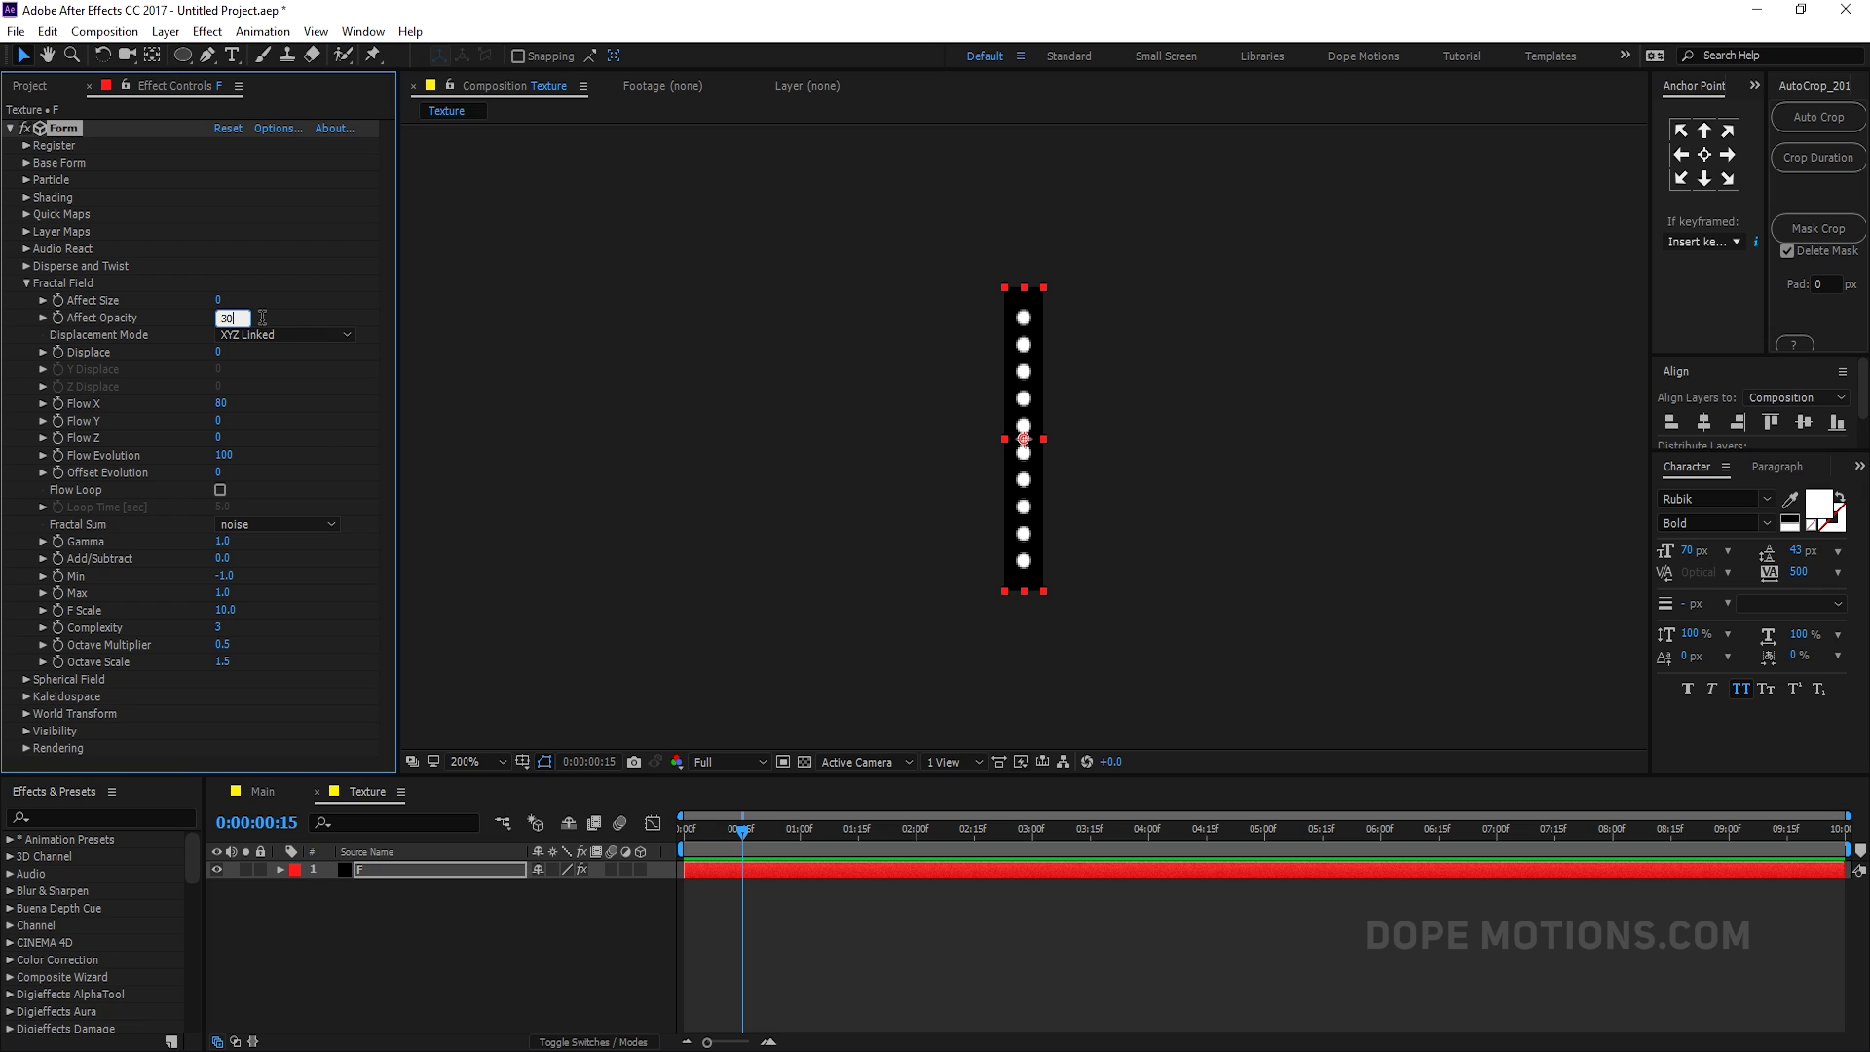
{"action": "key", "text": "Return"}
{"action": "left_click_drag", "start_coordinate": [731, 851], "coordinate": [1013, 870]}
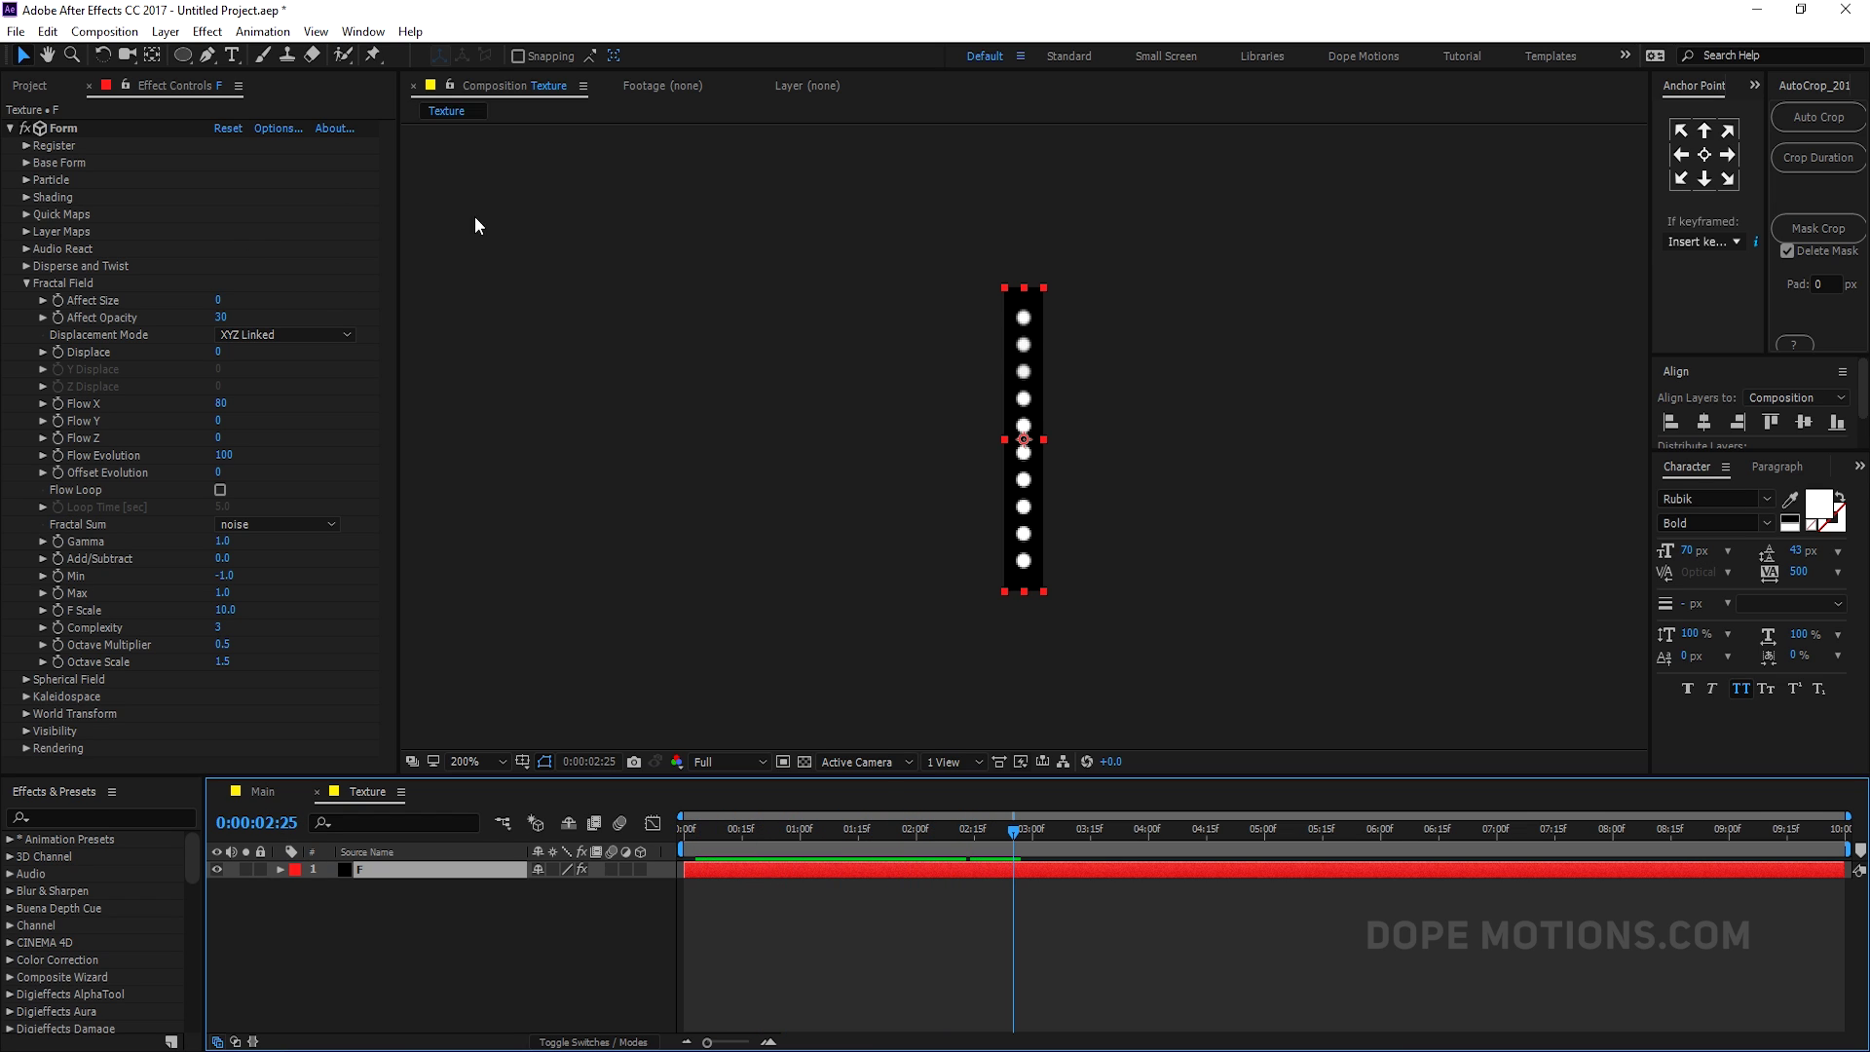
{"action": "left_click", "coordinate": [32, 88]}
{"action": "left_click", "coordinate": [395, 918]}
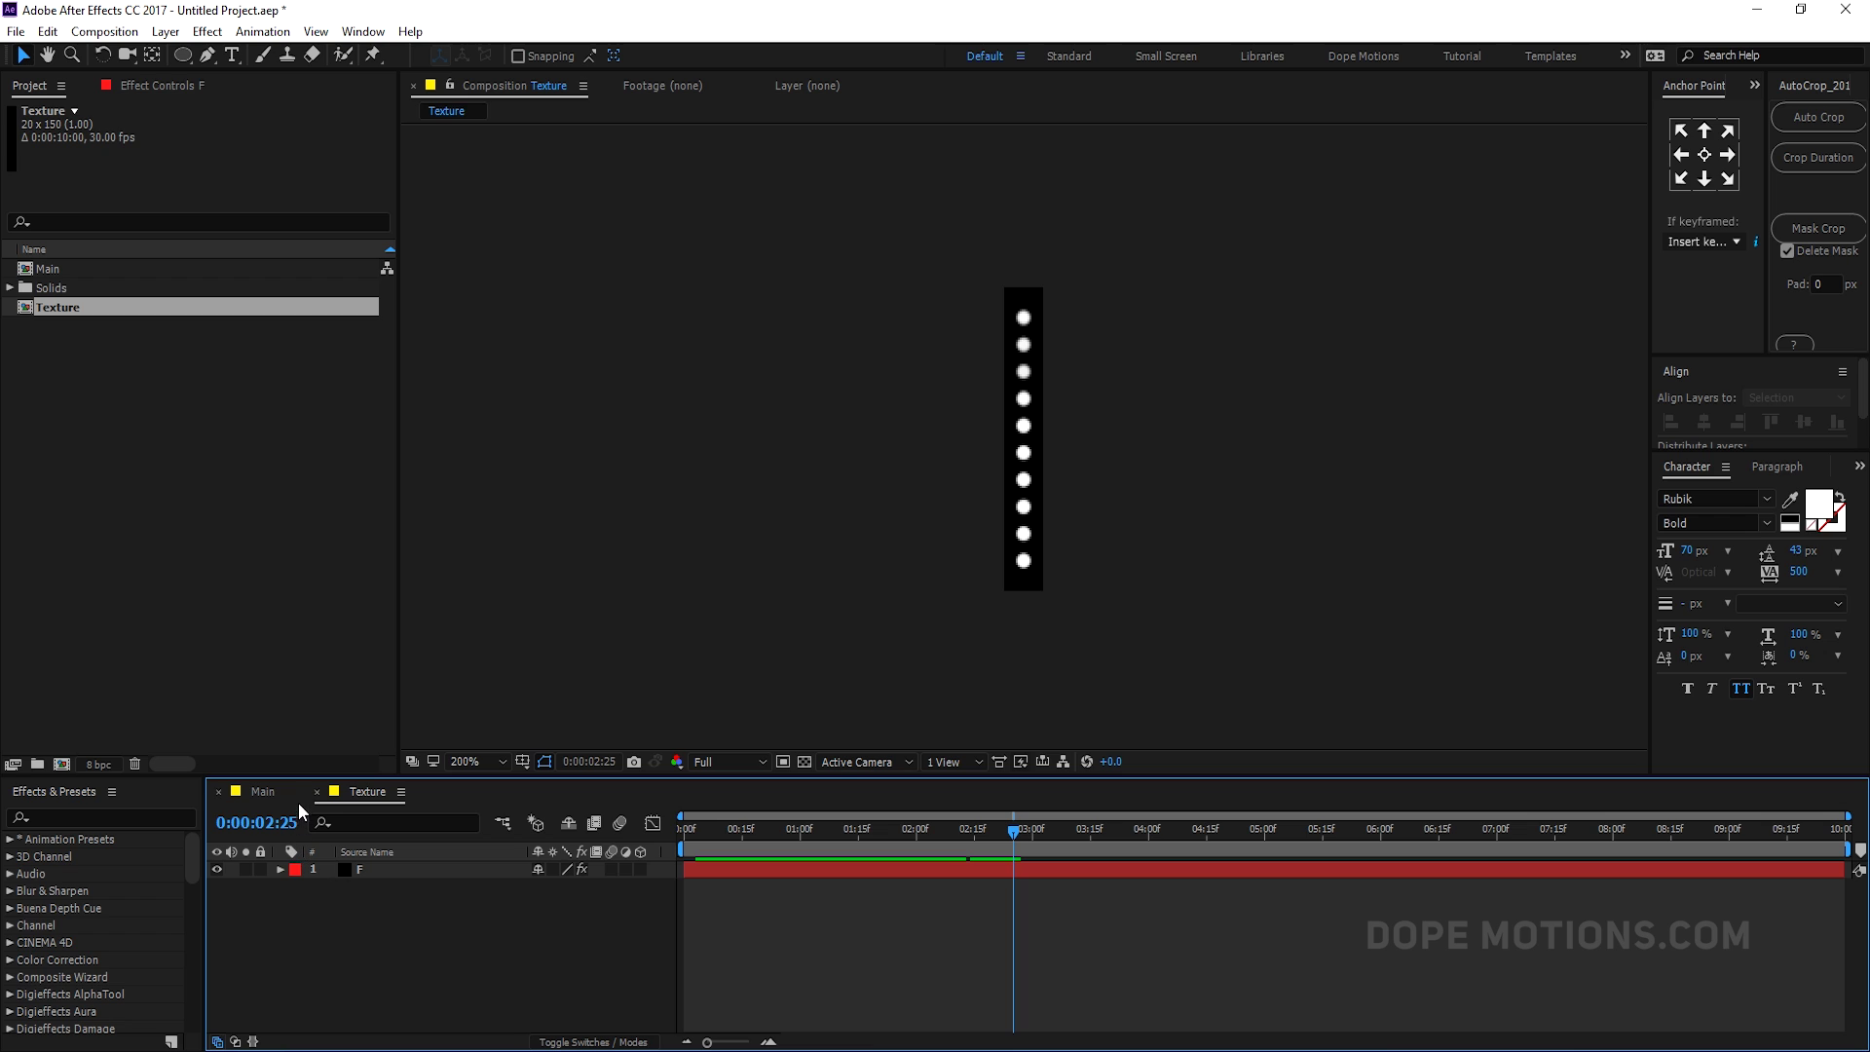
- In Main, create a solid named Dots and apply the Form effect to it
{"action": "left_click", "coordinate": [261, 789]}
{"action": "right_click", "coordinate": [356, 916]}
{"action": "mouse_move", "coordinate": [470, 698]}
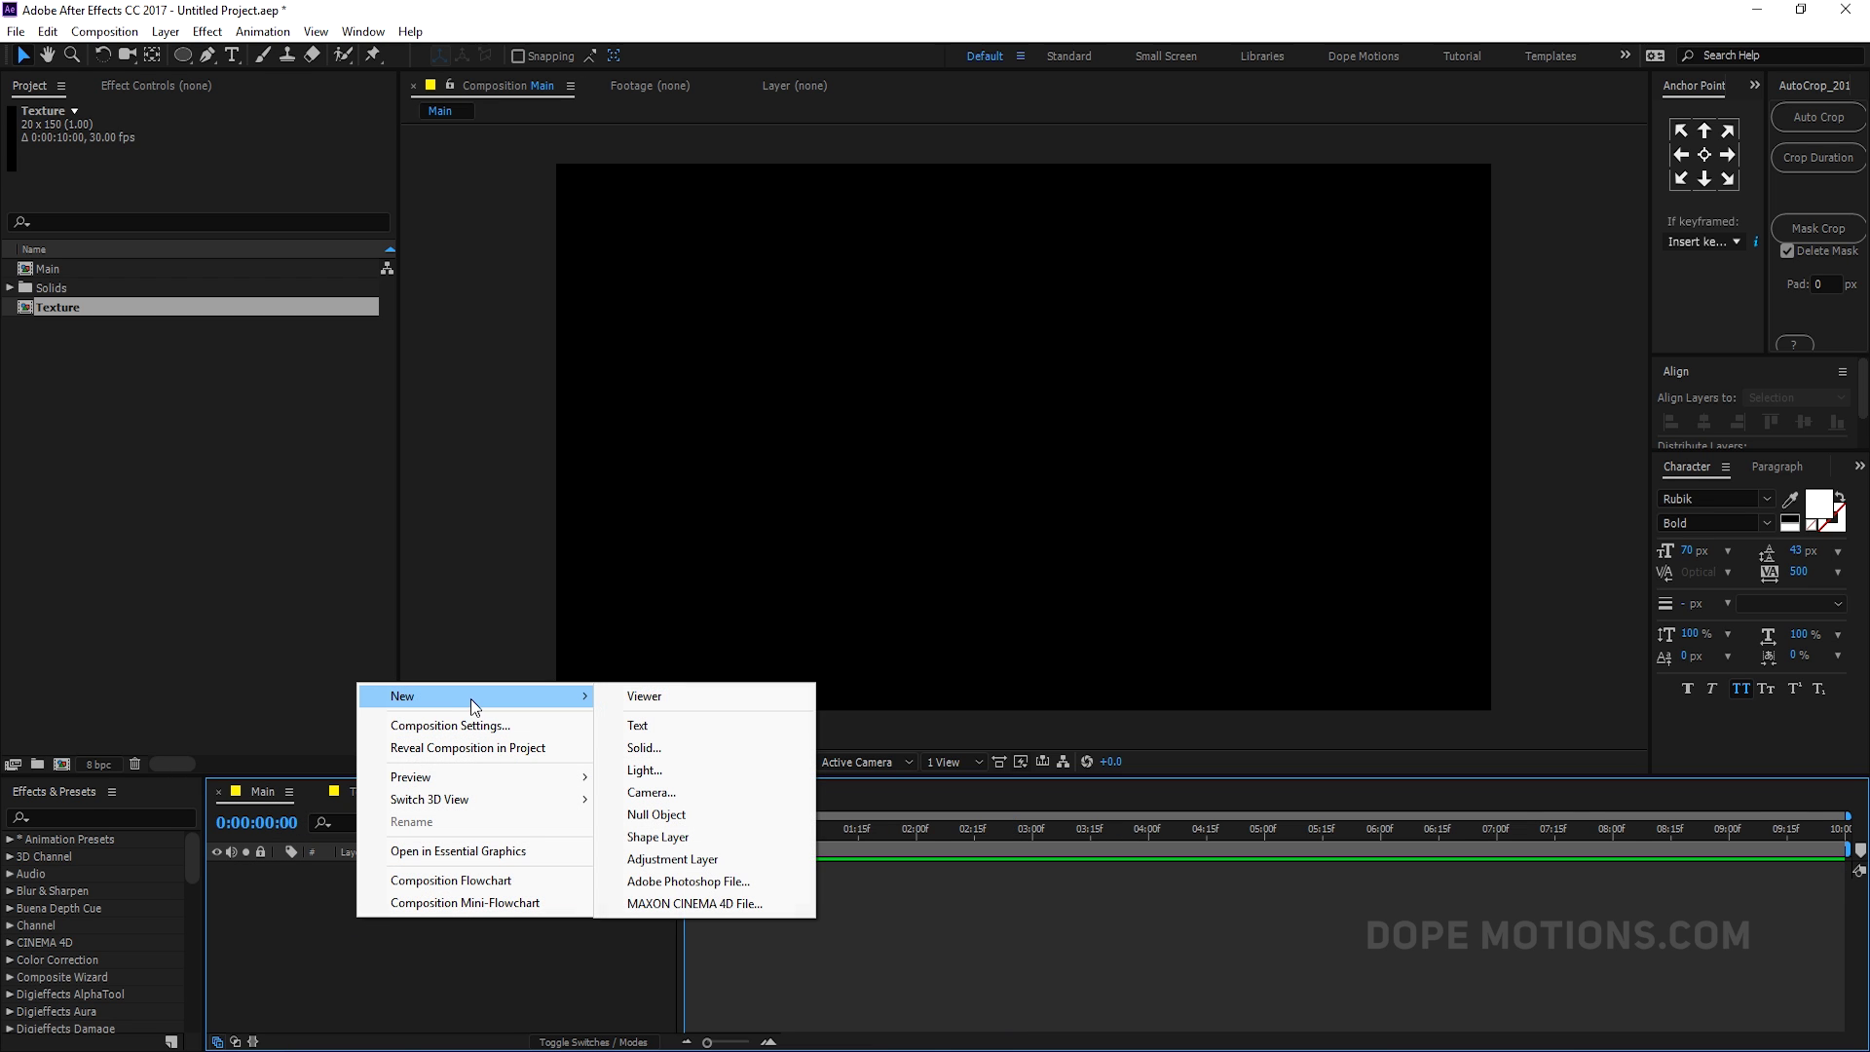
{"action": "left_click", "coordinate": [662, 756]}
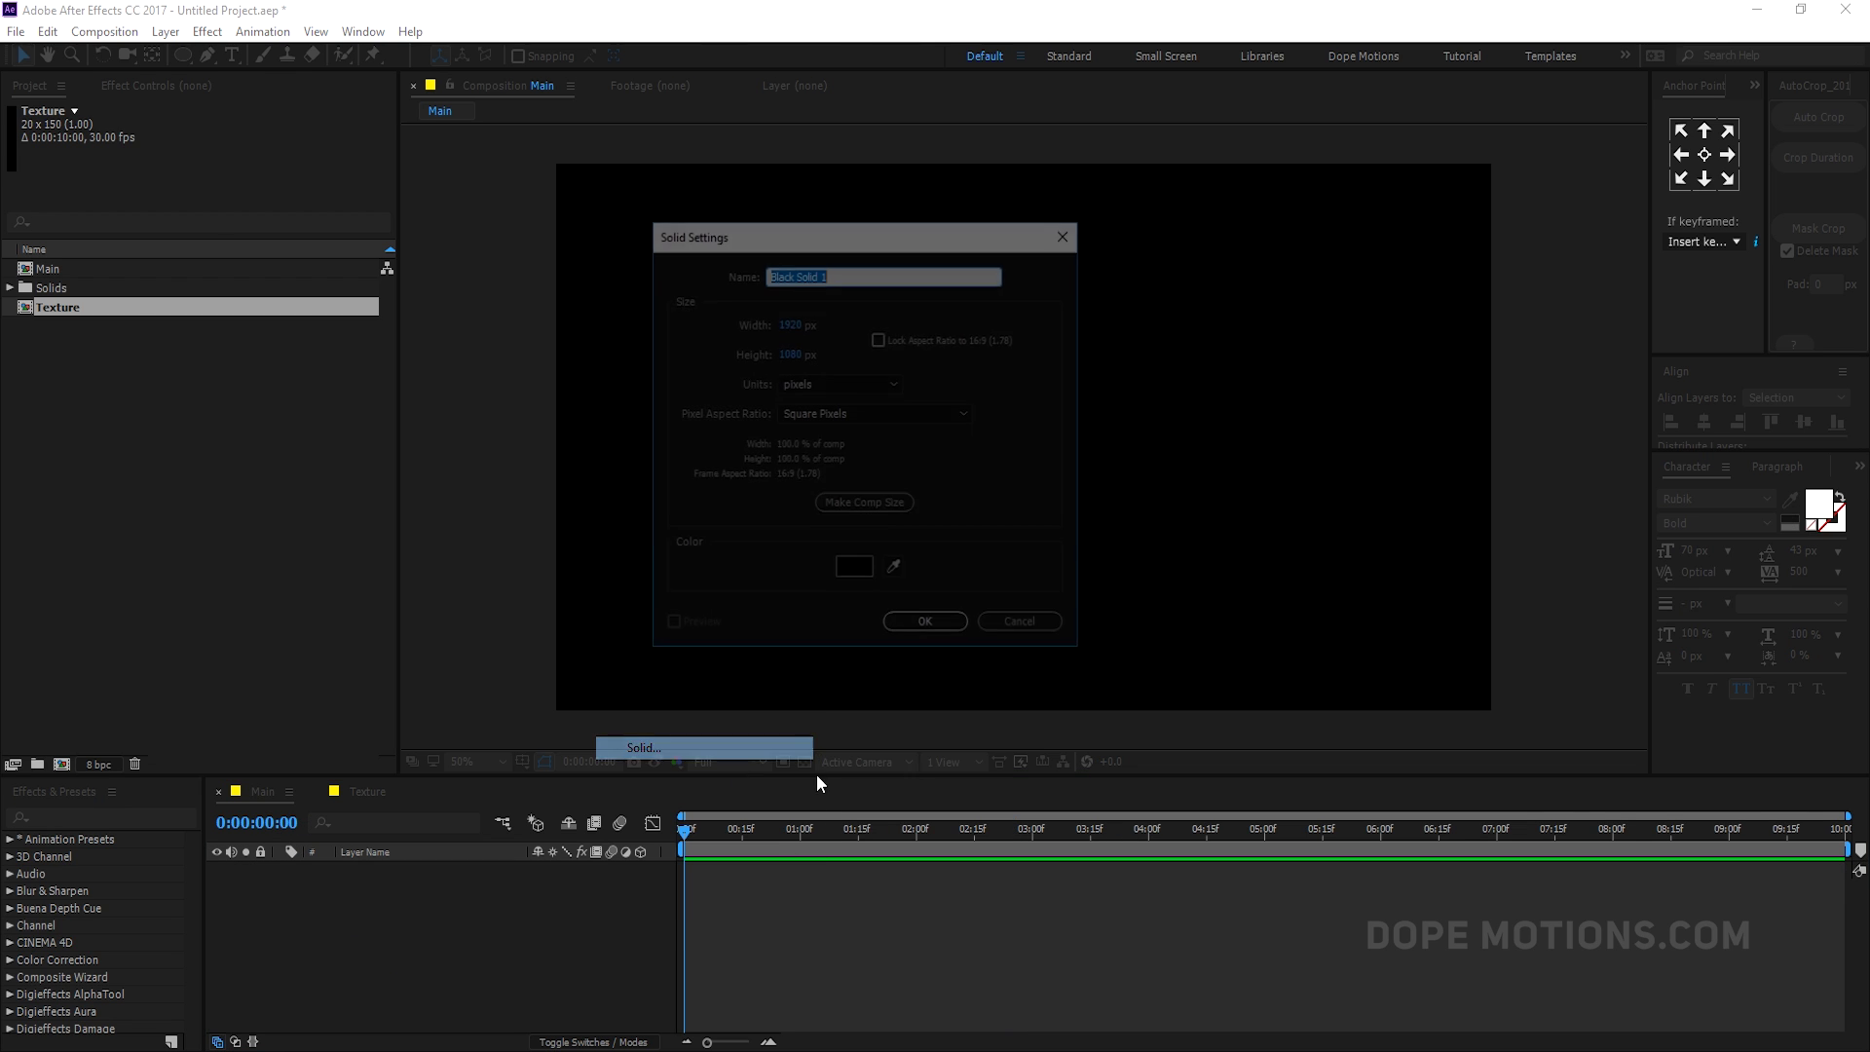
{"action": "type", "text": "F"}
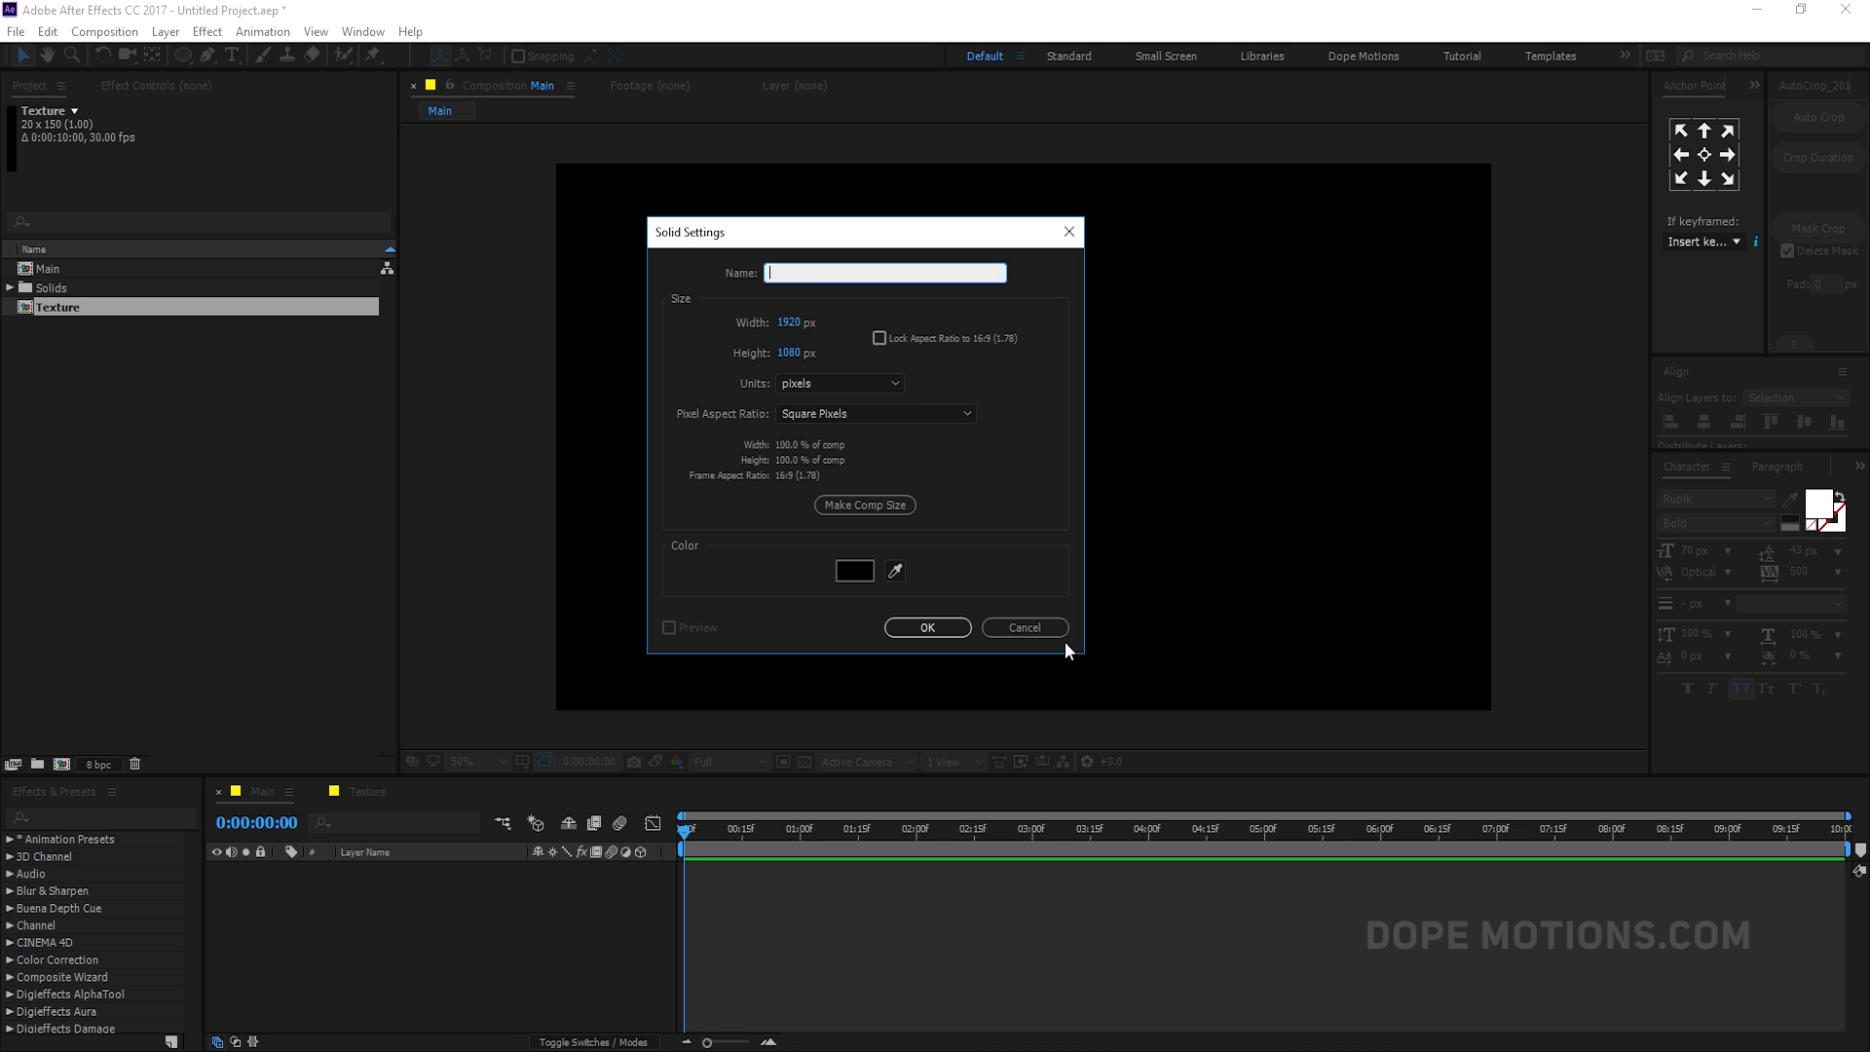
{"action": "type", "text": "Dots"}
{"action": "left_click", "coordinate": [926, 627]}
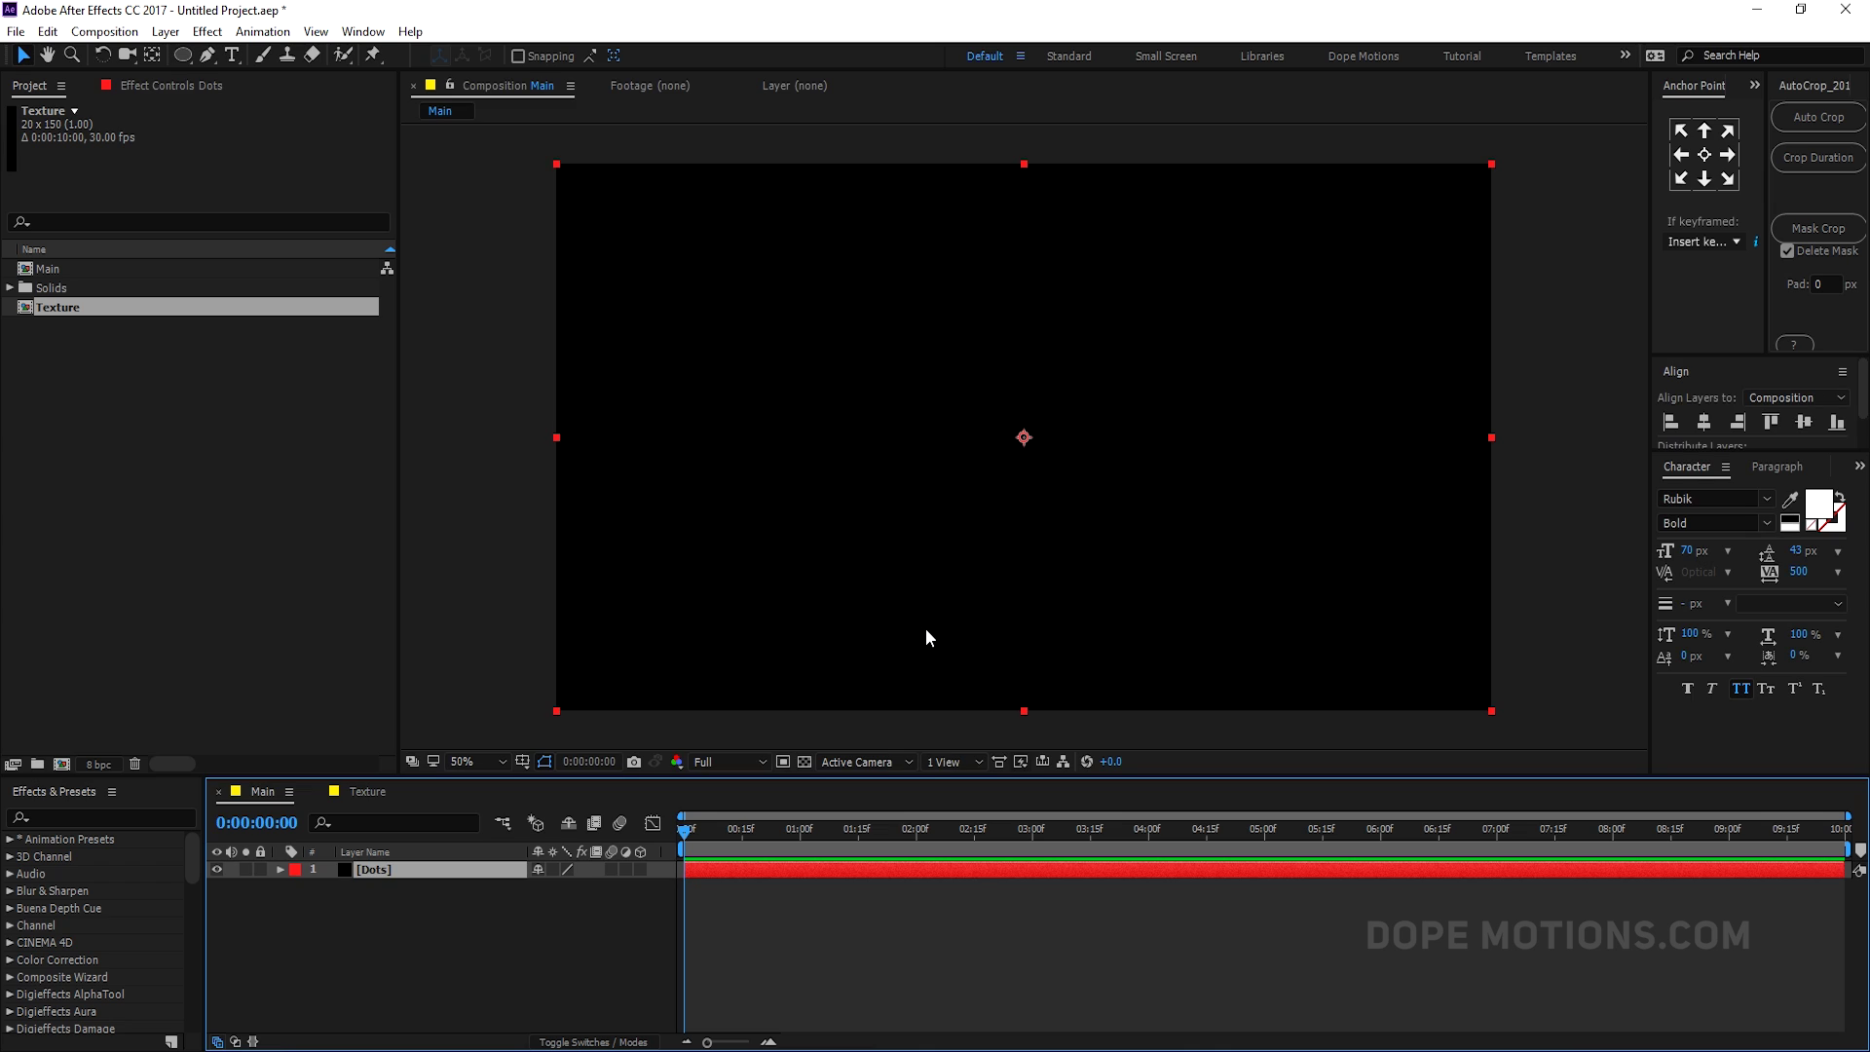
{"action": "key", "text": "ctrl+space"}
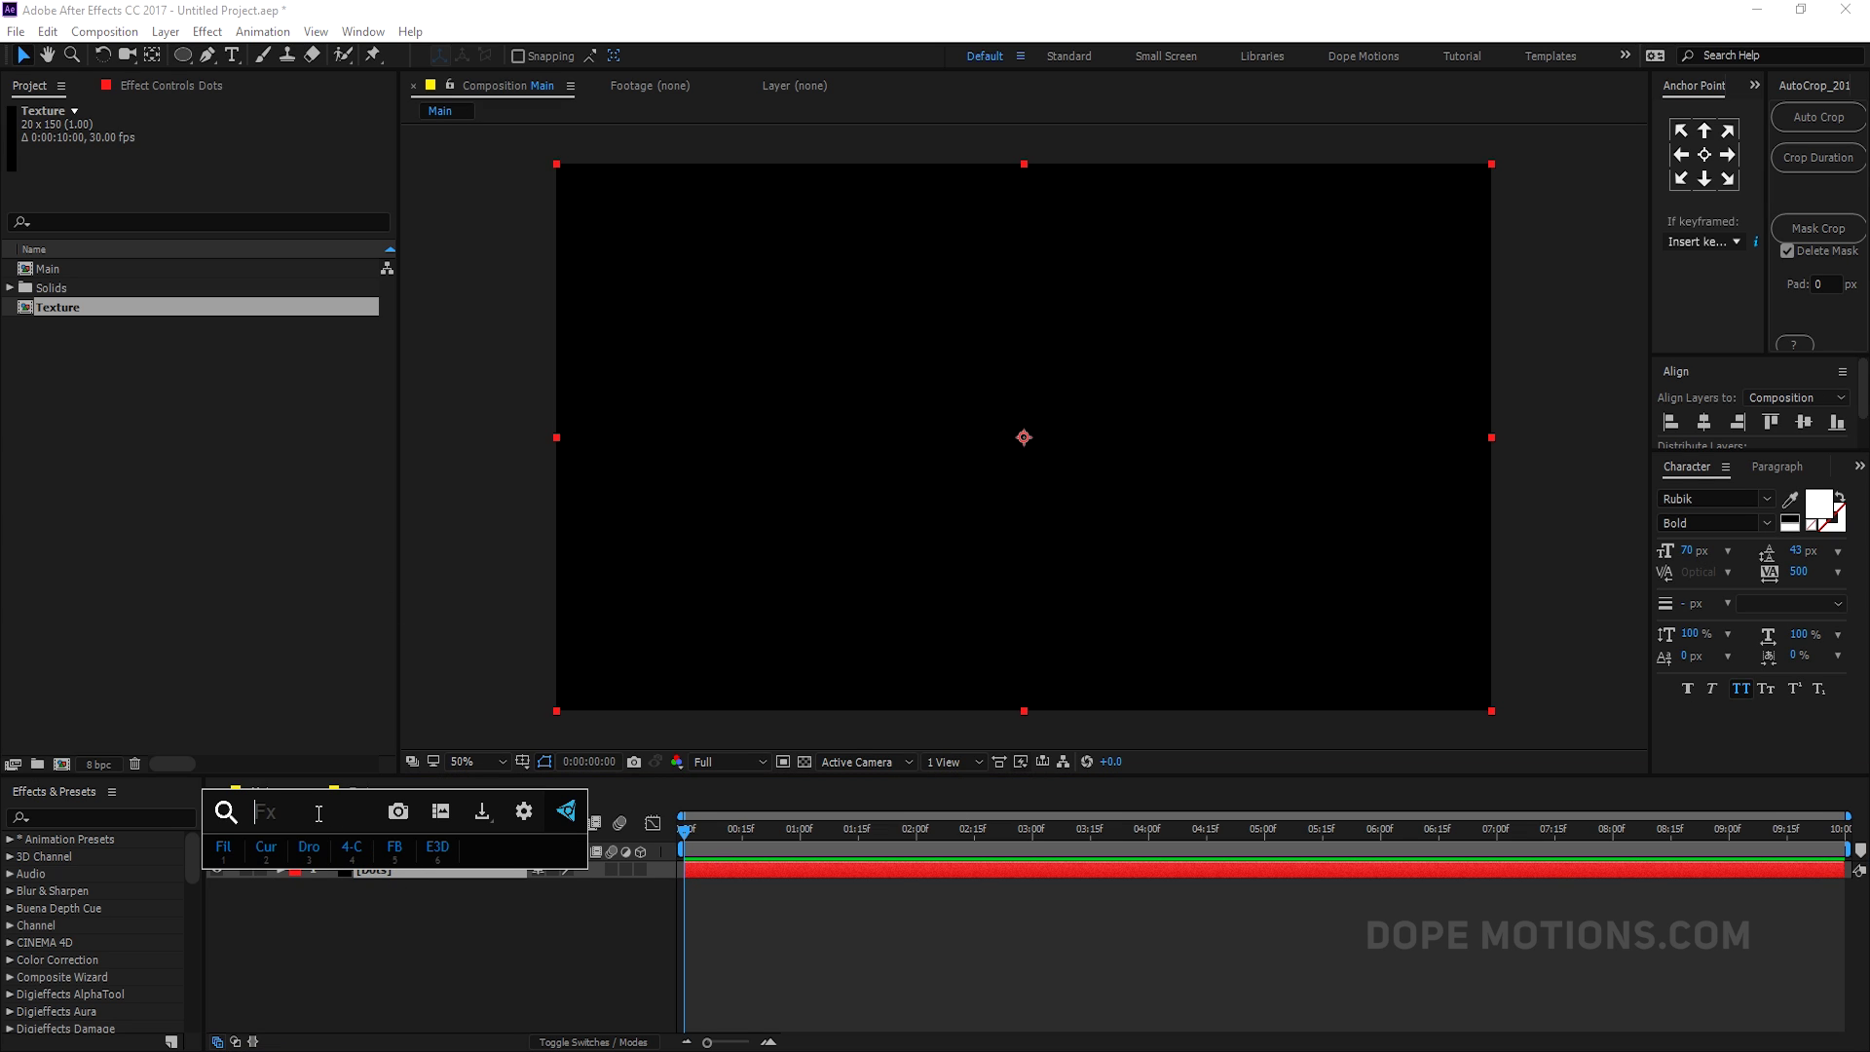
{"action": "type", "text": "form"}
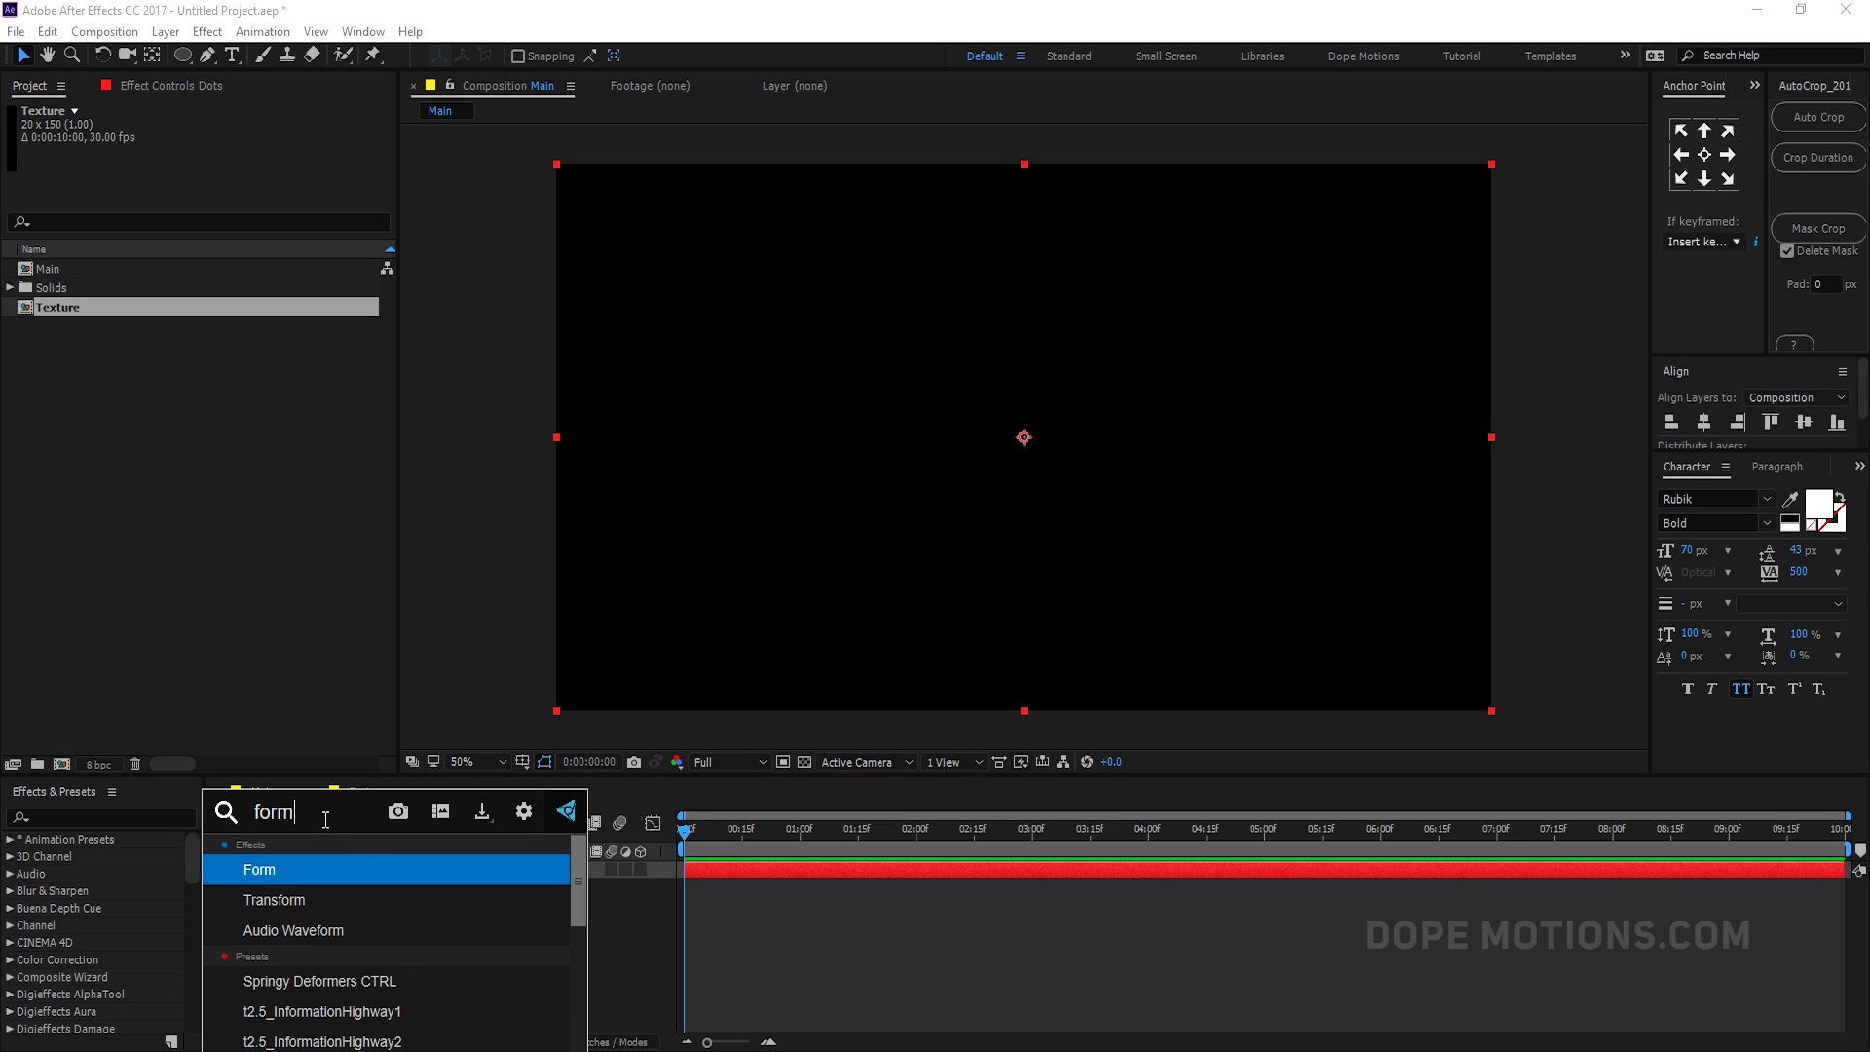
{"action": "left_click", "coordinate": [293, 870]}
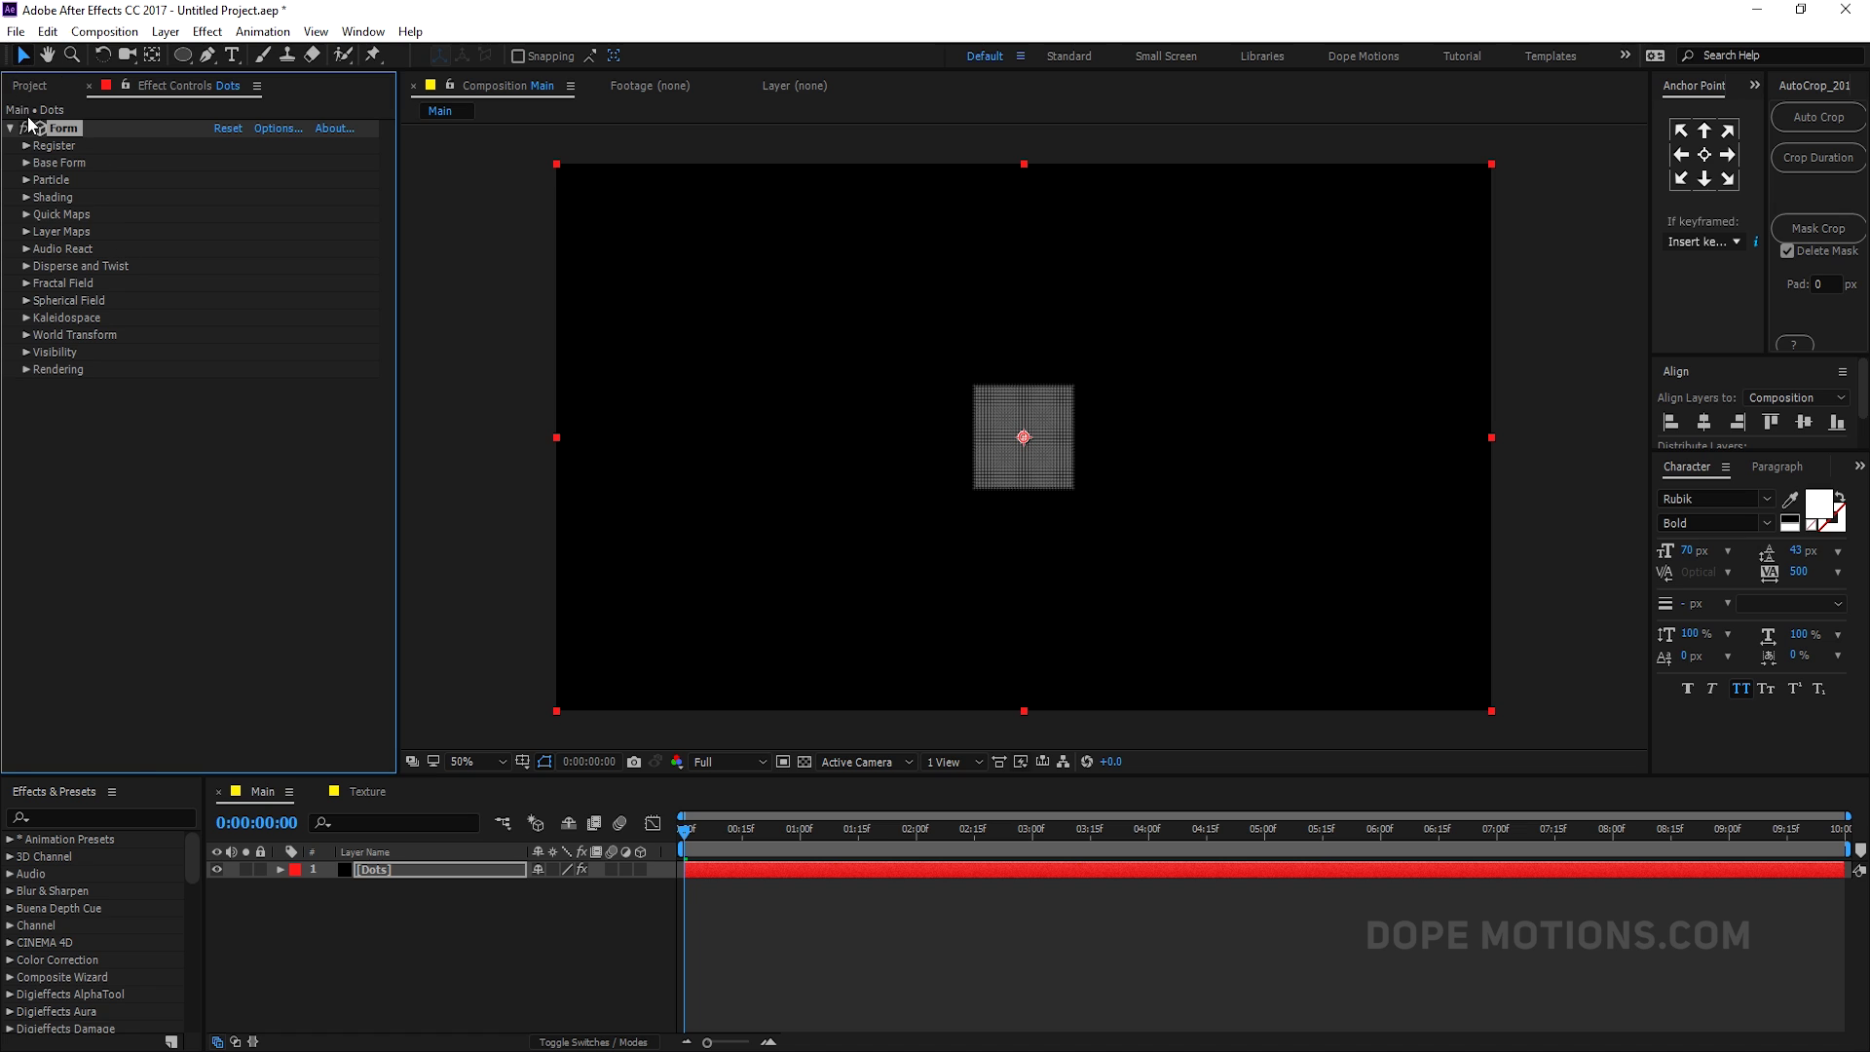
- Place the Texture comp in Main as a layer below Dots
{"action": "left_click_drag", "start_coordinate": [55, 306], "coordinate": [292, 933]}
{"action": "left_click", "coordinate": [374, 869]}
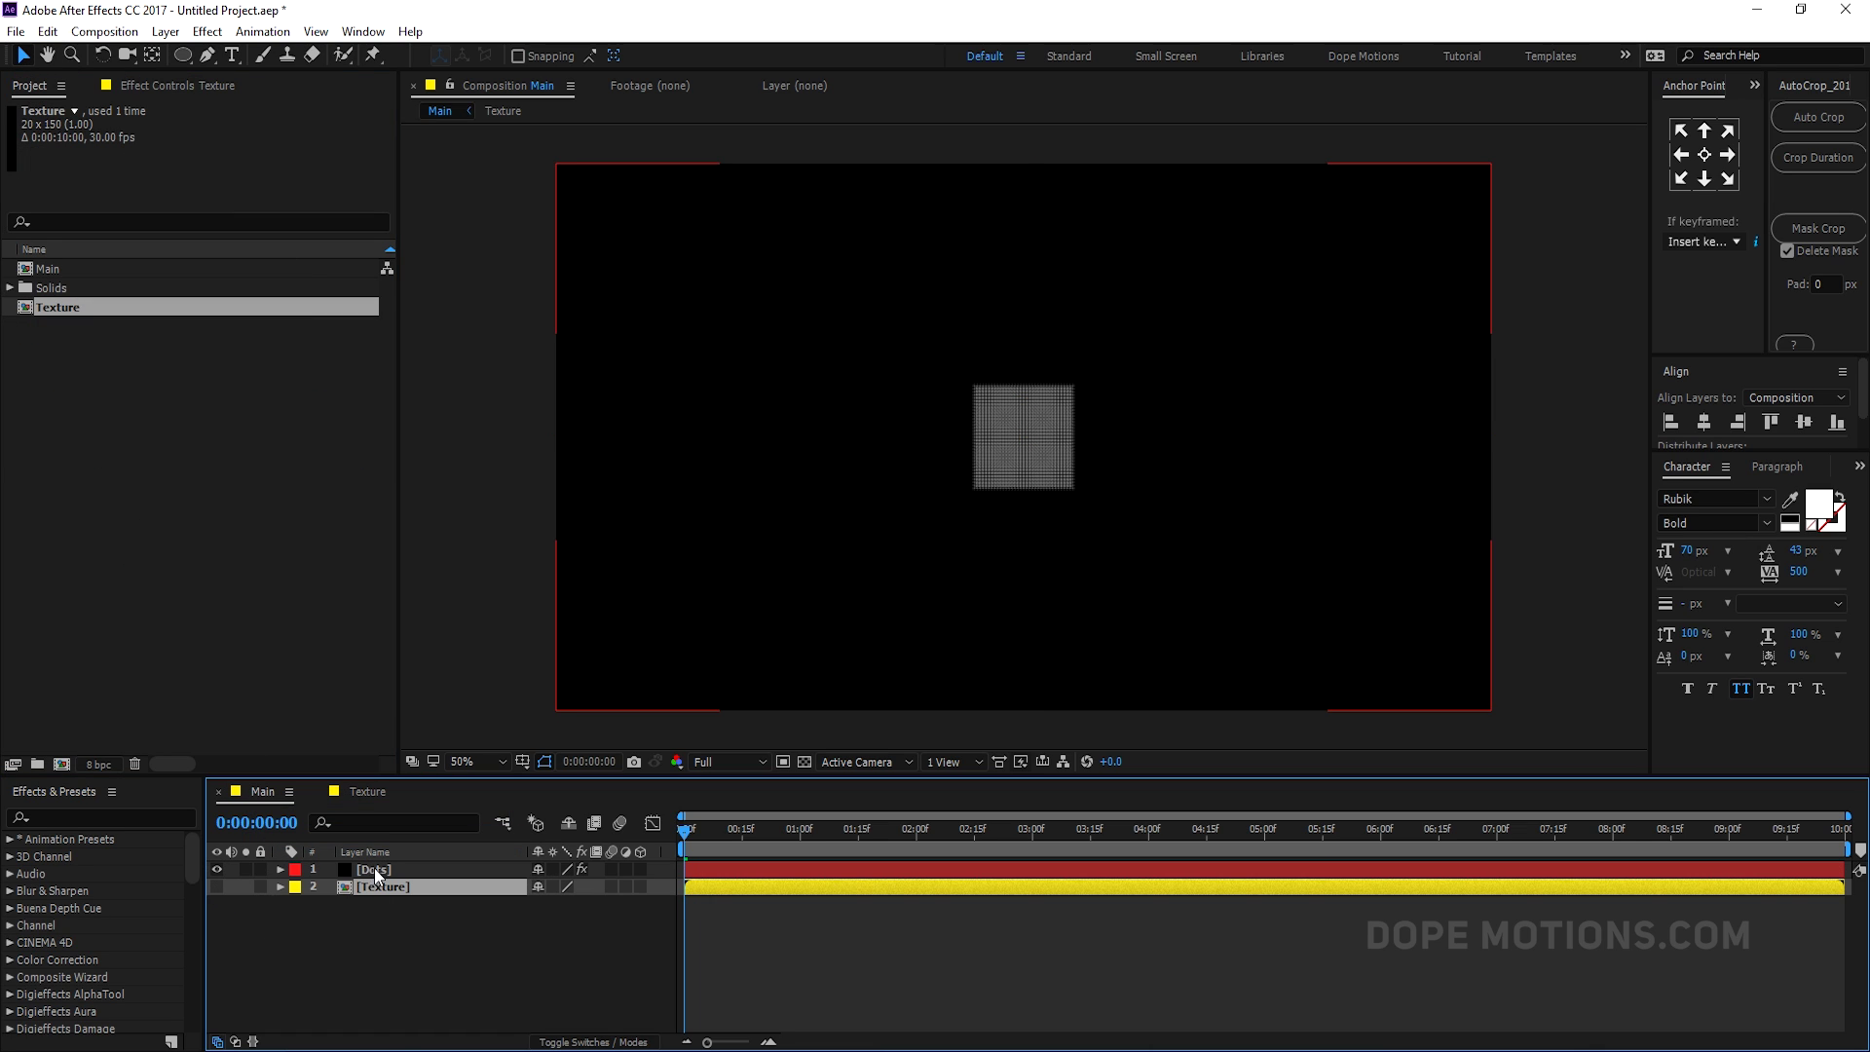
{"action": "left_click", "coordinate": [177, 84]}
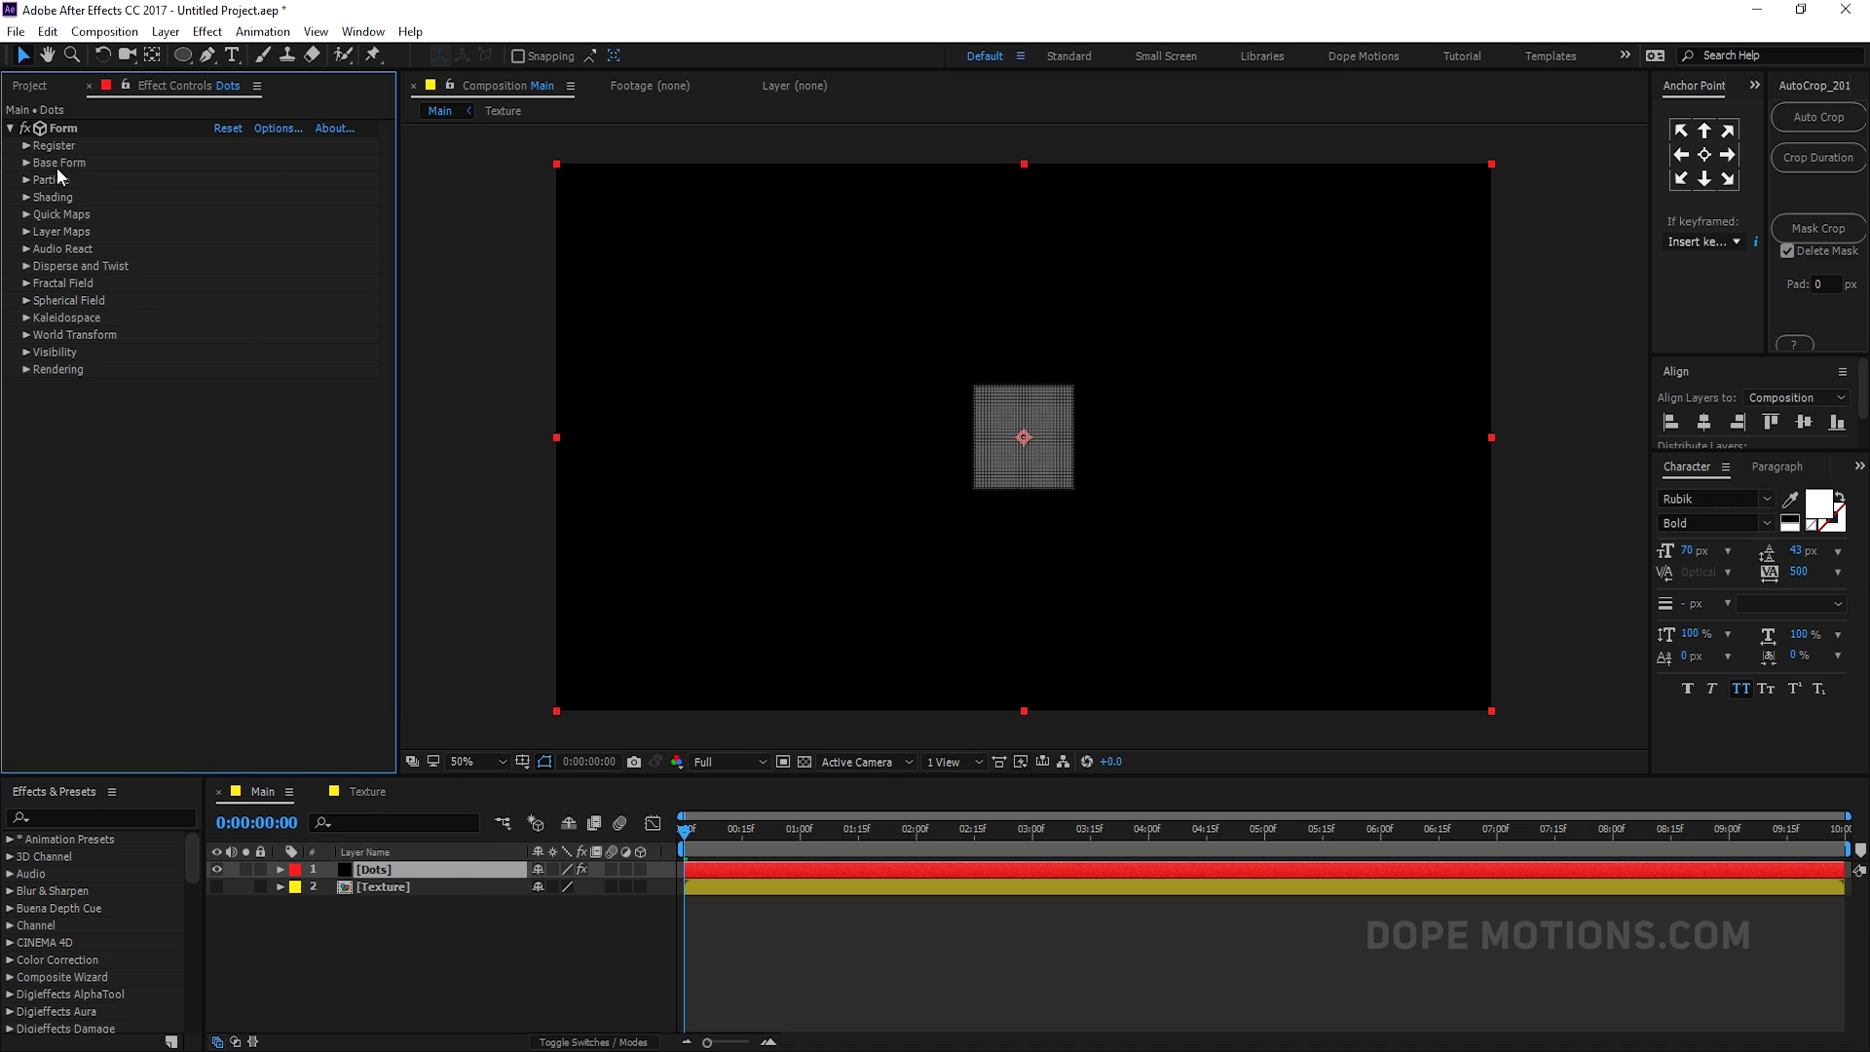
- Size the Dots layer's Form box to 1920 × 1080 × 2500
{"action": "left_click", "coordinate": [26, 163]}
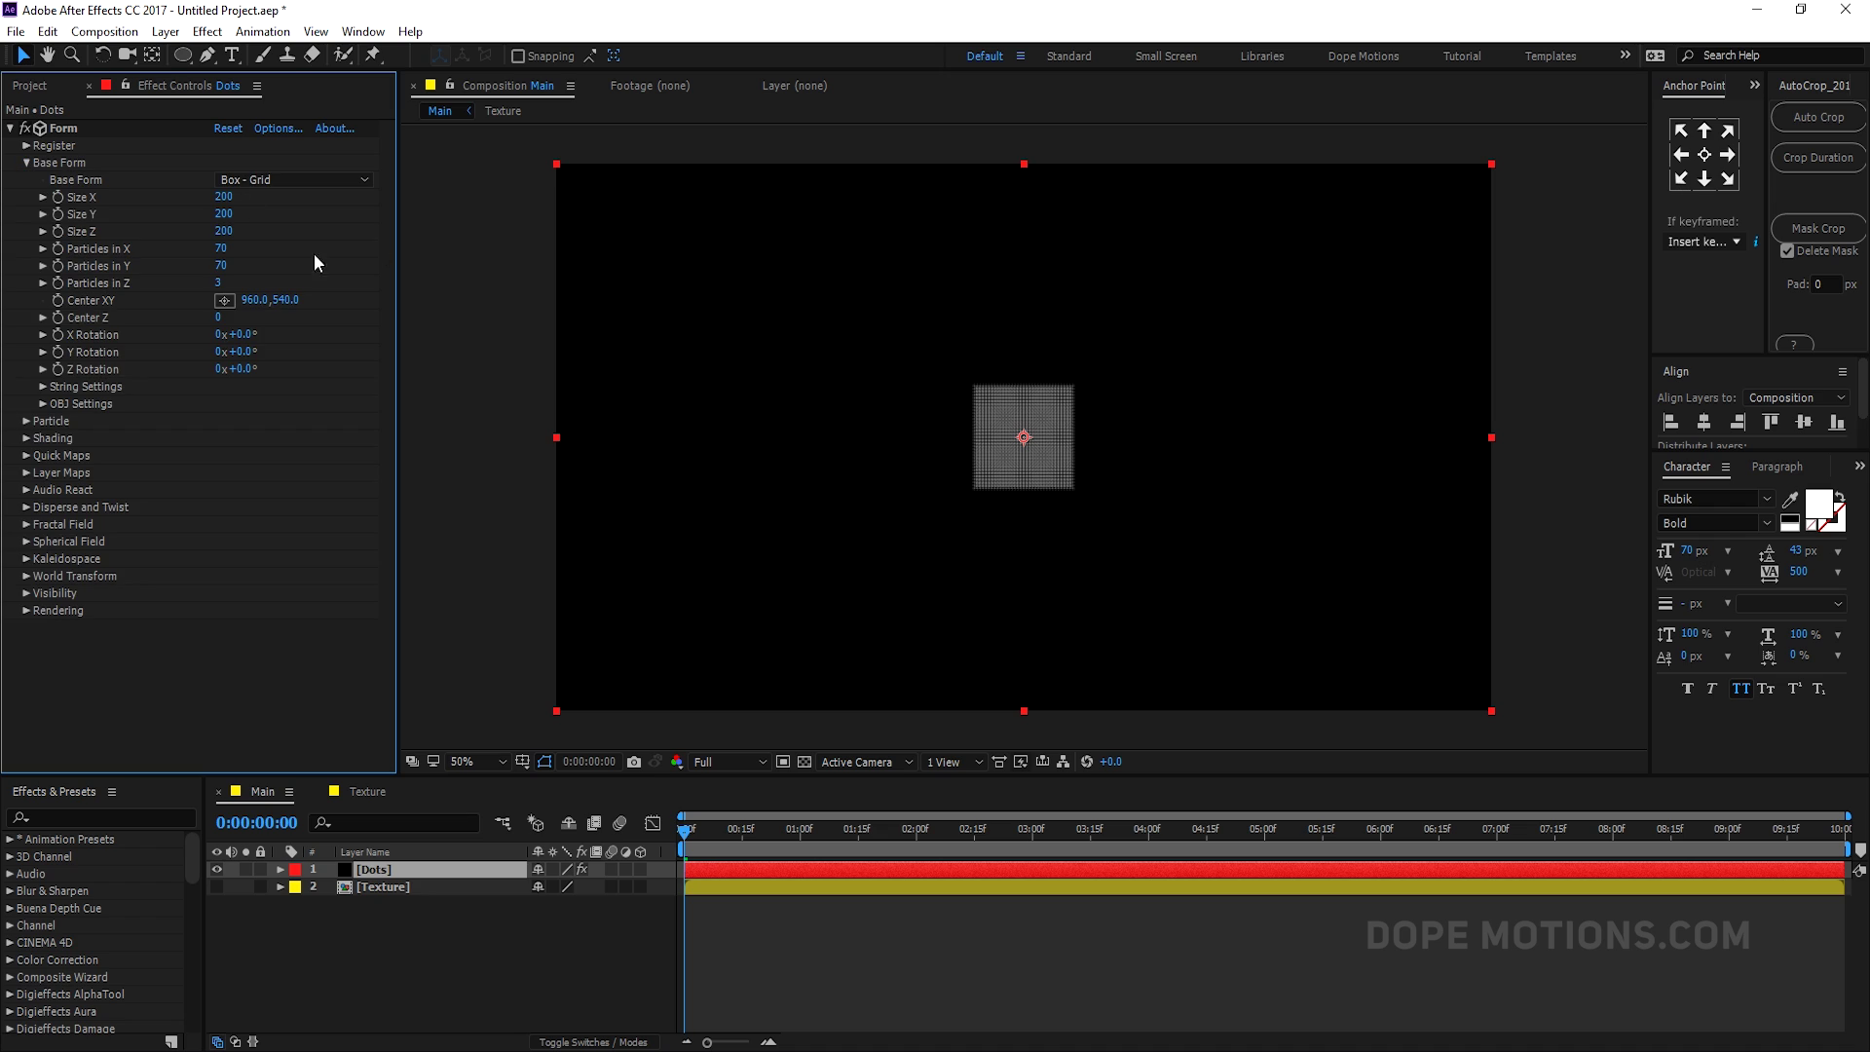
{"action": "left_click", "coordinate": [223, 197]}
{"action": "type", "text": "1920"}
{"action": "key", "text": "Tab"}
{"action": "type", "text": "1080"}
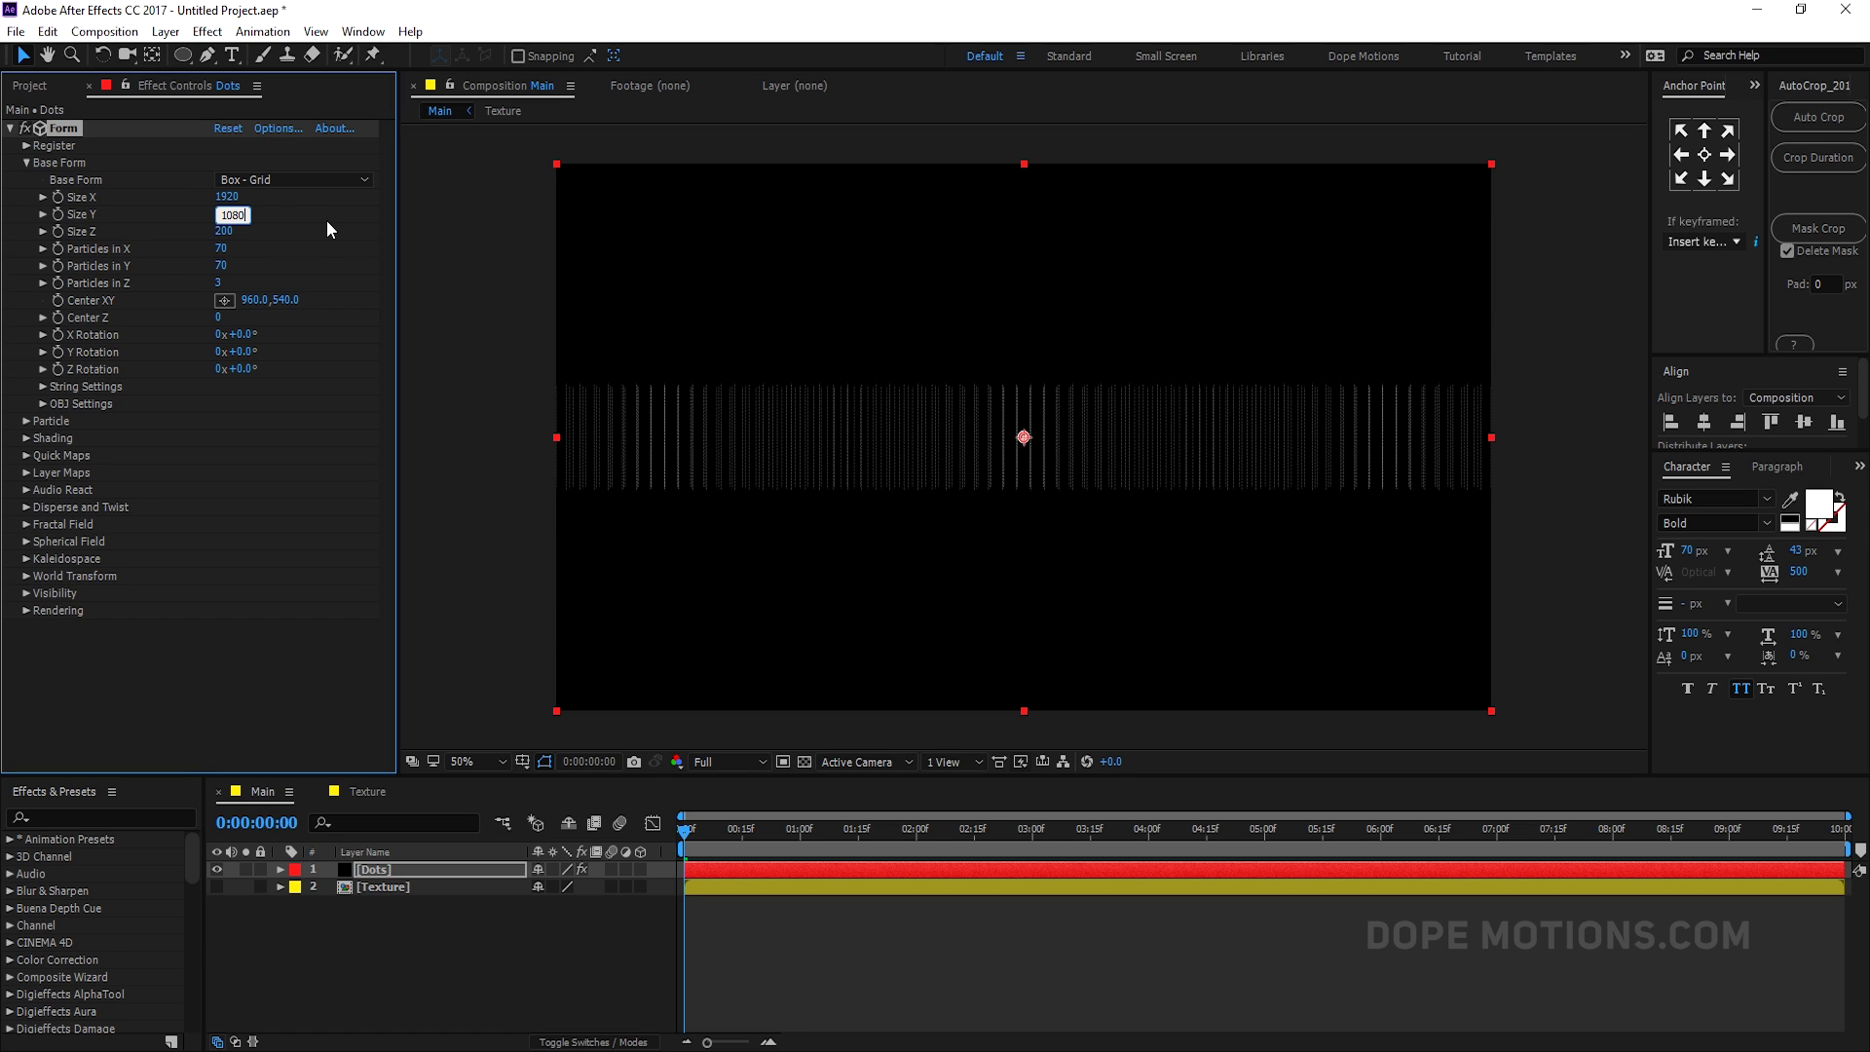
{"action": "key", "text": "Return"}
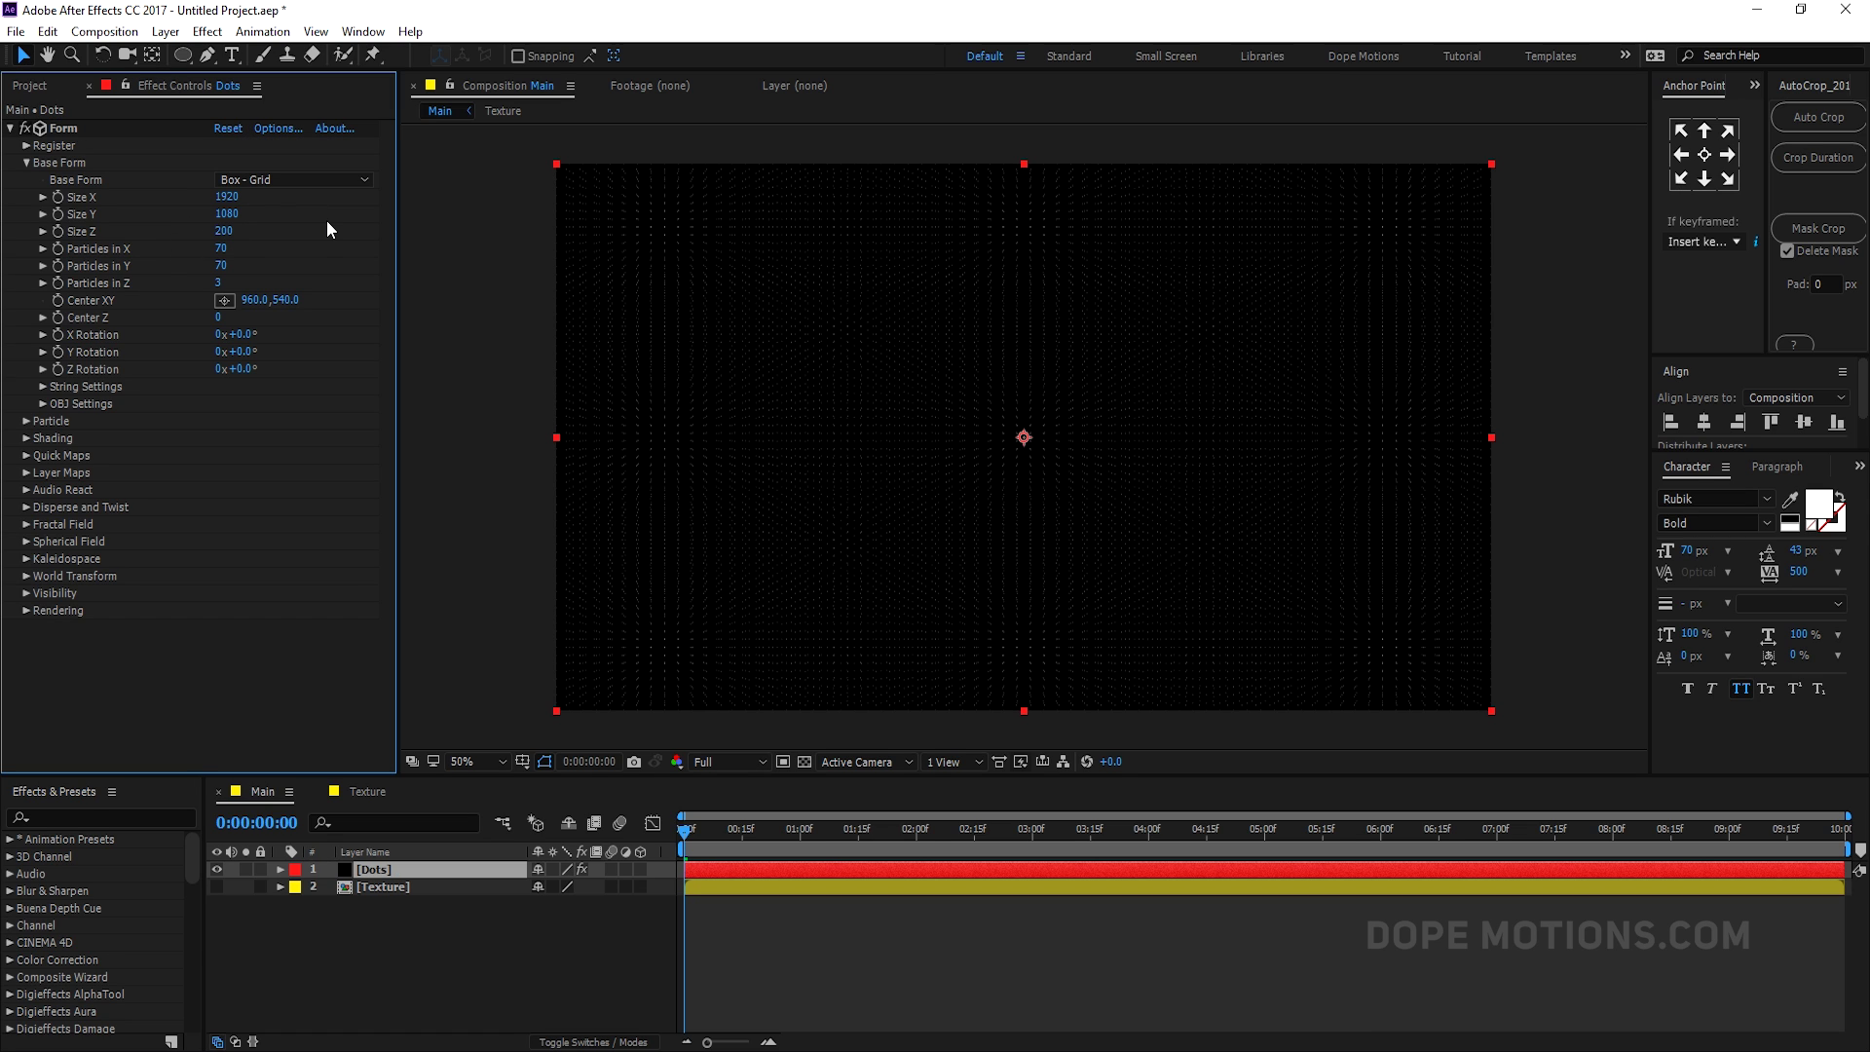
{"action": "left_click", "coordinate": [221, 232]}
{"action": "type", "text": "2500"}
{"action": "key", "text": "Return"}
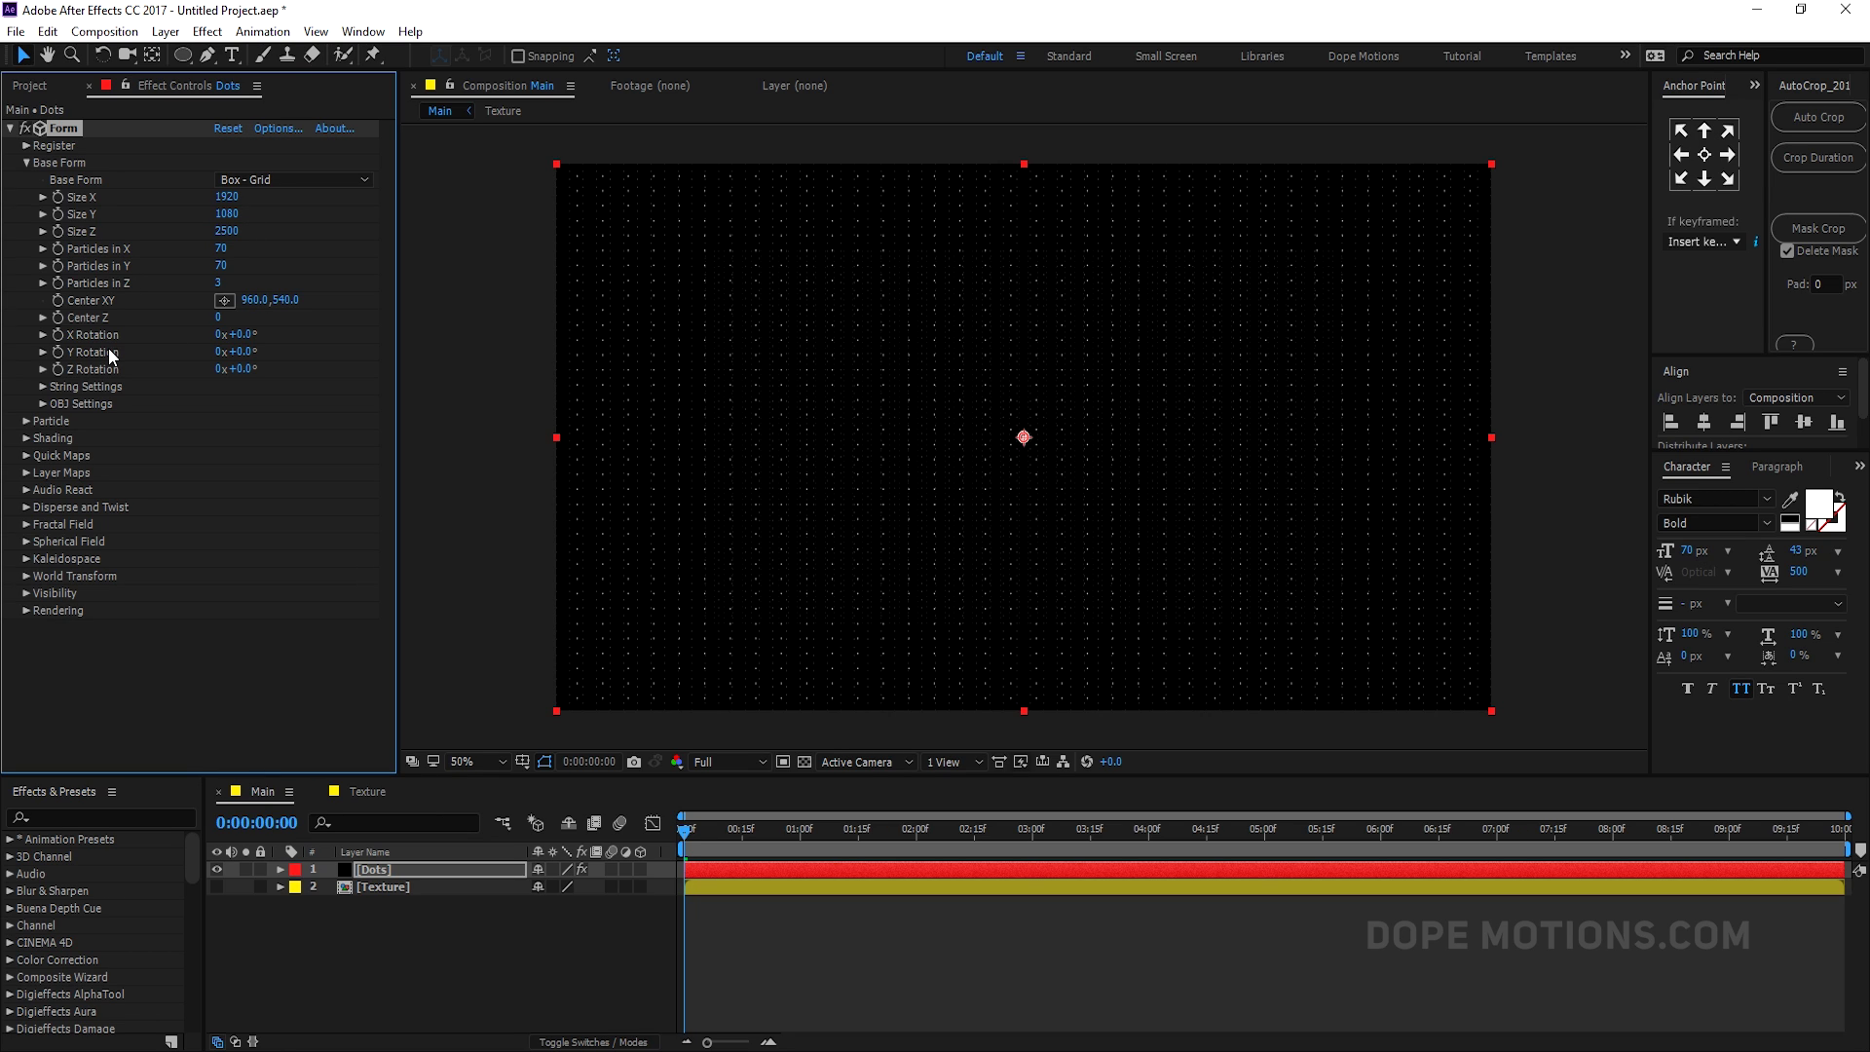
- Set the Form particle counts to 40 in X, 20 in Y and 1 in Z
{"action": "left_click", "coordinate": [221, 248]}
{"action": "type", "text": "40"}
{"action": "key", "text": "Return"}
{"action": "left_click", "coordinate": [222, 265]}
{"action": "type", "text": "10"}
{"action": "key", "text": "Return"}
{"action": "left_click", "coordinate": [300, 245]}
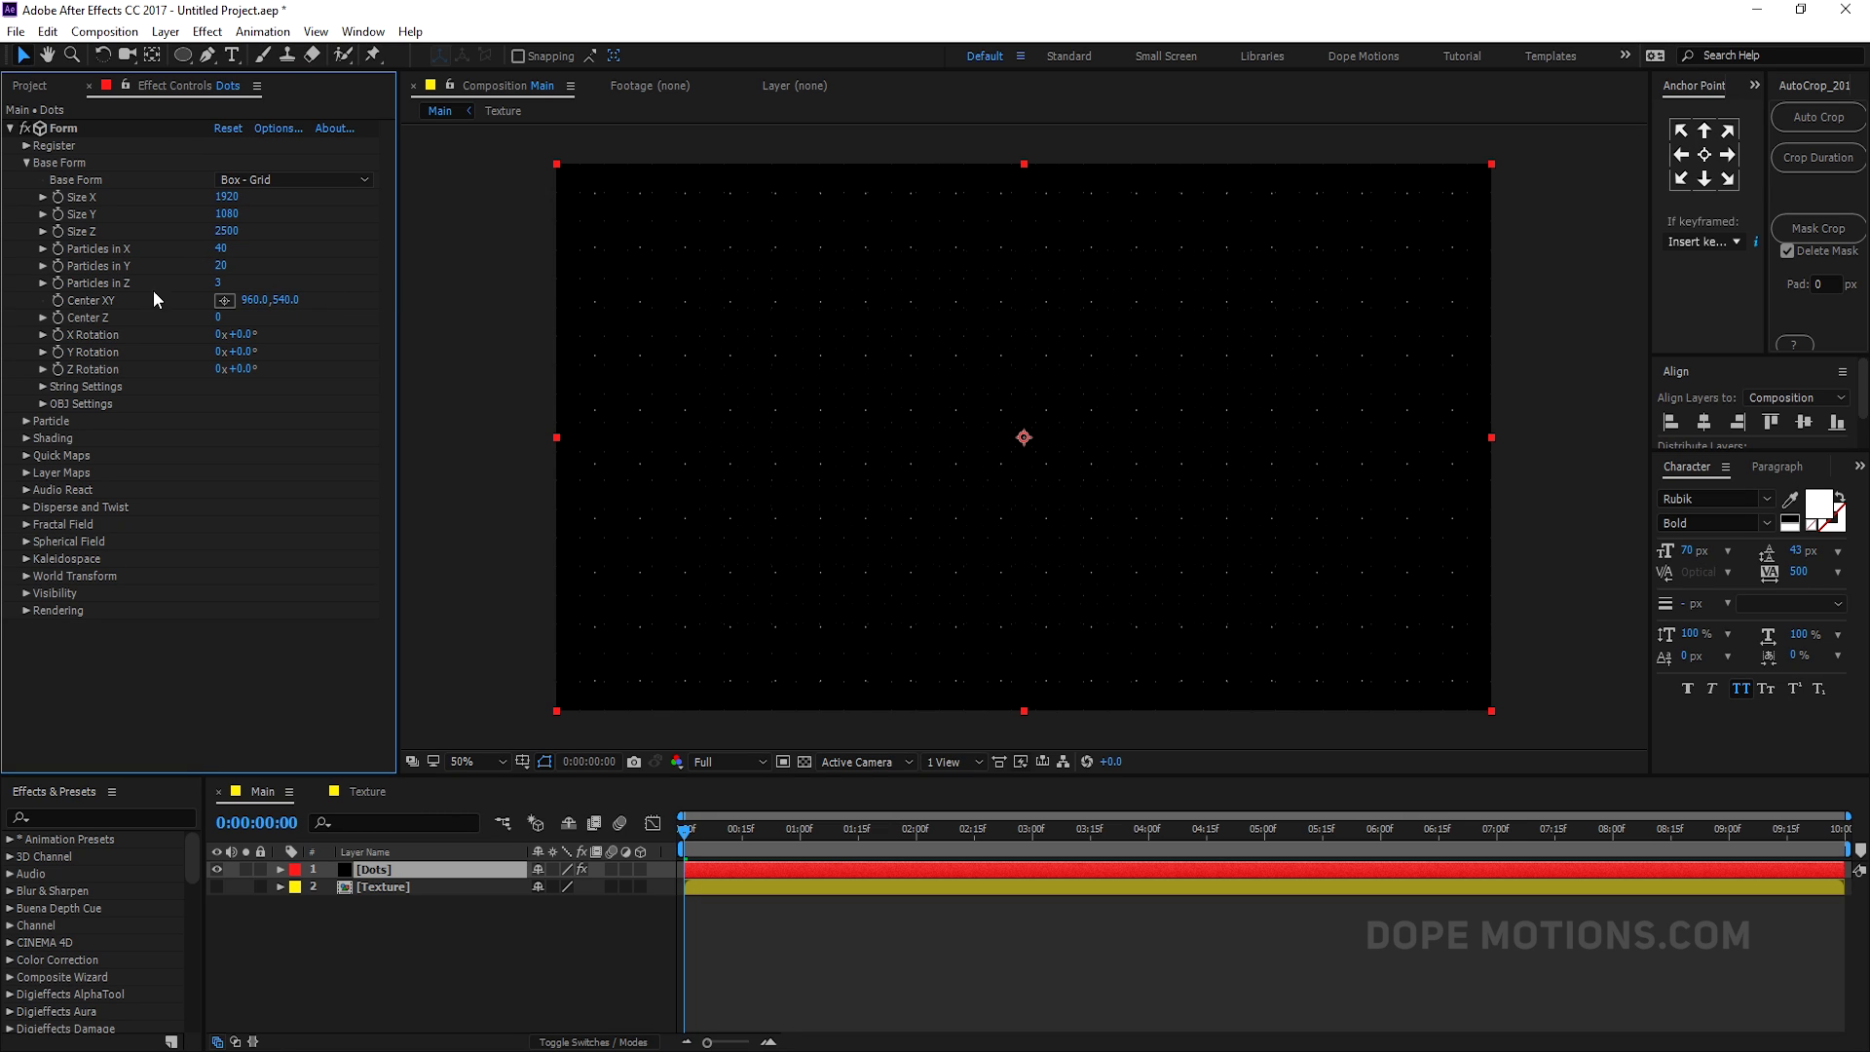
{"action": "left_click", "coordinate": [222, 282]}
{"action": "type", "text": "1"}
{"action": "key", "text": "Return"}
- Set the Dots particles' Sphere Feather to 0
{"action": "left_click", "coordinate": [26, 421]}
{"action": "left_click", "coordinate": [22, 163]}
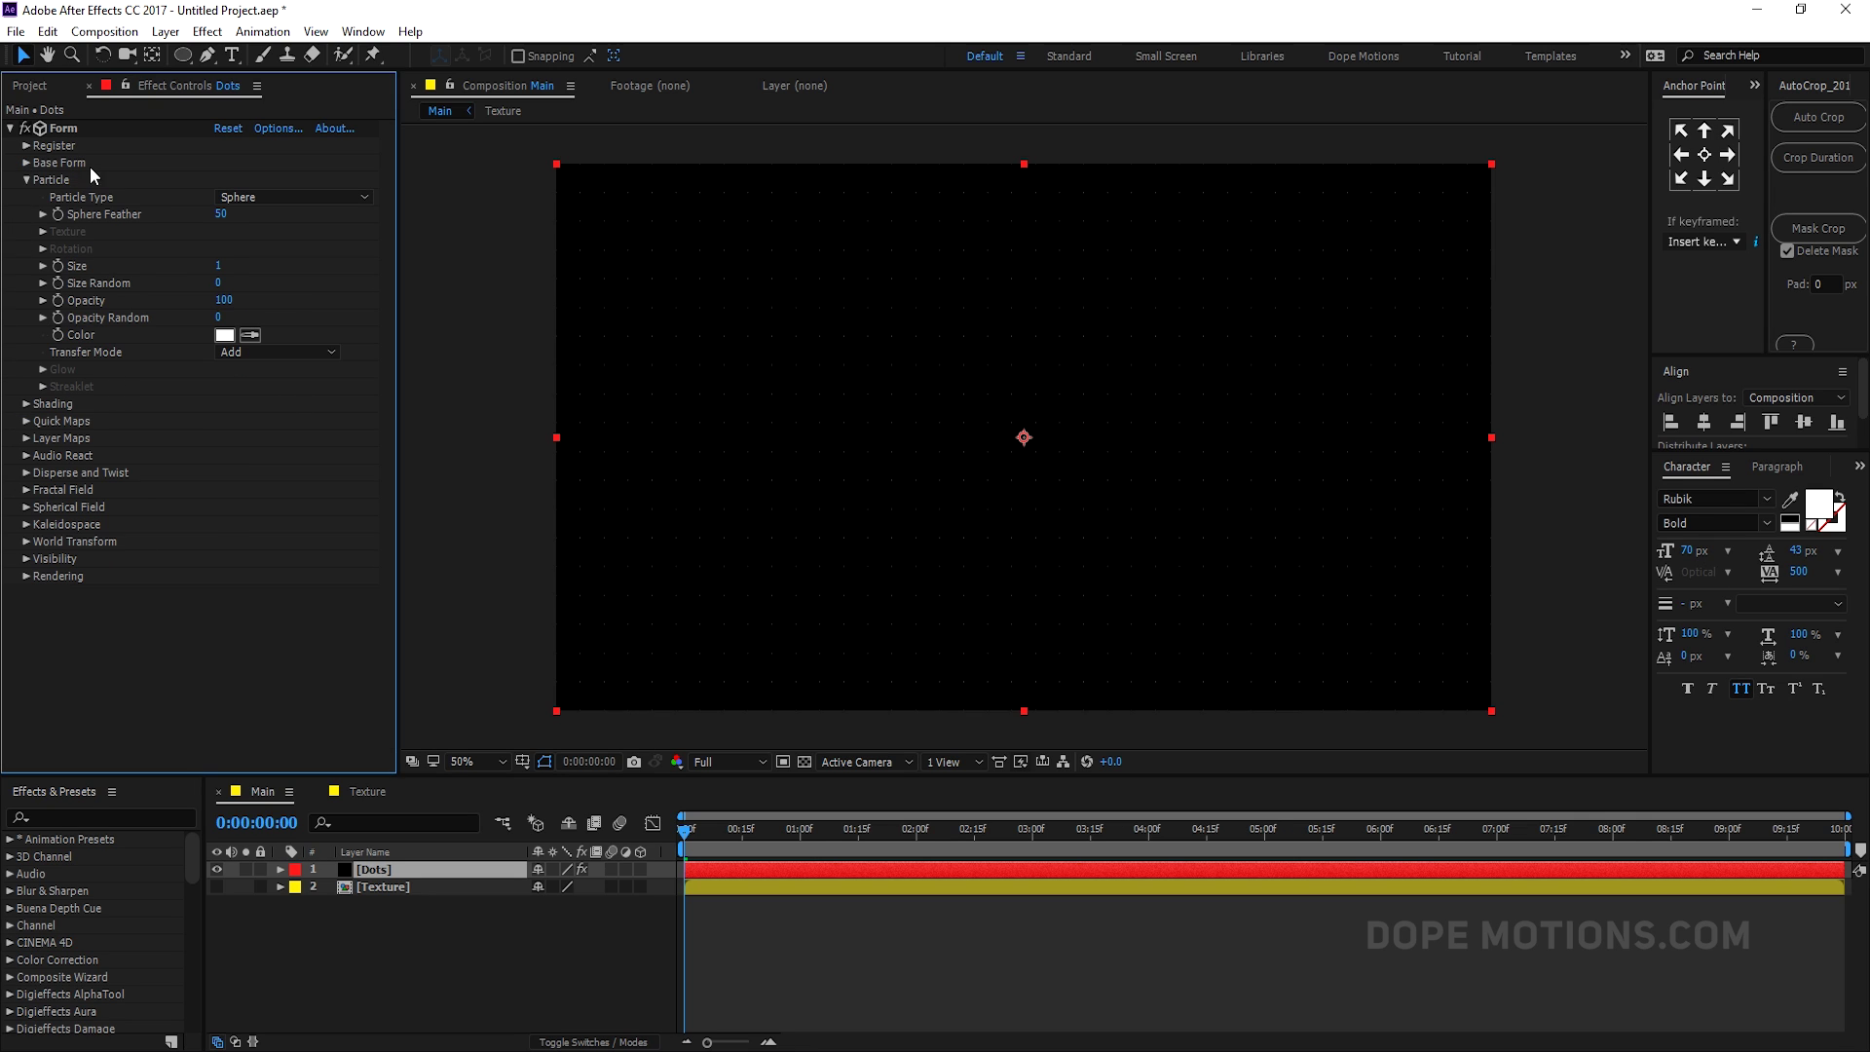
{"action": "left_click", "coordinate": [223, 215]}
{"action": "type", "text": "0"}
{"action": "key", "text": "Return"}
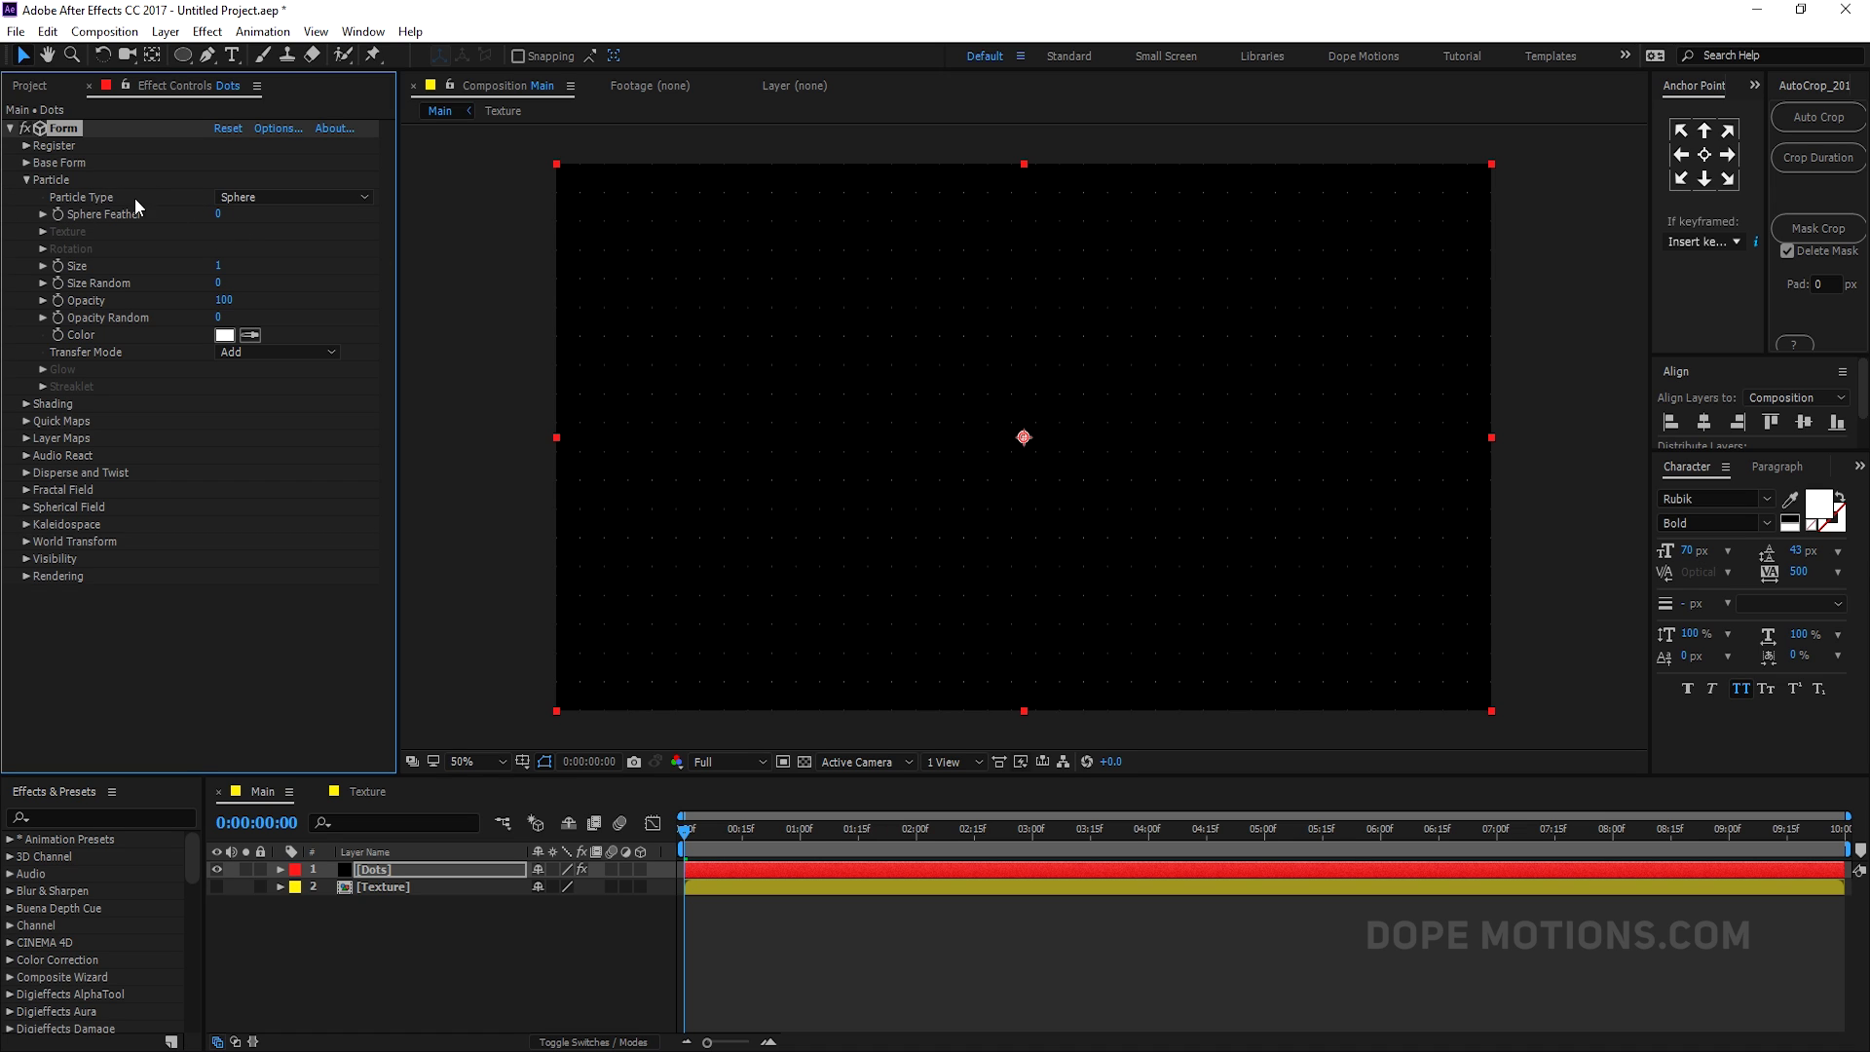
- Make the particles Textured Polygon Colorize, using layer 2. Texture as the texture
{"action": "left_click", "coordinate": [311, 198]}
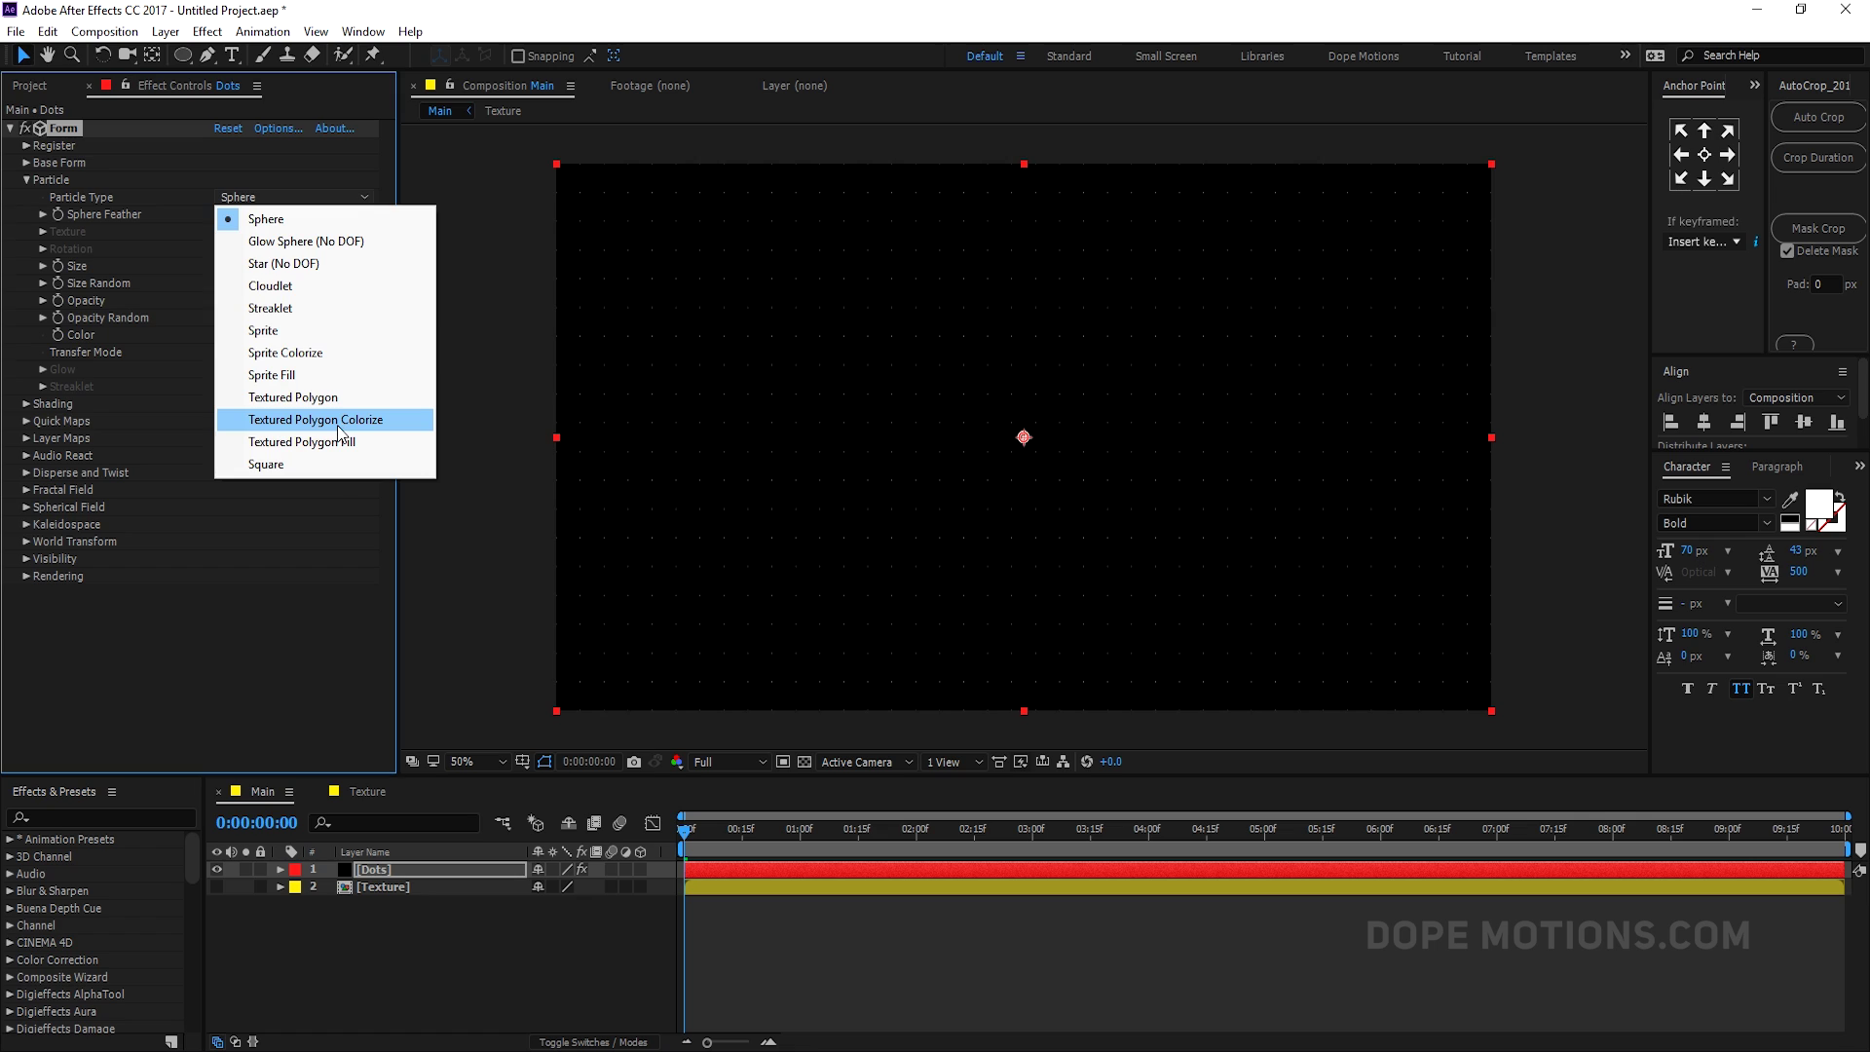
{"action": "left_click", "coordinate": [311, 421]}
{"action": "left_click", "coordinate": [43, 232]}
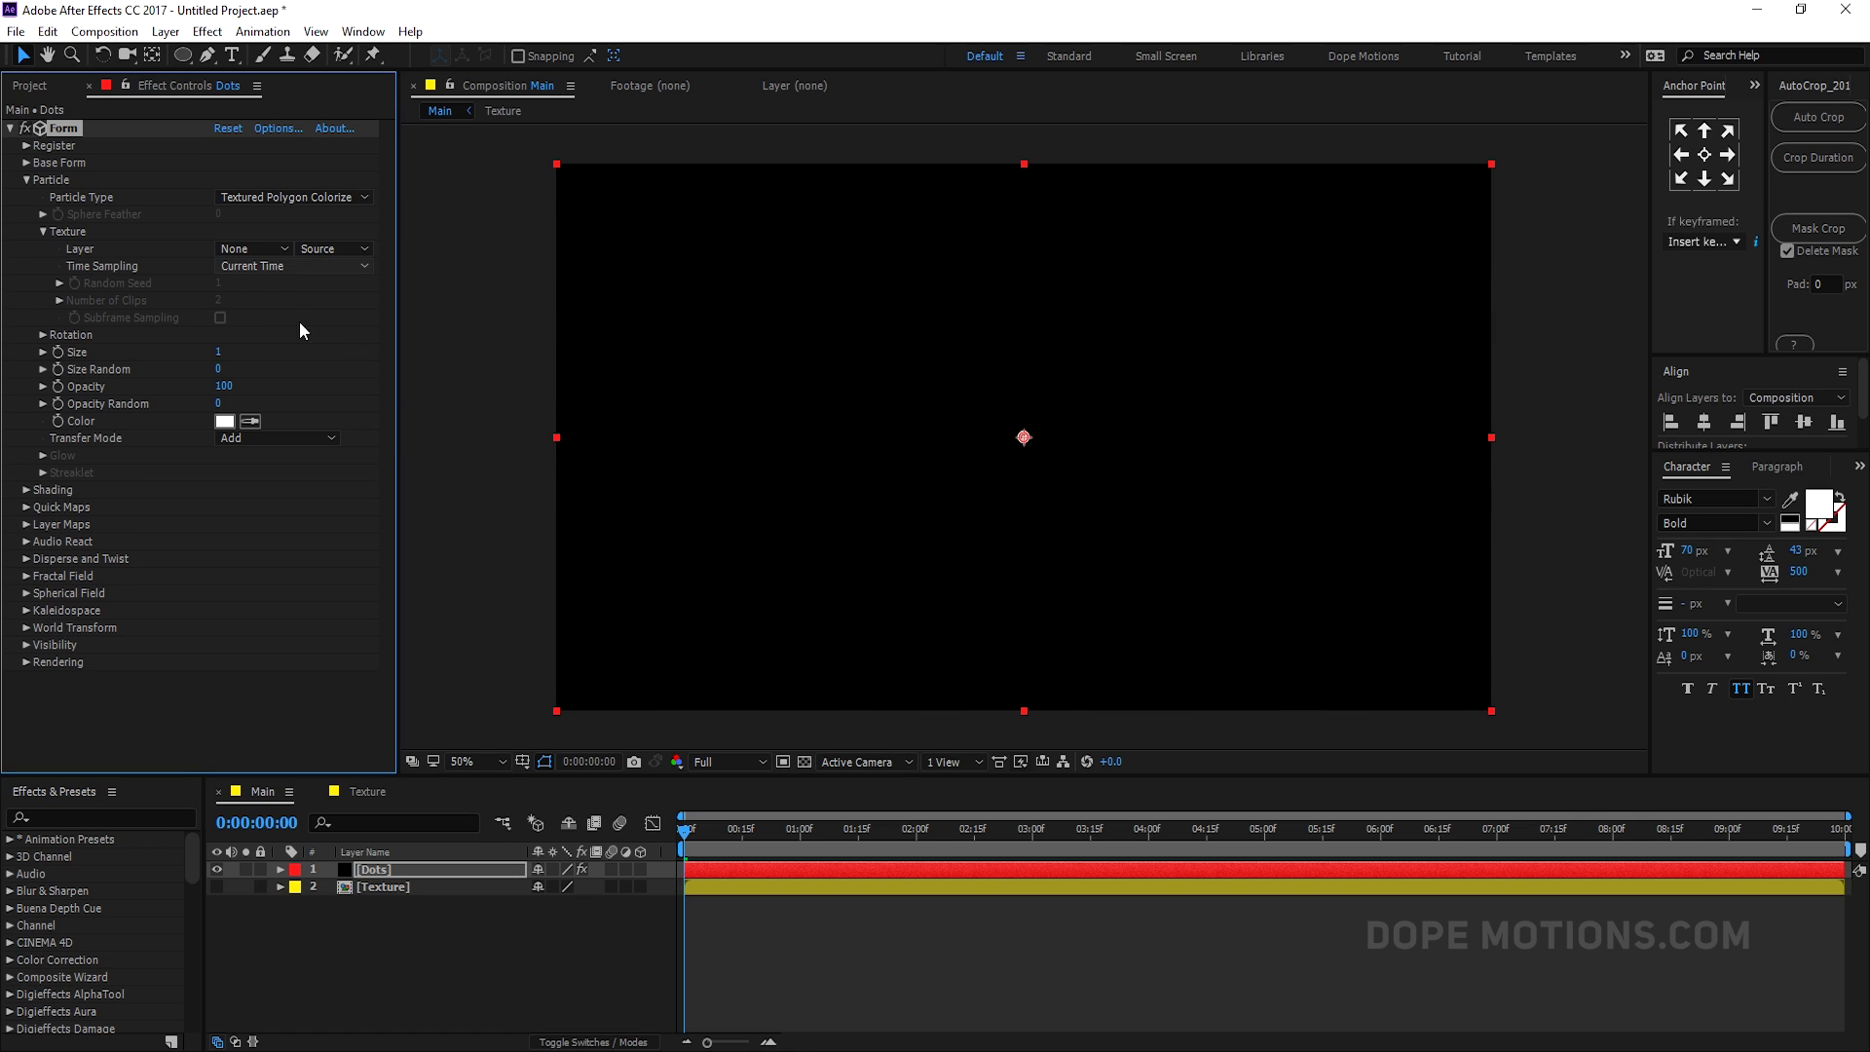
{"action": "left_click", "coordinate": [255, 249]}
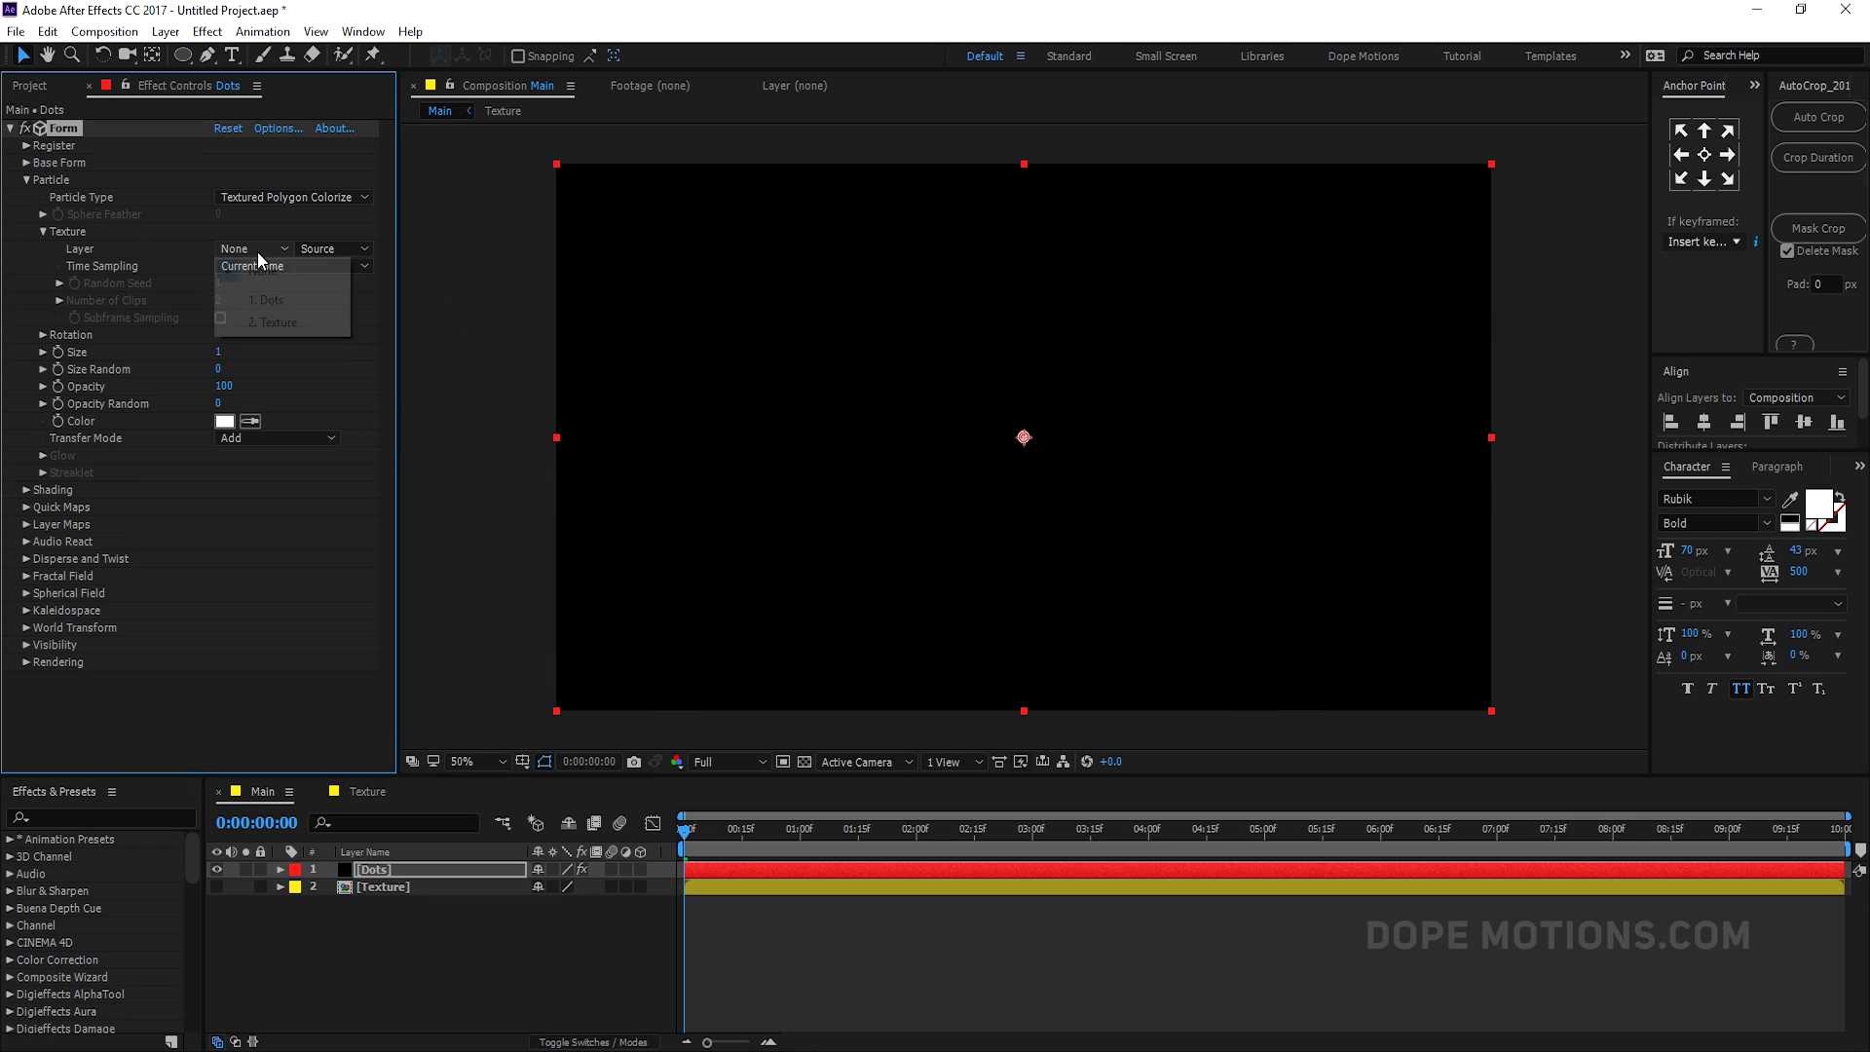
{"action": "left_click", "coordinate": [276, 323]}
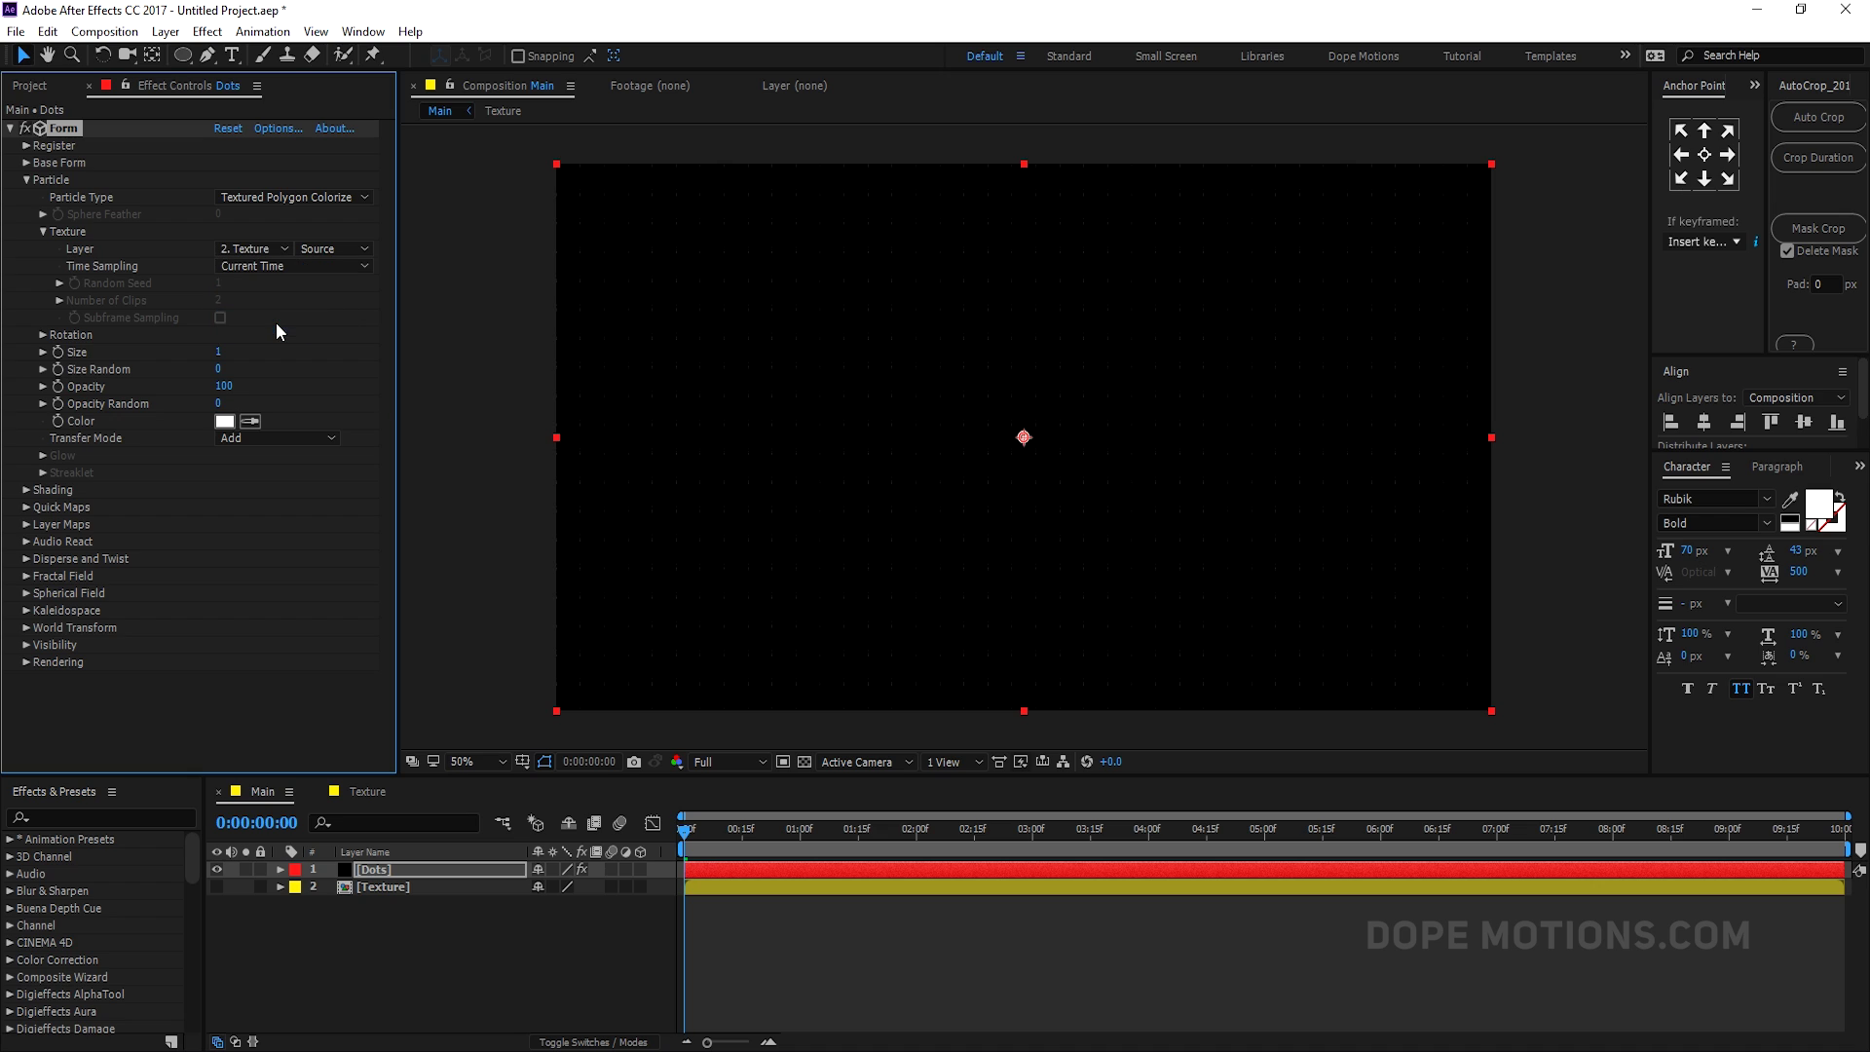
{"action": "left_click", "coordinate": [44, 232]}
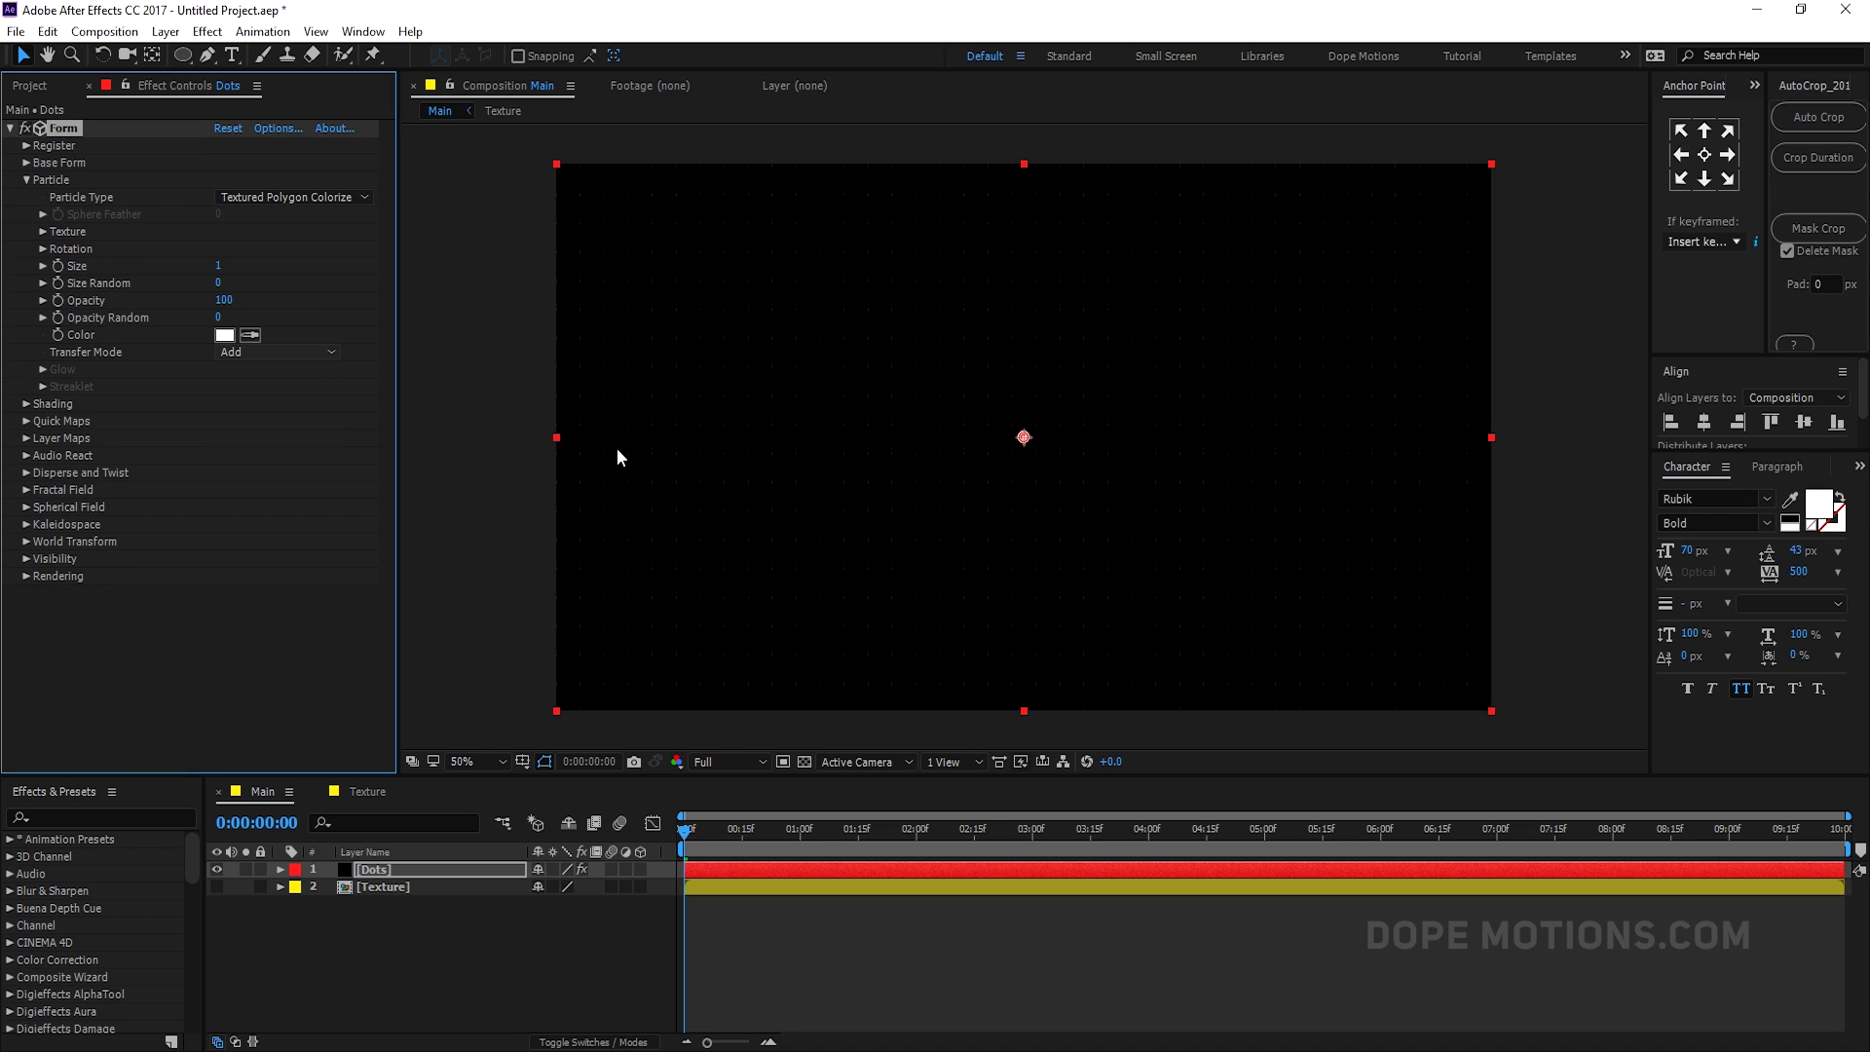
- Set particle Size 8, Size Random 30 and Opacity Random 20, previewing each change
{"action": "left_click", "coordinate": [218, 265]}
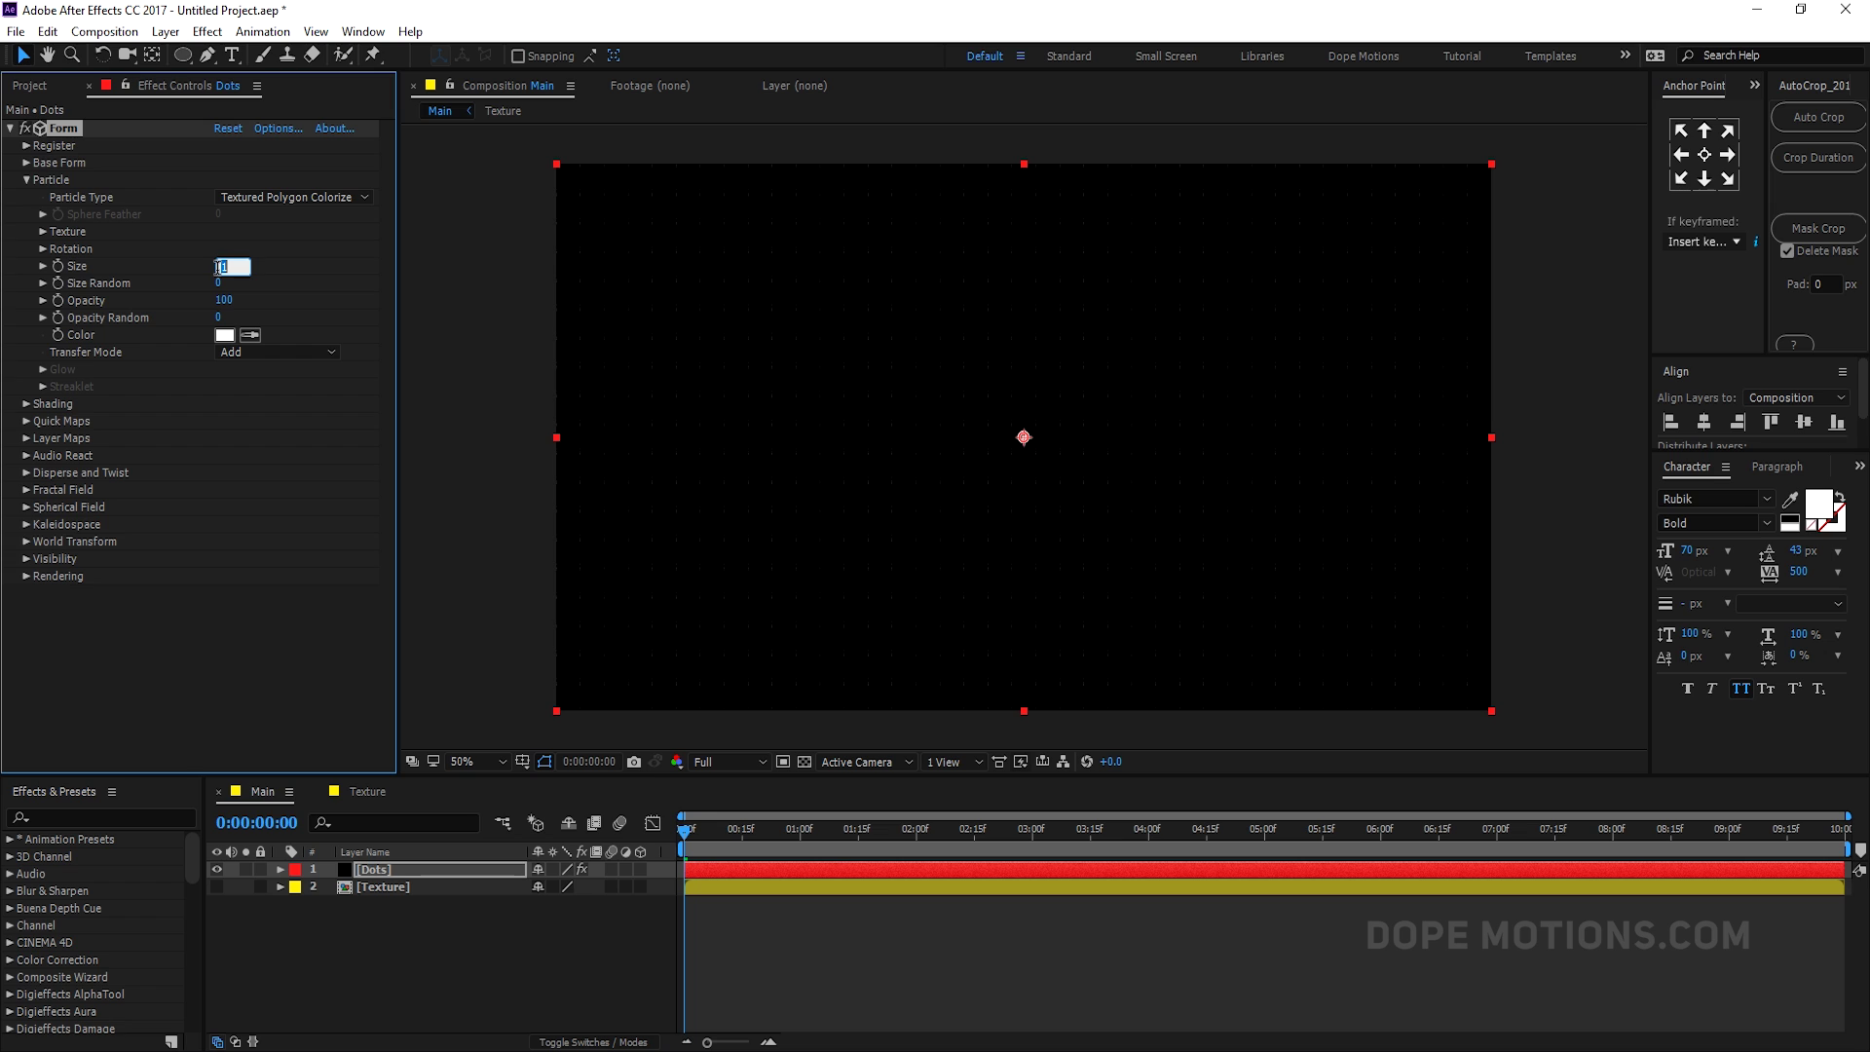
{"action": "type", "text": "8"}
{"action": "left_click", "coordinate": [350, 283]}
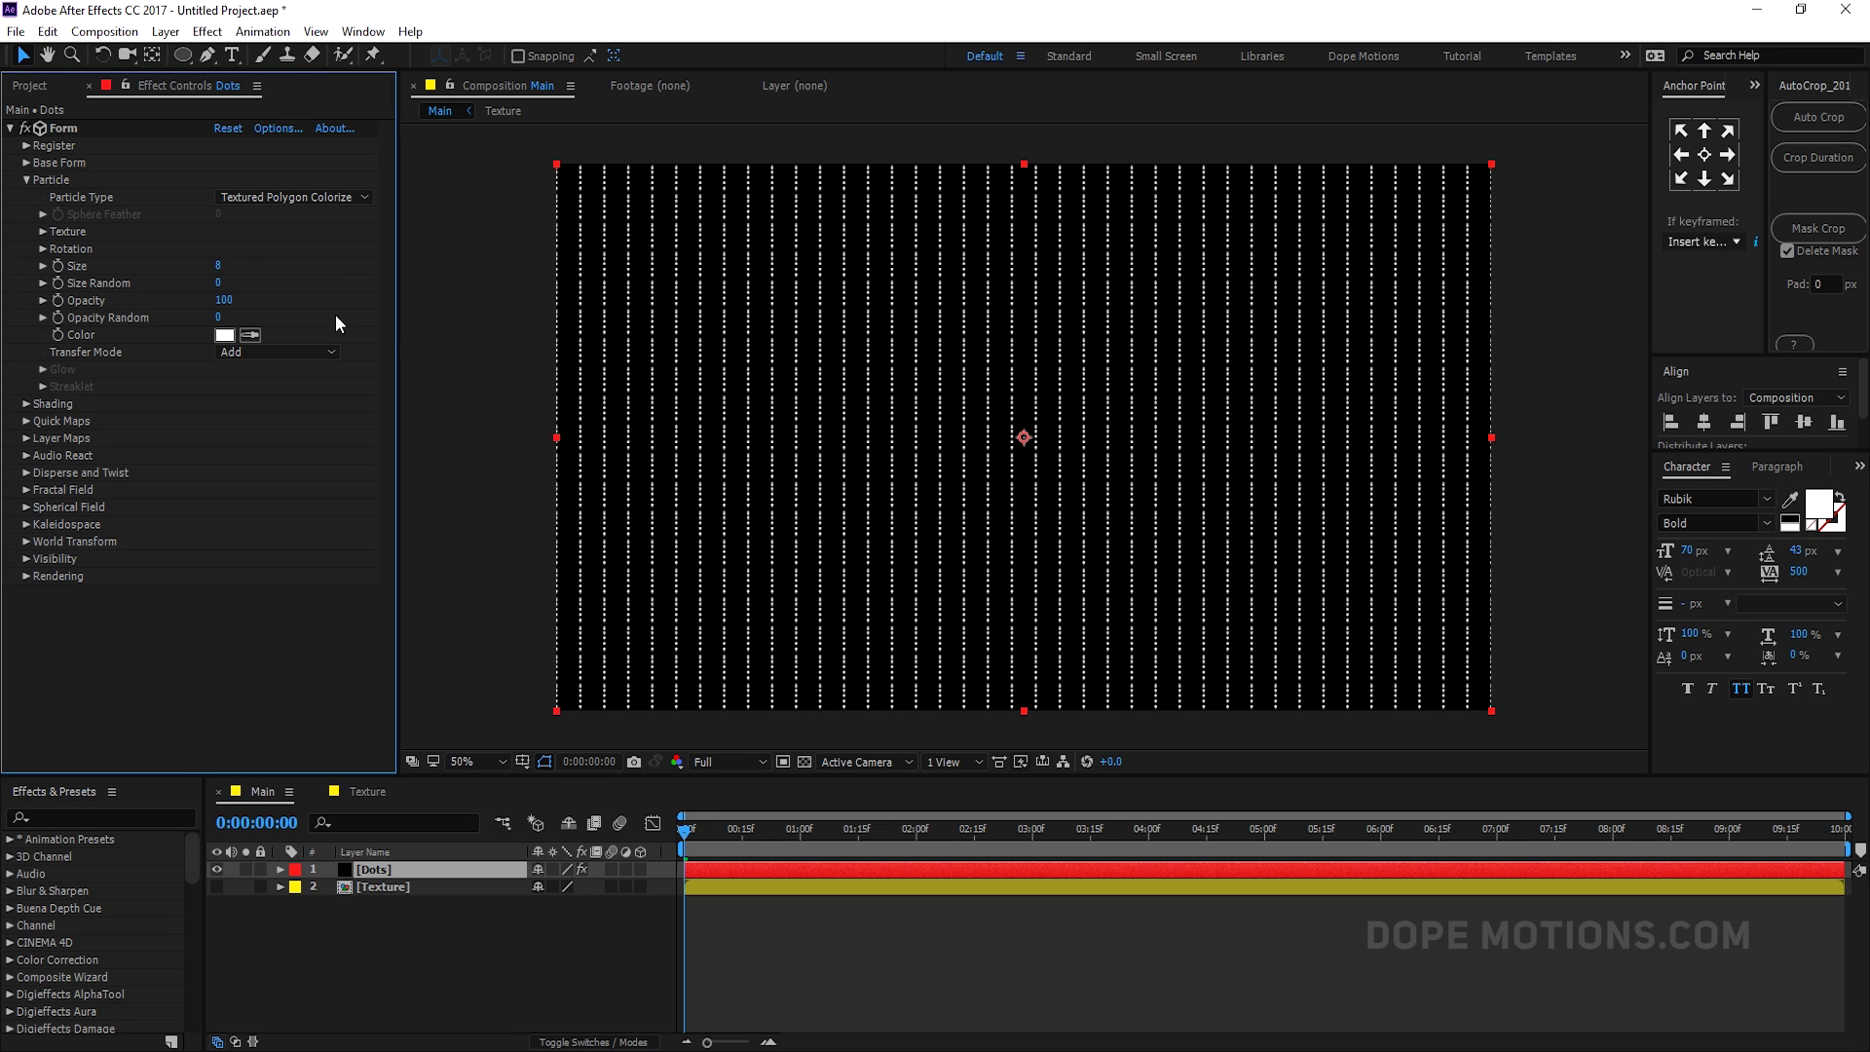
{"action": "left_click_drag", "start_coordinate": [740, 834], "coordinate": [862, 850]}
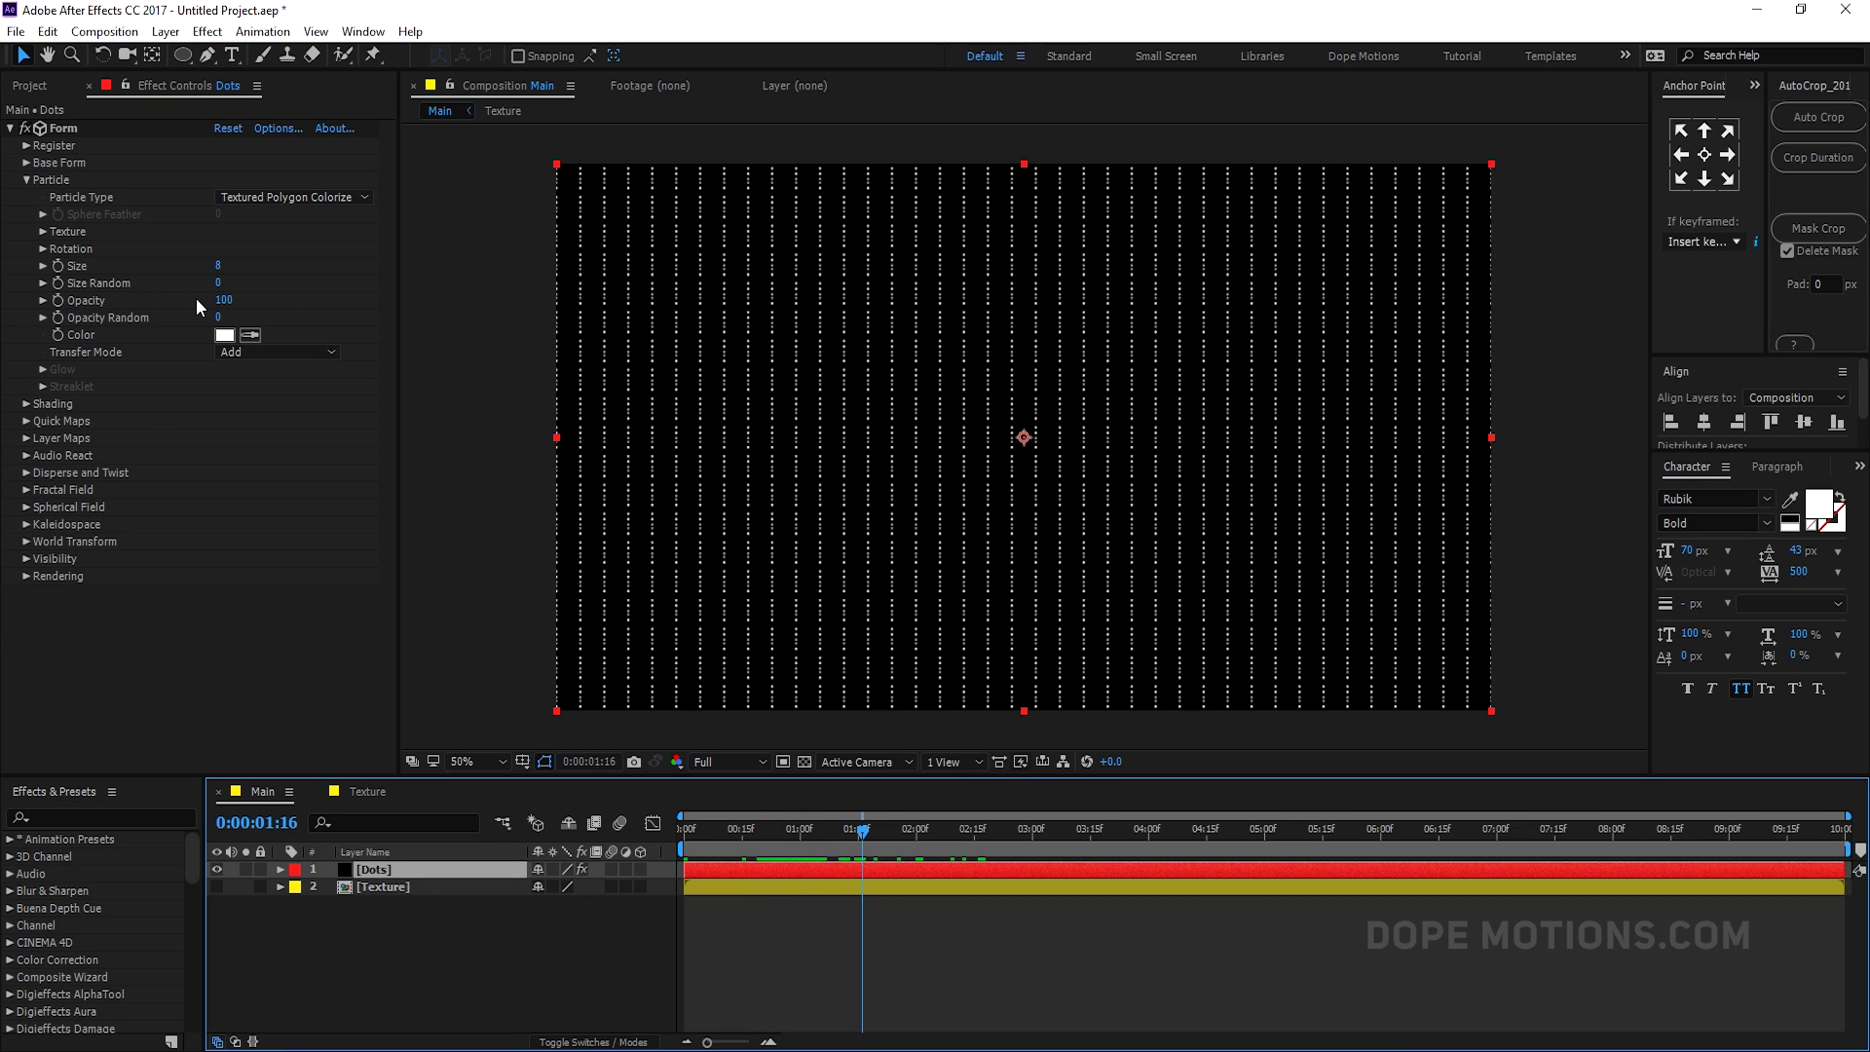
{"action": "left_click", "coordinate": [218, 283]}
{"action": "type", "text": "3"}
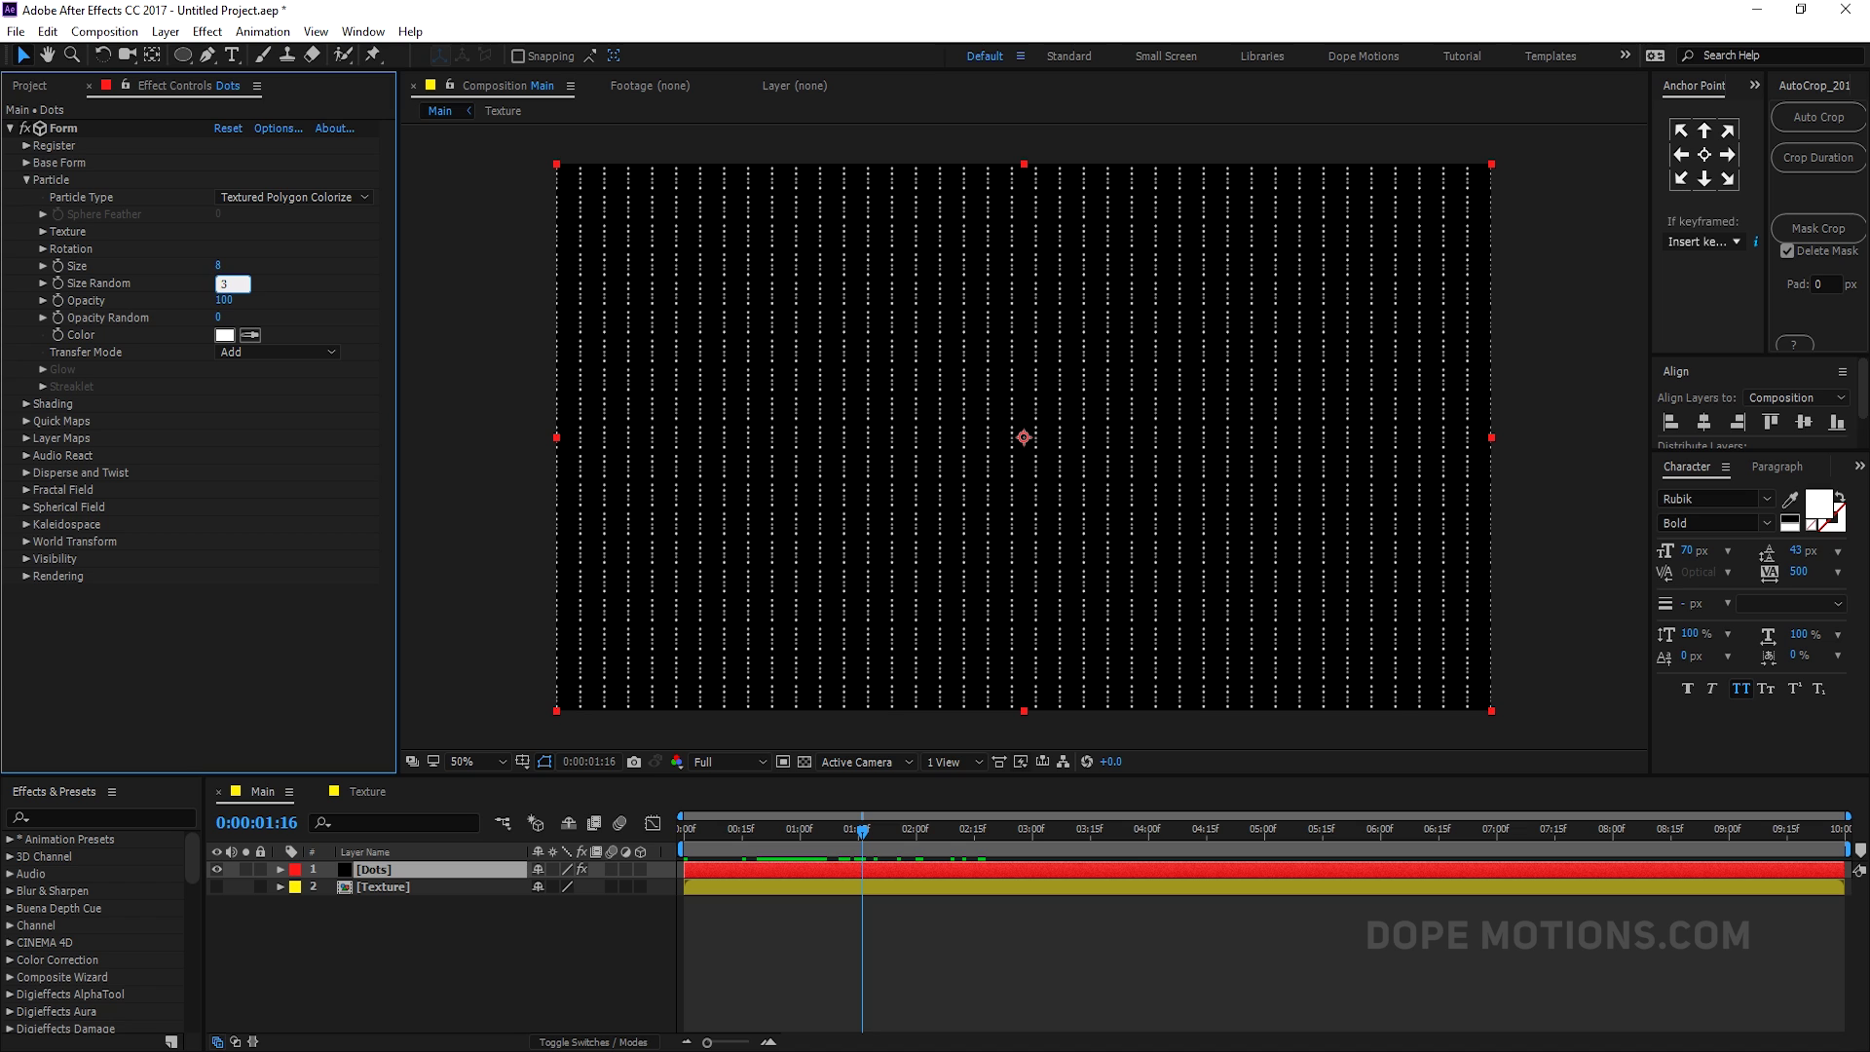
{"action": "type", "text": "0"}
{"action": "key", "text": "Return"}
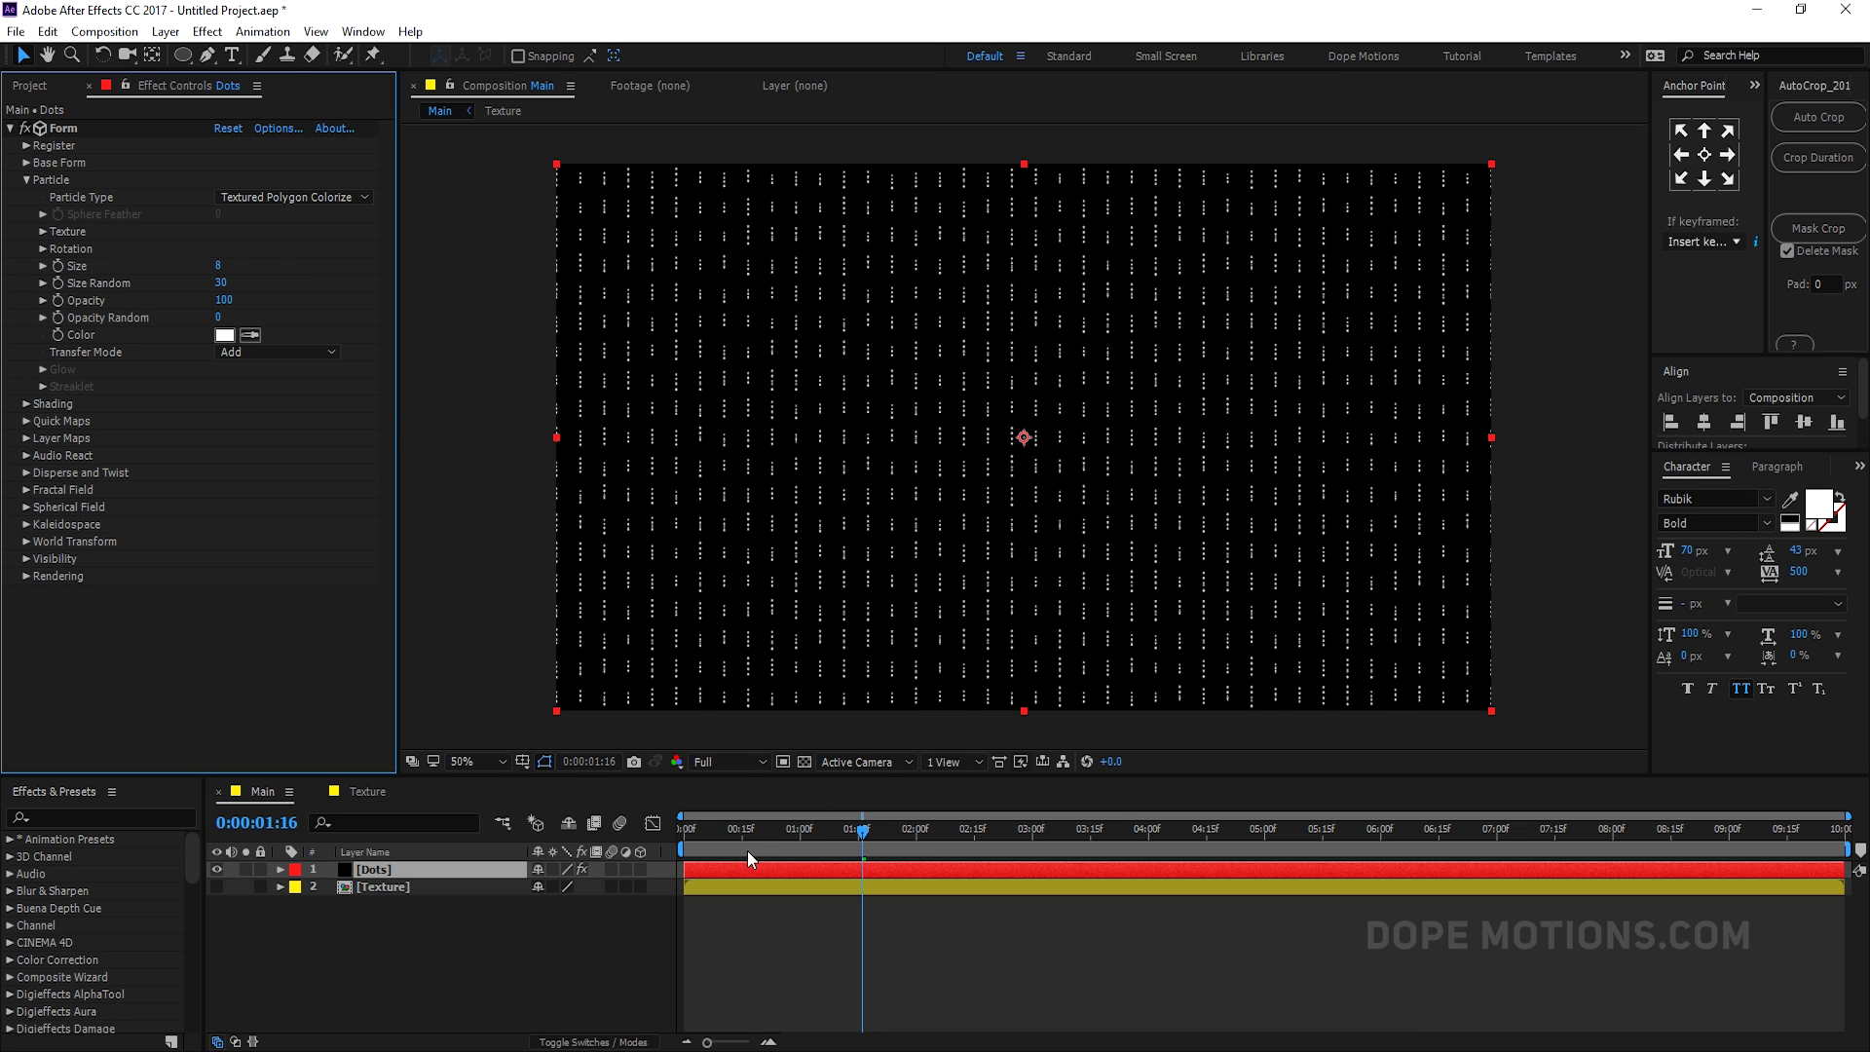
{"action": "mouse_move", "coordinate": [757, 829]}
{"action": "left_mouse_down"}
{"action": "mouse_move", "coordinate": [845, 834]}
{"action": "mouse_move", "coordinate": [709, 833]}
{"action": "mouse_move", "coordinate": [729, 838]}
{"action": "left_mouse_up"}
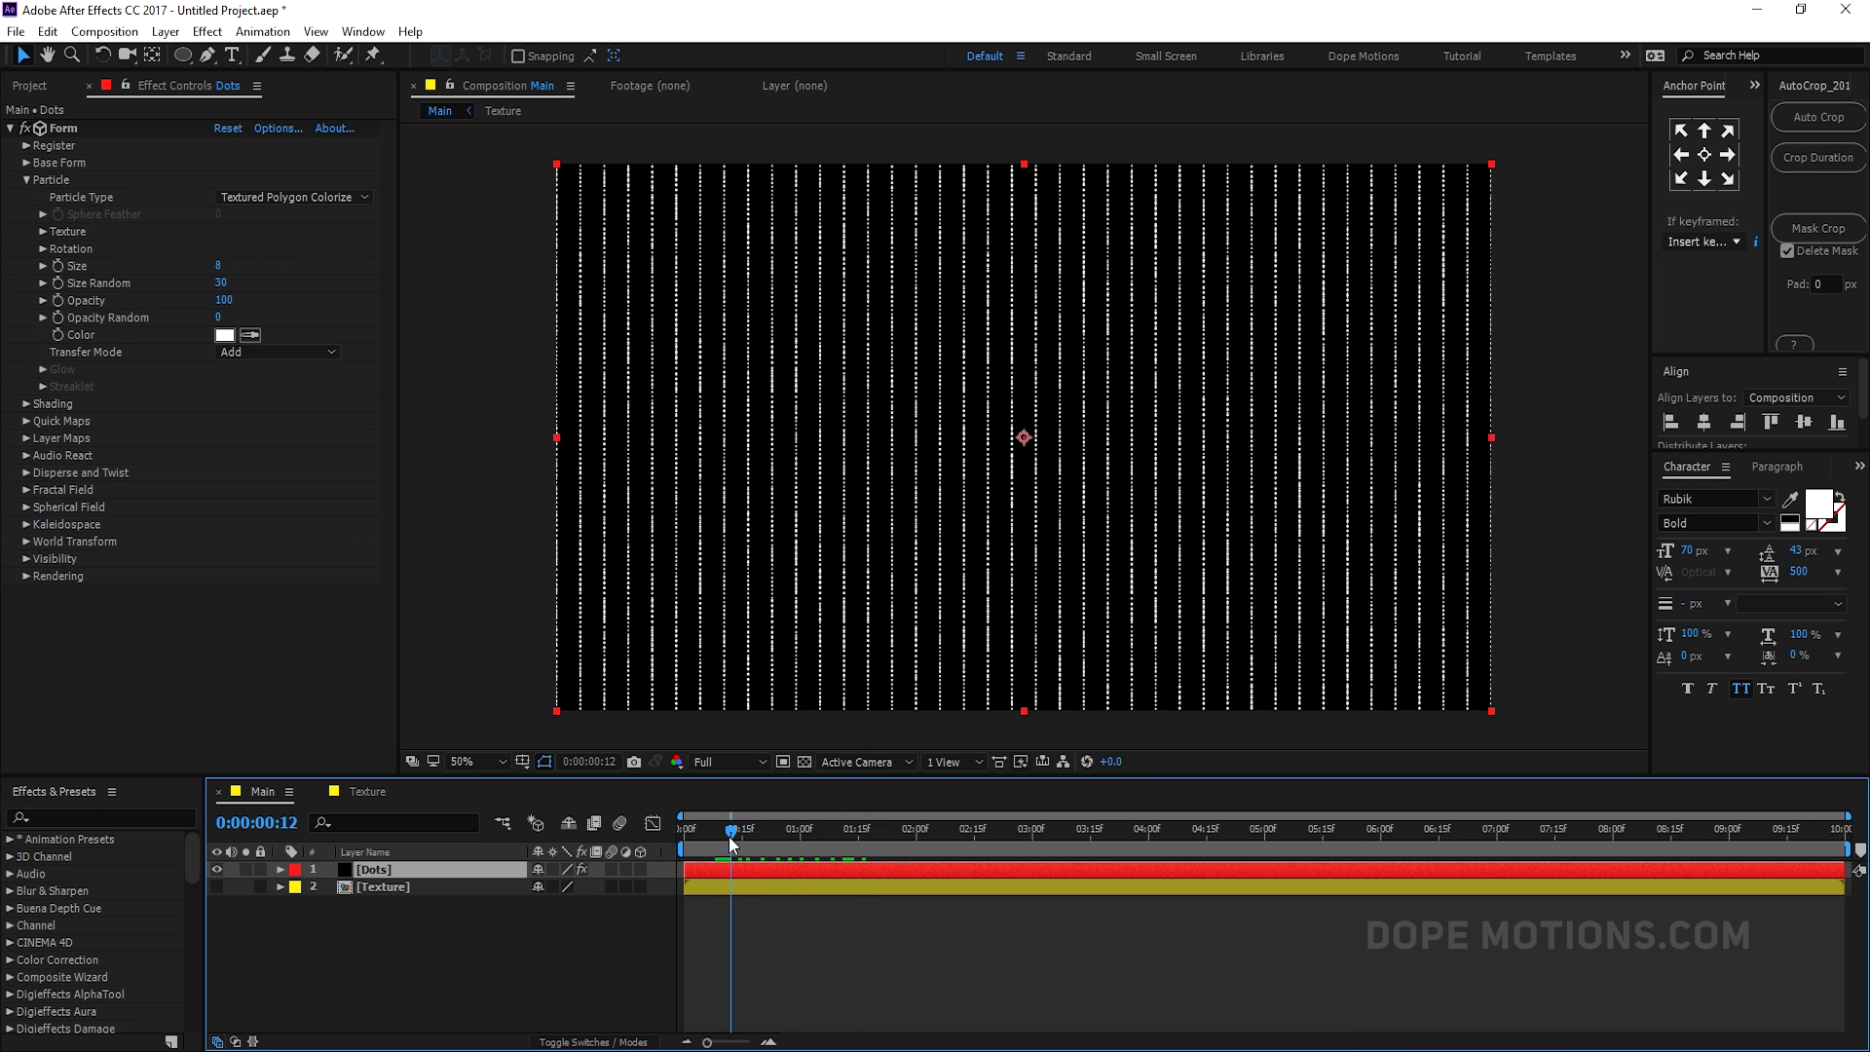
{"action": "left_click", "coordinate": [217, 320]}
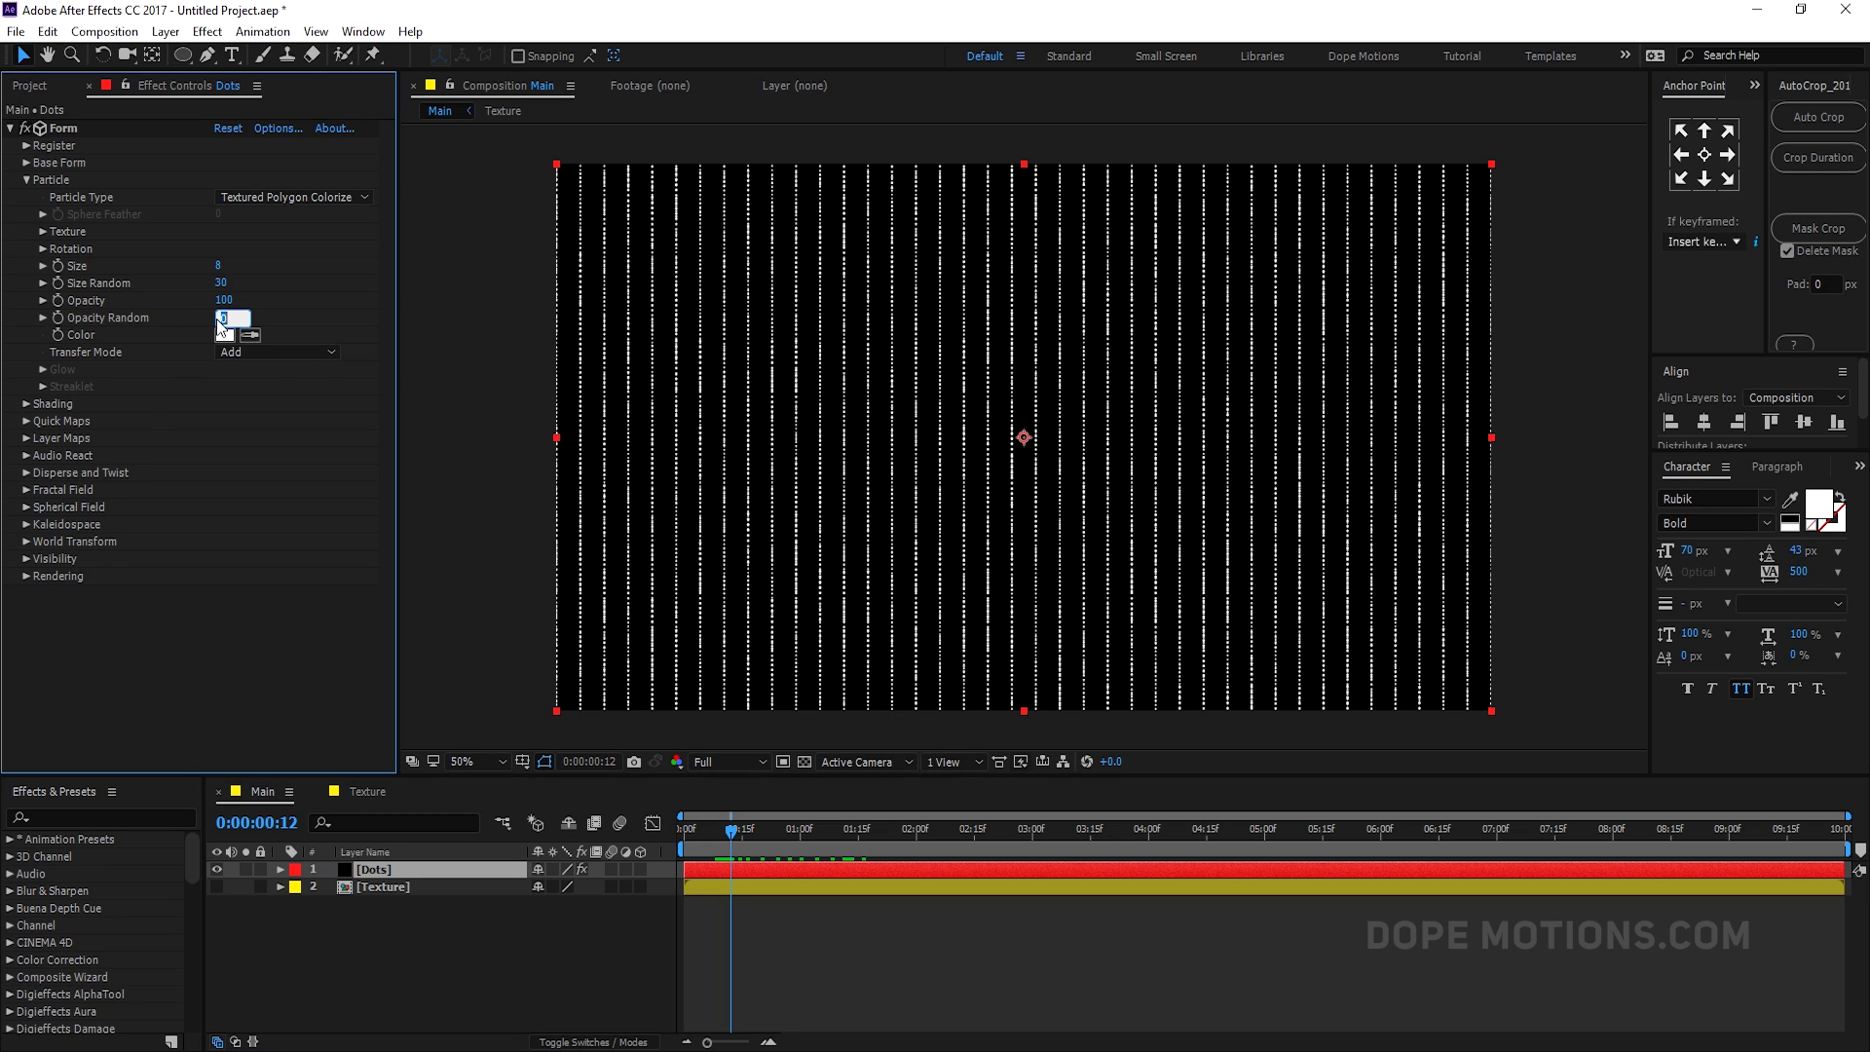
{"action": "type", "text": "20"}
{"action": "key", "text": "Return"}
{"action": "left_click_drag", "start_coordinate": [760, 834], "coordinate": [816, 838]}
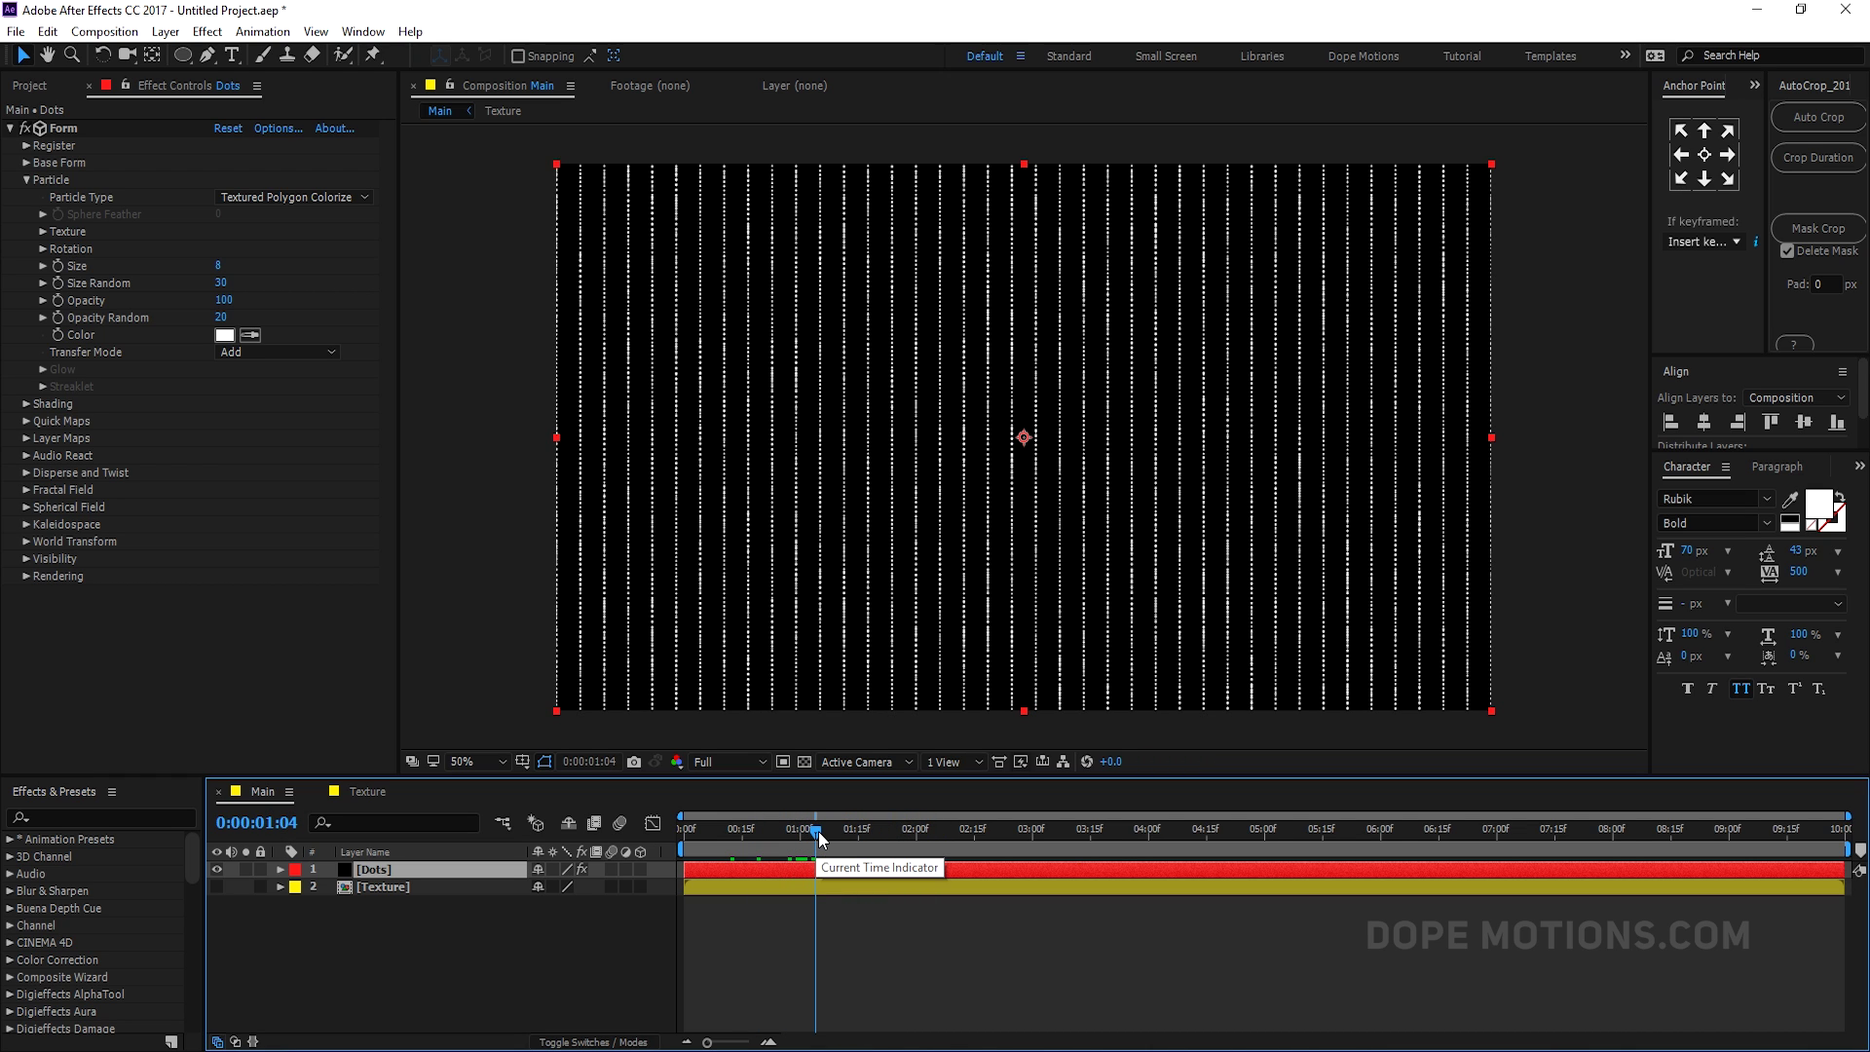
- Color the particles bright blue (006CFF)
{"action": "left_click", "coordinate": [225, 334]}
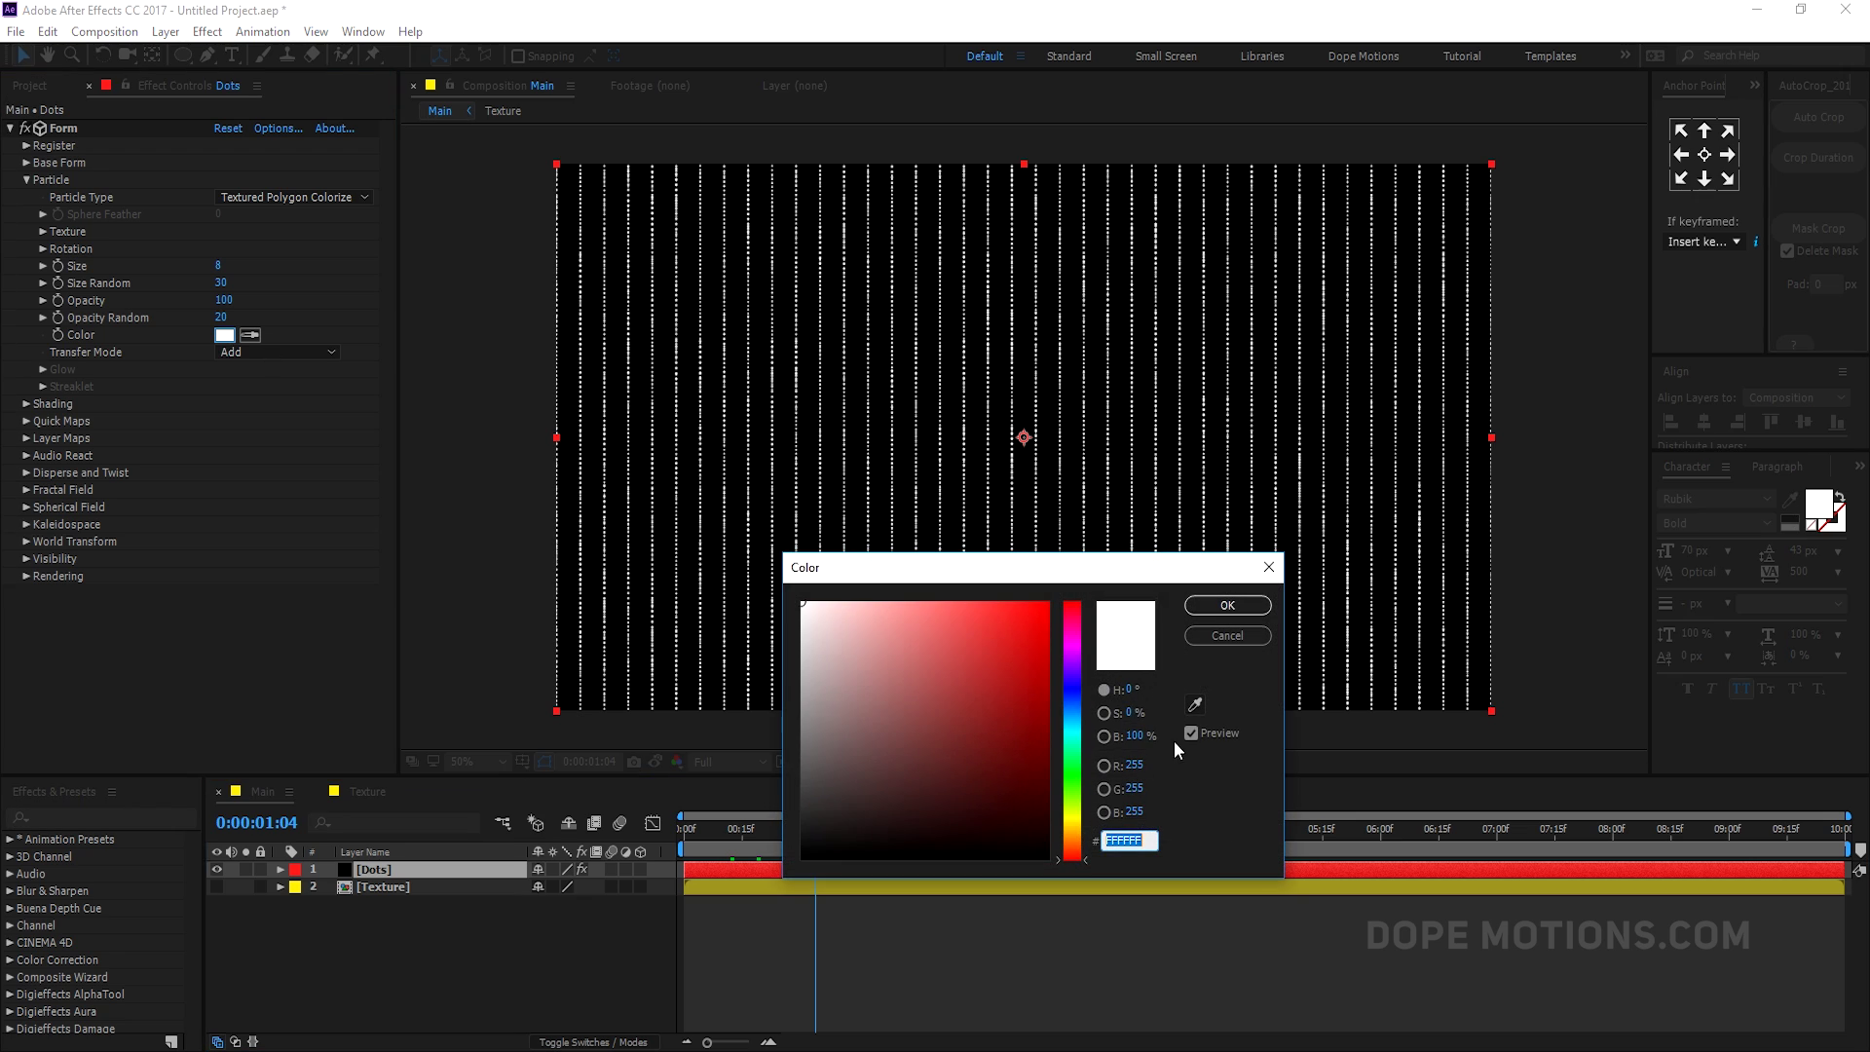
{"action": "left_click", "coordinate": [1073, 699]}
{"action": "left_click", "coordinate": [1050, 628]}
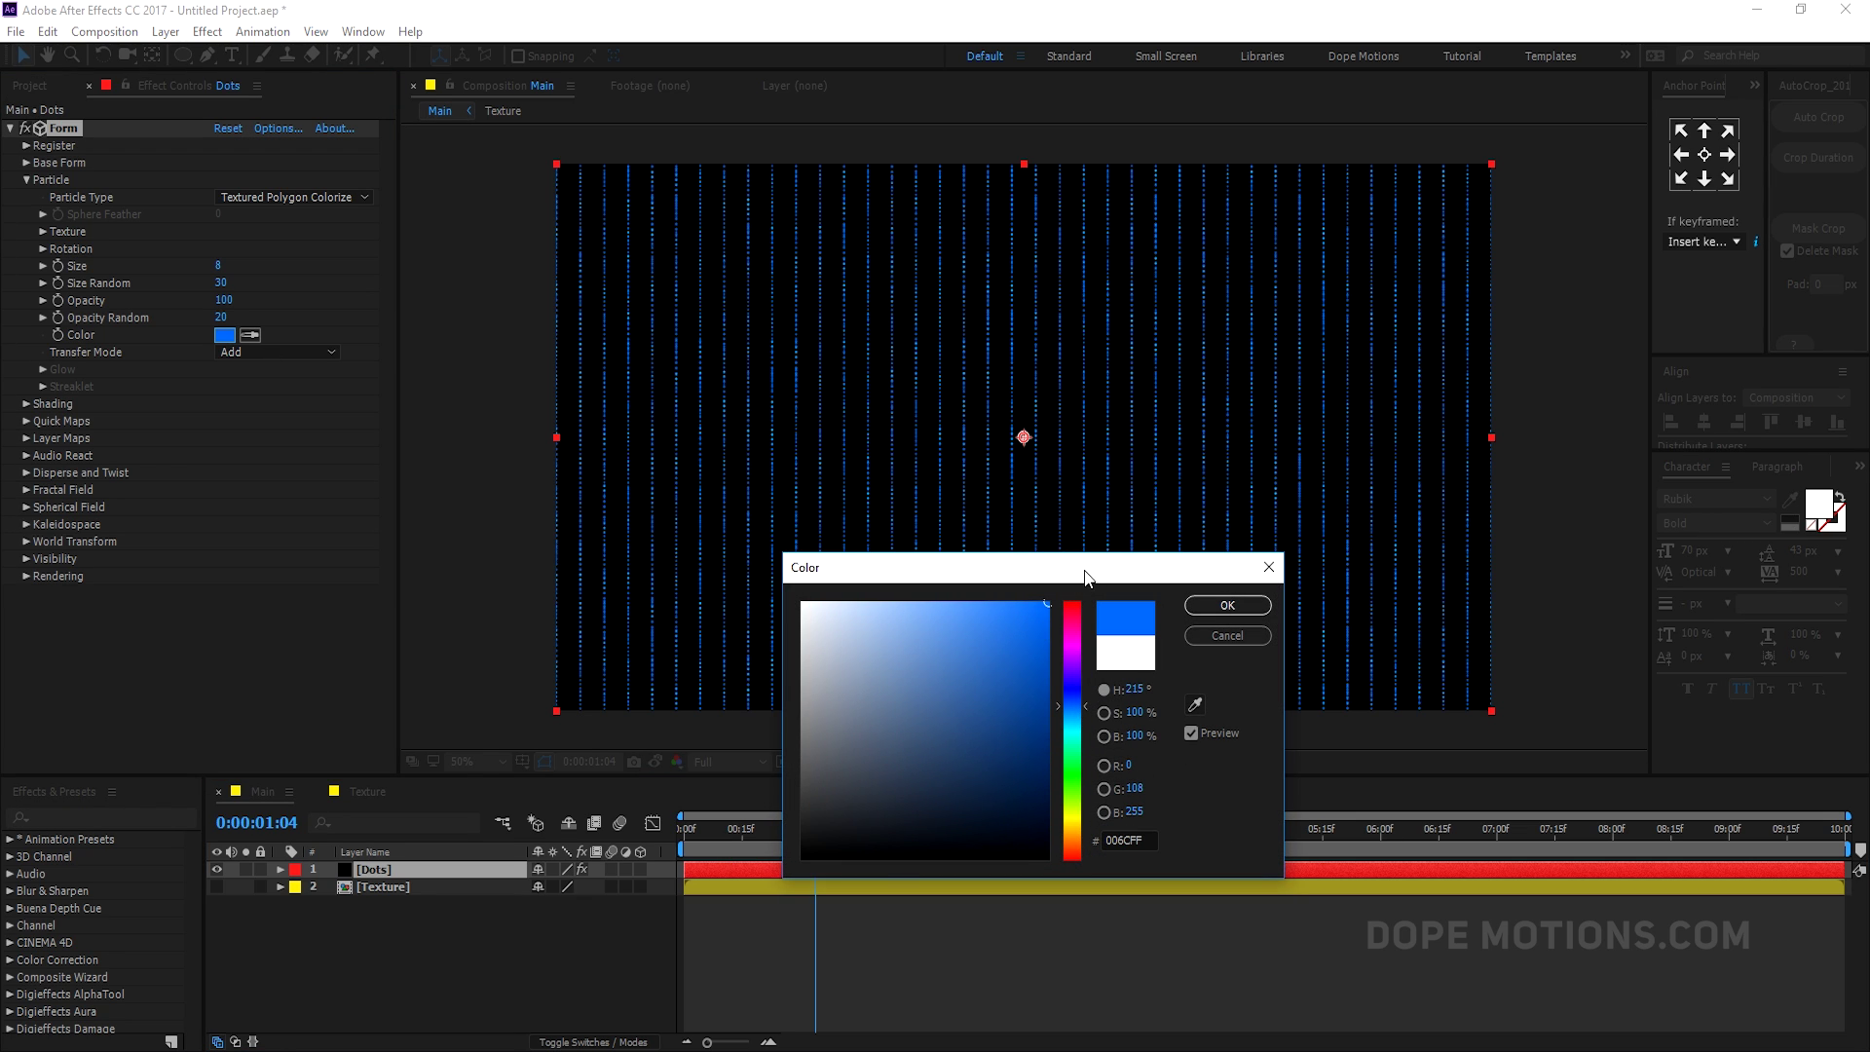
{"action": "left_click", "coordinate": [1225, 606]}
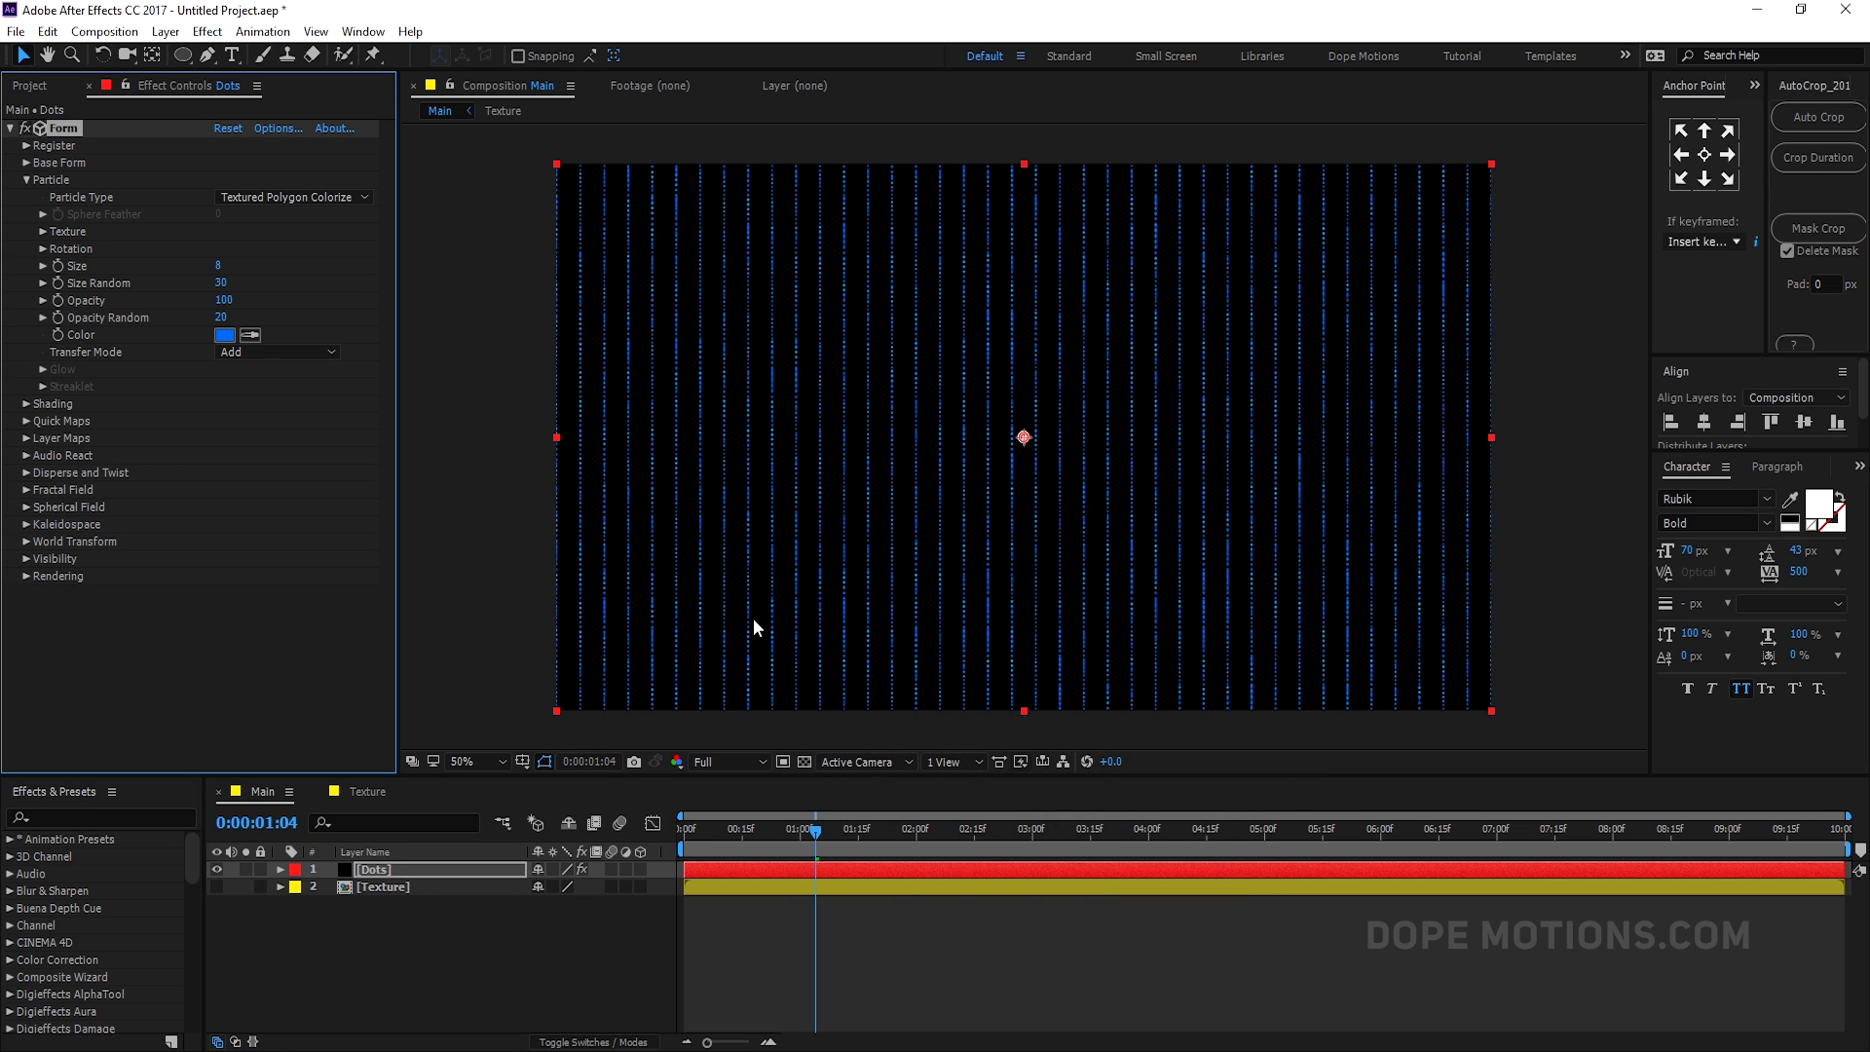
- Set the Form Fractal Field's Affect Opacity to 50 and scrub to preview the flicker
{"action": "left_click", "coordinate": [25, 180]}
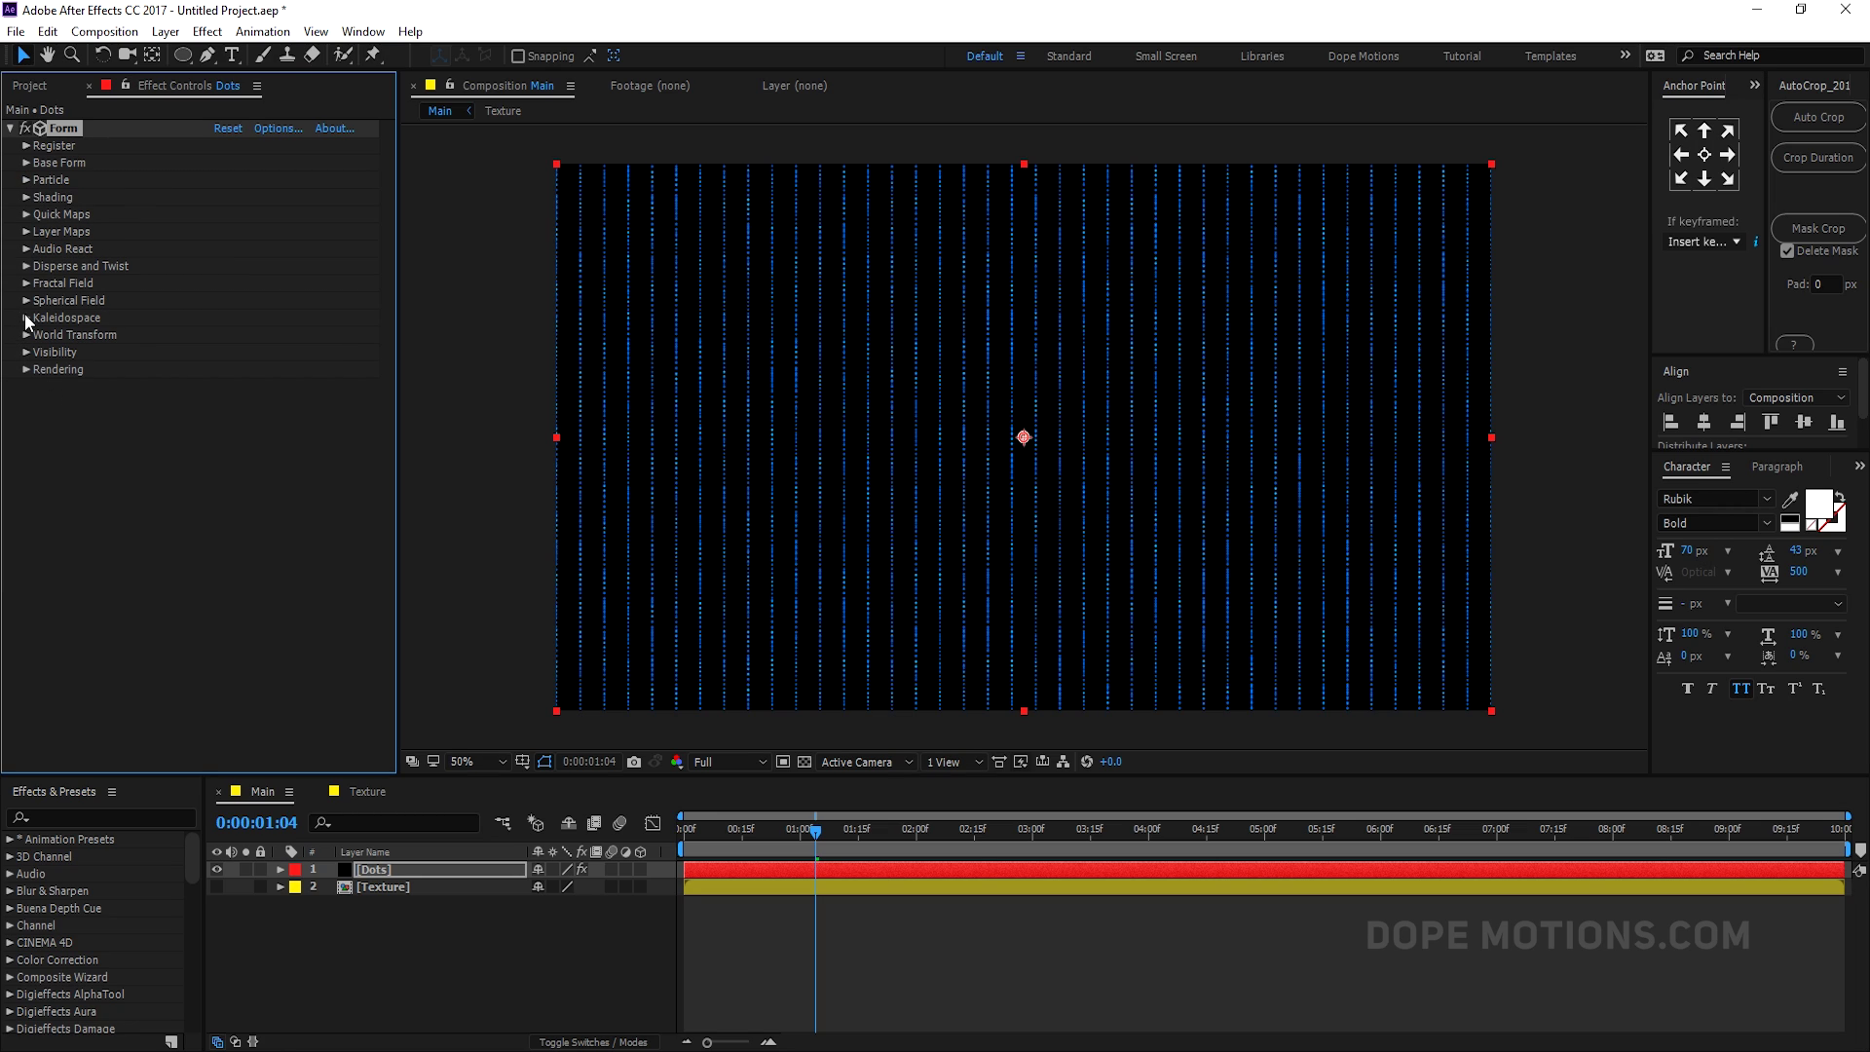
{"action": "left_click", "coordinate": [26, 282]}
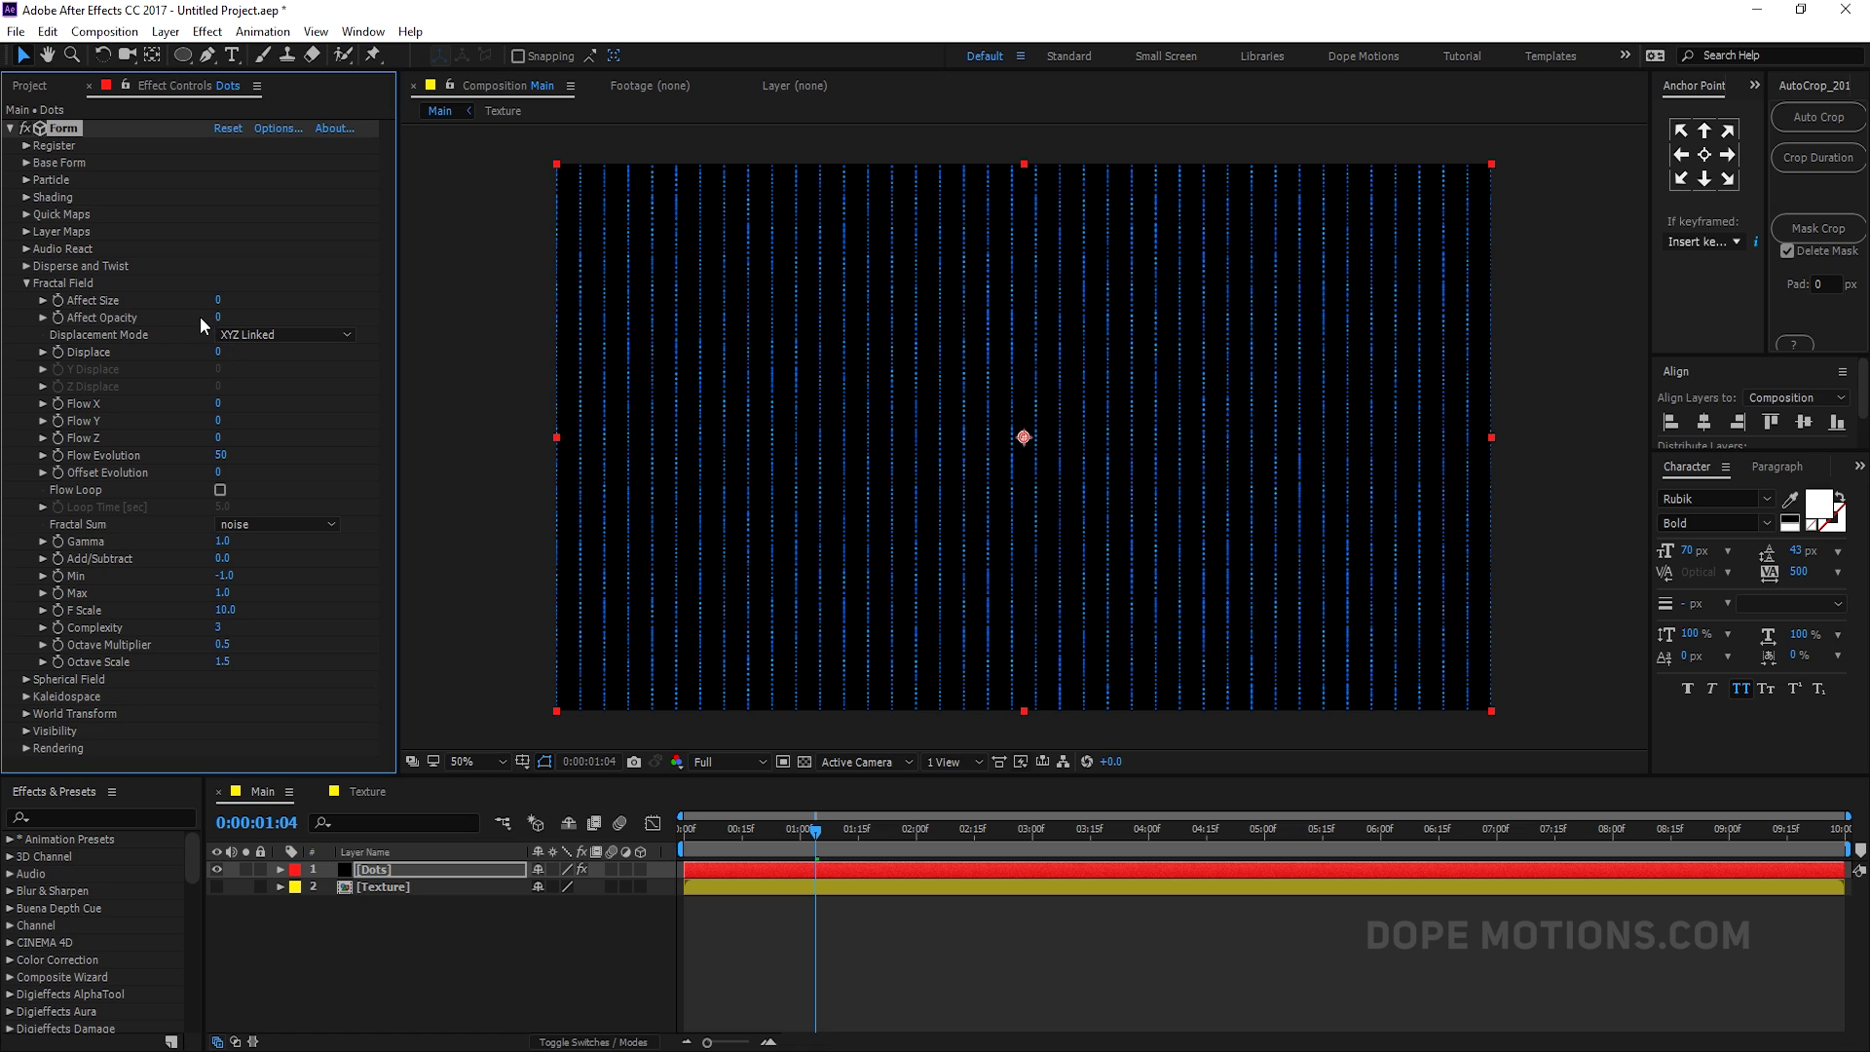
{"action": "left_click", "coordinate": [218, 317]}
{"action": "type", "text": "5"}
{"action": "key", "text": "Return"}
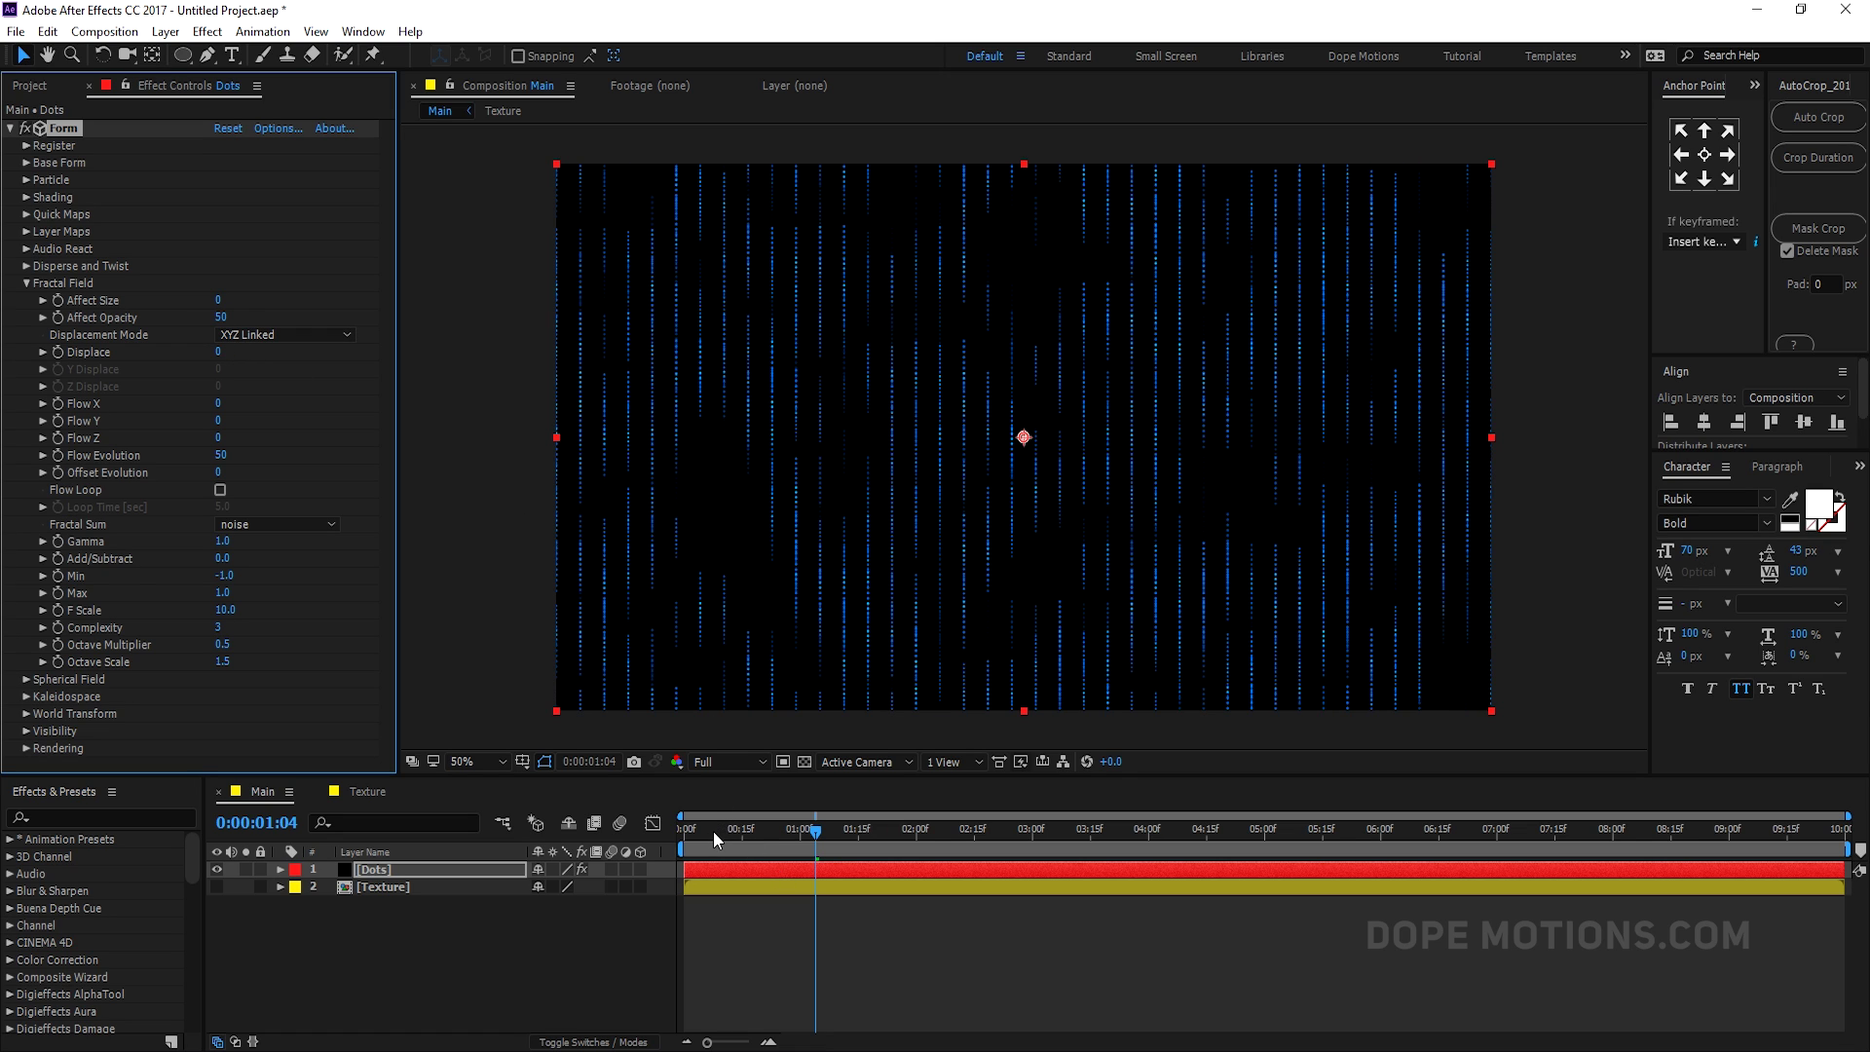
{"action": "left_click_drag", "start_coordinate": [717, 833], "coordinate": [943, 843]}
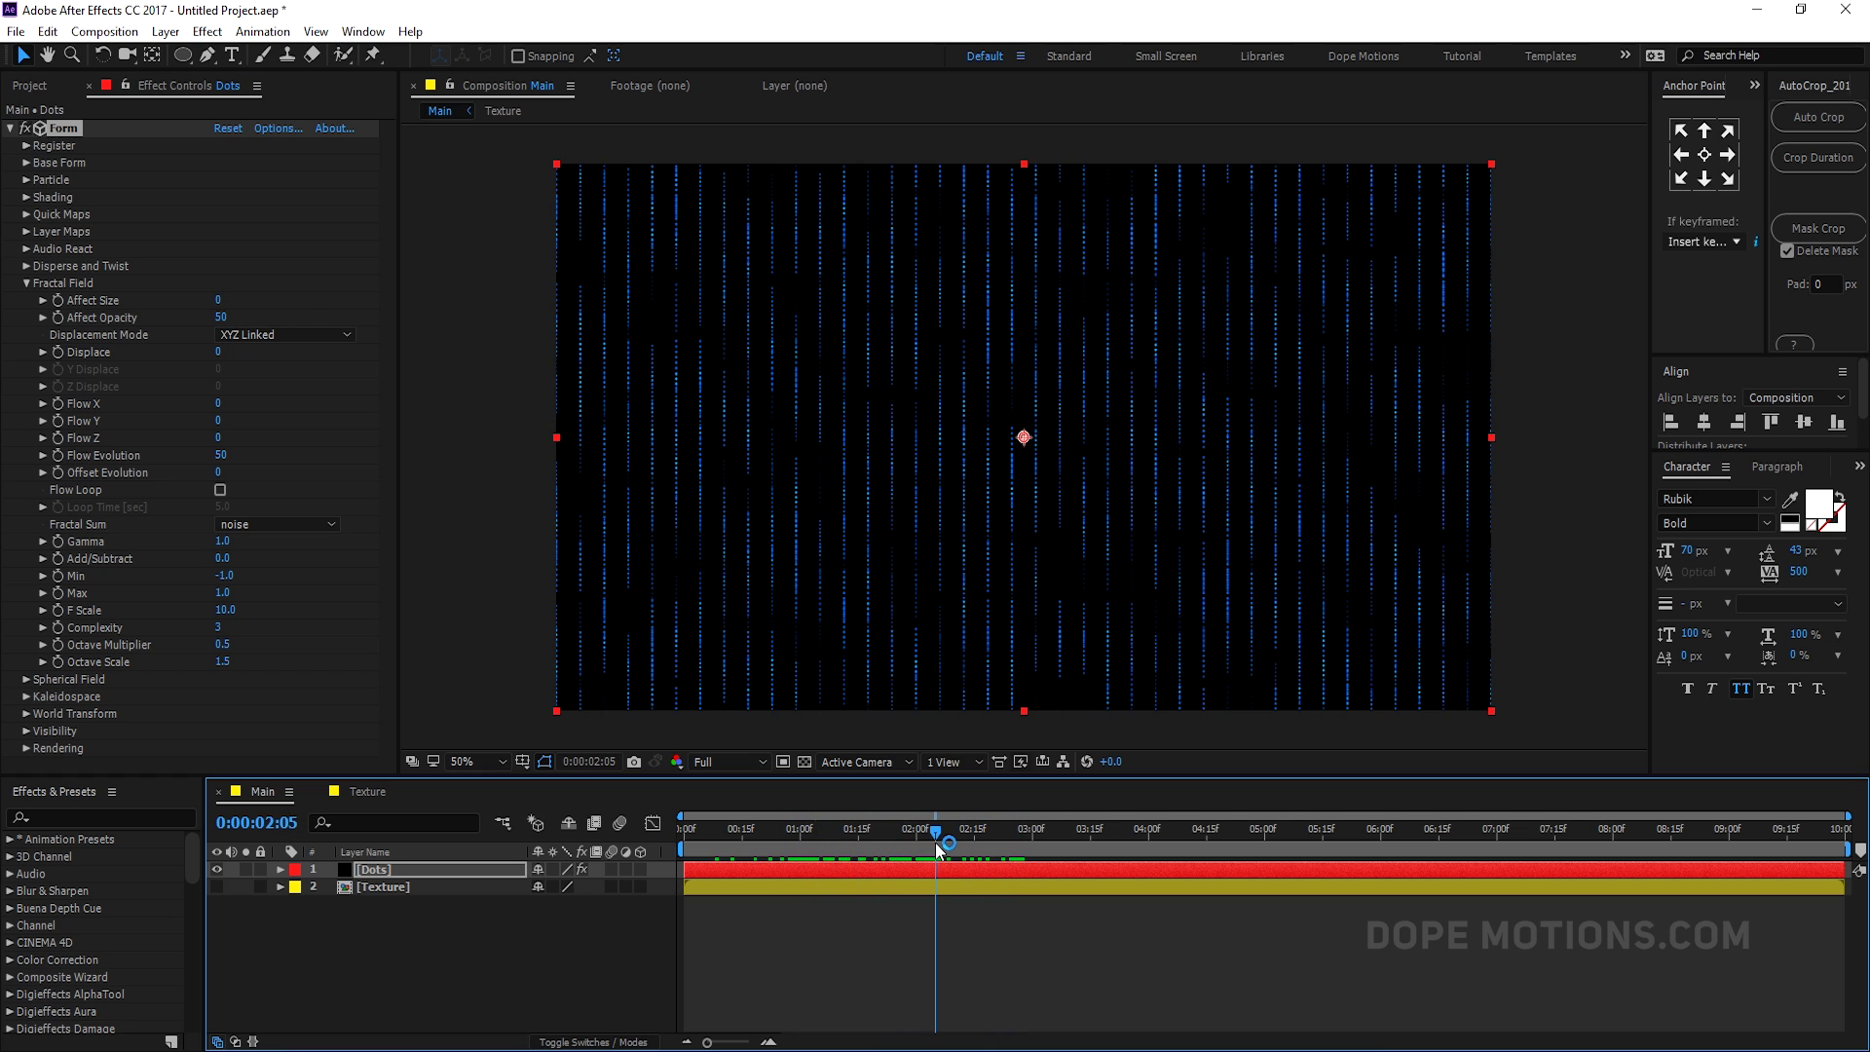
- Set Fractal Field Flow X to 50 and Gamma to 1.5, previewing the flowing dots
{"action": "left_click", "coordinate": [220, 403]}
{"action": "type", "text": "5"}
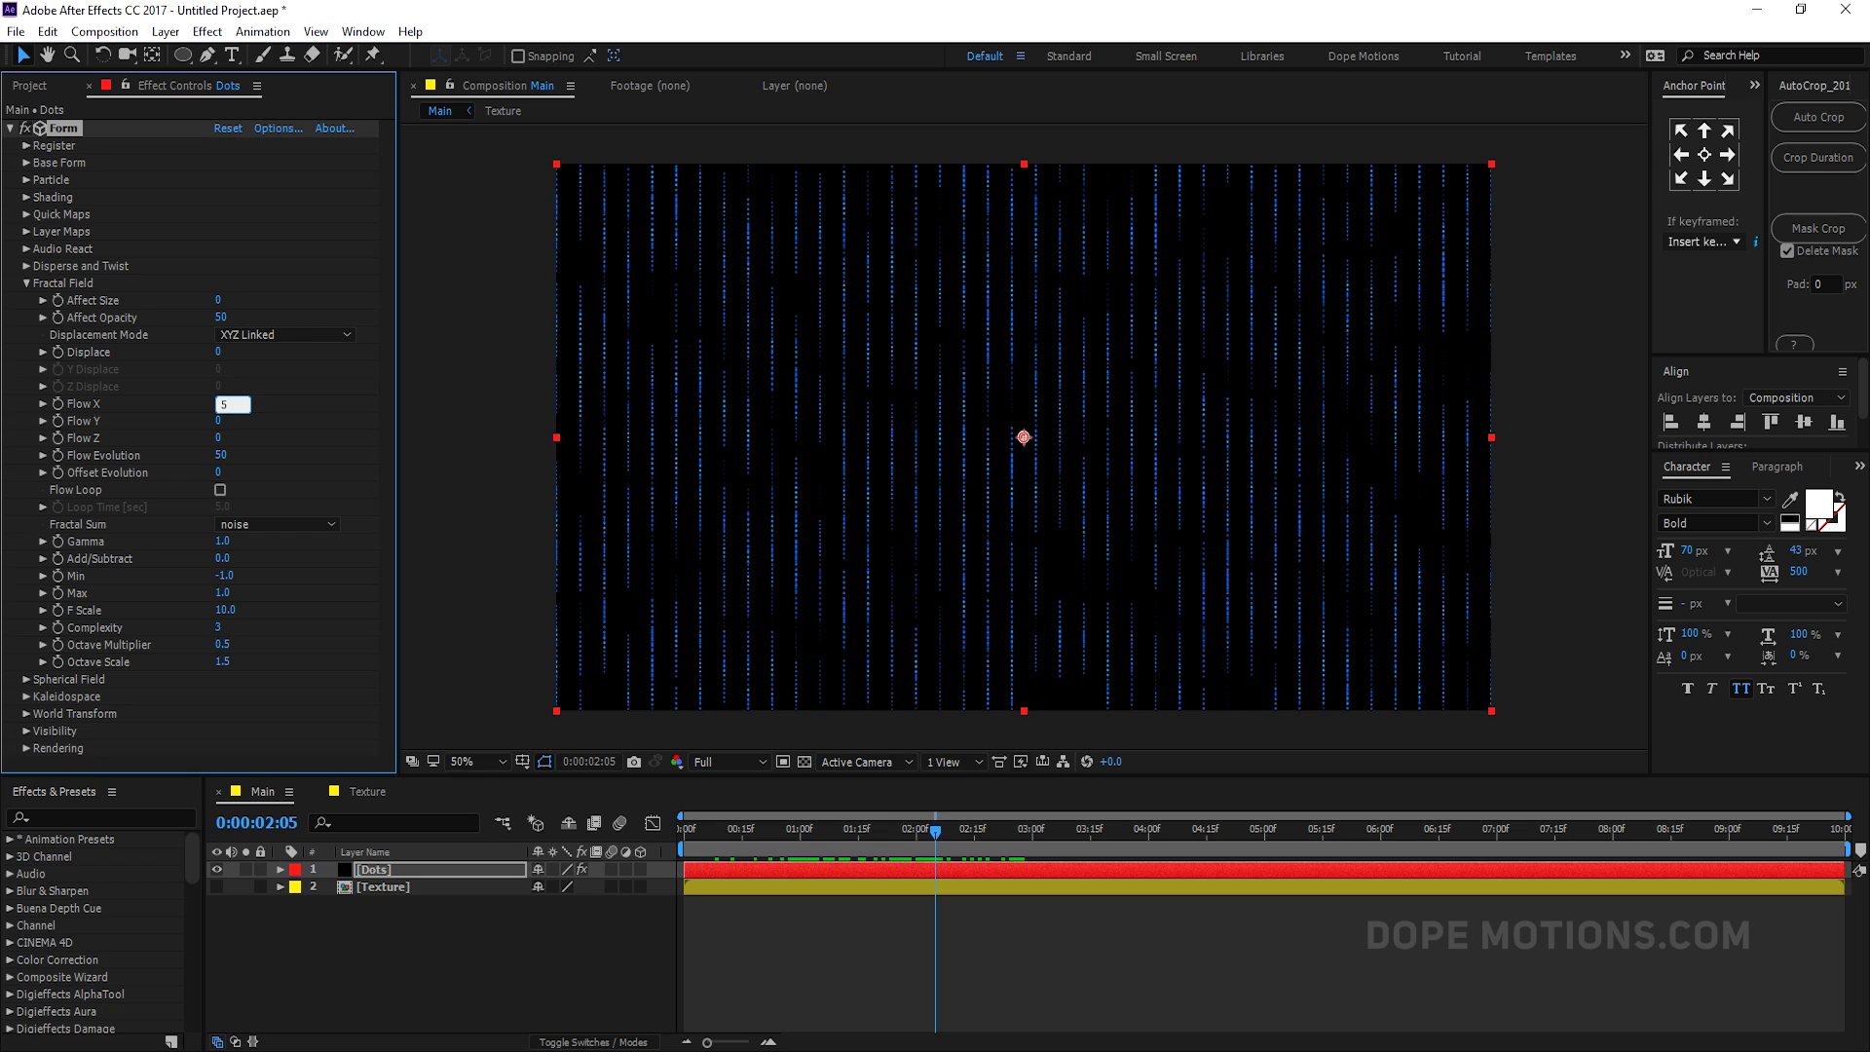
{"action": "type", "text": "0"}
{"action": "key", "text": "Return"}
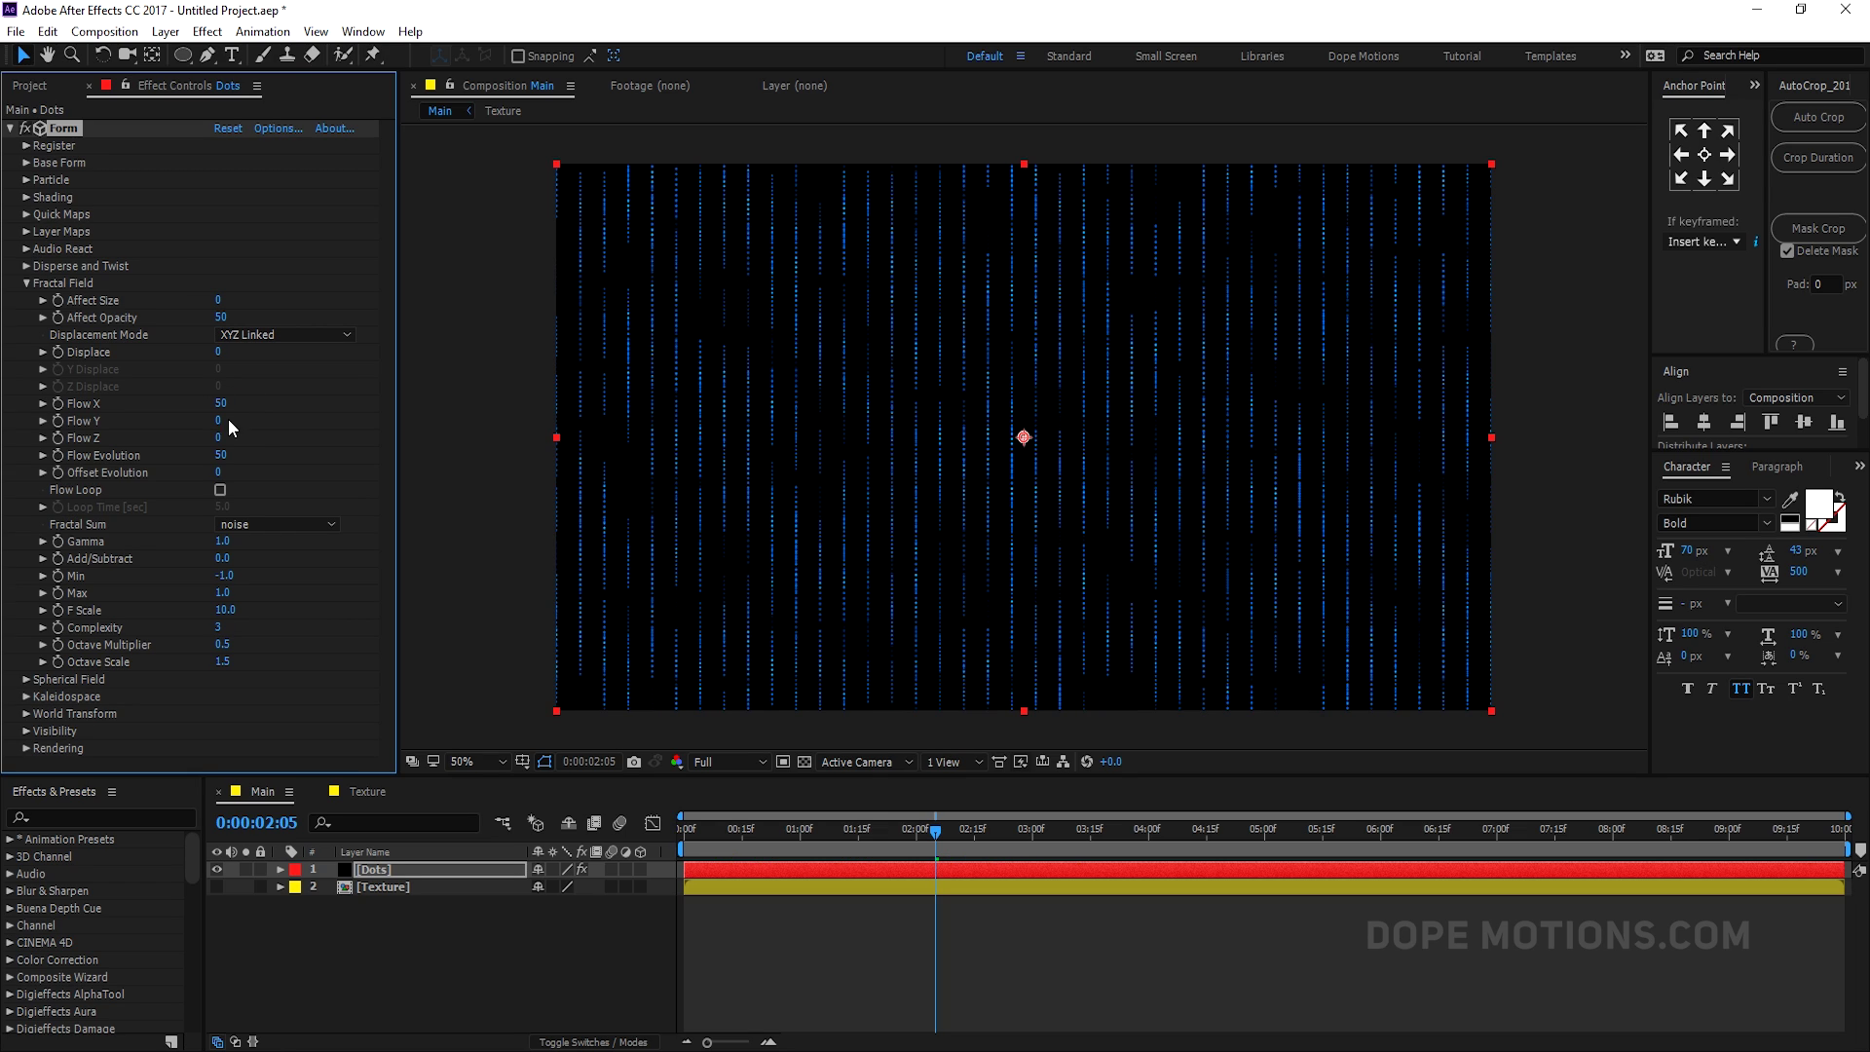
{"action": "left_click", "coordinate": [221, 542]}
{"action": "key", "text": "Return"}
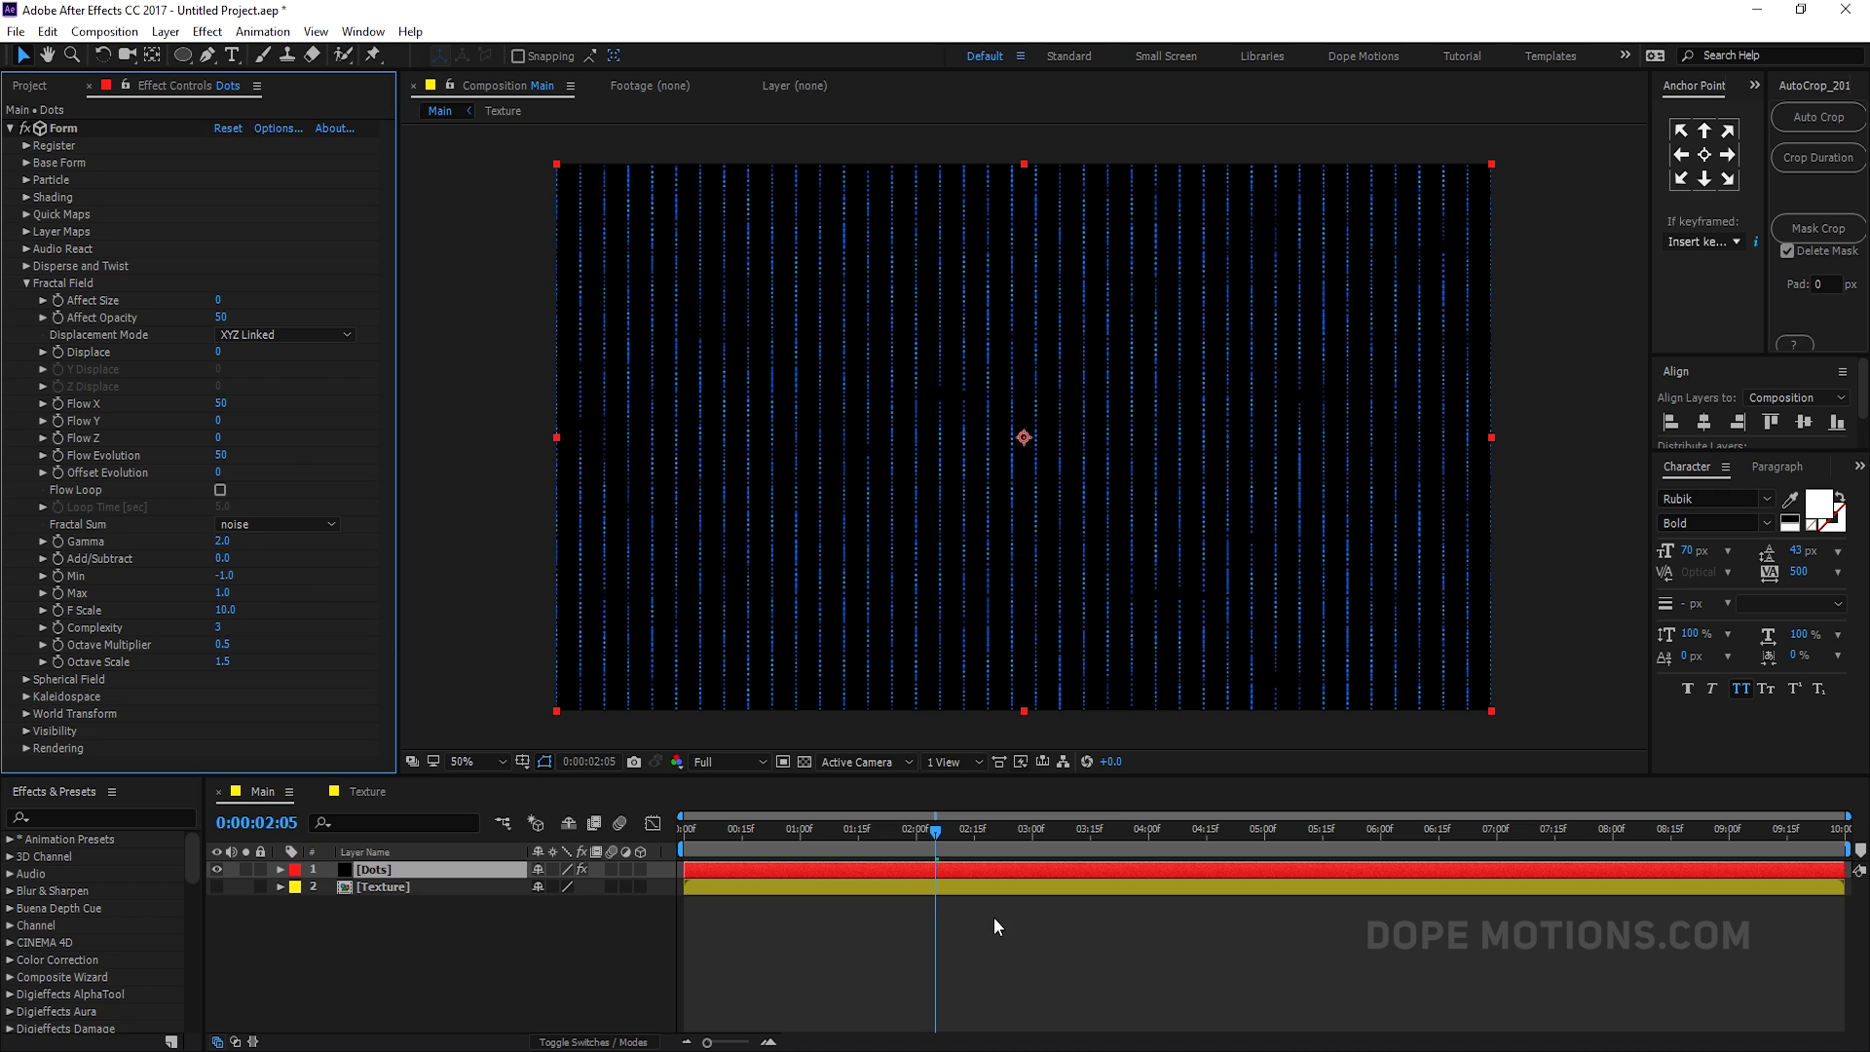
{"action": "left_click_drag", "start_coordinate": [738, 827], "coordinate": [814, 845]}
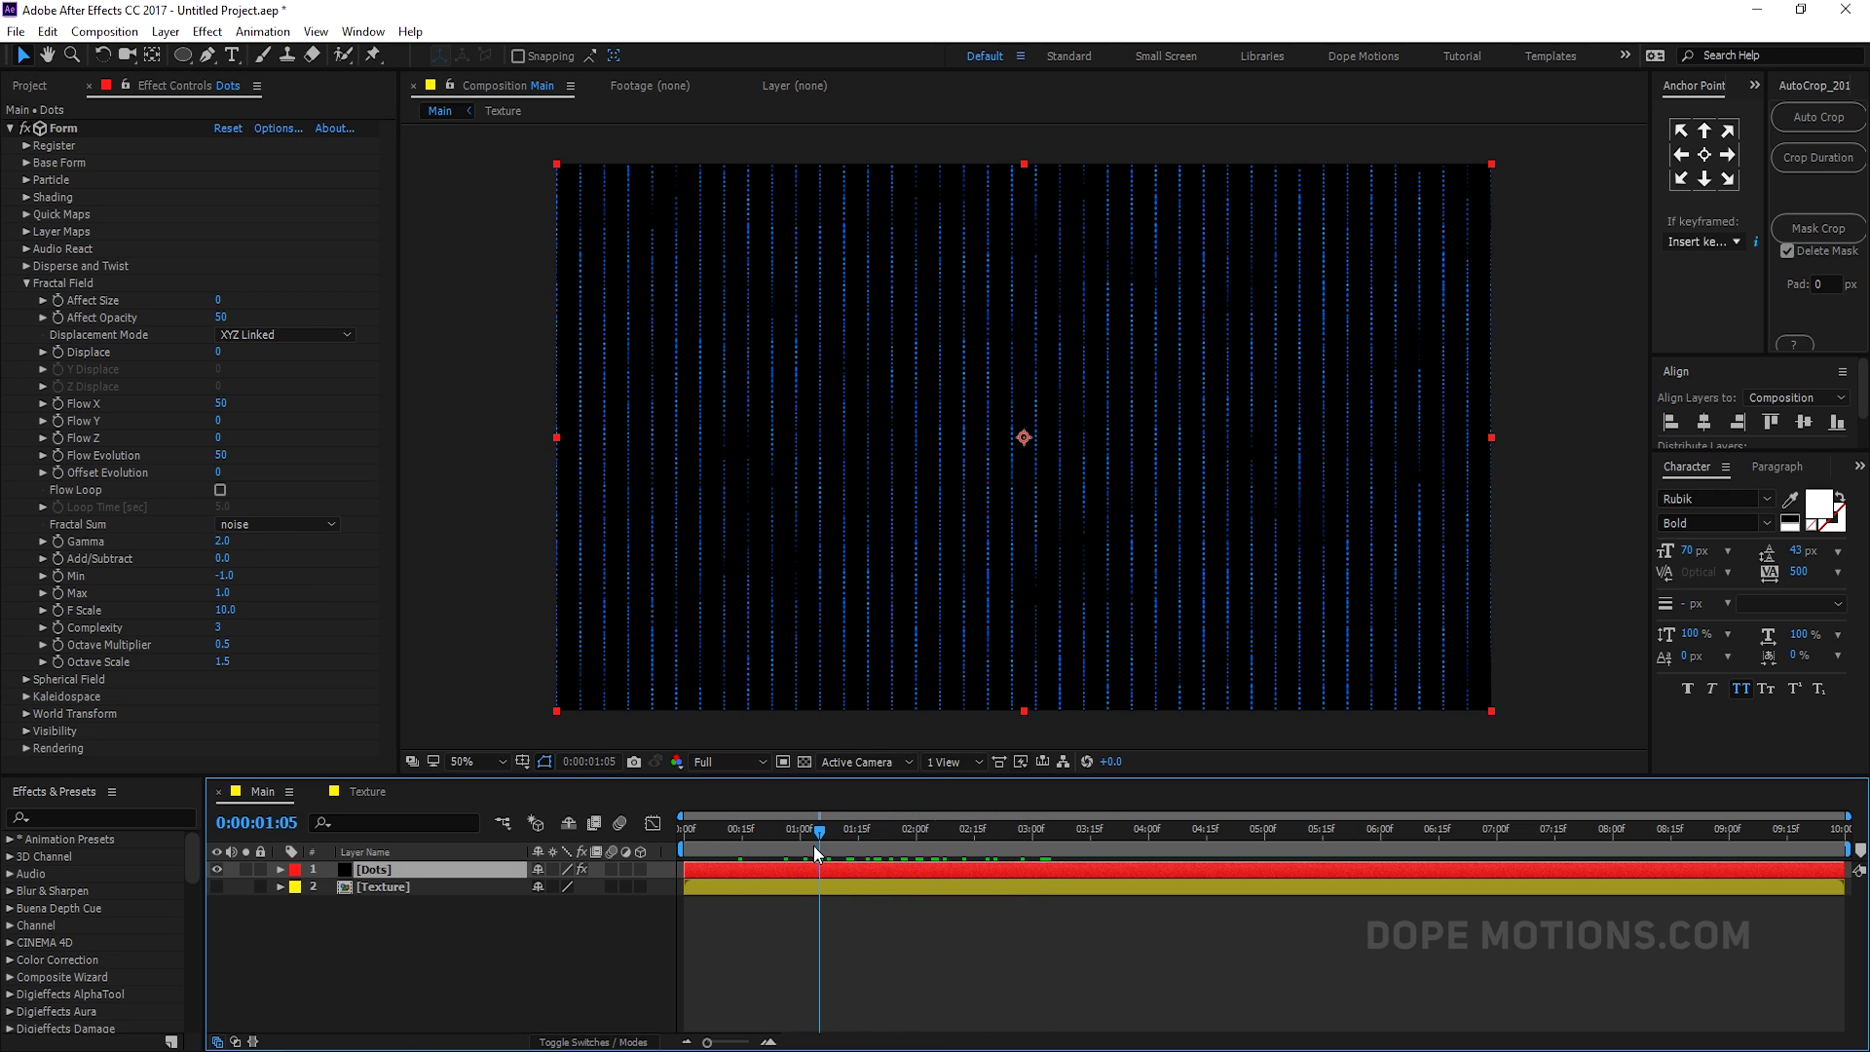
{"action": "left_click", "coordinate": [223, 541]}
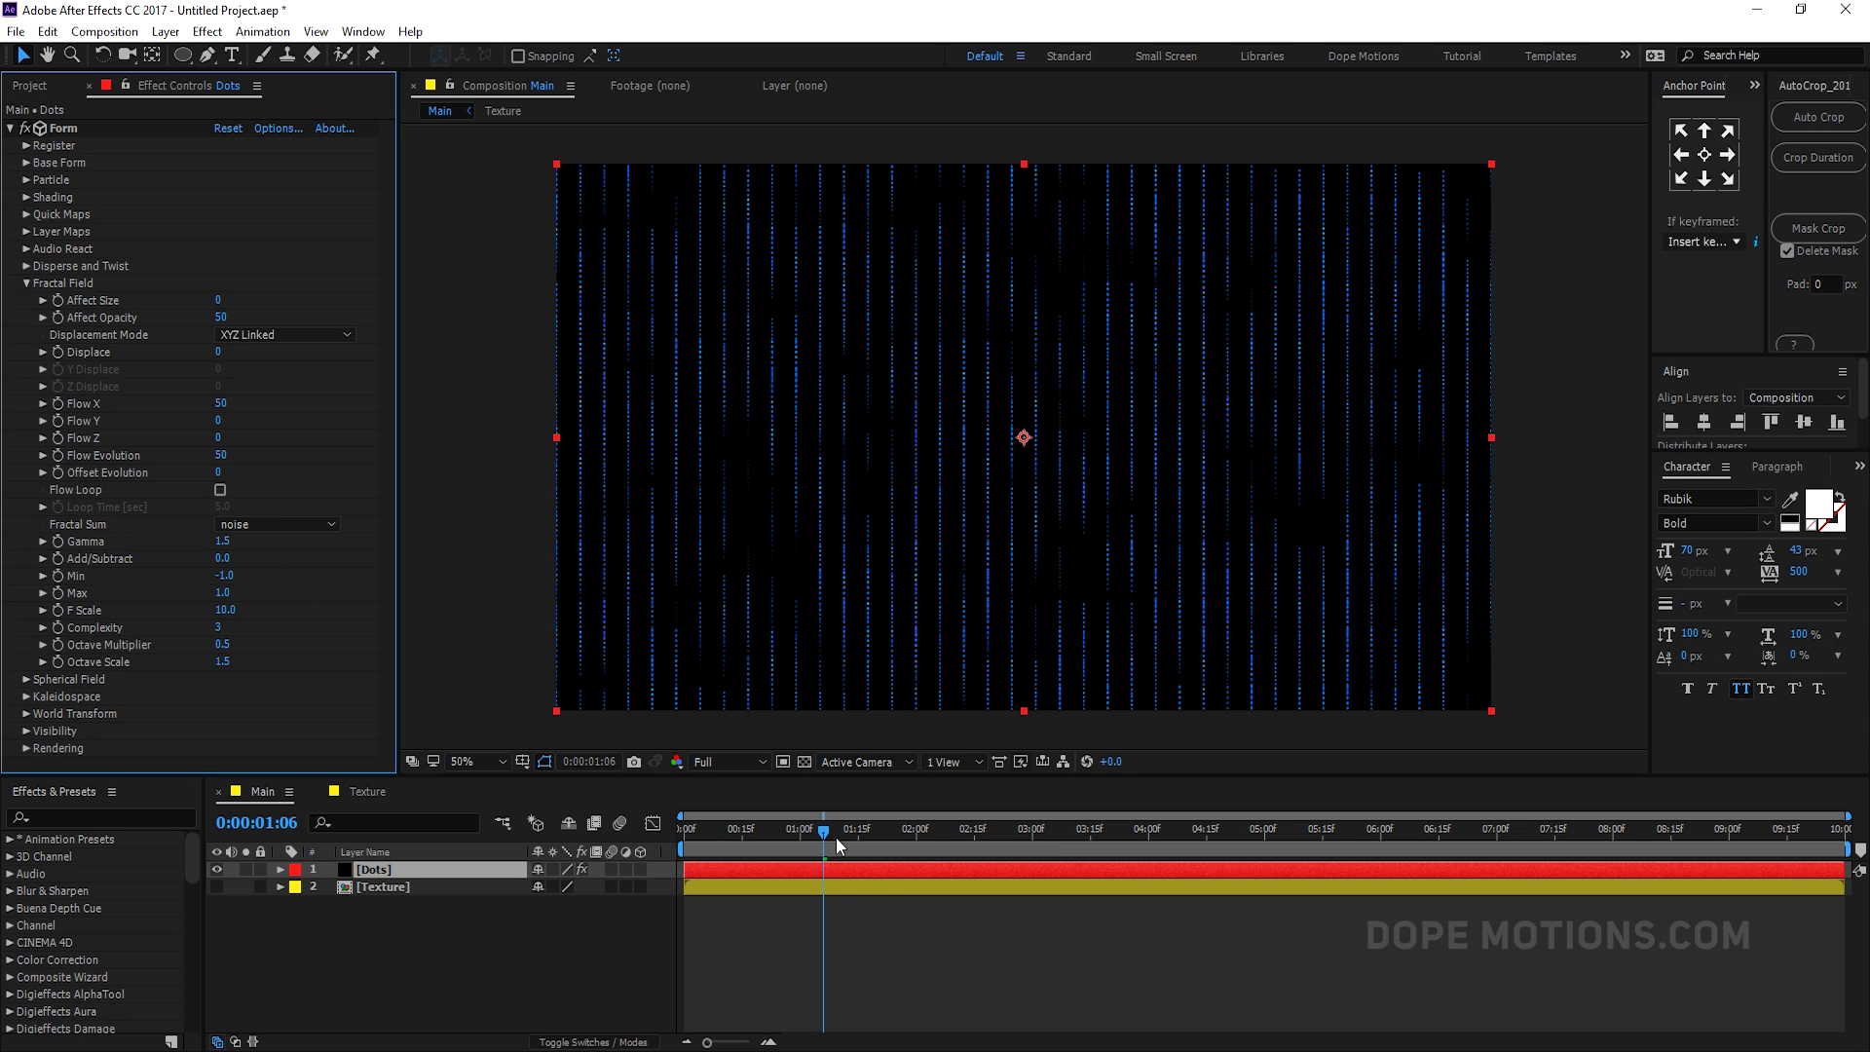
{"action": "mouse_move", "coordinate": [836, 838]}
{"action": "left_mouse_down"}
{"action": "mouse_move", "coordinate": [956, 844]}
{"action": "mouse_move", "coordinate": [821, 846]}
{"action": "left_mouse_up"}
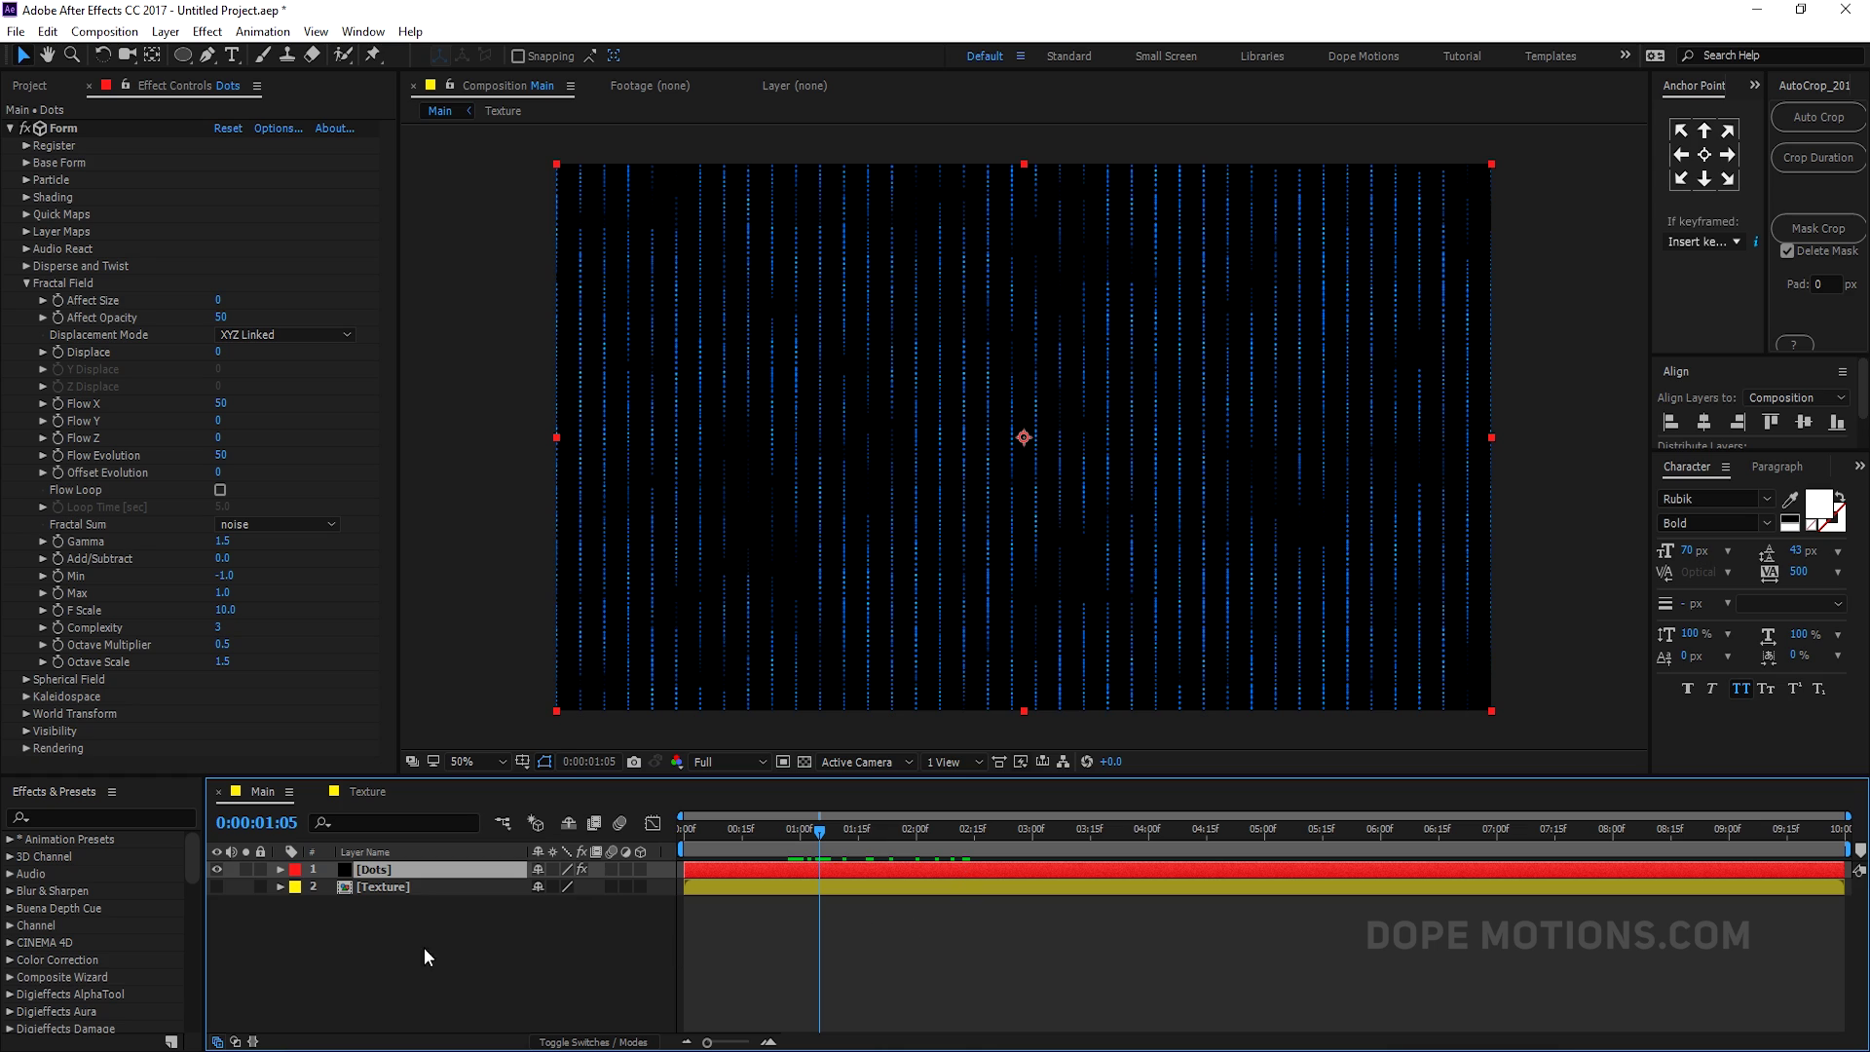
- Add a new adjustment layer above Dots and name it K
{"action": "right_click", "coordinate": [388, 947]}
{"action": "mouse_move", "coordinate": [517, 727]}
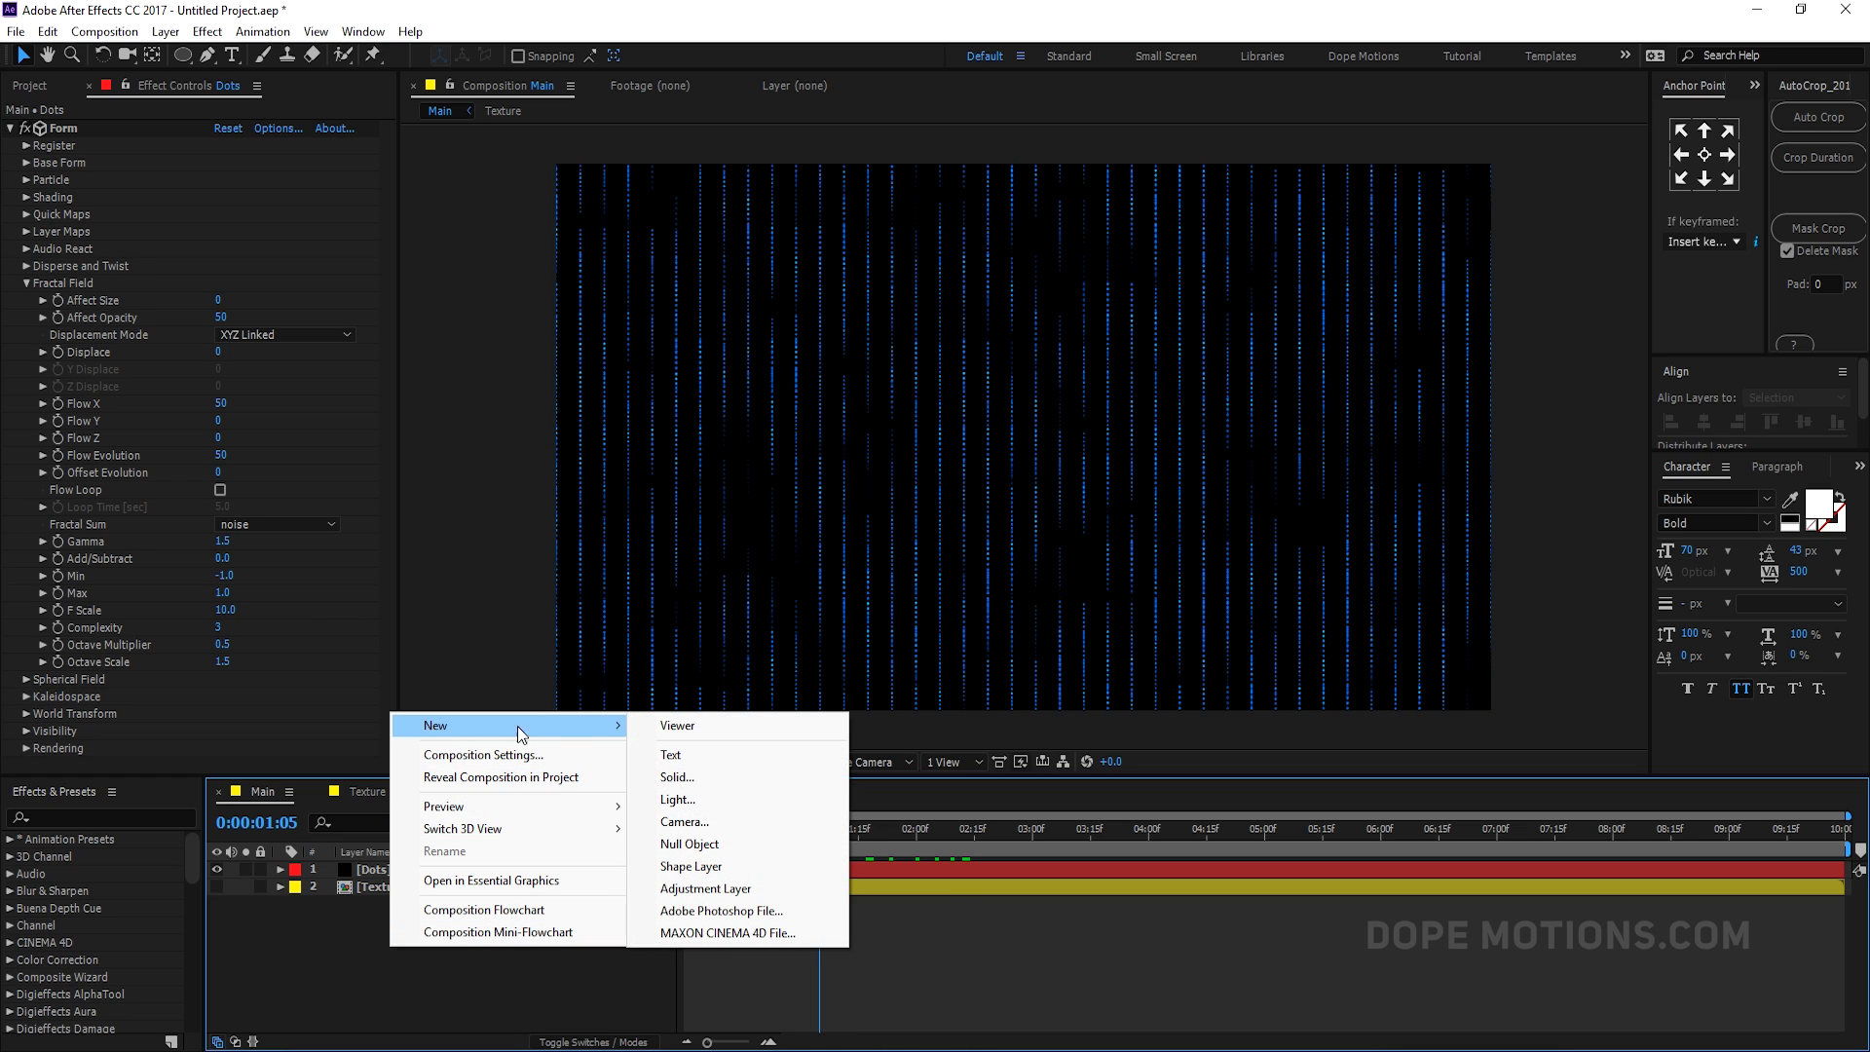
{"action": "left_click", "coordinate": [694, 891]}
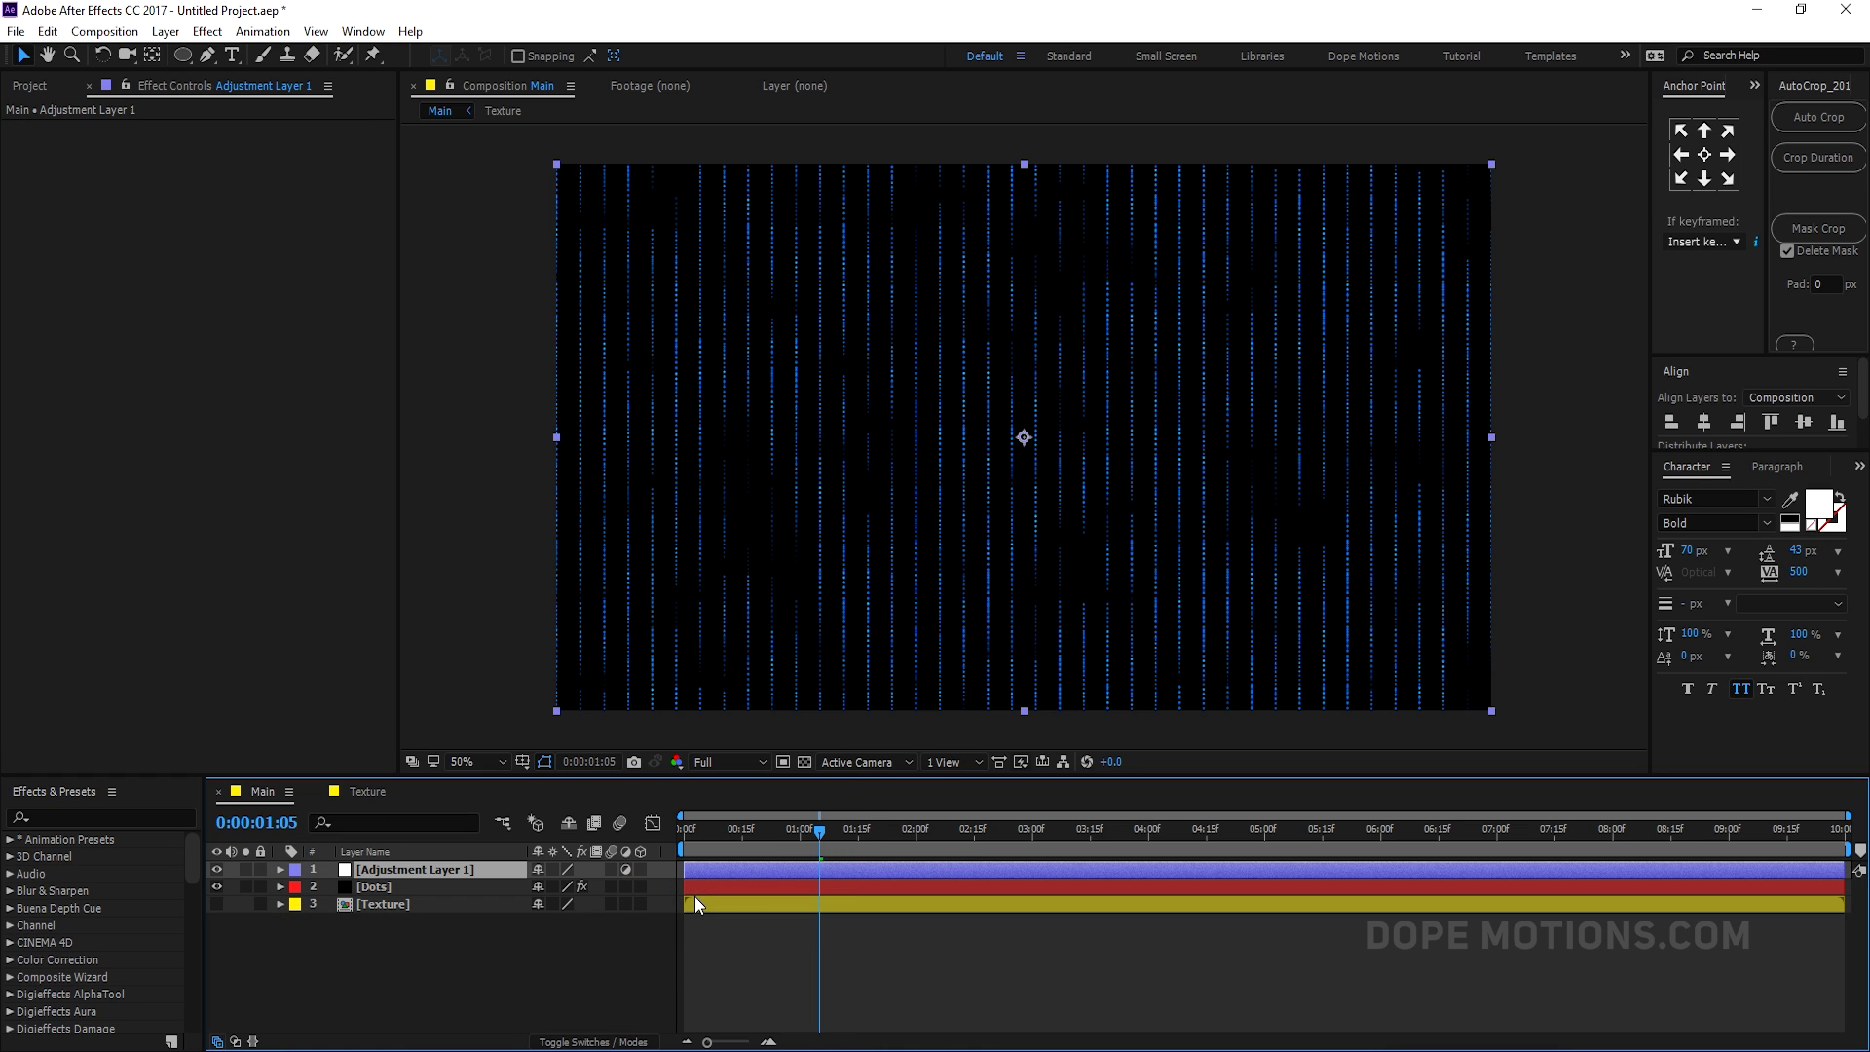
{"action": "key", "text": "Return"}
{"action": "type", "text": "K"}
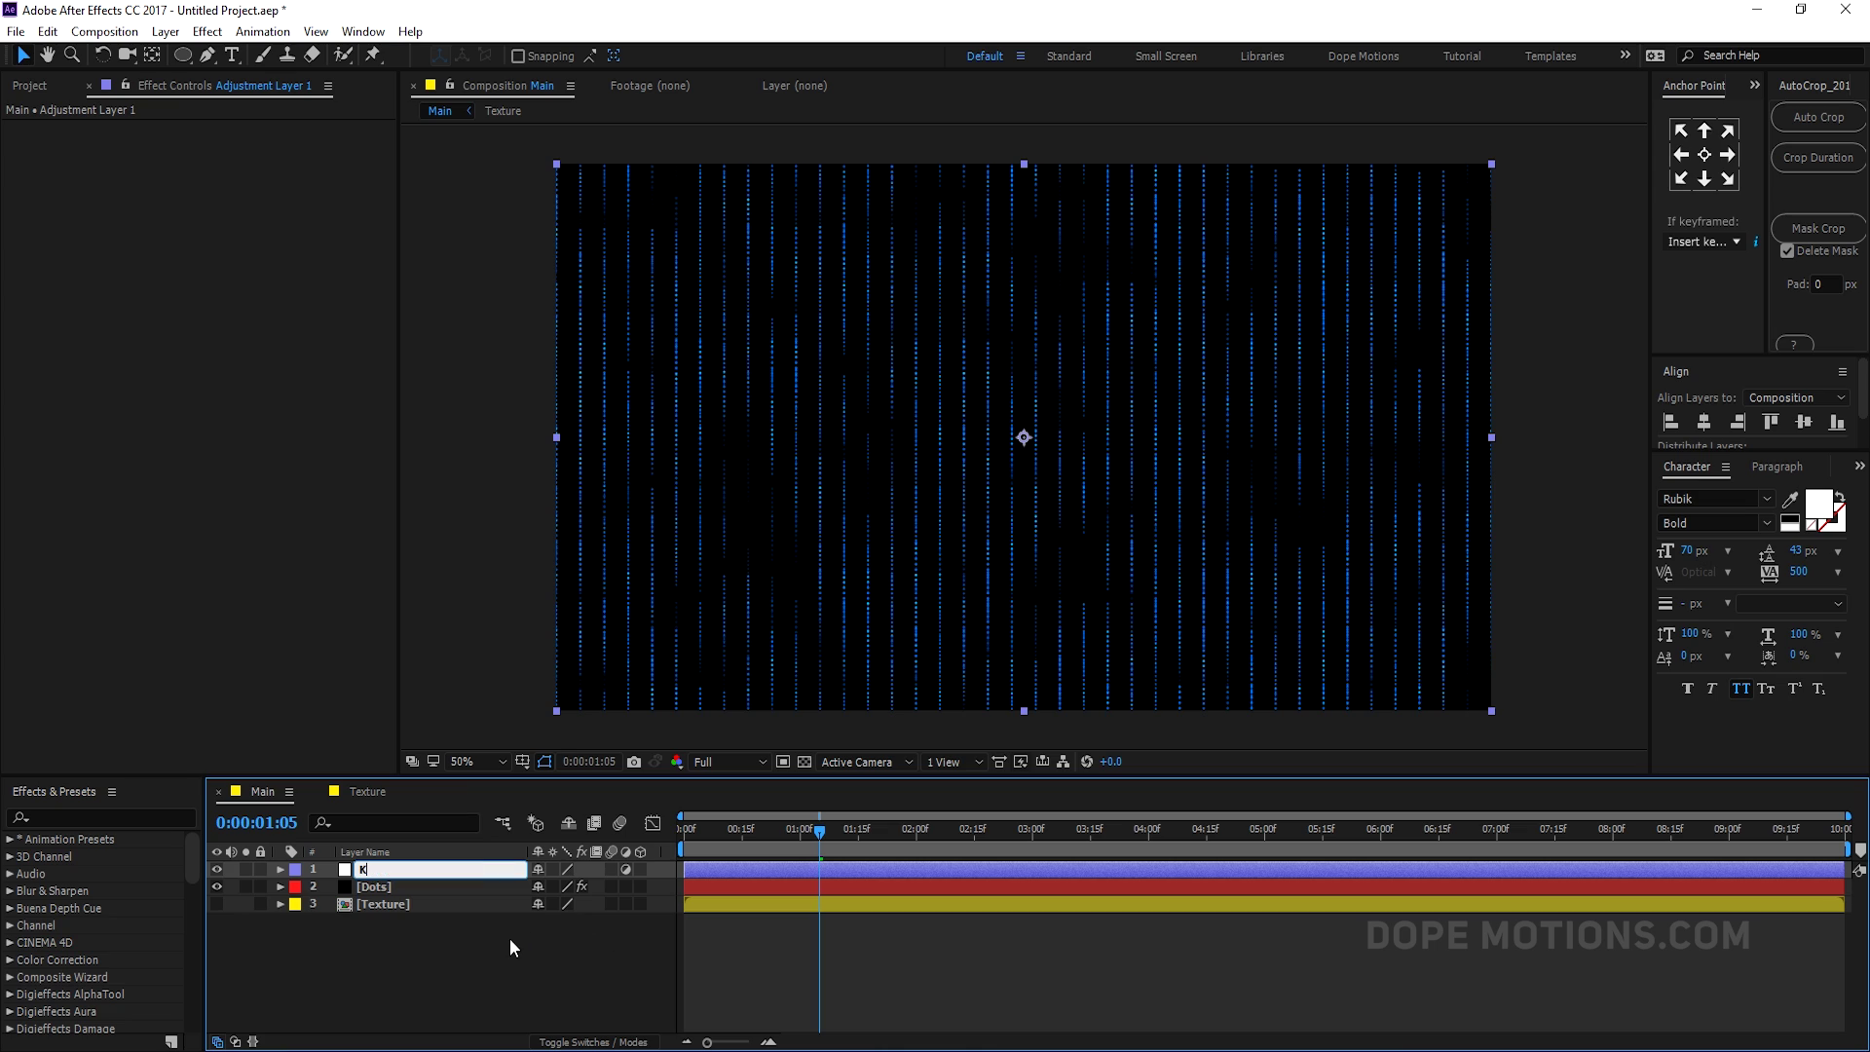
{"action": "left_click", "coordinate": [511, 938]}
- Apply CC Kaleida to layer K via quick search and preview the kaleidoscope
{"action": "left_click", "coordinate": [413, 867]}
{"action": "key", "text": "ctrl+space"}
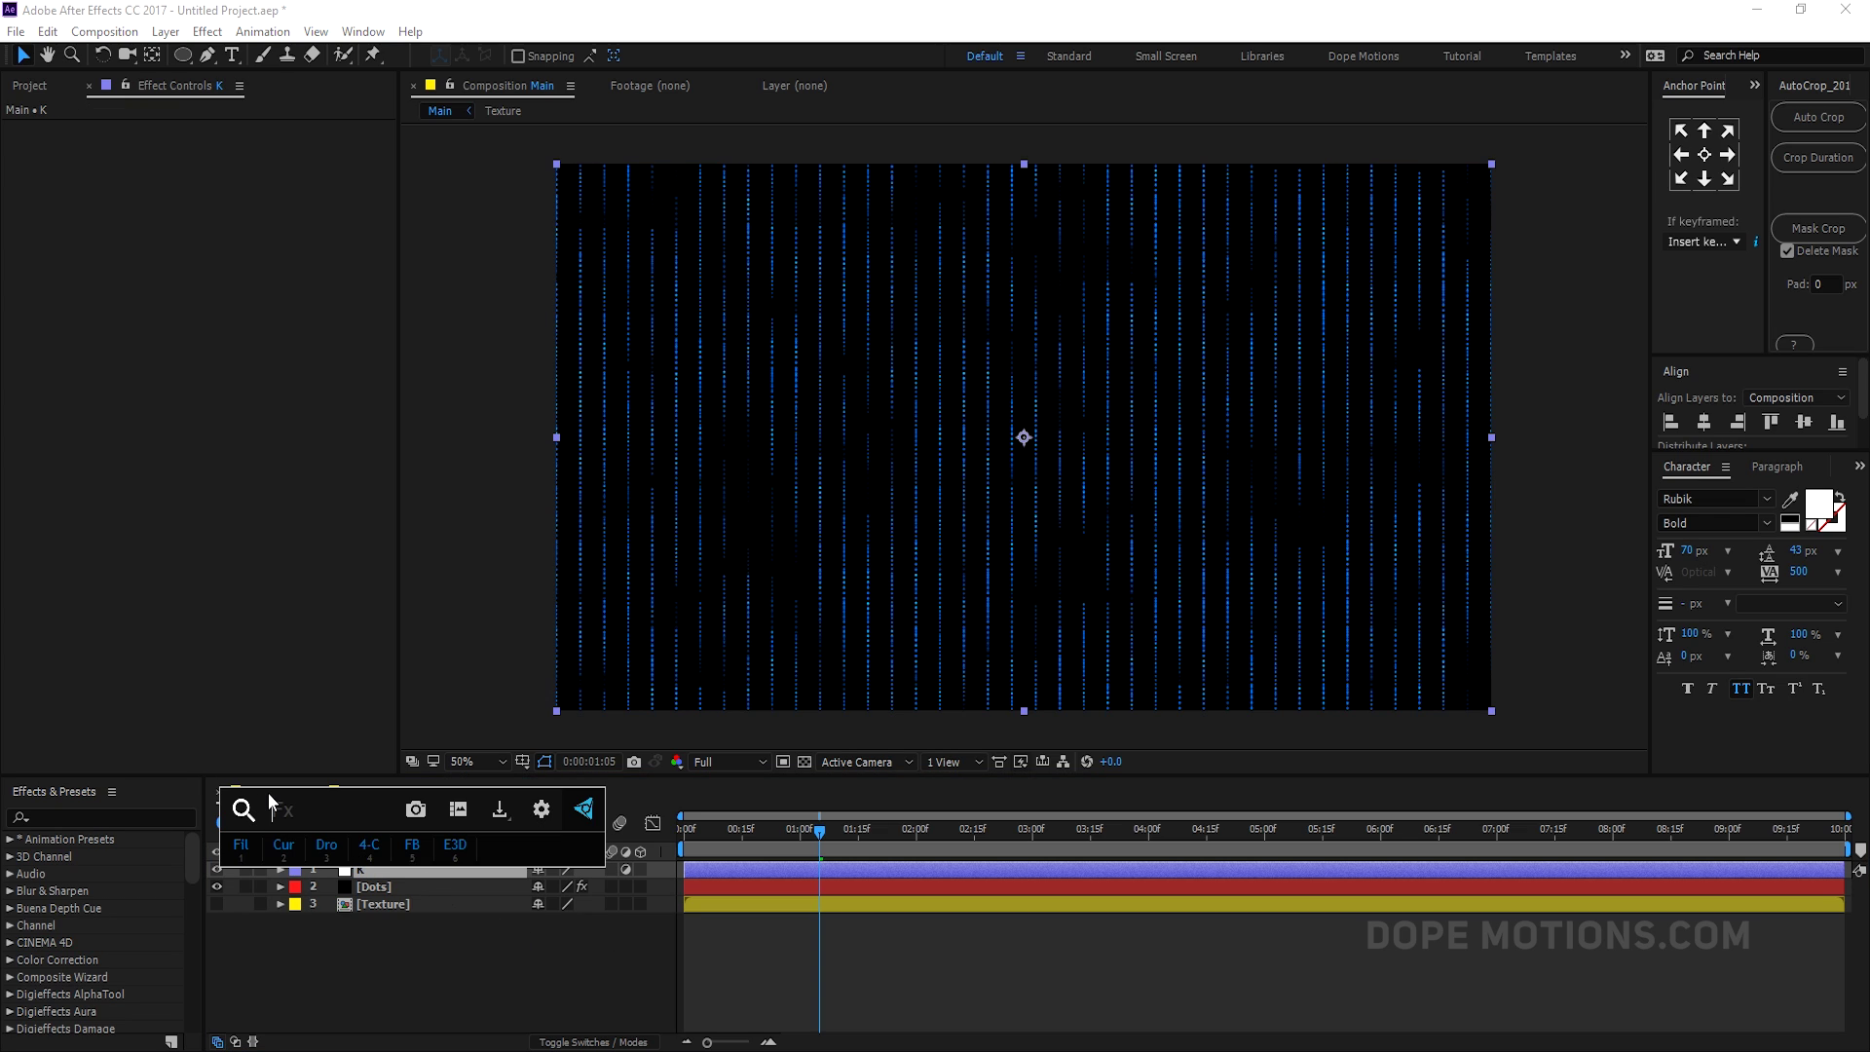
{"action": "type", "text": "cc"}
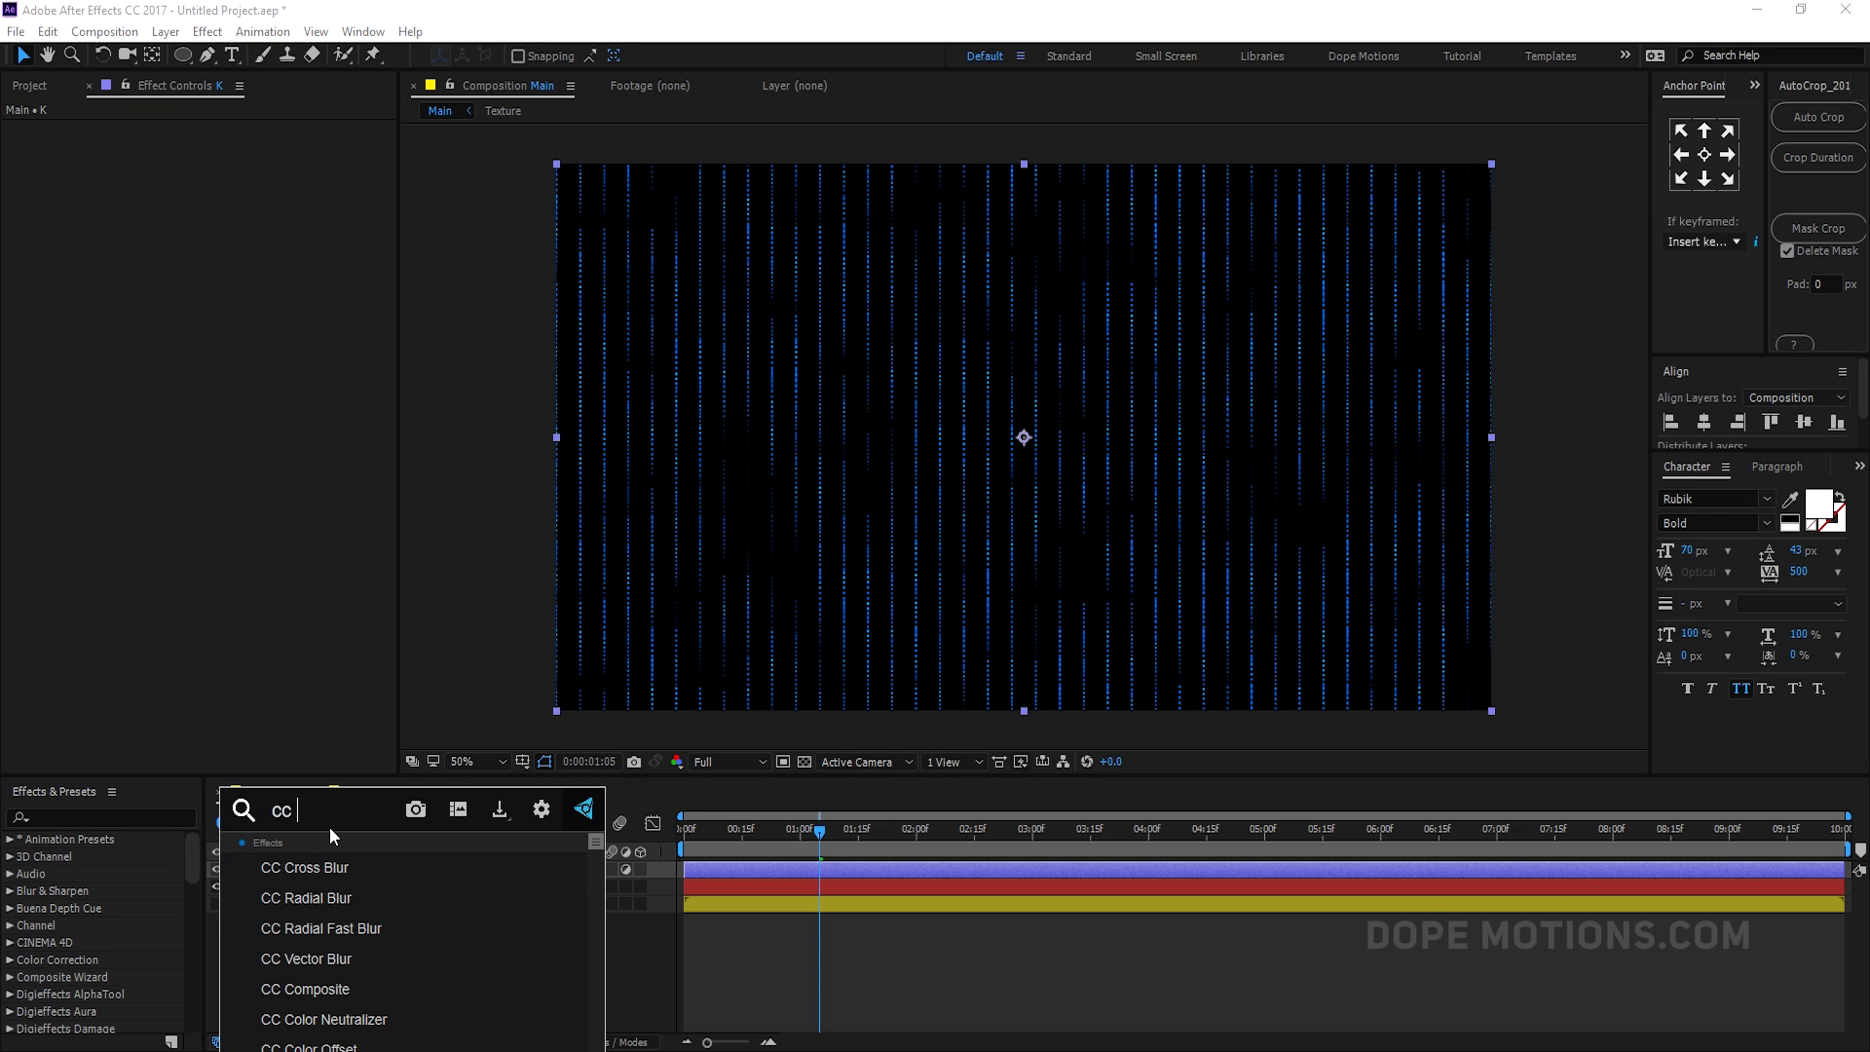
{"action": "type", "text": " k"}
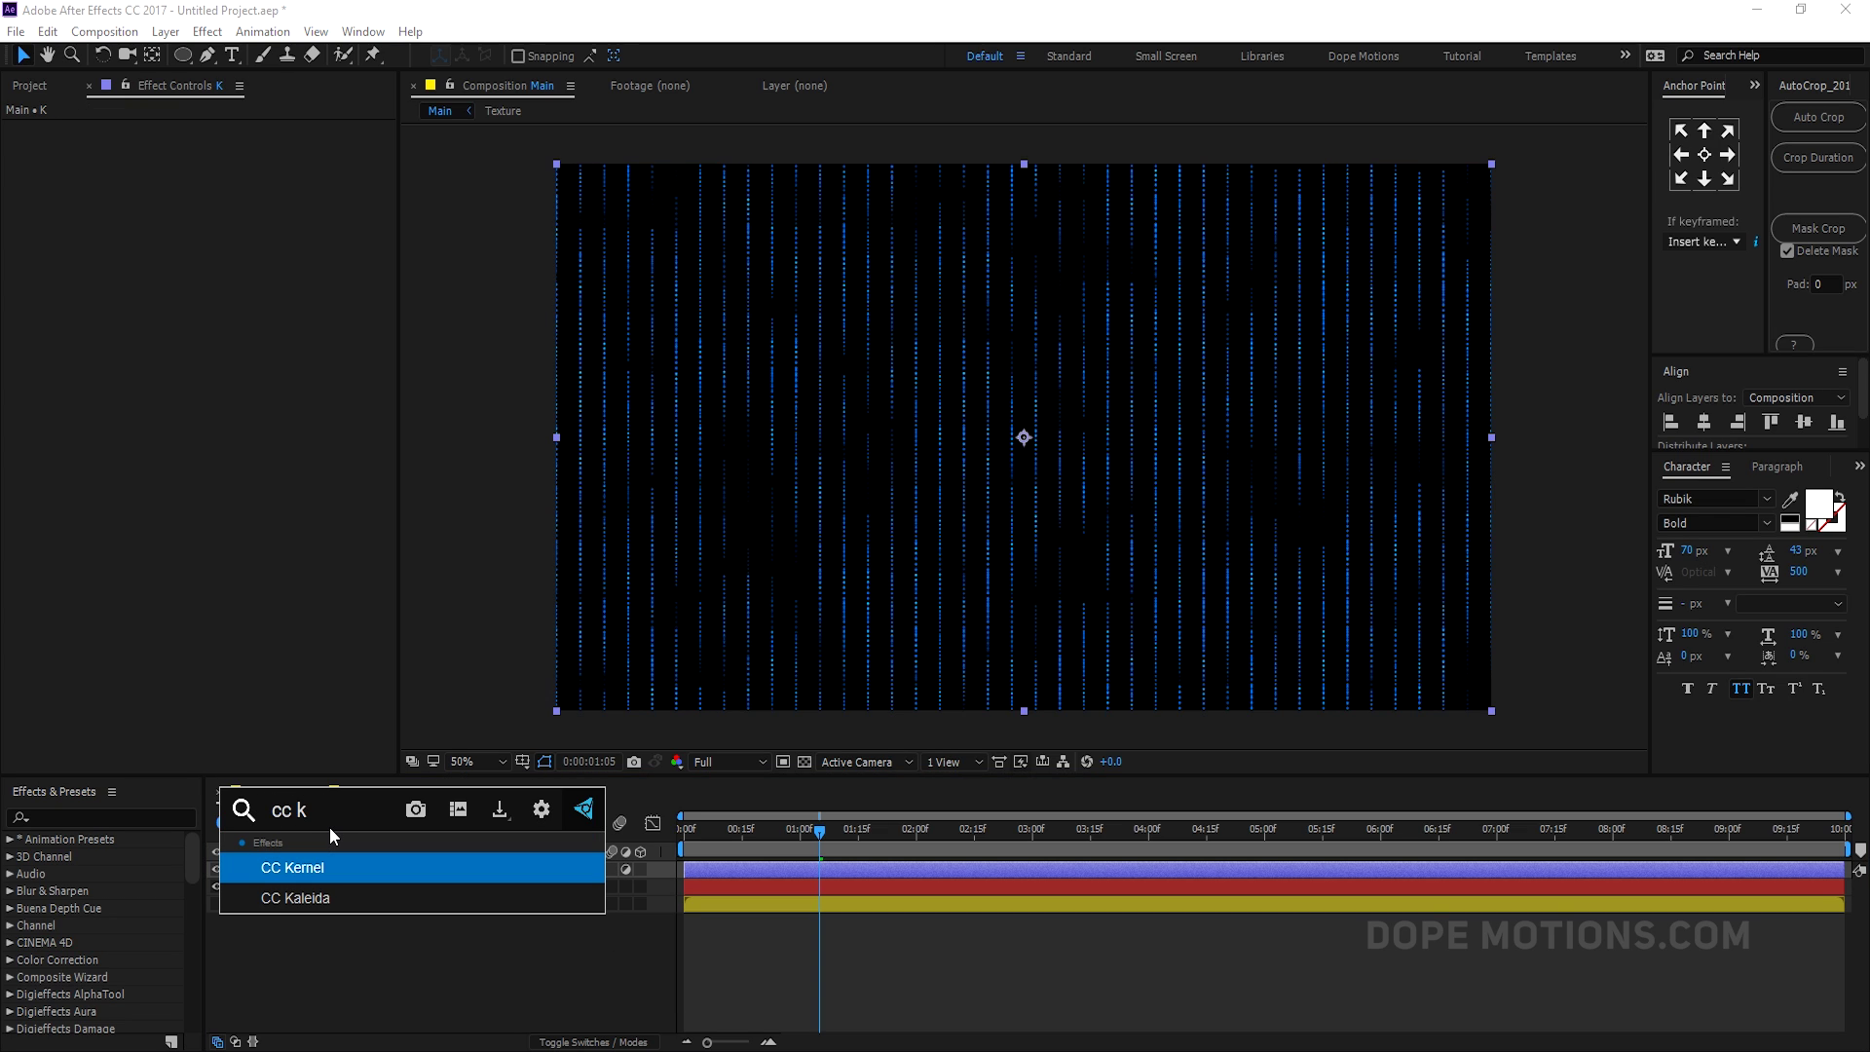
{"action": "left_click", "coordinate": [316, 896]}
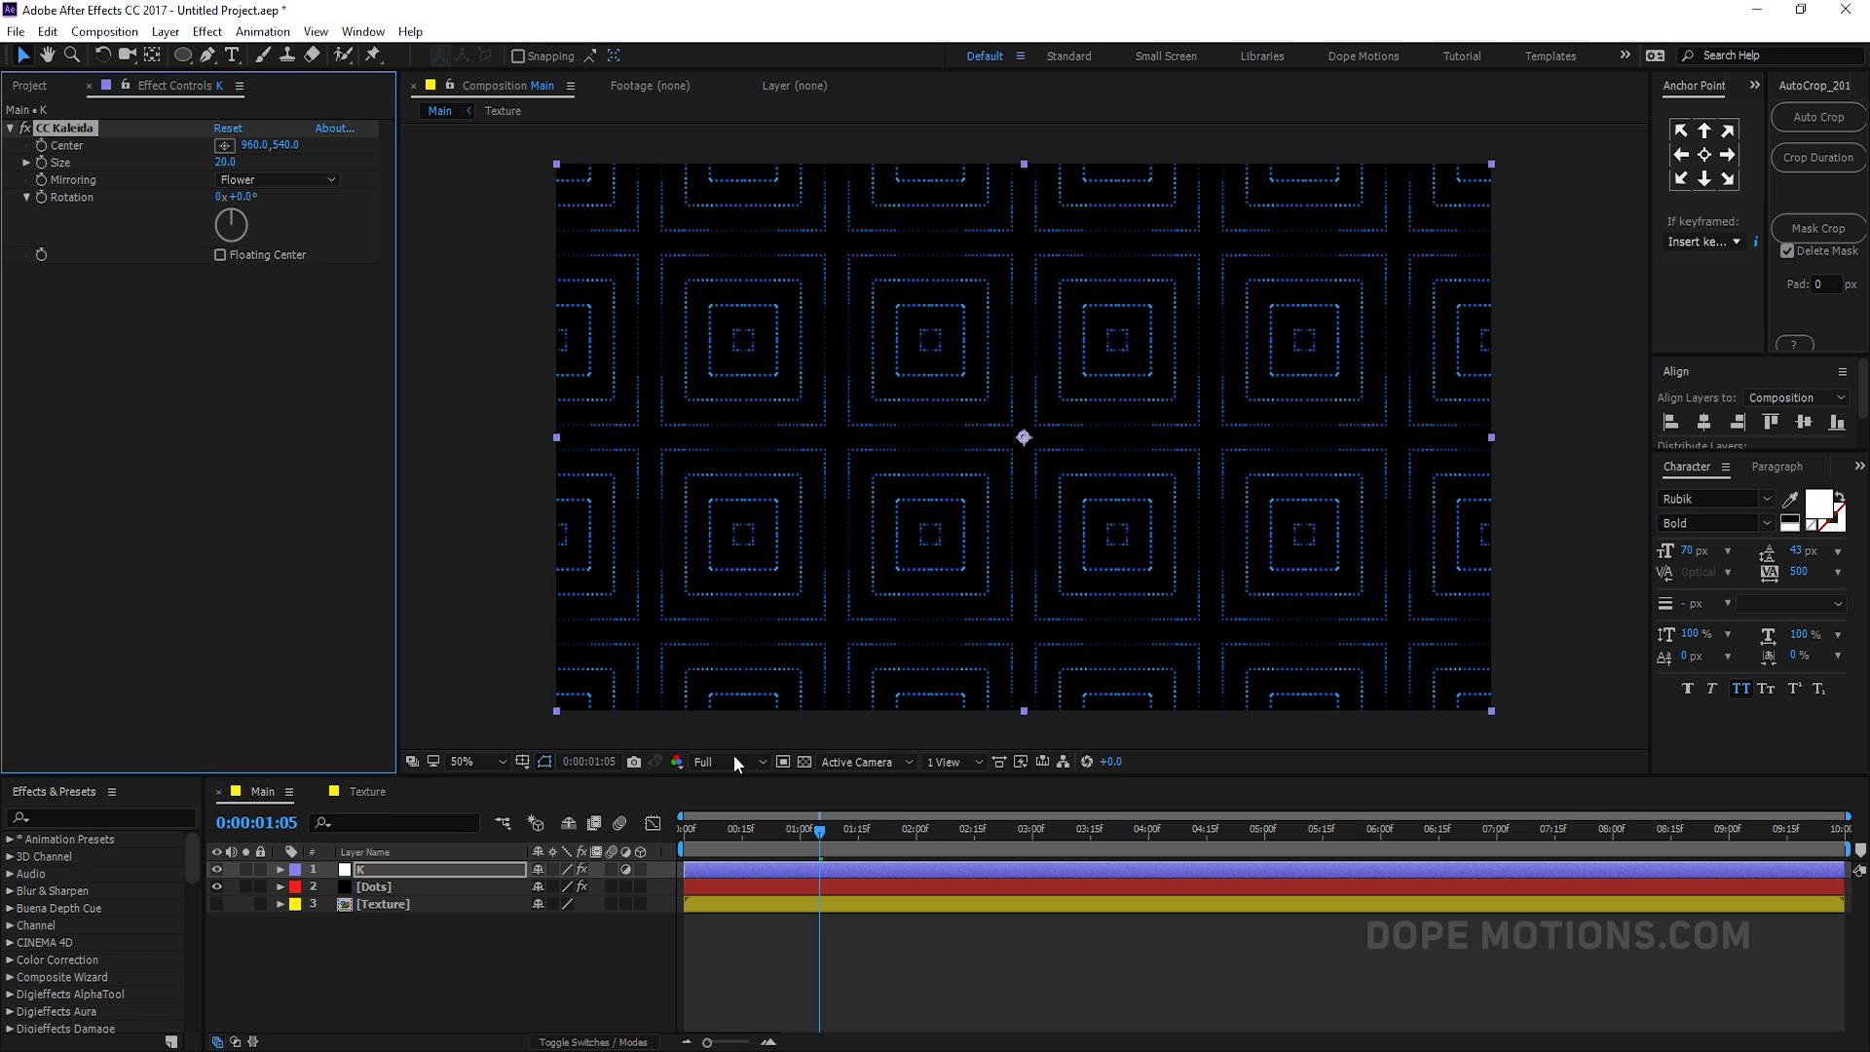
{"action": "left_click_drag", "start_coordinate": [820, 836], "coordinate": [868, 846]}
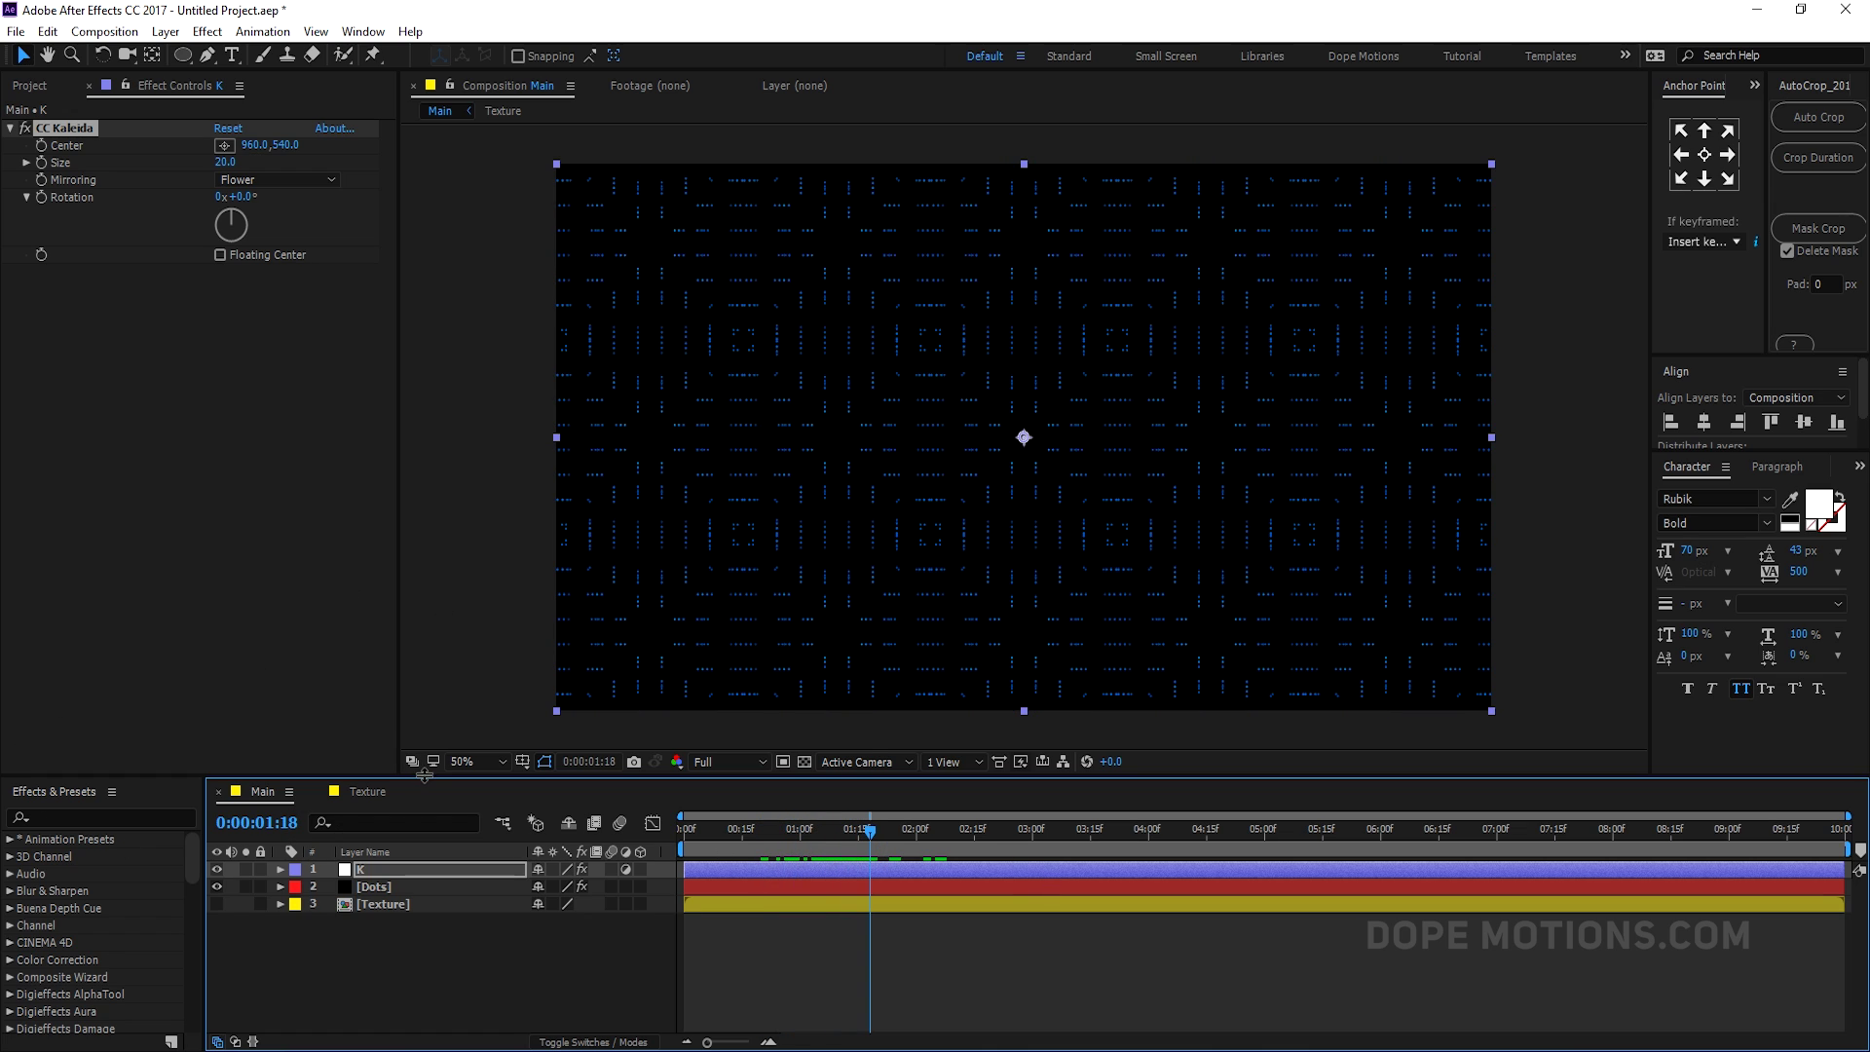
{"action": "mouse_move", "coordinate": [783, 856]}
{"action": "left_mouse_down"}
{"action": "mouse_move", "coordinate": [748, 854]}
{"action": "mouse_move", "coordinate": [796, 854]}
{"action": "left_mouse_up"}
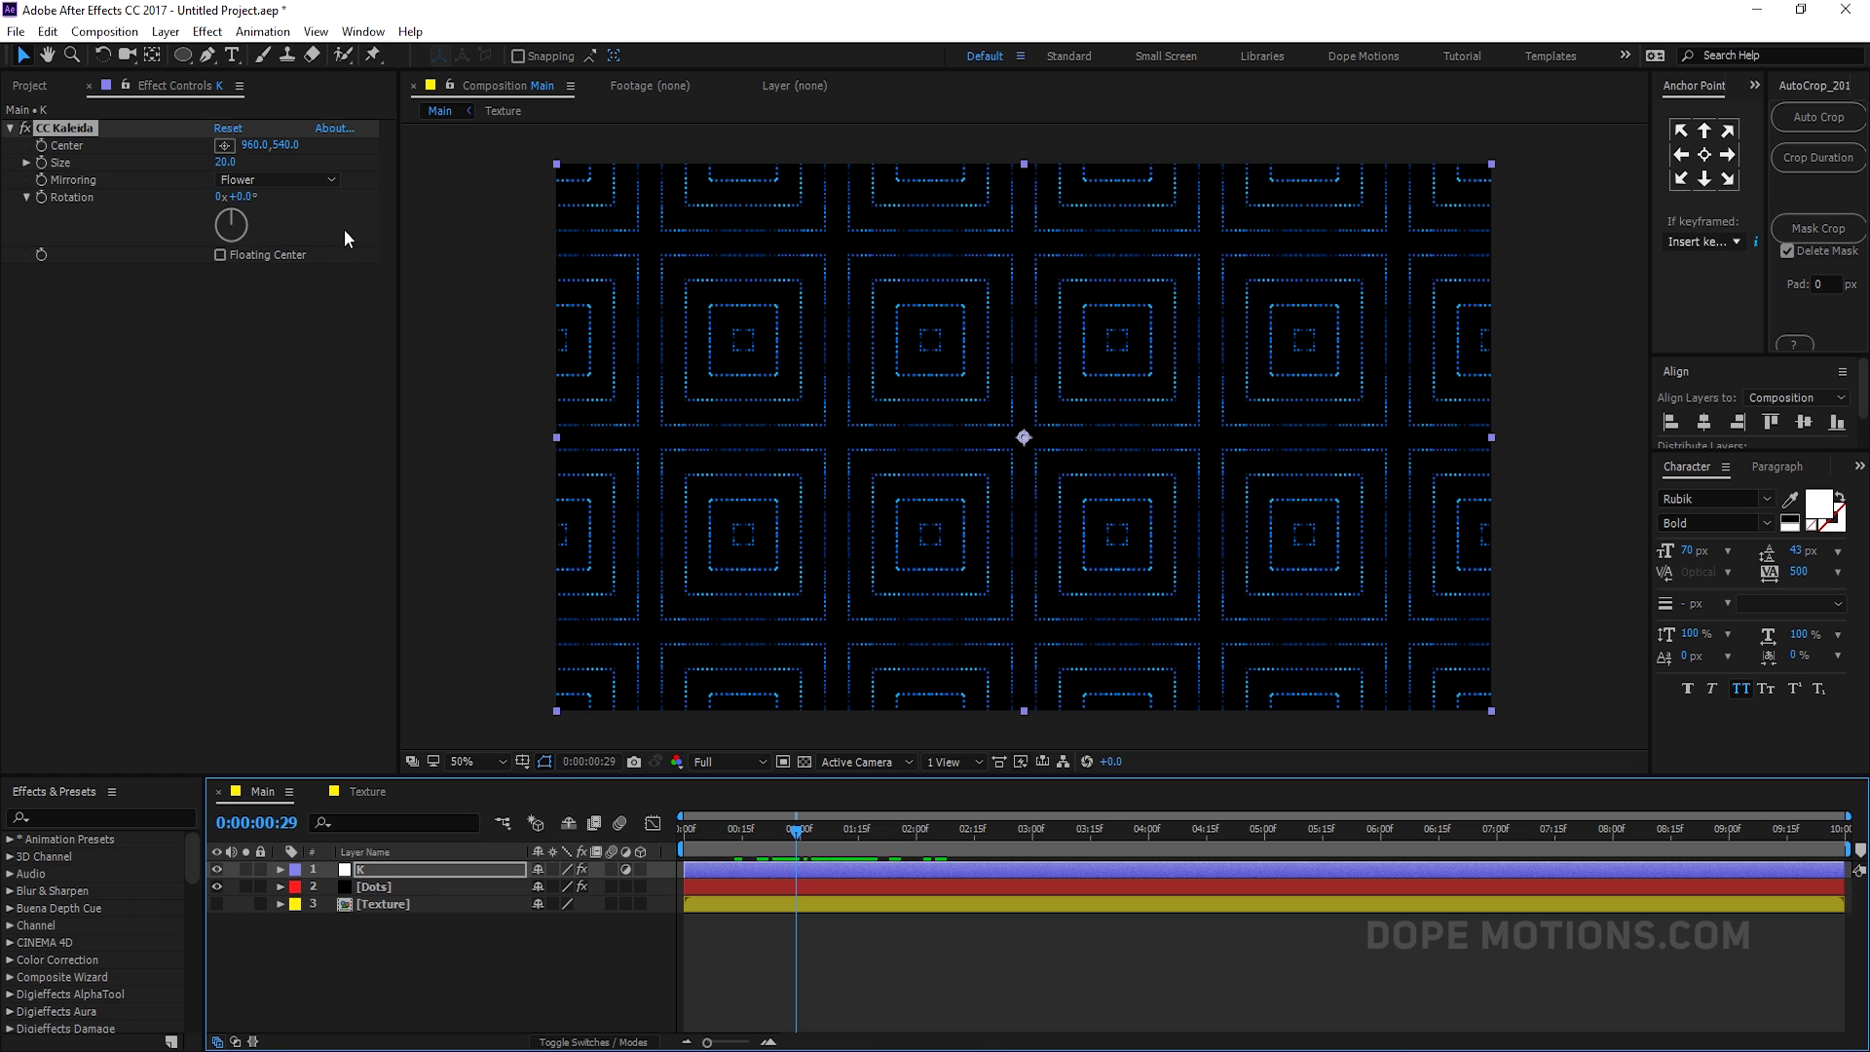
- Set CC Kaleida Mirroring to Unfold and Rotation to 135°, previewing the diamond pattern
{"action": "left_click", "coordinate": [312, 179]}
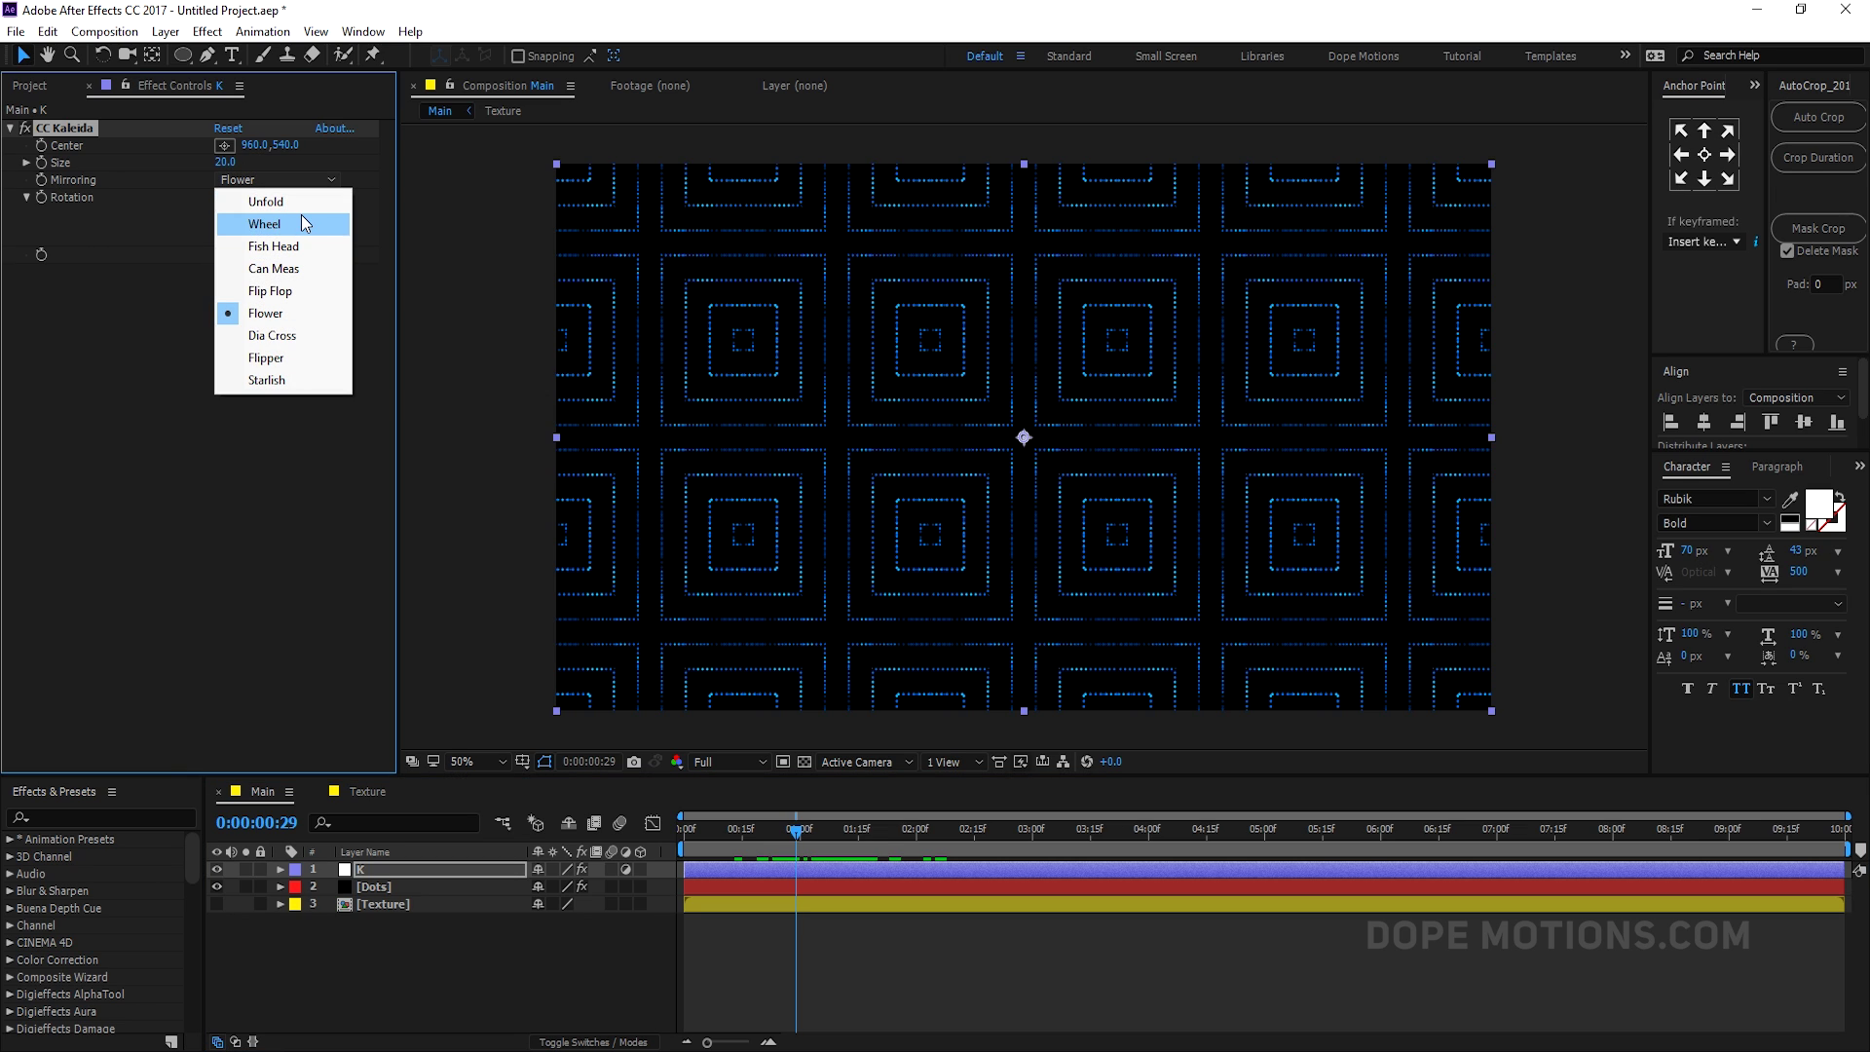
{"action": "left_click", "coordinate": [280, 201]}
{"action": "left_click", "coordinate": [282, 181]}
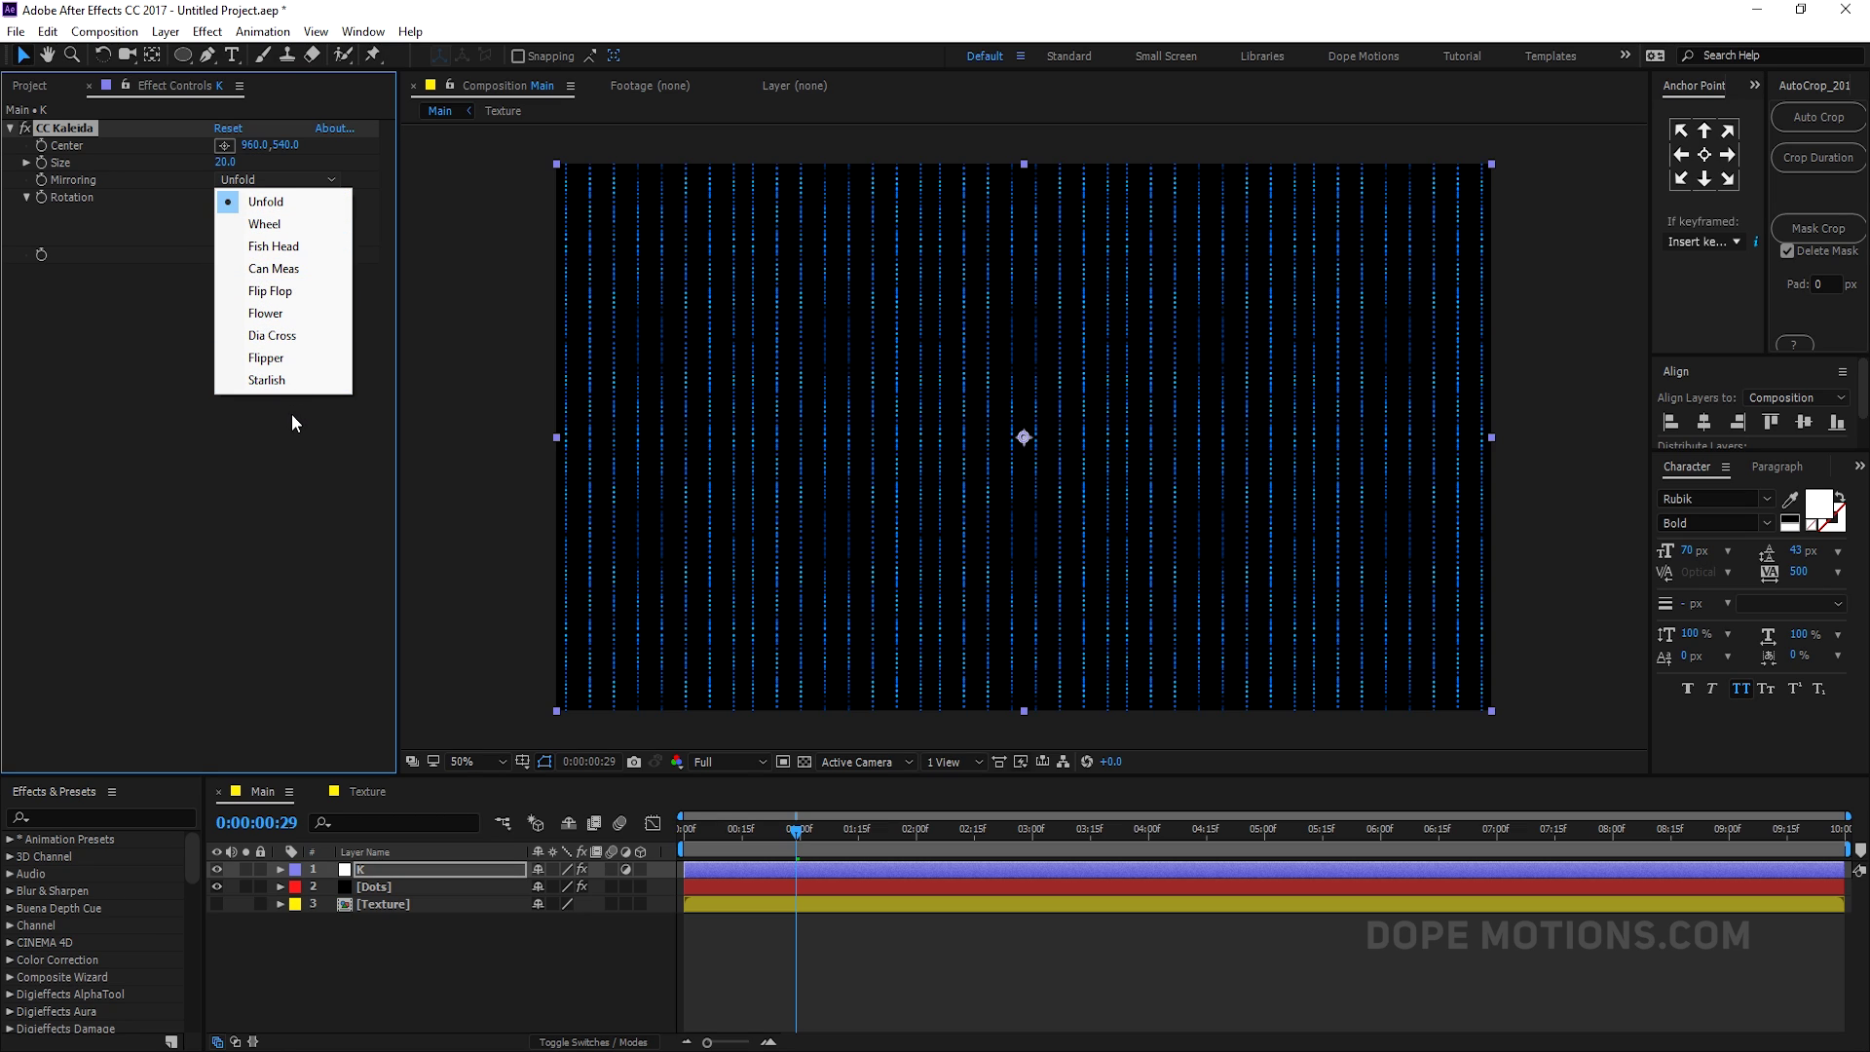
{"action": "left_click", "coordinate": [255, 478]}
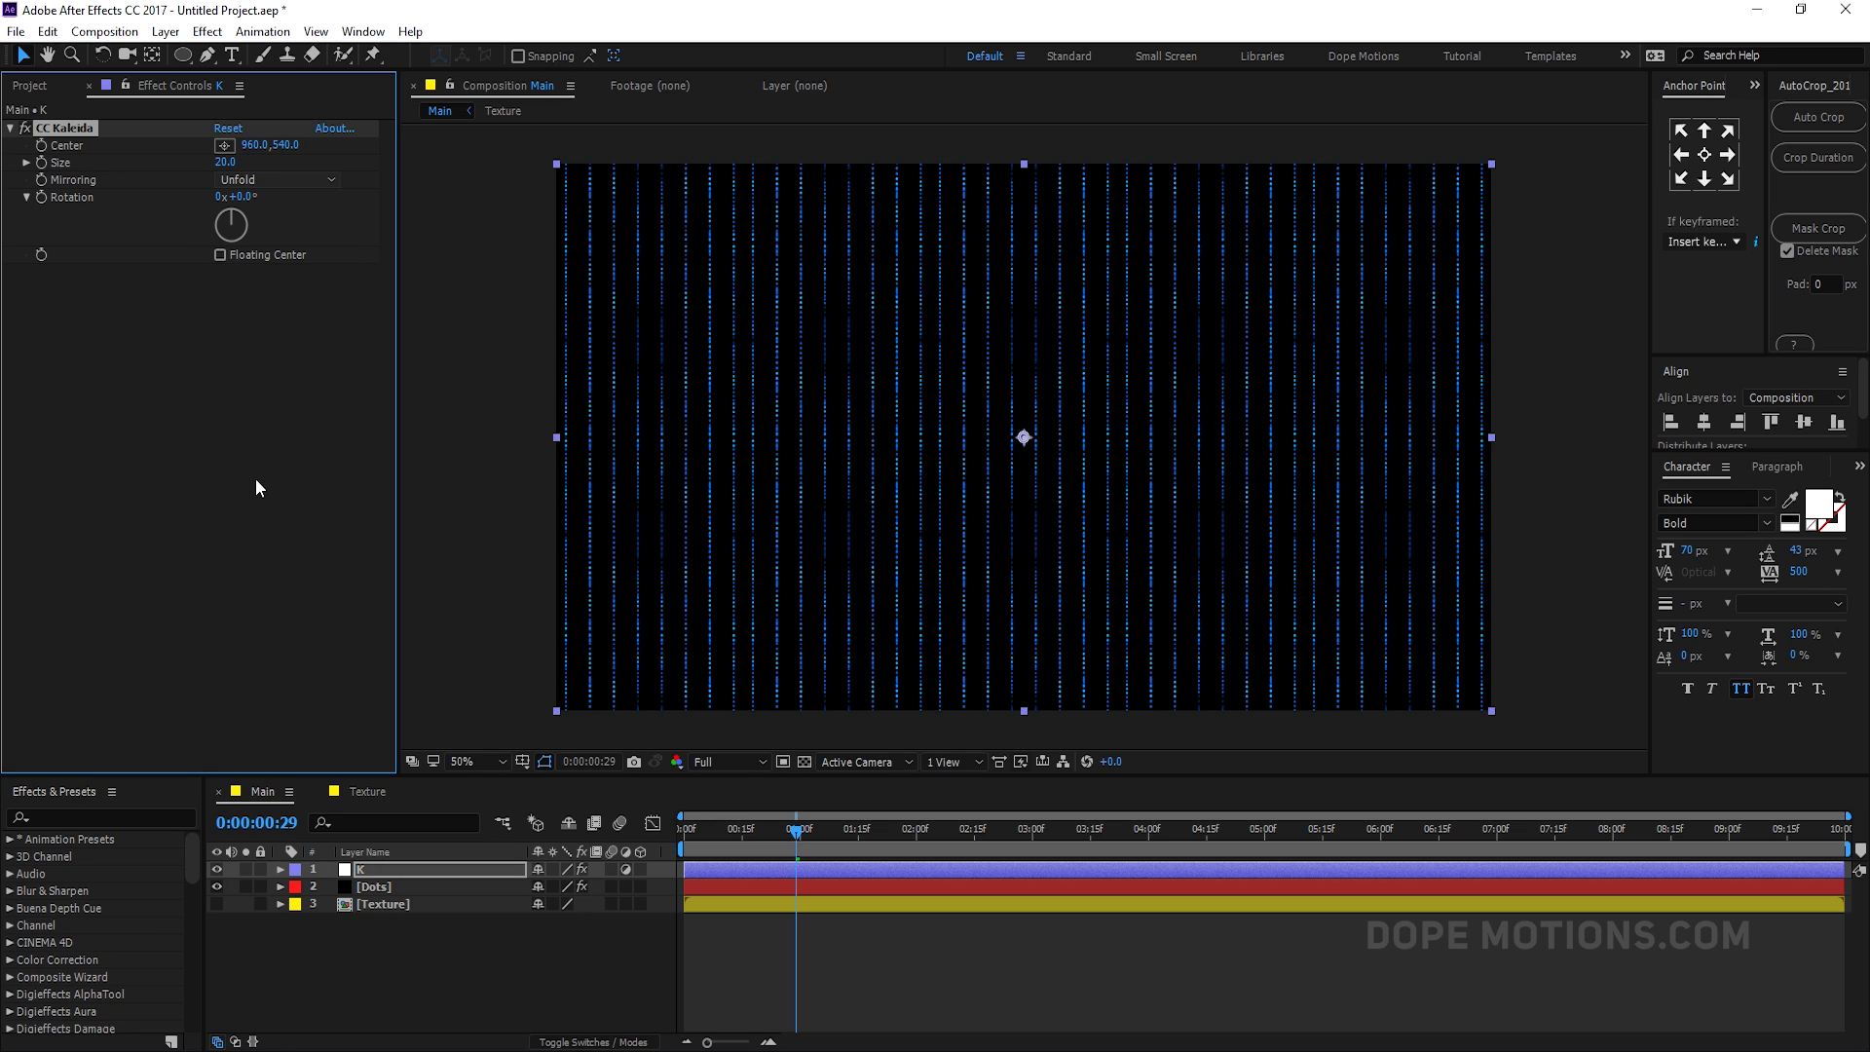
{"action": "left_click", "coordinate": [244, 197]}
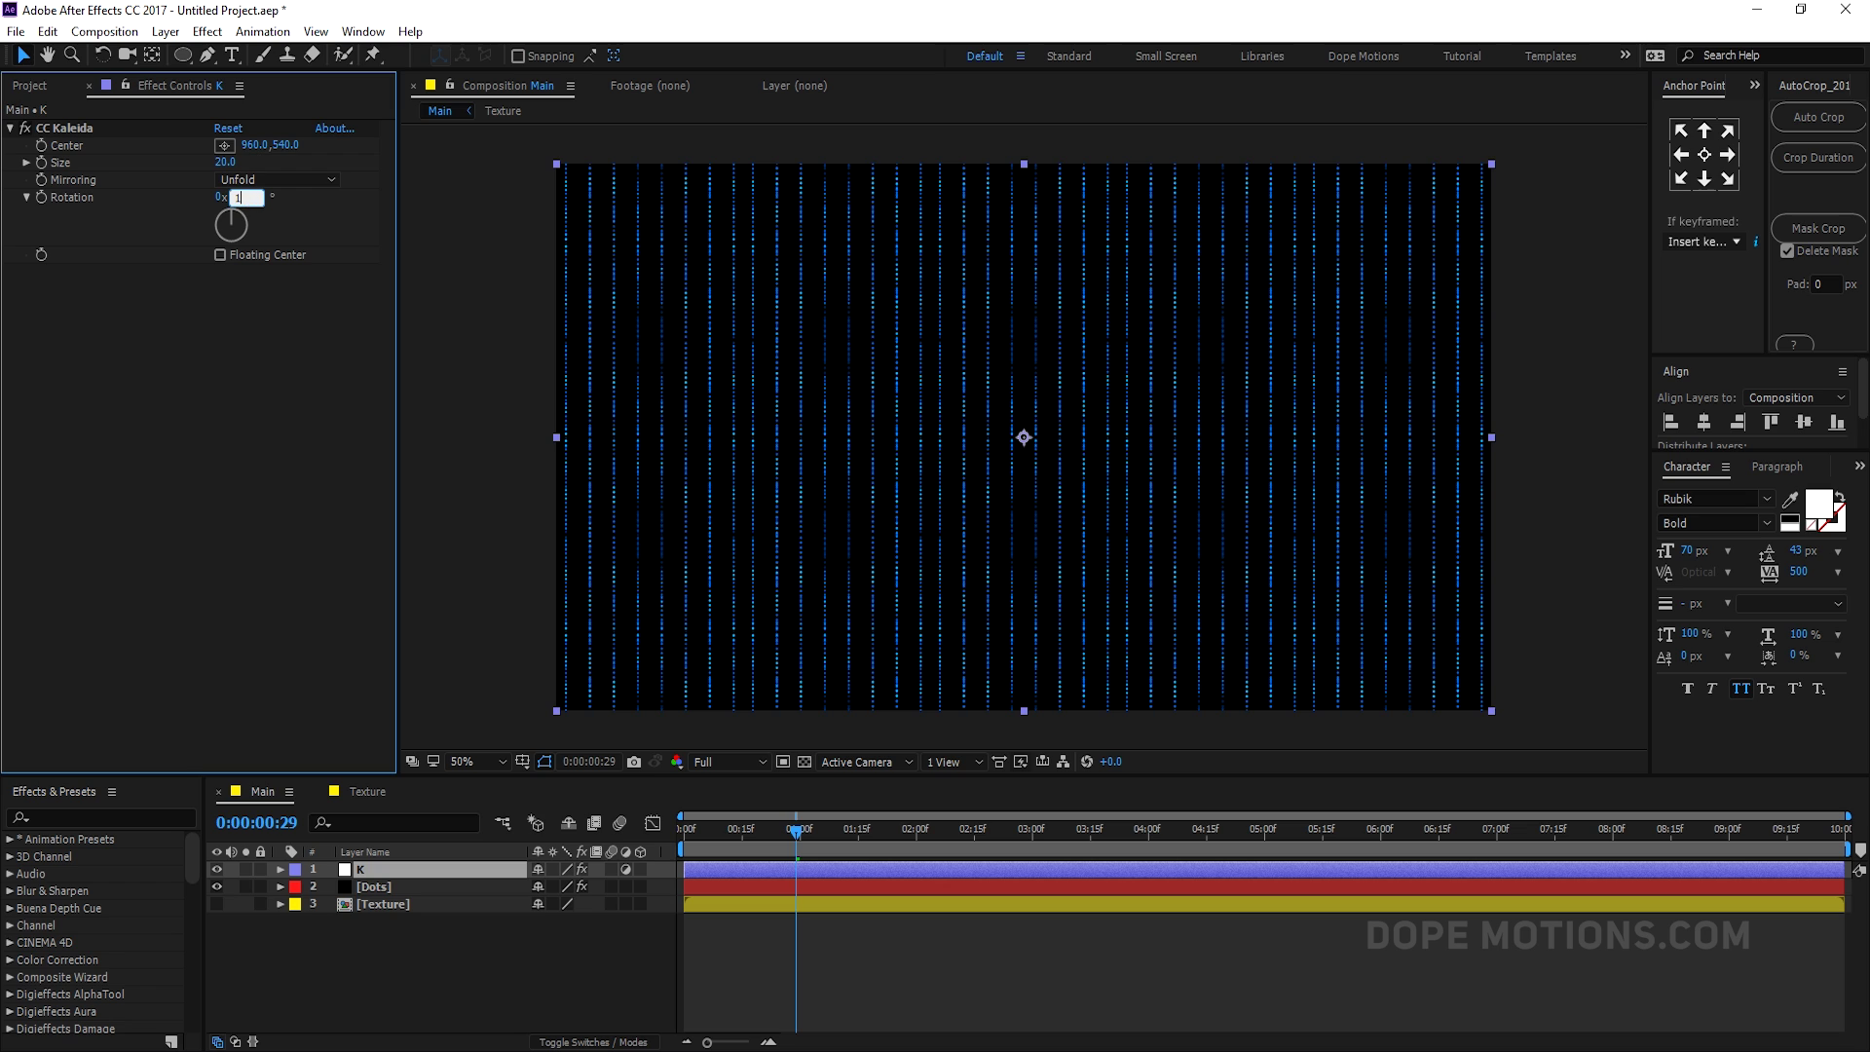
{"action": "type", "text": "135"}
{"action": "key", "text": "Return"}
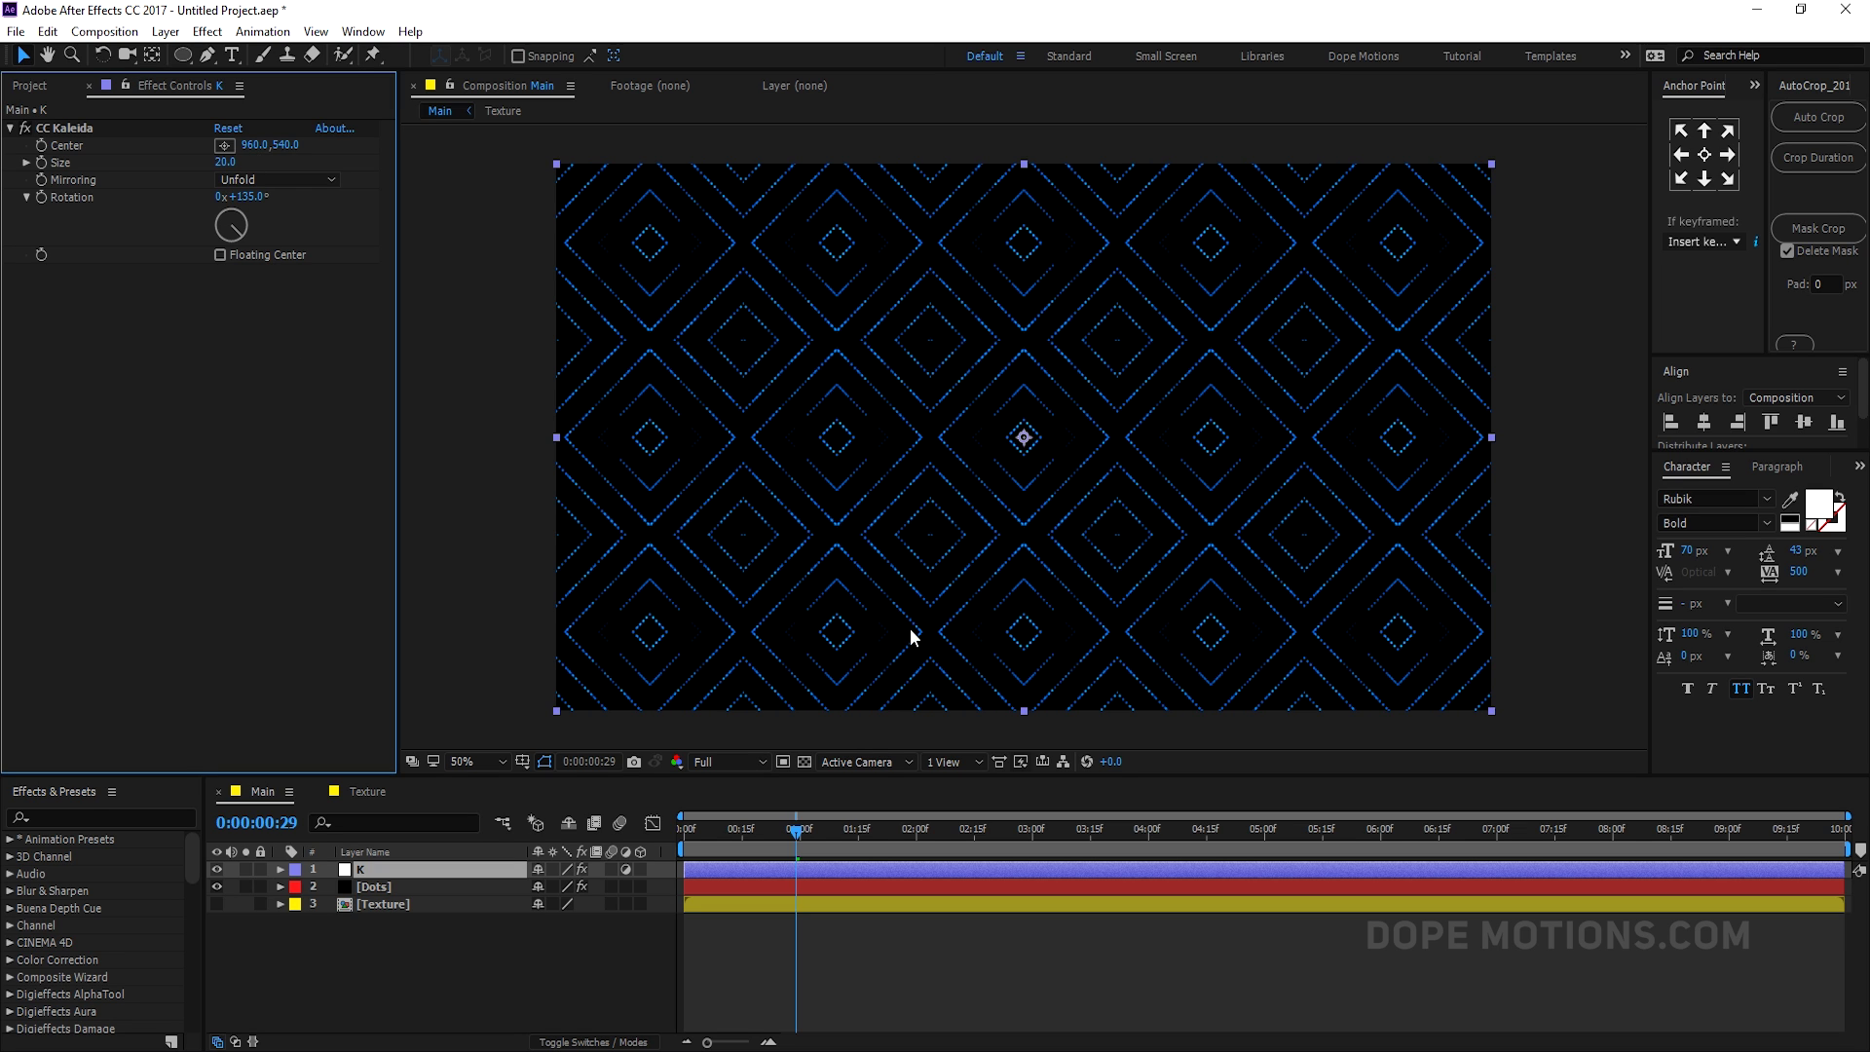
{"action": "left_click", "coordinate": [843, 833]}
{"action": "mouse_move", "coordinate": [857, 848]}
{"action": "left_mouse_down"}
{"action": "mouse_move", "coordinate": [960, 846]}
{"action": "mouse_move", "coordinate": [687, 857]}
{"action": "mouse_move", "coordinate": [972, 878]}
{"action": "mouse_move", "coordinate": [864, 867]}
{"action": "left_mouse_up"}
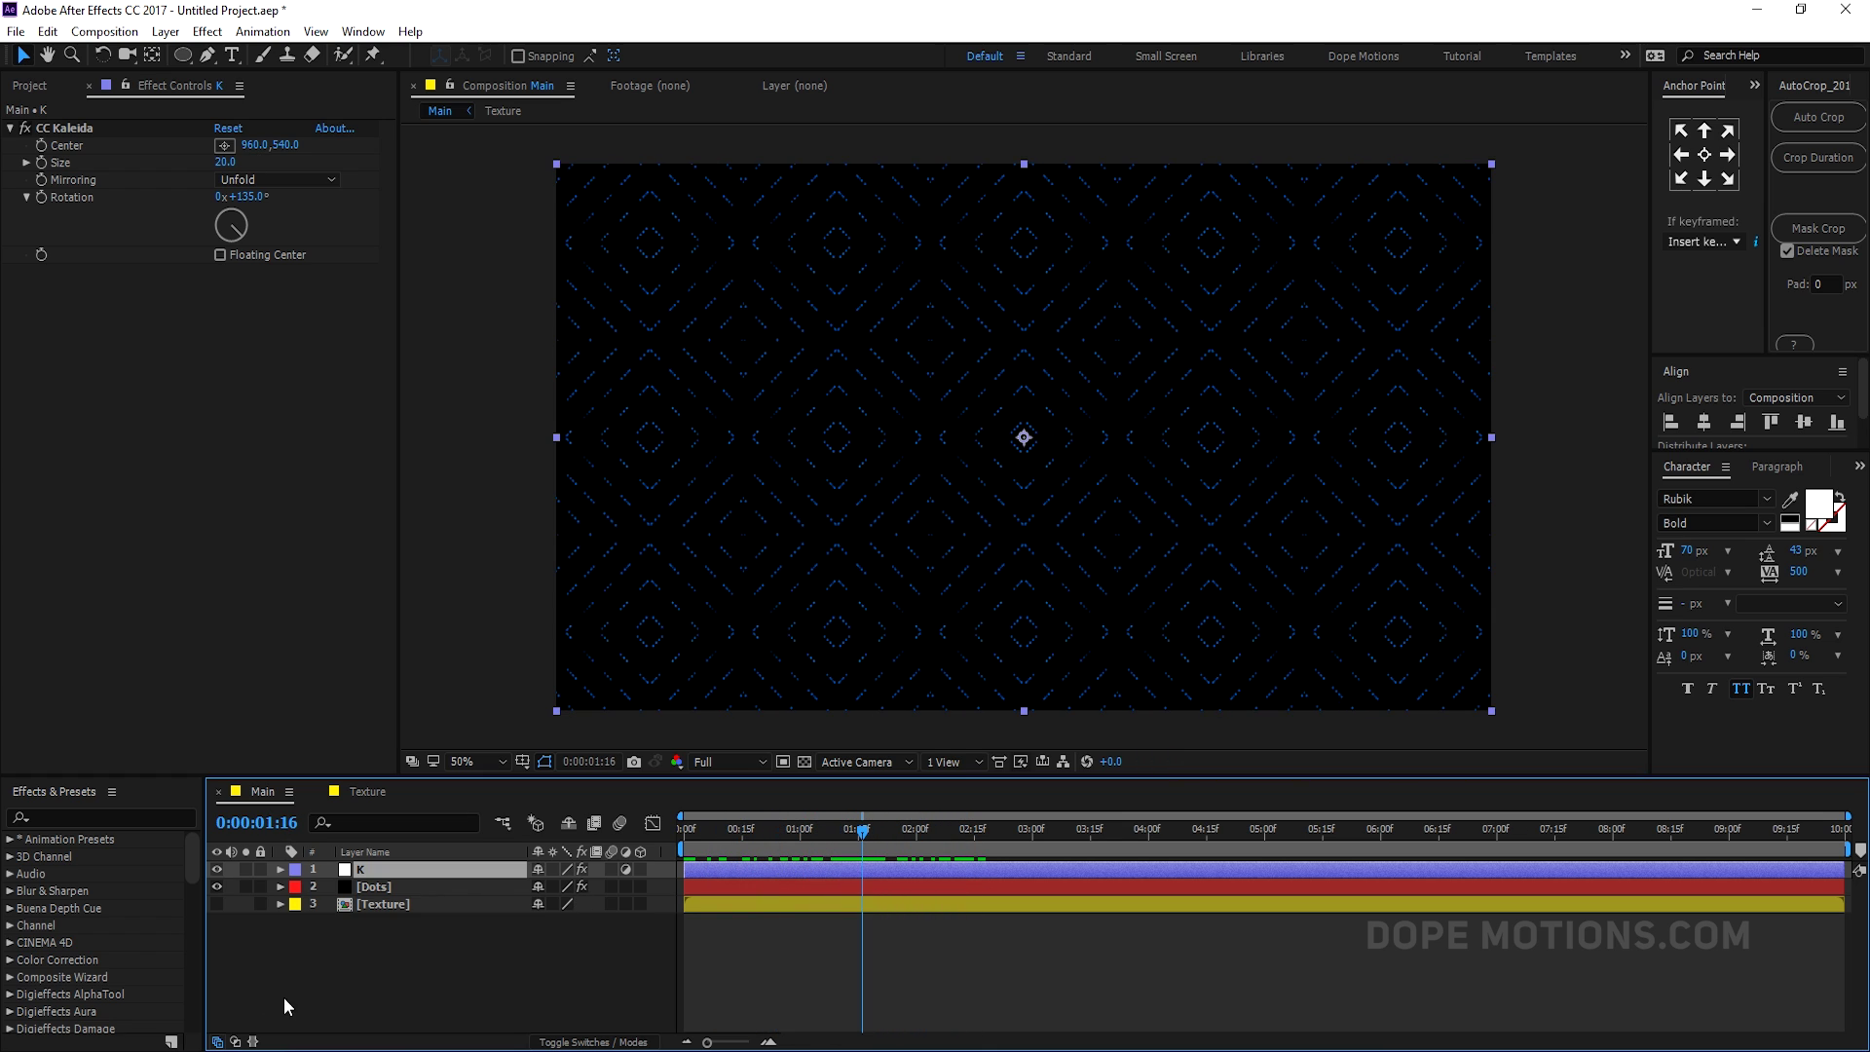
{"action": "left_click", "coordinate": [392, 912]}
- Duplicate the Dots layer with Ctrl+D and give the copy a Blue label
{"action": "left_click", "coordinate": [384, 887]}
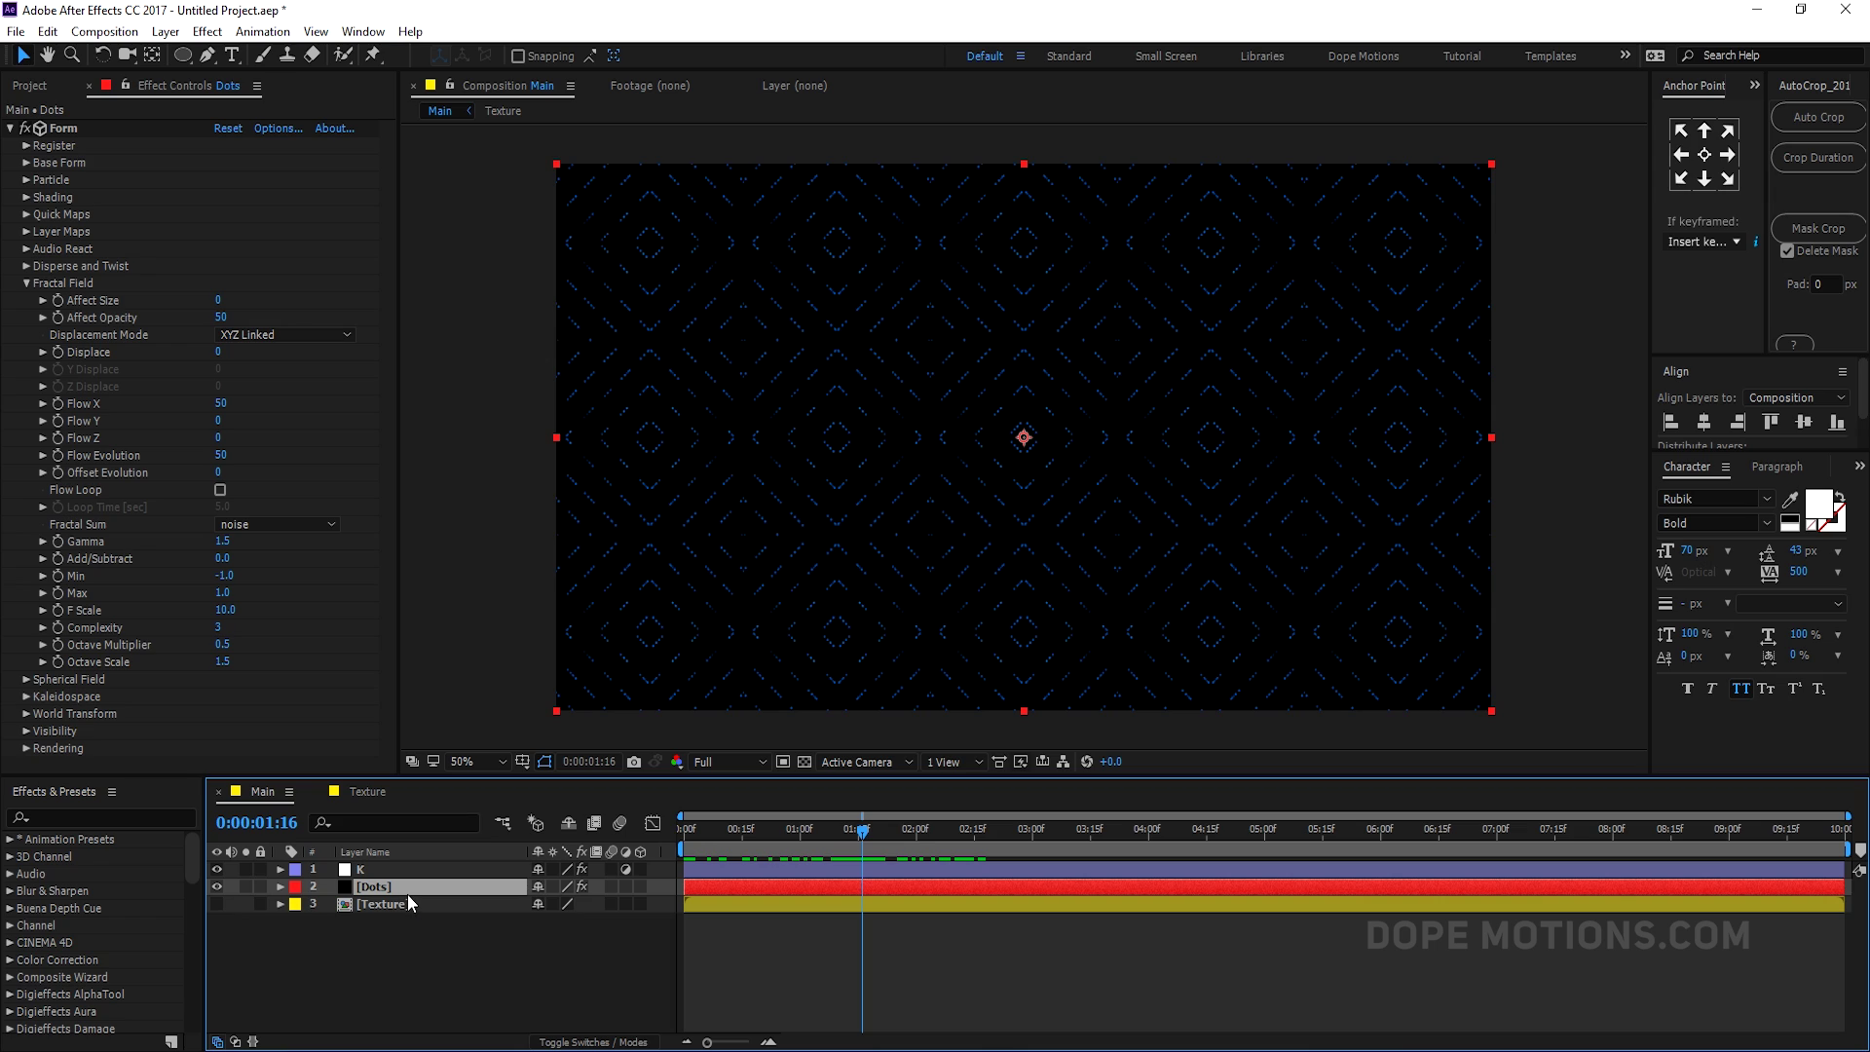
{"action": "key", "text": "ctrl+d"}
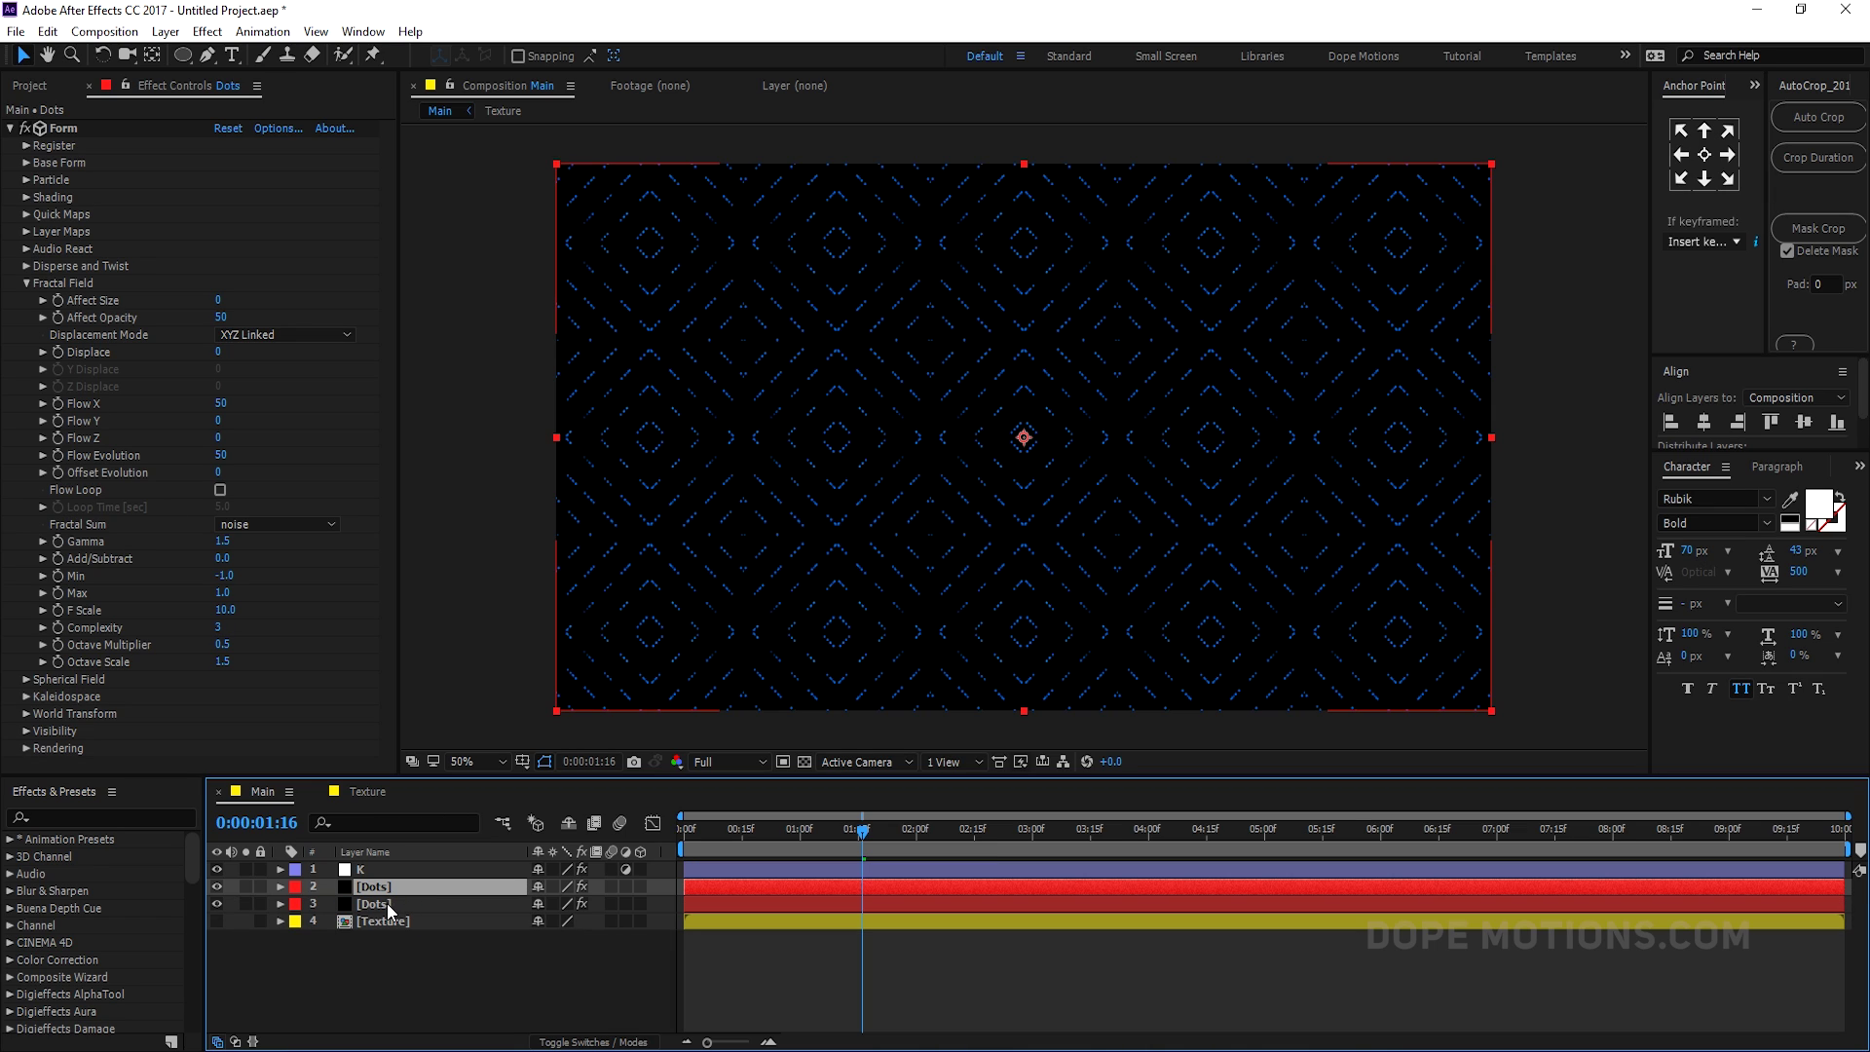
{"action": "left_click", "coordinate": [388, 903]}
{"action": "left_click", "coordinate": [294, 904]}
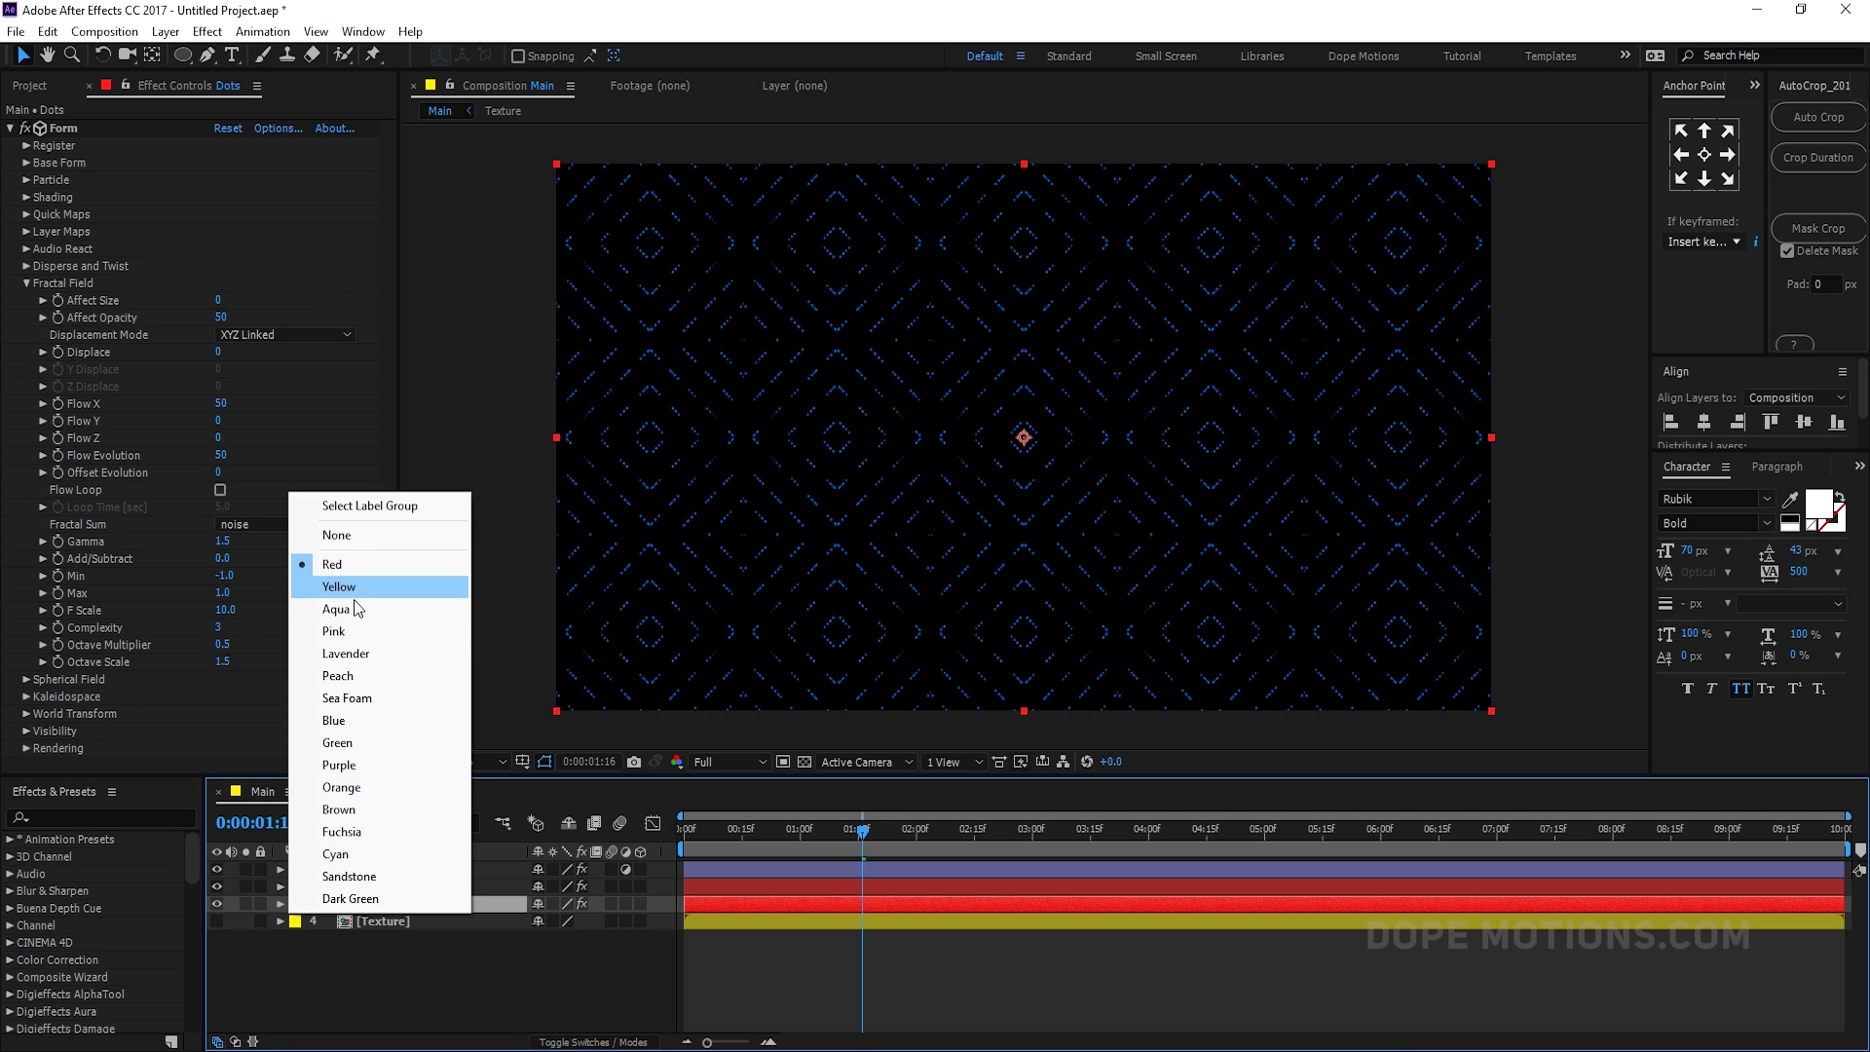
{"action": "left_click", "coordinate": [358, 721]}
- Set the upper Dots layer's particle color to red FF003C and Size to 13
{"action": "left_click", "coordinate": [383, 882]}
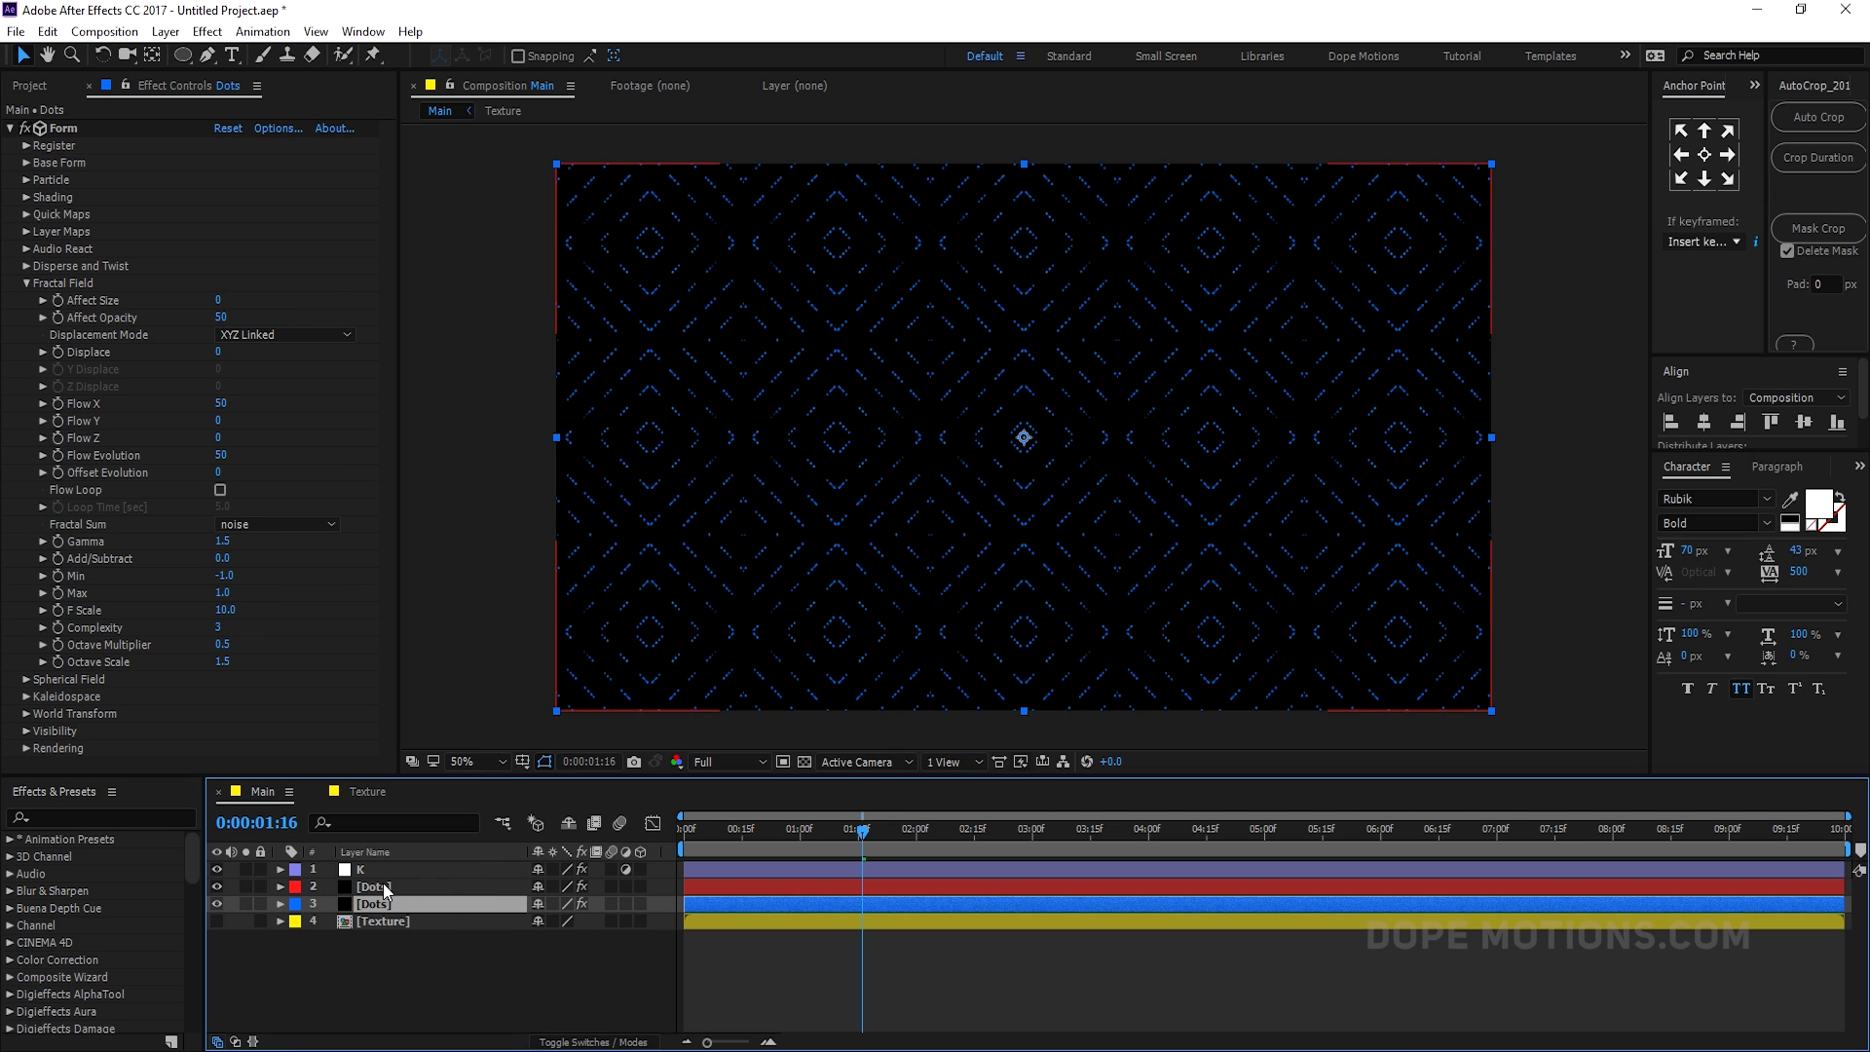
{"action": "left_click", "coordinate": [26, 283]}
{"action": "left_click", "coordinate": [30, 181]}
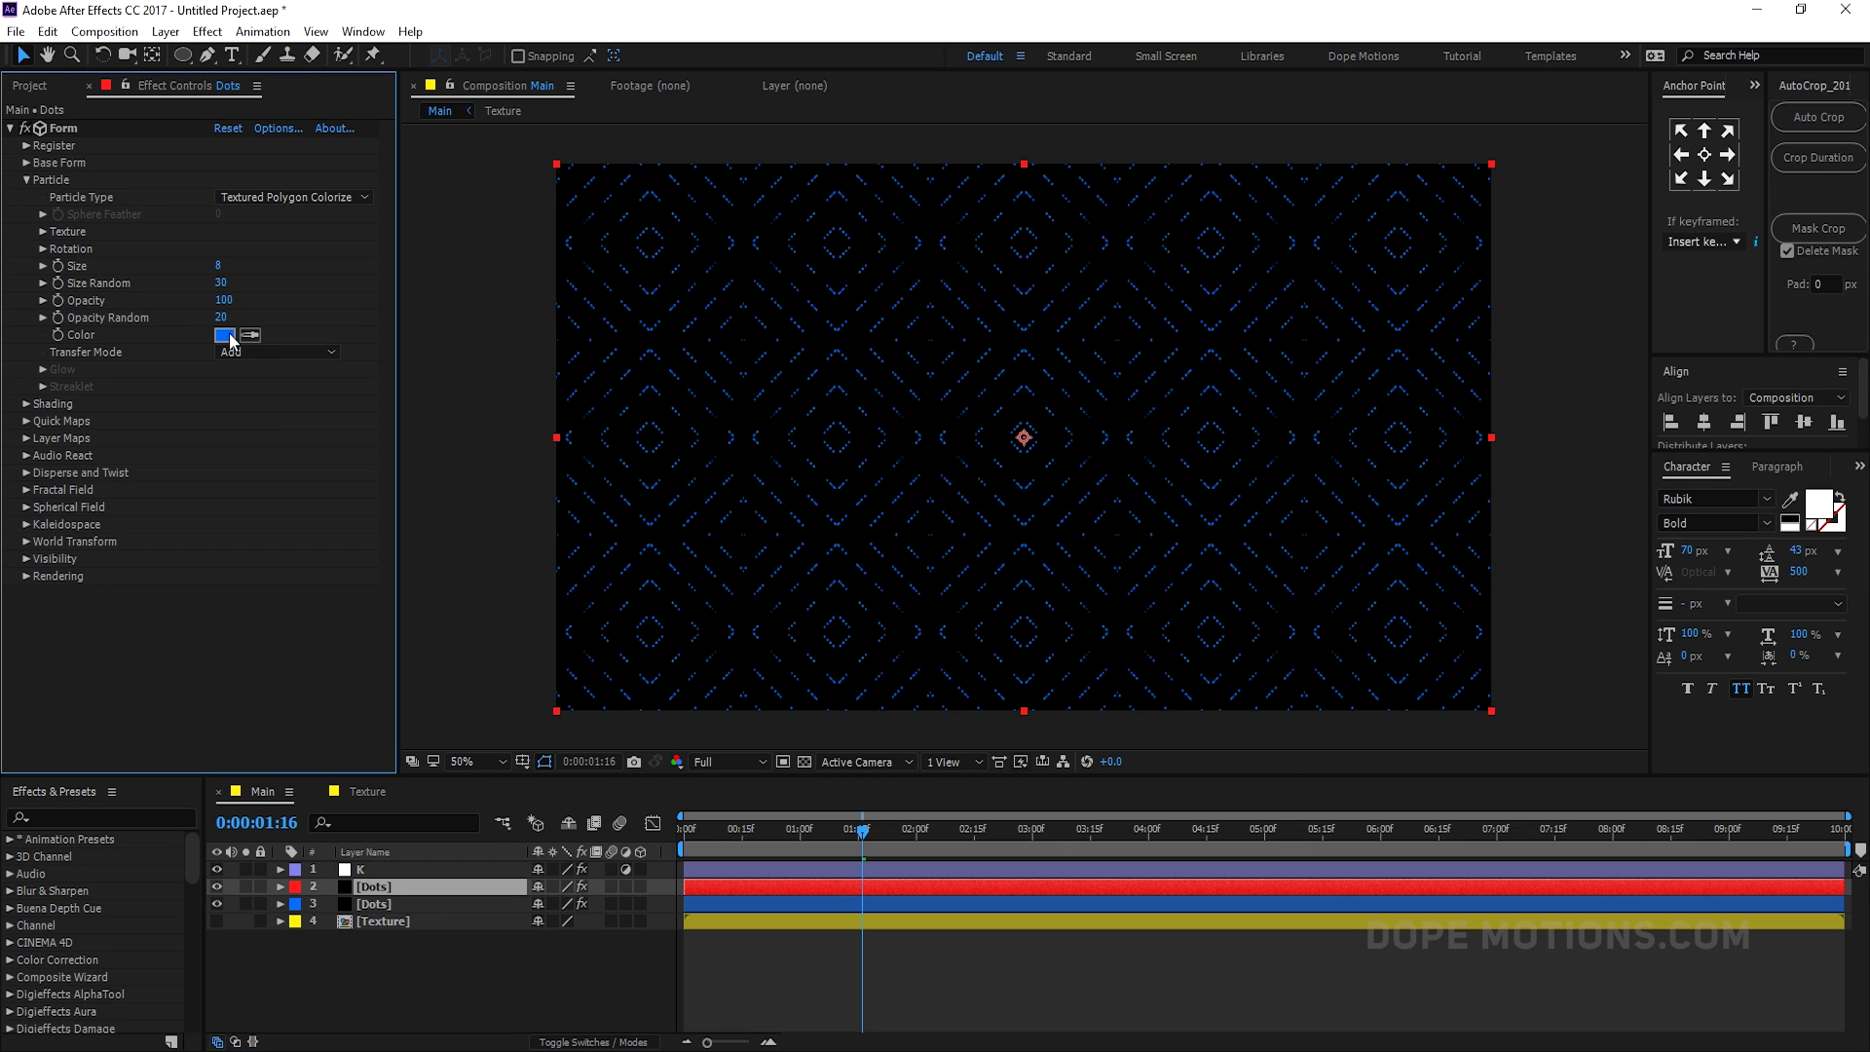
{"action": "left_click", "coordinate": [225, 334]}
{"action": "left_click_drag", "start_coordinate": [1066, 616], "coordinate": [1075, 611]}
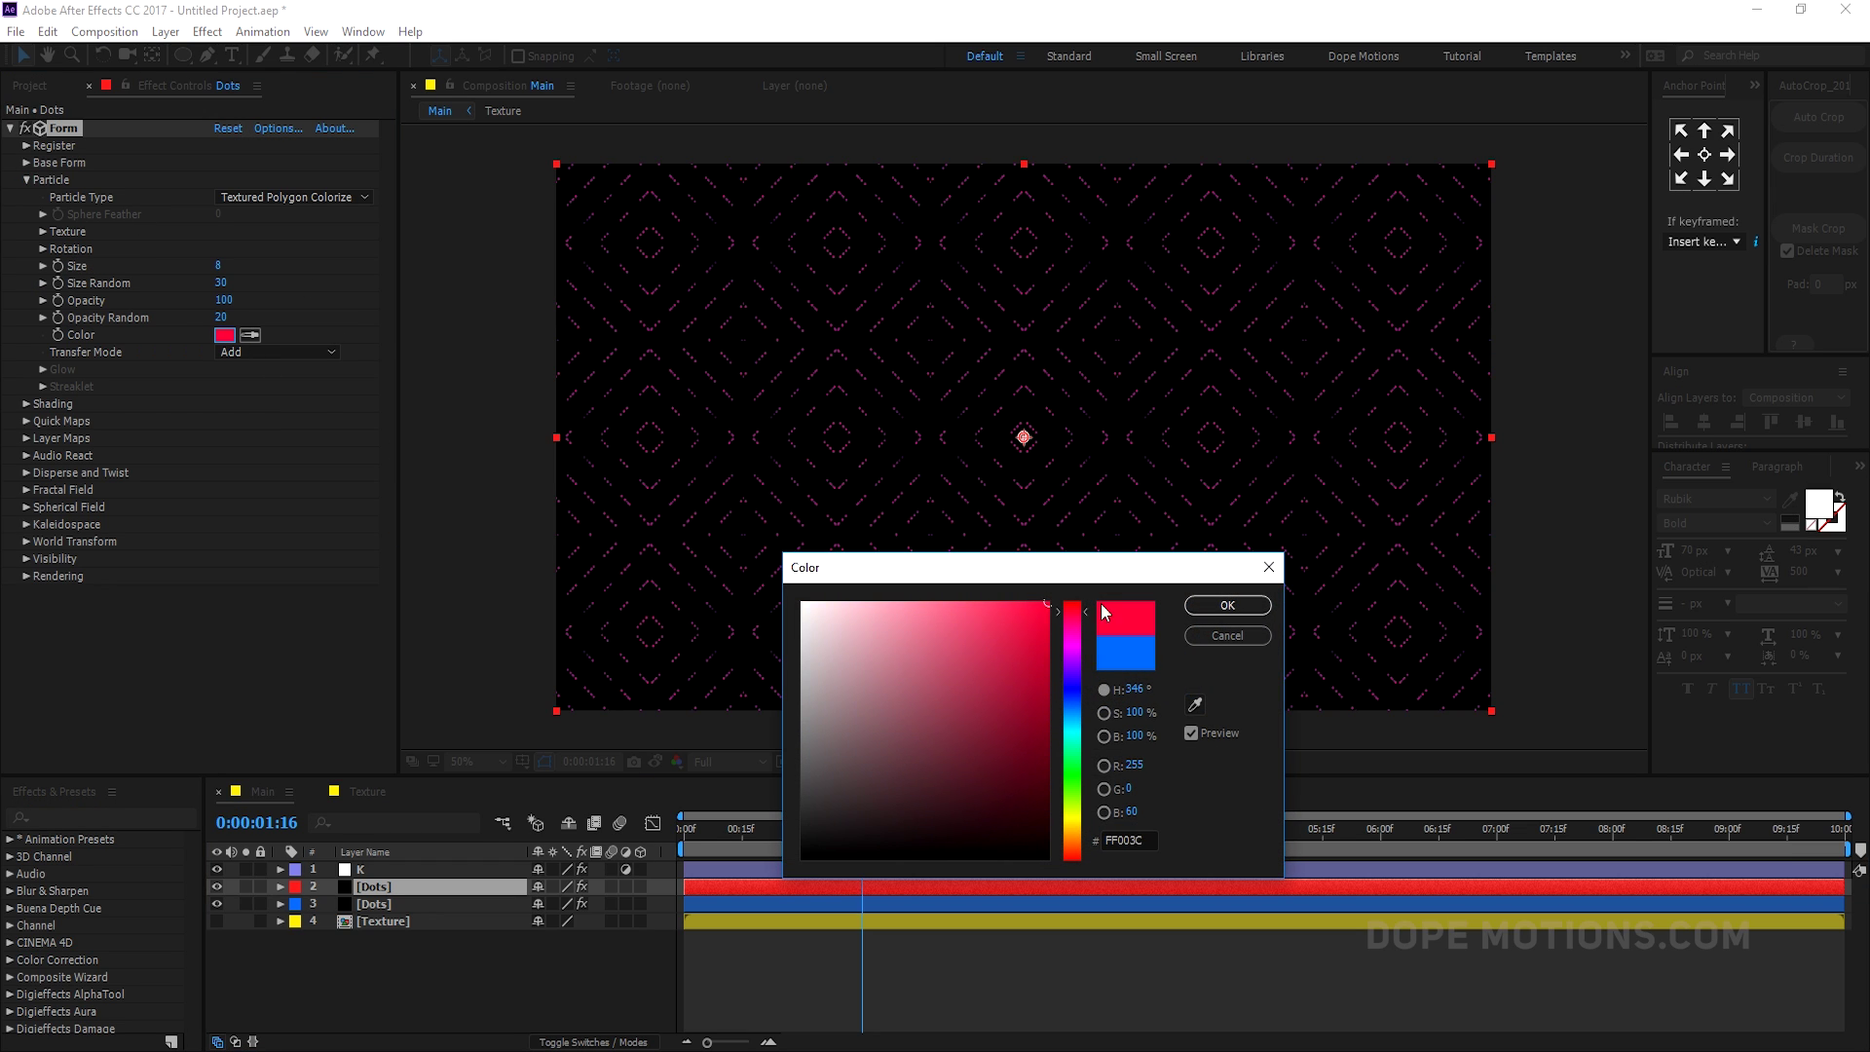
{"action": "left_click", "coordinate": [1227, 605]}
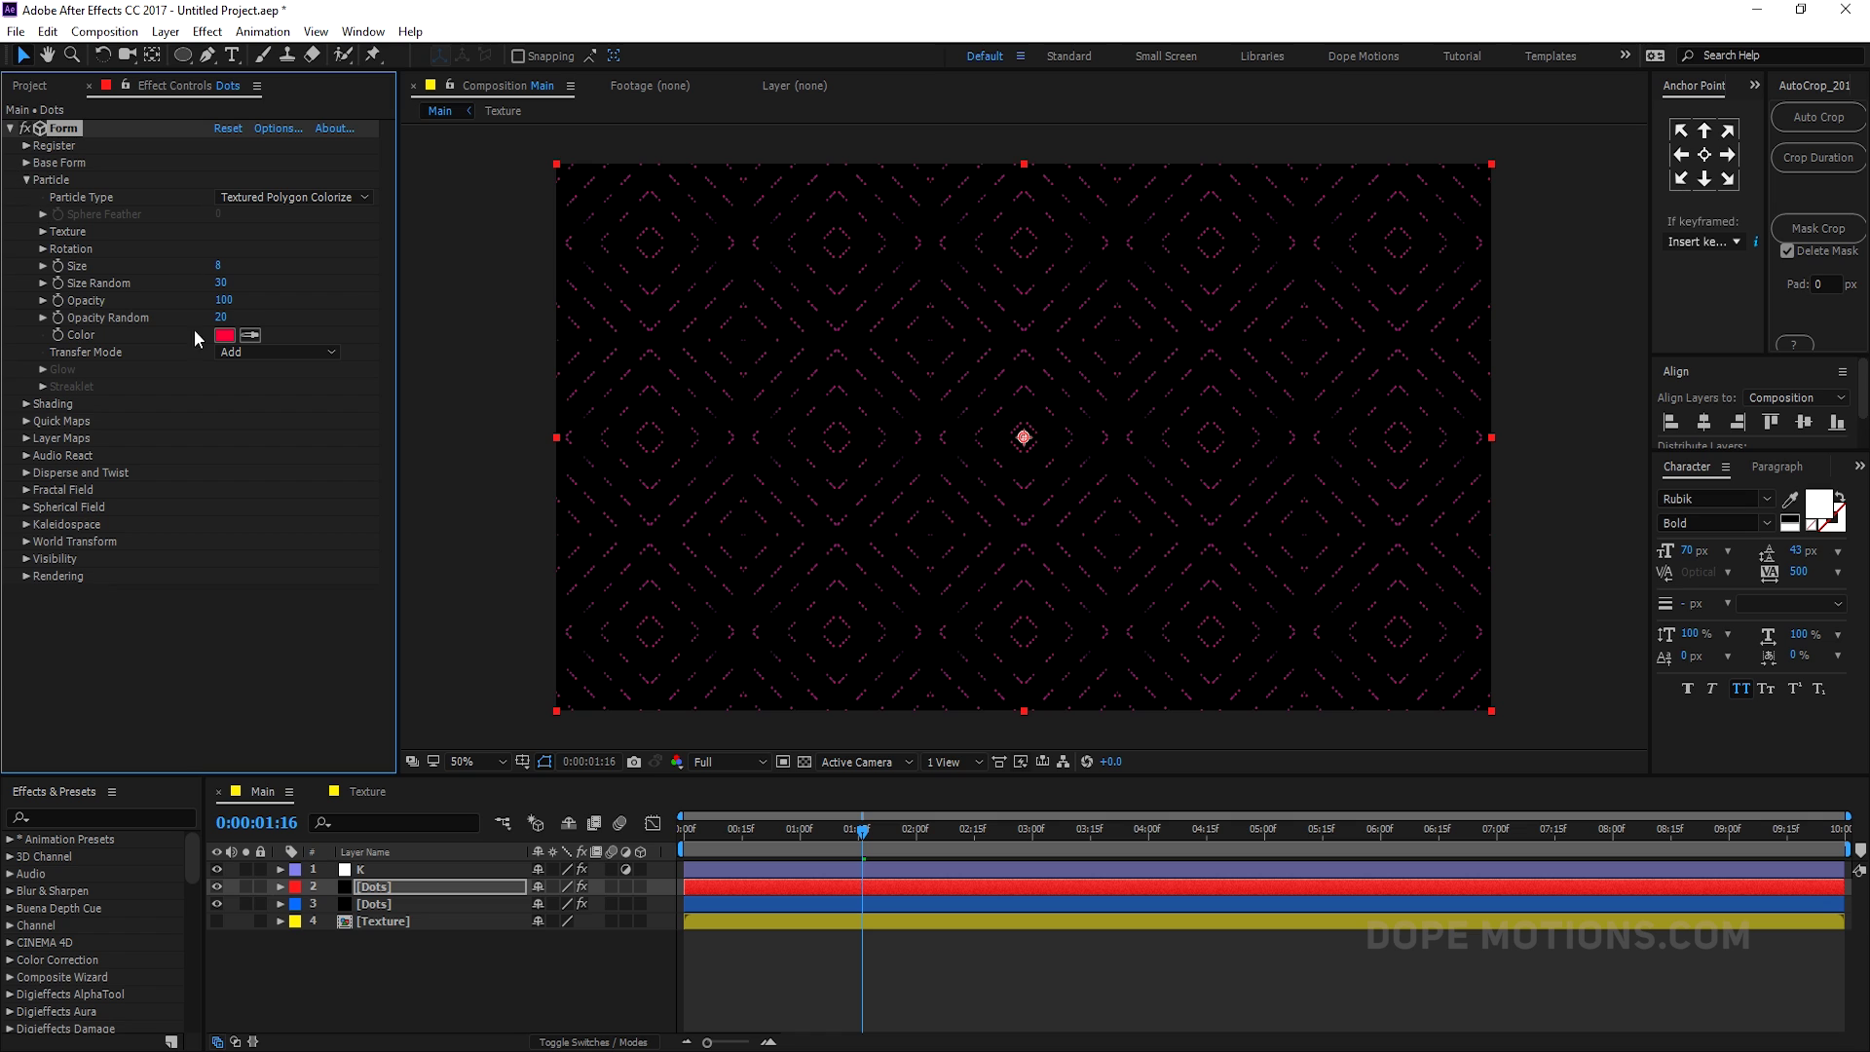
{"action": "left_click_drag", "start_coordinate": [218, 265], "coordinate": [260, 263]}
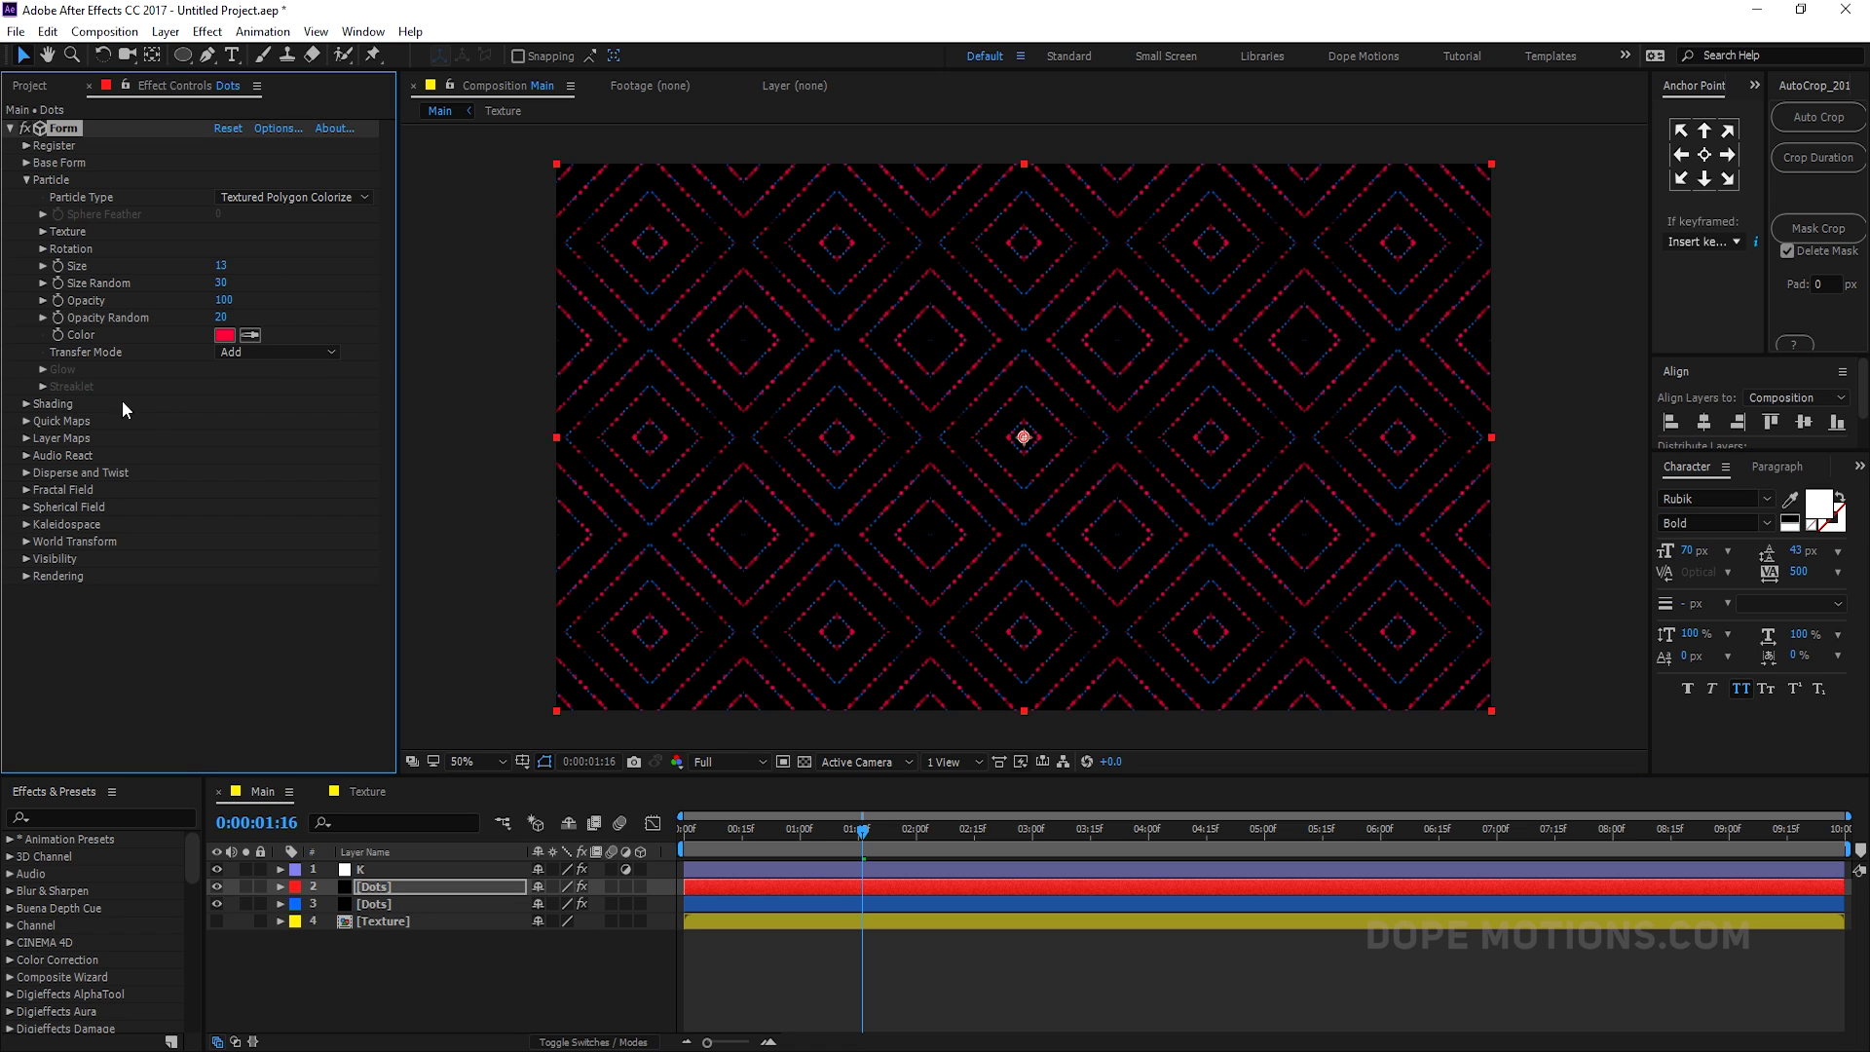
- Change the Base Form grid X size, set particle Size to 12 and lower particle opacity
{"action": "left_click", "coordinate": [26, 163]}
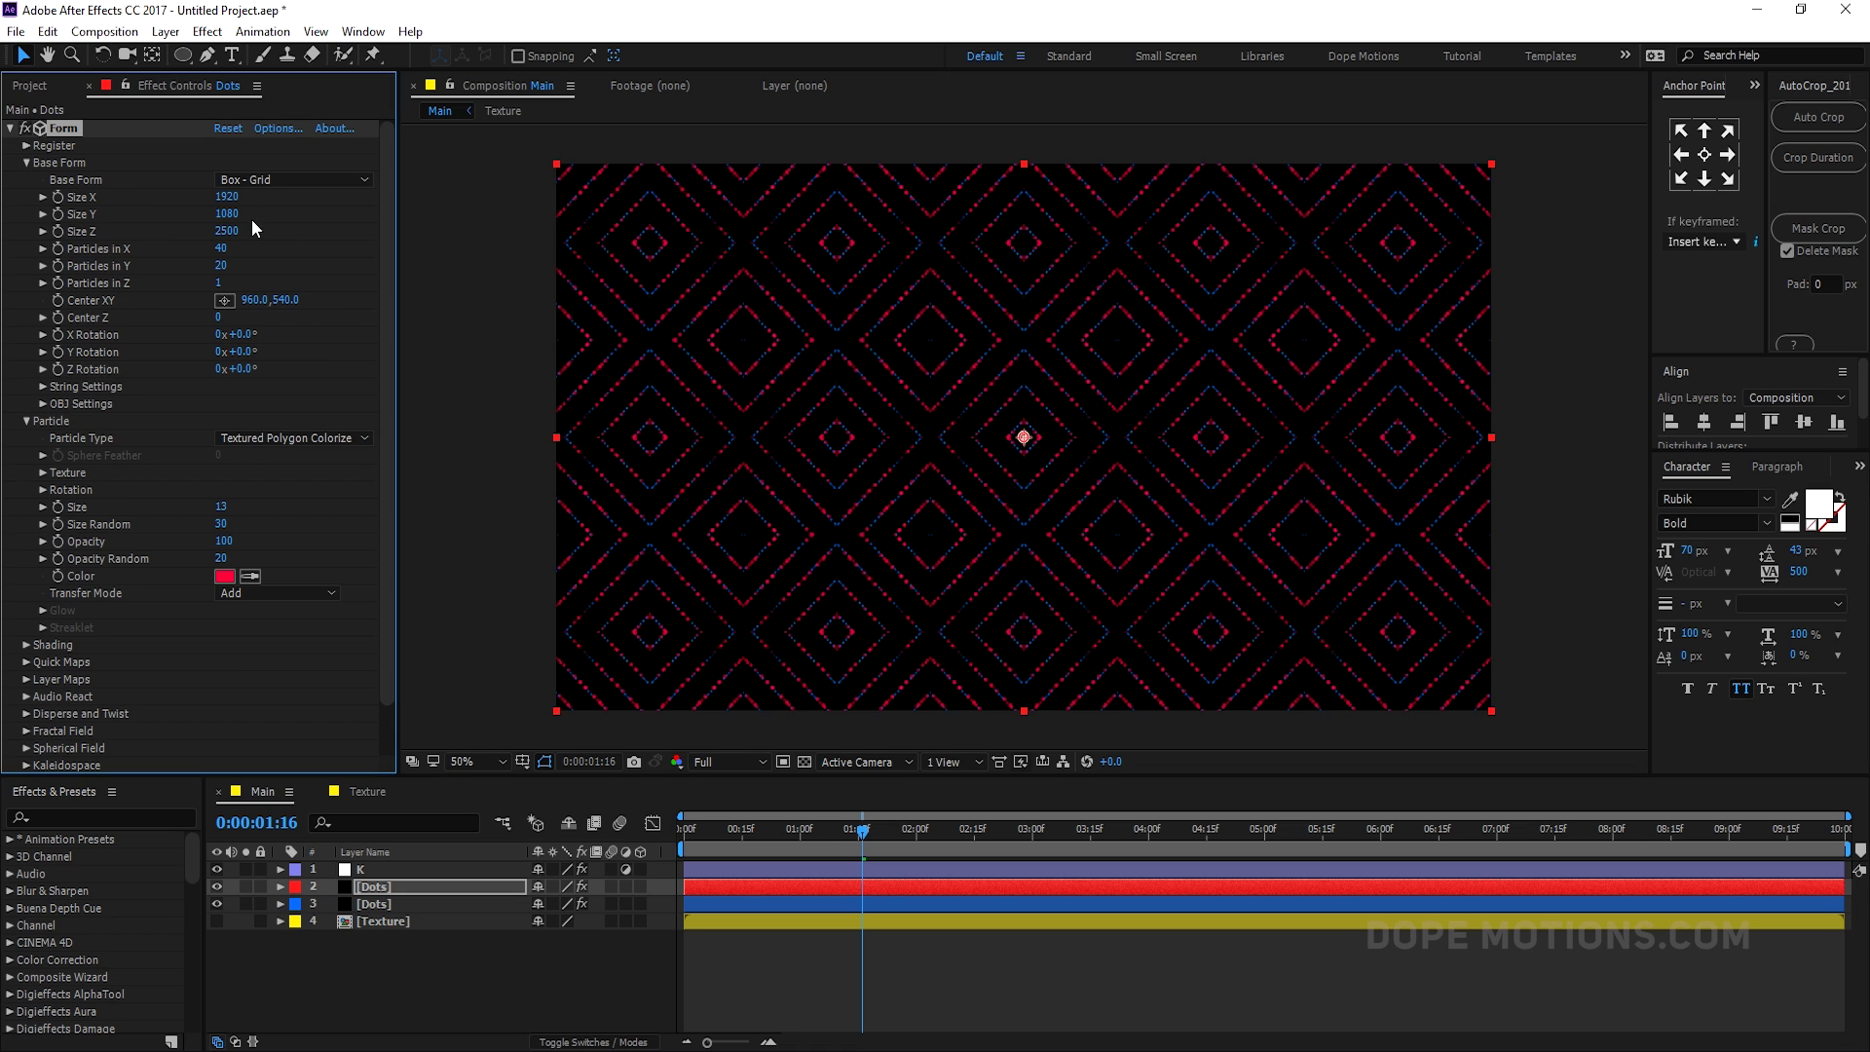
{"action": "left_click_drag", "start_coordinate": [252, 197], "coordinate": [209, 213]}
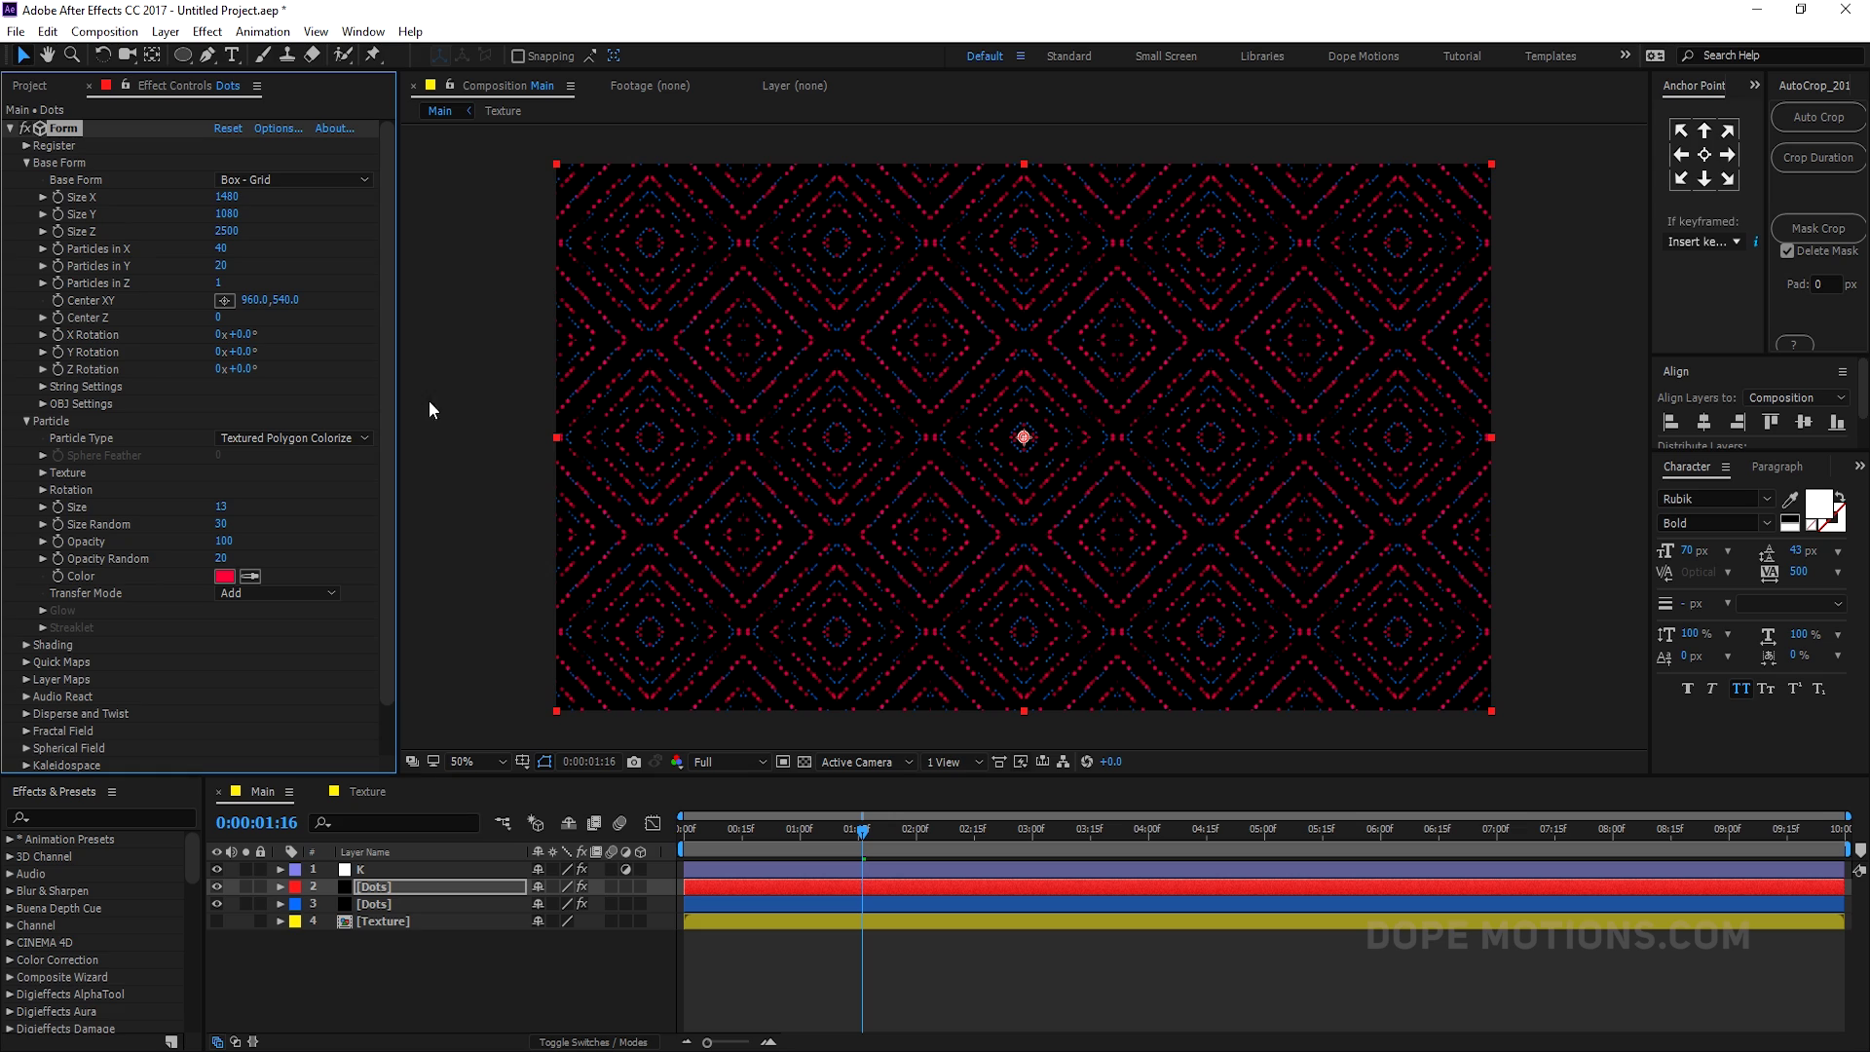
{"action": "left_click", "coordinate": [221, 506]}
{"action": "type", "text": "12"}
{"action": "left_click", "coordinate": [301, 509]}
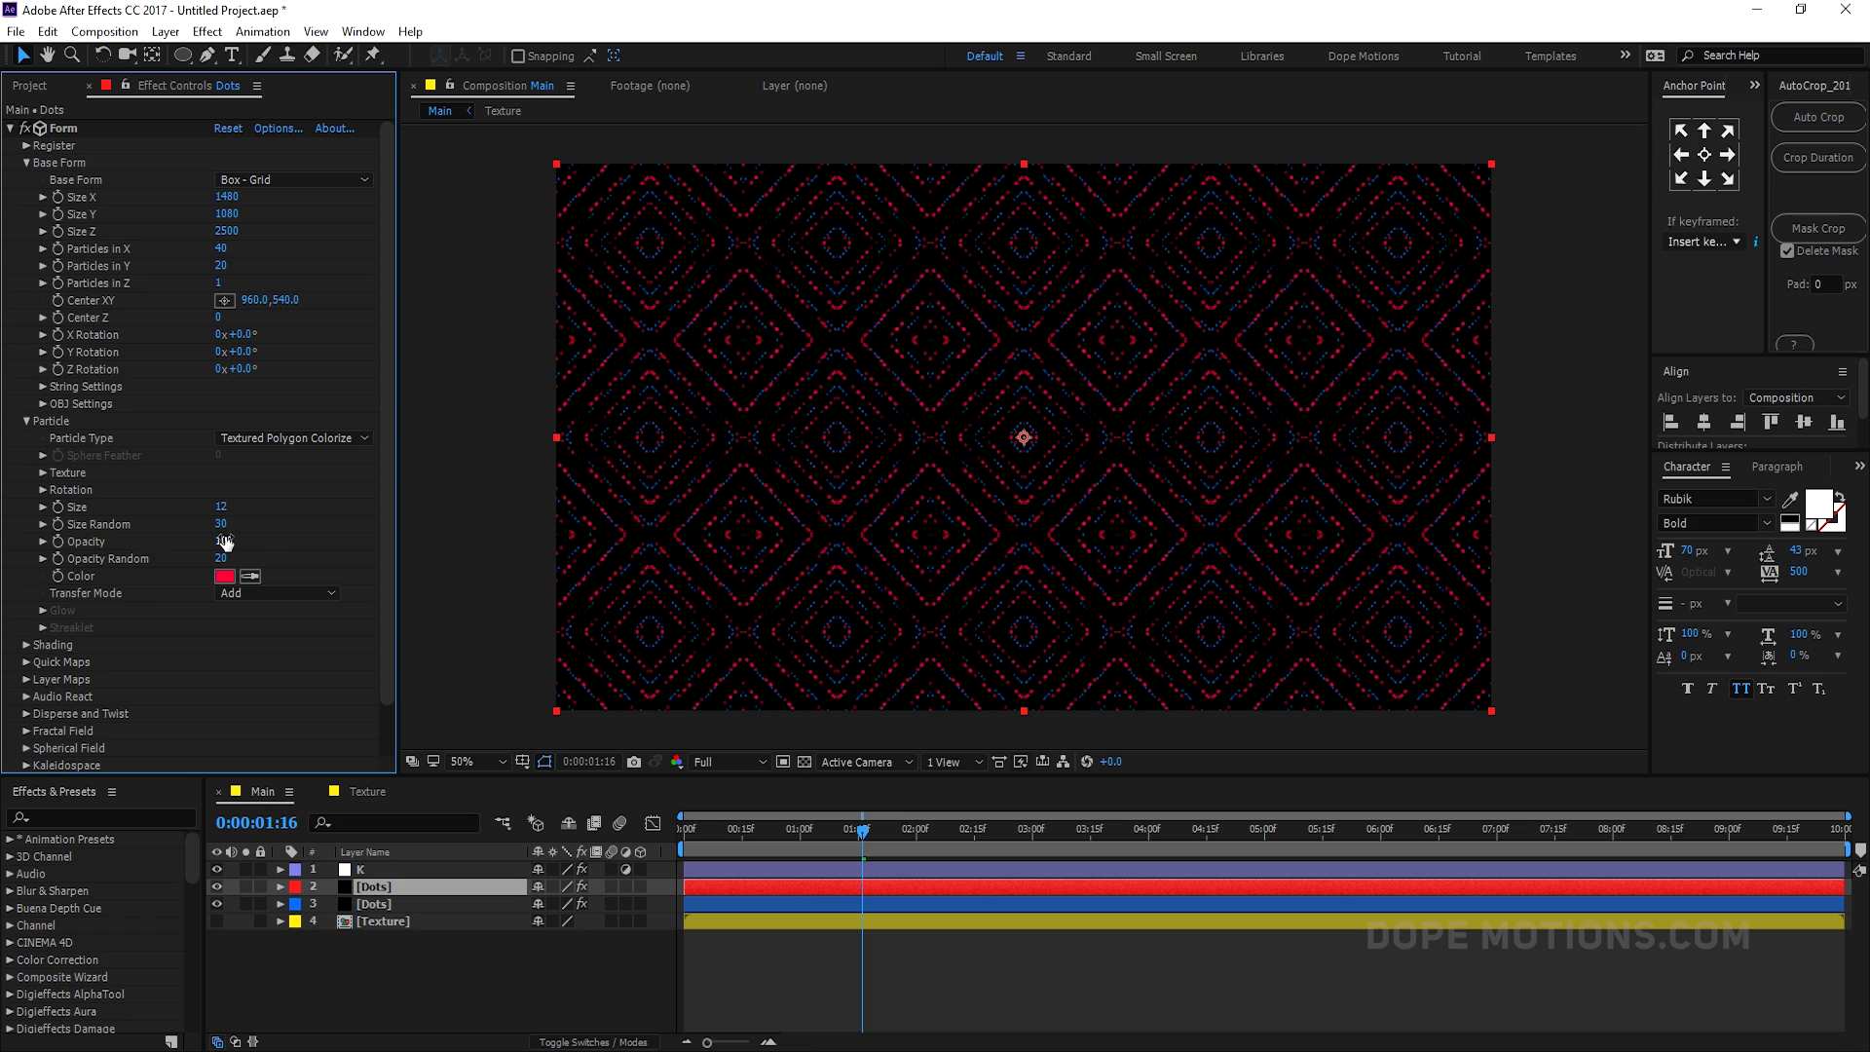
{"action": "mouse_move", "coordinate": [226, 543]}
{"action": "left_mouse_down"}
{"action": "mouse_move", "coordinate": [269, 537]}
{"action": "mouse_move", "coordinate": [204, 543]}
{"action": "left_mouse_up"}
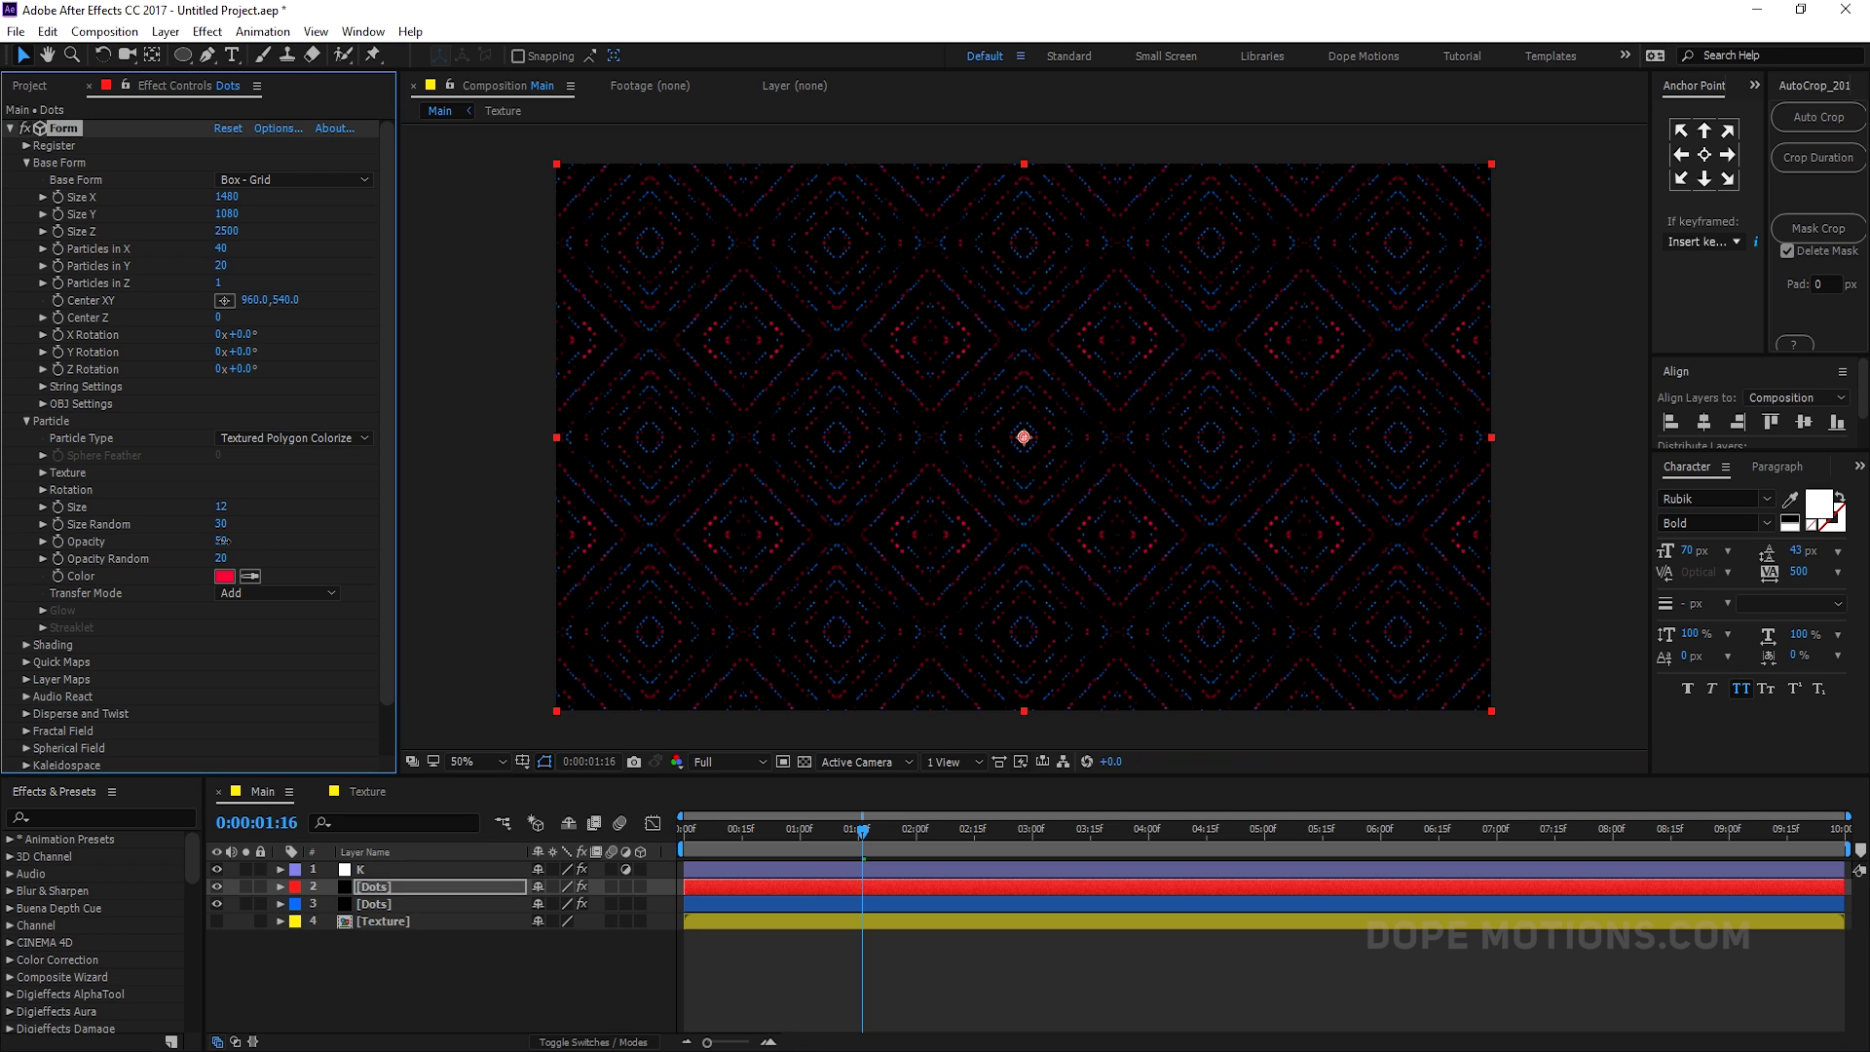
- Reduce the Fractal Field's Affect Opacity and preview the pattern at 0:00:03:04
{"action": "scroll", "coordinate": [160, 635], "scroll_direction": "down", "scroll_amount": 1}
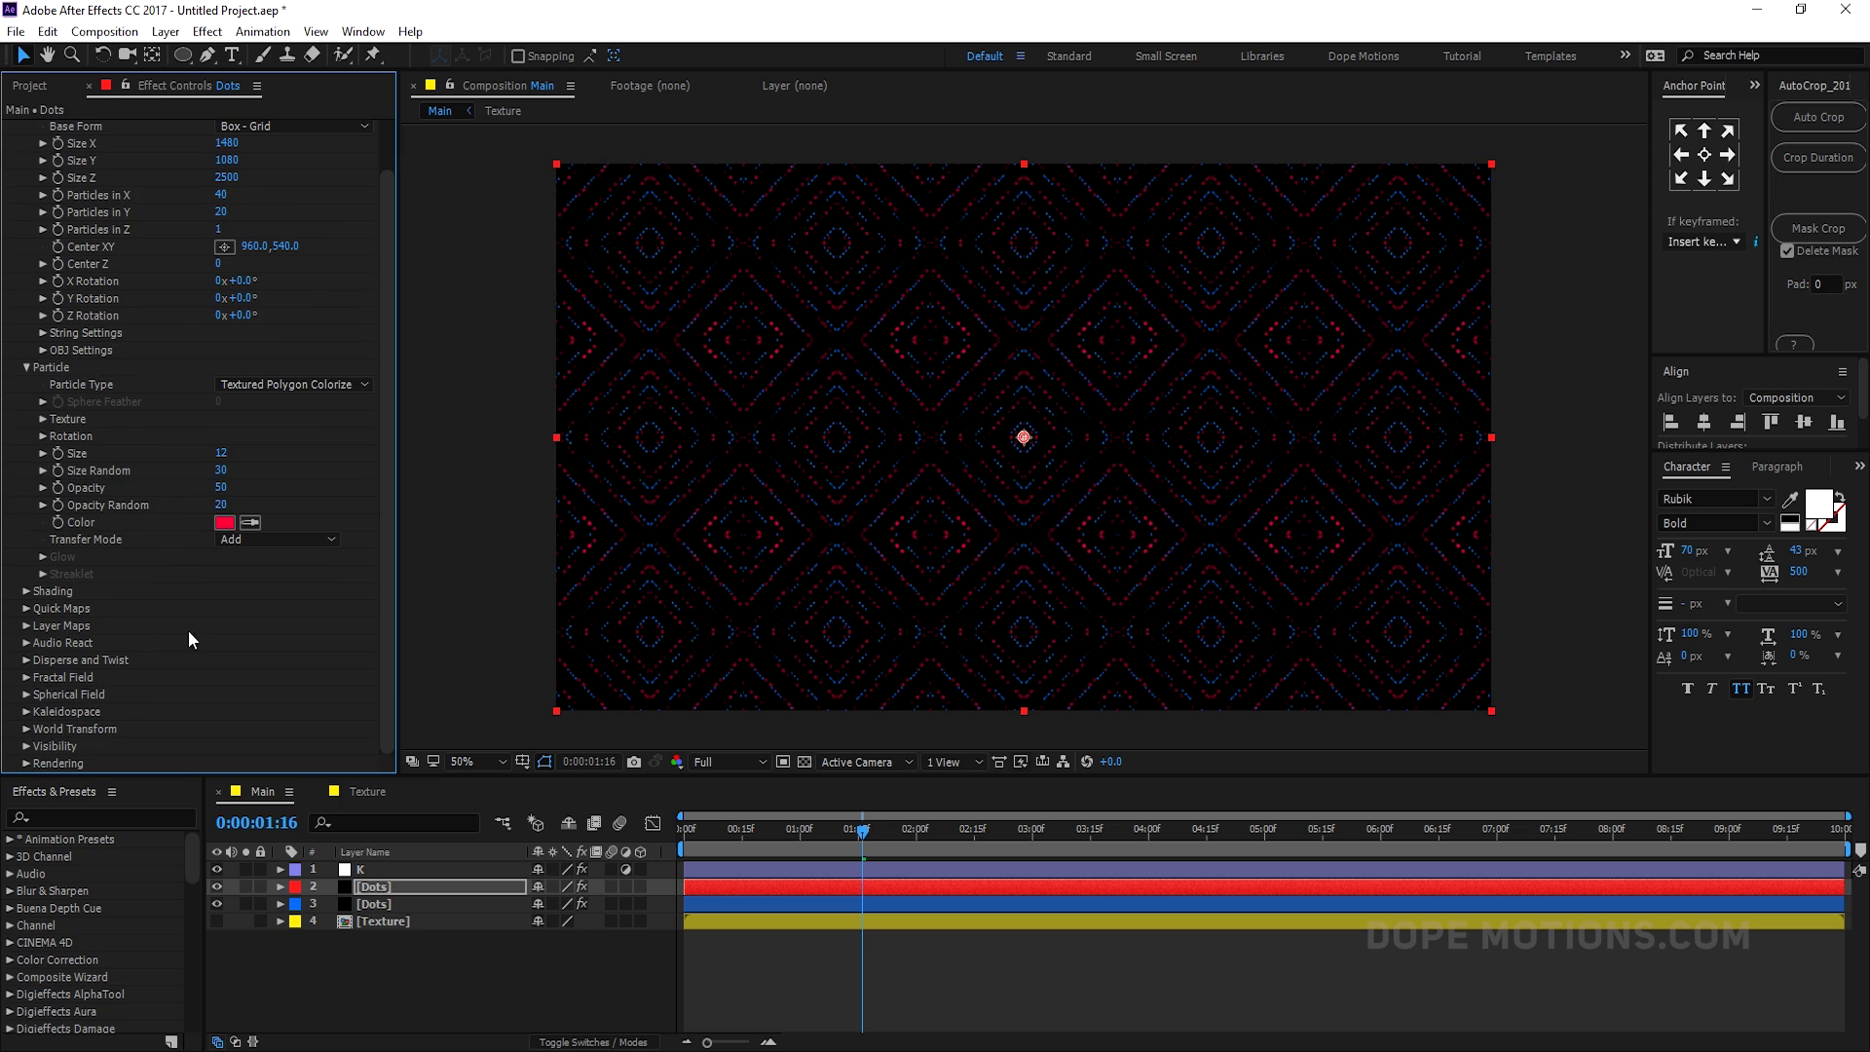
{"action": "left_click", "coordinate": [26, 677]}
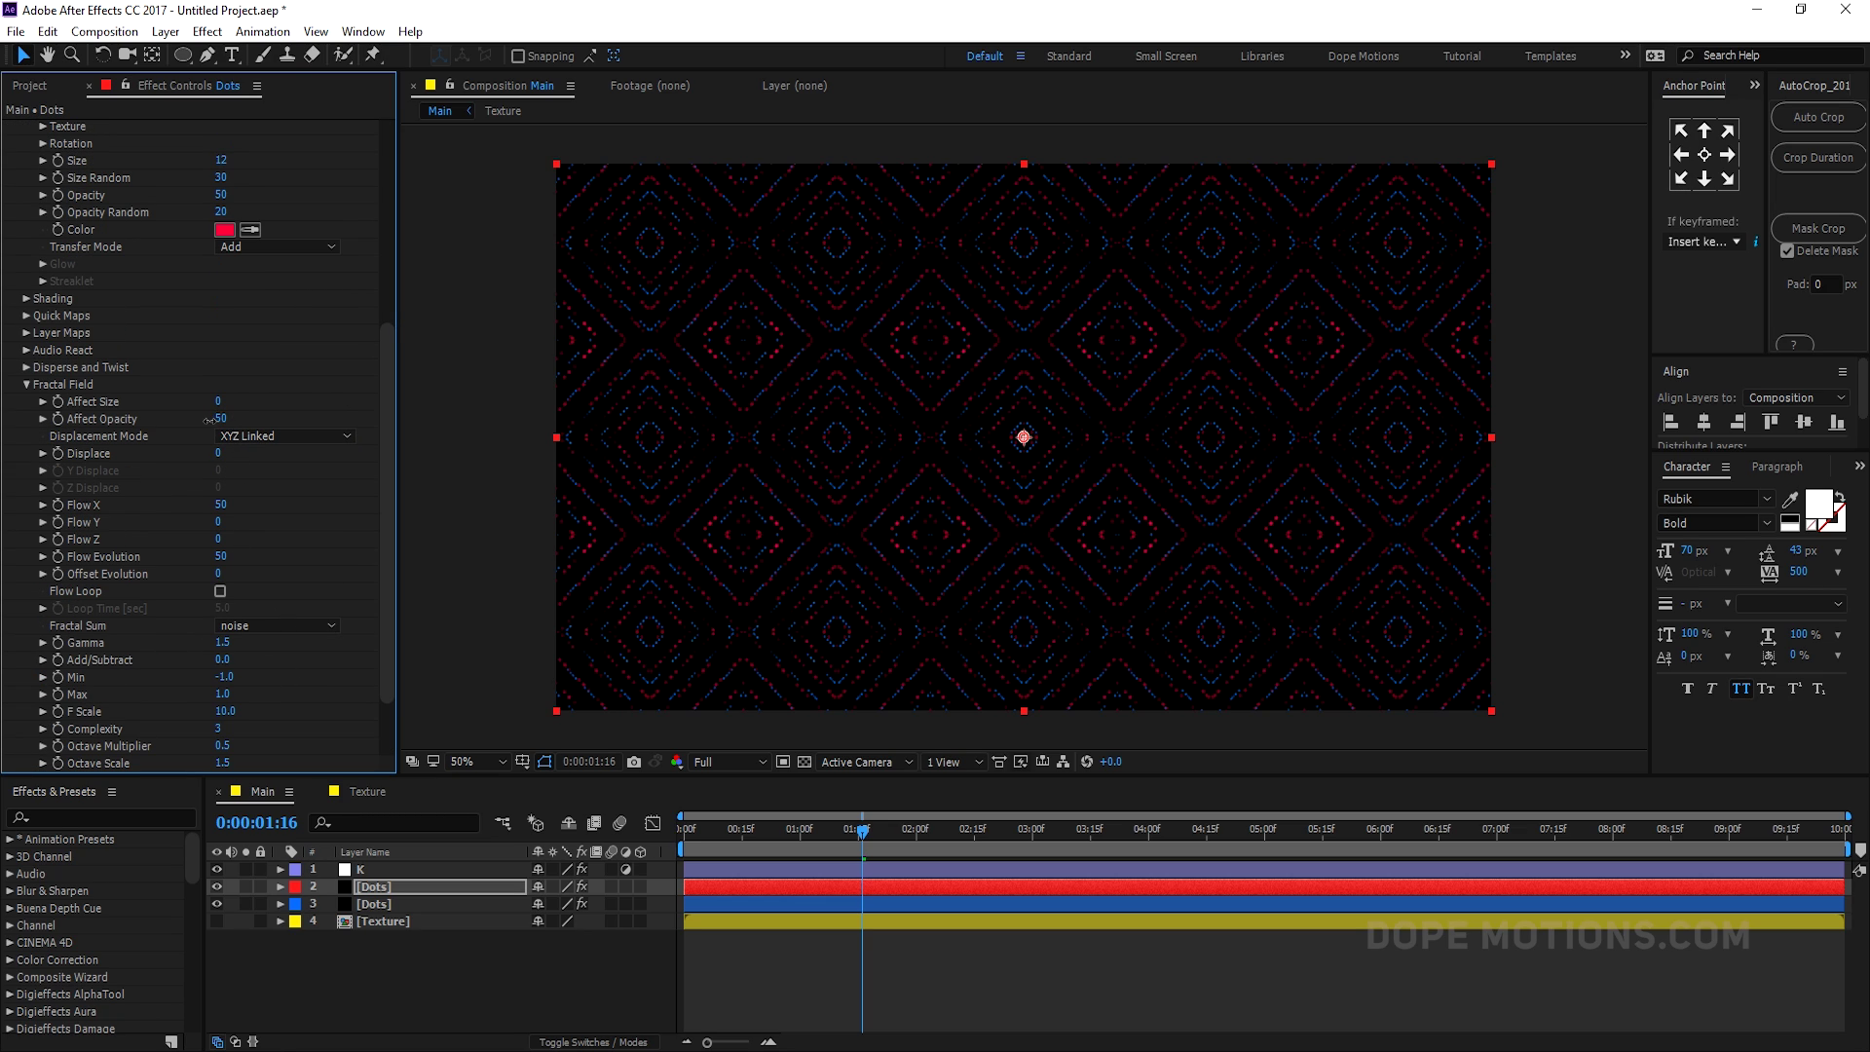
{"action": "mouse_move", "coordinate": [208, 421]}
{"action": "left_mouse_down"}
{"action": "mouse_move", "coordinate": [187, 429]}
{"action": "mouse_move", "coordinate": [211, 429]}
{"action": "left_mouse_up"}
{"action": "left_click", "coordinate": [905, 846]}
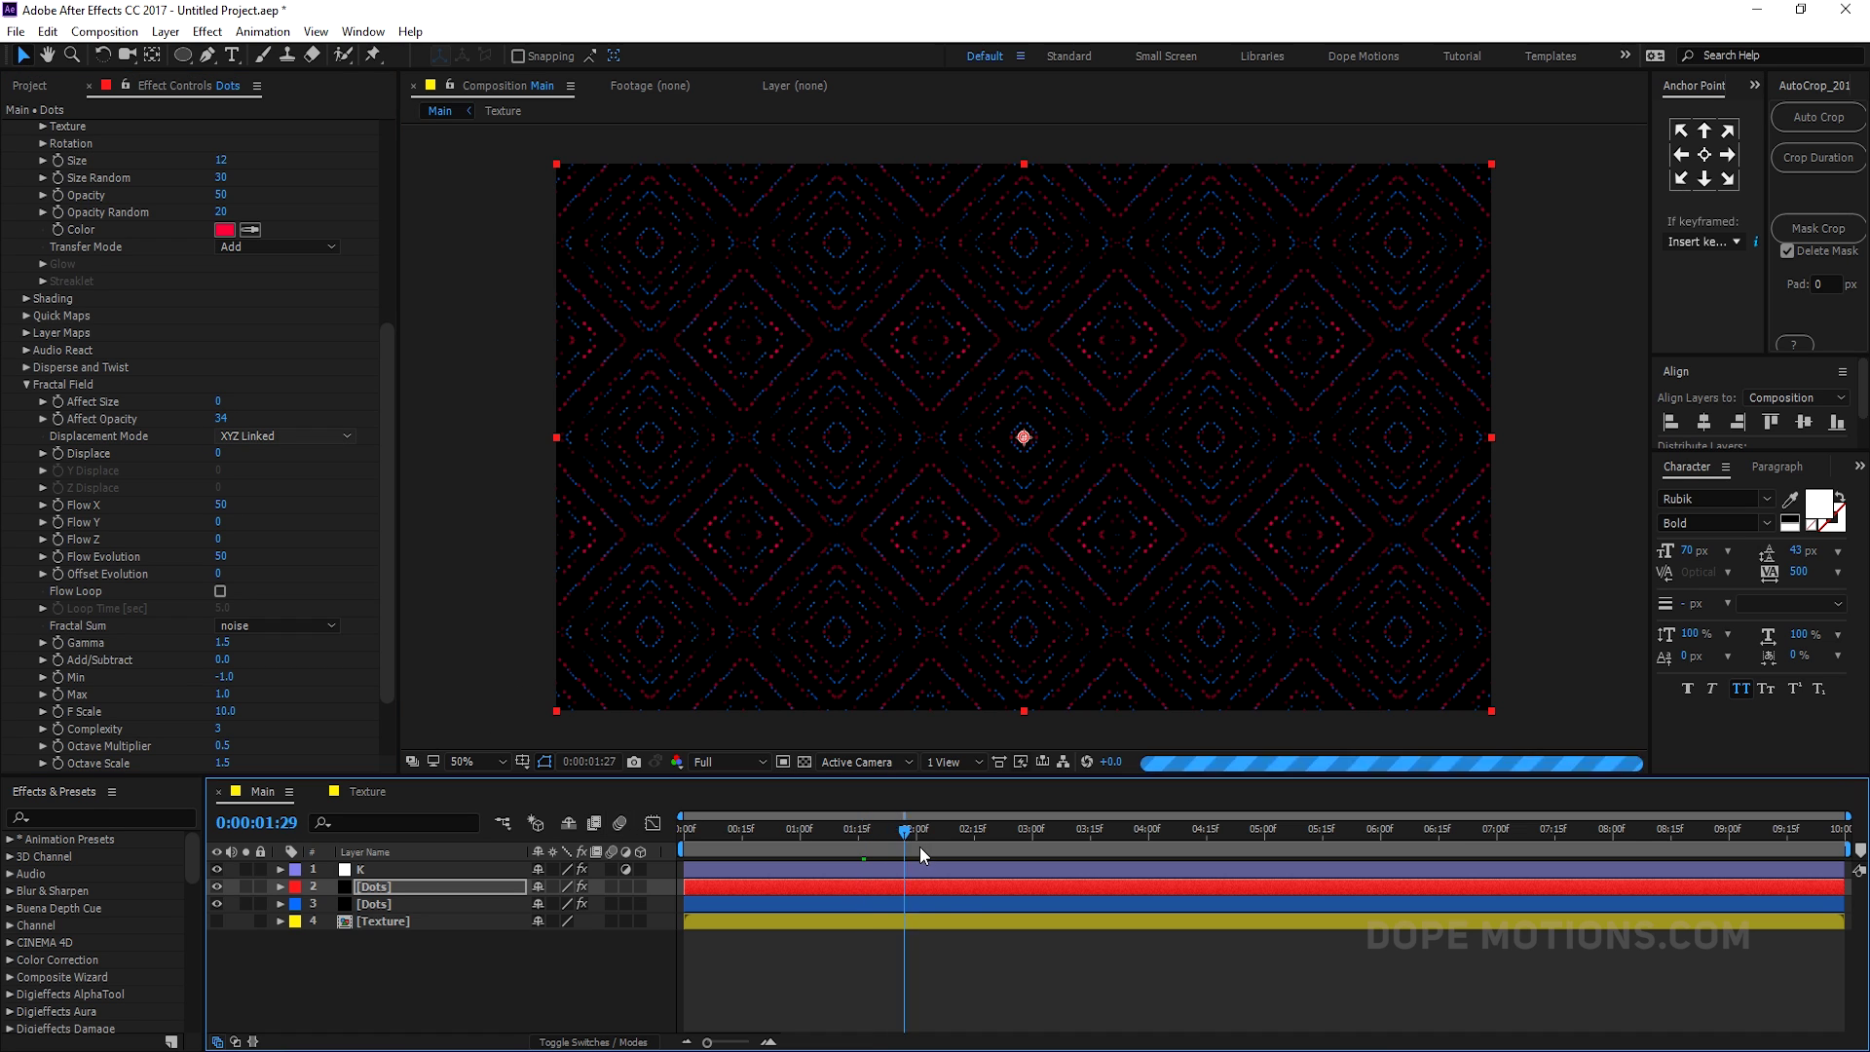
{"action": "left_click_drag", "start_coordinate": [920, 845], "coordinate": [1048, 843]}
- Select all four layers and choose Pre-compose
{"action": "left_click", "coordinate": [397, 974]}
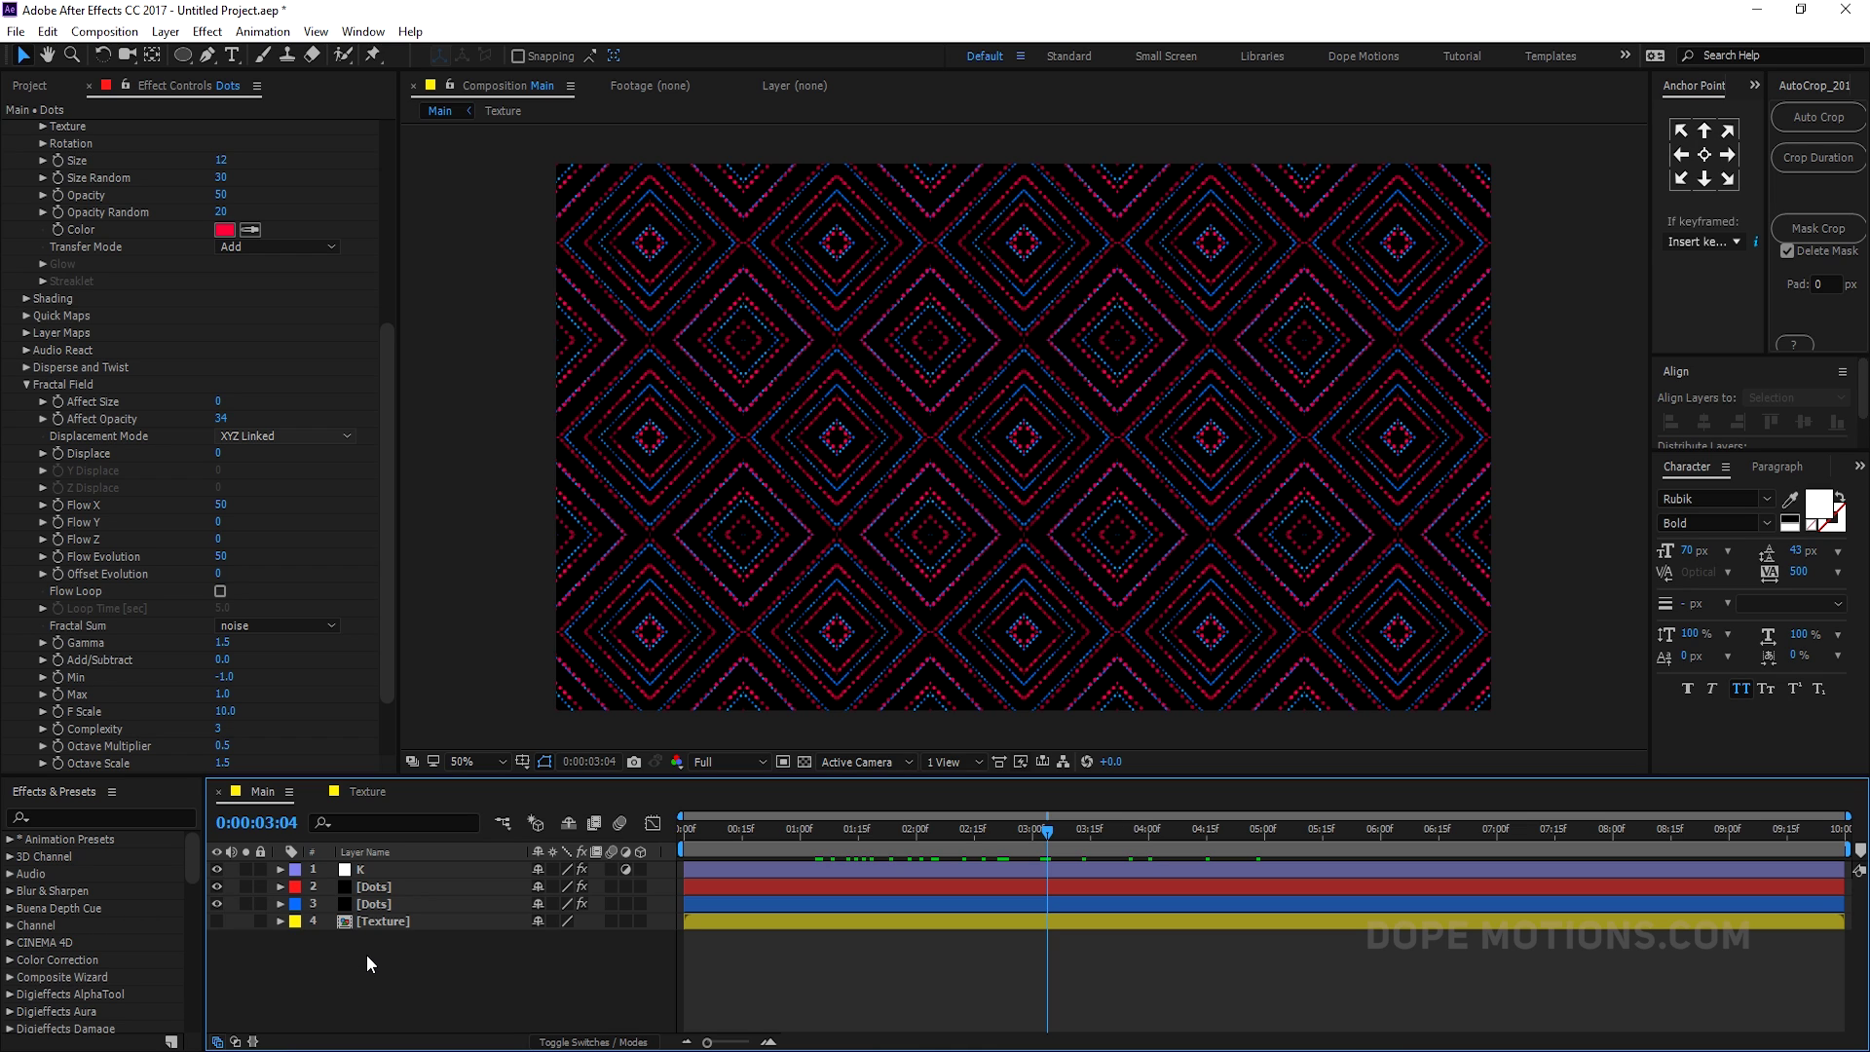
{"action": "left_click_drag", "start_coordinate": [367, 954], "coordinate": [386, 857]}
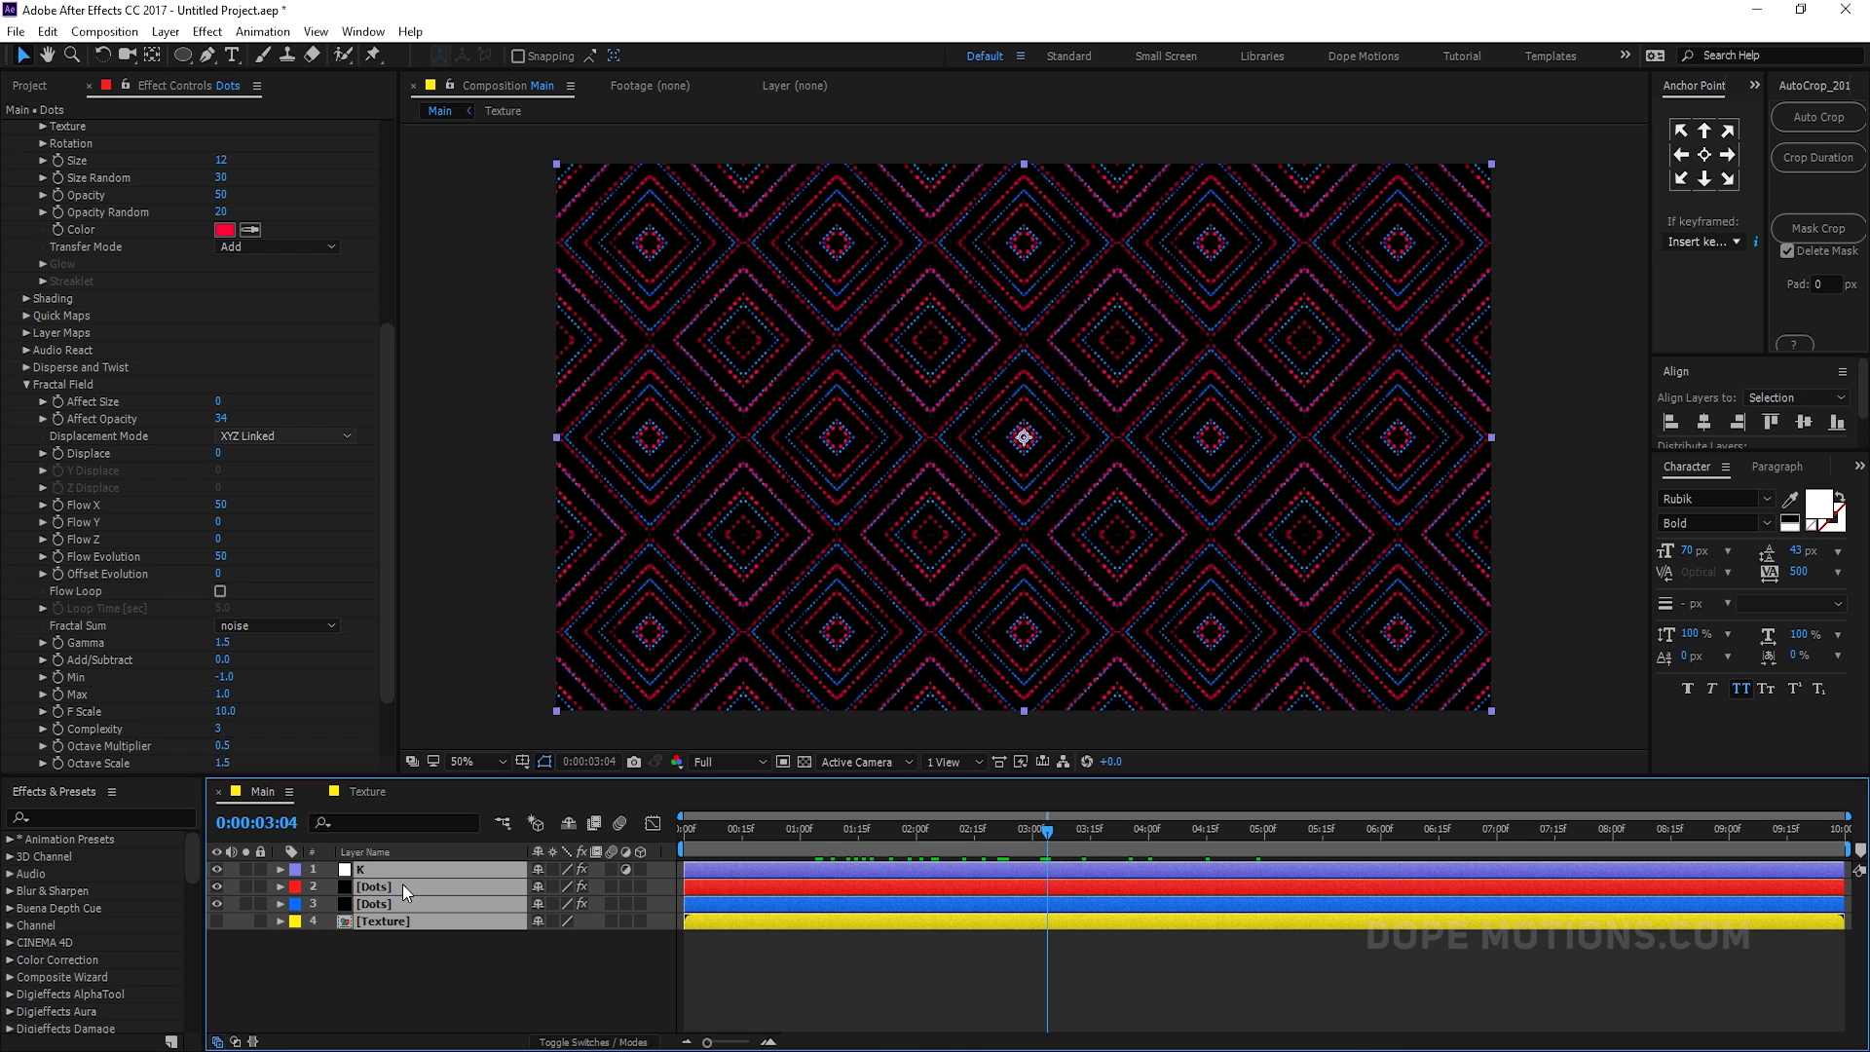
{"action": "right_click", "coordinate": [401, 885]}
{"action": "left_click", "coordinate": [475, 698]}
- Pre-compose the layers as 'Animation' and make the Animation layer 3D
{"action": "type", "text": "Animation"}
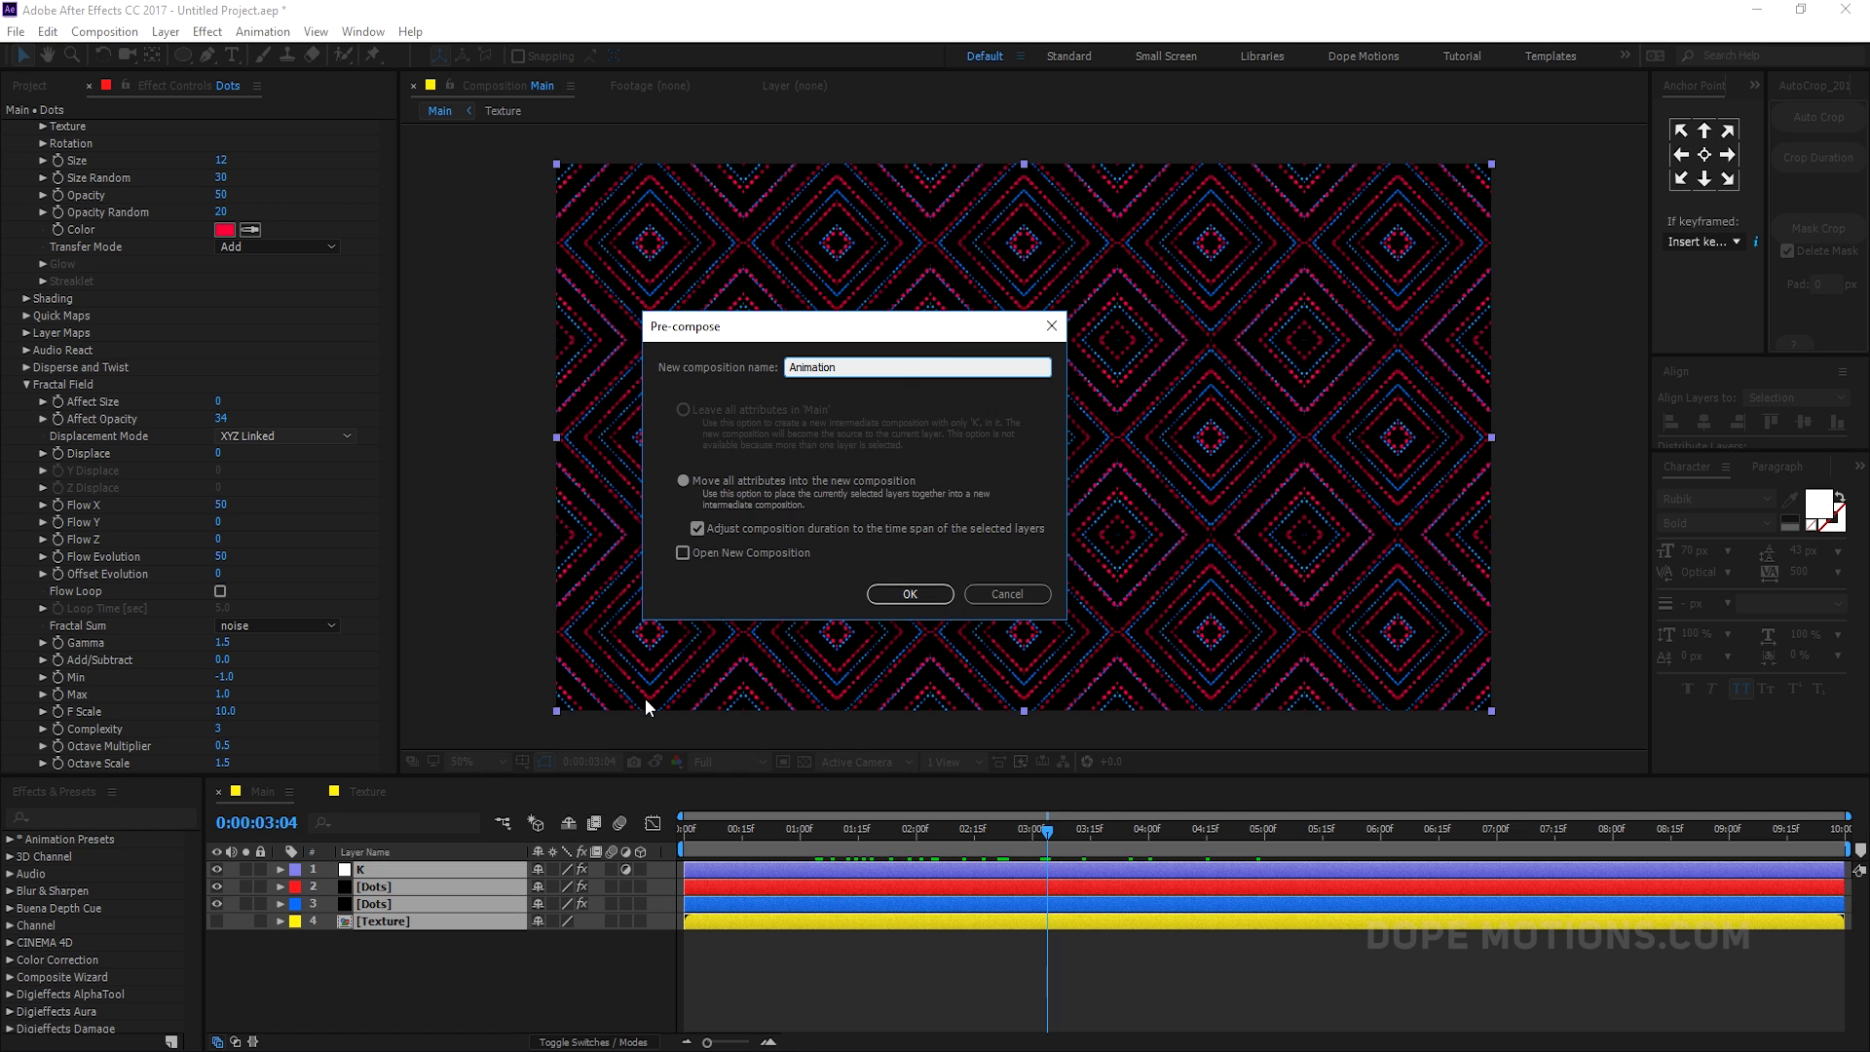
{"action": "left_click", "coordinate": [910, 593]}
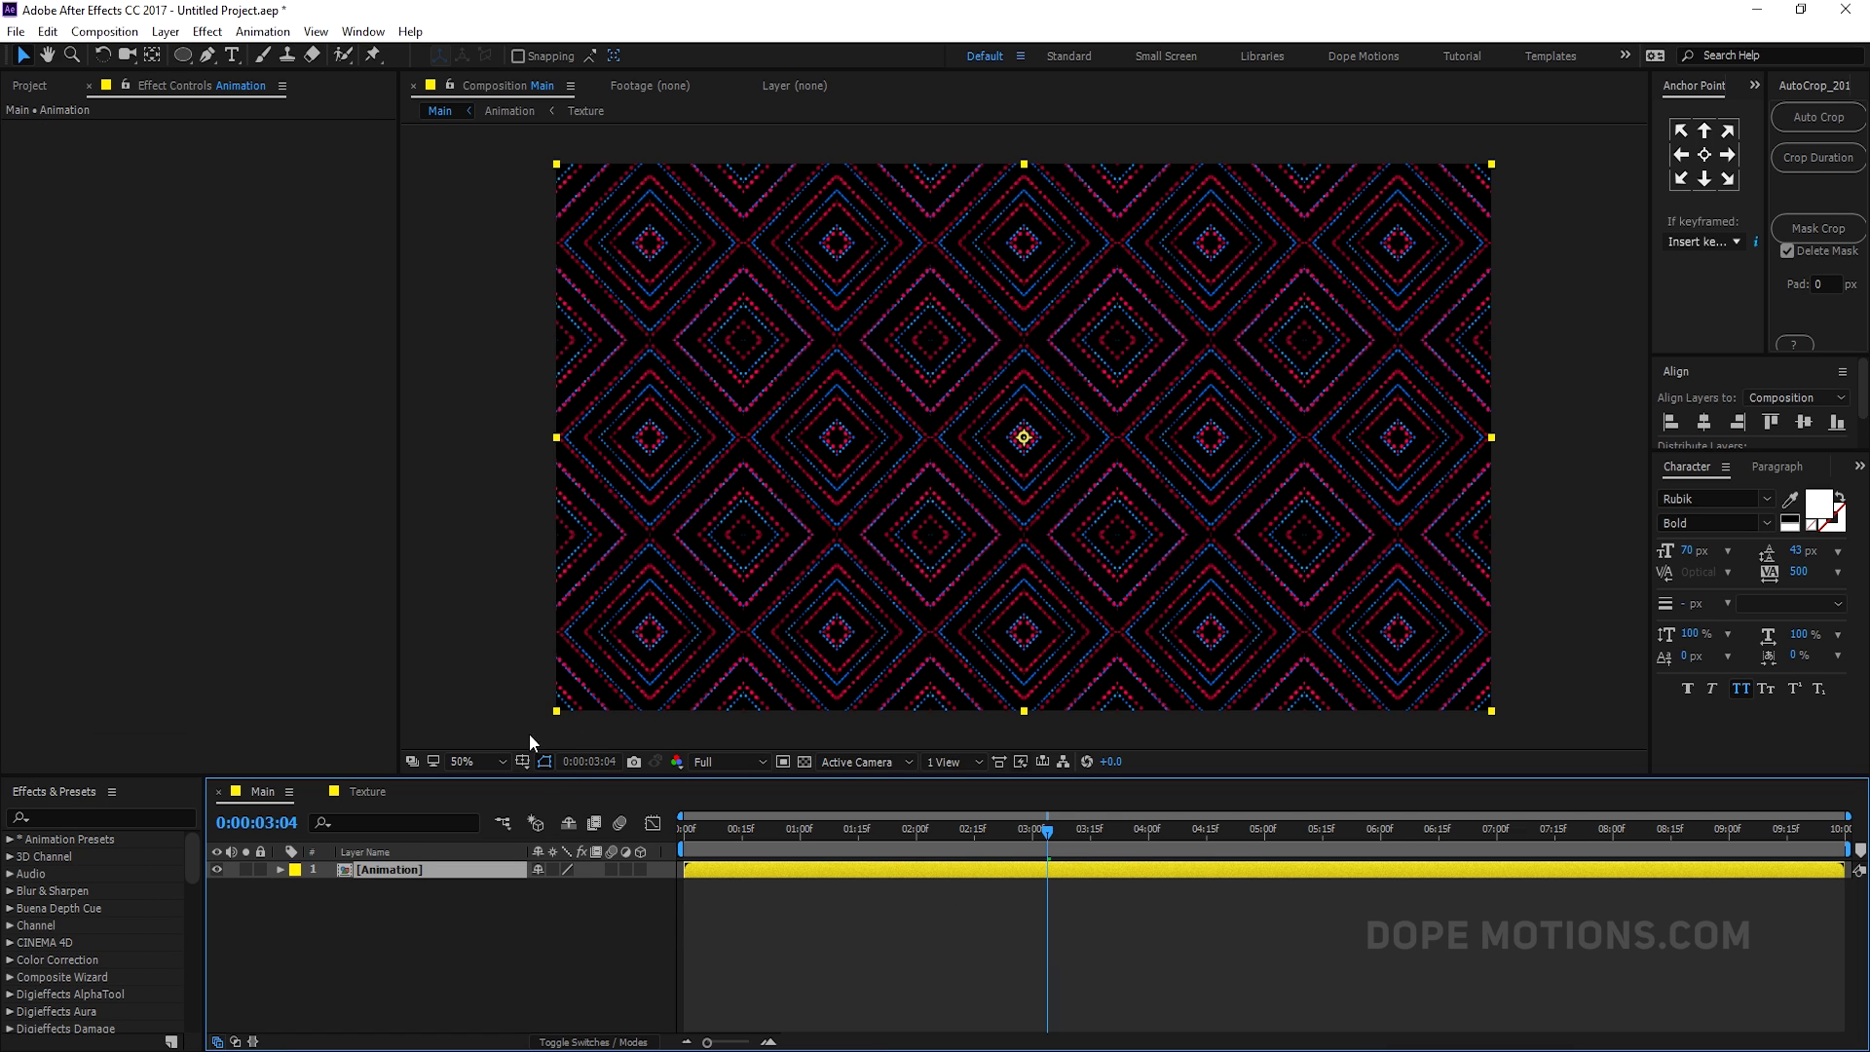
{"action": "left_click", "coordinate": [640, 869]}
- Add Camera 1 using the 50mm lens preset
{"action": "right_click", "coordinate": [375, 933]}
{"action": "mouse_move", "coordinate": [451, 710]}
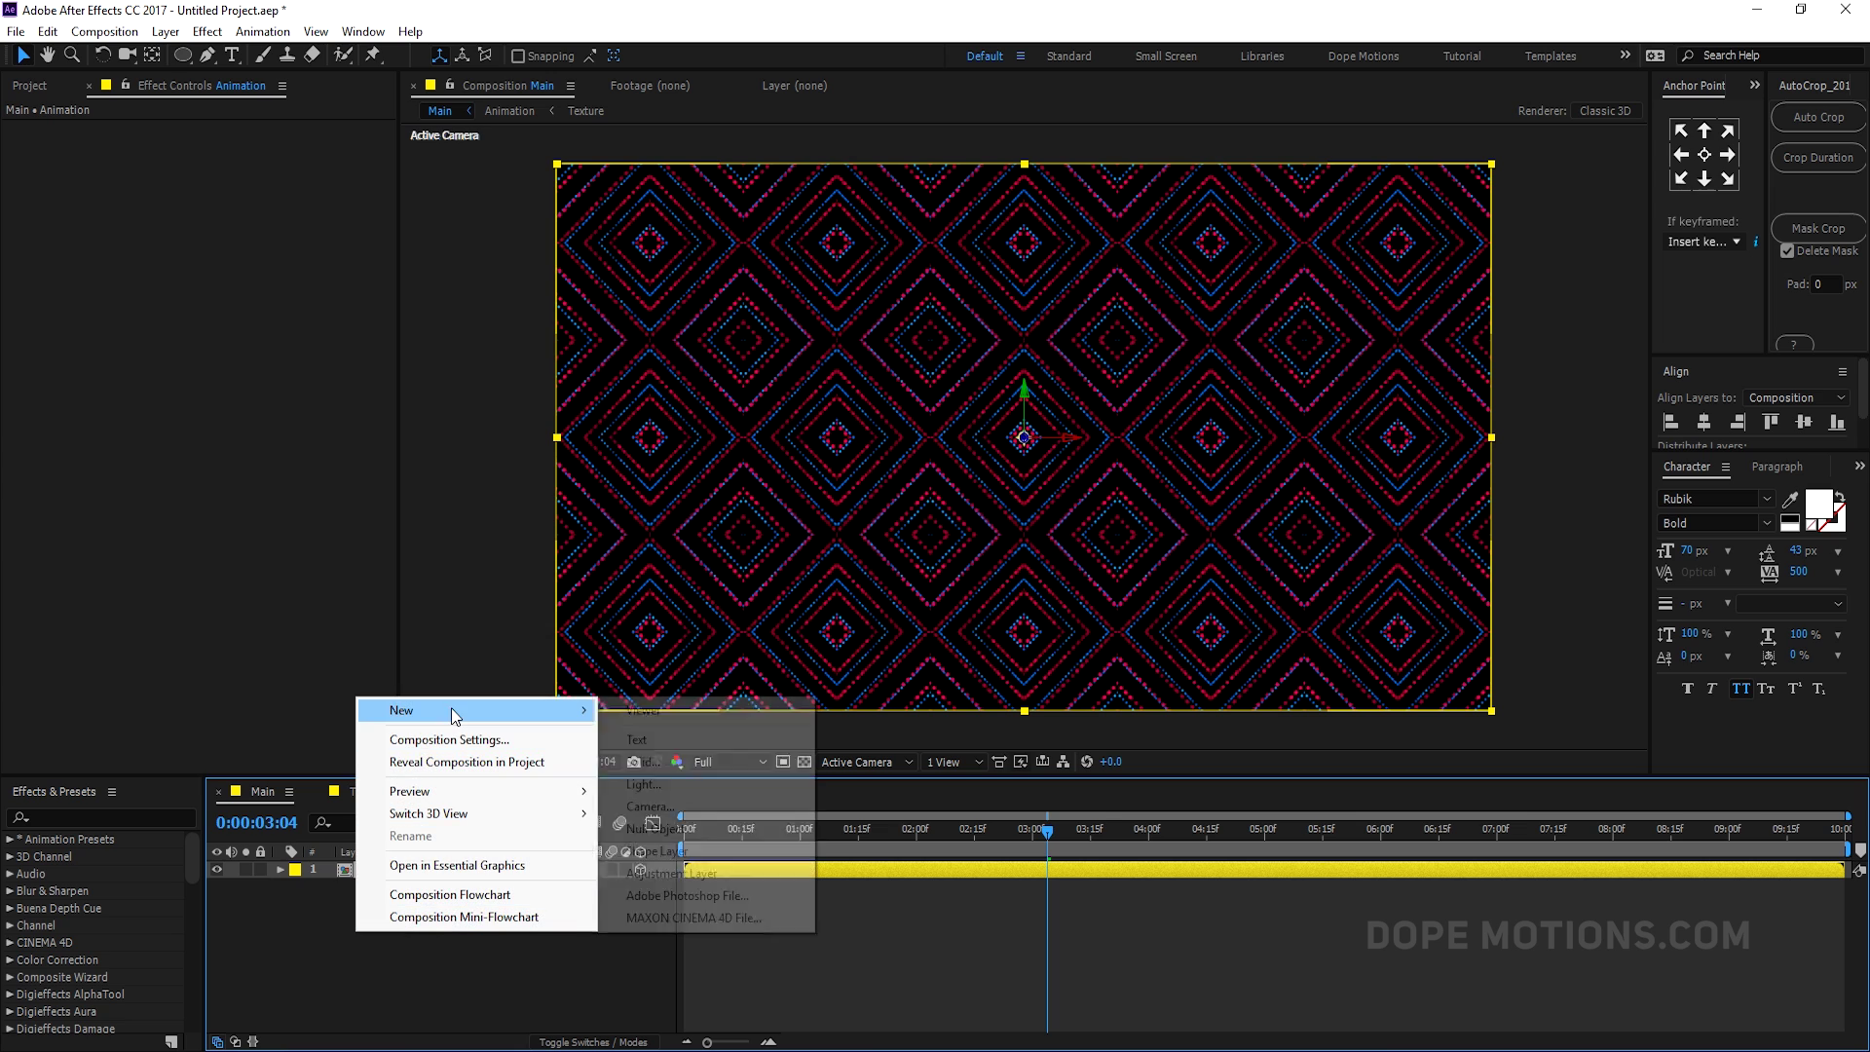
{"action": "left_click", "coordinate": [672, 806]}
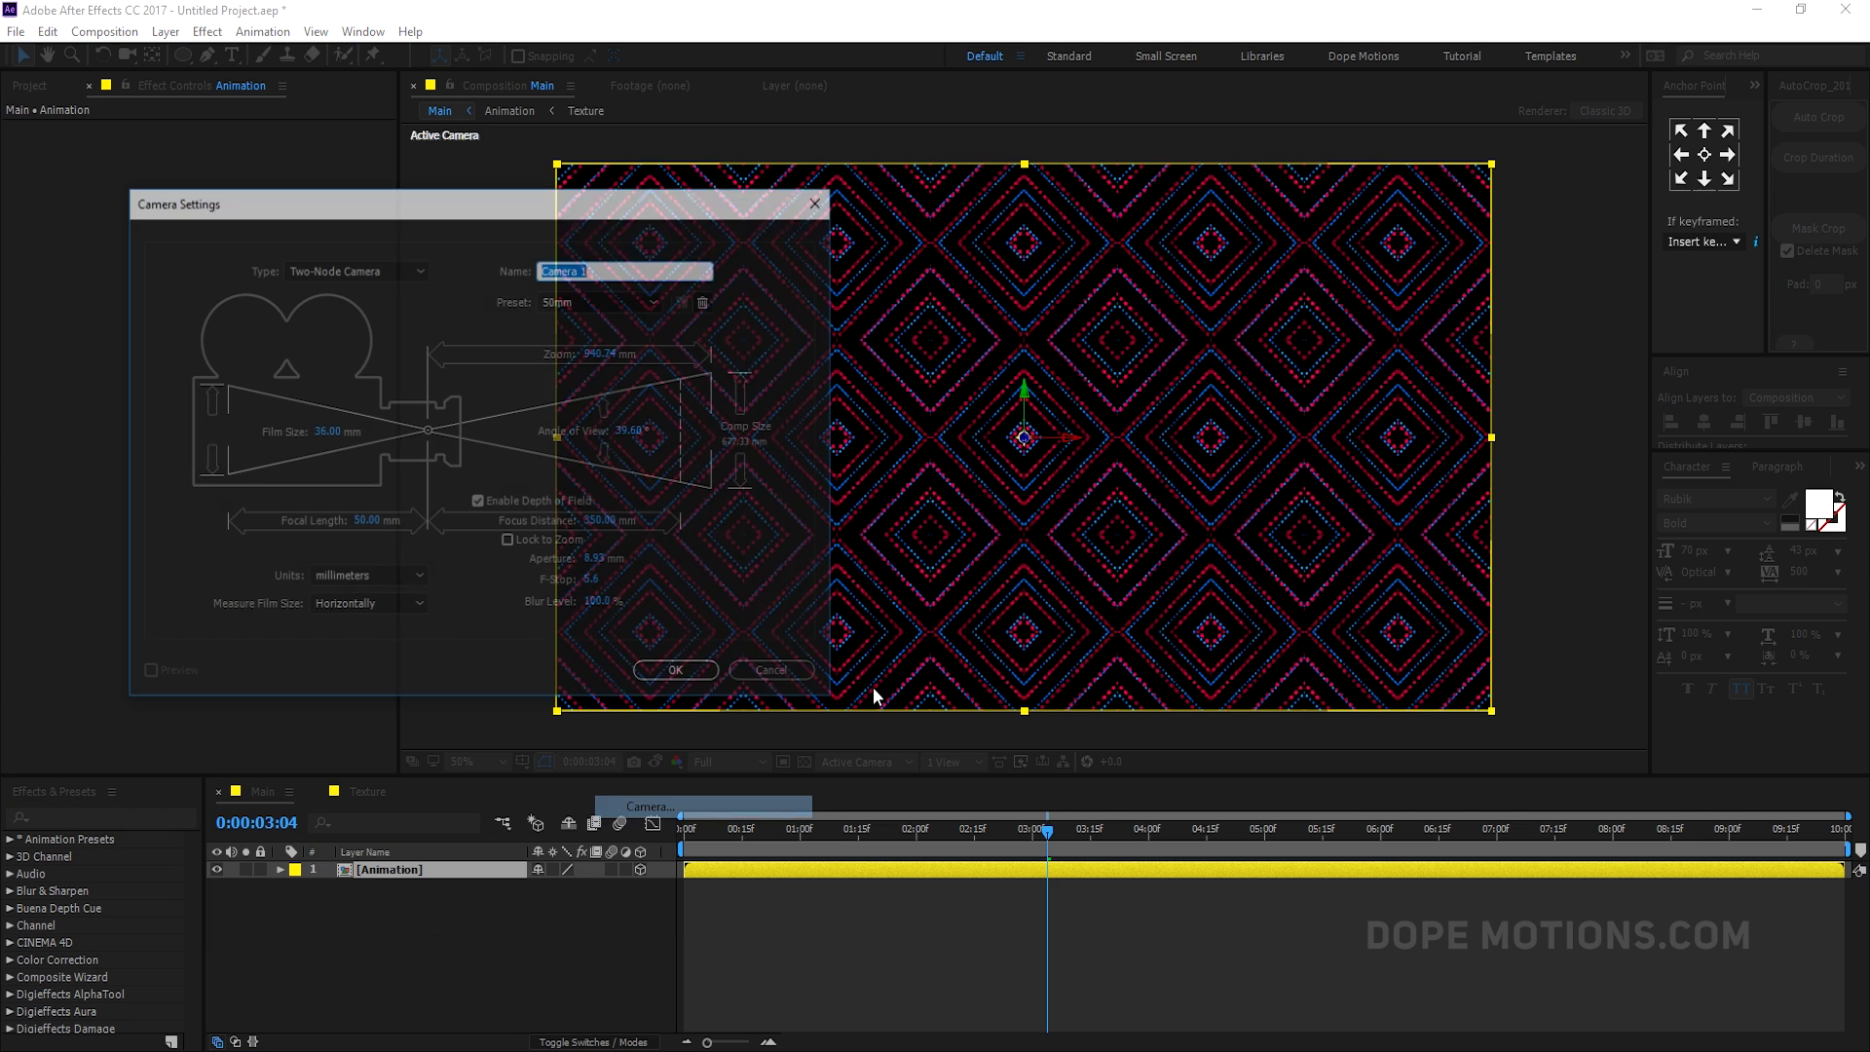
{"action": "left_click", "coordinate": [606, 297]}
{"action": "left_click", "coordinate": [585, 480]}
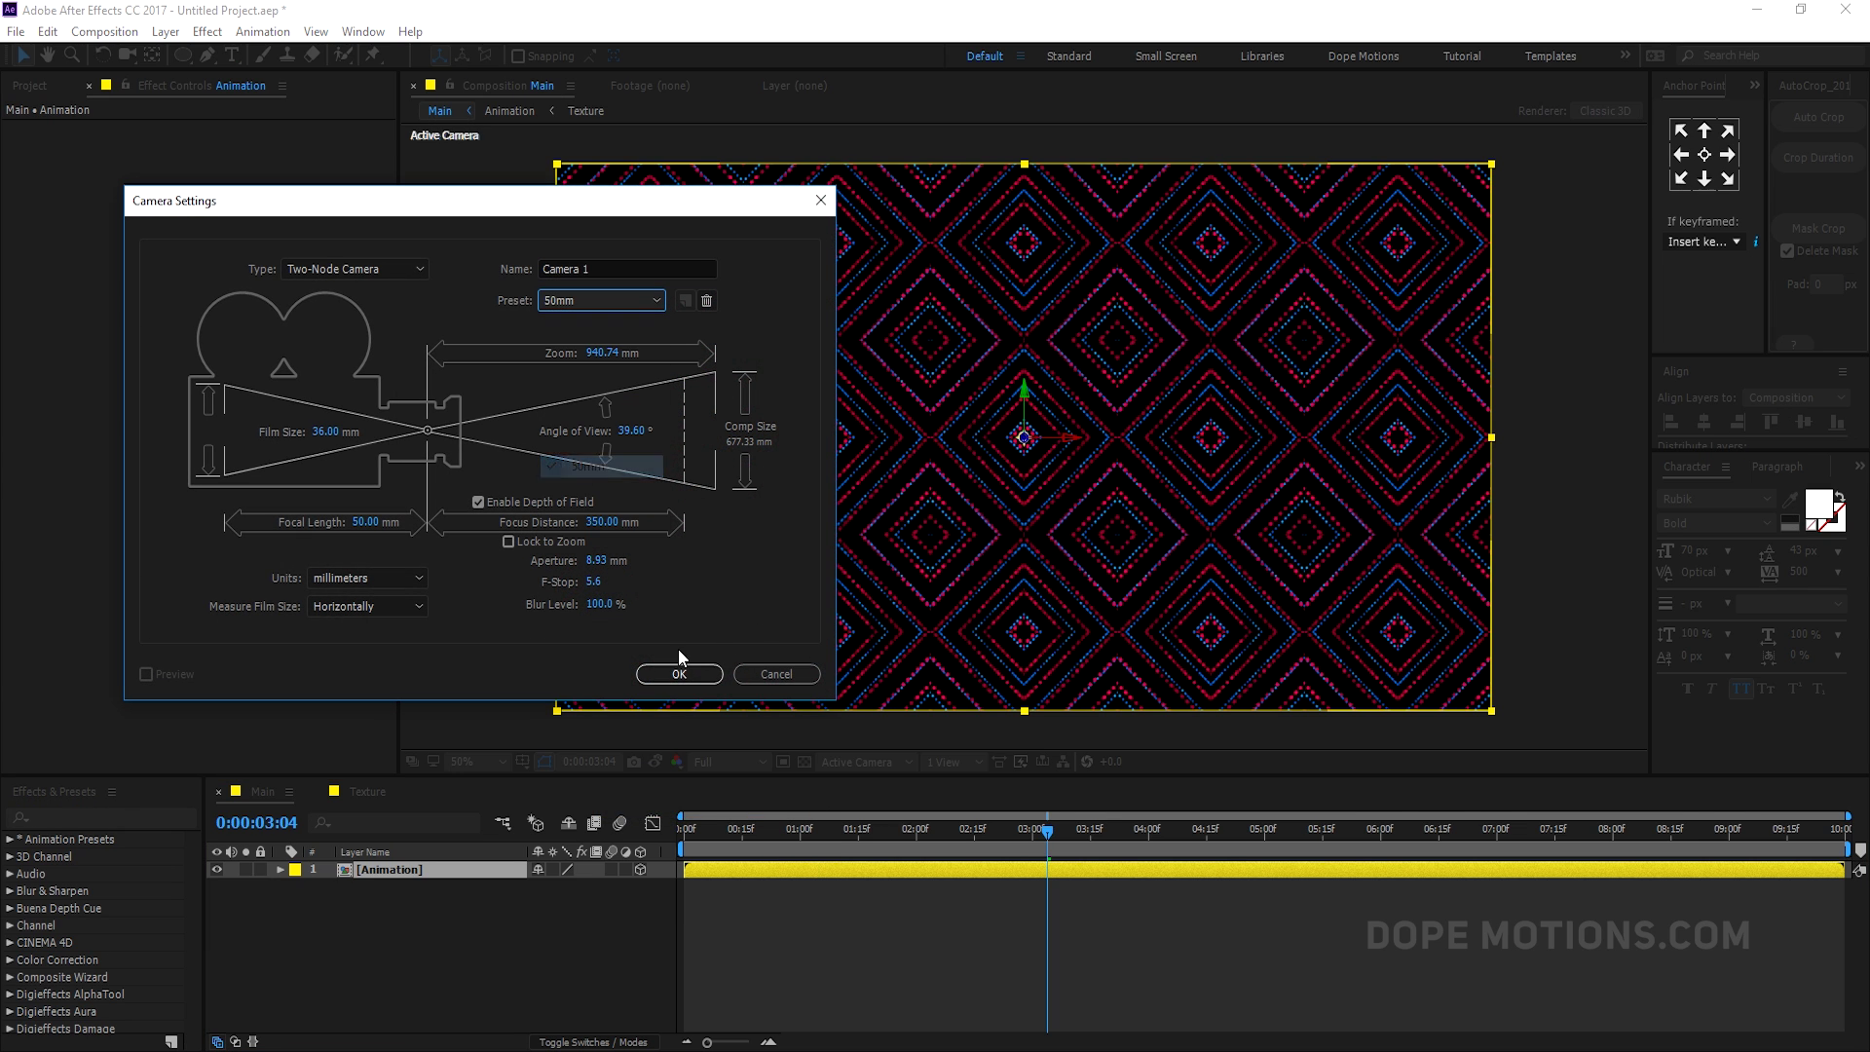
{"action": "left_click", "coordinate": [680, 676]}
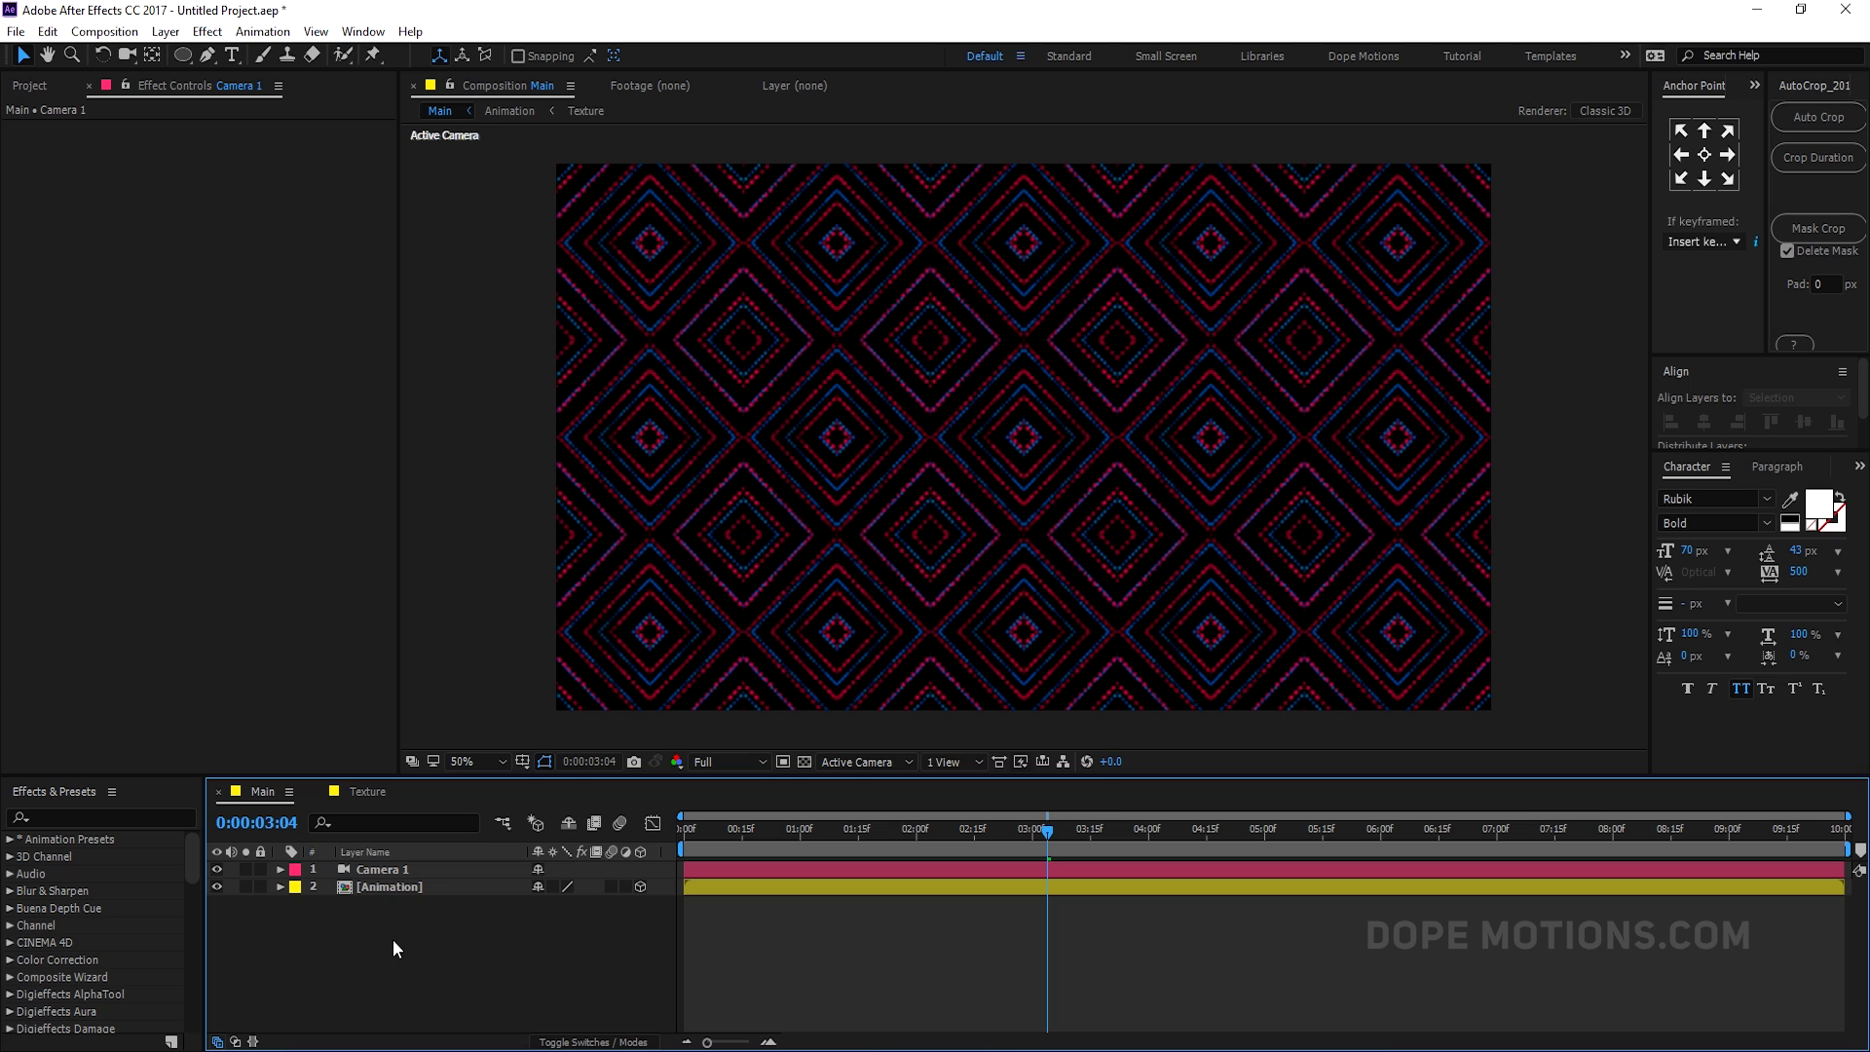
- Orbit the camera with the Camera tool to view the pattern at a tilt
{"action": "key", "text": "c"}
{"action": "left_click_drag", "start_coordinate": [1032, 487], "coordinate": [1111, 312]}
{"action": "key", "text": "F2"}
{"action": "key", "text": "c"}
{"action": "key", "text": "c"}
{"action": "left_click_drag", "start_coordinate": [1056, 500], "coordinate": [1047, 490]}
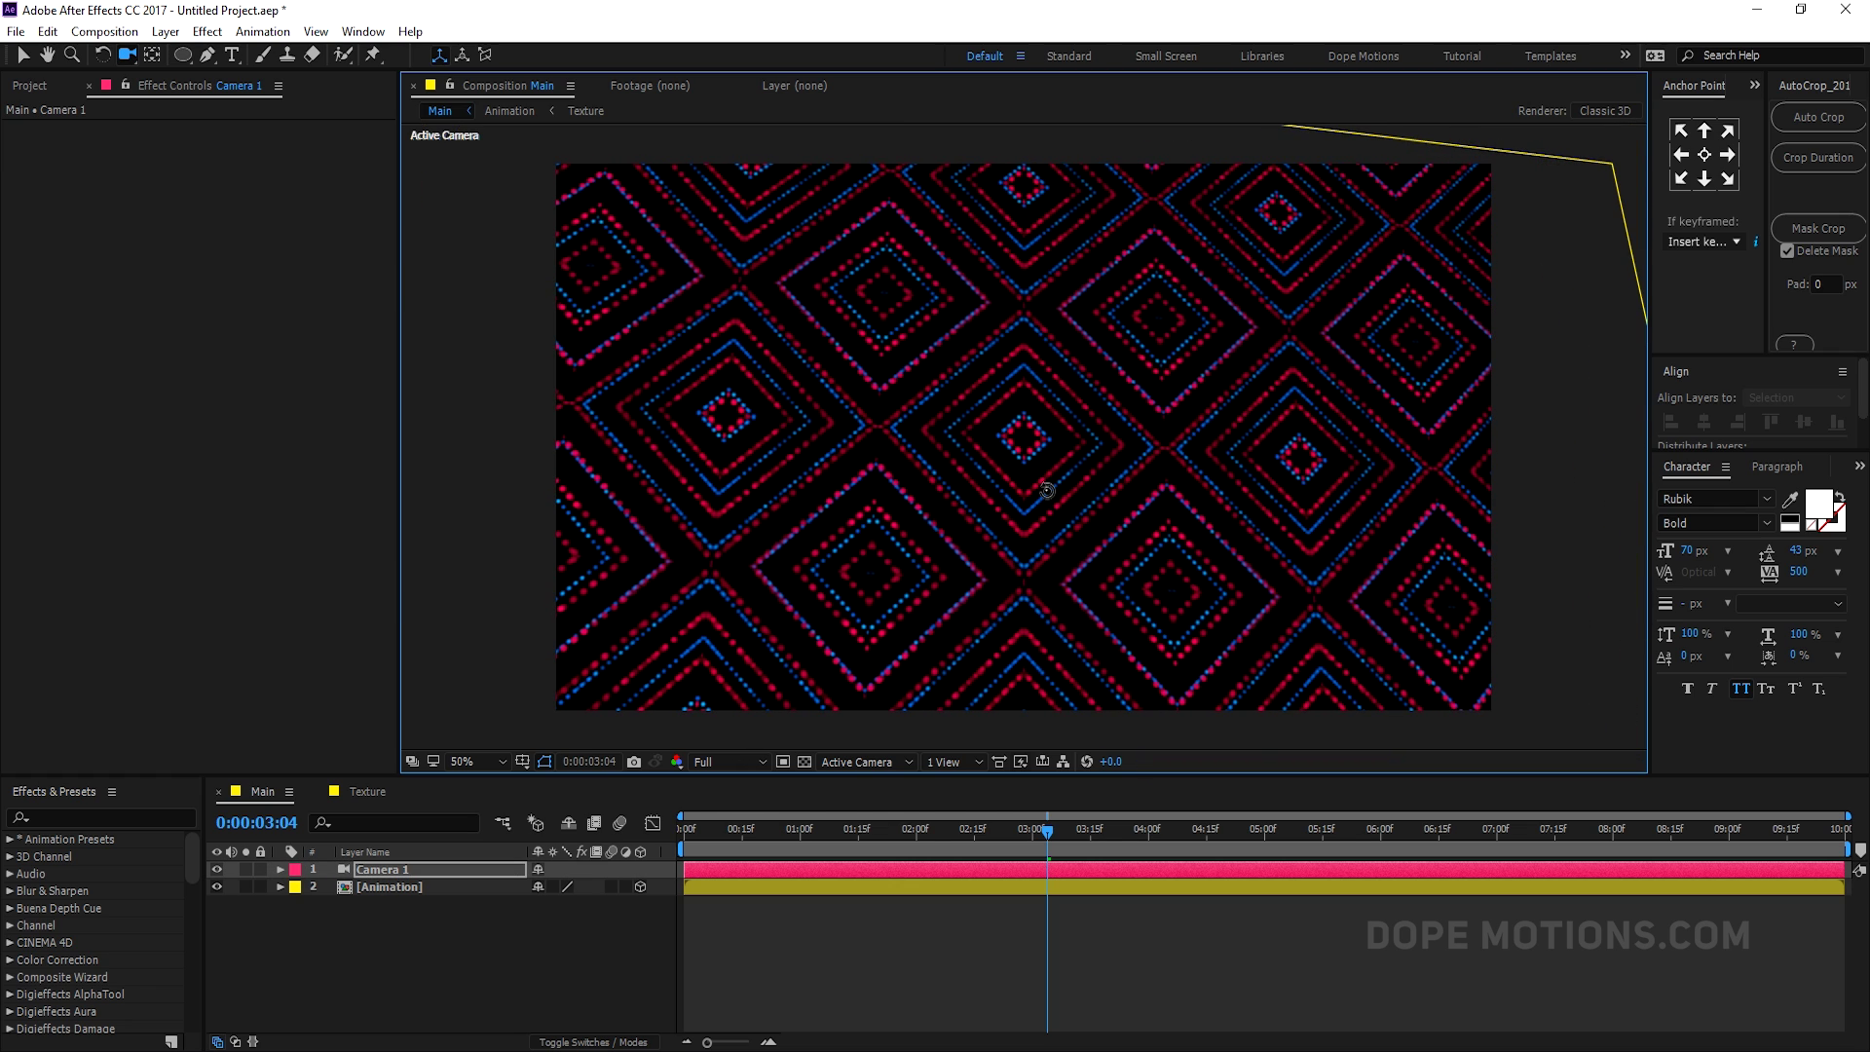
- Open the Animation comp and add an adjustment layer named G
{"action": "left_click", "coordinate": [267, 952]}
{"action": "double_click", "coordinate": [392, 885]}
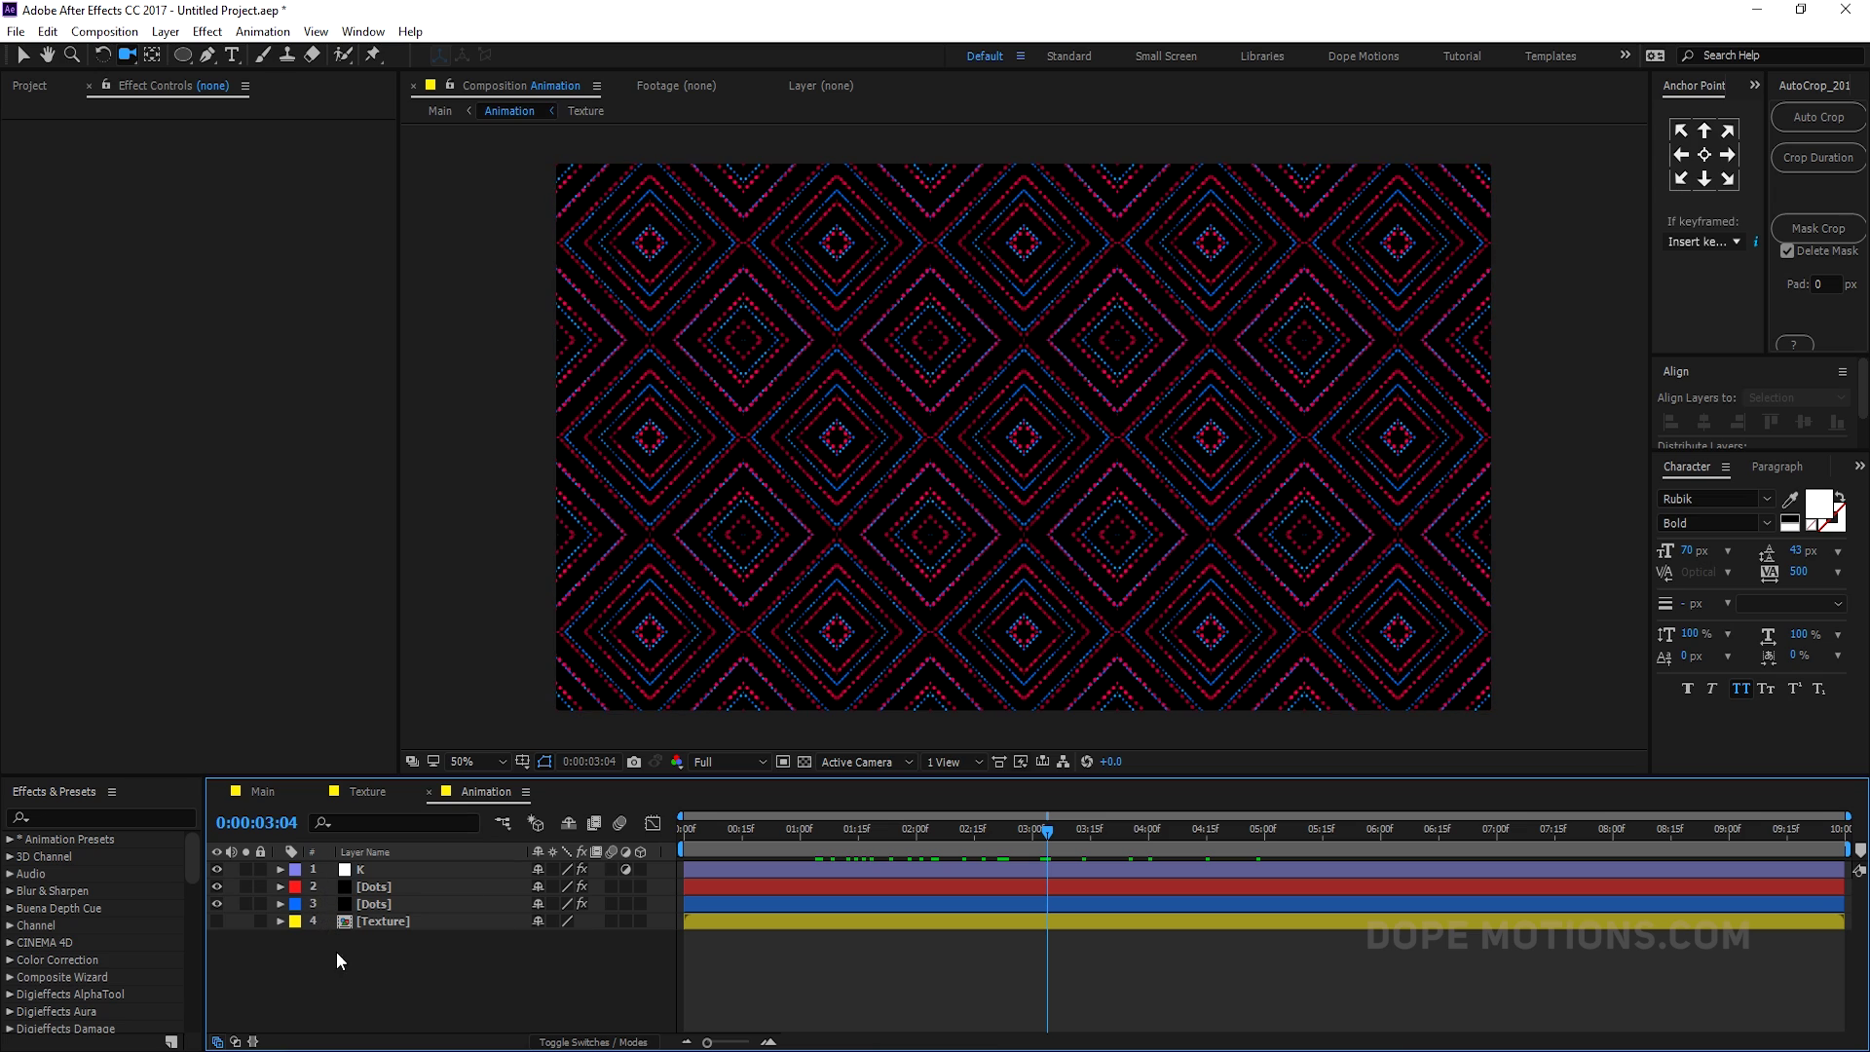
{"action": "right_click", "coordinate": [385, 965]}
{"action": "mouse_move", "coordinate": [440, 746]}
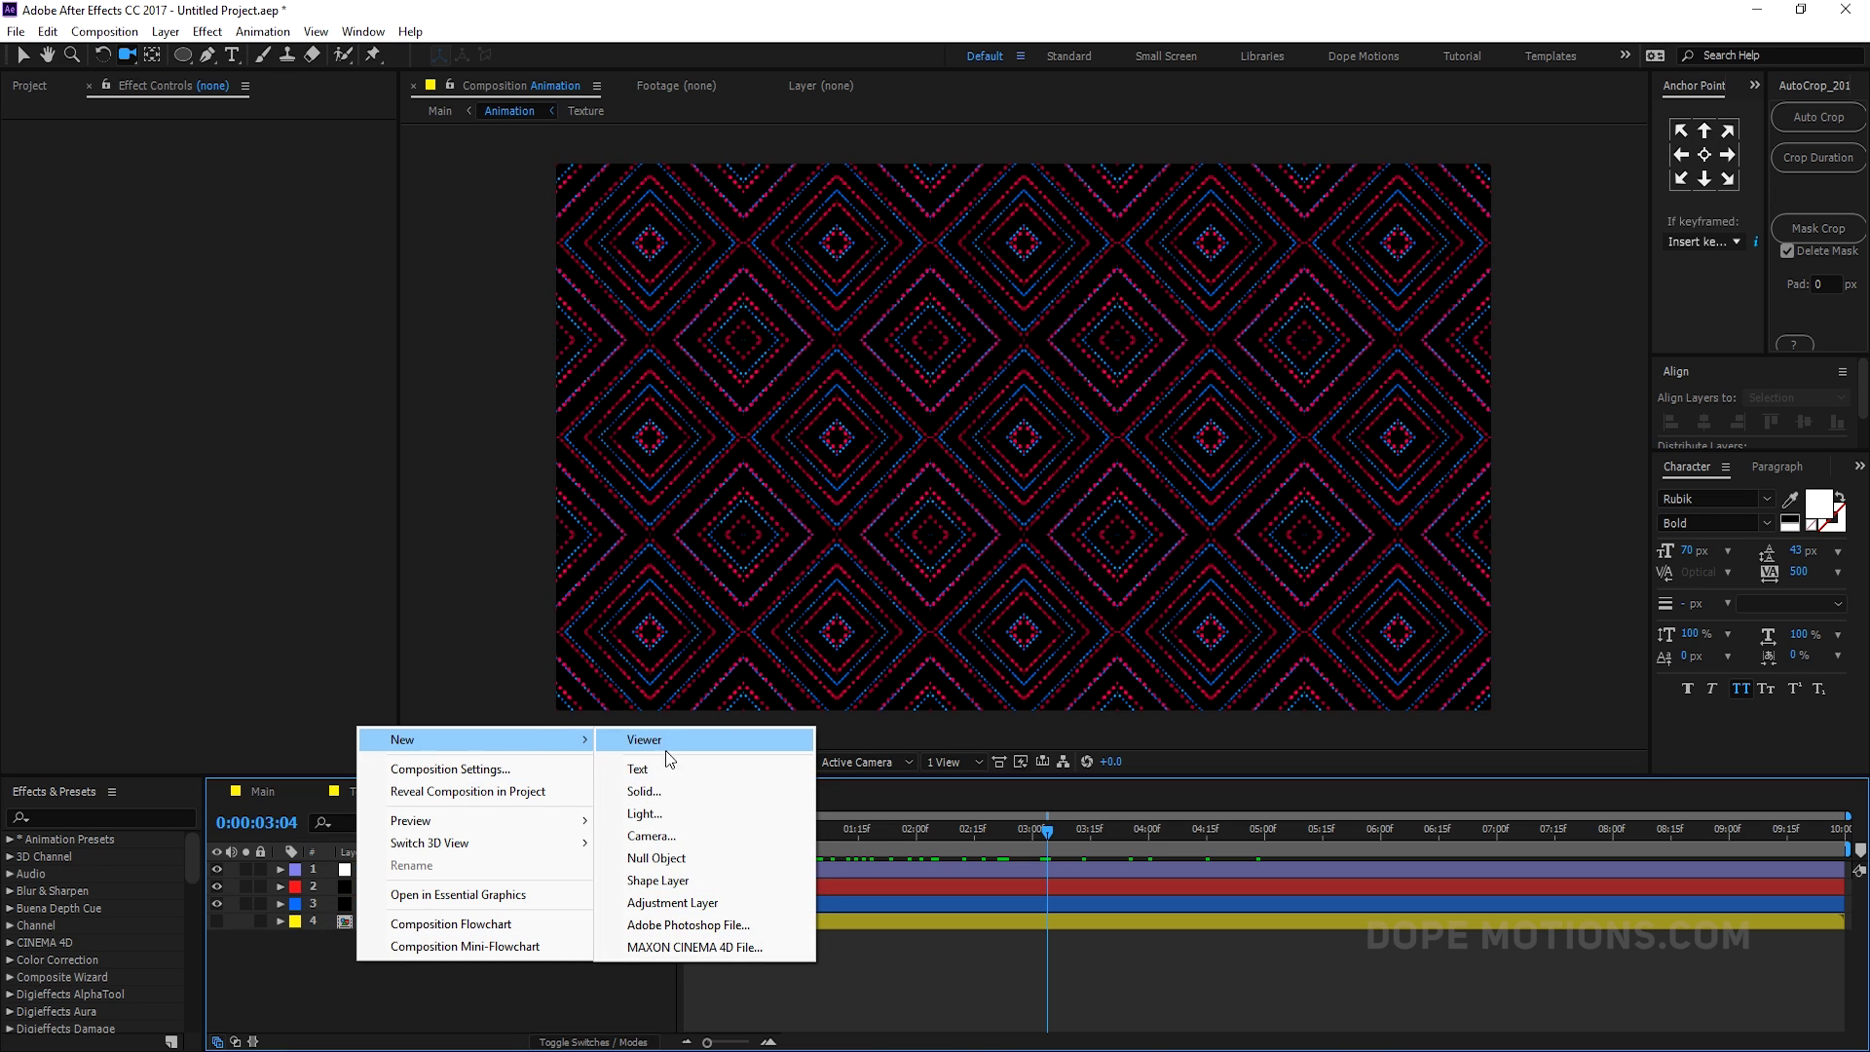
{"action": "left_click", "coordinate": [672, 903]}
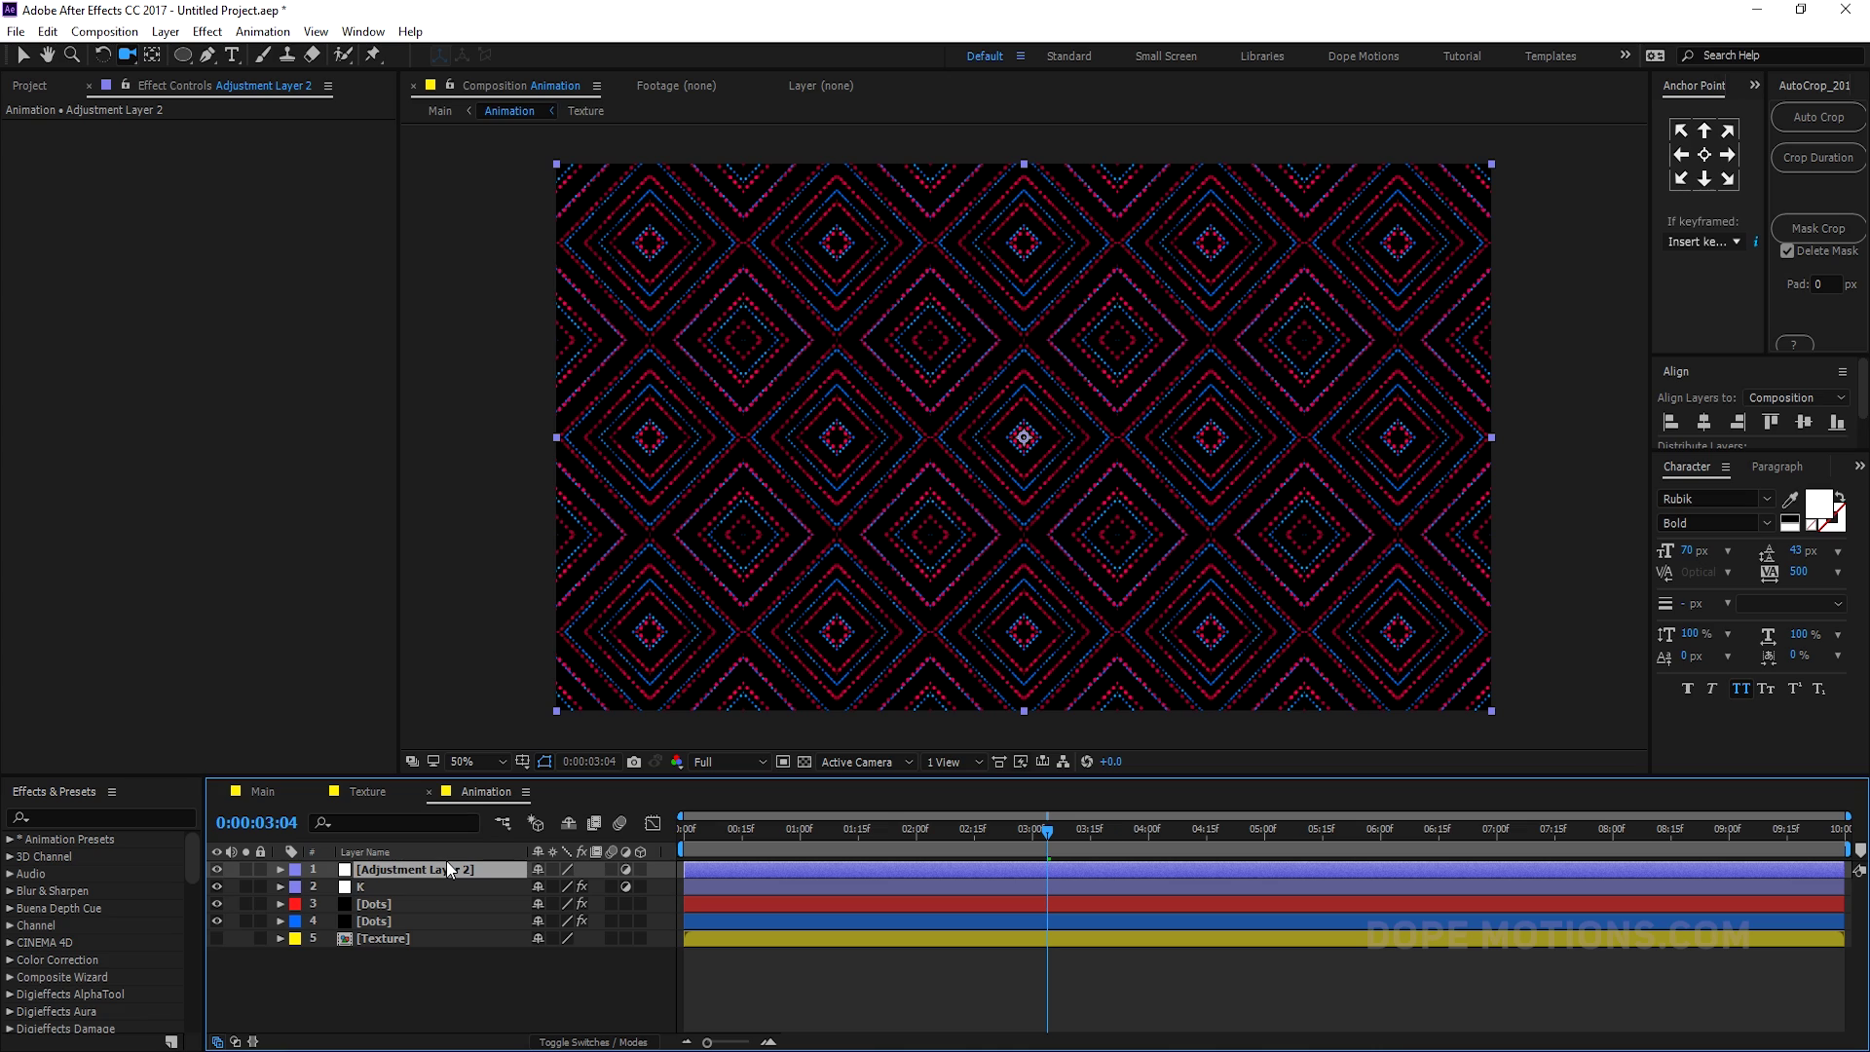
{"action": "key", "text": "Return"}
{"action": "type", "text": "G"}
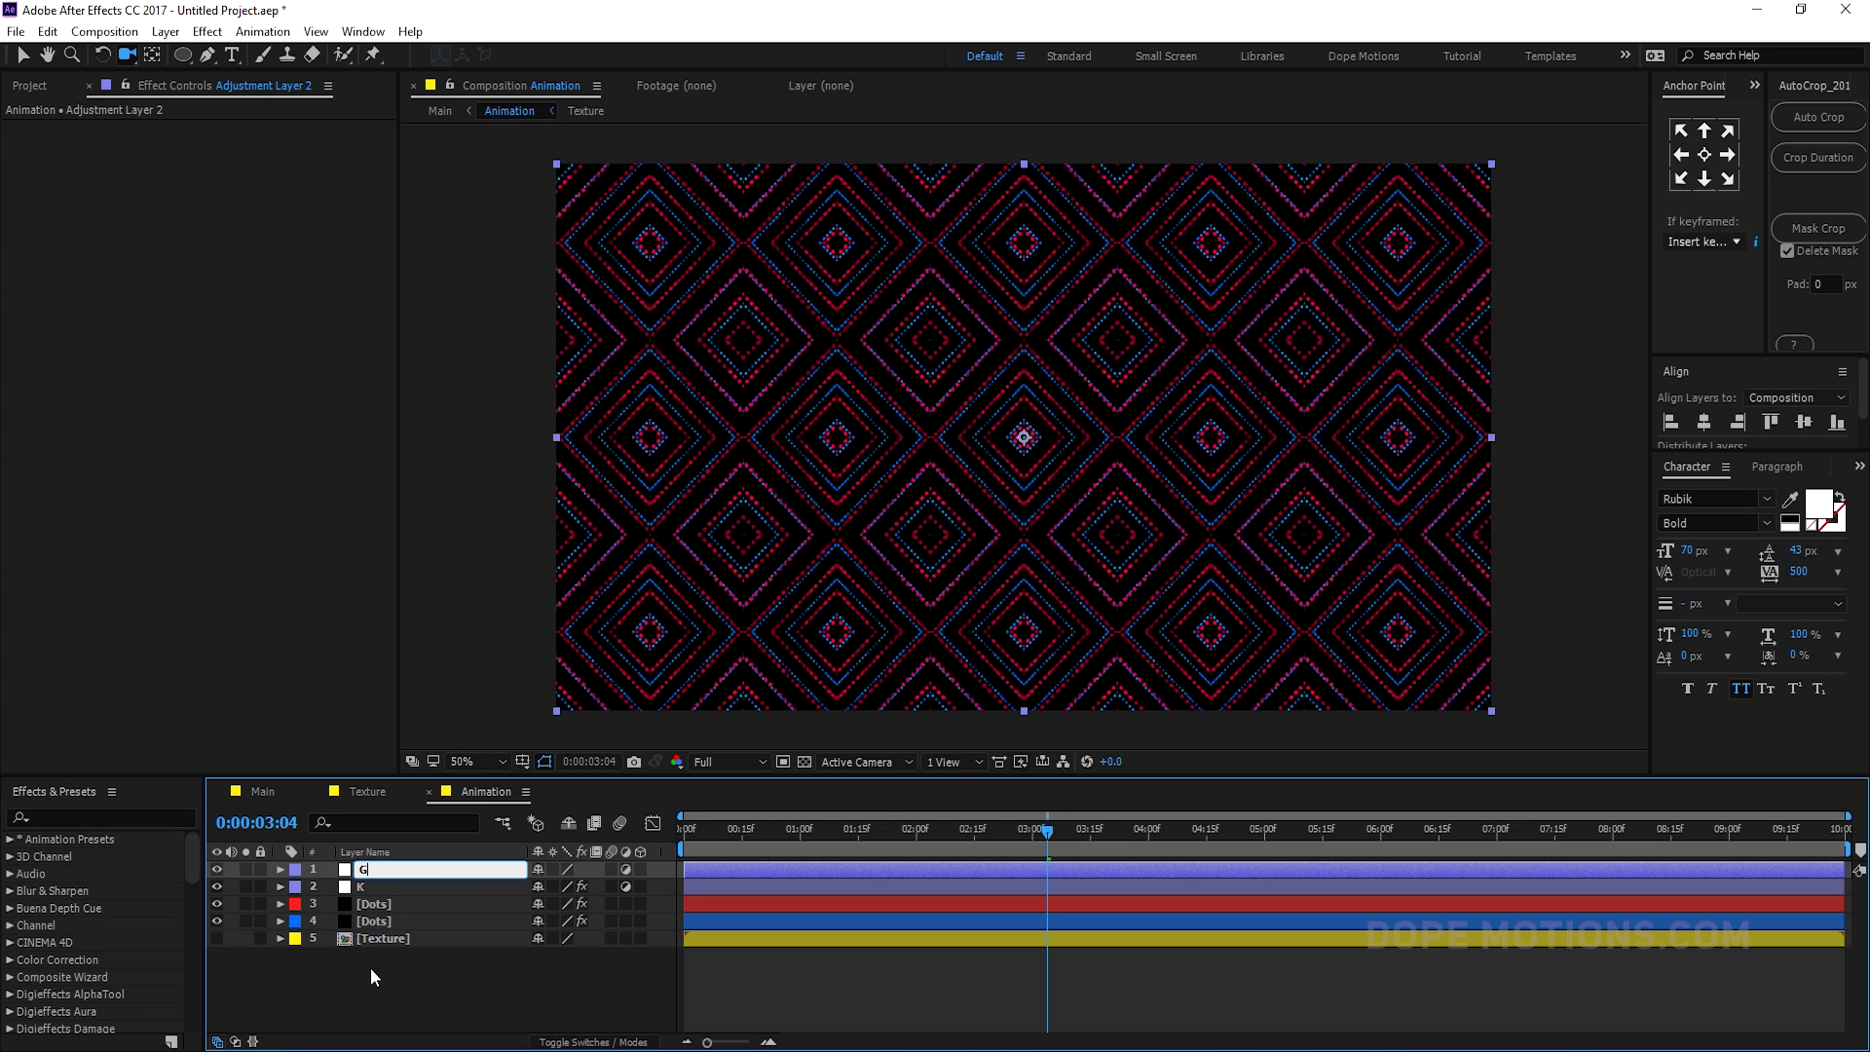
{"action": "key", "text": "Return"}
- Apply Glow to G with Threshold 85% and Radius 30, then return to Main
{"action": "key", "text": "ctrl+space"}
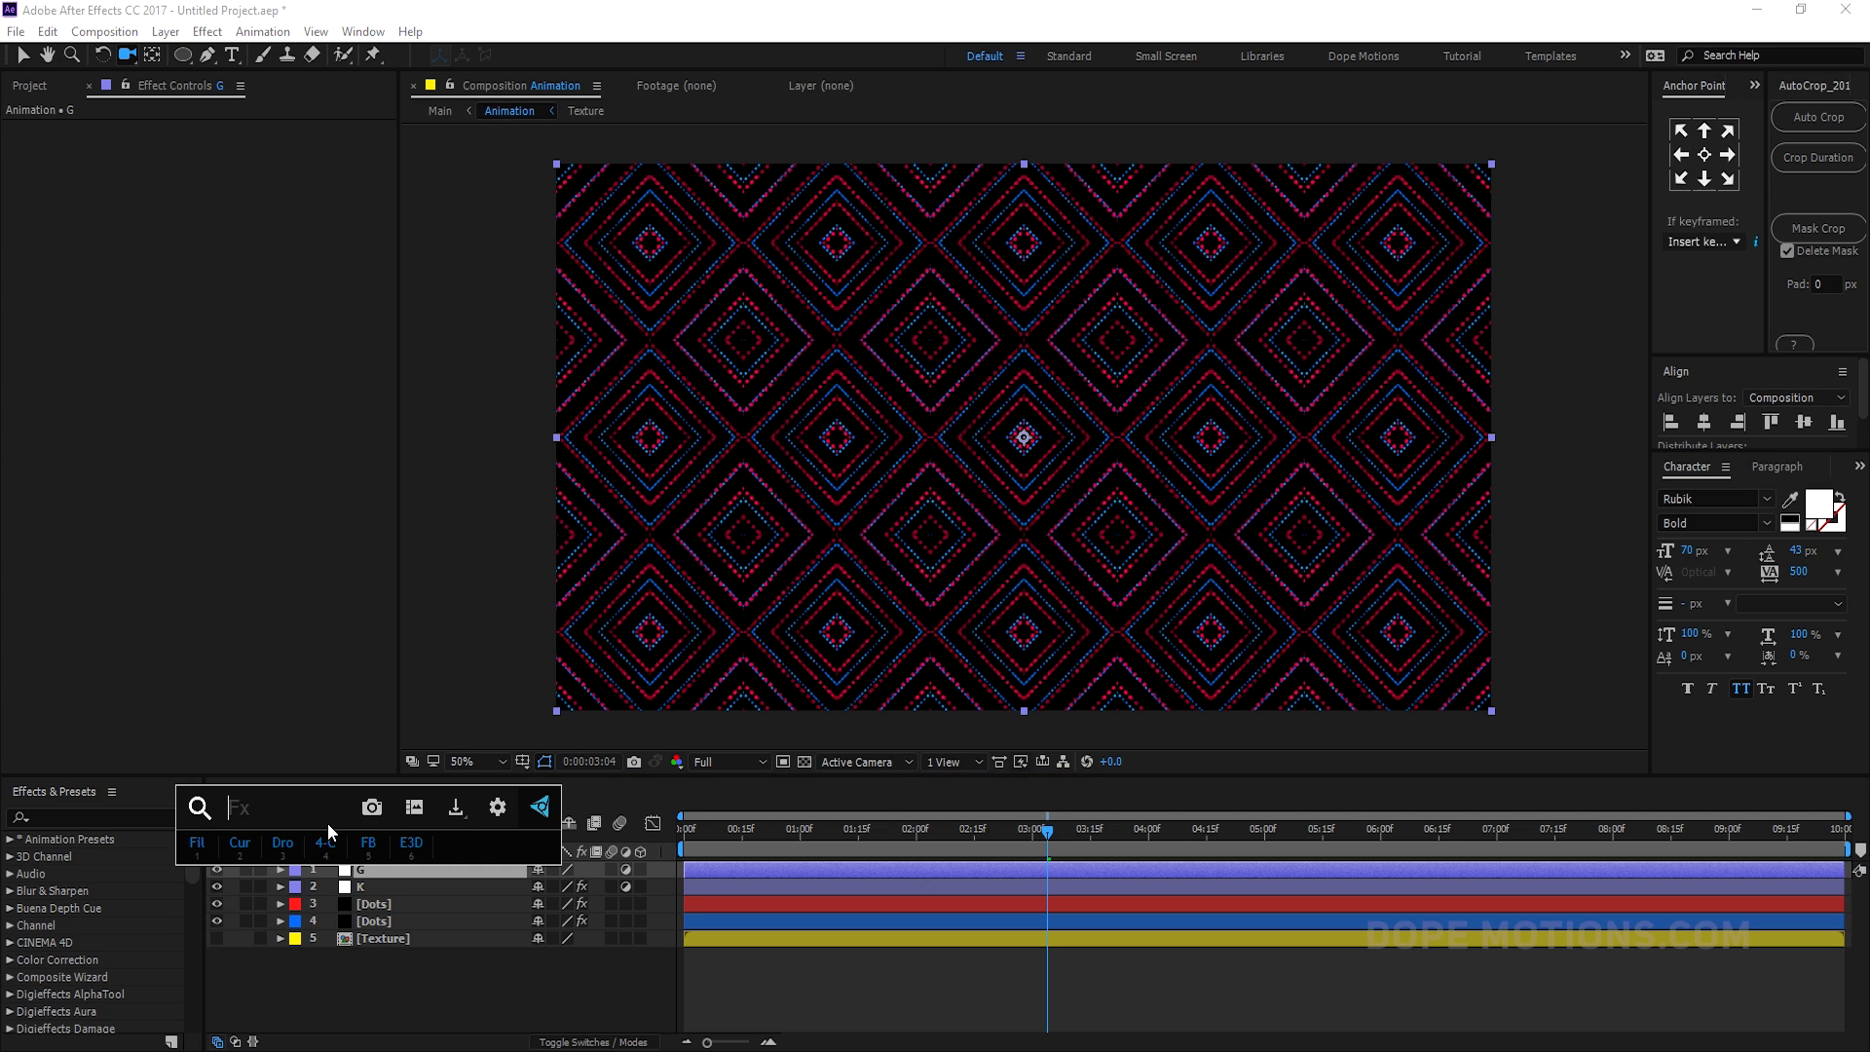
{"action": "type", "text": "glow"}
{"action": "key", "text": "Return"}
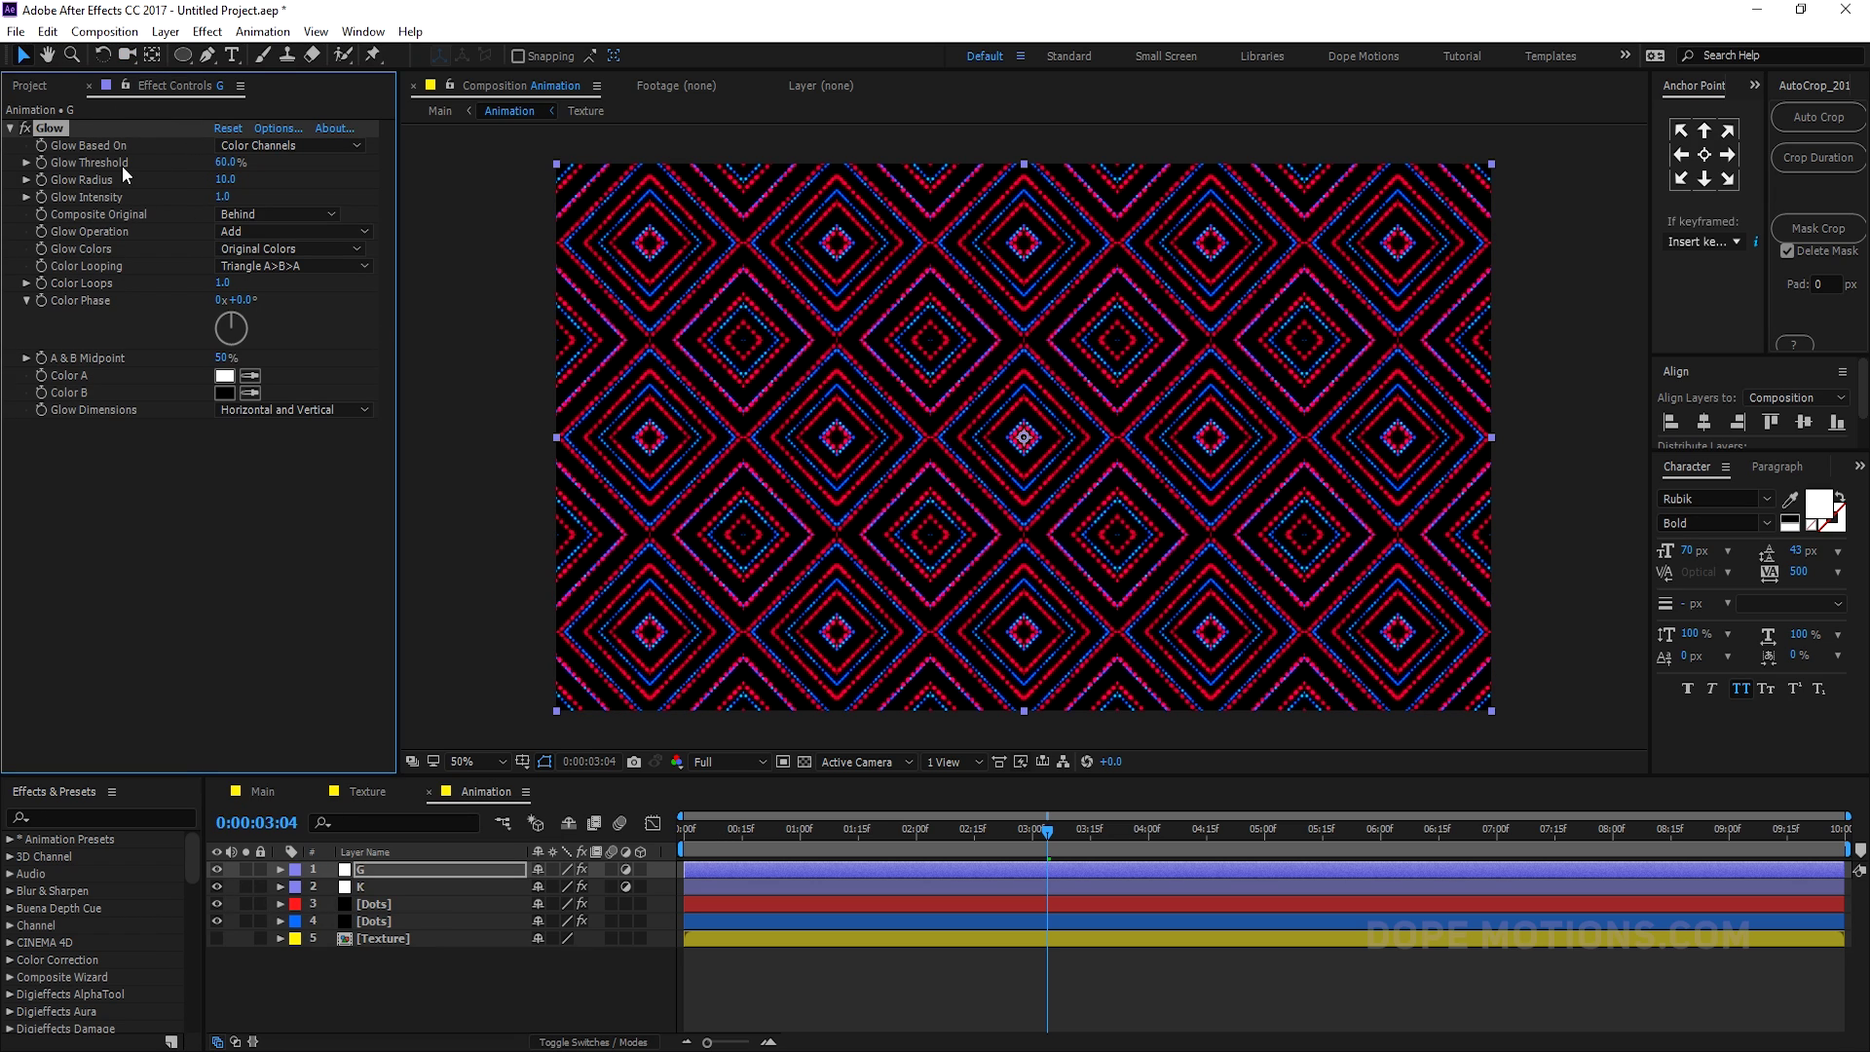
{"action": "left_click", "coordinate": [227, 163]}
{"action": "type", "text": "85"}
{"action": "key", "text": "Return"}
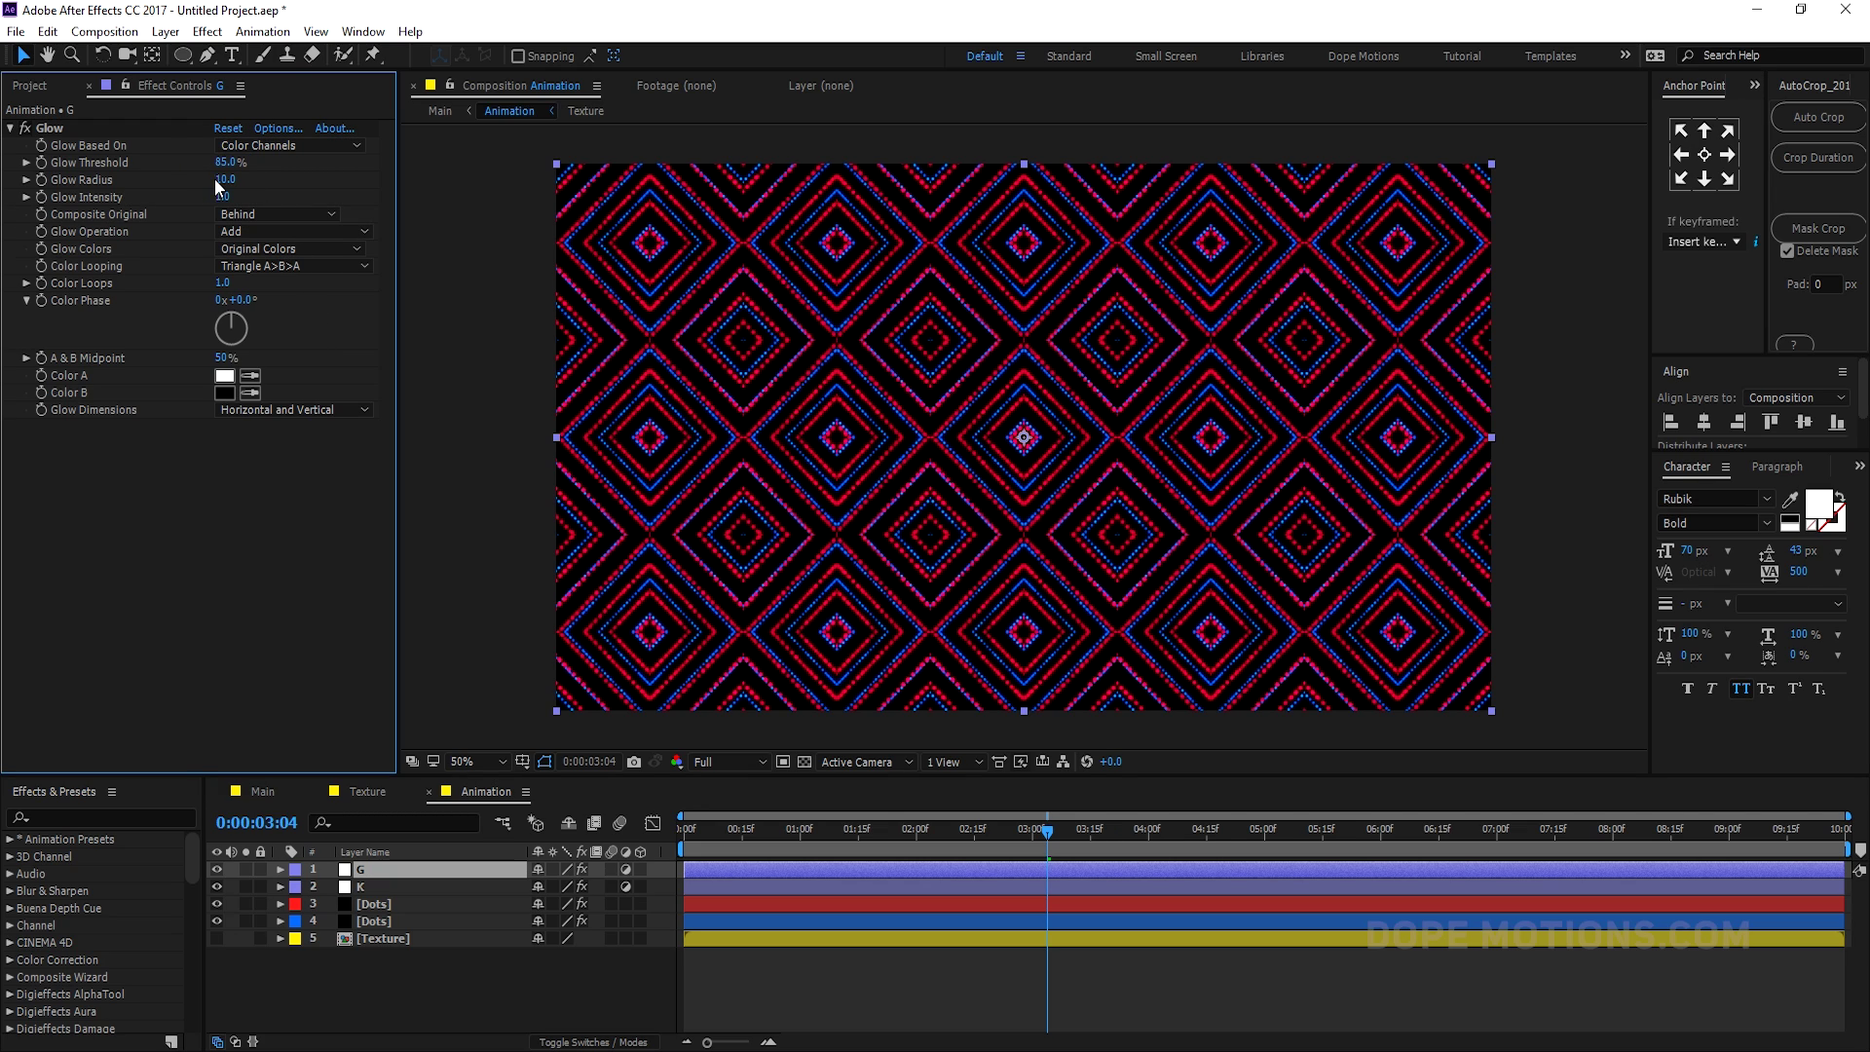
{"action": "left_click", "coordinate": [224, 179]}
{"action": "type", "text": "30"}
{"action": "key", "text": "Return"}
{"action": "left_click", "coordinate": [263, 791]}
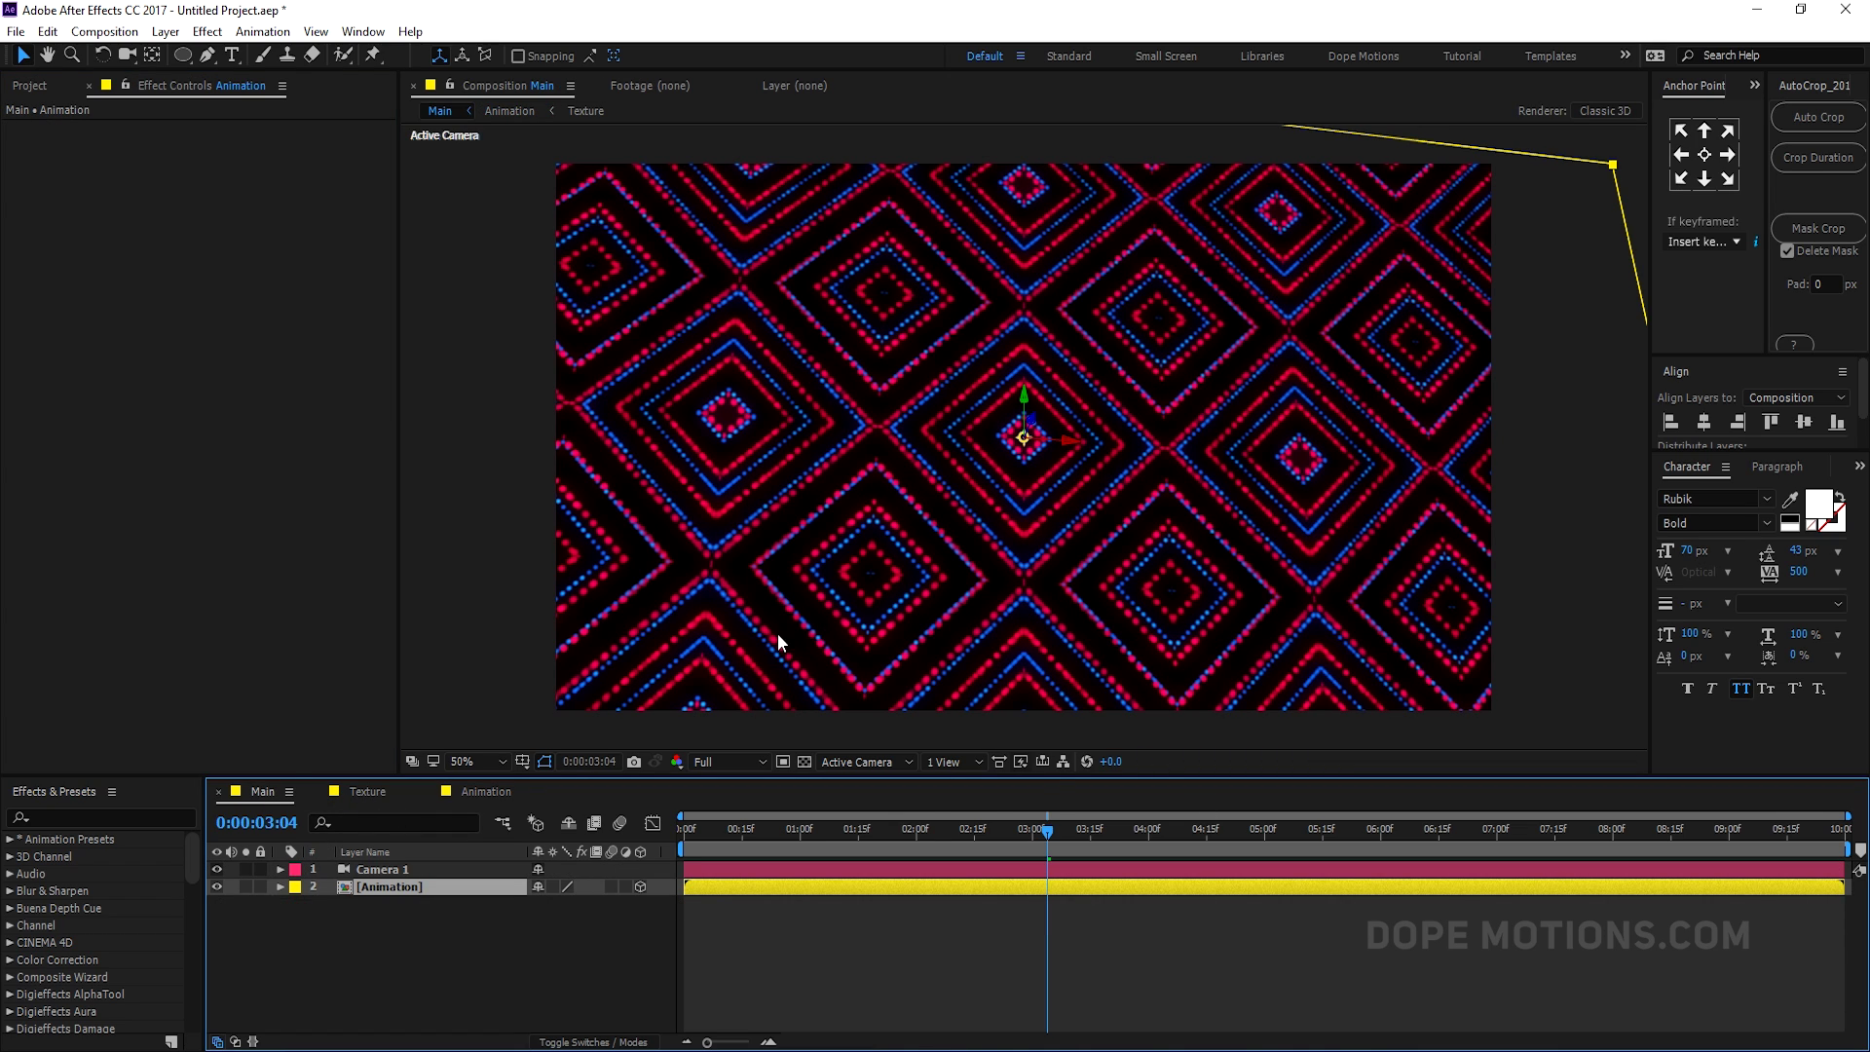
- Give Camera 1 Aperture 101.3 px, Focus Distance 1792.1 px and Blur Level 282%
{"action": "left_click", "coordinate": [508, 900]}
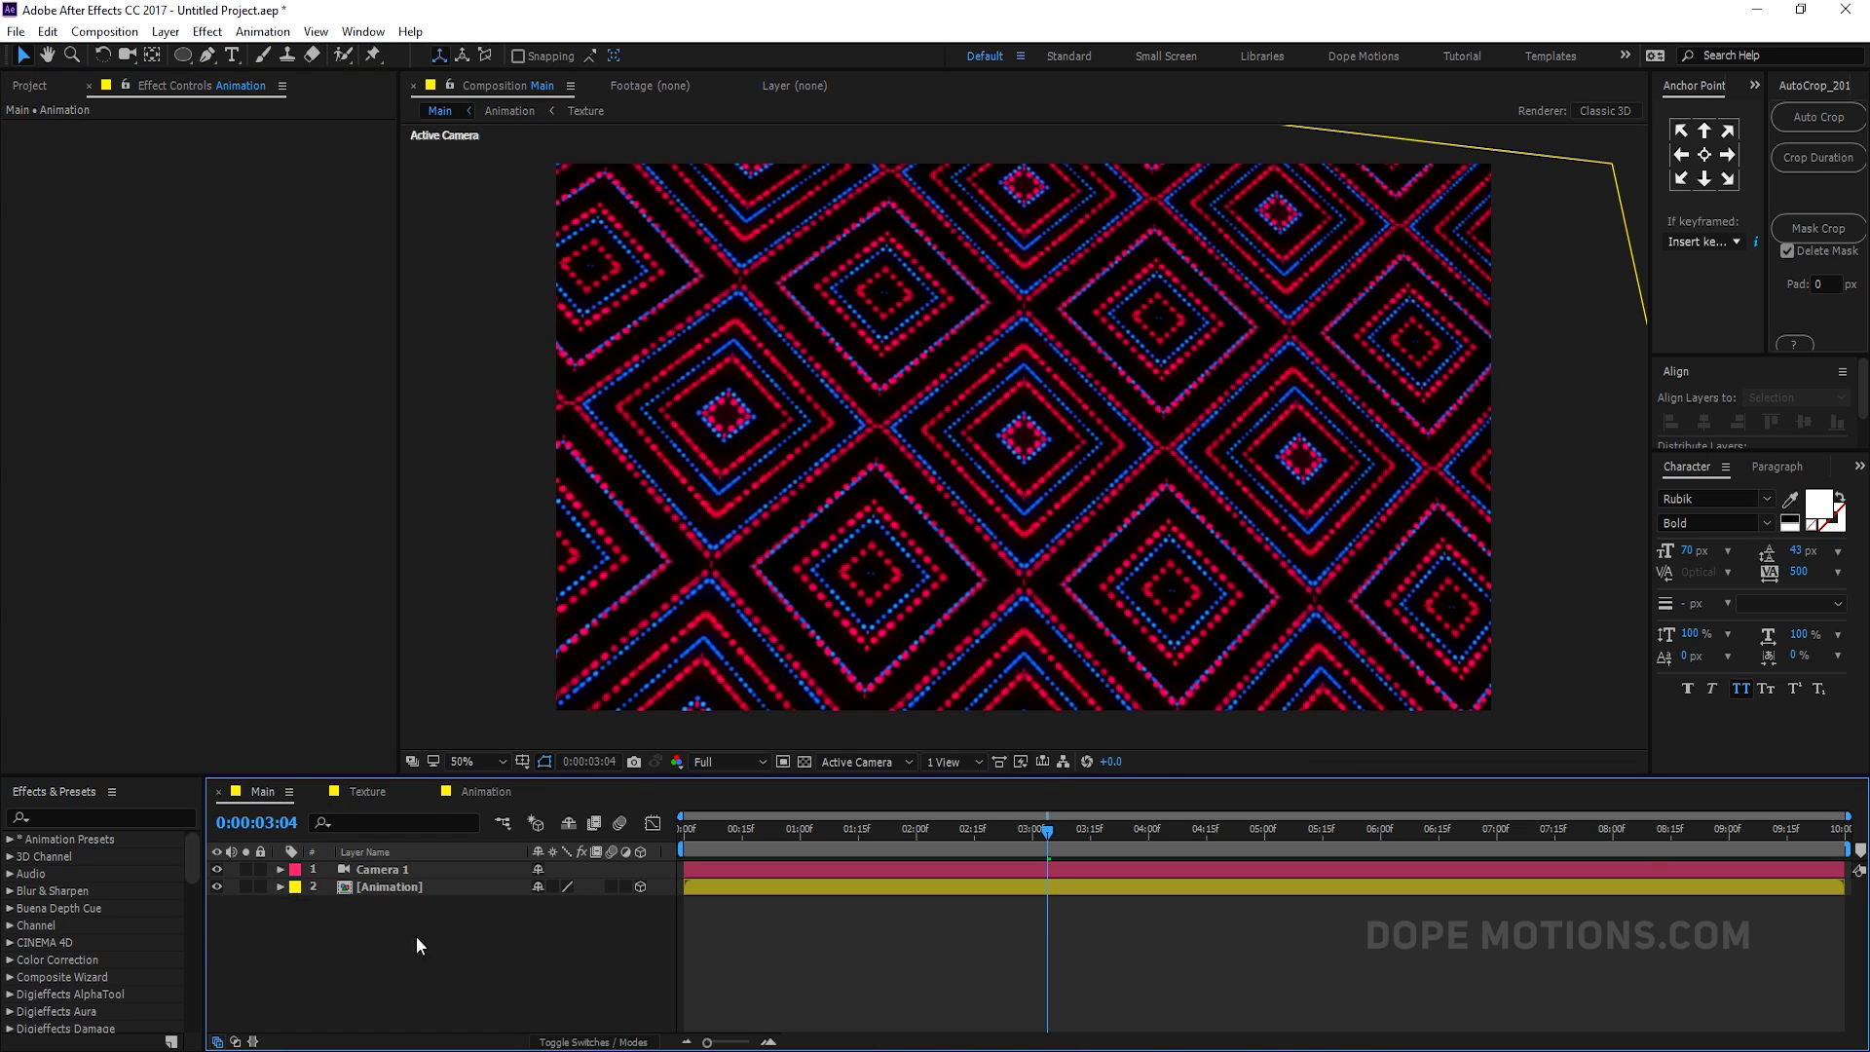
{"action": "left_click", "coordinate": [386, 871]}
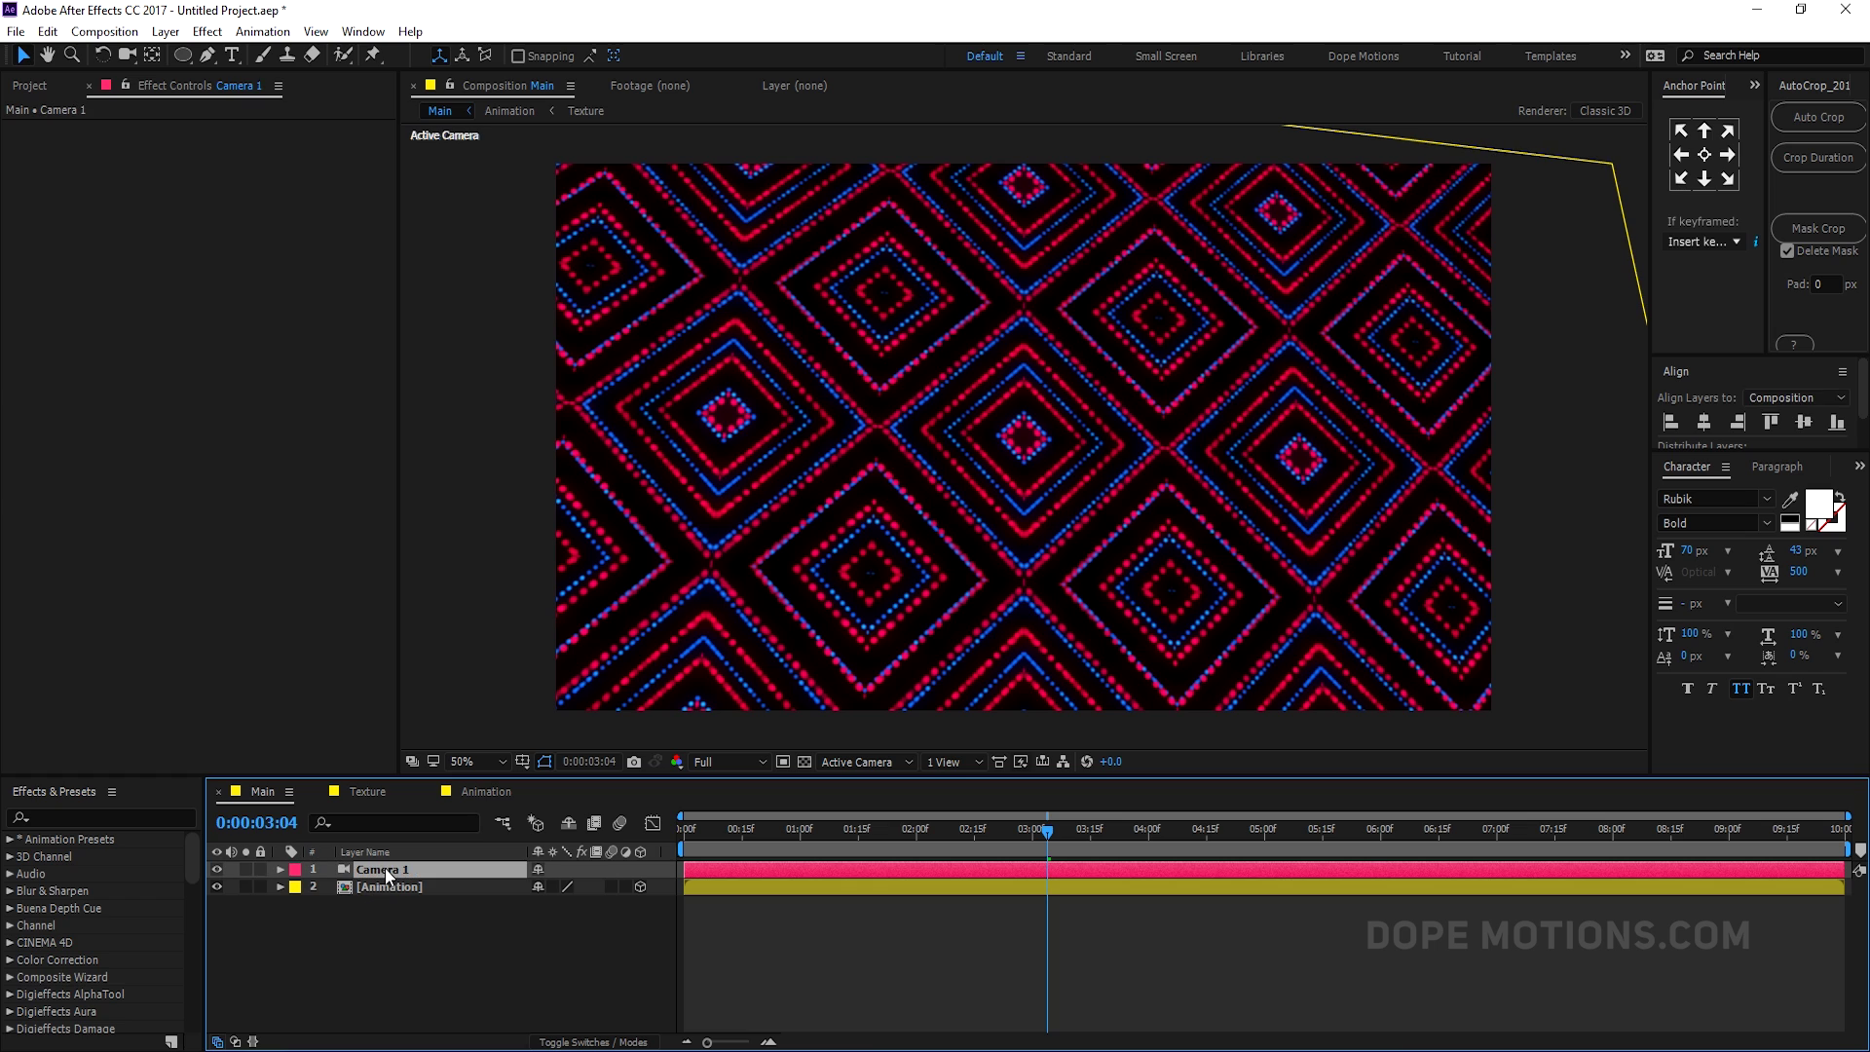
{"action": "key", "text": "a"}
{"action": "key", "text": "a"}
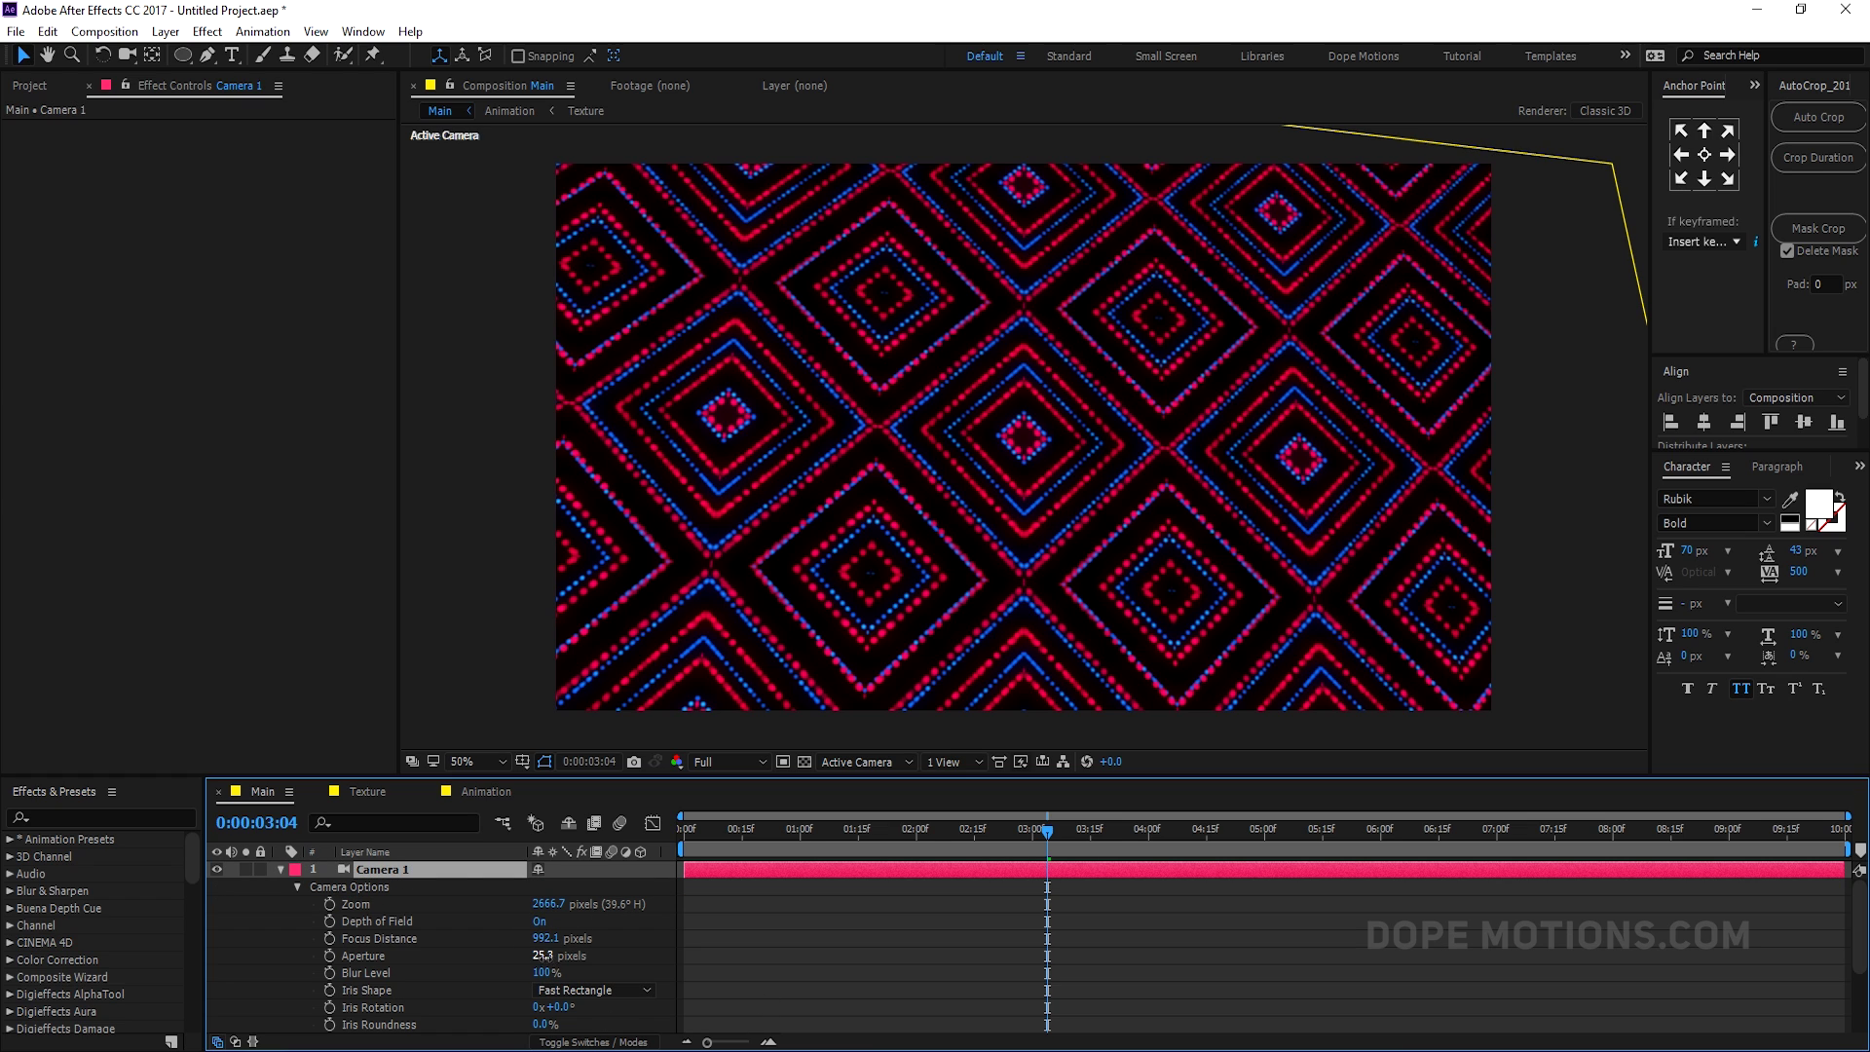
{"action": "left_click_drag", "start_coordinate": [543, 956], "coordinate": [635, 982]}
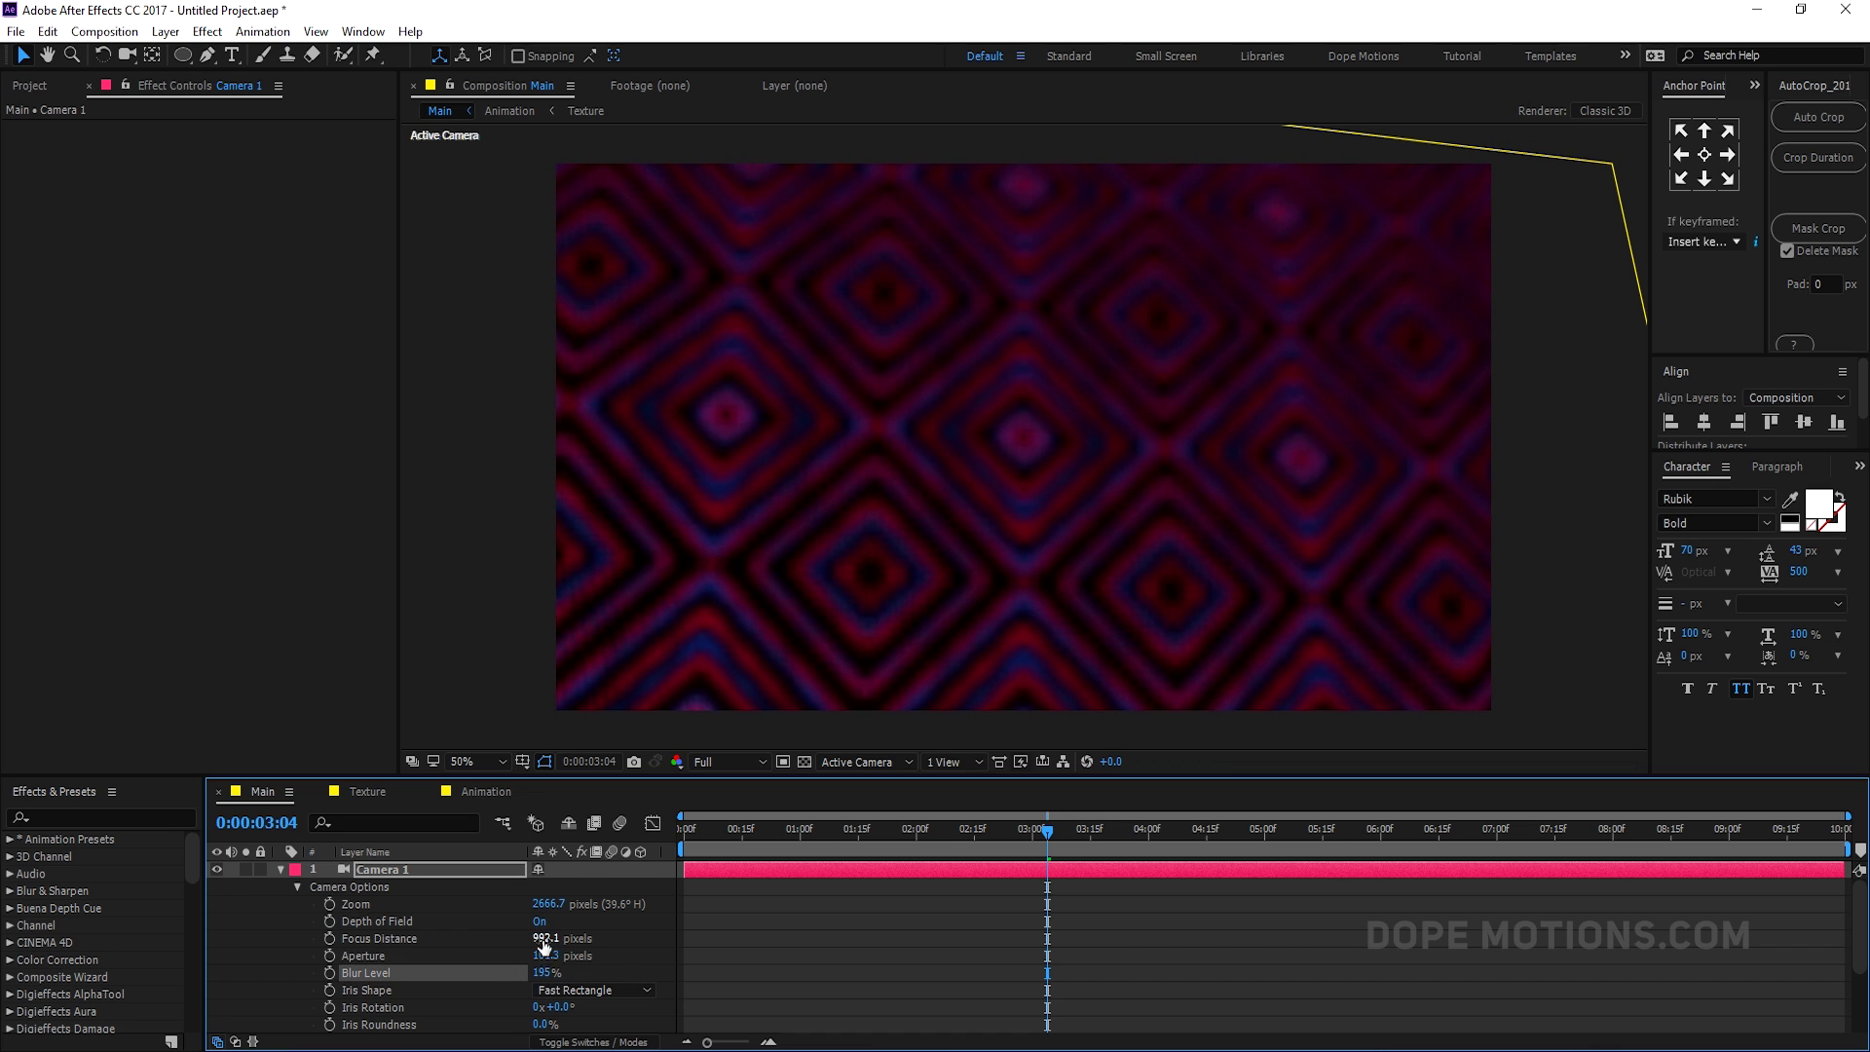
{"action": "left_click_drag", "start_coordinate": [546, 938], "coordinate": [343, 955]}
{"action": "left_click_drag", "start_coordinate": [621, 986], "coordinate": [1256, 1021]}
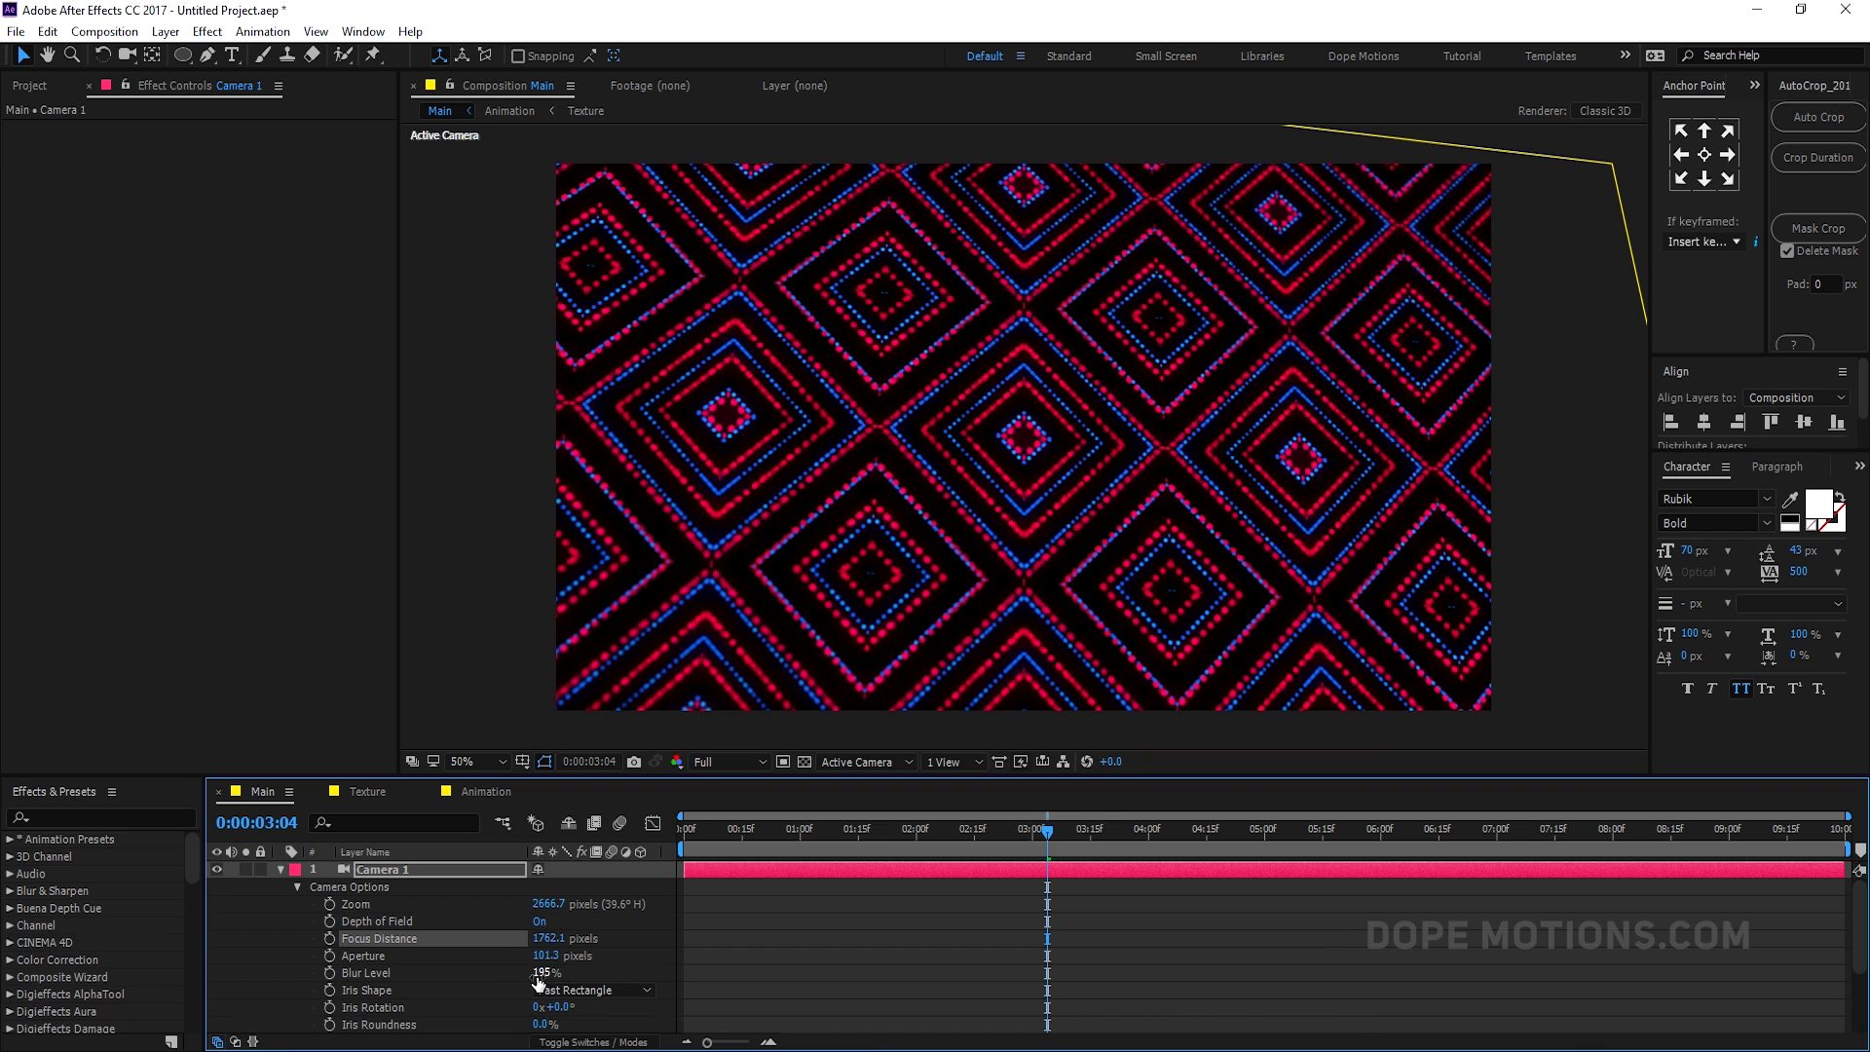
{"action": "left_click_drag", "start_coordinate": [541, 973], "coordinate": [618, 972]}
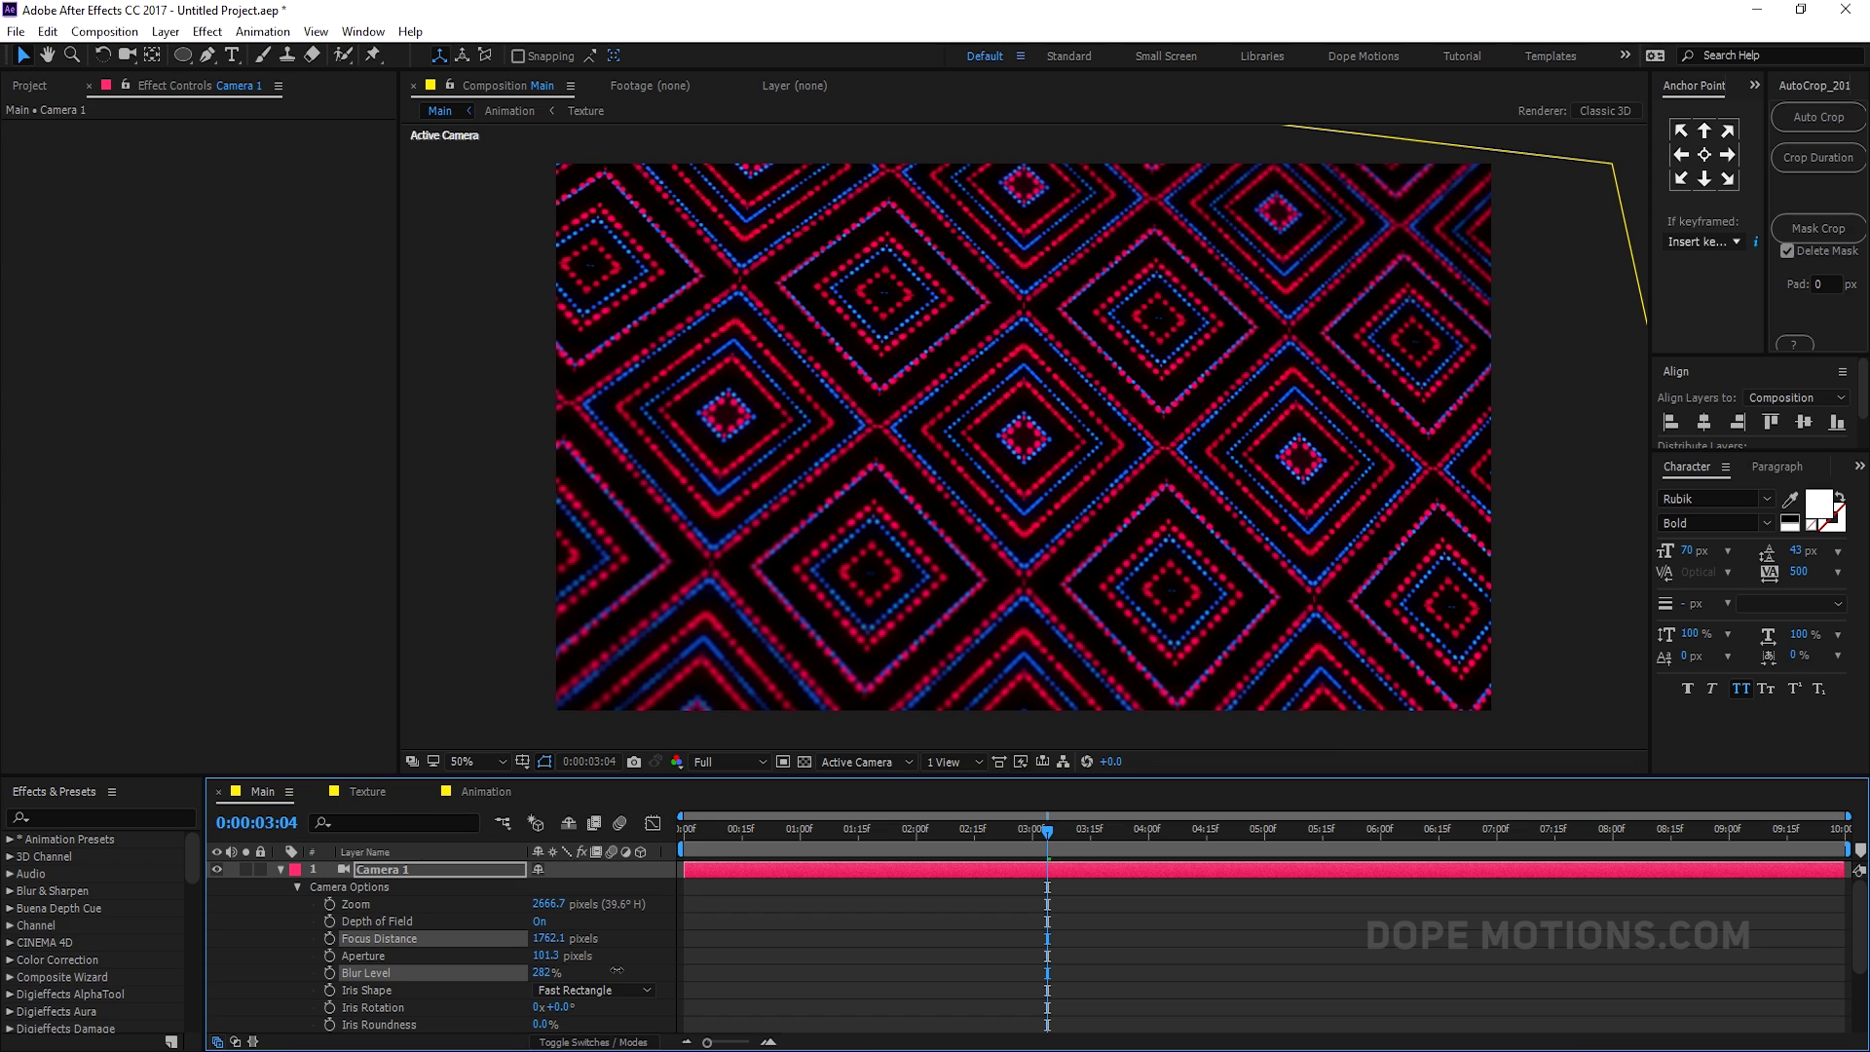
- Add a new black solid layer named L
{"action": "left_click", "coordinate": [278, 871]}
{"action": "right_click", "coordinate": [329, 927]}
{"action": "mouse_move", "coordinate": [423, 697]}
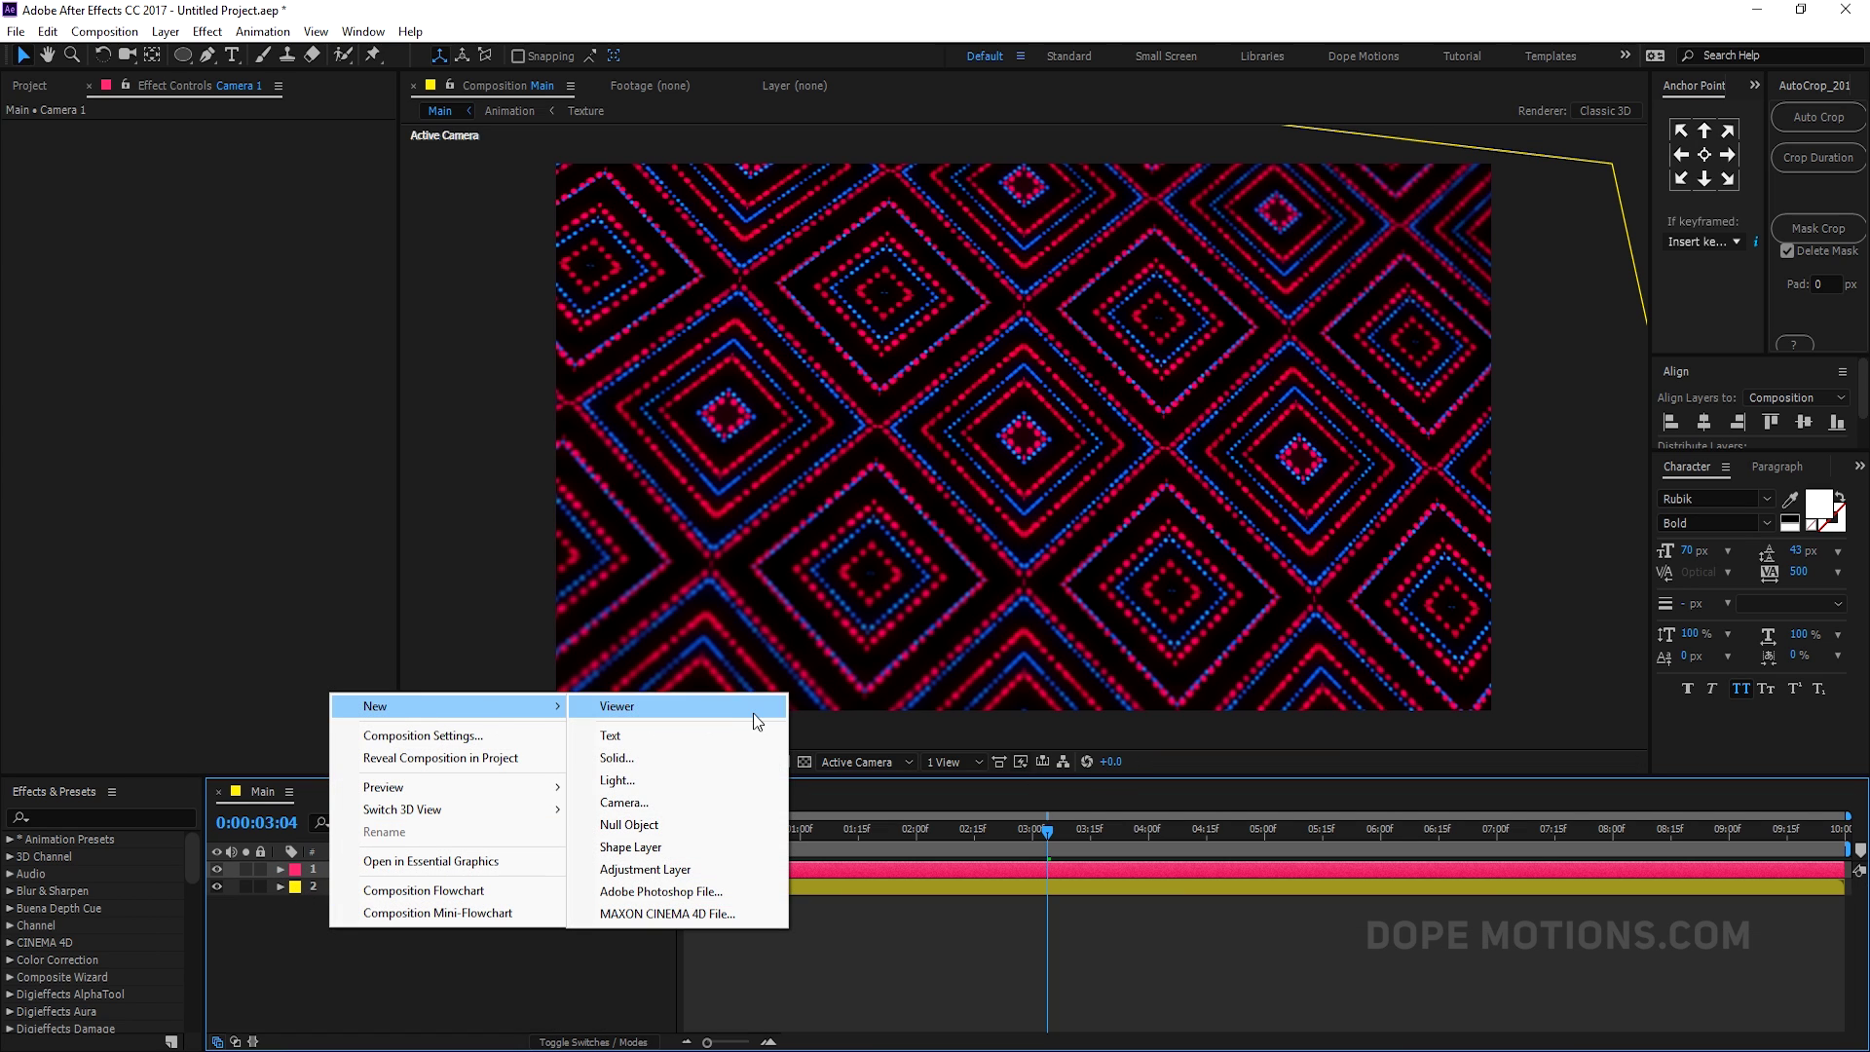
{"action": "left_click", "coordinate": [618, 758]}
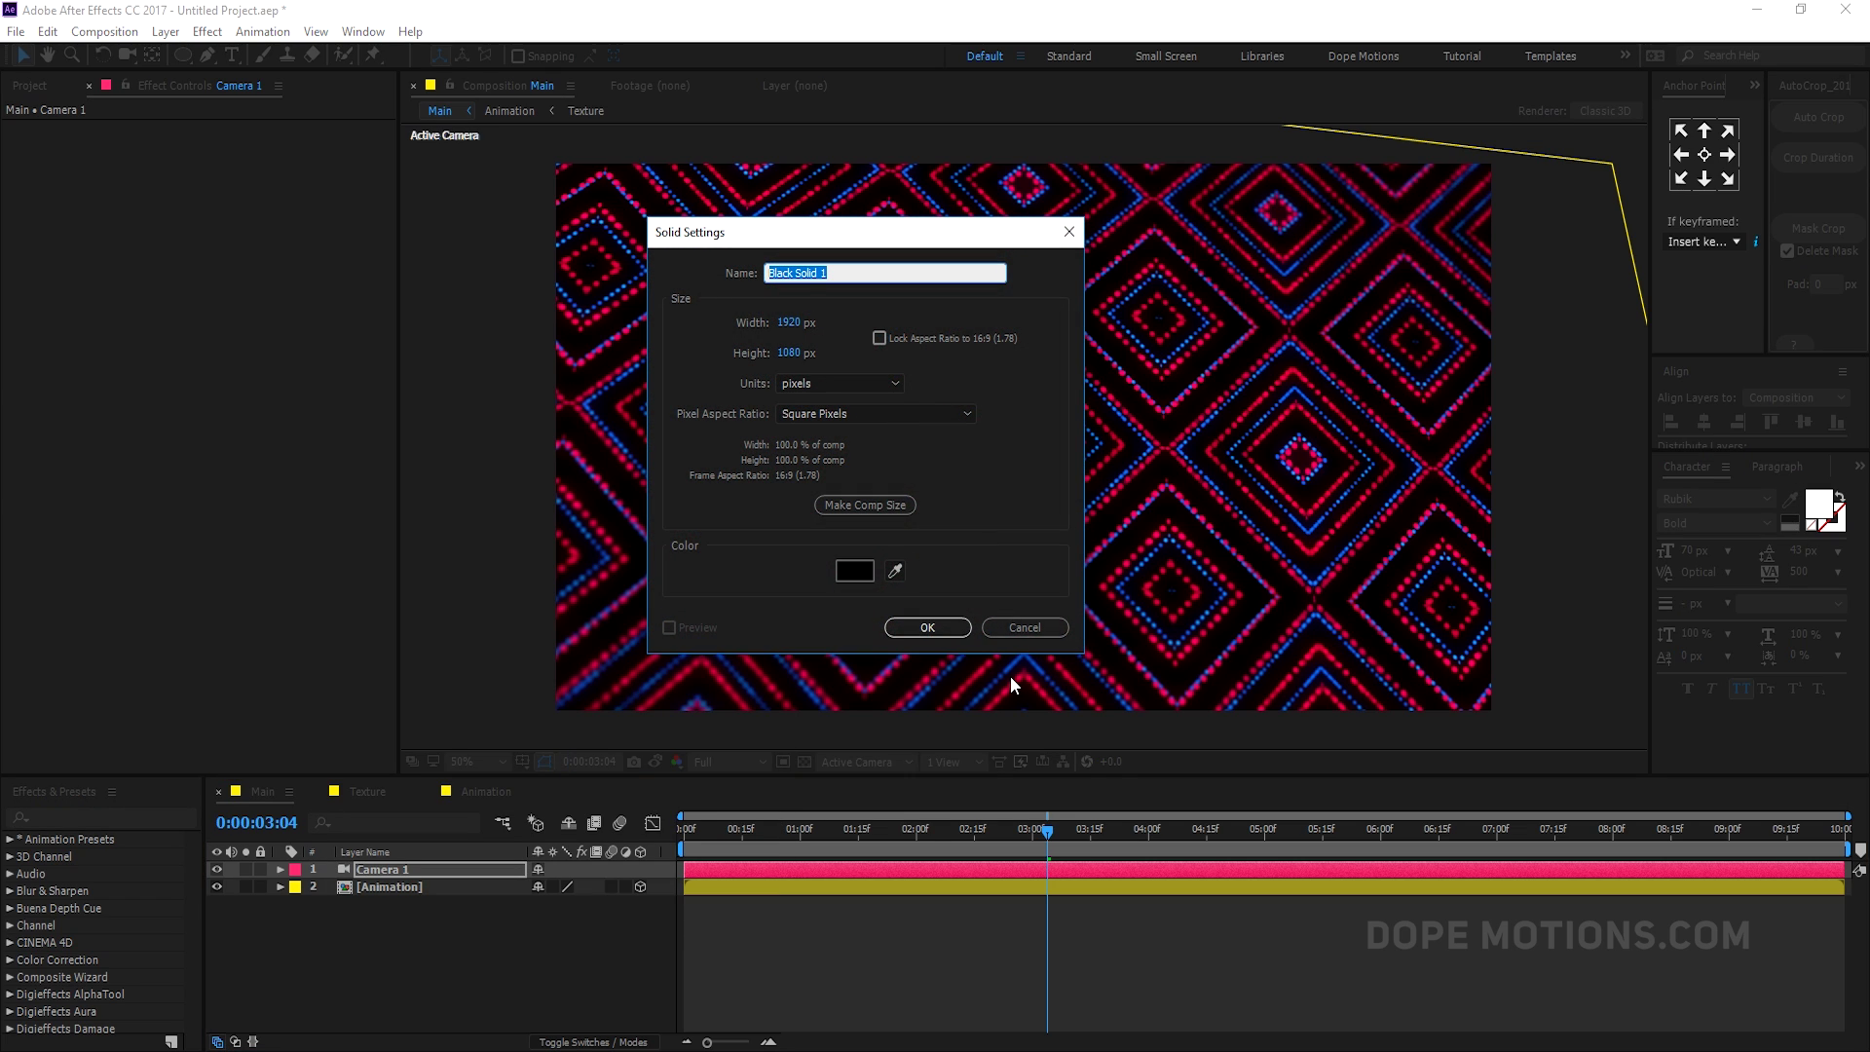
{"action": "type", "text": "L"}
{"action": "left_click", "coordinate": [927, 627]}
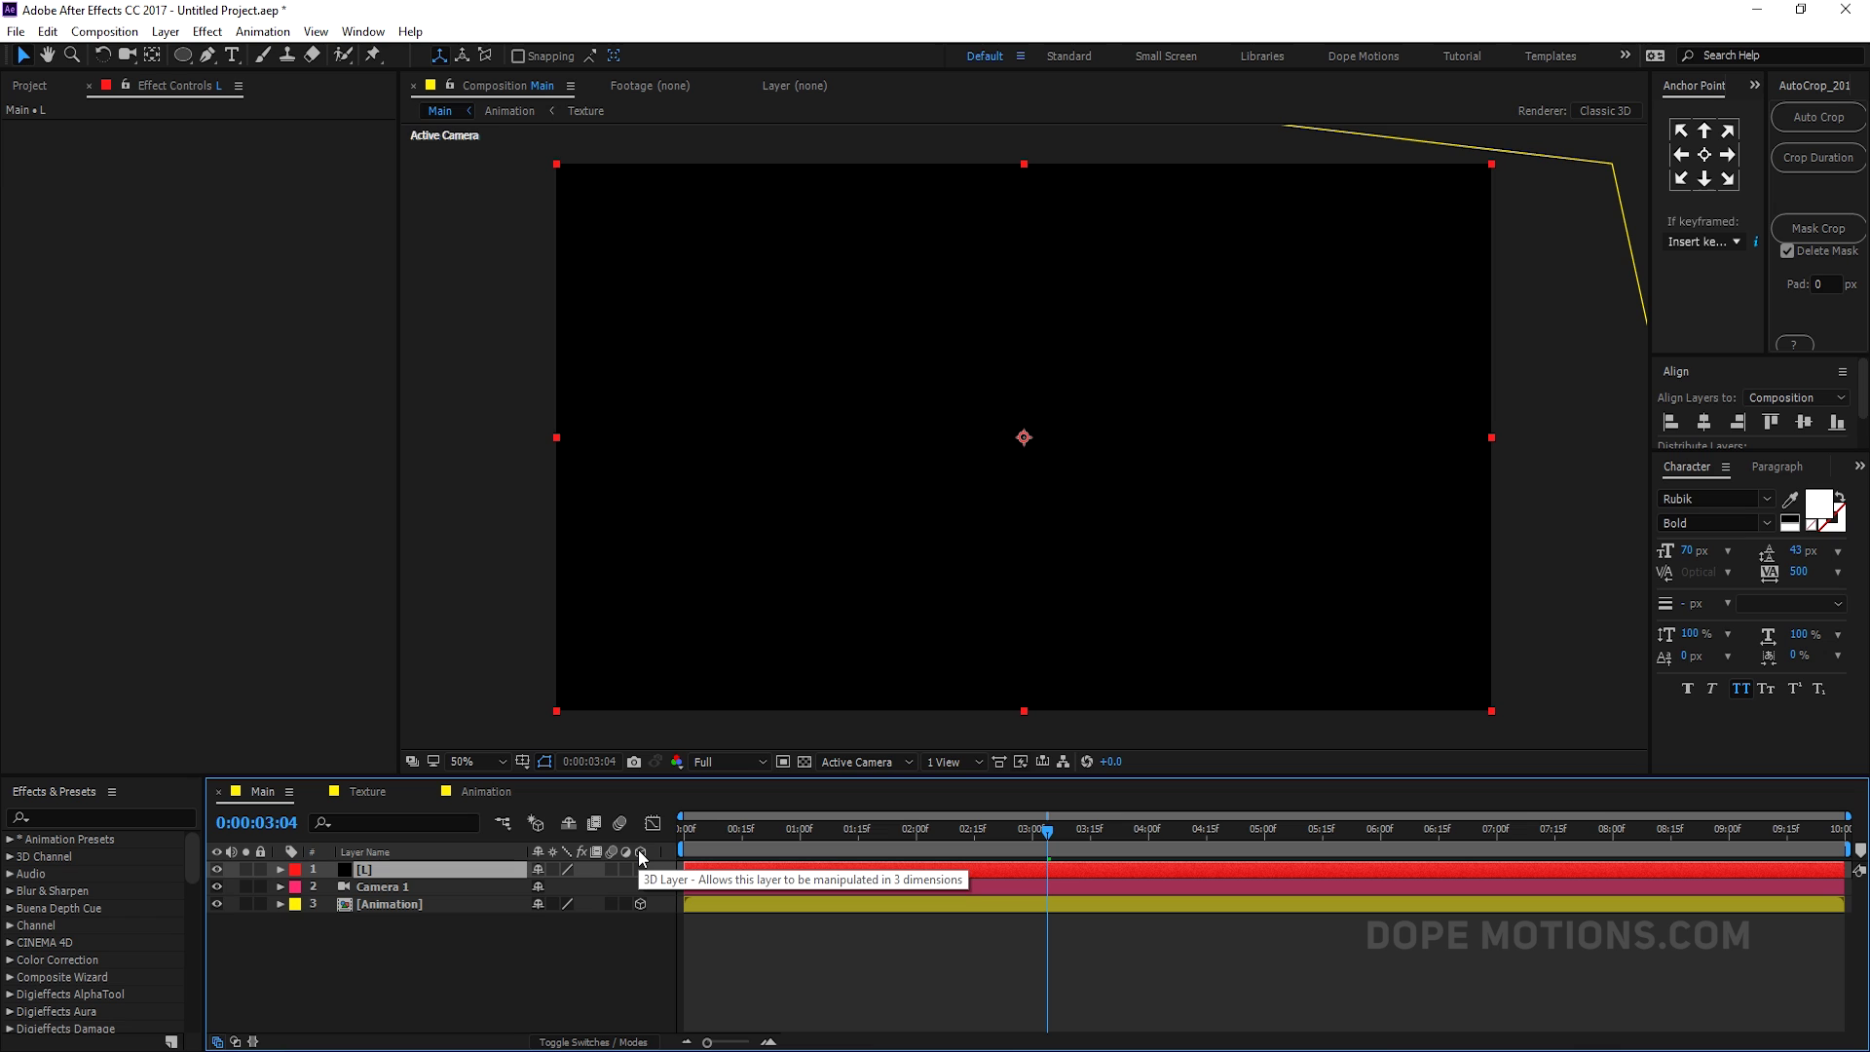
- Draw a rectangle mask on L, widen it across the frame and invert it for letterbox bars
{"action": "key", "text": "apostrophe"}
{"action": "left_click_drag", "start_coordinate": [189, 55], "coordinate": [249, 54]}
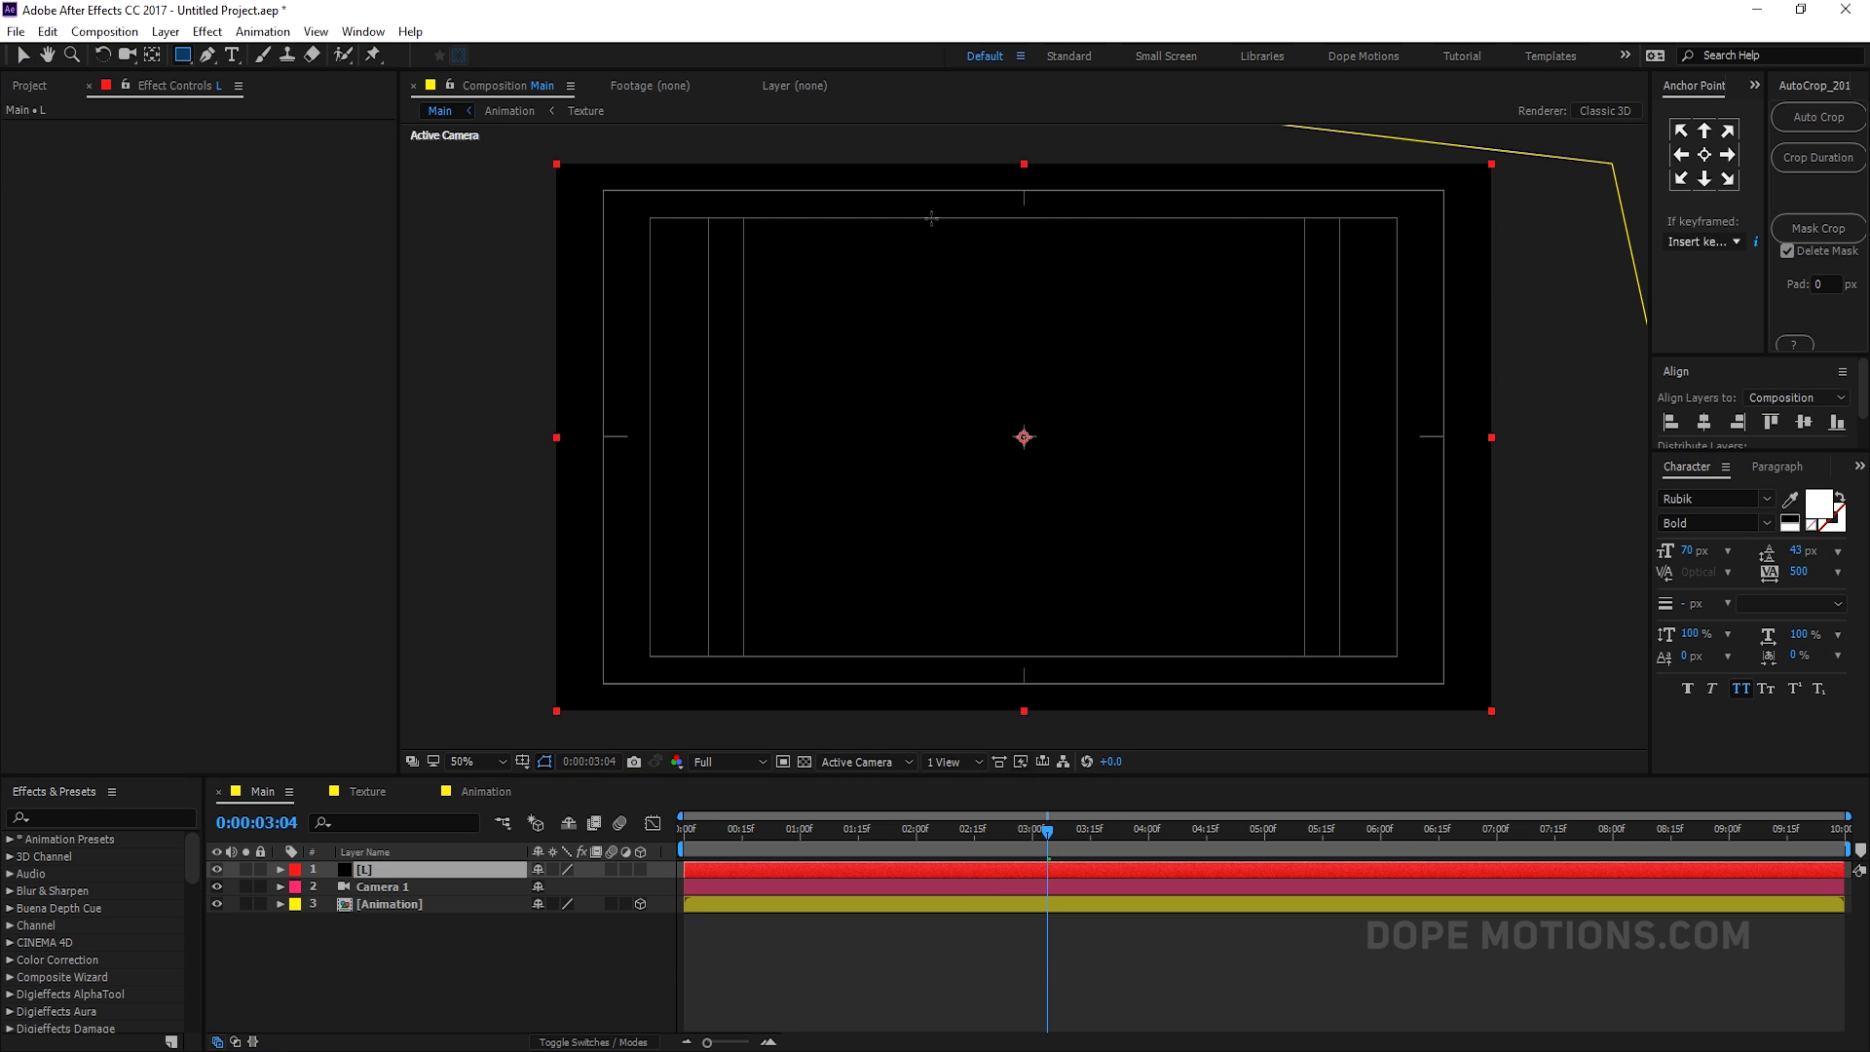
{"action": "left_click_drag", "start_coordinate": [932, 218], "coordinate": [1000, 656]}
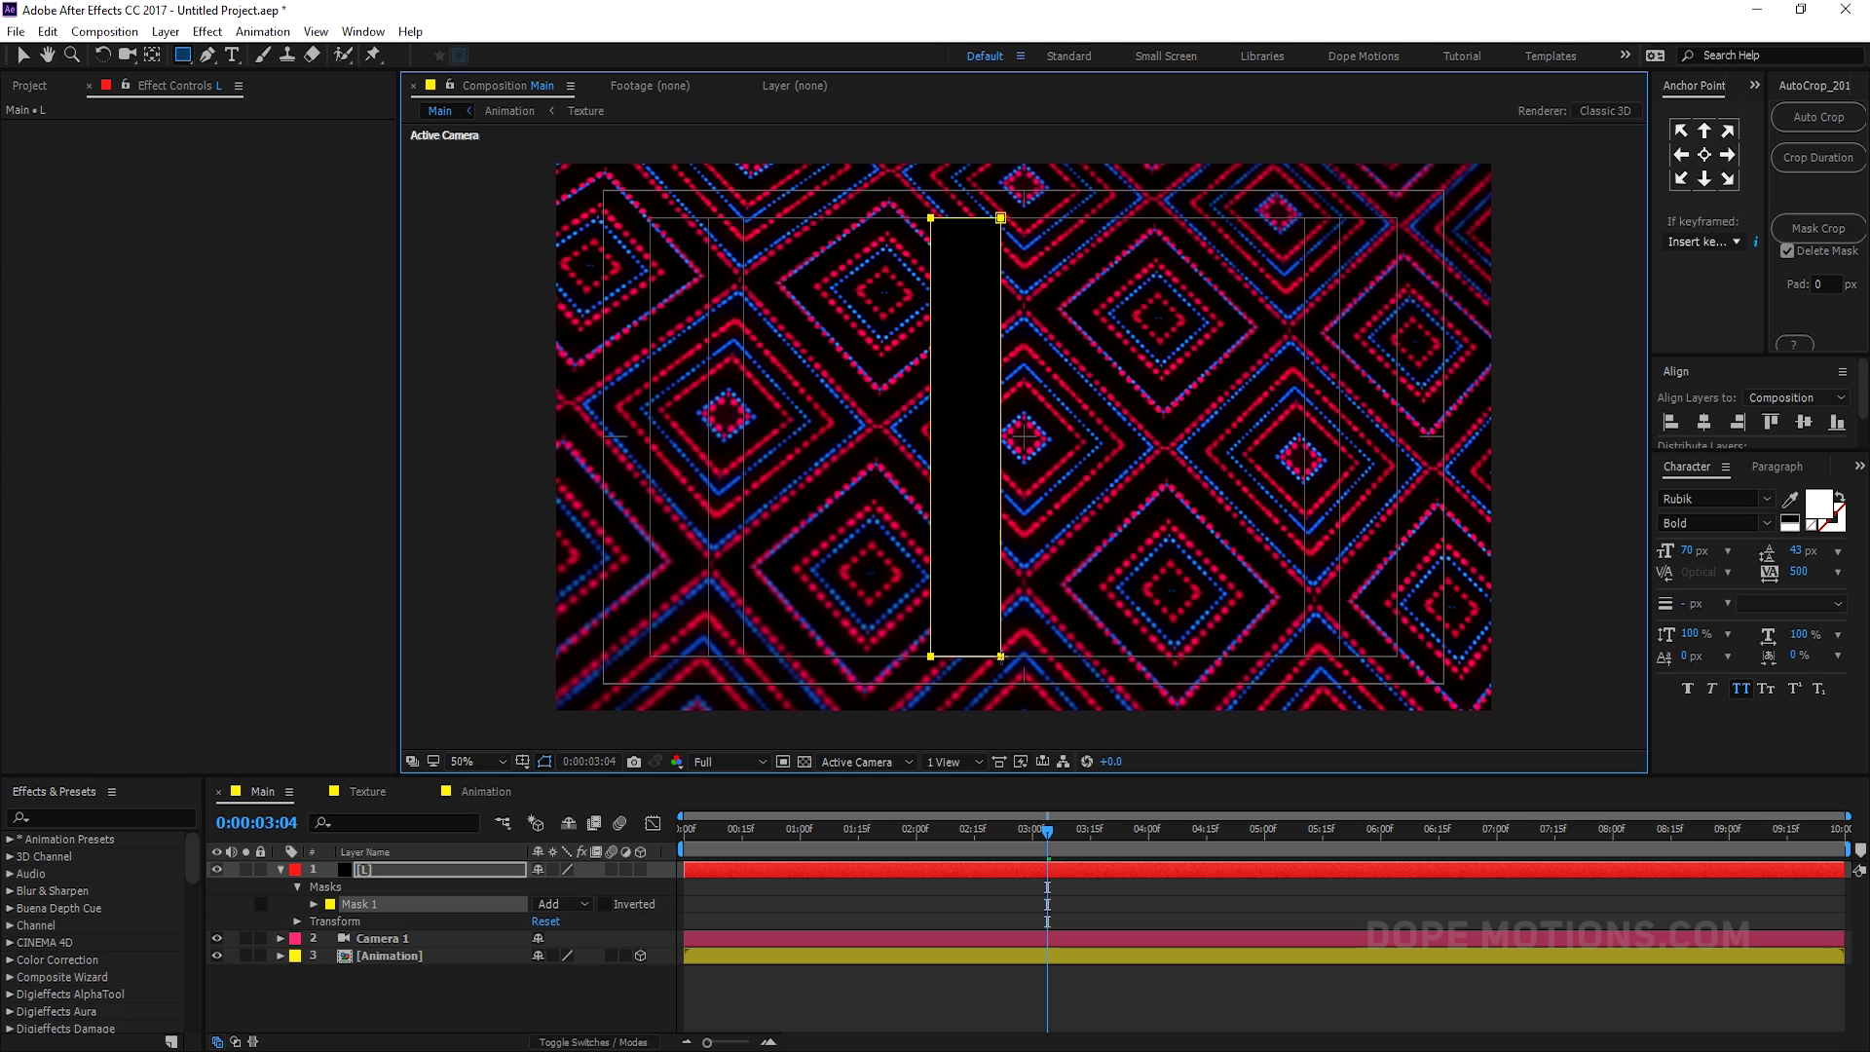
{"action": "key", "text": "v"}
{"action": "left_click_drag", "start_coordinate": [1037, 202], "coordinate": [1530, 657]}
{"action": "left_click_drag", "start_coordinate": [991, 177], "coordinate": [499, 662]}
{"action": "left_click", "coordinate": [605, 905]}
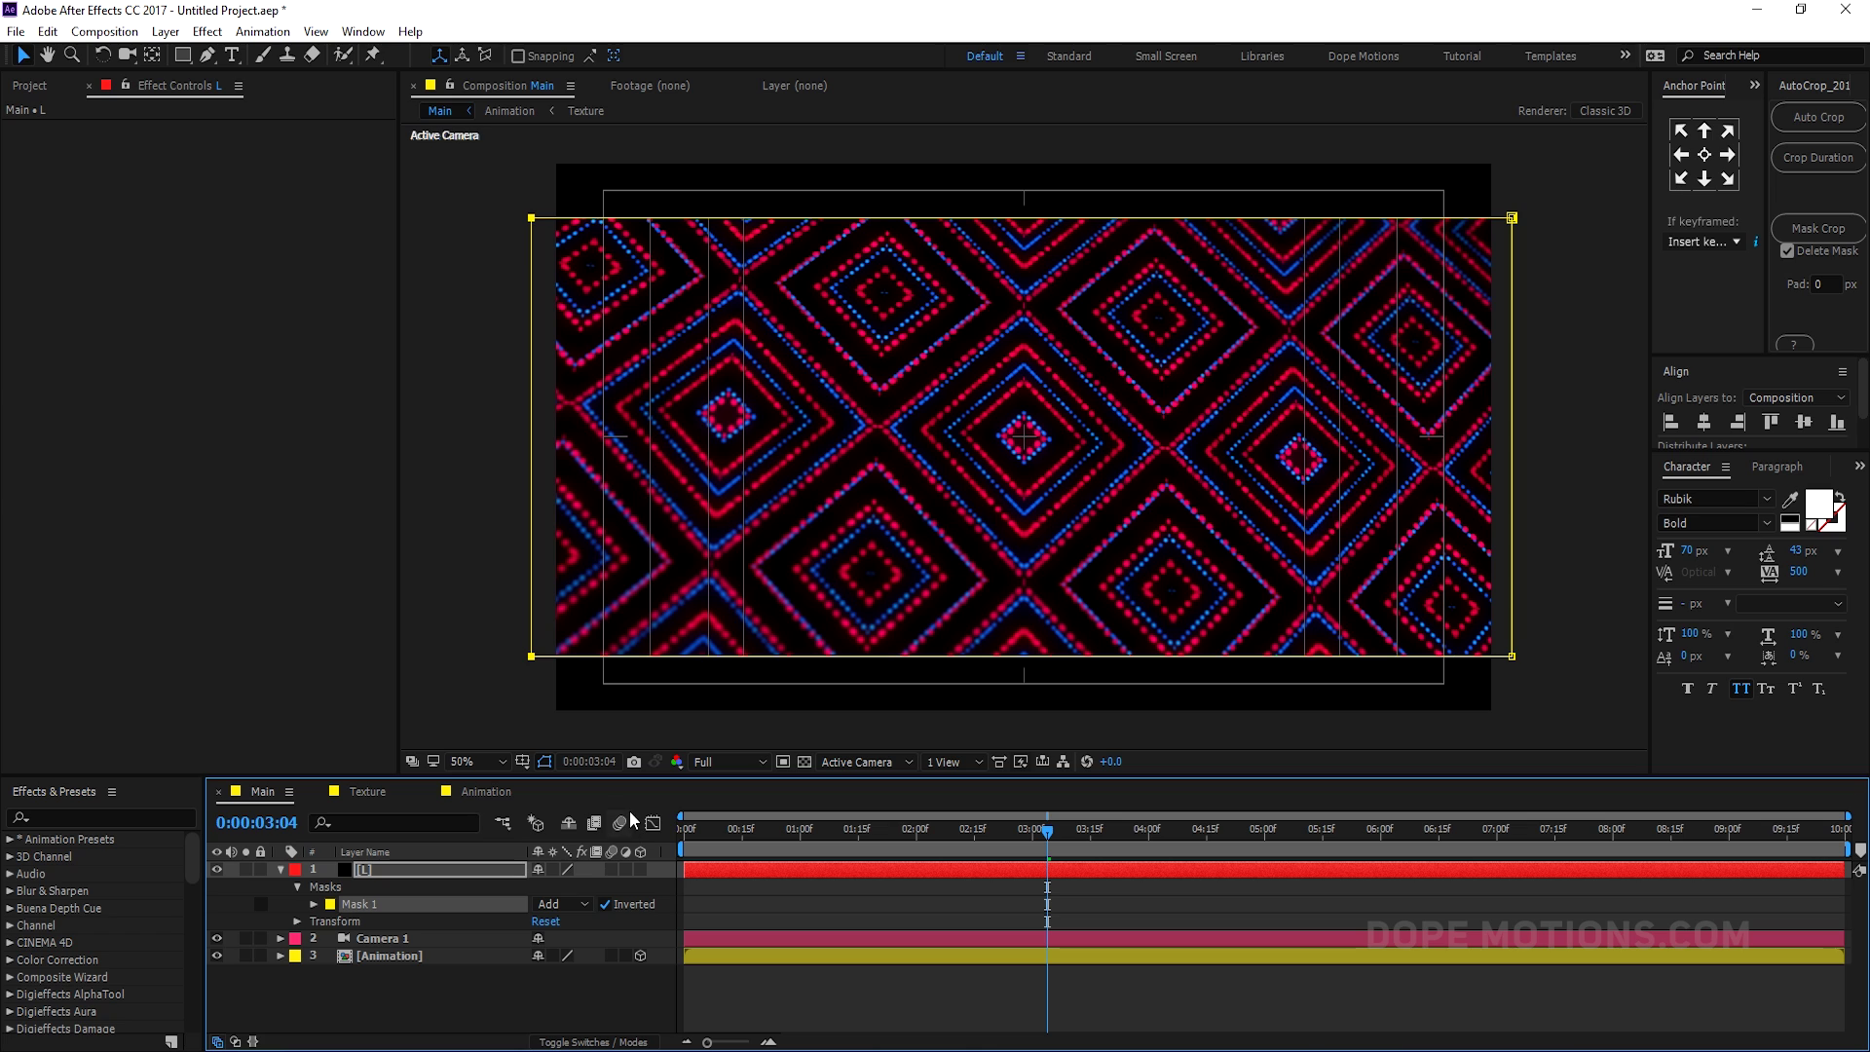
{"action": "key", "text": "apostrophe"}
- Add a new adjustment layer and name it CC
{"action": "left_click", "coordinate": [284, 868]}
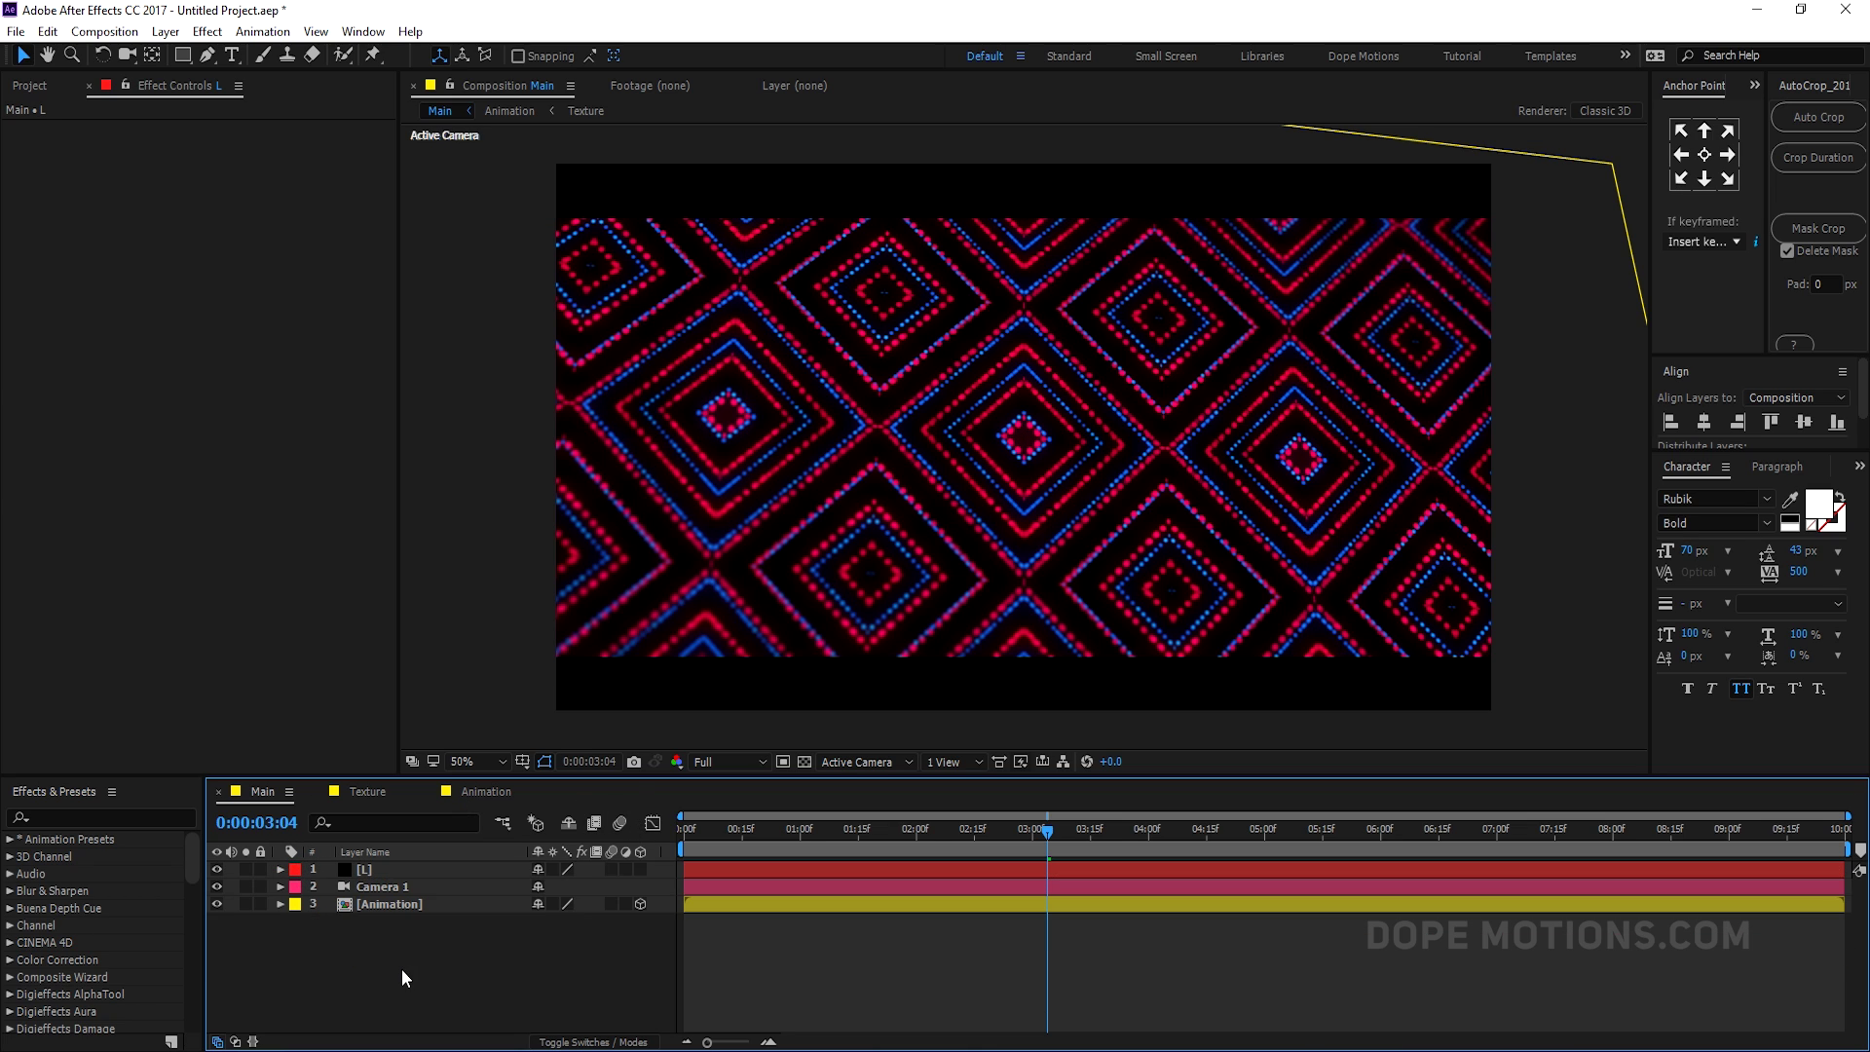
{"action": "right_click", "coordinate": [401, 968]}
{"action": "mouse_move", "coordinate": [551, 746]}
{"action": "left_click", "coordinate": [699, 912]}
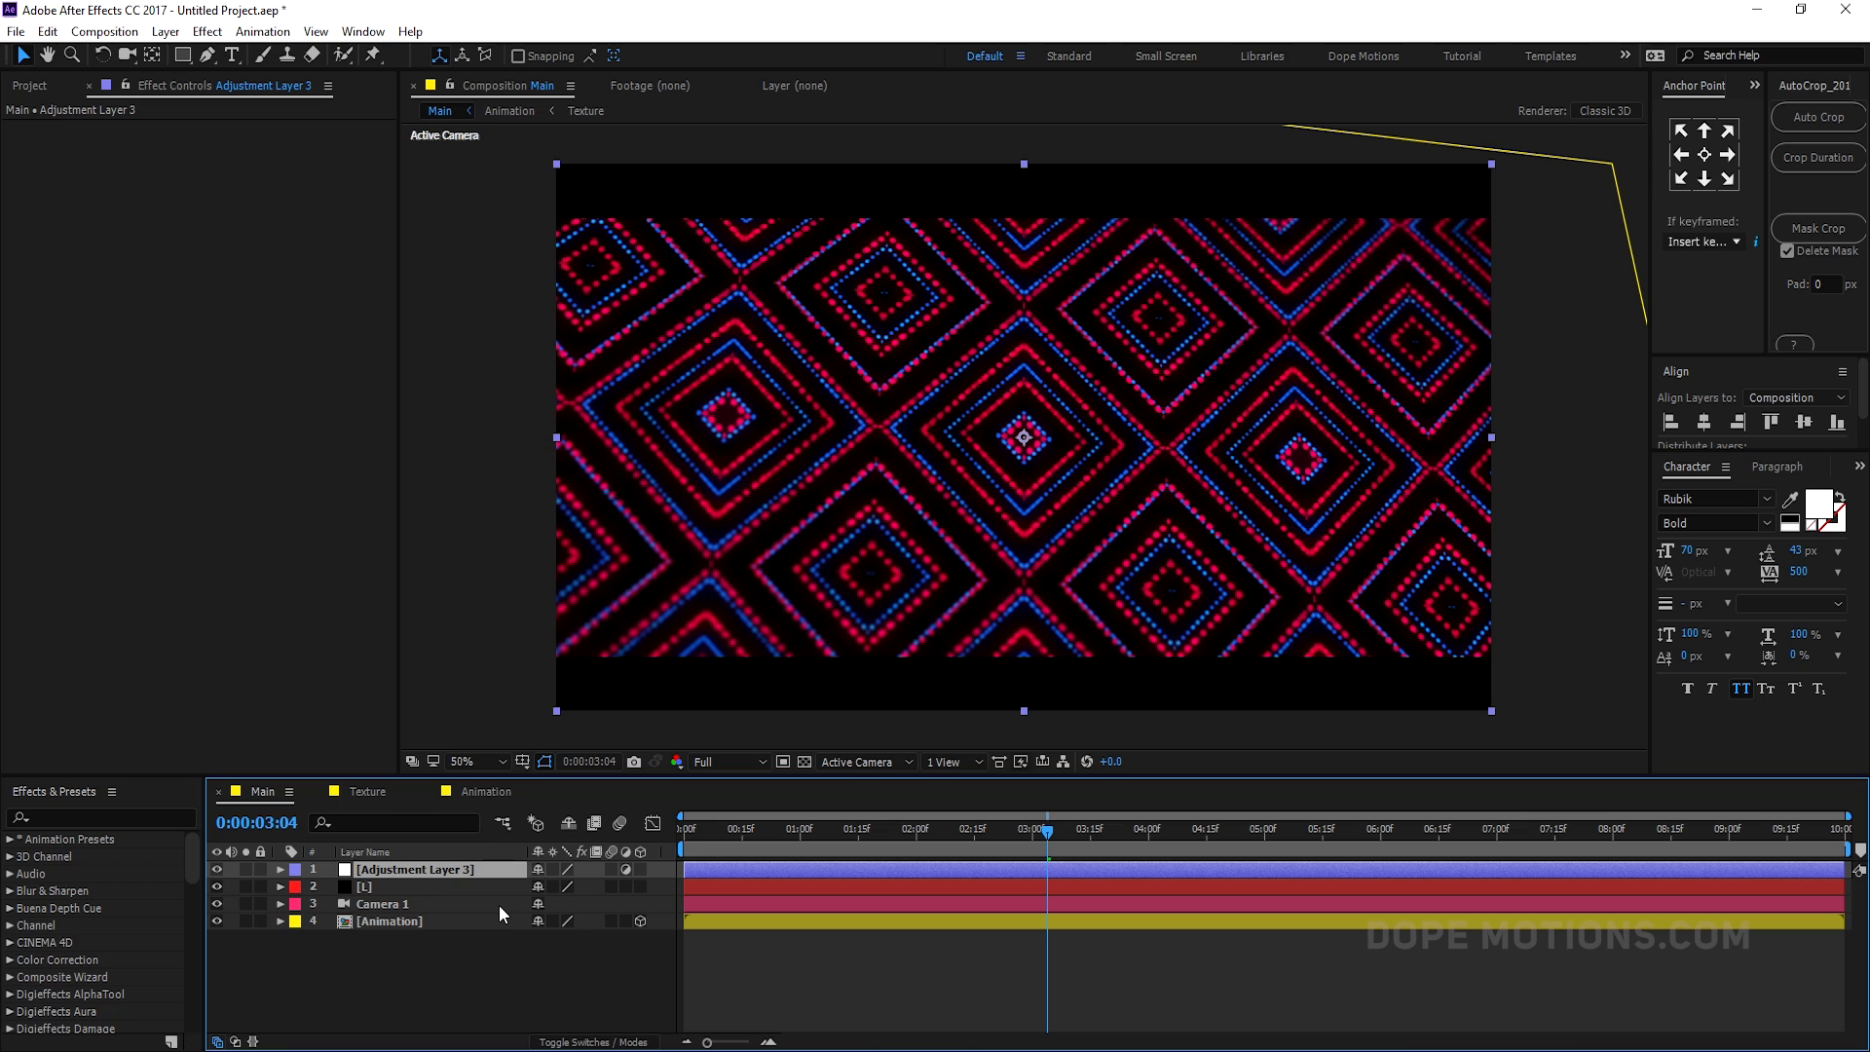
{"action": "key", "text": "y"}
{"action": "key", "text": "Return"}
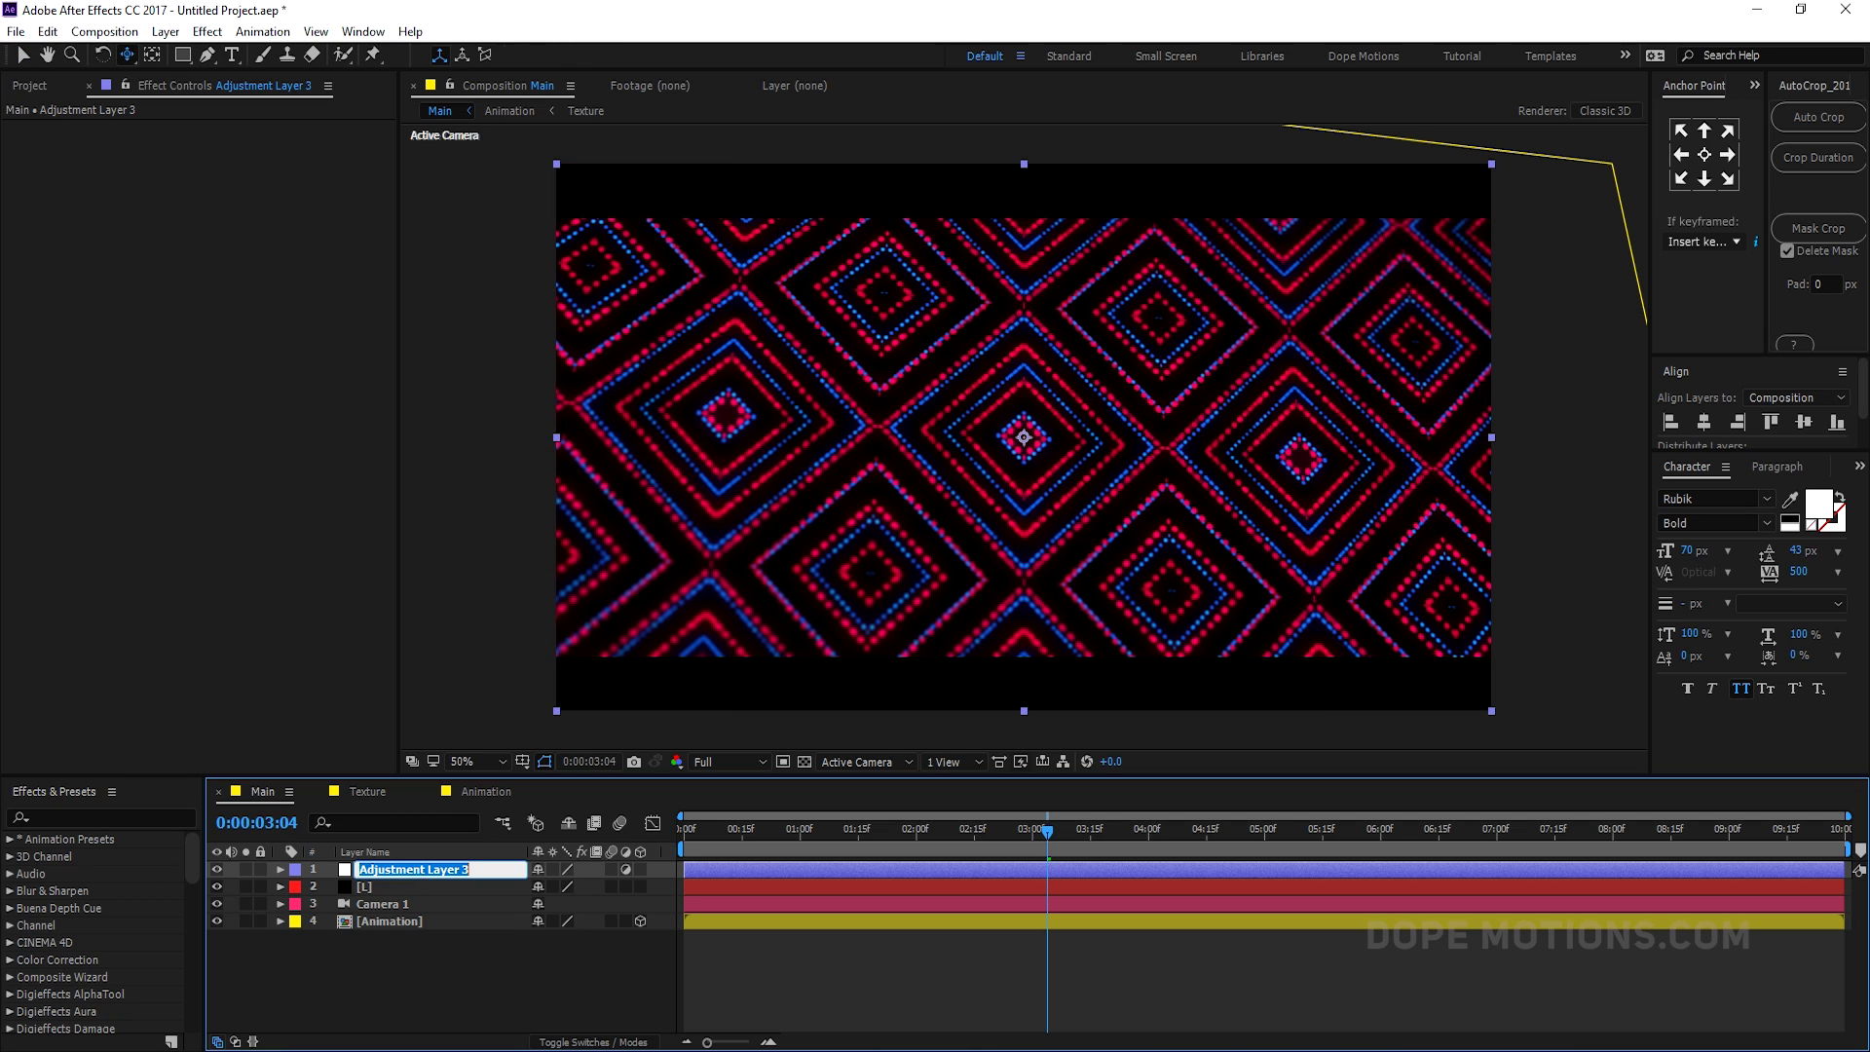
{"action": "type", "text": "CC"}
{"action": "key", "text": "Return"}
- Apply Curves to CC, lowering shadows and lifting highlights into an S-curve
{"action": "left_click", "coordinate": [377, 871]}
{"action": "key", "text": "v"}
{"action": "key", "text": "ctrl+space"}
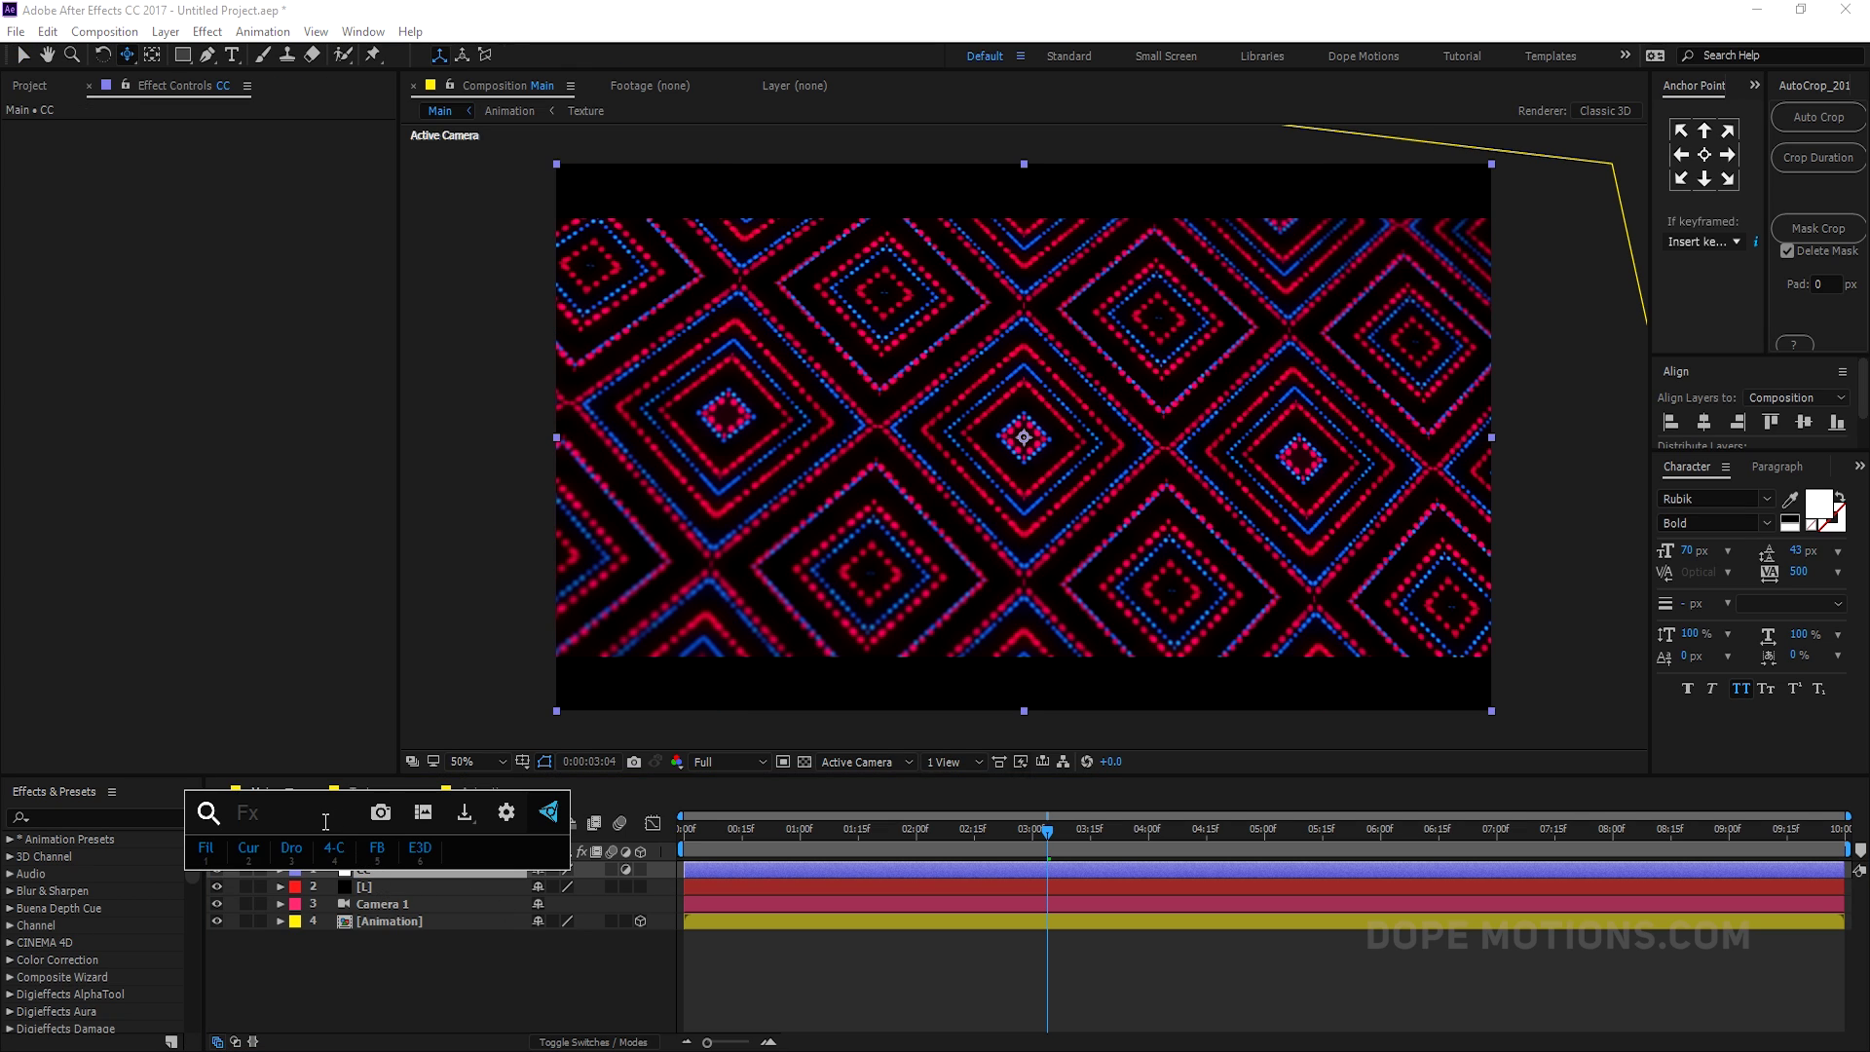
{"action": "type", "text": "curves"}
{"action": "key", "text": "Return"}
{"action": "left_click_drag", "start_coordinate": [110, 395], "coordinate": [118, 401]}
{"action": "left_click_drag", "start_coordinate": [205, 317], "coordinate": [196, 294]}
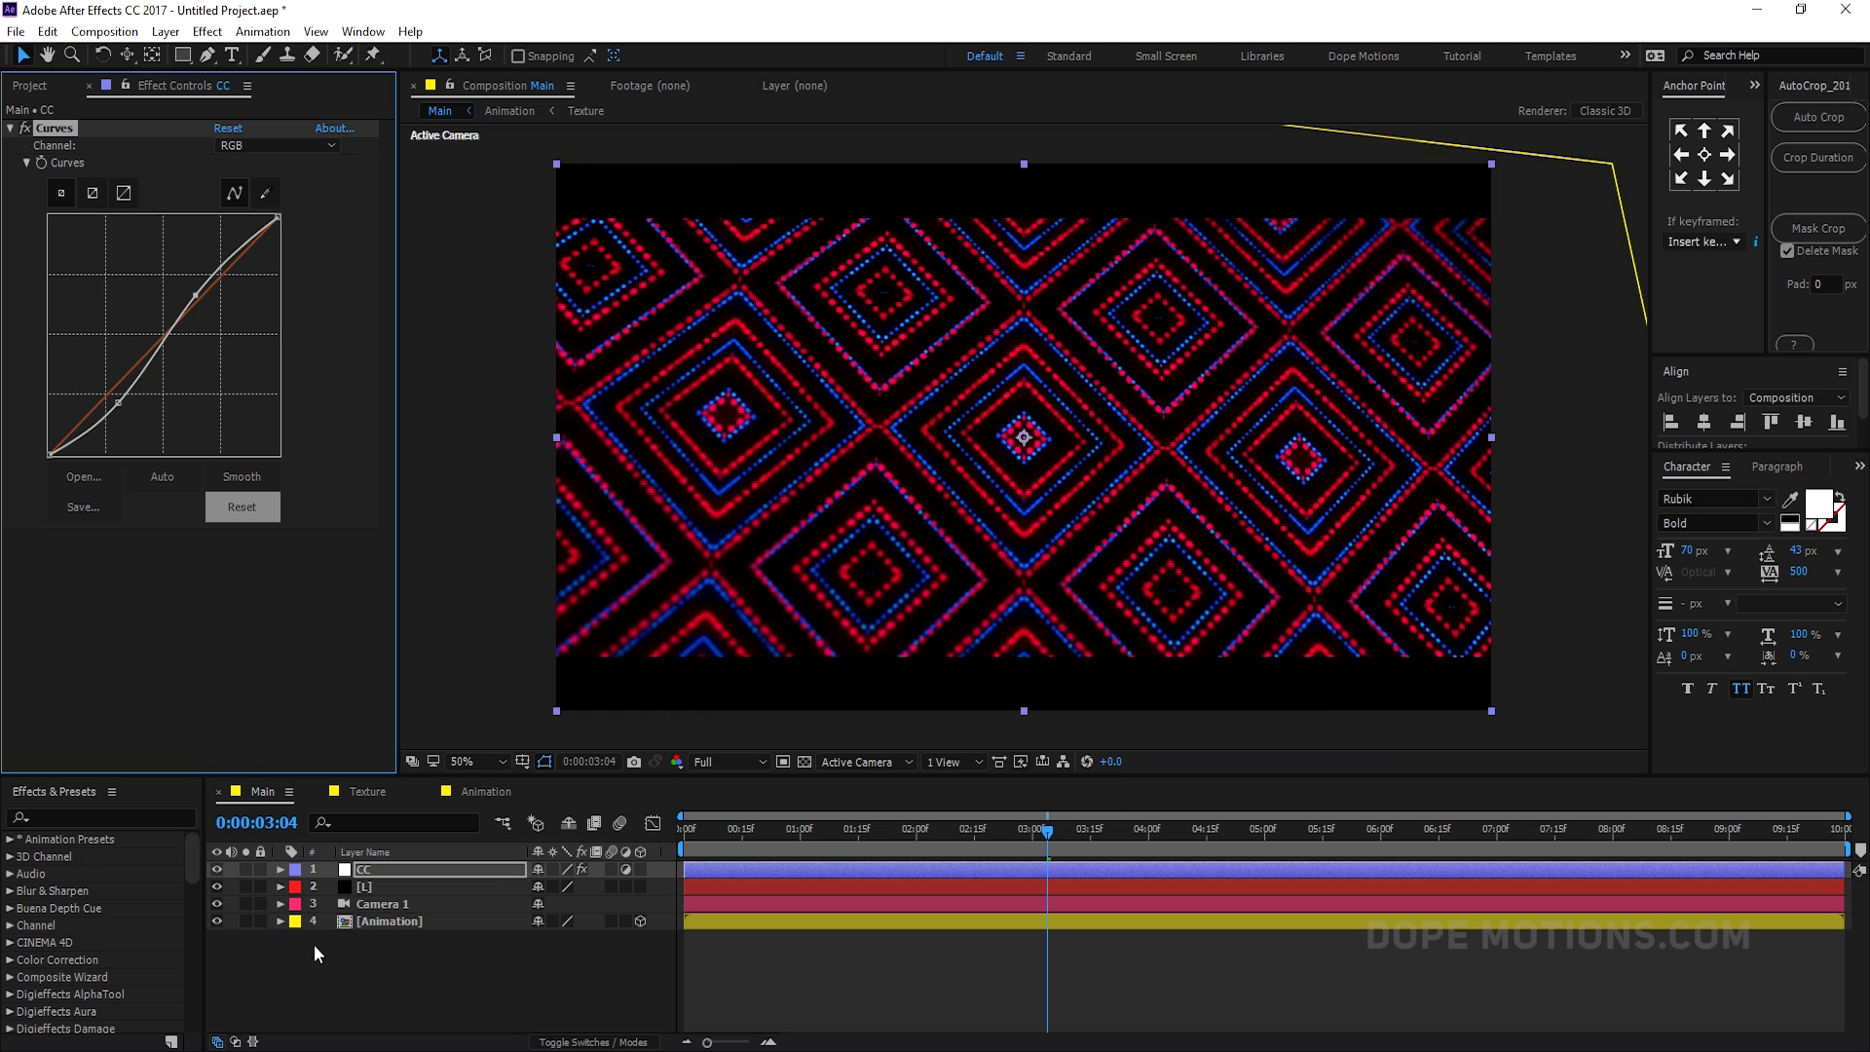
{"action": "left_click", "coordinate": [314, 944]}
- Duplicate the CC adjustment layer and rename the copy V
{"action": "left_click", "coordinate": [376, 869]}
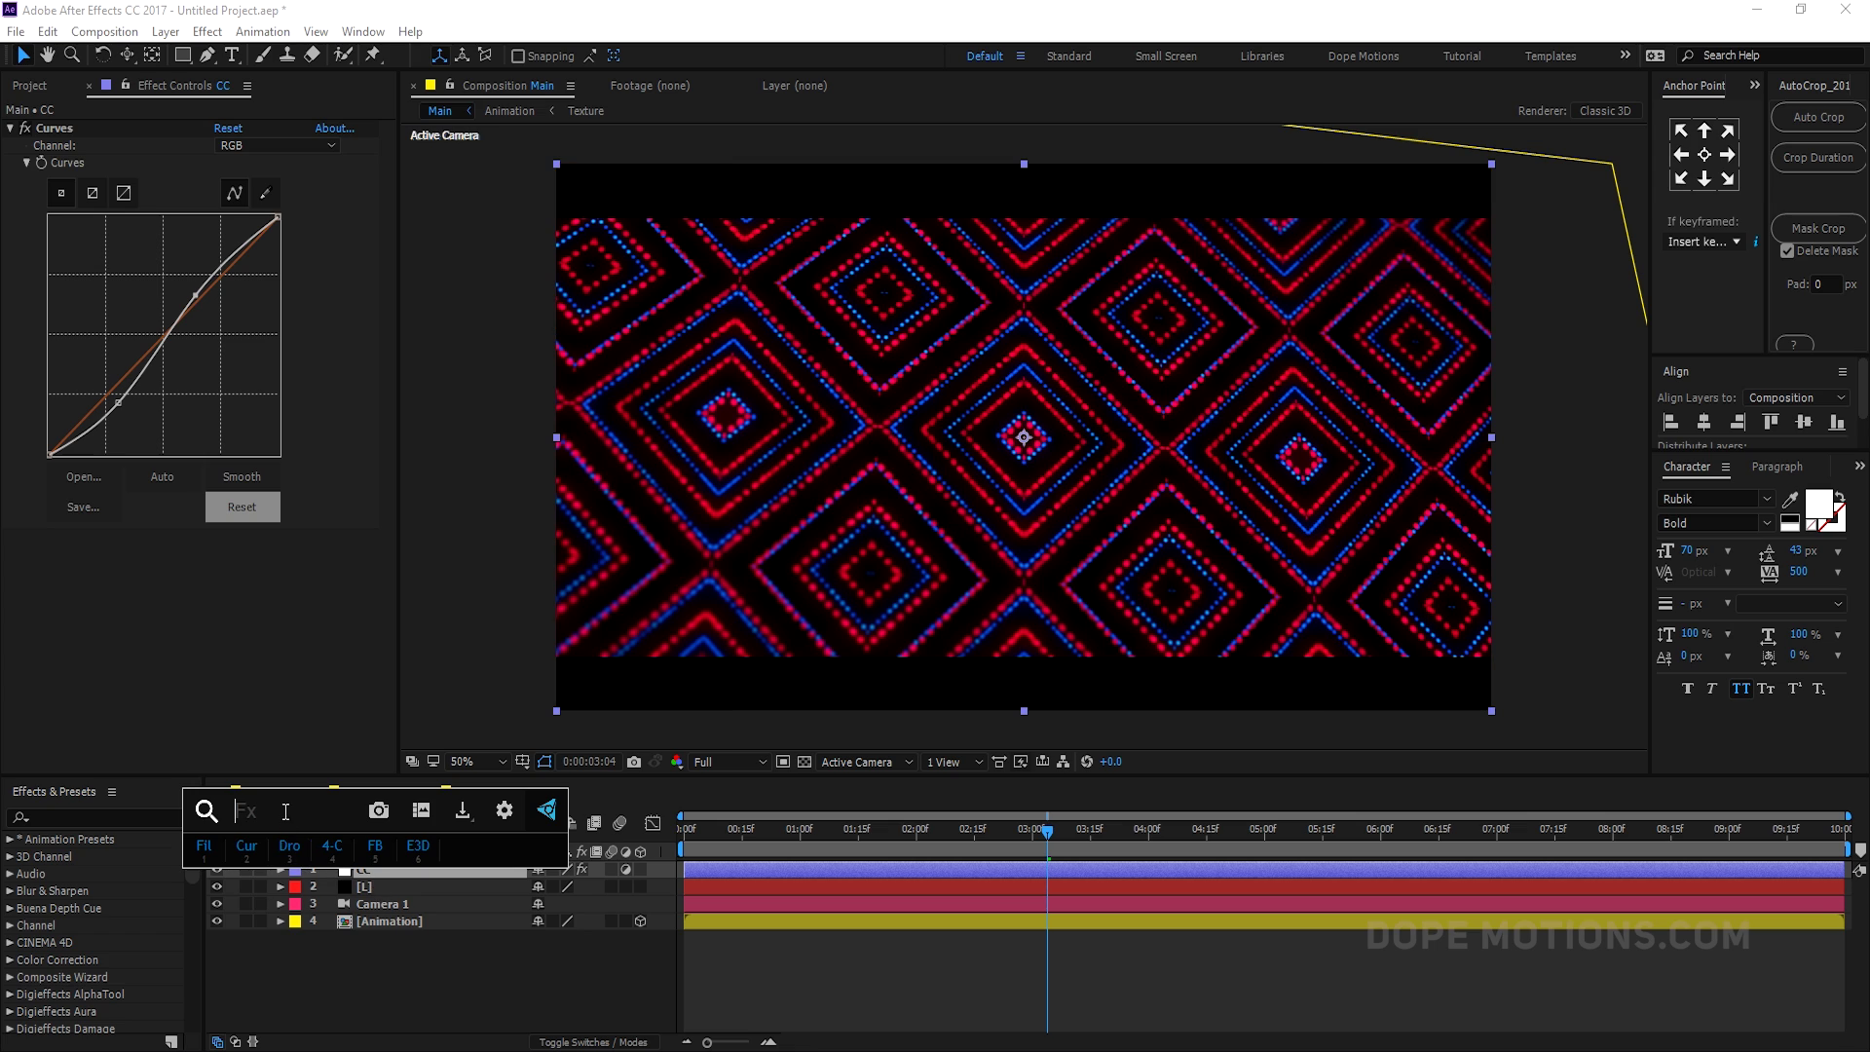
{"action": "key", "text": "ctrl+d"}
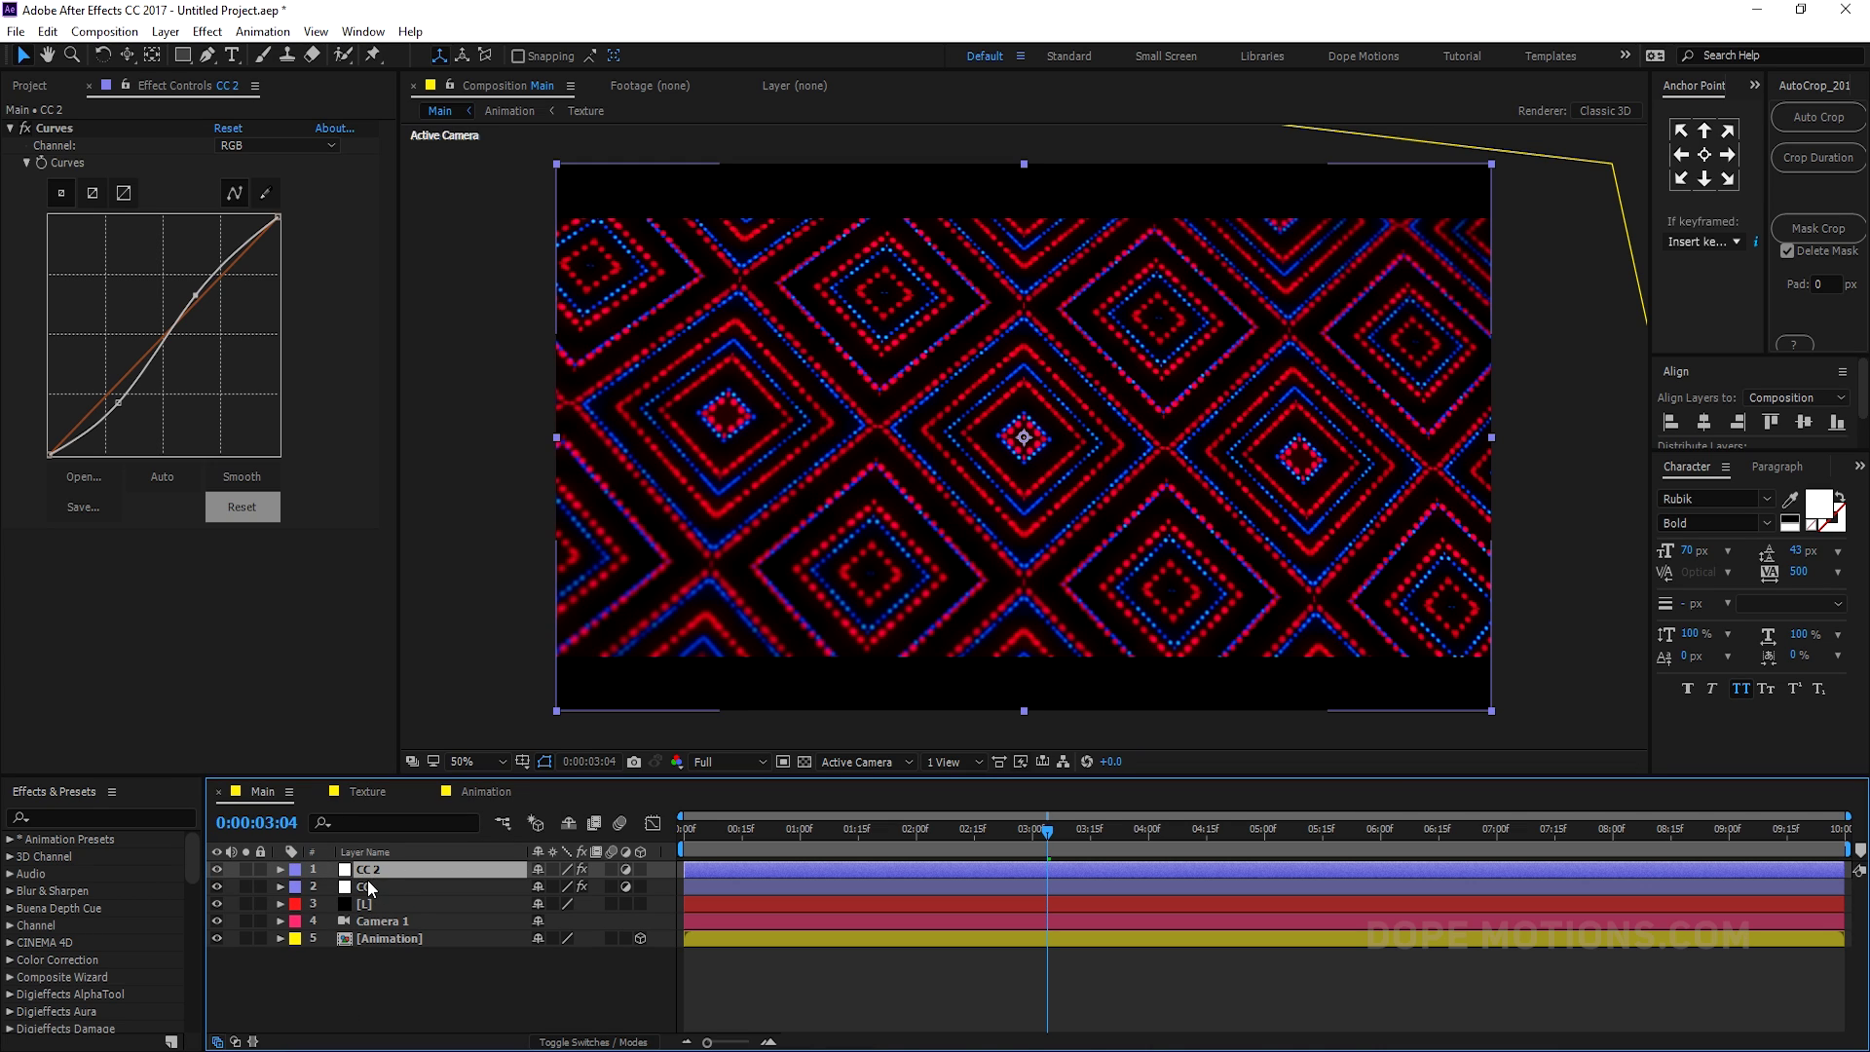
{"action": "key", "text": "Return"}
{"action": "type", "text": "V"}
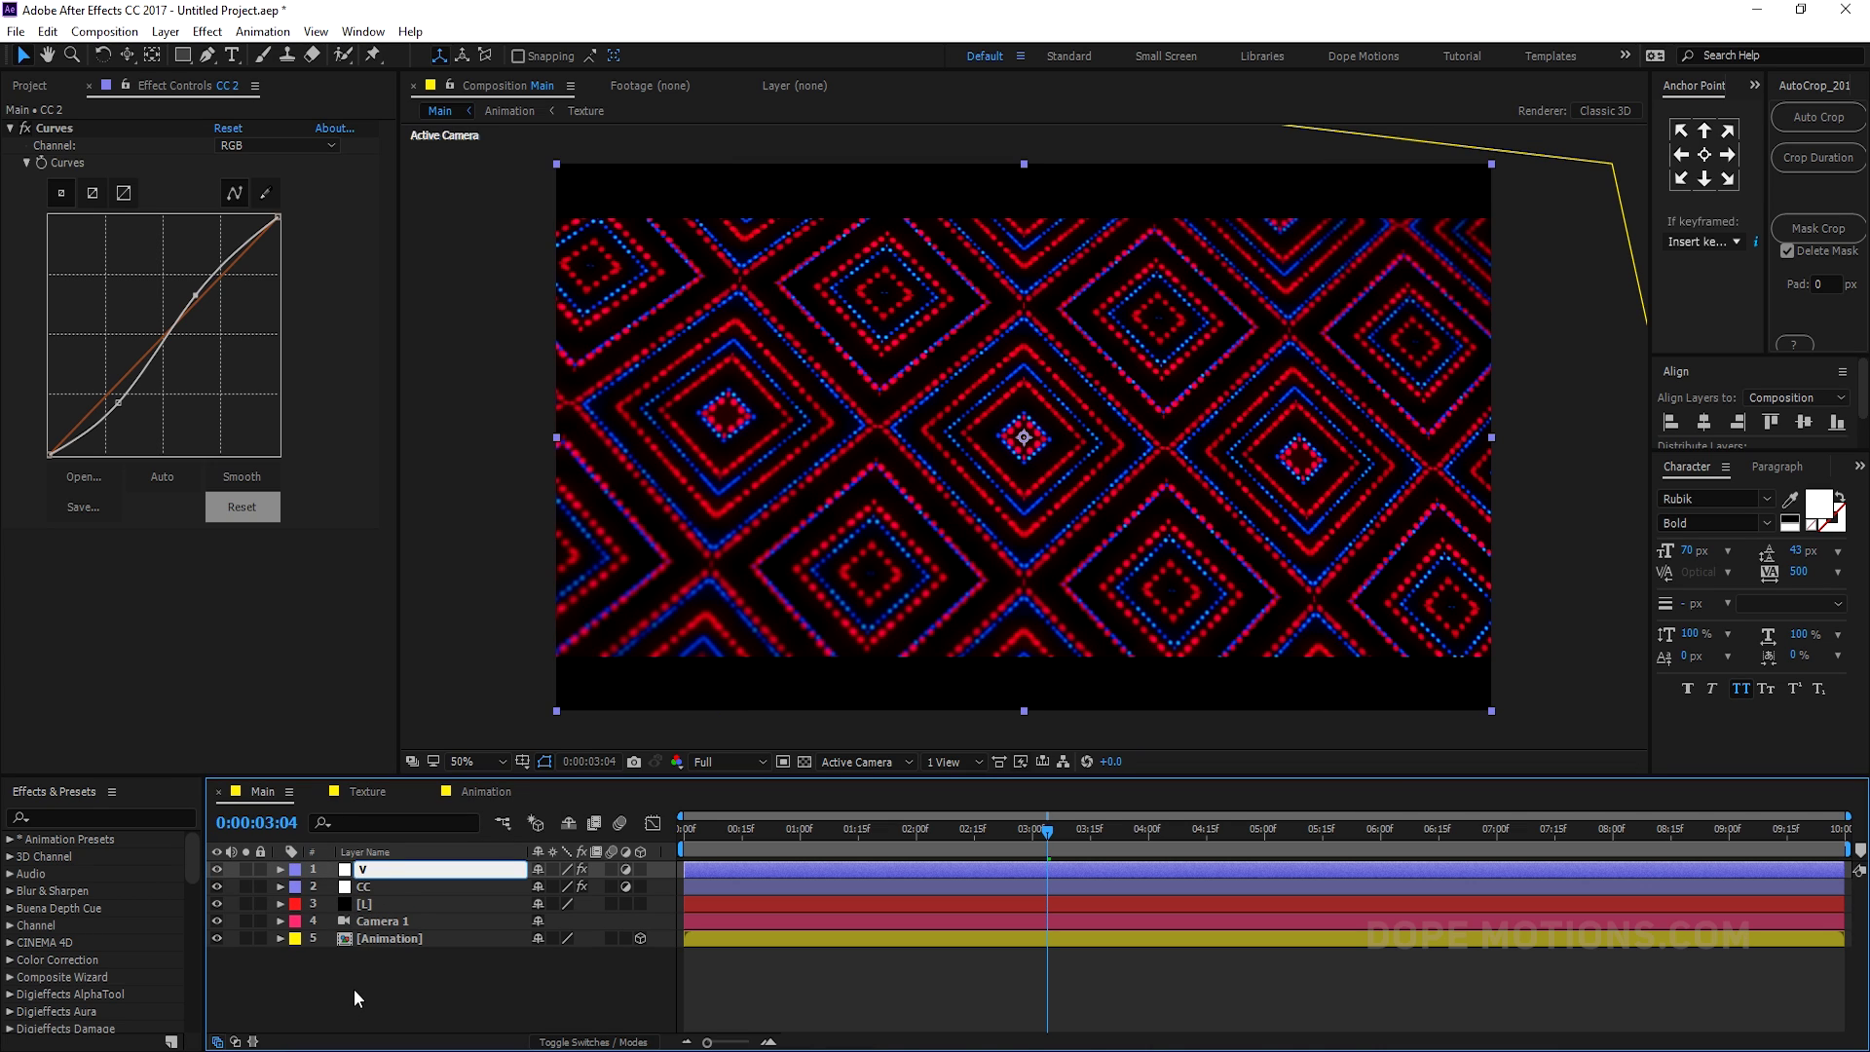
{"action": "left_click", "coordinate": [354, 990]}
- Reset V's curve, bow it downward to darken the image, and hide layer V
{"action": "left_click", "coordinate": [376, 874]}
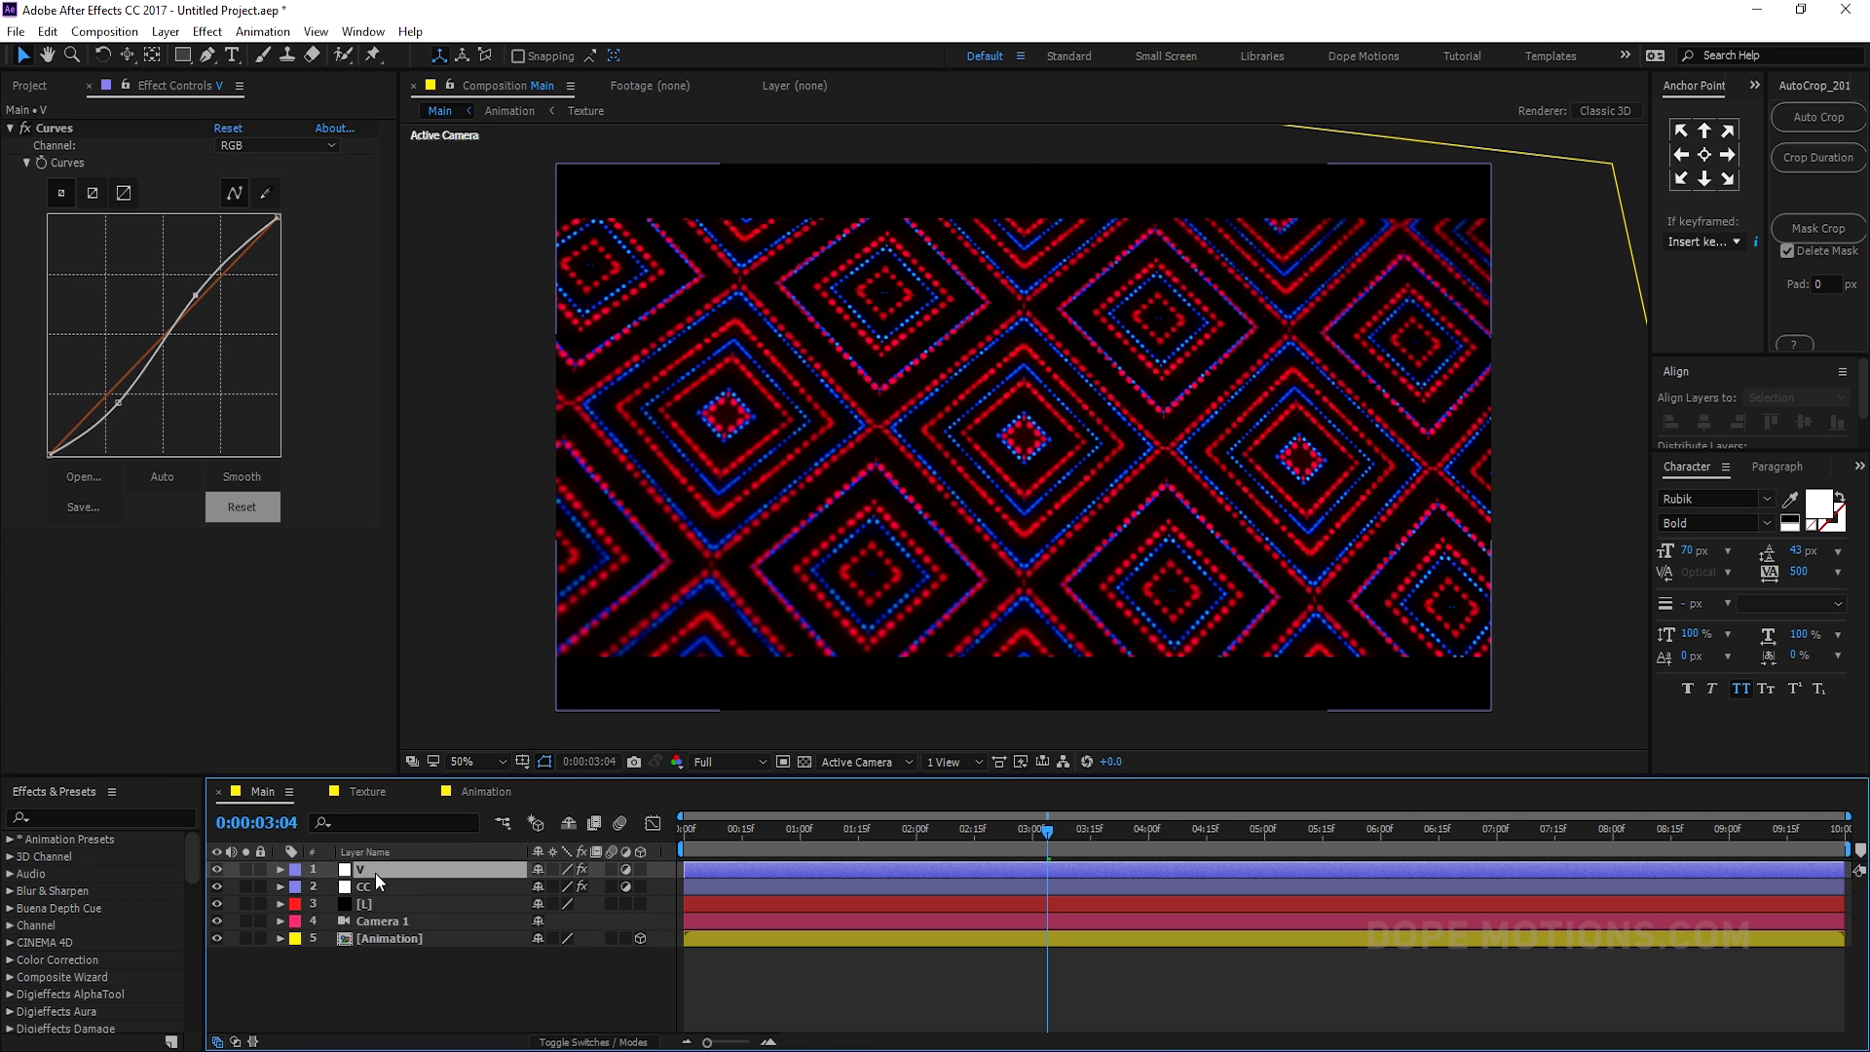
{"action": "left_click", "coordinate": [233, 134]}
{"action": "left_click_drag", "start_coordinate": [156, 343], "coordinate": [199, 366]}
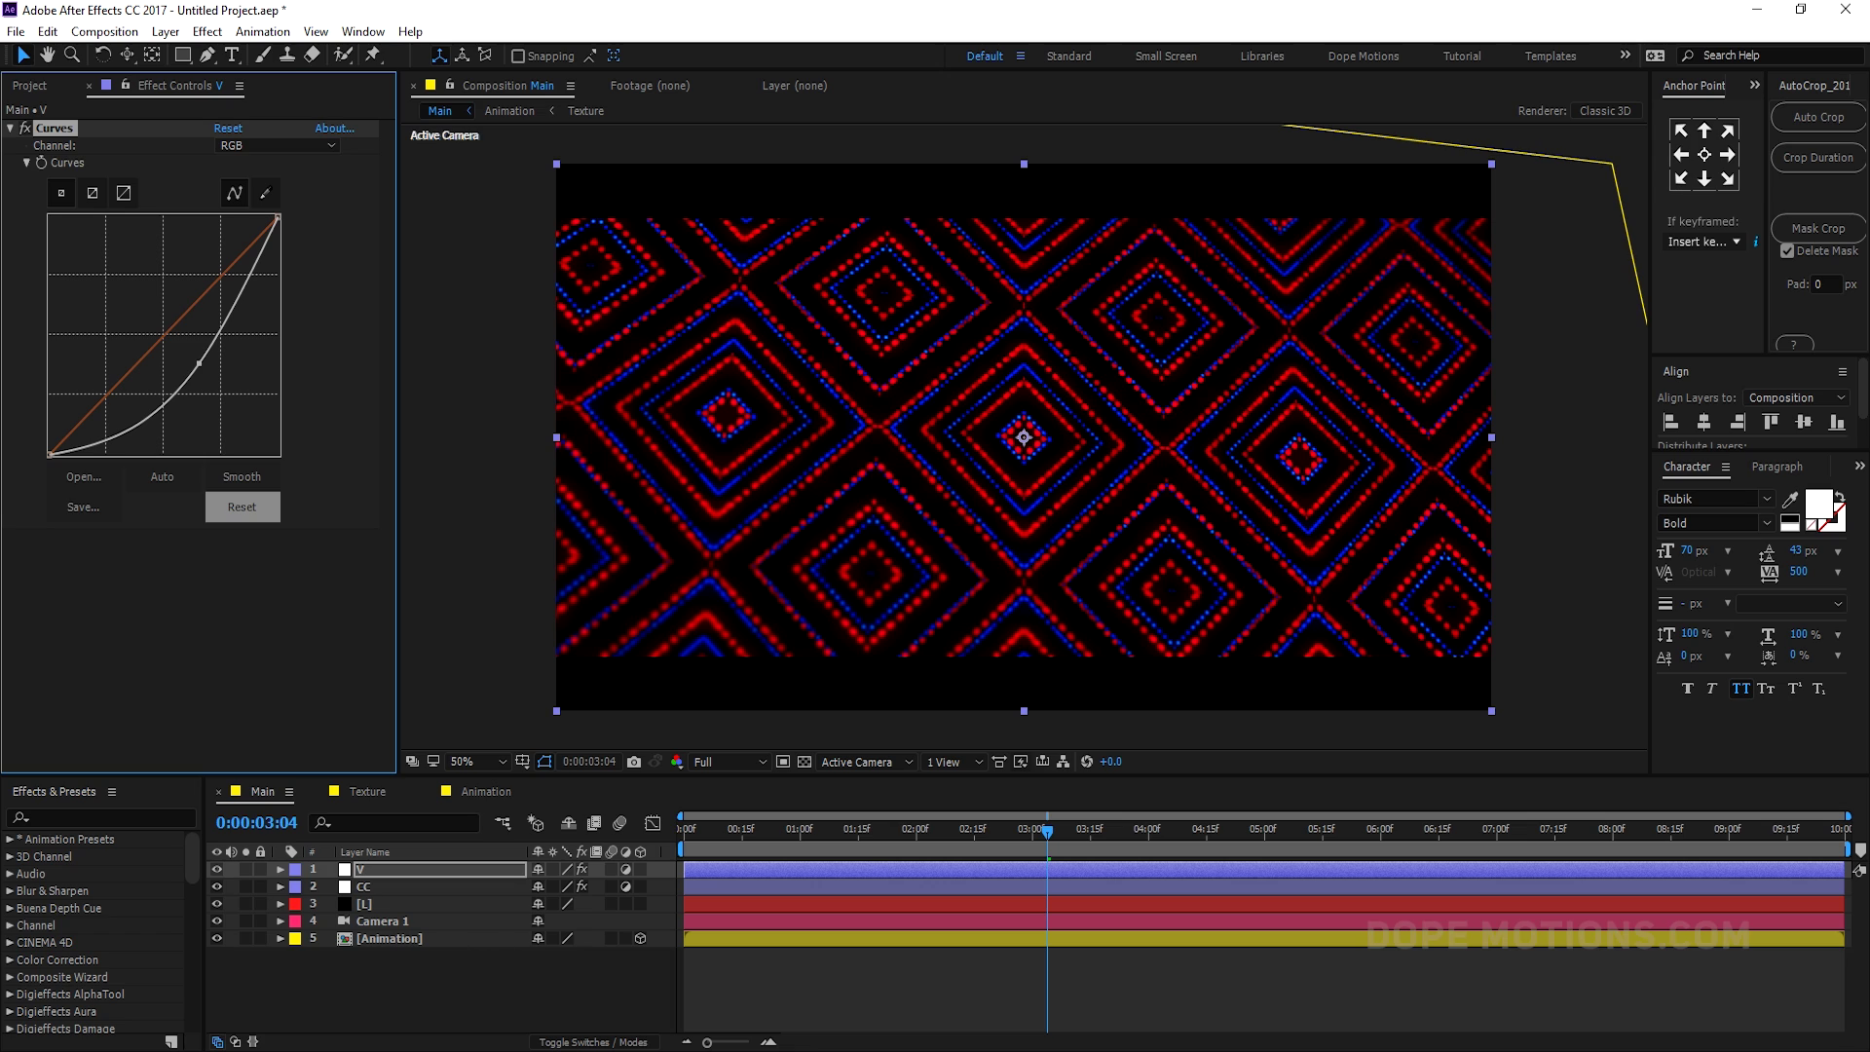
{"action": "left_click", "coordinate": [372, 1002]}
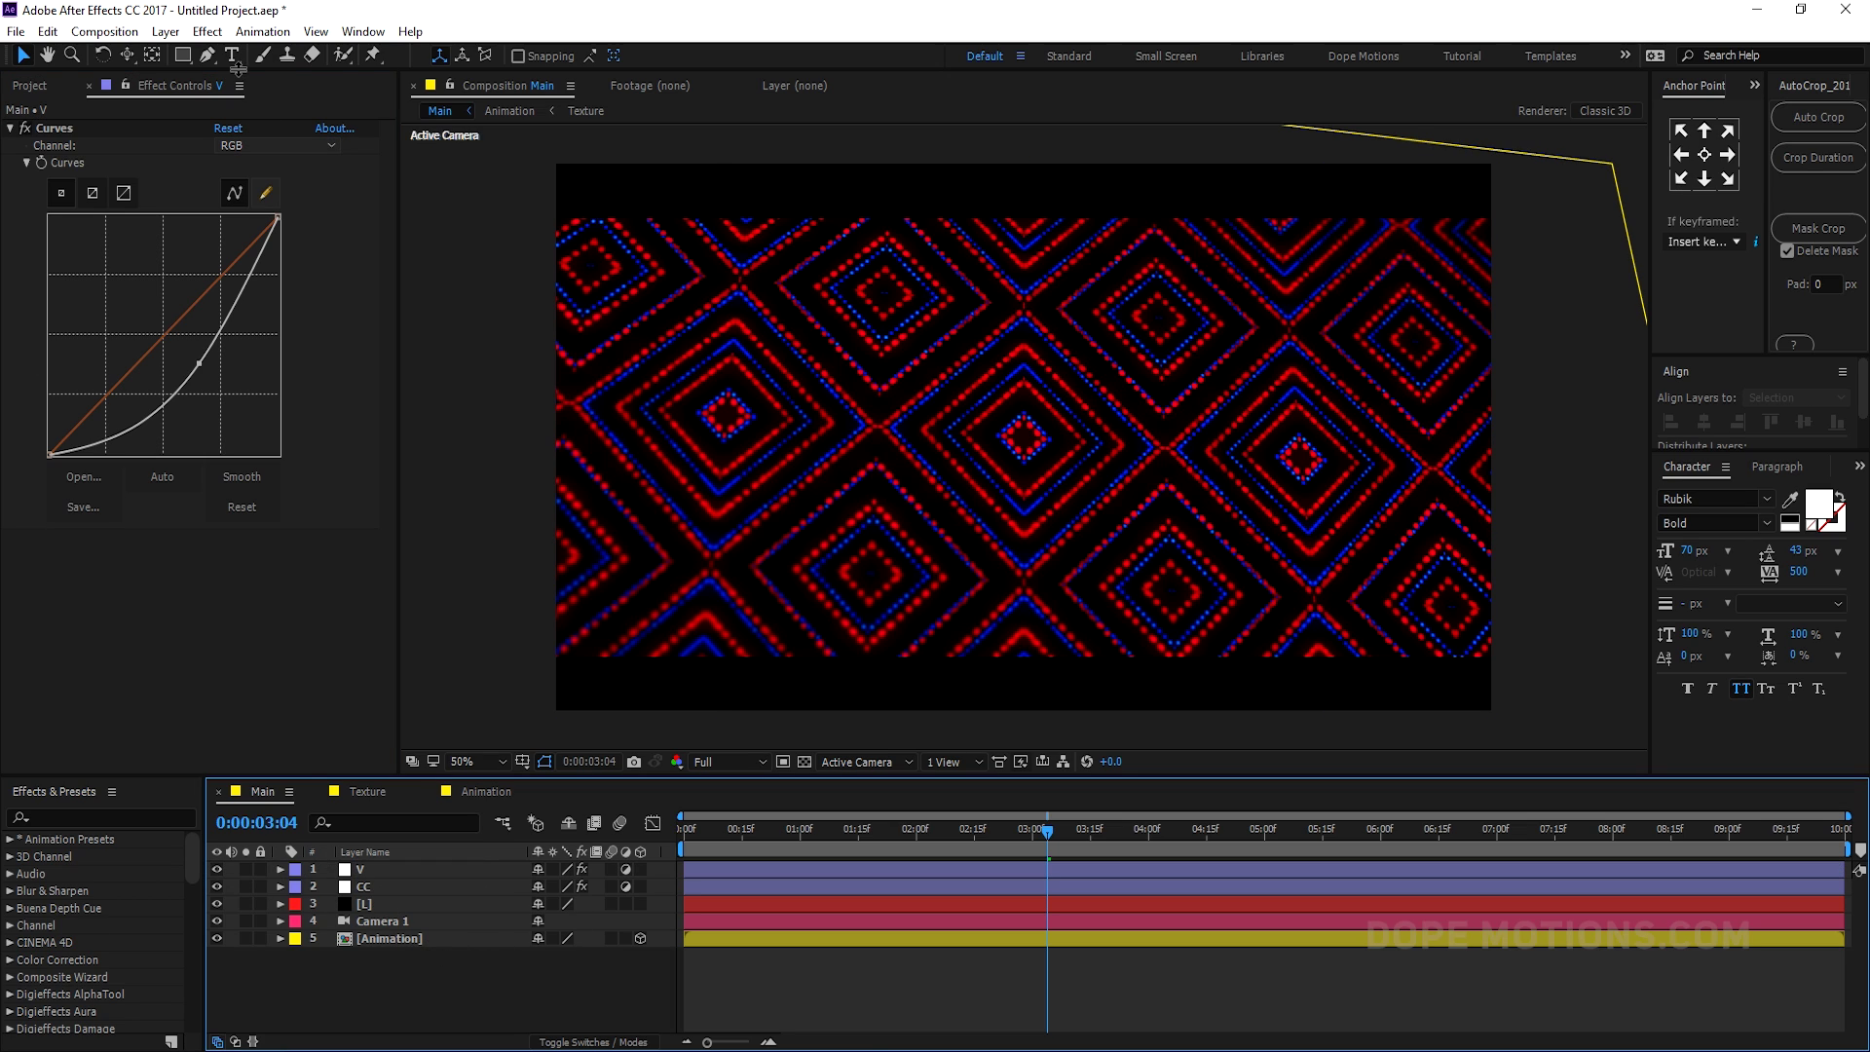
{"action": "left_click", "coordinate": [212, 867]}
{"action": "left_click", "coordinate": [216, 869]}
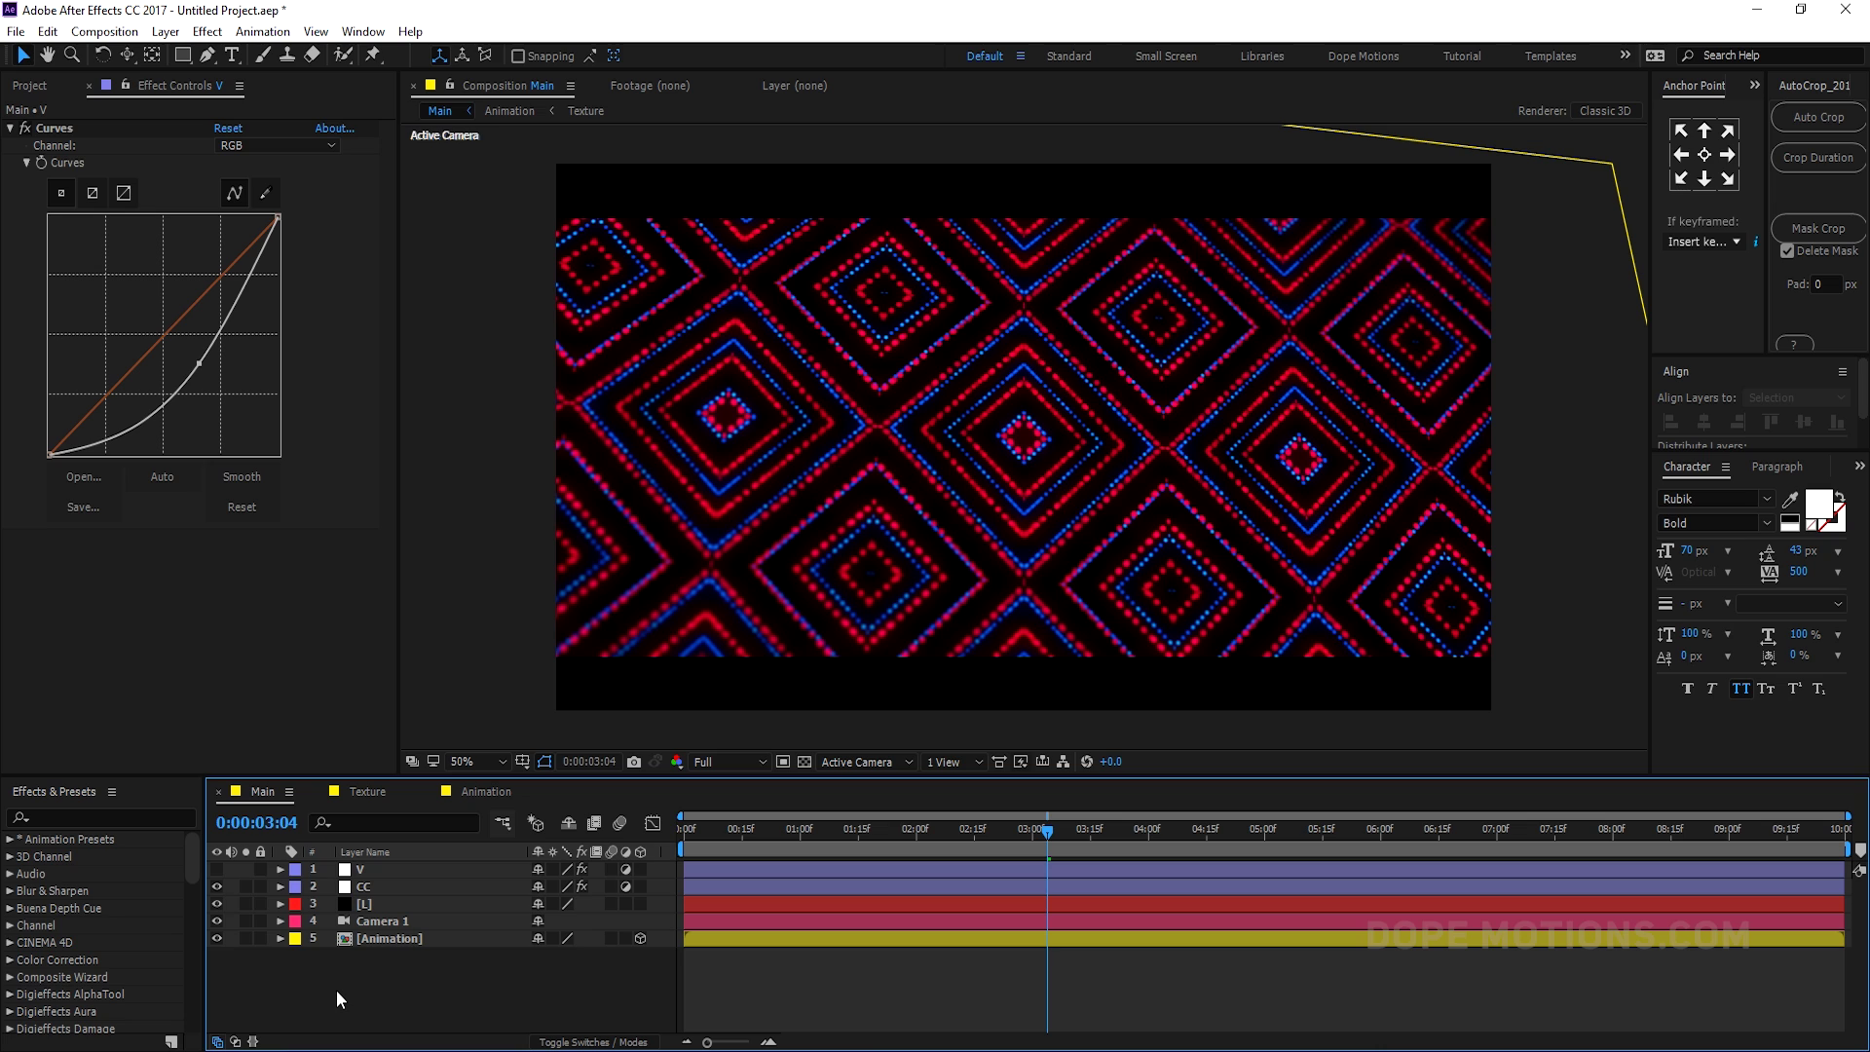
- Create a solid named BG and move it to the bottom of the layer stack
{"action": "key", "text": "ctrl+y"}
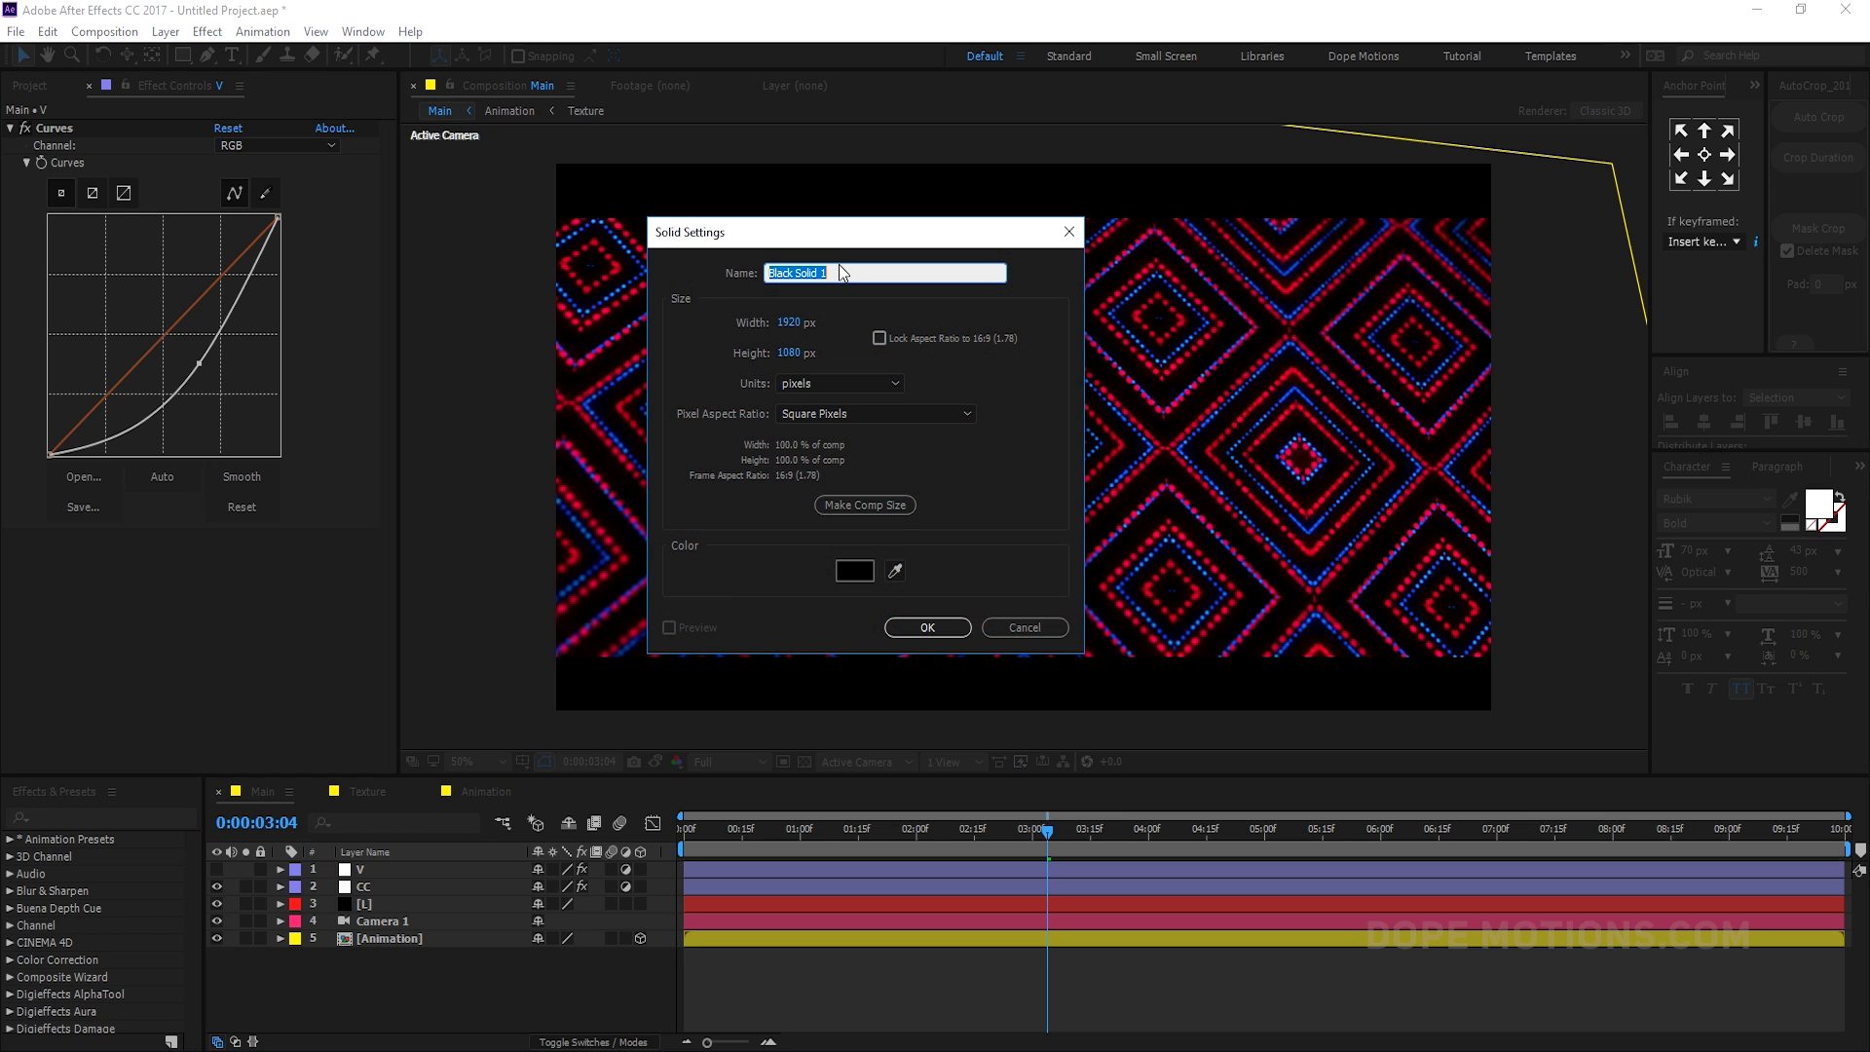
{"action": "type", "text": "BG"}
{"action": "left_click", "coordinate": [945, 631]}
{"action": "left_click", "coordinate": [387, 887]}
{"action": "left_click_drag", "start_coordinate": [389, 888], "coordinate": [383, 964]}
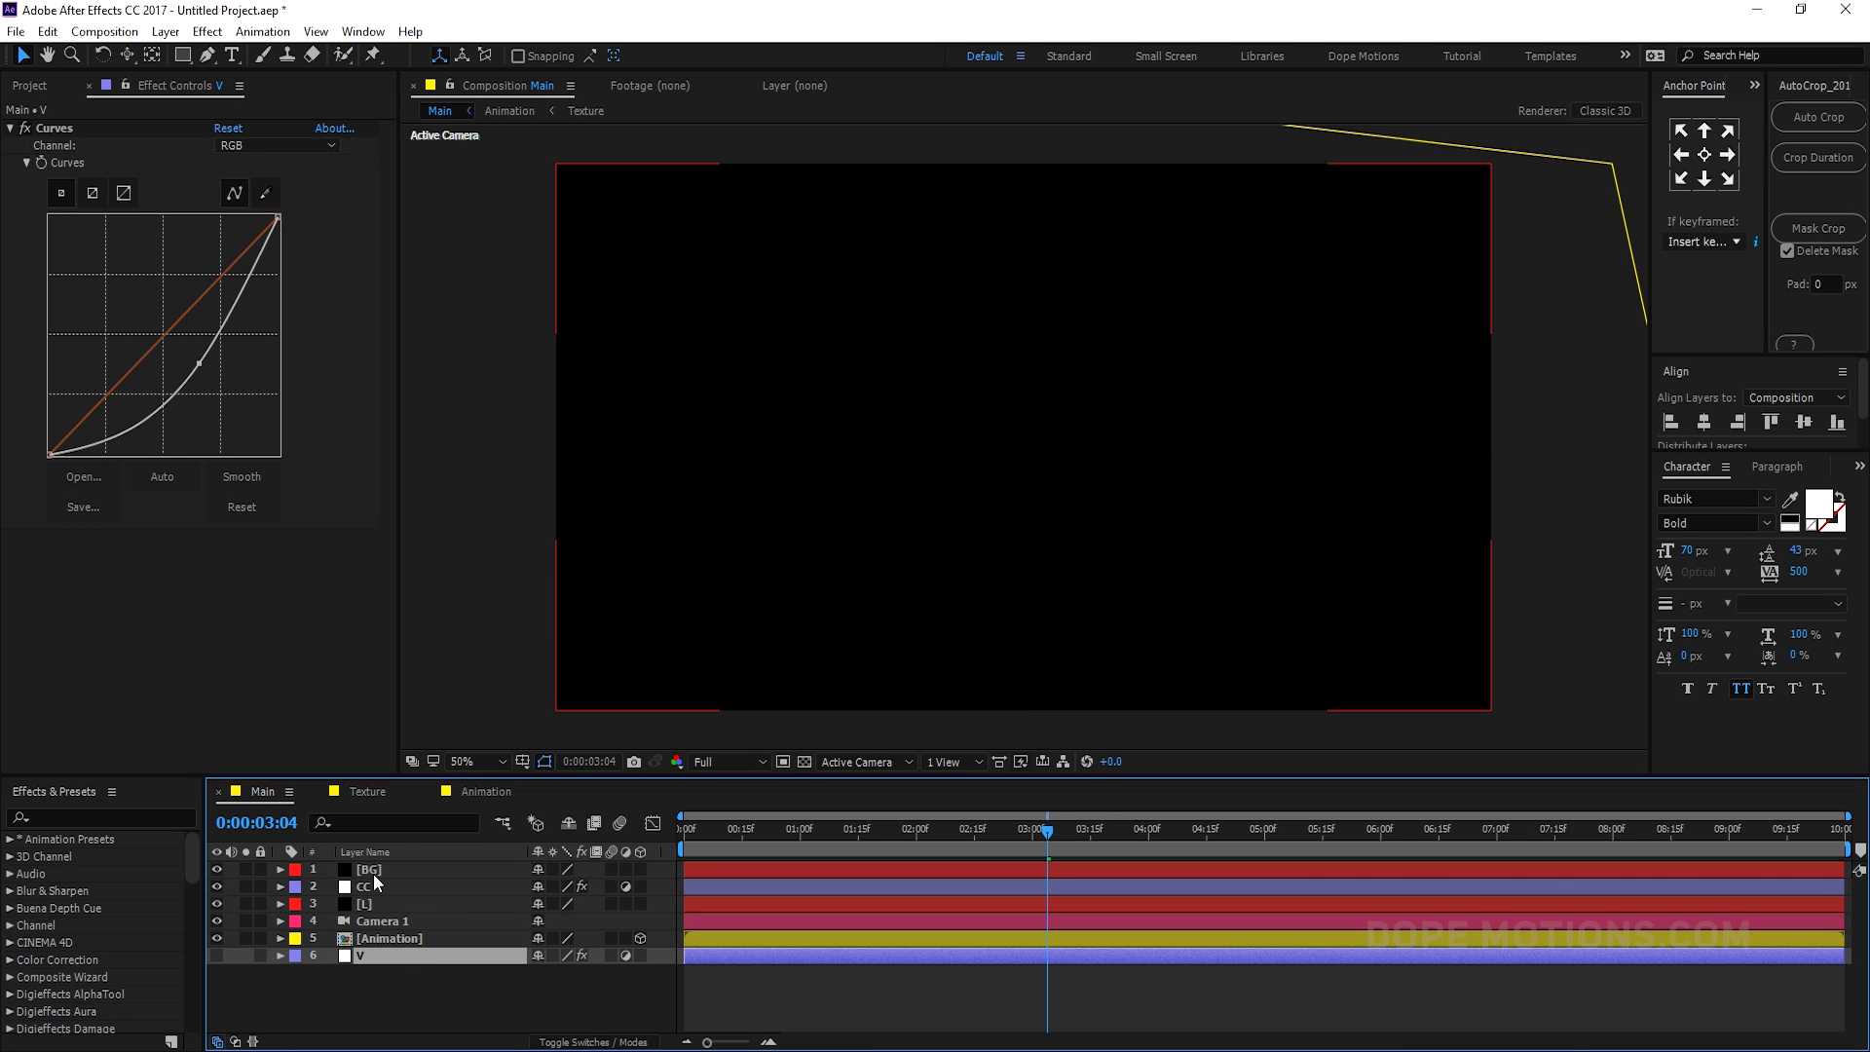
{"action": "left_click_drag", "start_coordinate": [377, 868], "coordinate": [388, 963]}
- Apply 4-Color Gradient to BG and set Color 1 to a deep navy
{"action": "key", "text": "ctrl+space"}
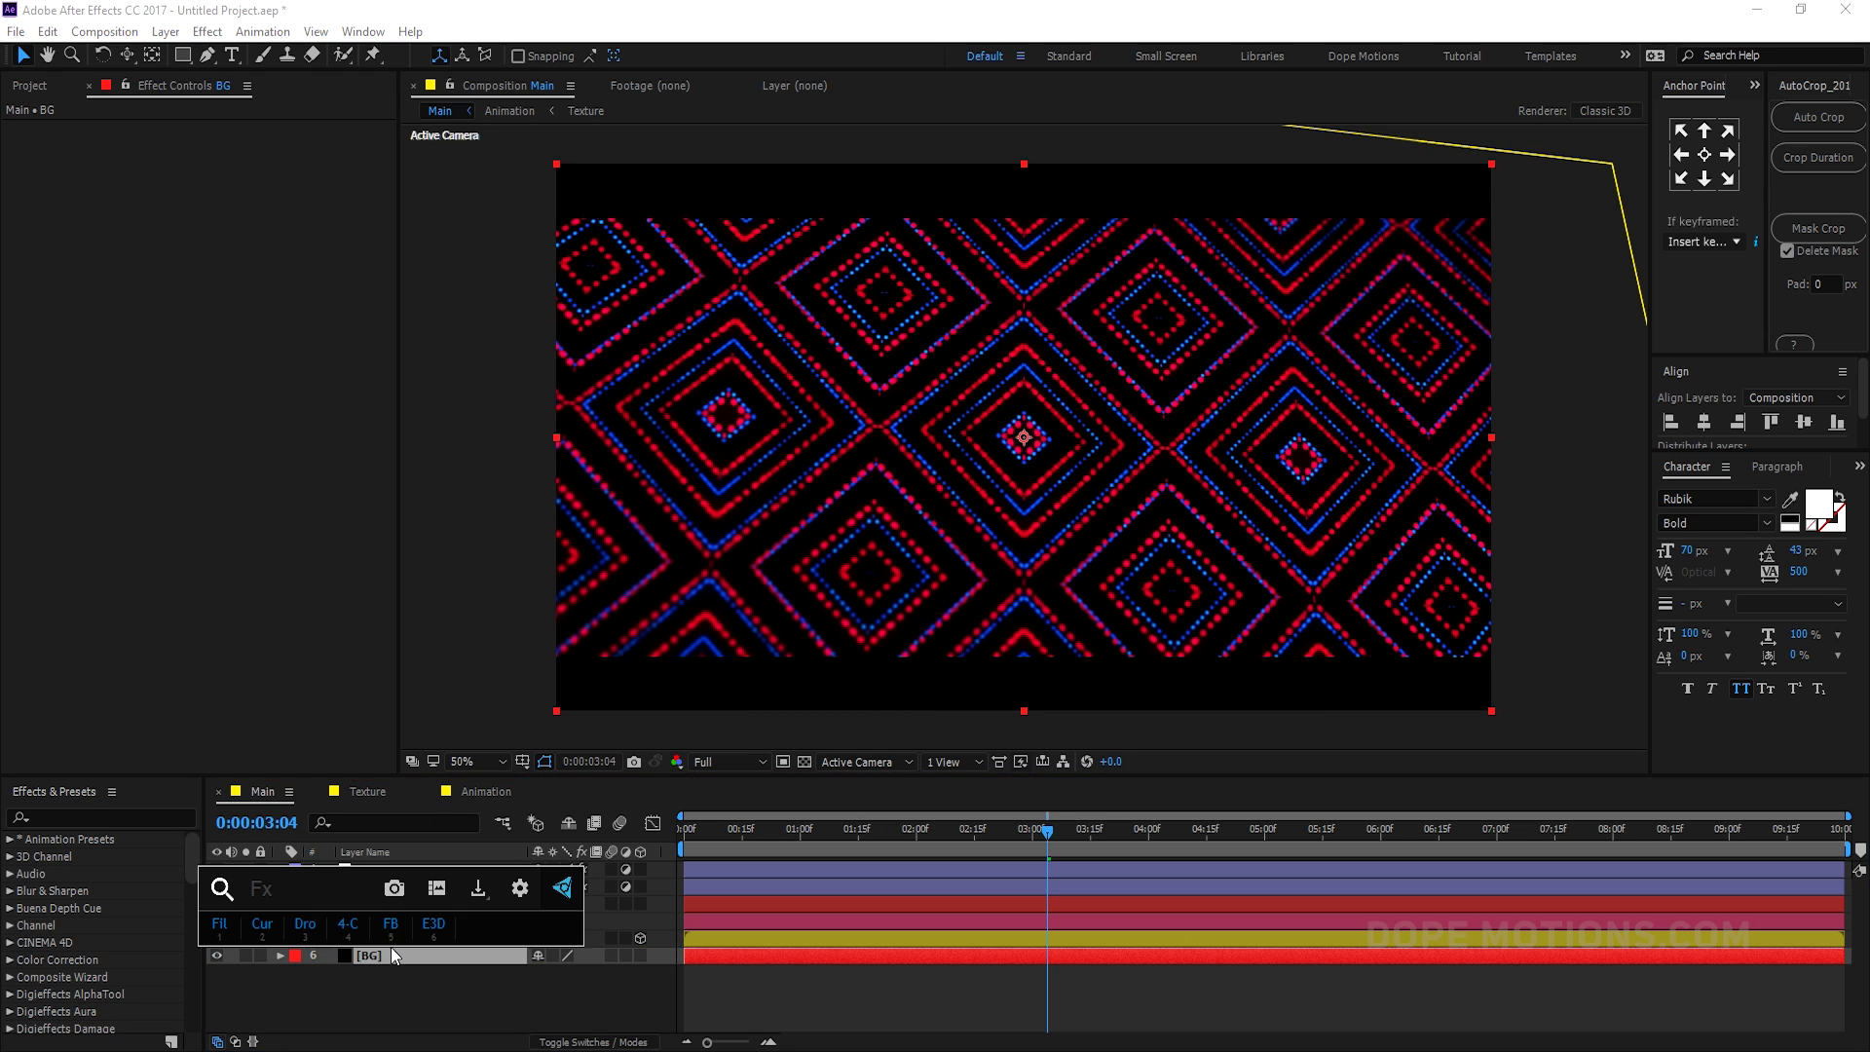
{"action": "left_click", "coordinate": [347, 925]}
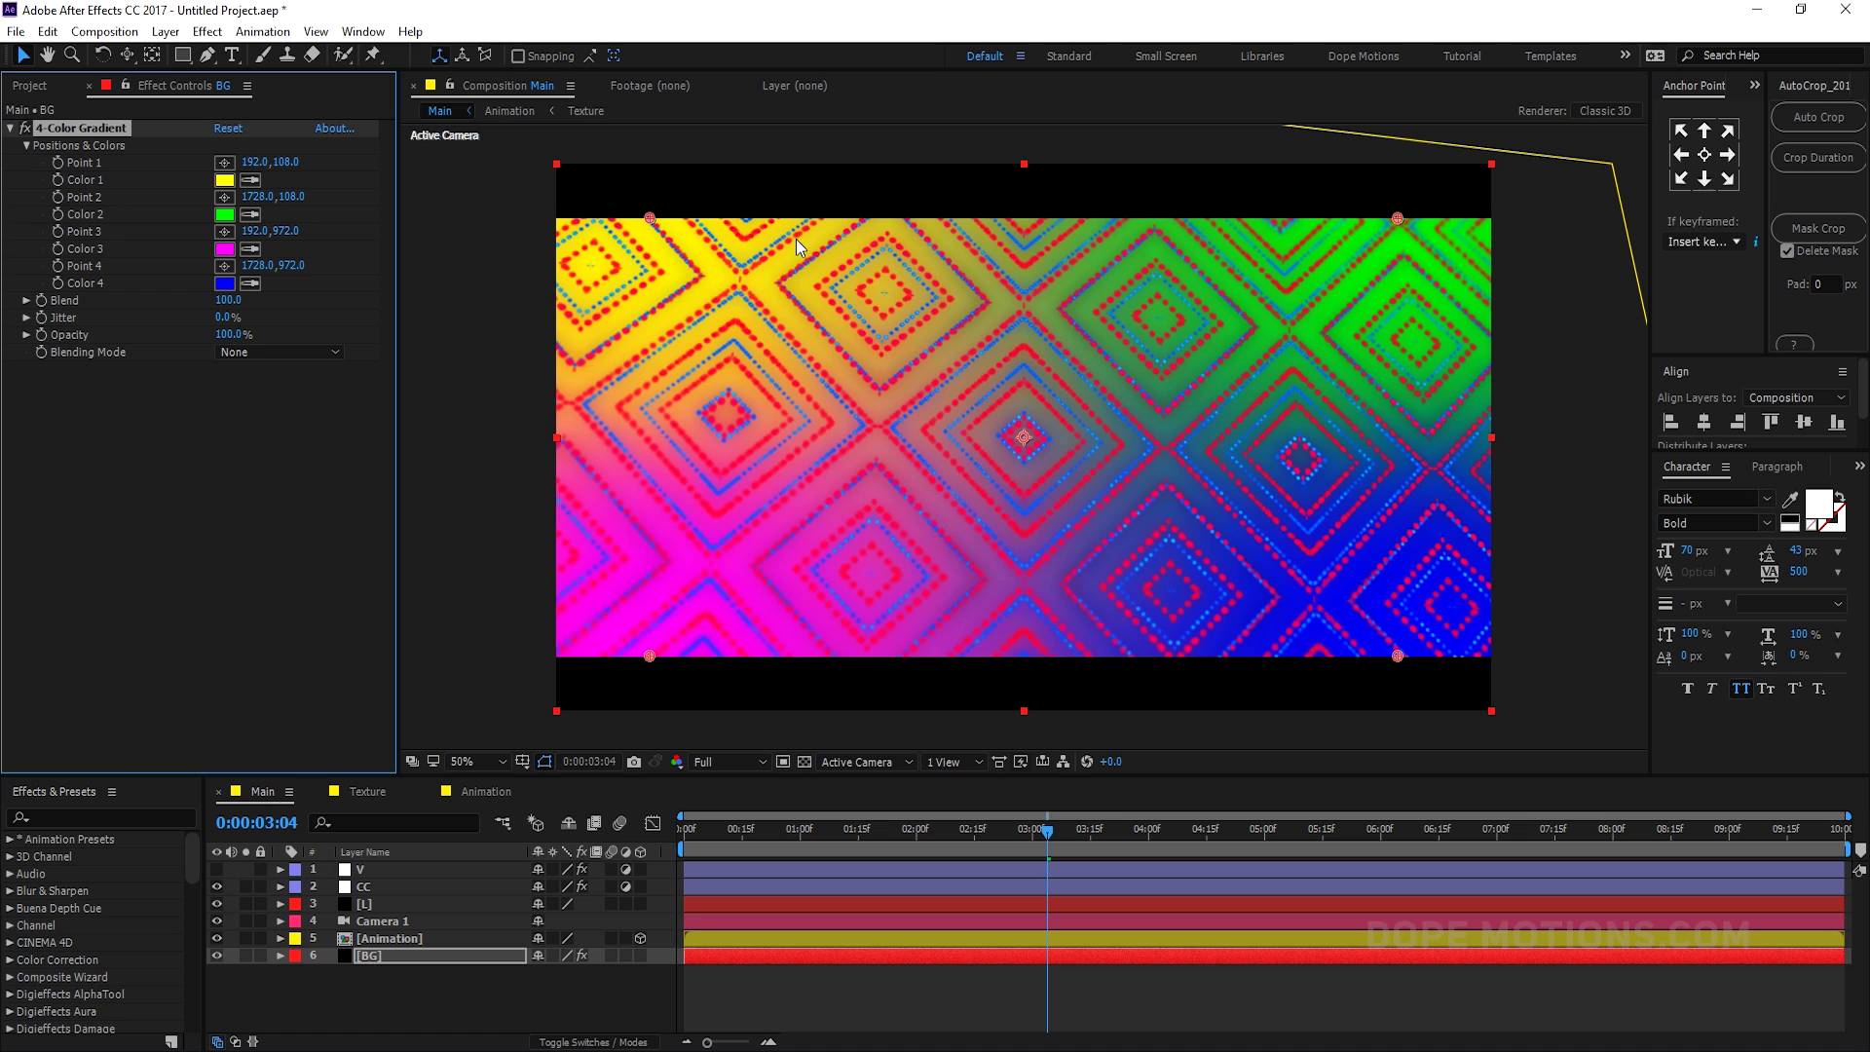
{"action": "left_click", "coordinate": [225, 181]}
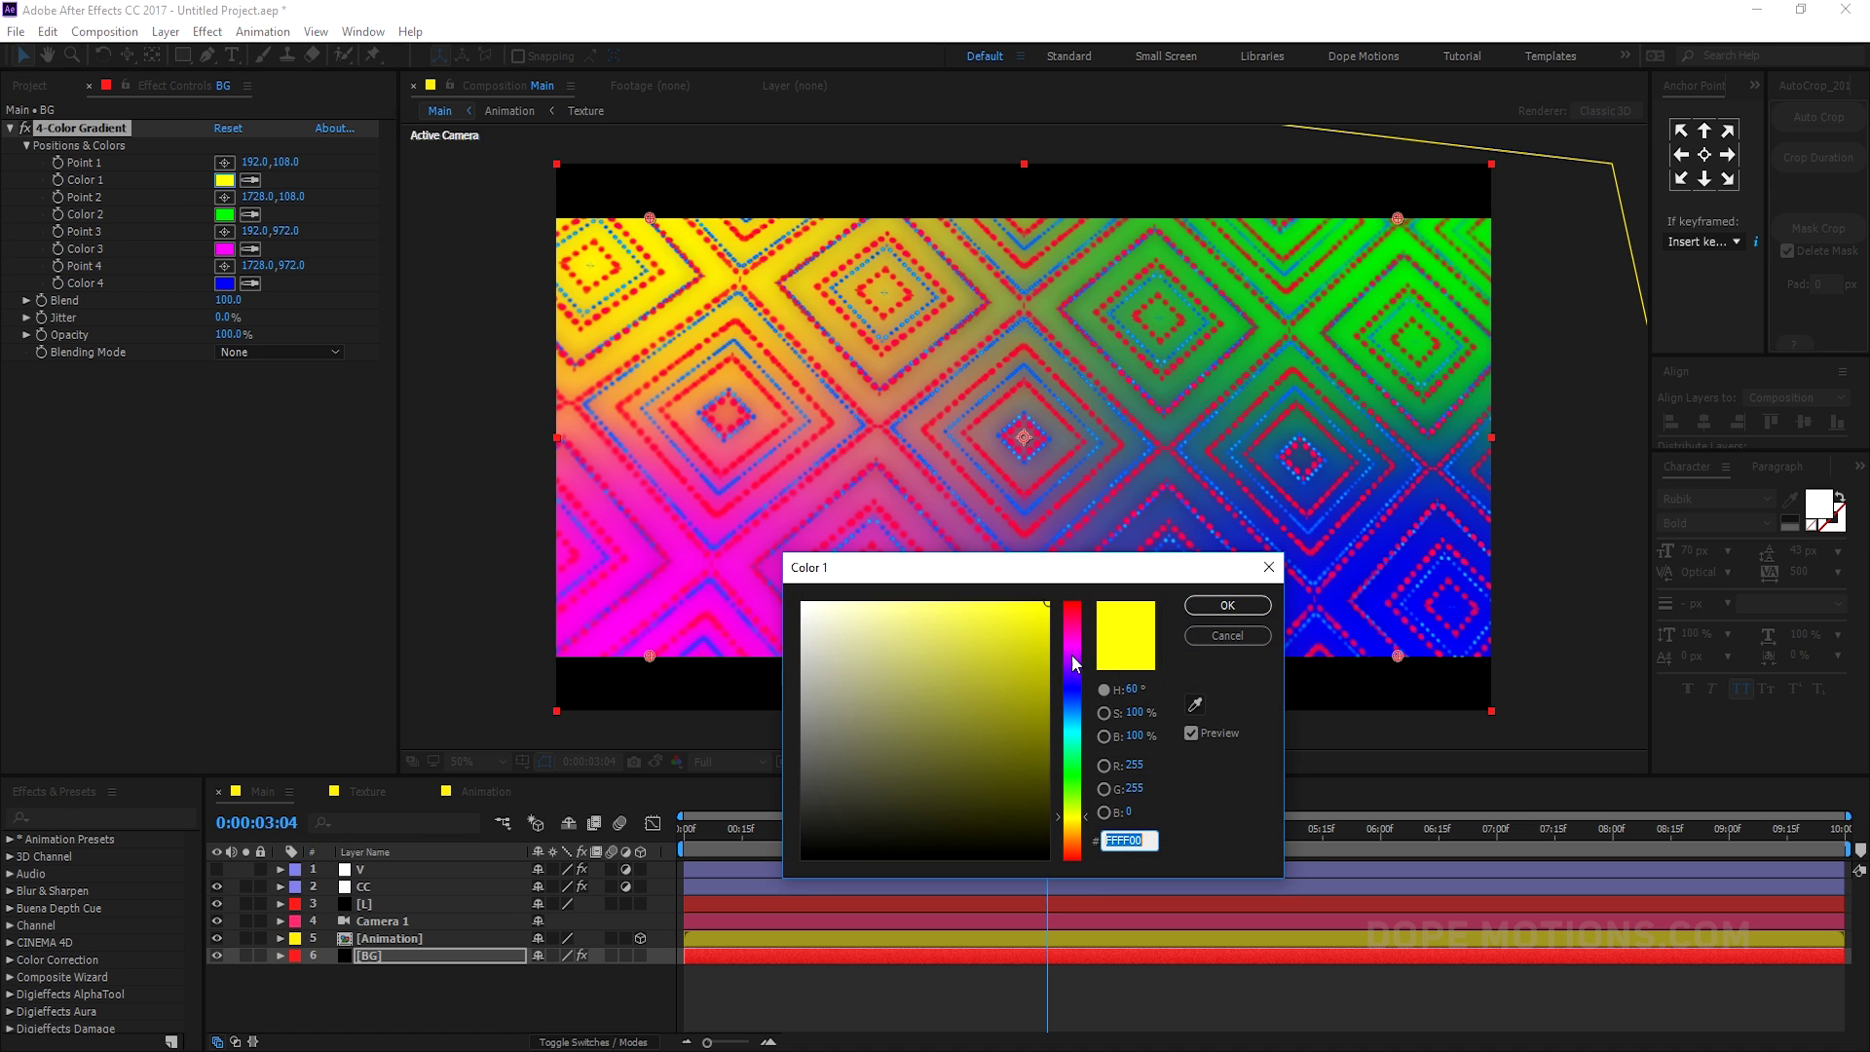
{"action": "left_click_drag", "start_coordinate": [1076, 663], "coordinate": [1073, 706]}
{"action": "left_click", "coordinate": [1043, 800]}
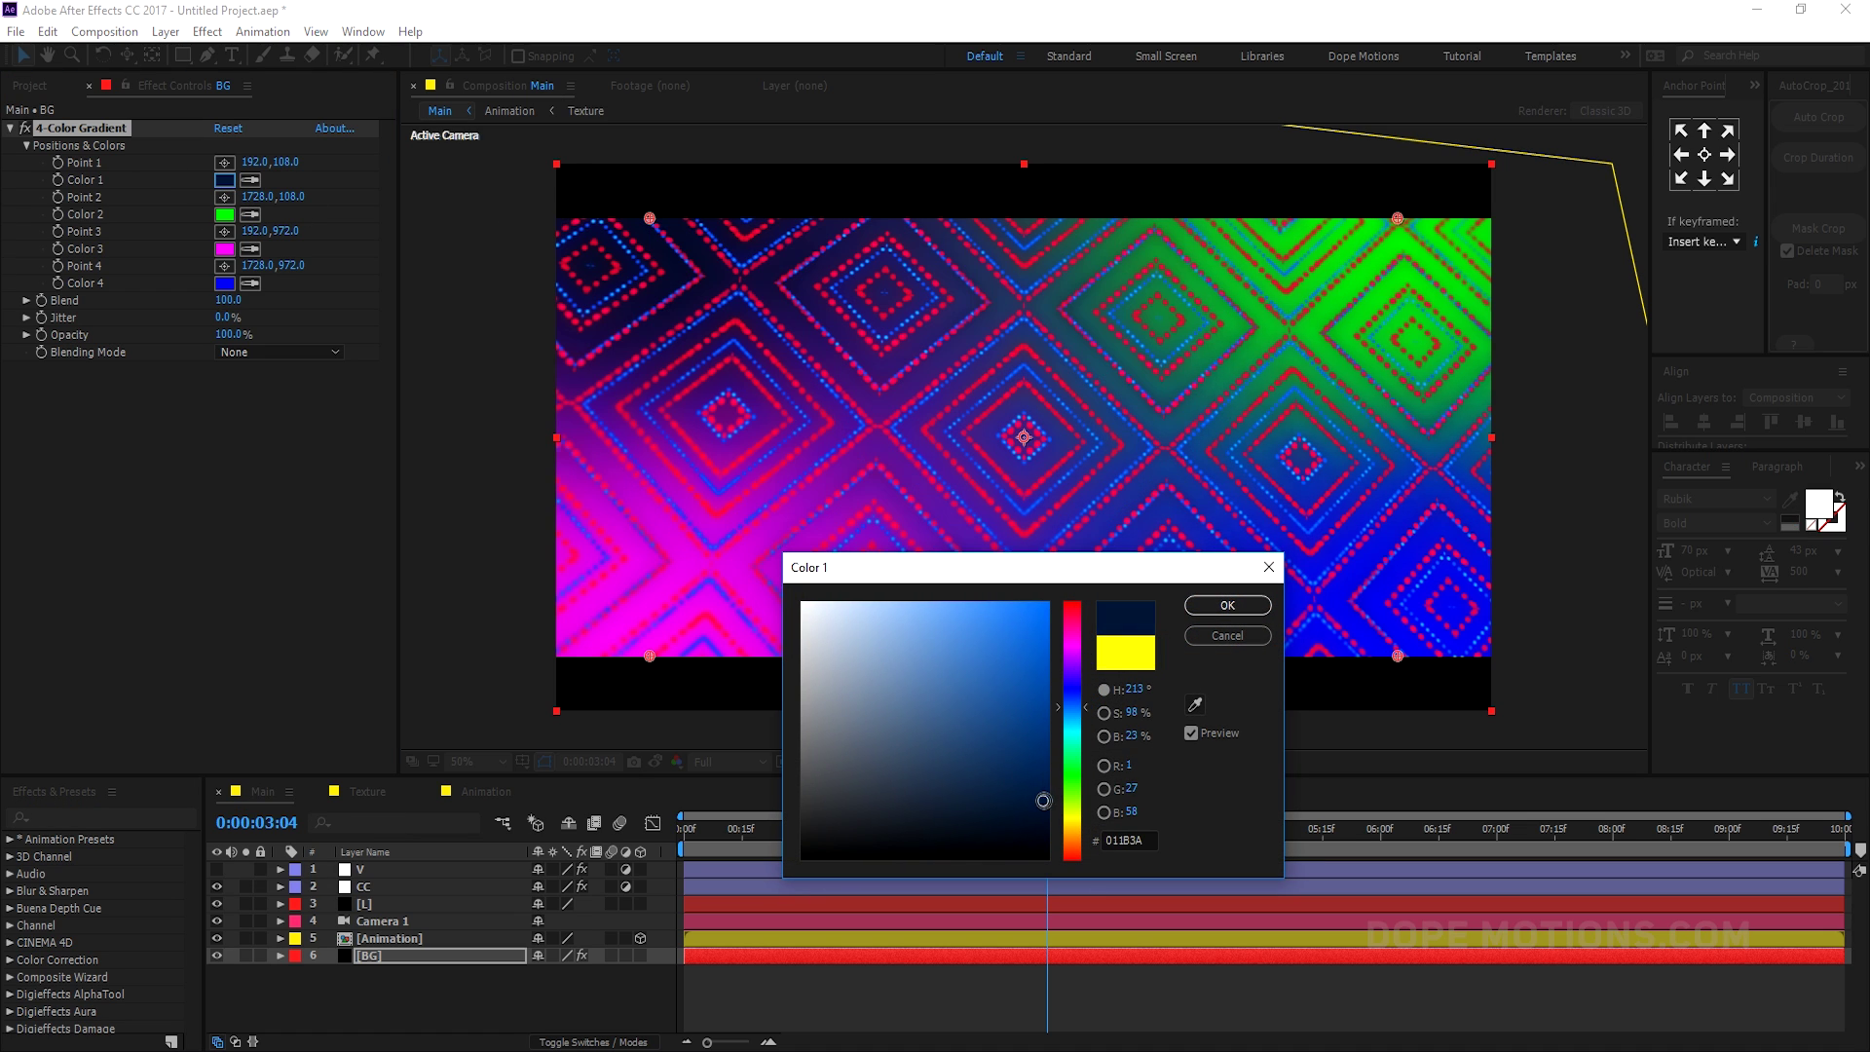
{"action": "left_click", "coordinate": [1073, 696]}
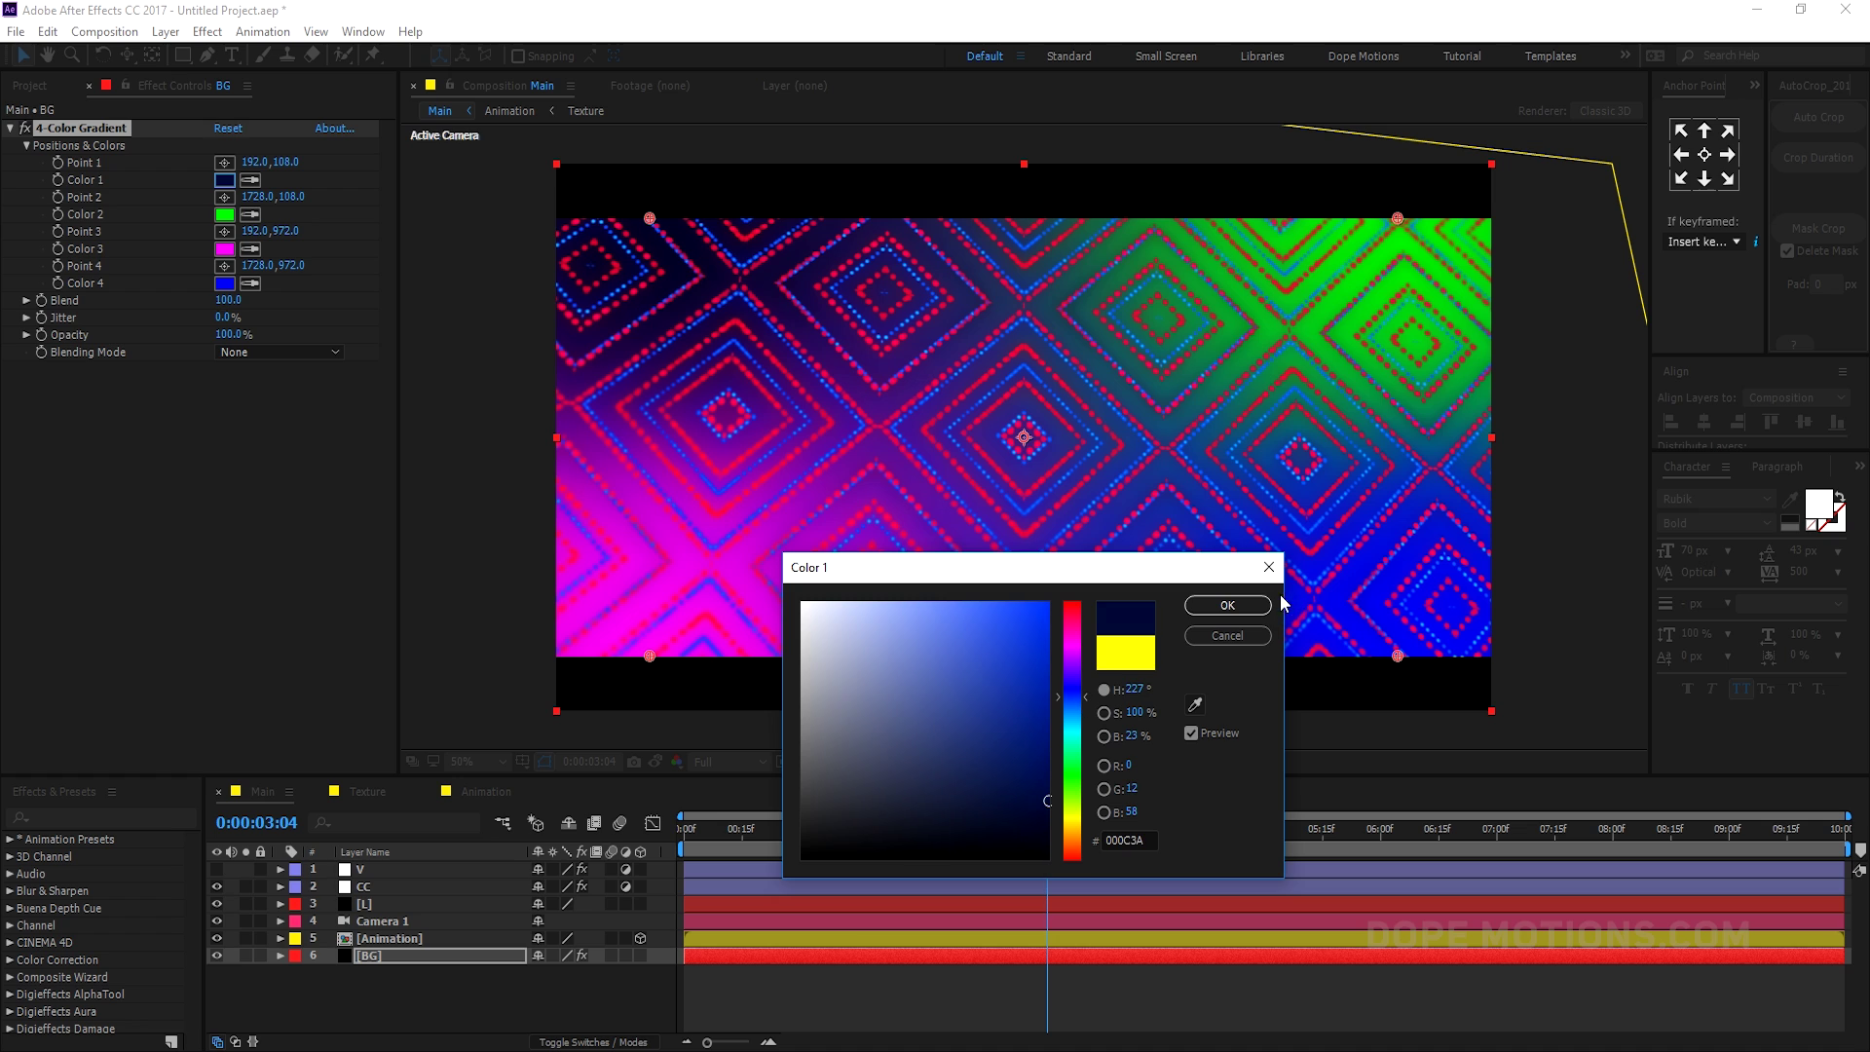
{"action": "left_click", "coordinate": [1227, 605]}
- Set Colors 2 and 3 to black, Color 4 to dark red, and spread Points 1 and 4 outward
{"action": "left_click", "coordinate": [225, 214]}
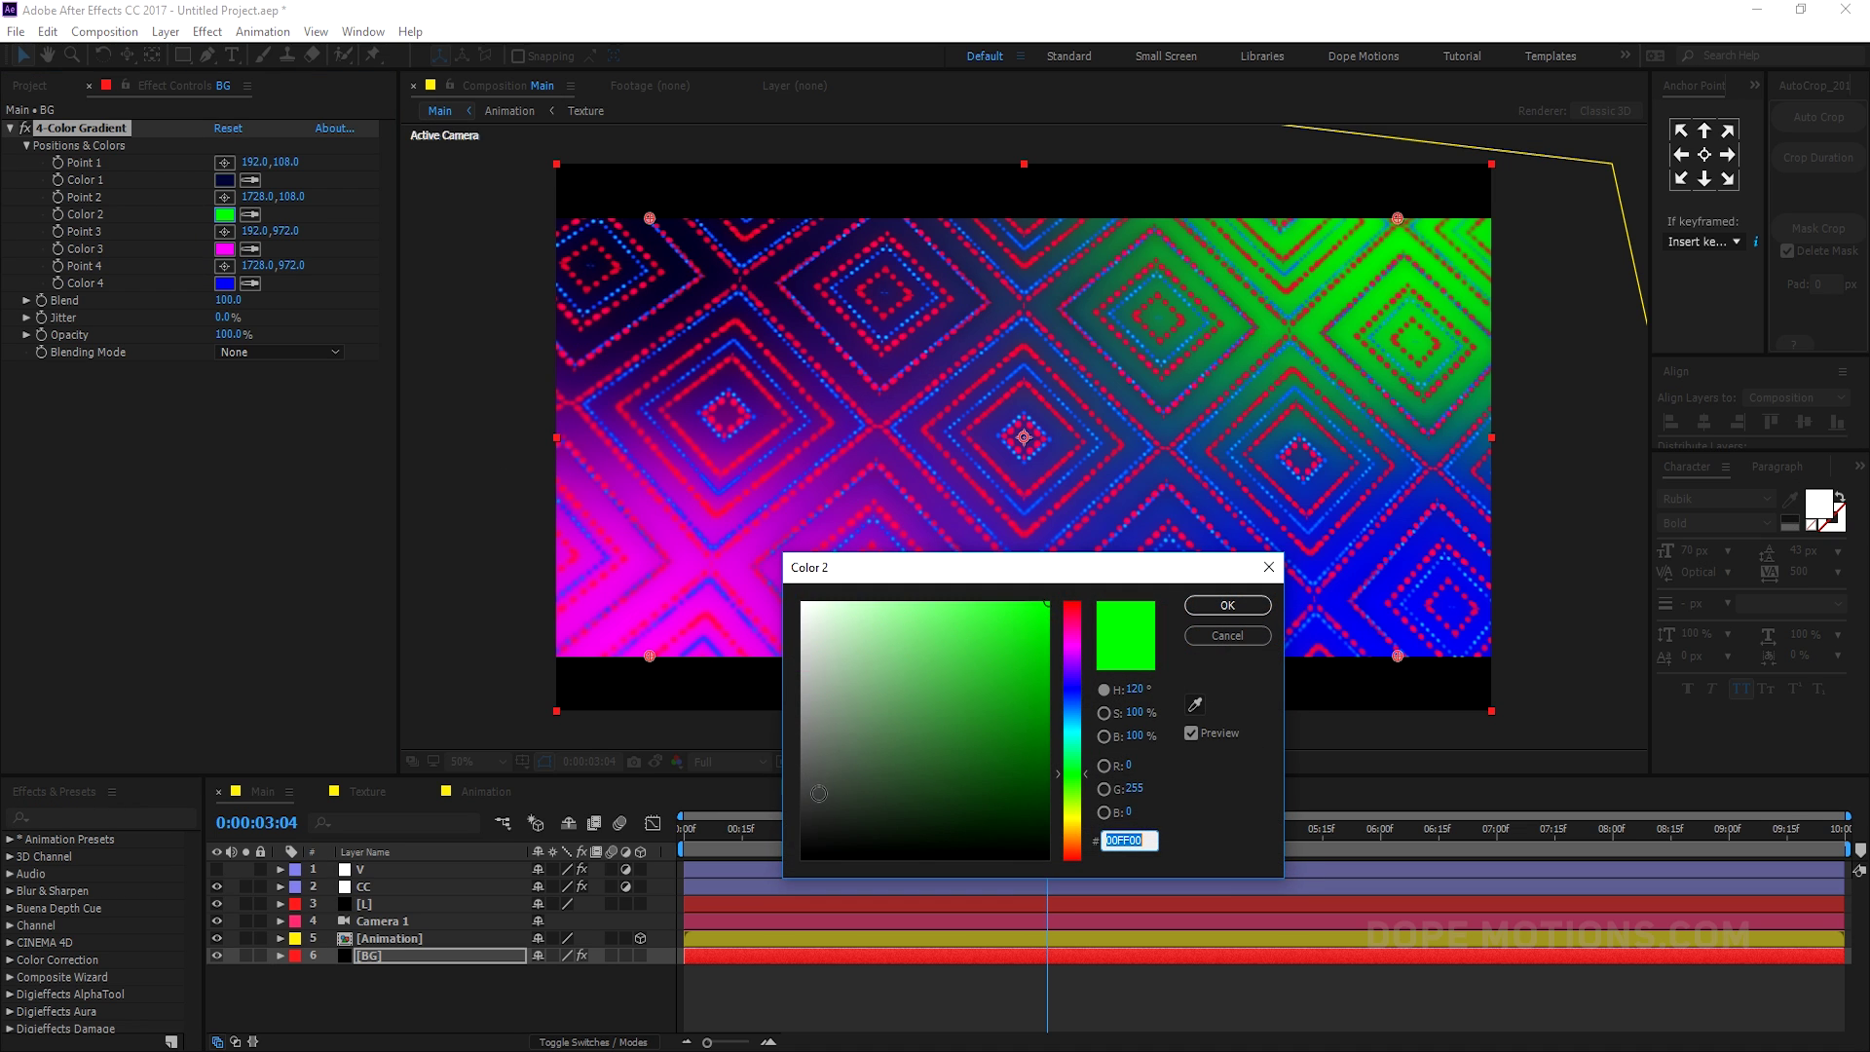
{"action": "left_click", "coordinate": [877, 852]}
{"action": "left_click", "coordinate": [1228, 605]}
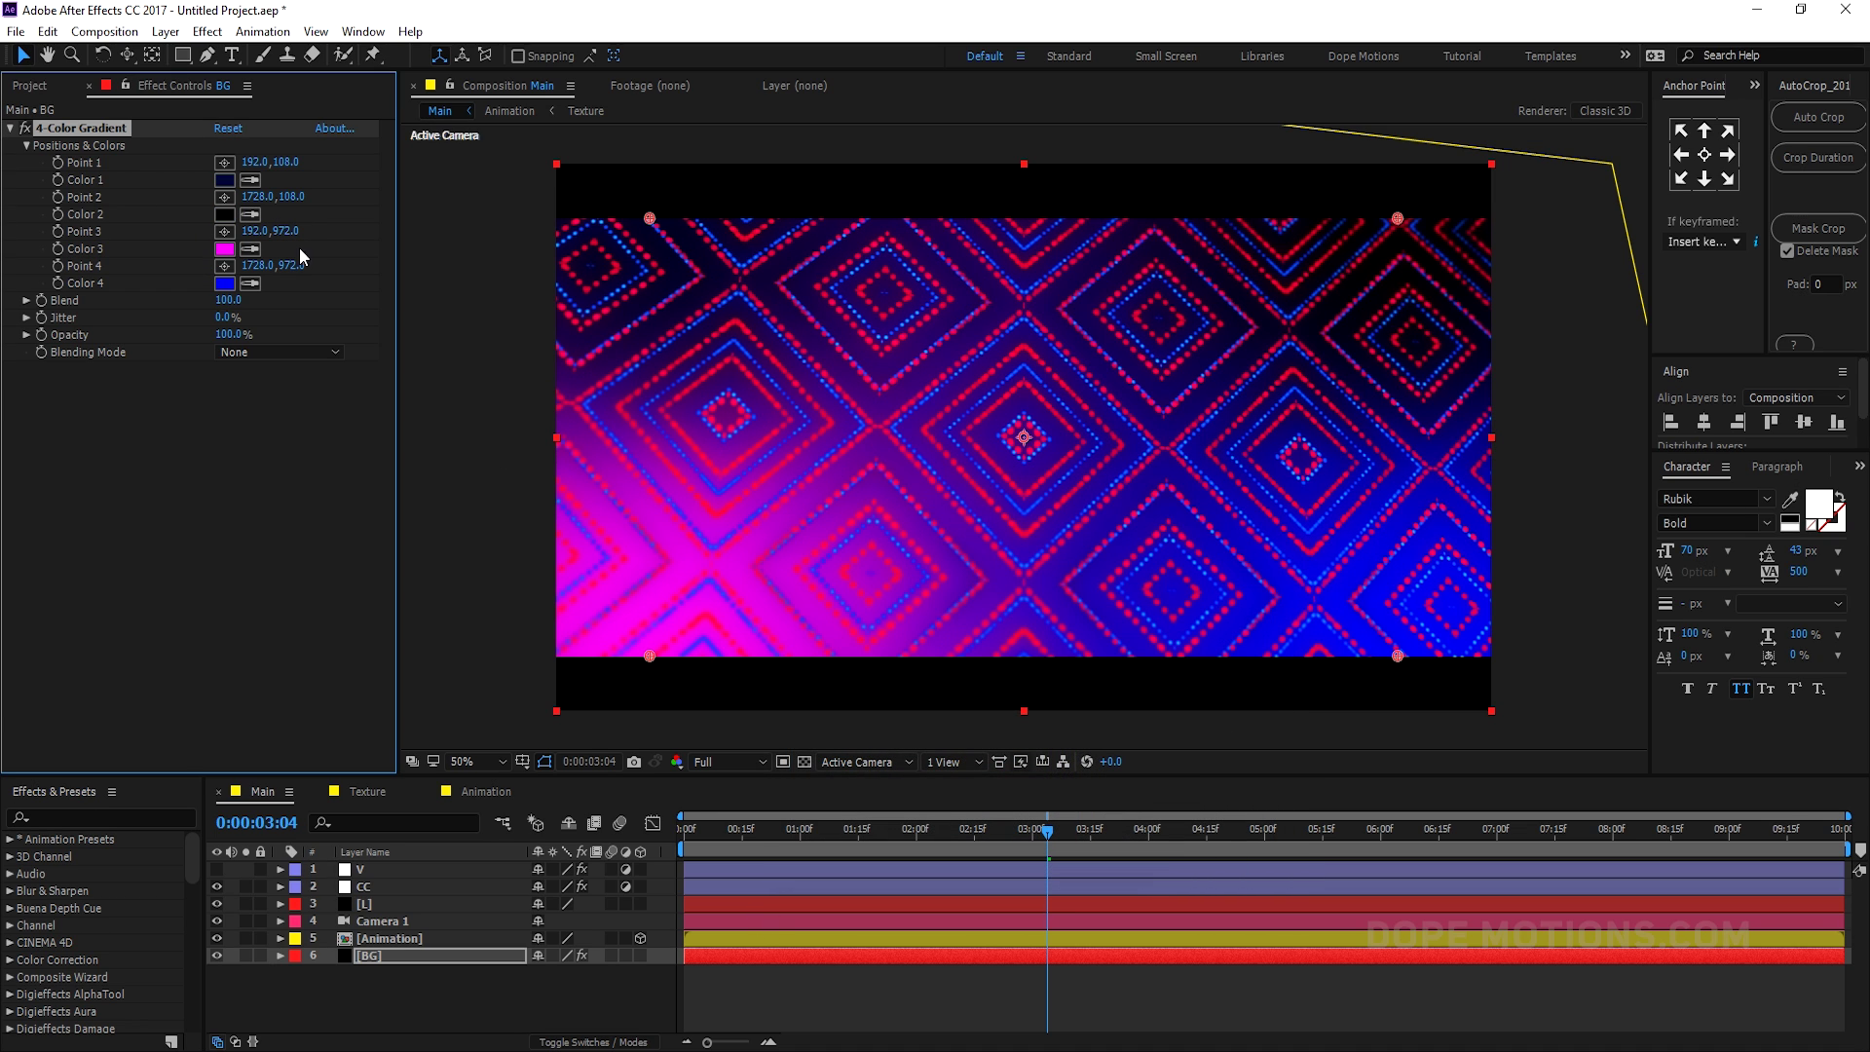
{"action": "left_click", "coordinate": [248, 252]}
{"action": "left_click", "coordinate": [237, 212]}
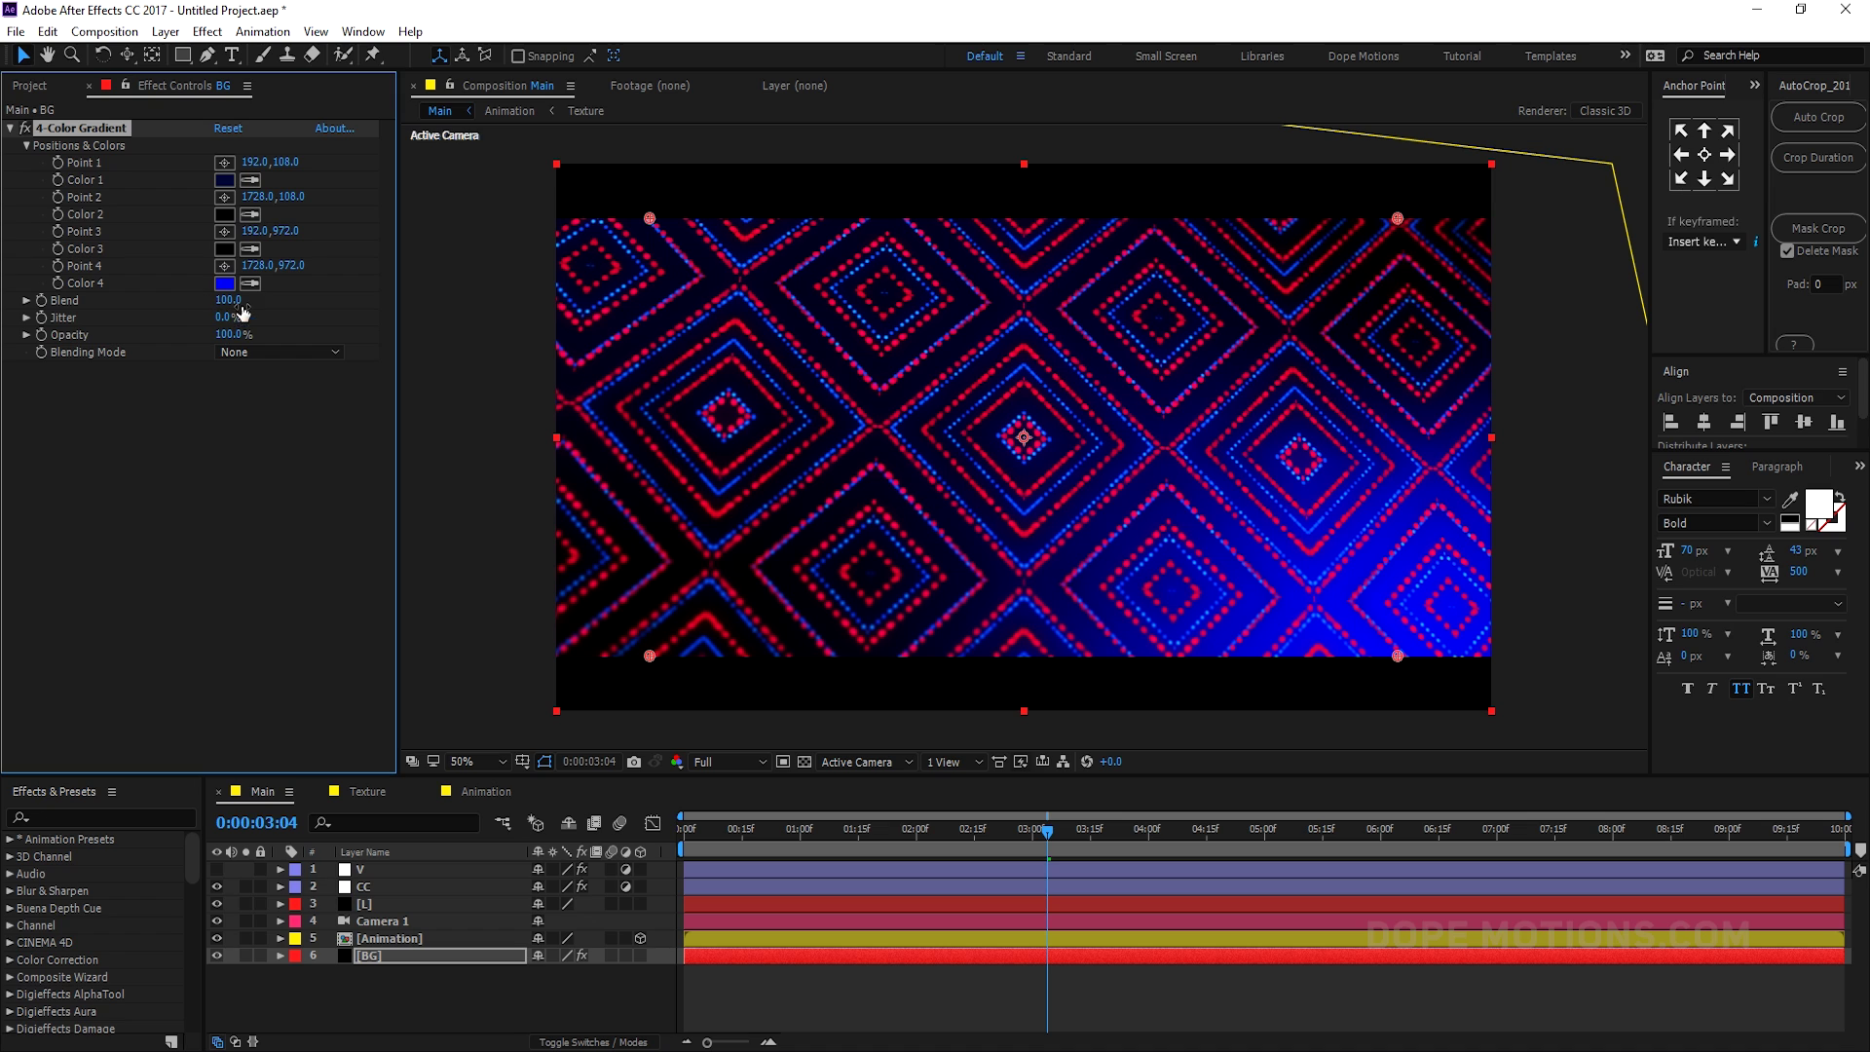
{"action": "left_click", "coordinate": [225, 284]}
{"action": "left_click_drag", "start_coordinate": [1072, 652], "coordinate": [1067, 801]}
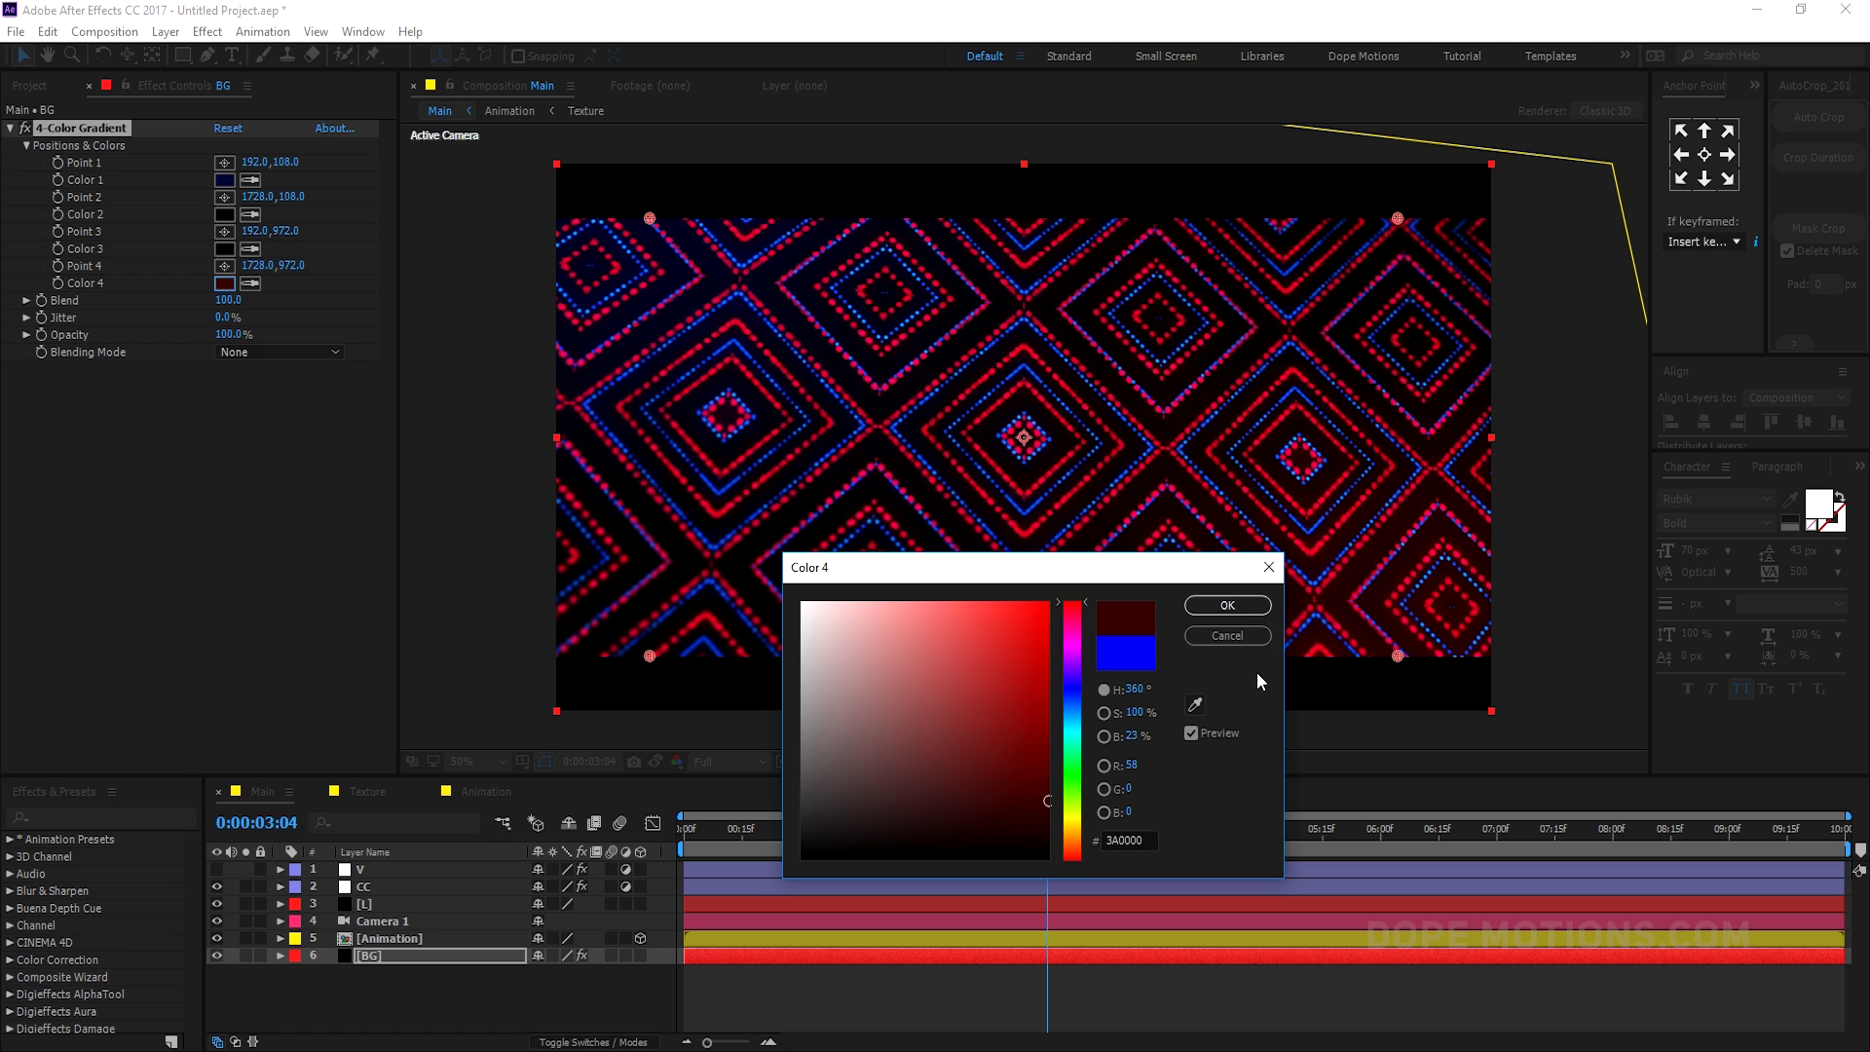
{"action": "left_click", "coordinate": [1229, 605]}
{"action": "left_click_drag", "start_coordinate": [649, 218], "coordinate": [562, 178]}
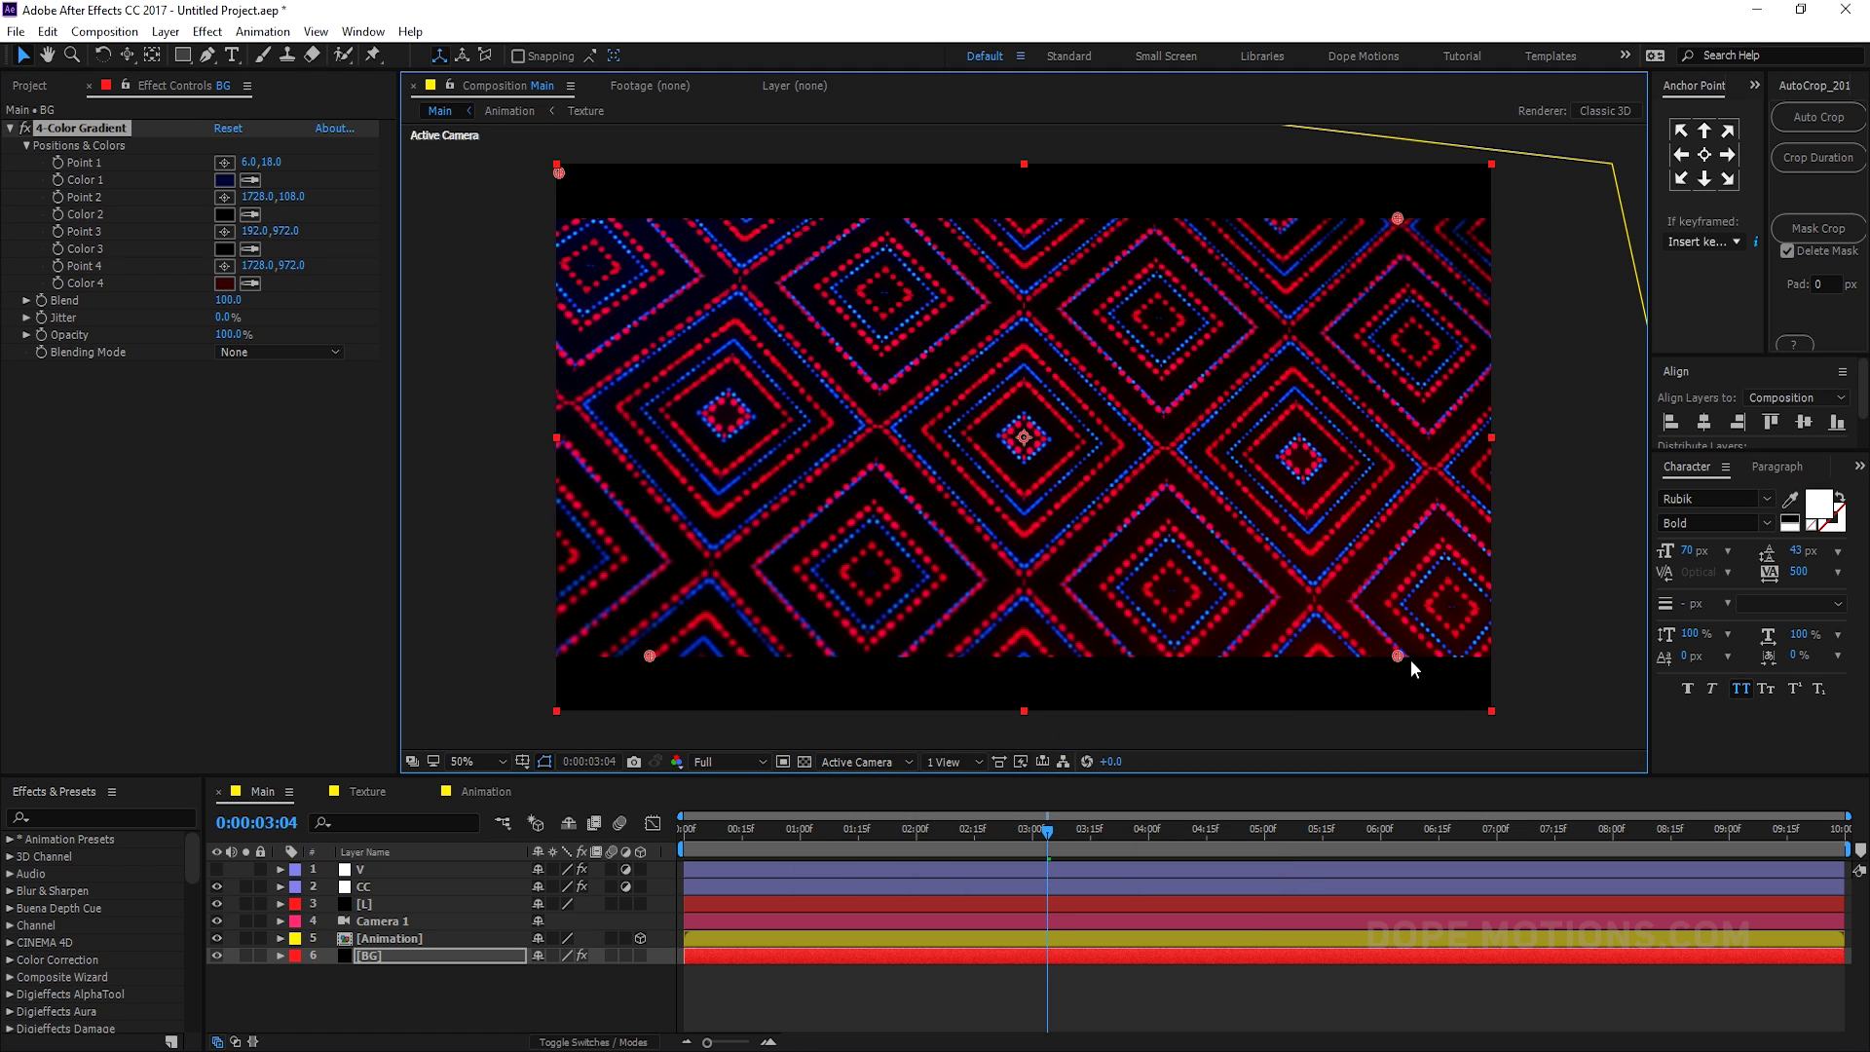
{"action": "left_click_drag", "start_coordinate": [1399, 657], "coordinate": [1580, 771]}
- Deepen V's darkening curve and add an inverted full-layer ellipse mask feathered 642 px
{"action": "left_click", "coordinate": [360, 867]}
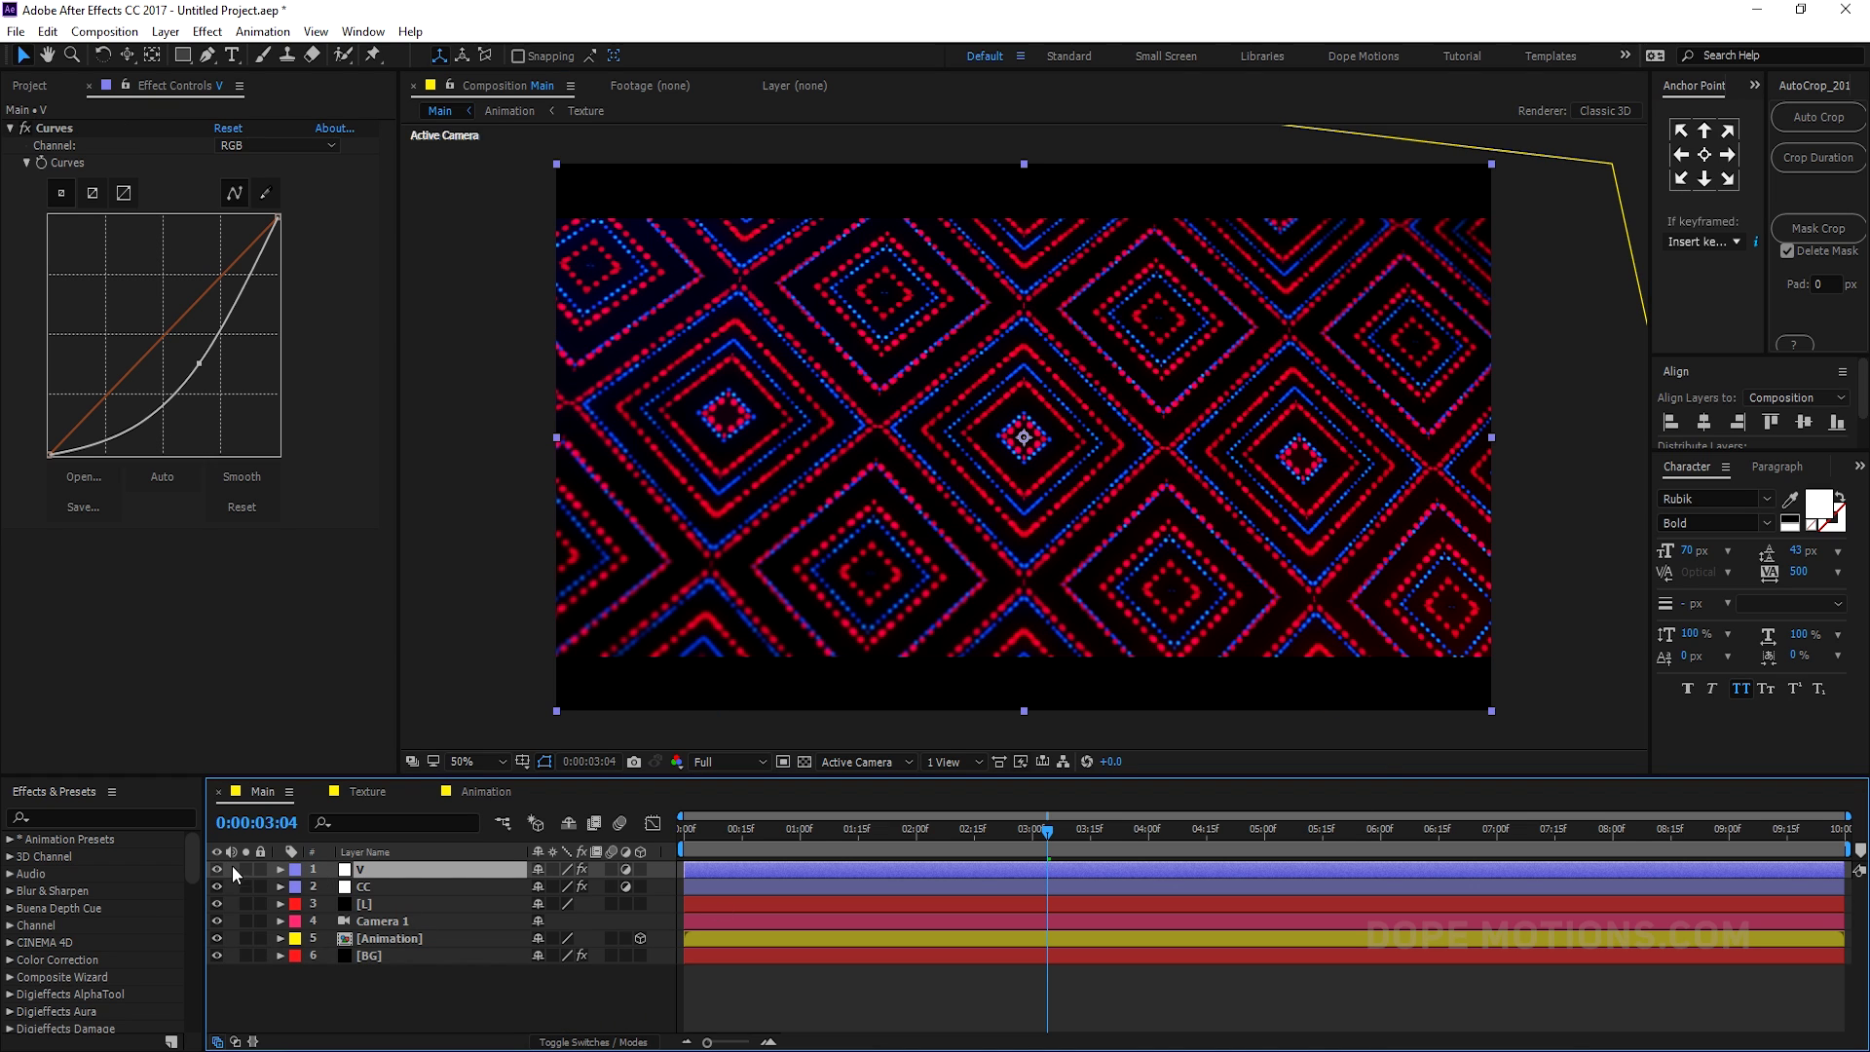
{"action": "left_click_drag", "start_coordinate": [199, 364], "coordinate": [211, 370]}
{"action": "left_click_drag", "start_coordinate": [180, 55], "coordinate": [234, 102]}
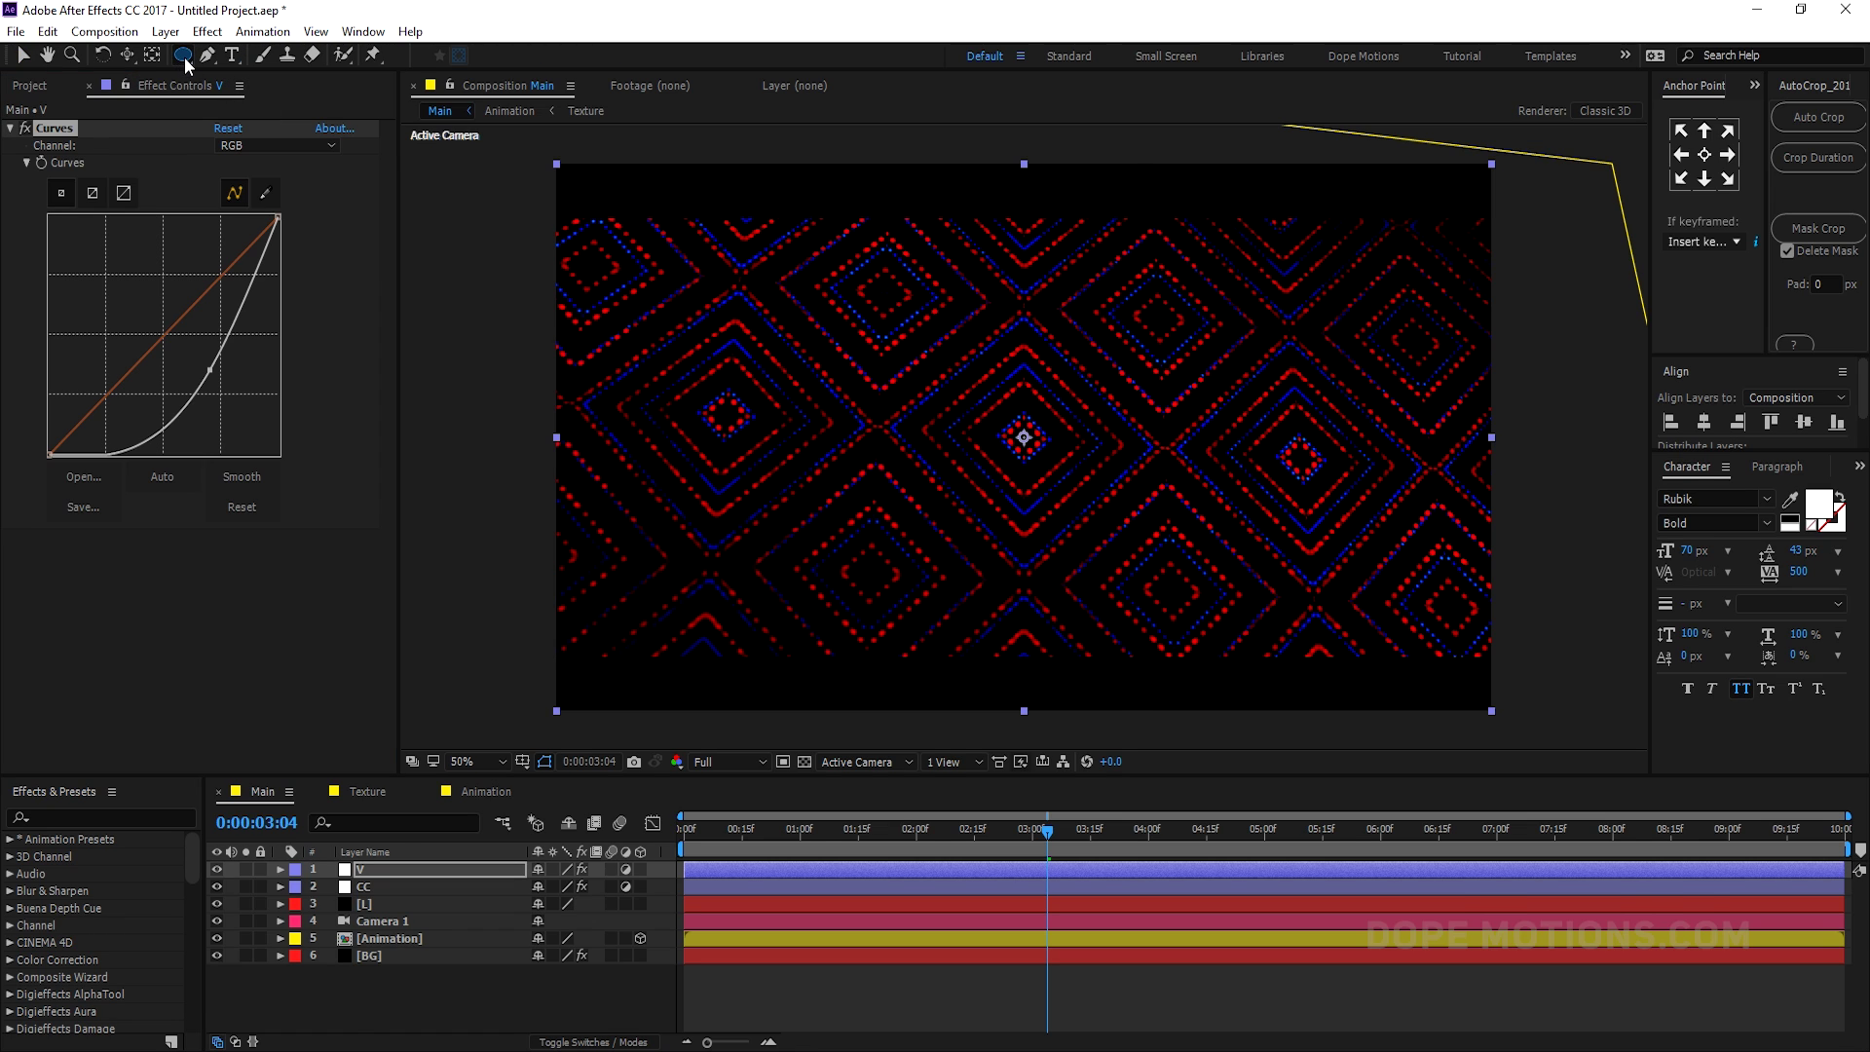
{"action": "double_click", "coordinate": [184, 56]}
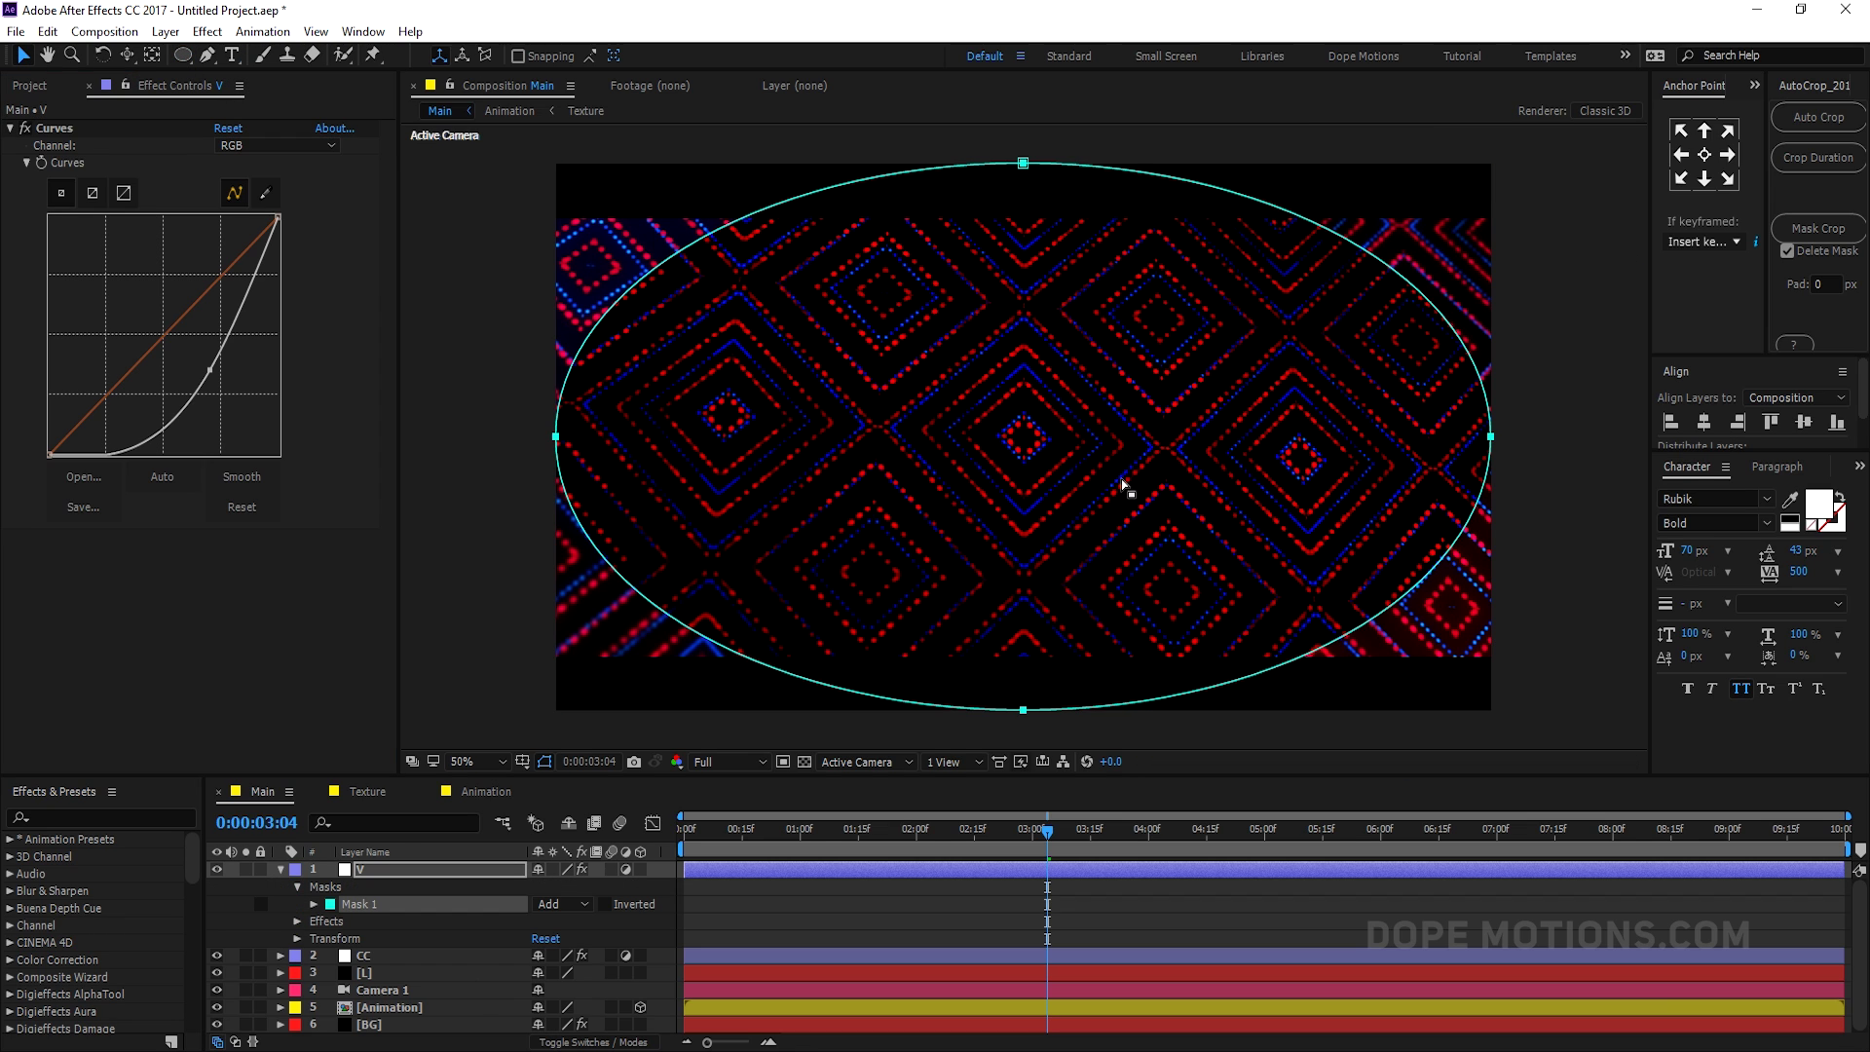
{"action": "left_click", "coordinate": [606, 904]}
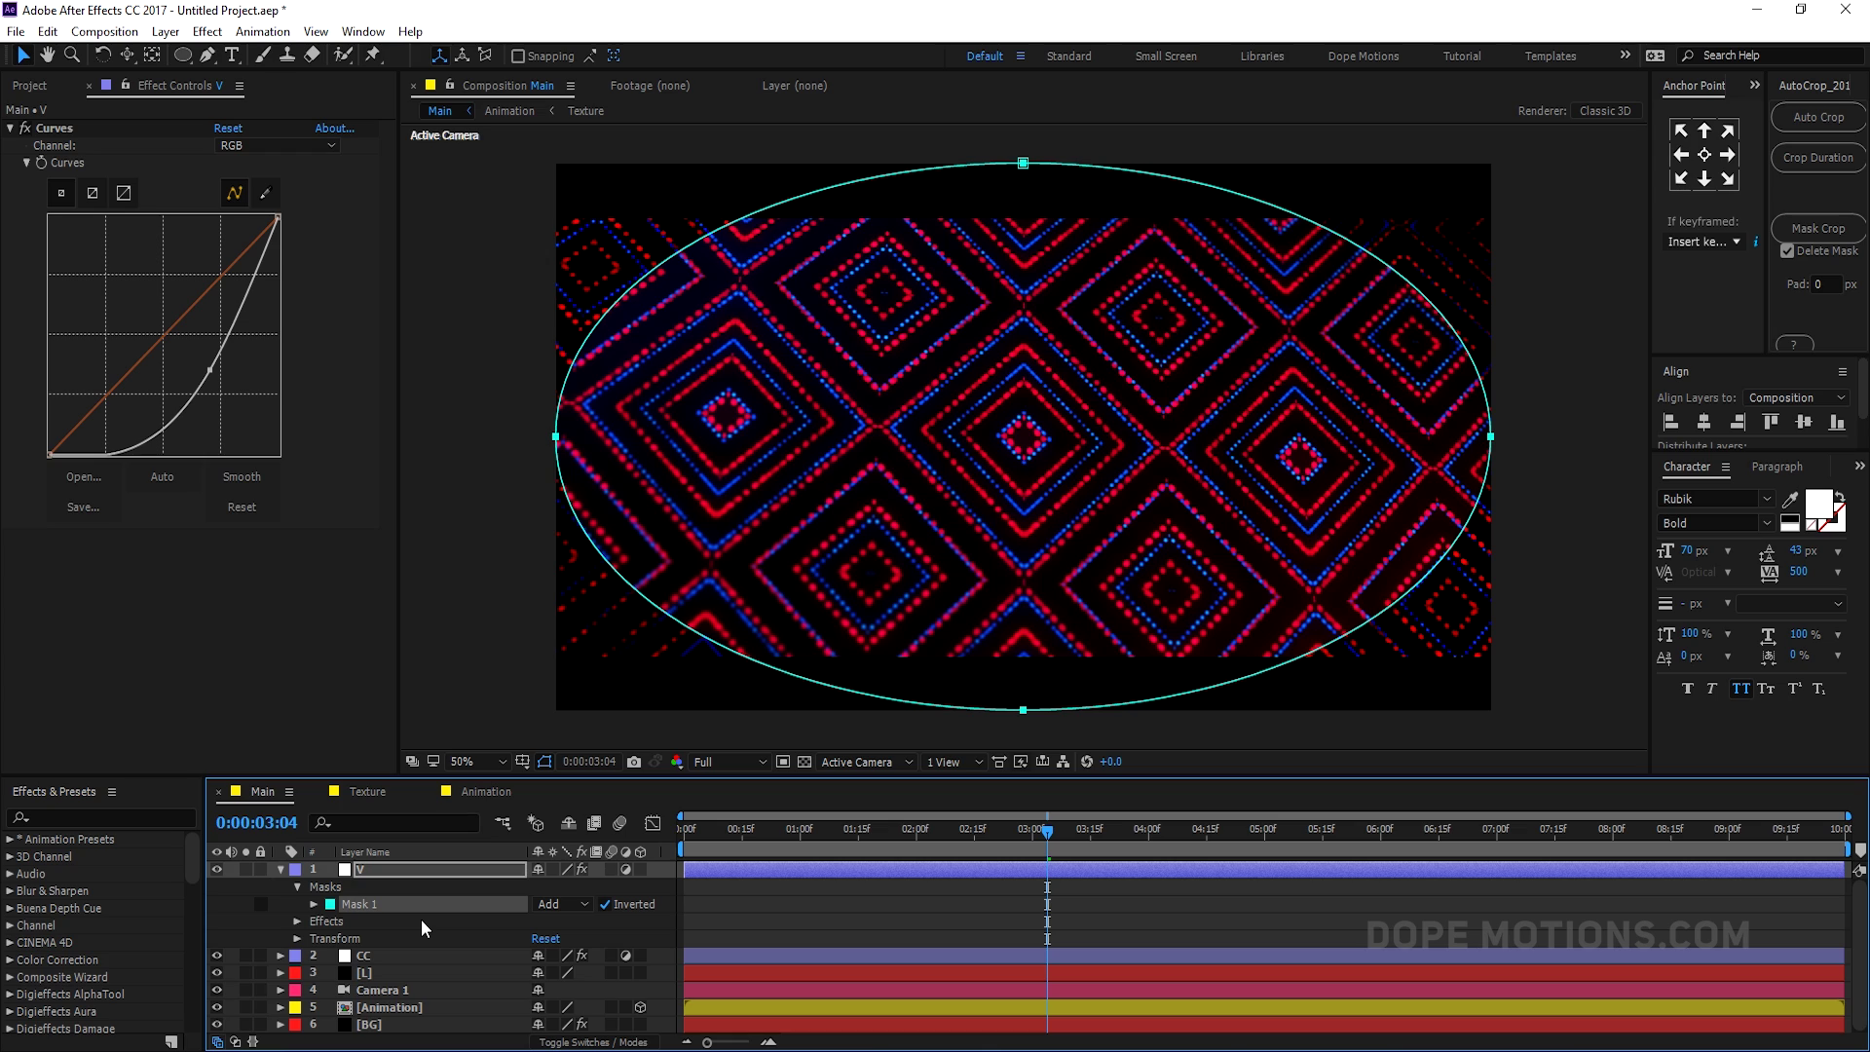
{"action": "key", "text": "f"}
{"action": "left_click_drag", "start_coordinate": [584, 904], "coordinate": [1091, 909]}
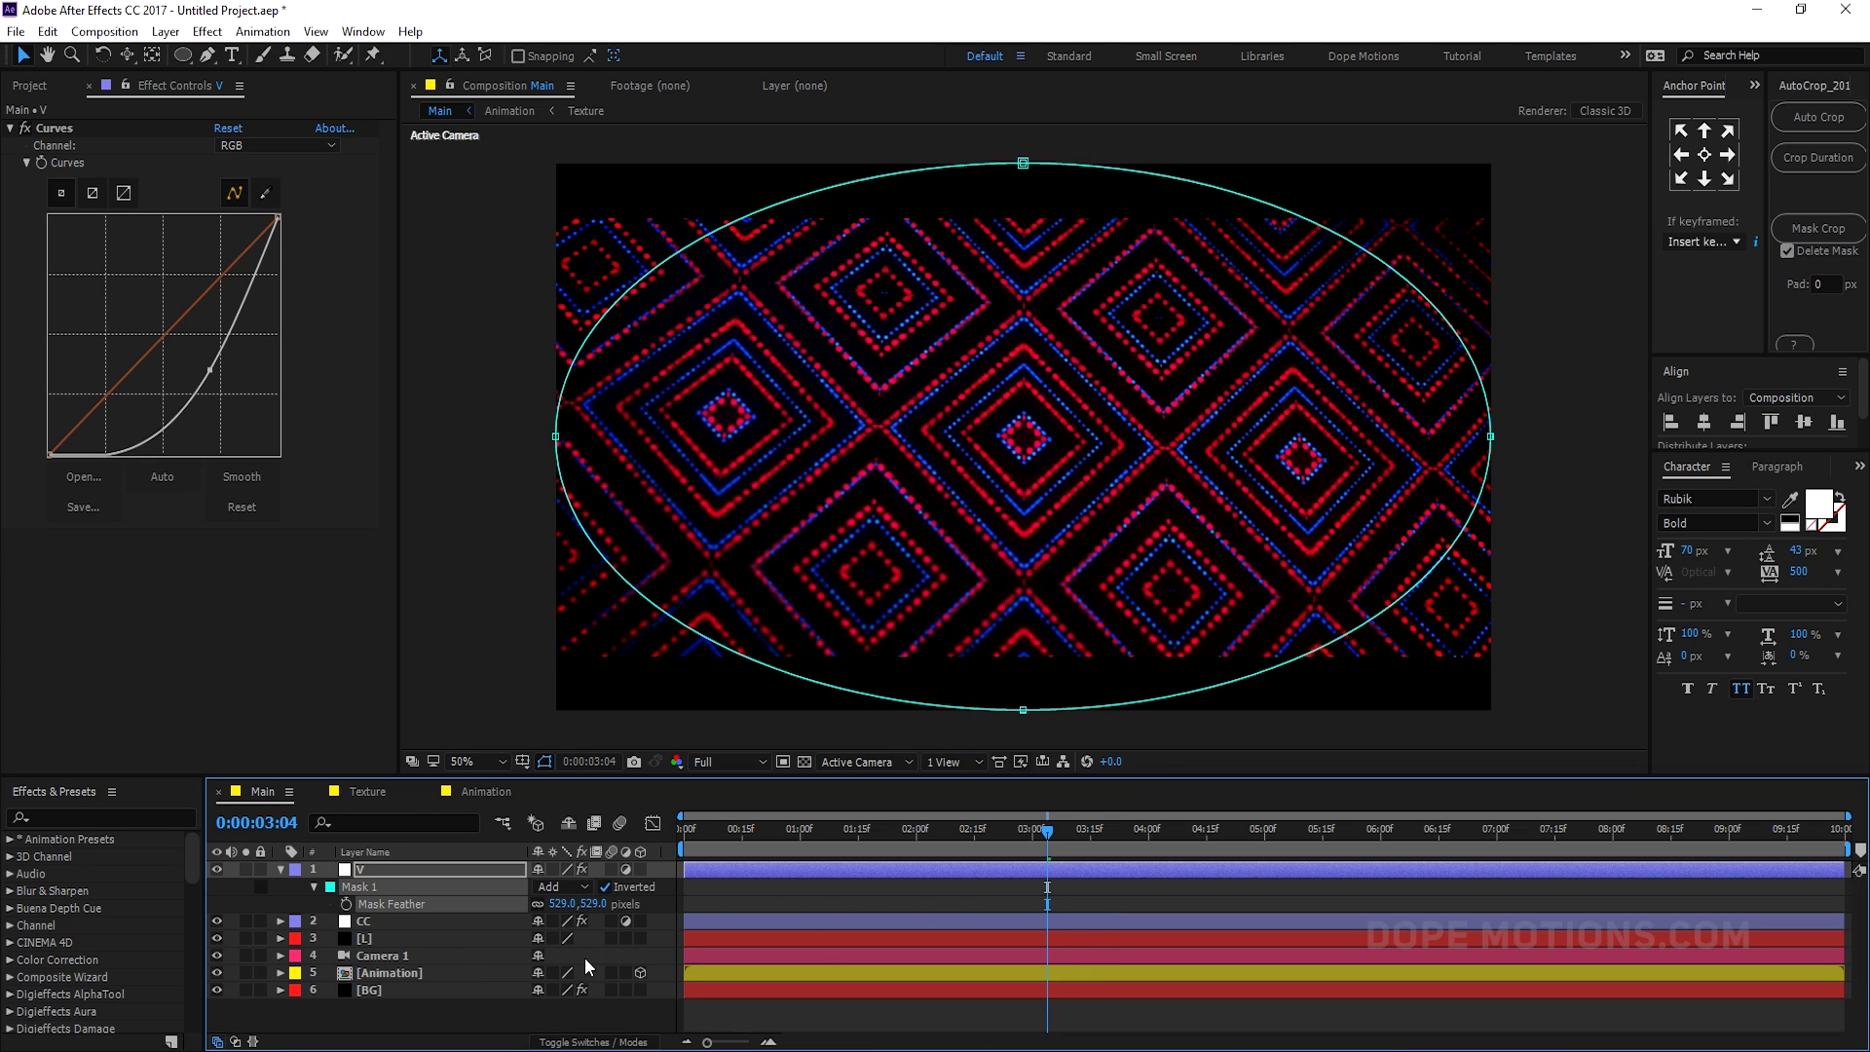
{"action": "left_click_drag", "start_coordinate": [584, 904], "coordinate": [696, 902]}
- Pull the mask's edges inward to flatten the ellipse, then scrub to 0:00:02:01 to check
{"action": "left_click_drag", "start_coordinate": [557, 436], "coordinate": [590, 435]}
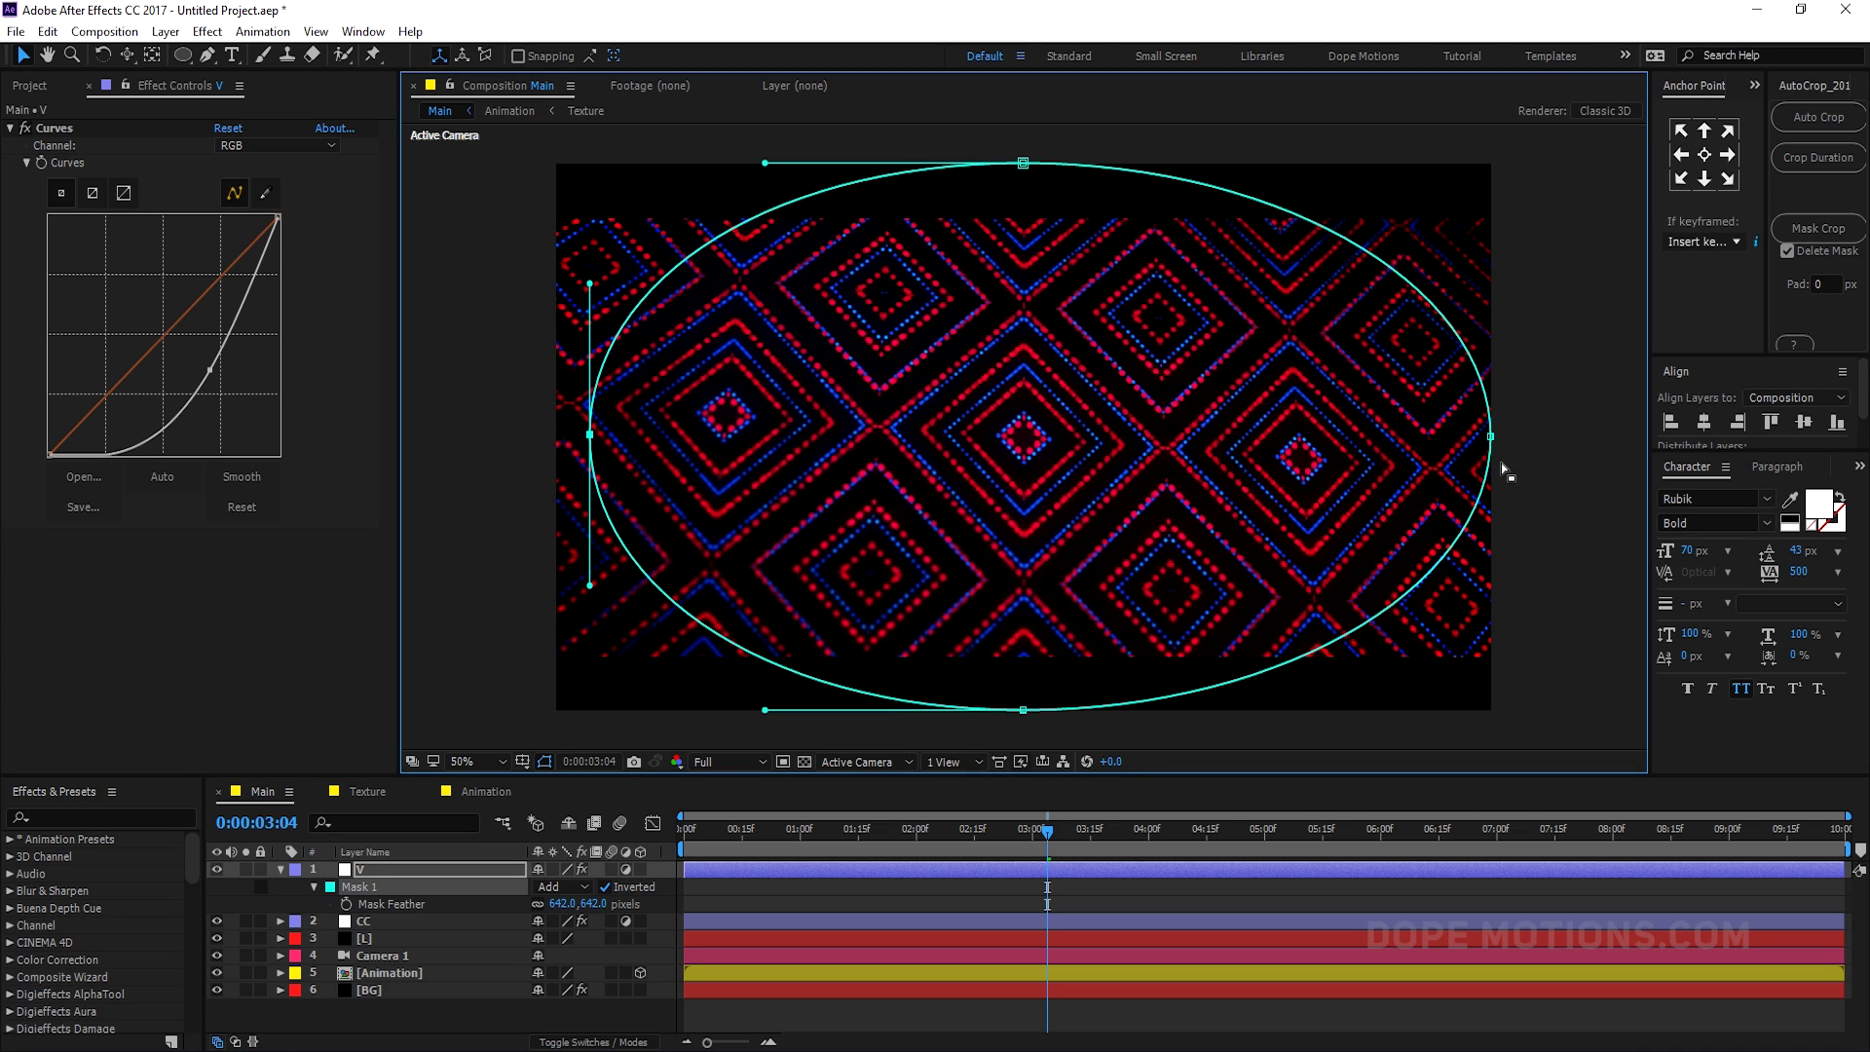
{"action": "left_click_drag", "start_coordinate": [1491, 440], "coordinate": [1482, 437]}
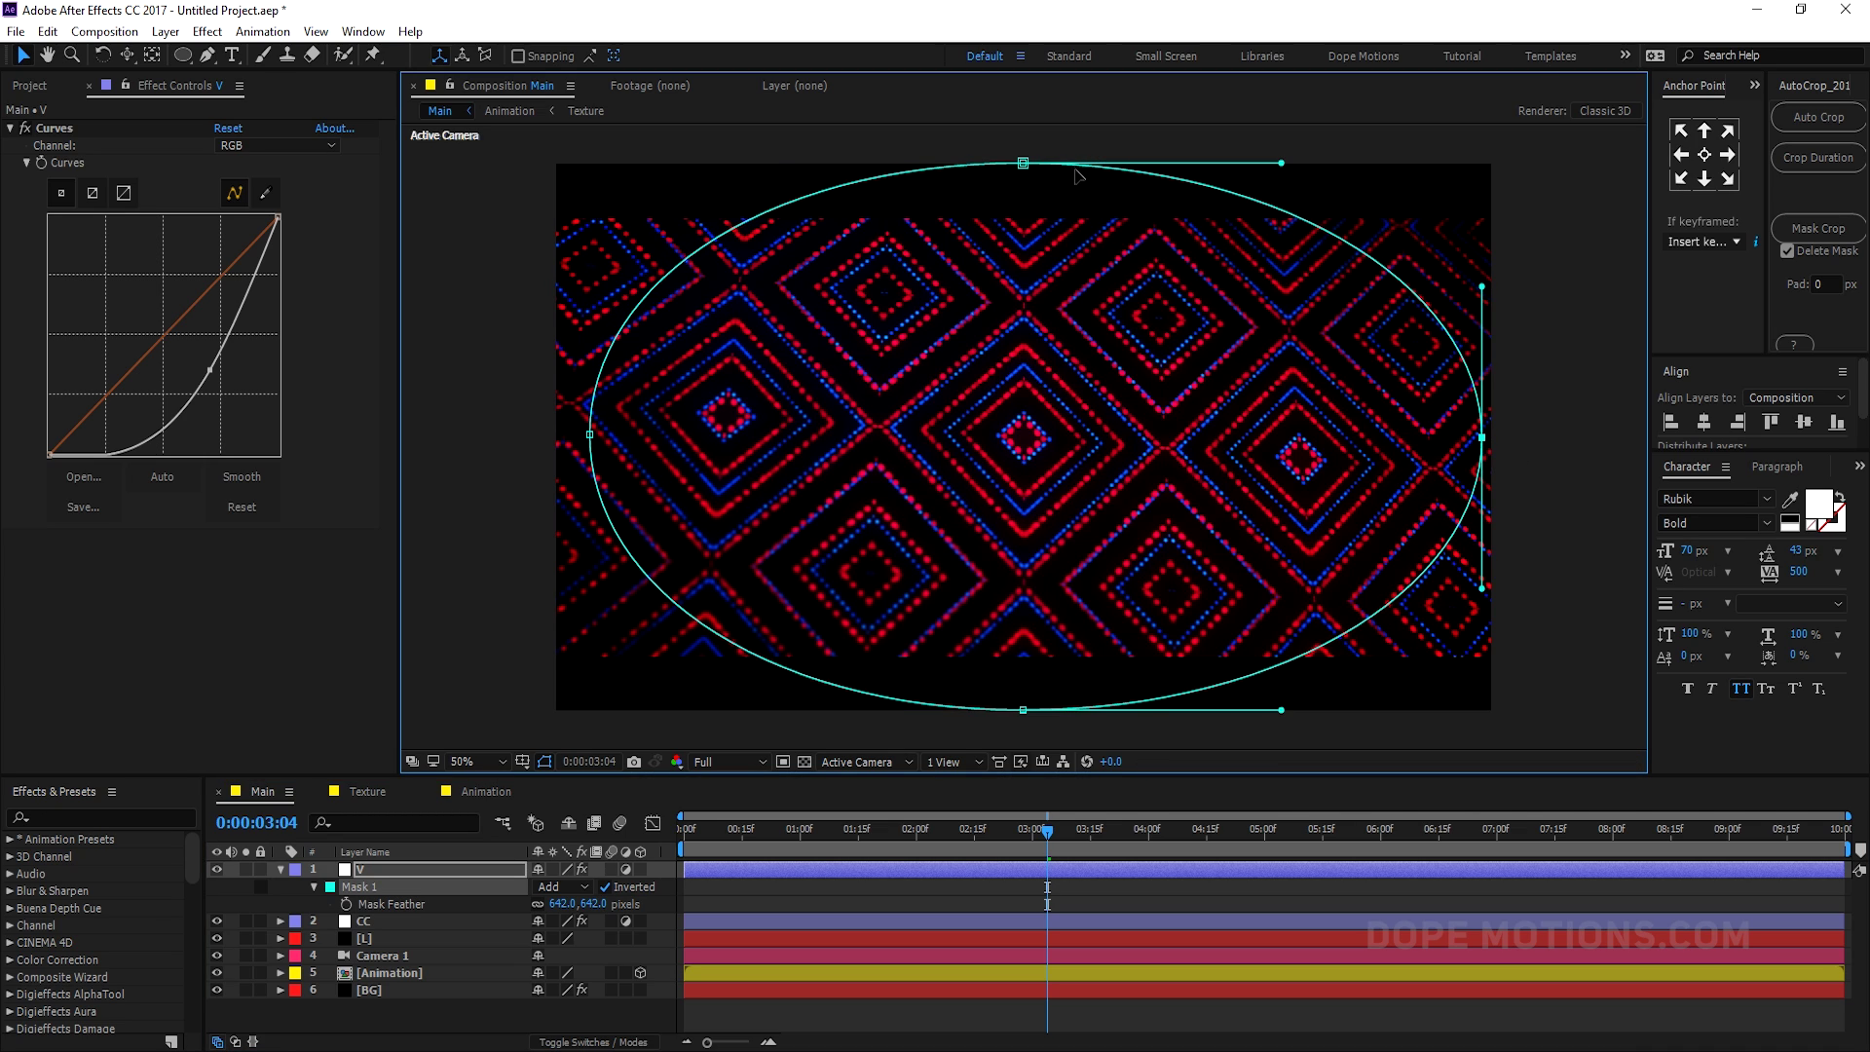
{"action": "left_click_drag", "start_coordinate": [1022, 164], "coordinate": [1023, 206]}
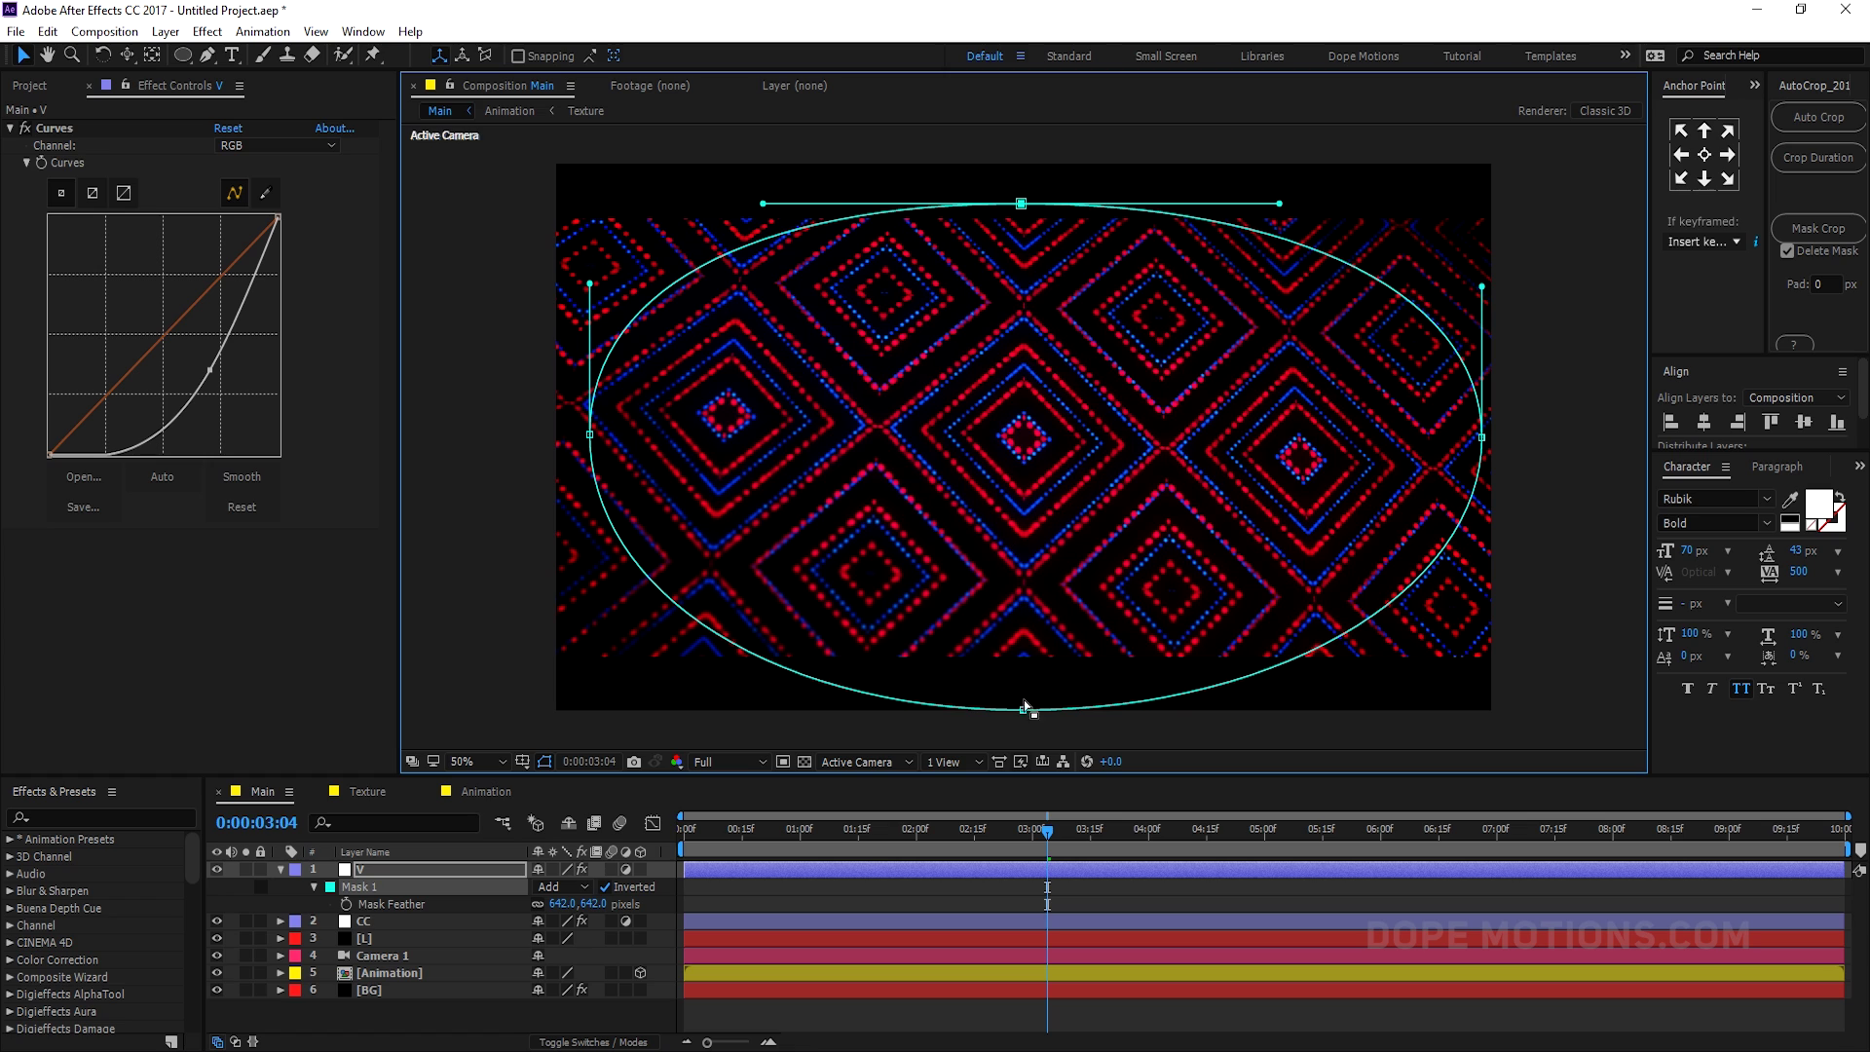
{"action": "left_click_drag", "start_coordinate": [1023, 710], "coordinate": [1018, 661]}
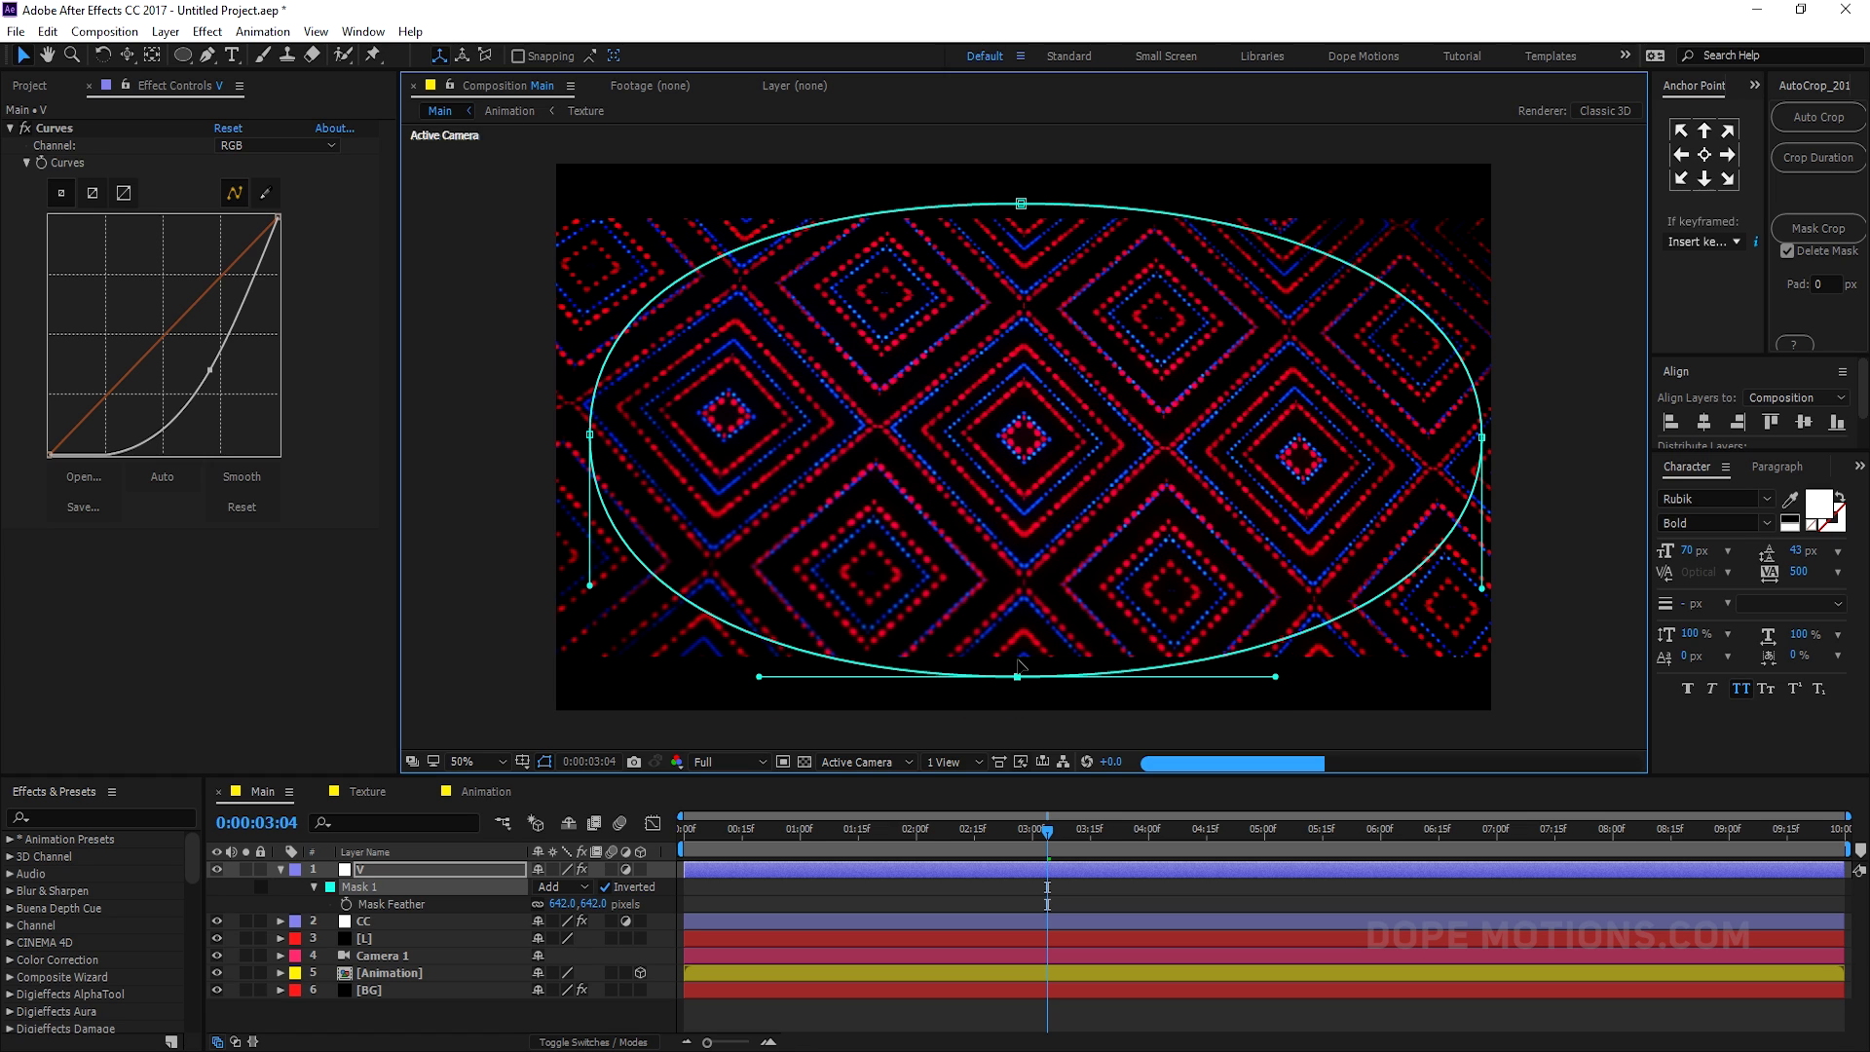
{"action": "left_click", "coordinate": [430, 1014]}
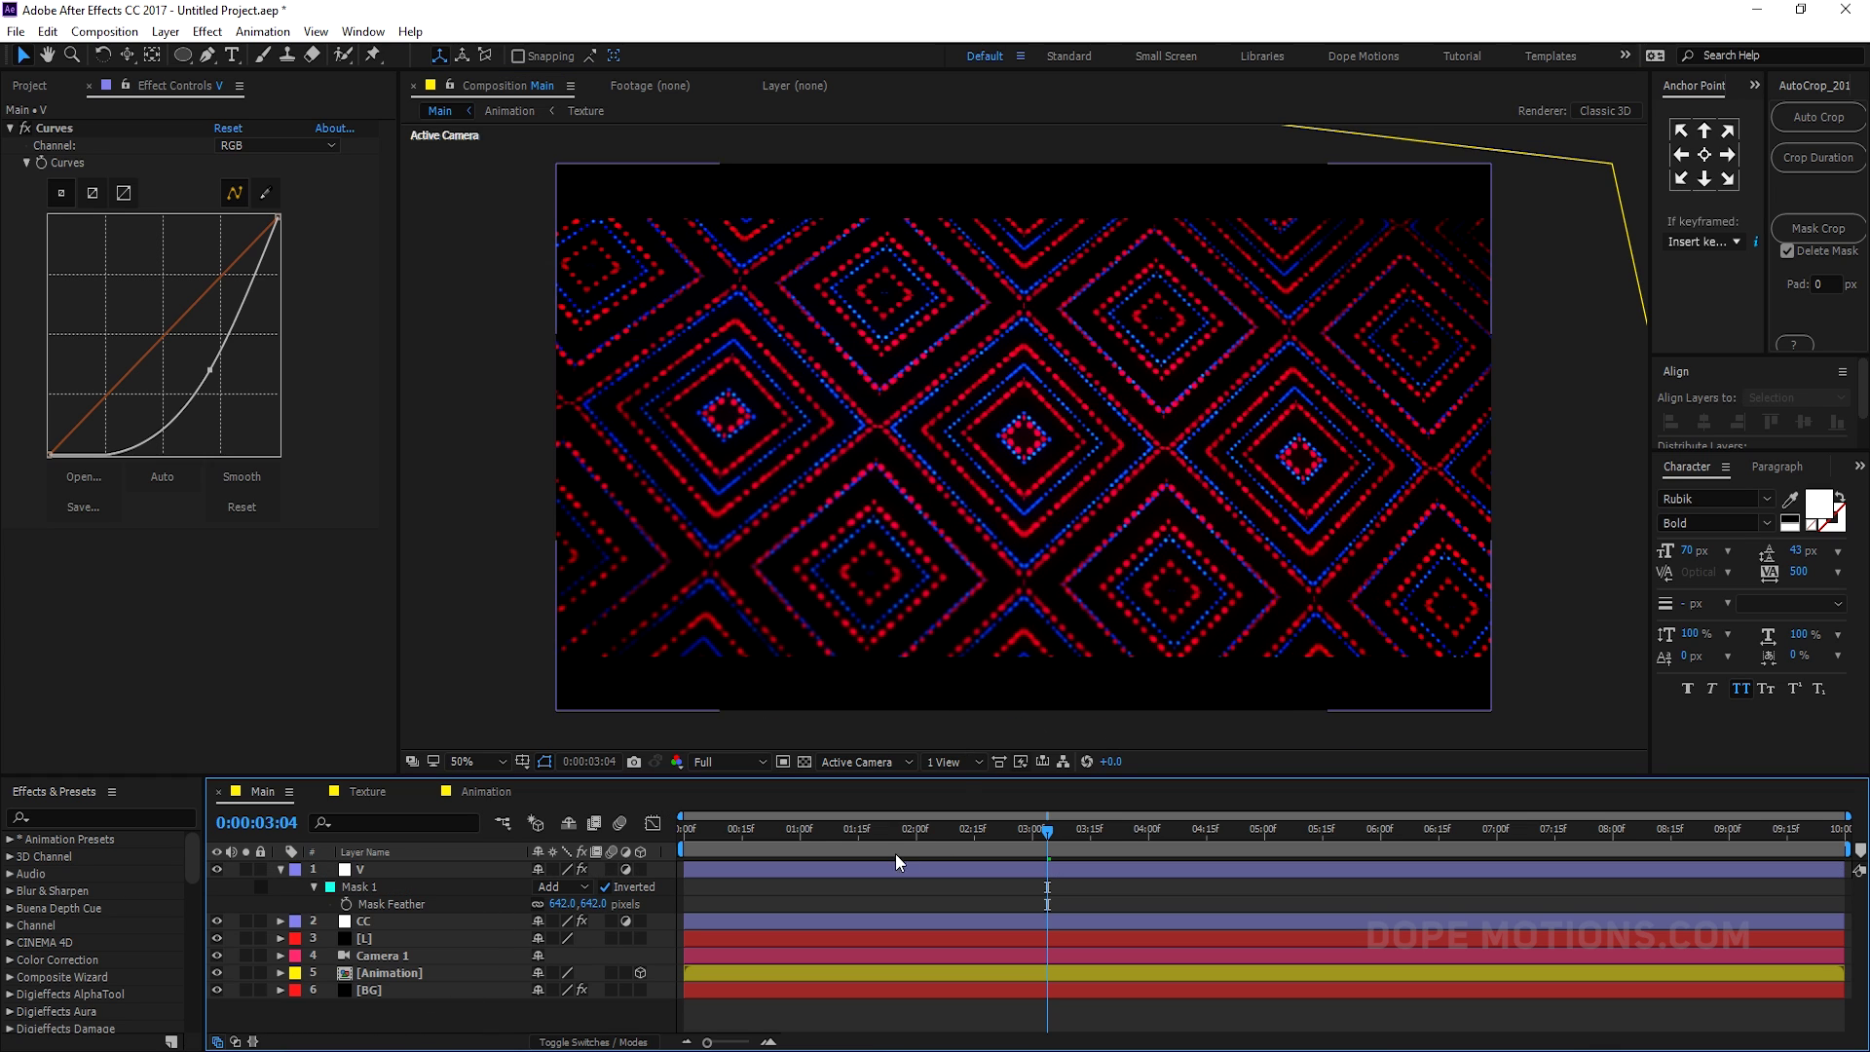
{"action": "mouse_move", "coordinate": [775, 834]}
{"action": "left_mouse_down"}
{"action": "mouse_move", "coordinate": [949, 831]}
{"action": "mouse_move", "coordinate": [742, 834]}
{"action": "left_mouse_up"}
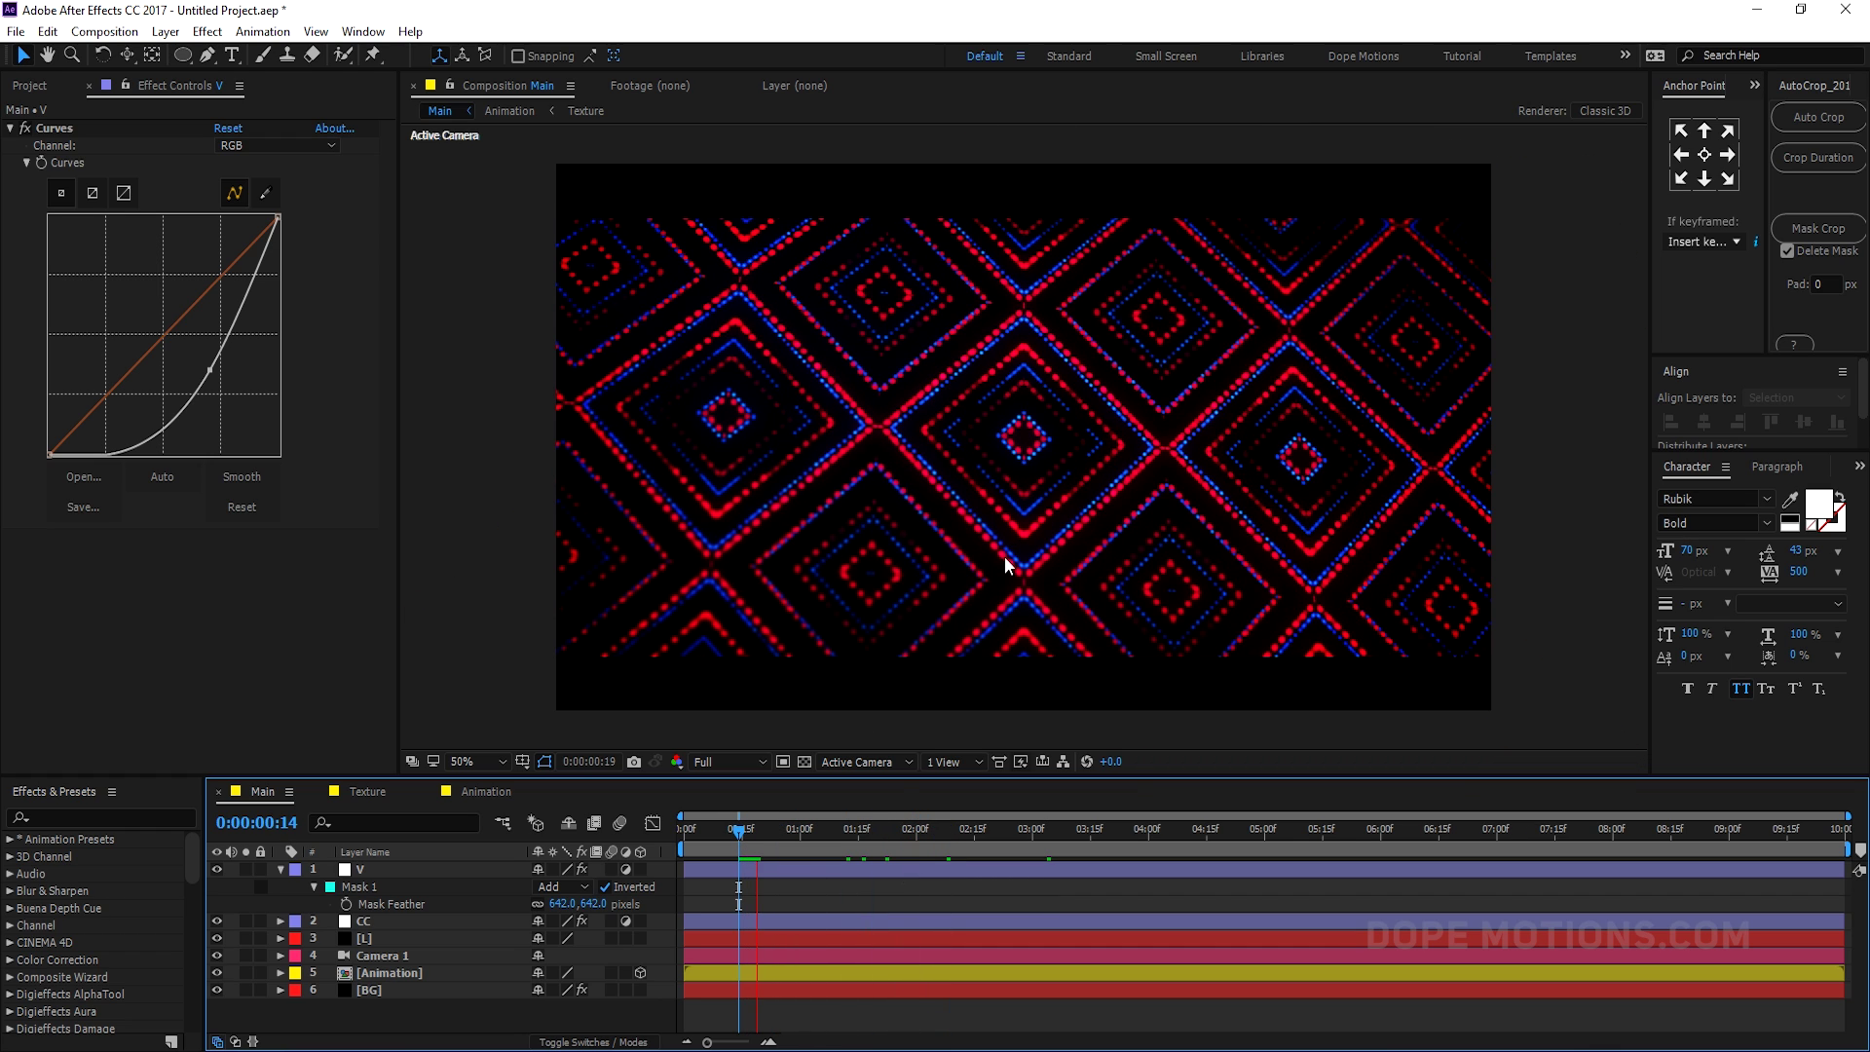
{"action": "left_click_drag", "start_coordinate": [798, 833], "coordinate": [919, 846]}
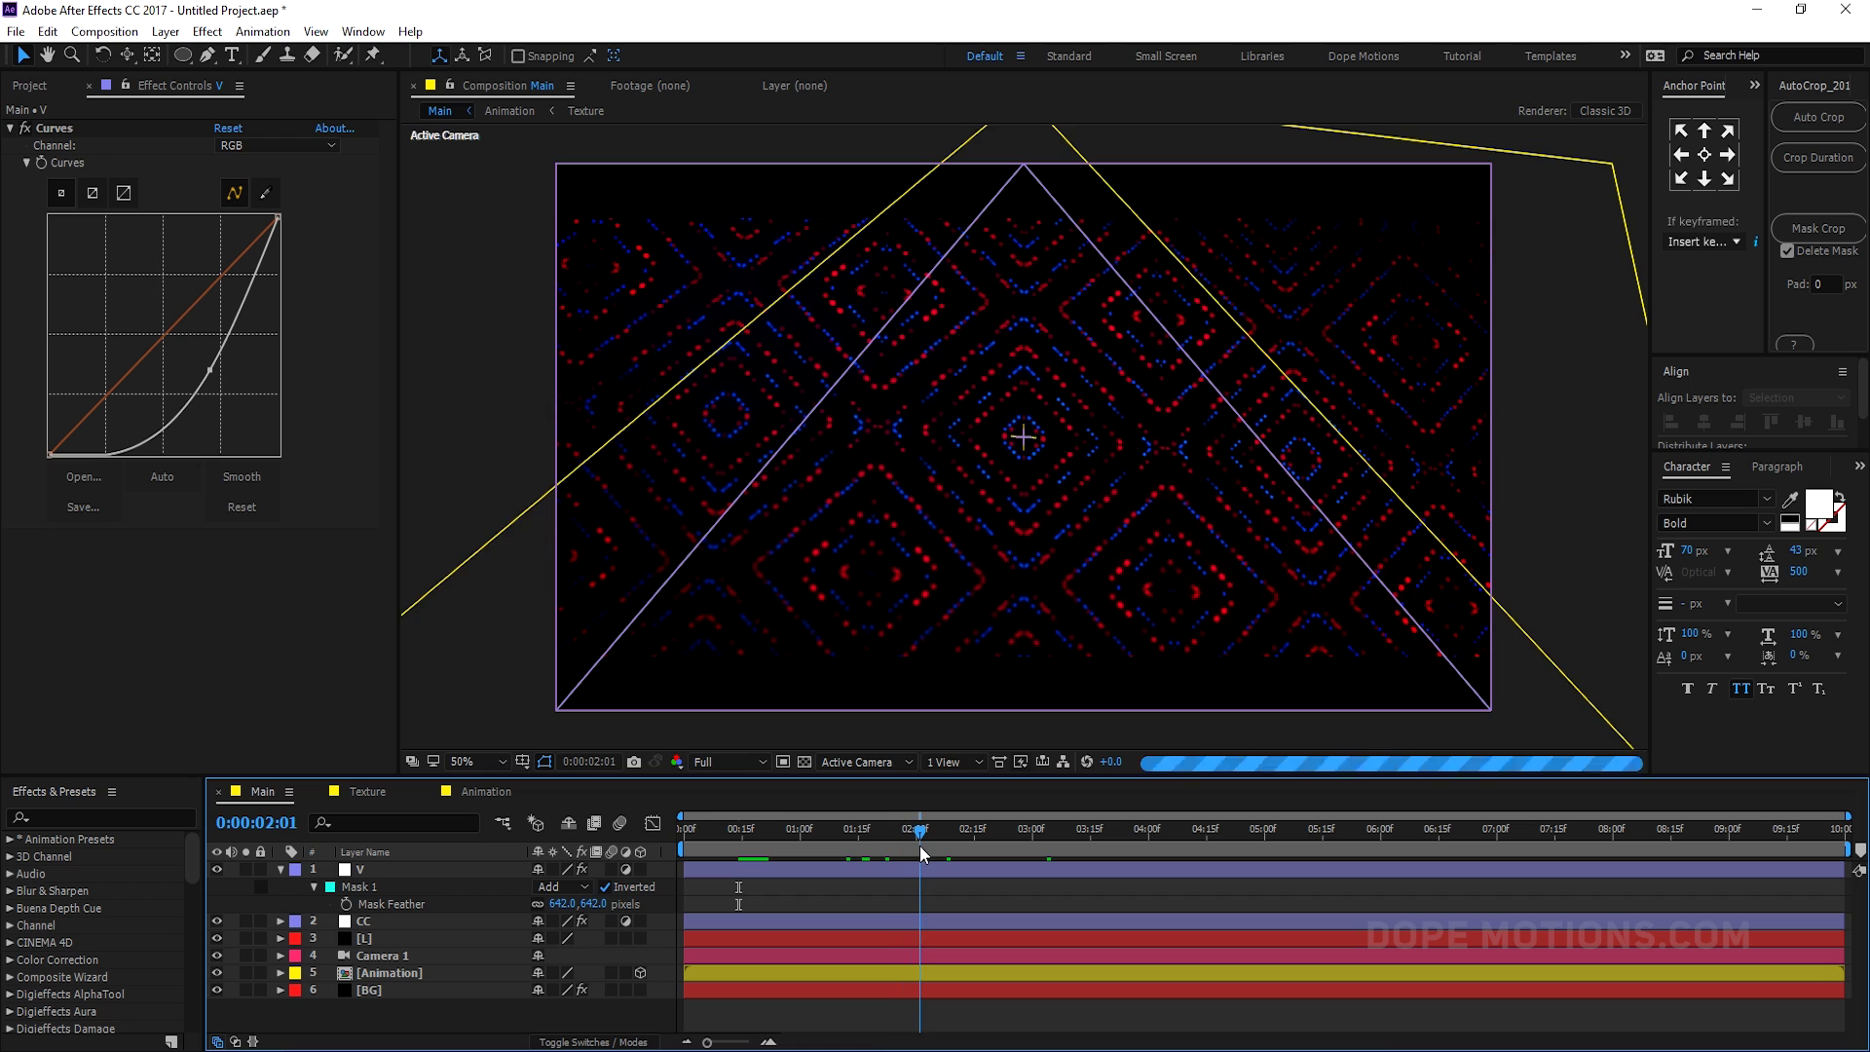
- Open the Animation precomp and inspect the Dots, G and K layers' settings
{"action": "left_click", "coordinate": [281, 869]}
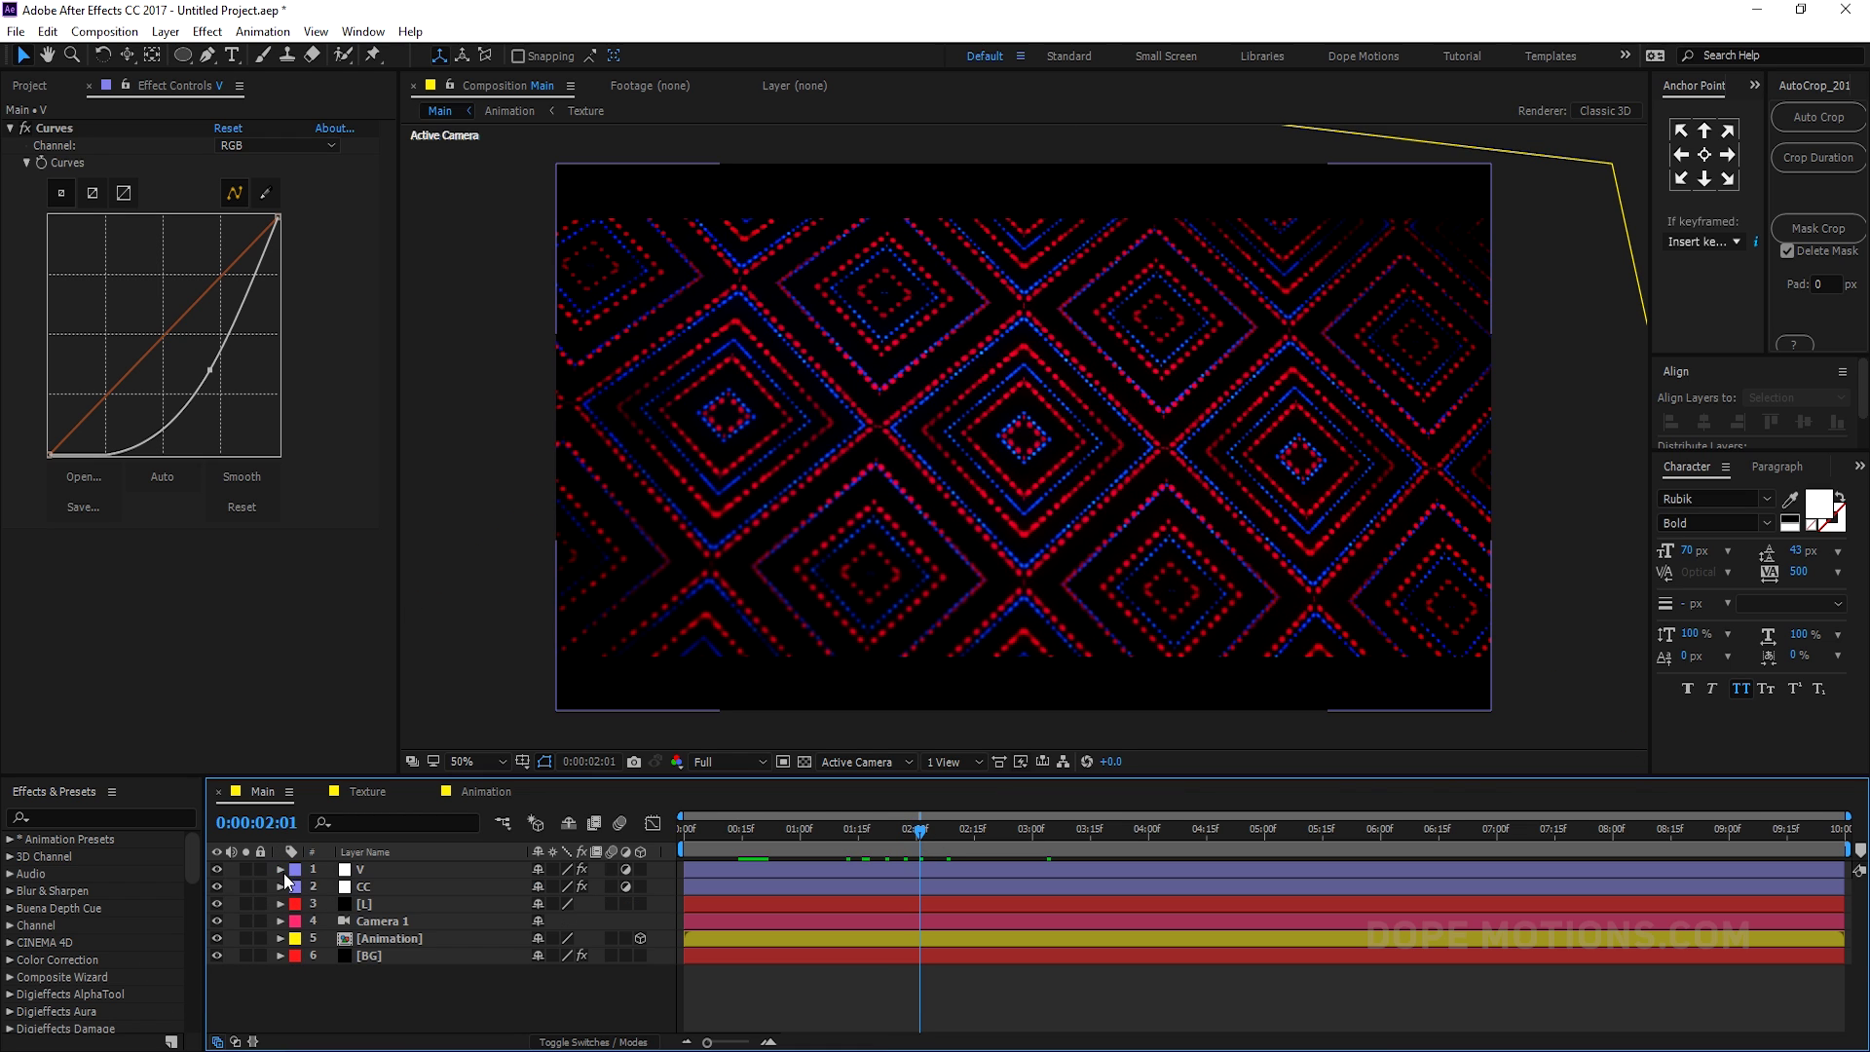
{"action": "double_click", "coordinate": [392, 938]}
{"action": "left_click", "coordinate": [386, 921]}
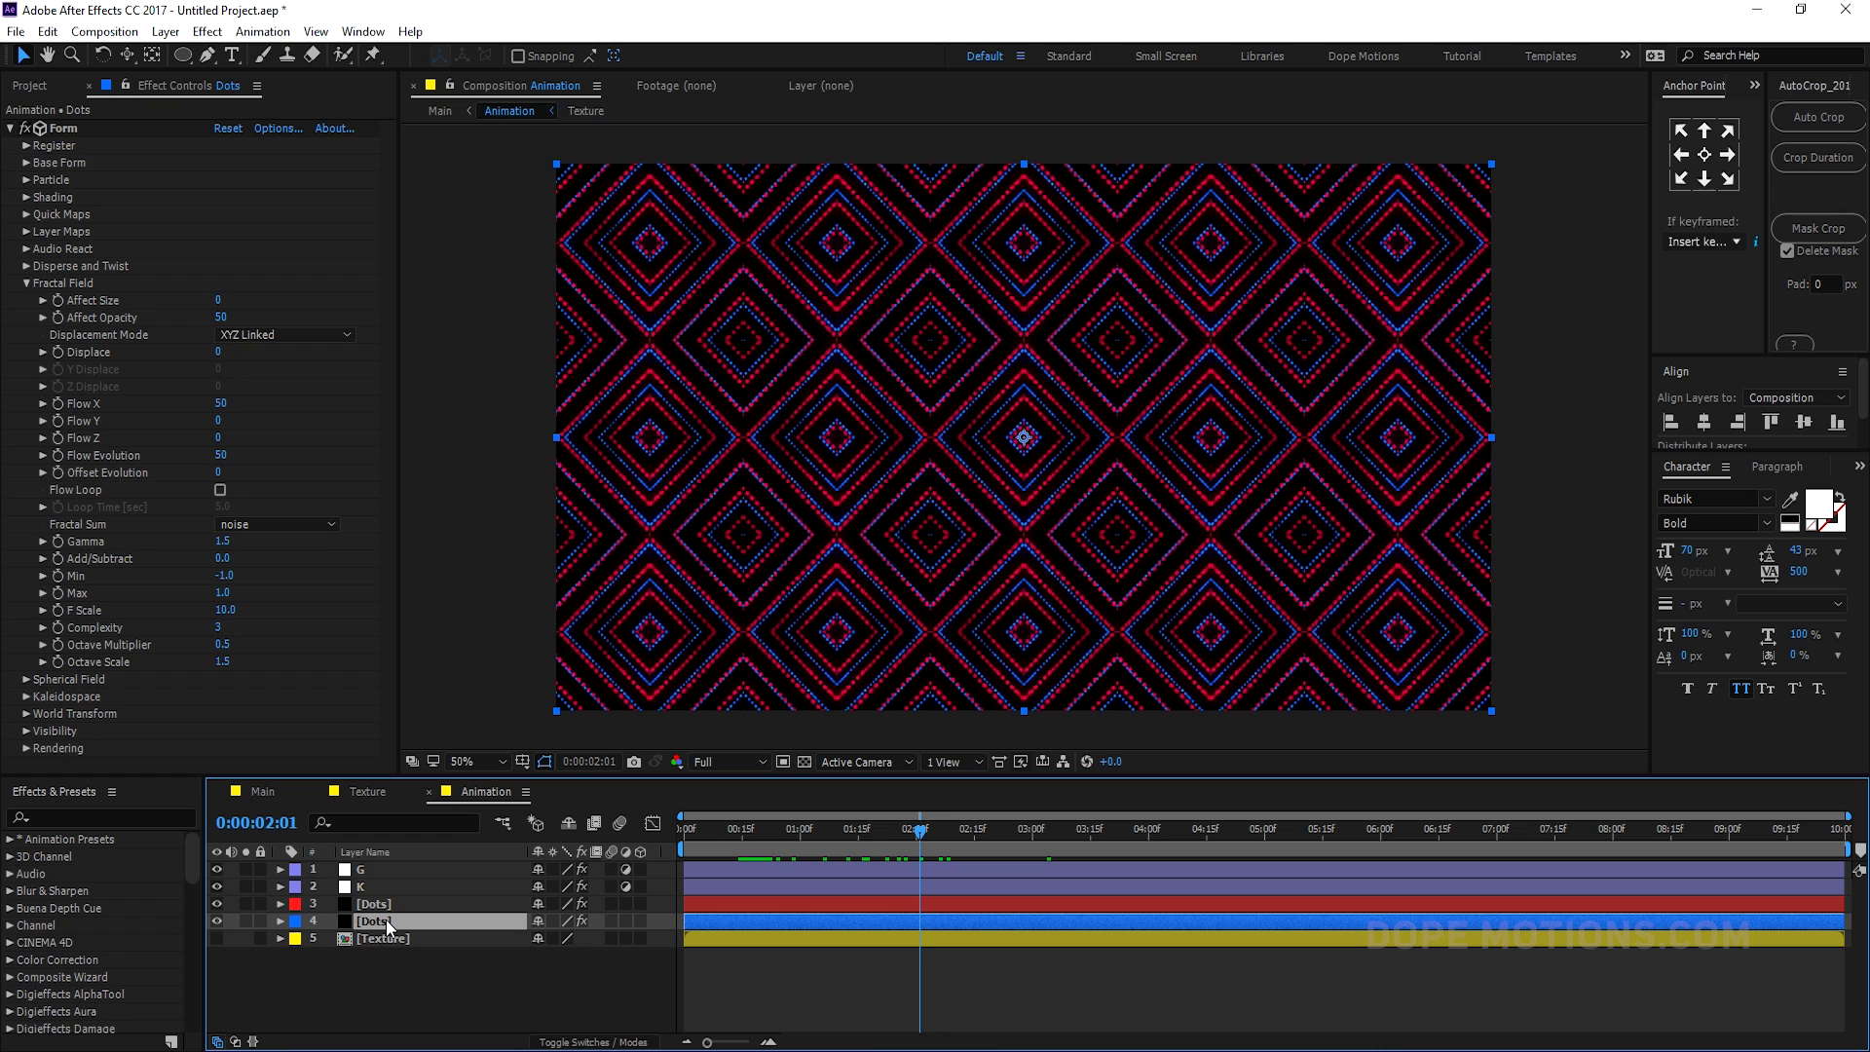
{"action": "left_click", "coordinate": [375, 870]}
{"action": "left_click", "coordinate": [363, 893]}
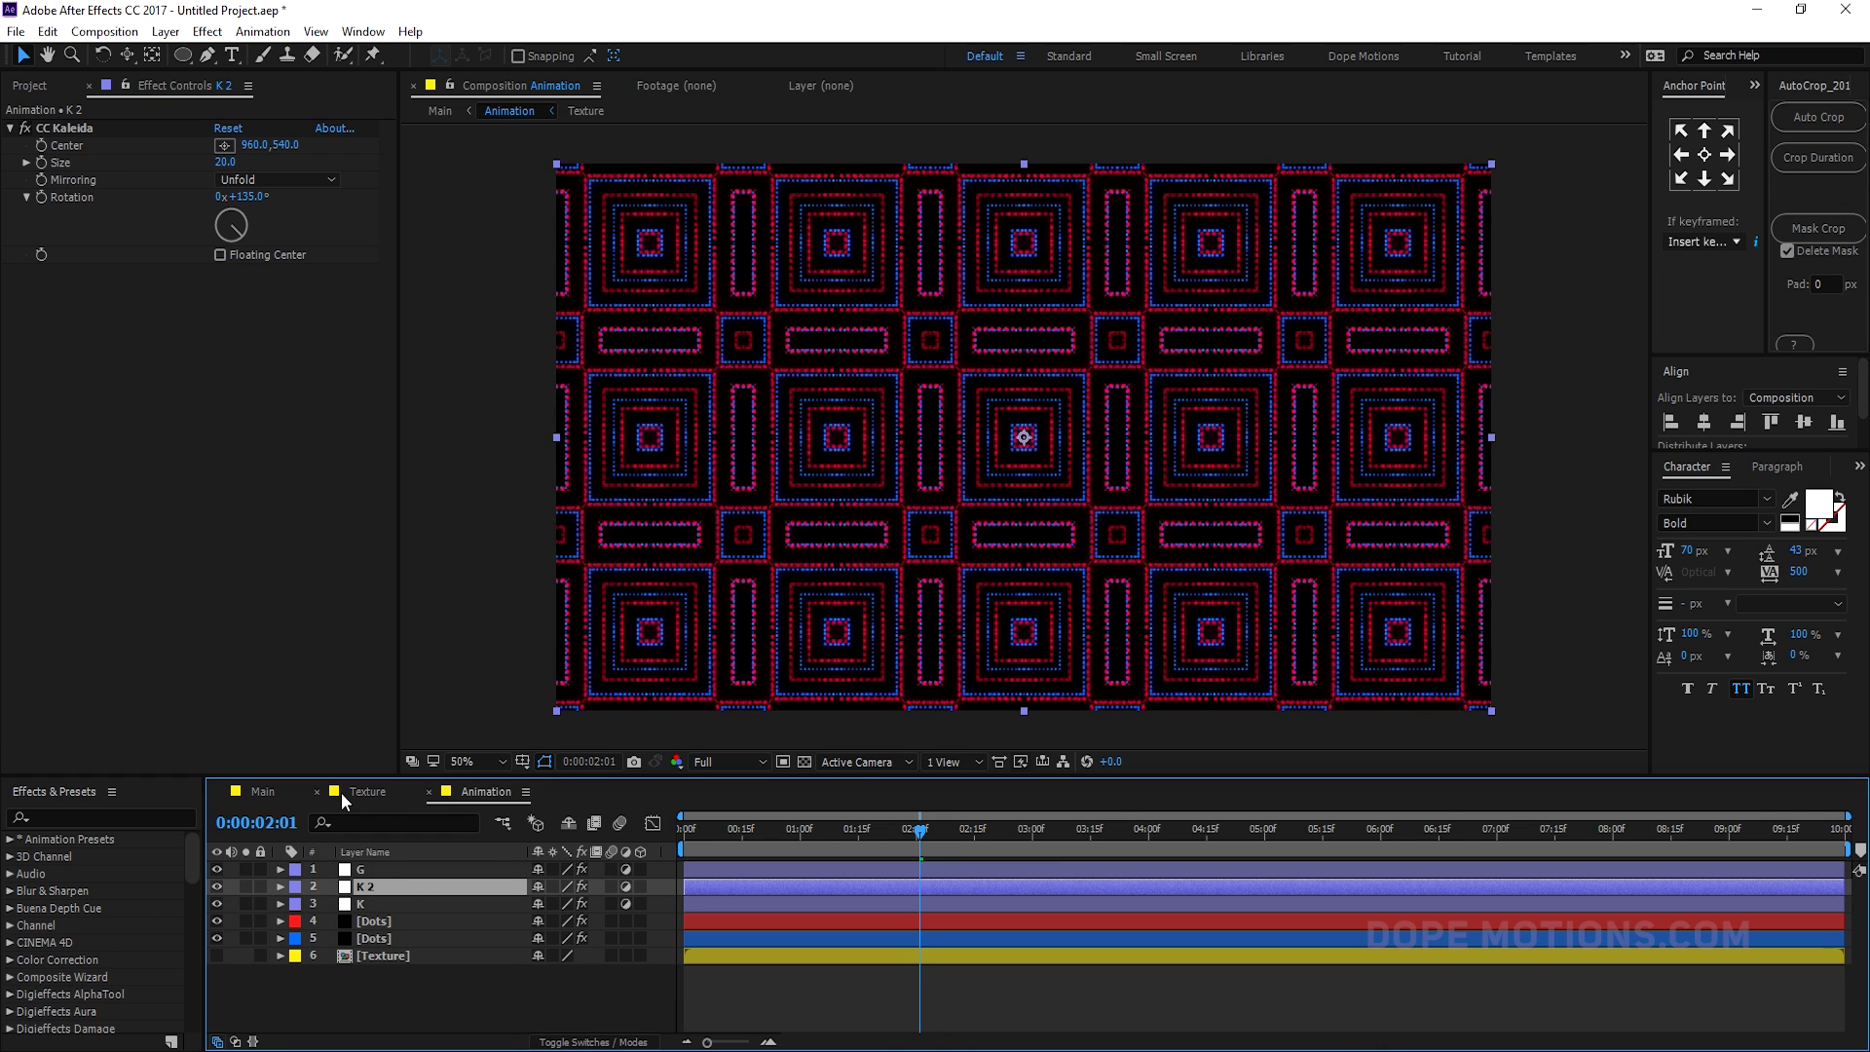
{"action": "left_click", "coordinate": [283, 790]}
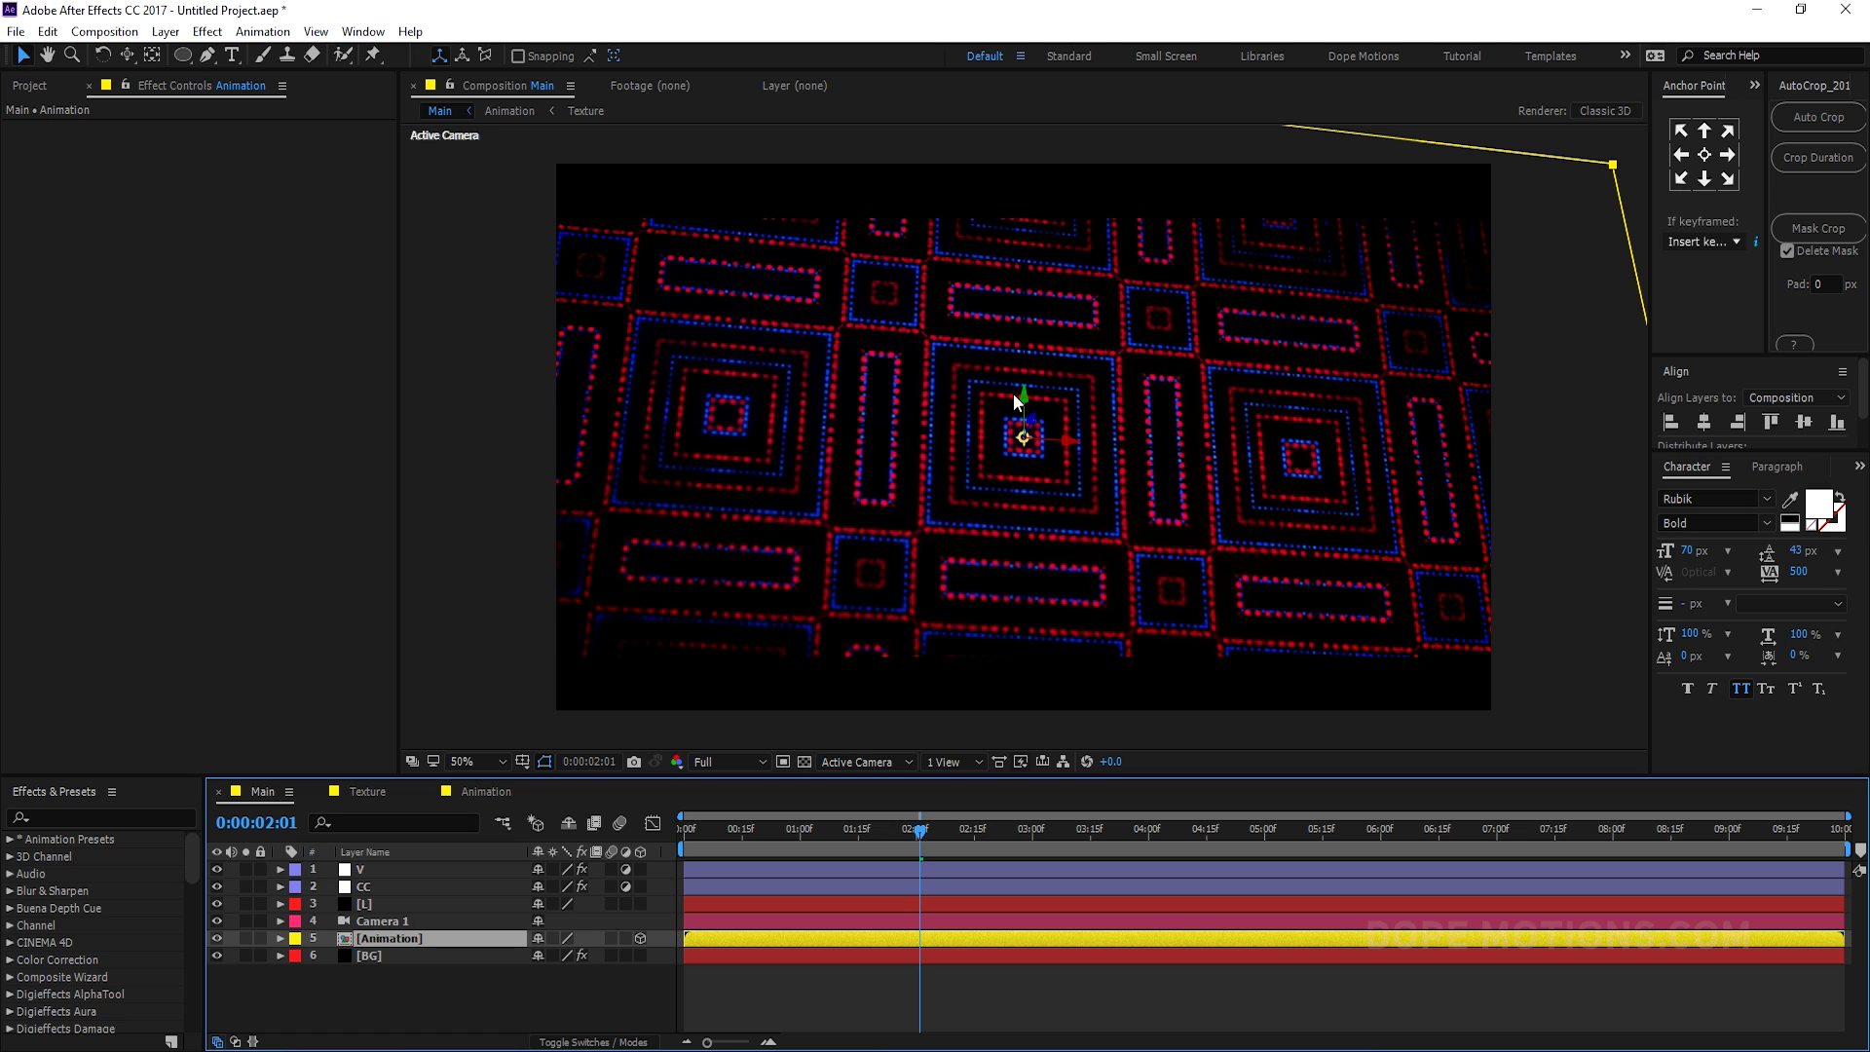
- Switch off the K 2 layer in the Animation comp and return to Main
{"action": "double_click", "coordinate": [378, 939]}
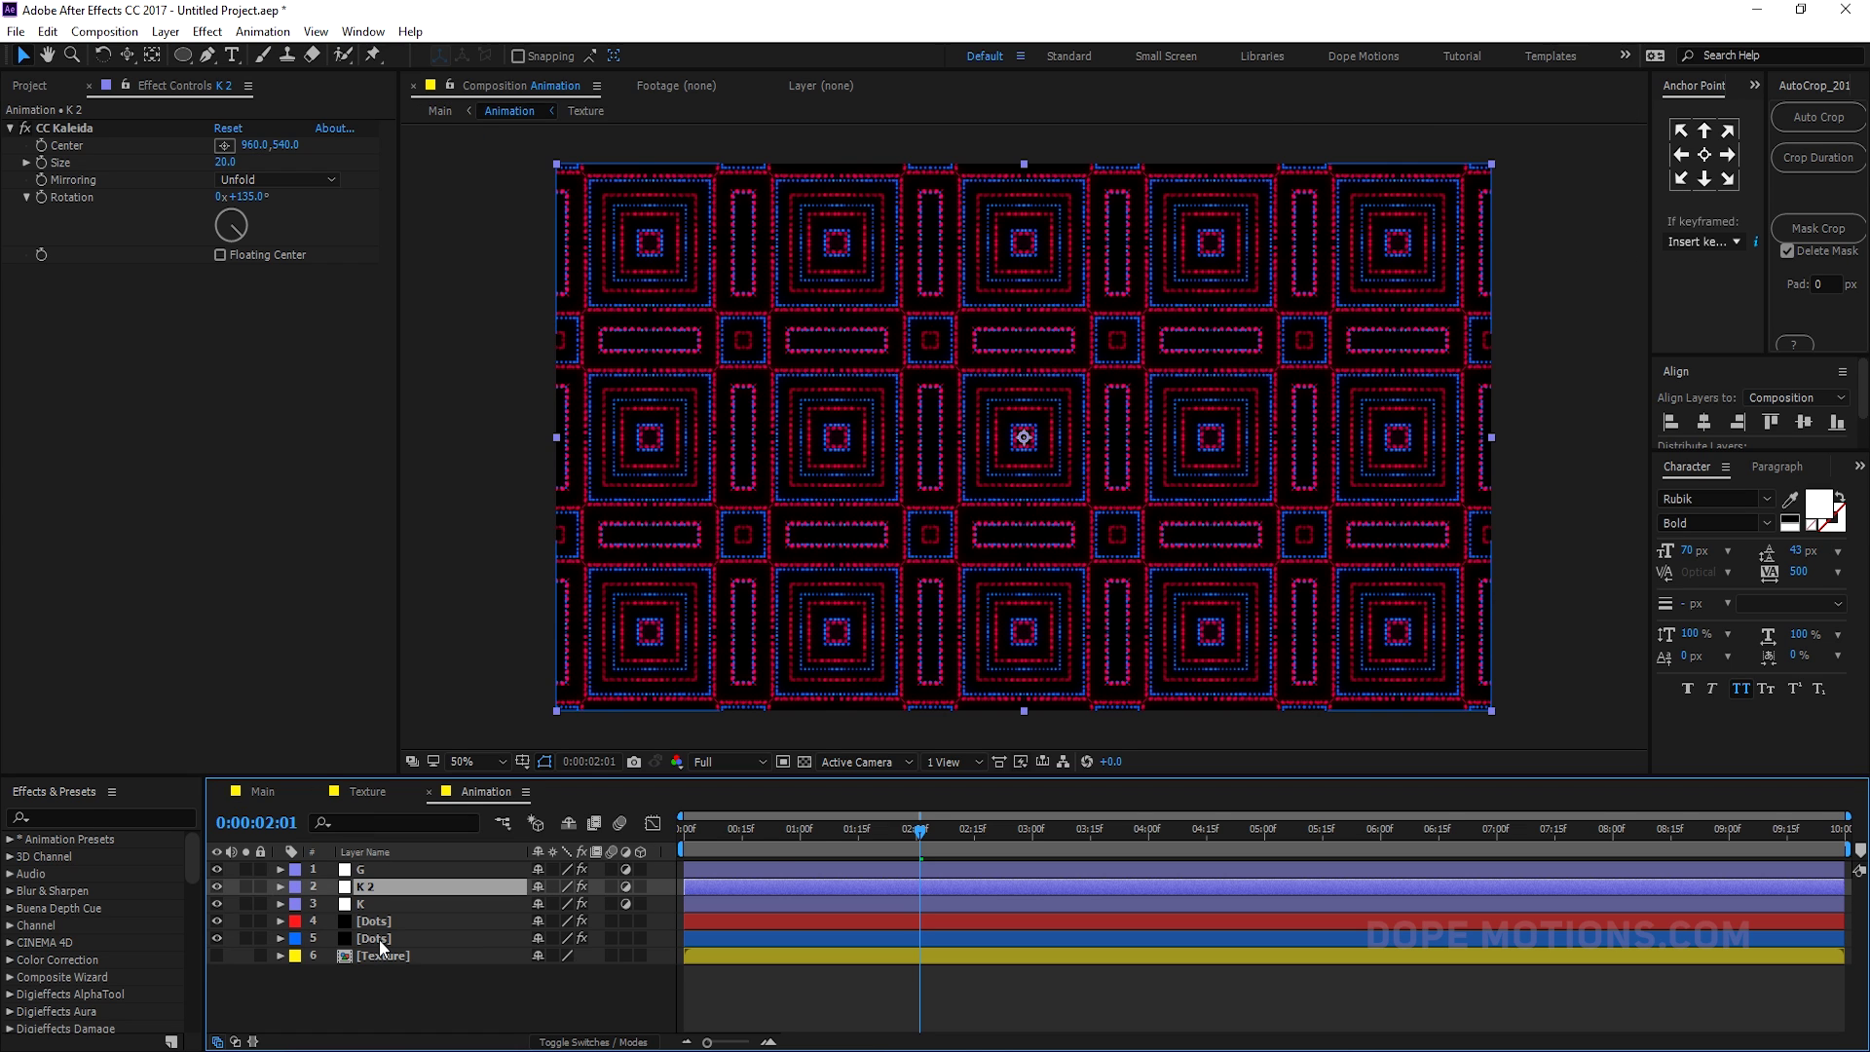
{"action": "left_click", "coordinate": [283, 797]}
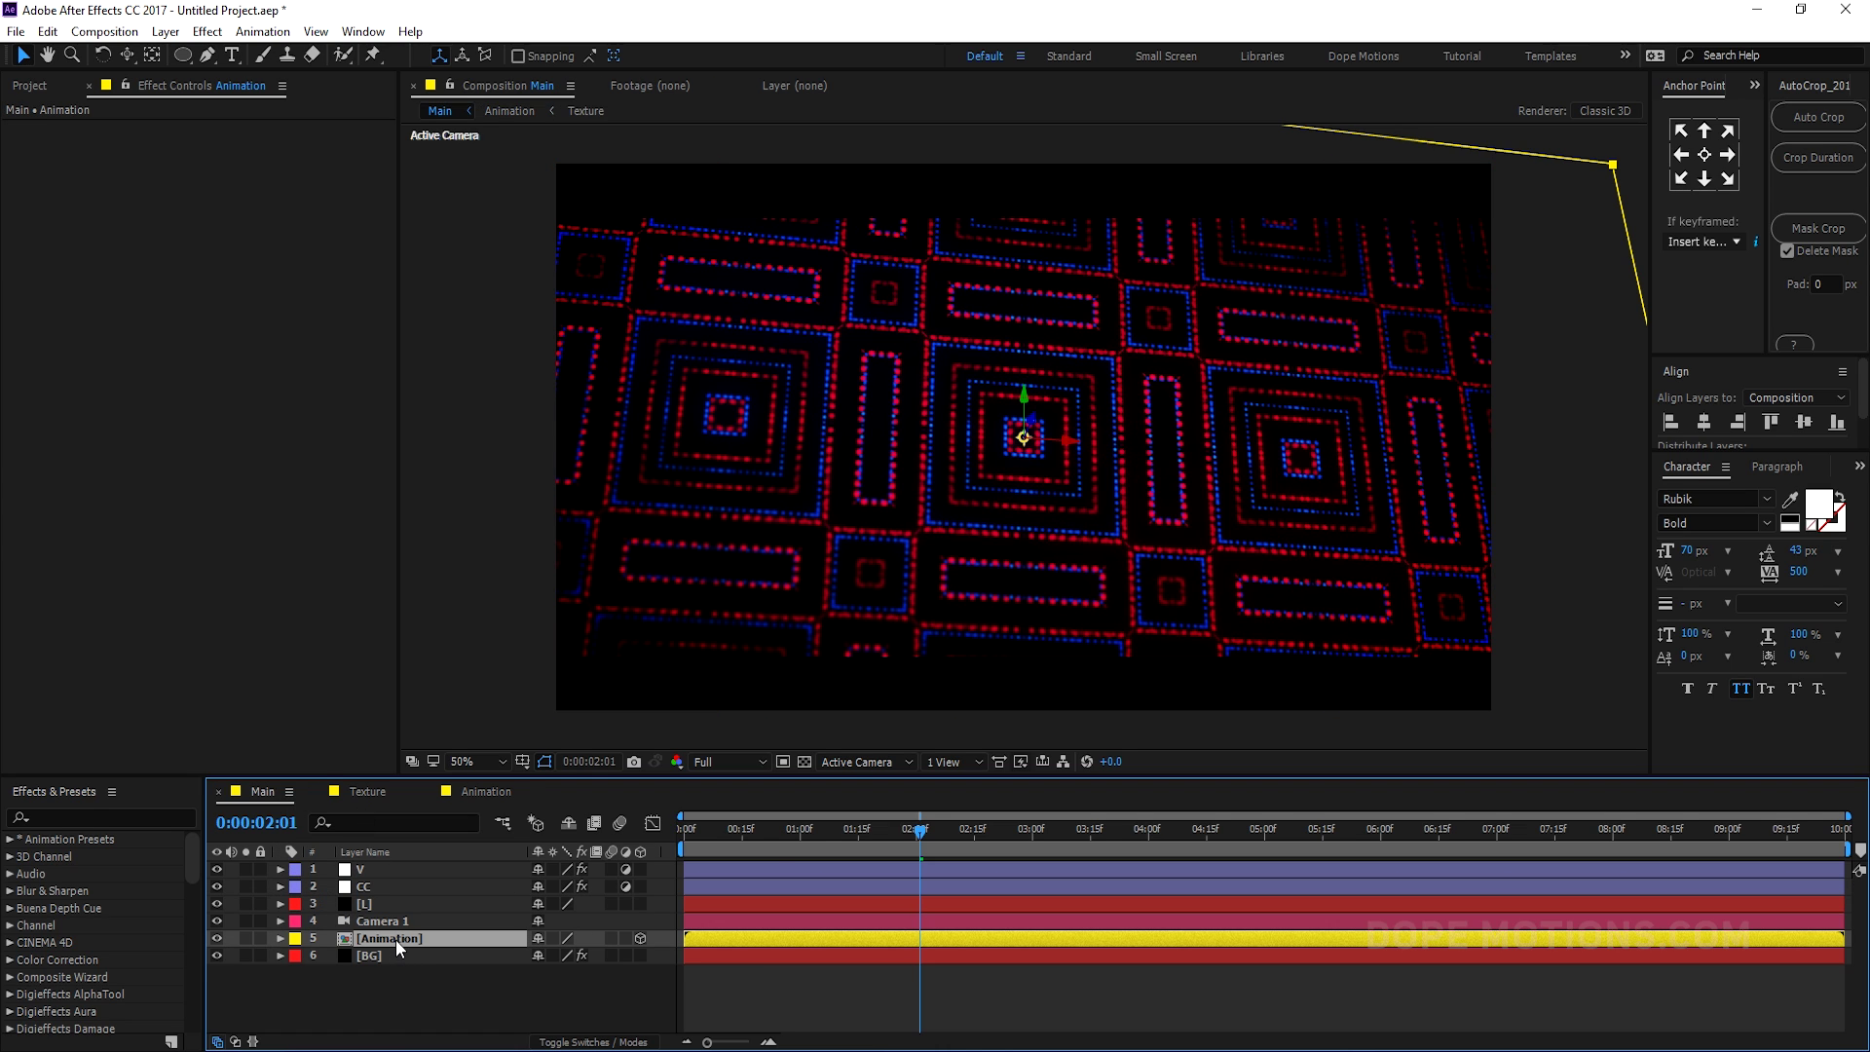
{"action": "left_click", "coordinate": [364, 791]}
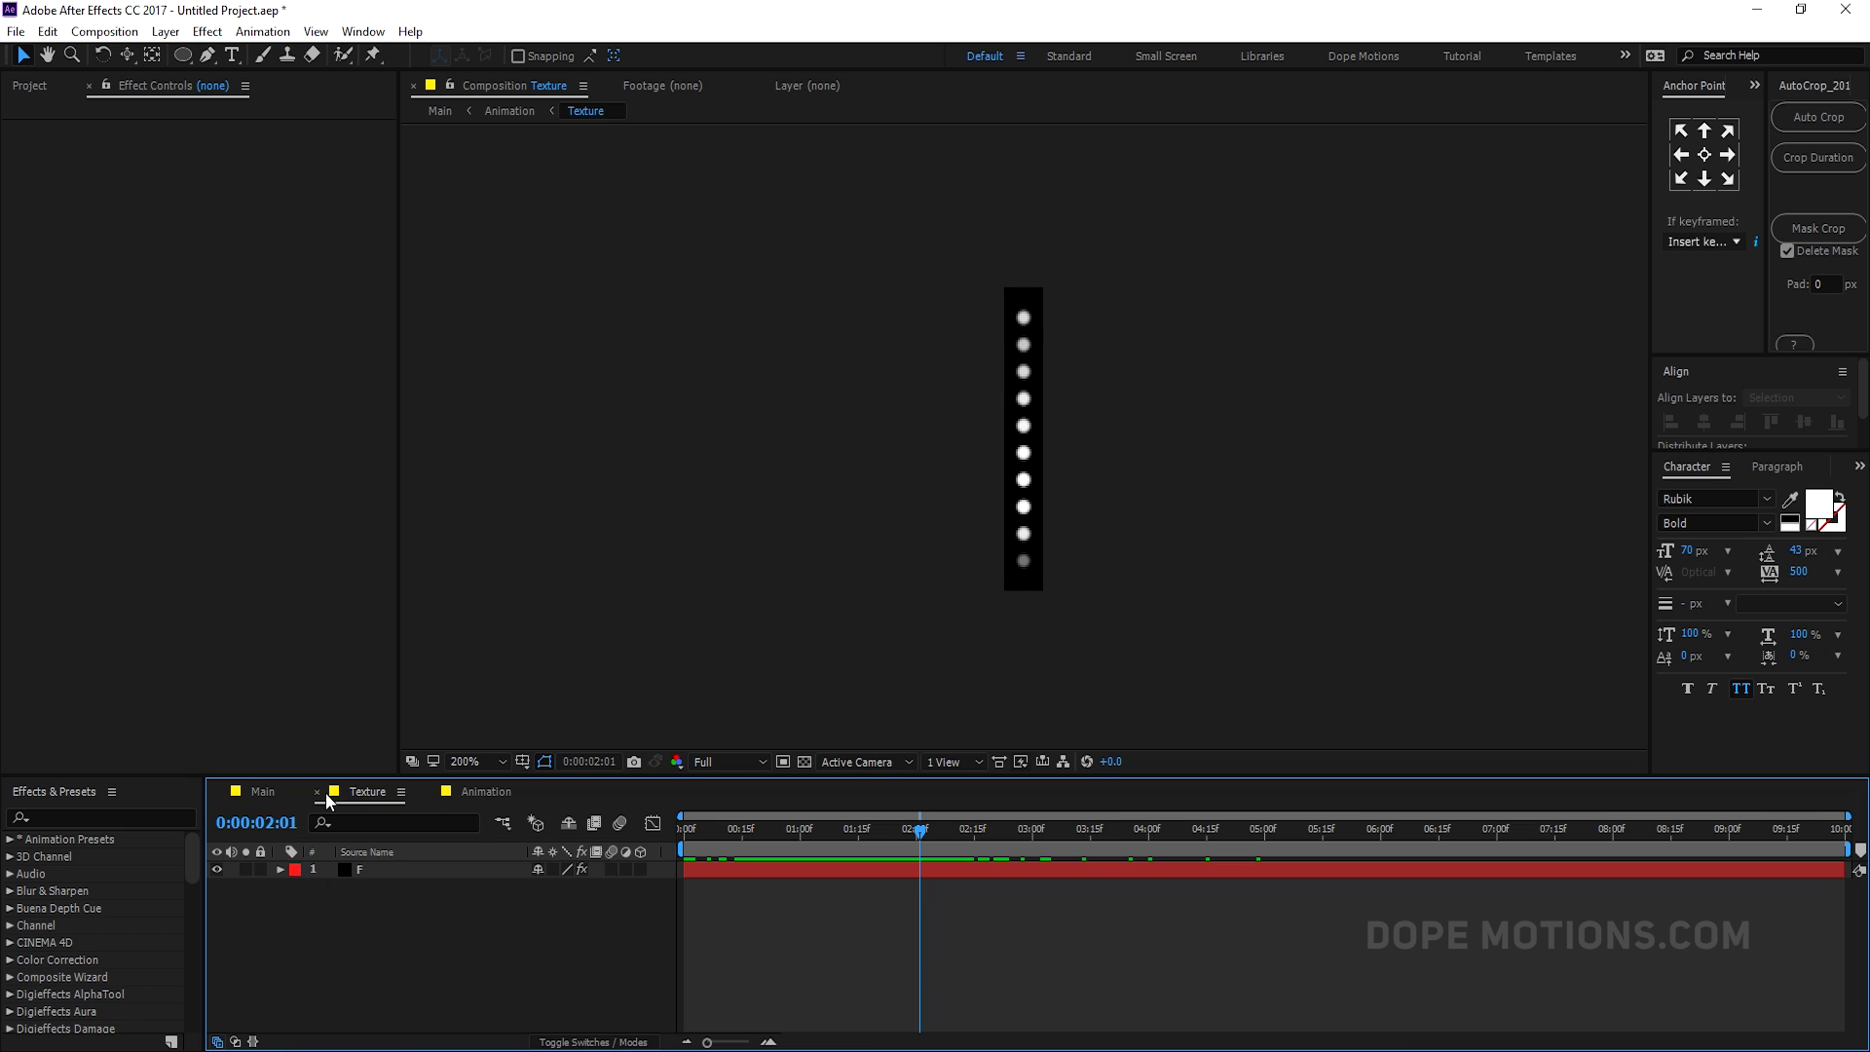
{"action": "left_click", "coordinate": [261, 791]}
{"action": "double_click", "coordinate": [371, 939]}
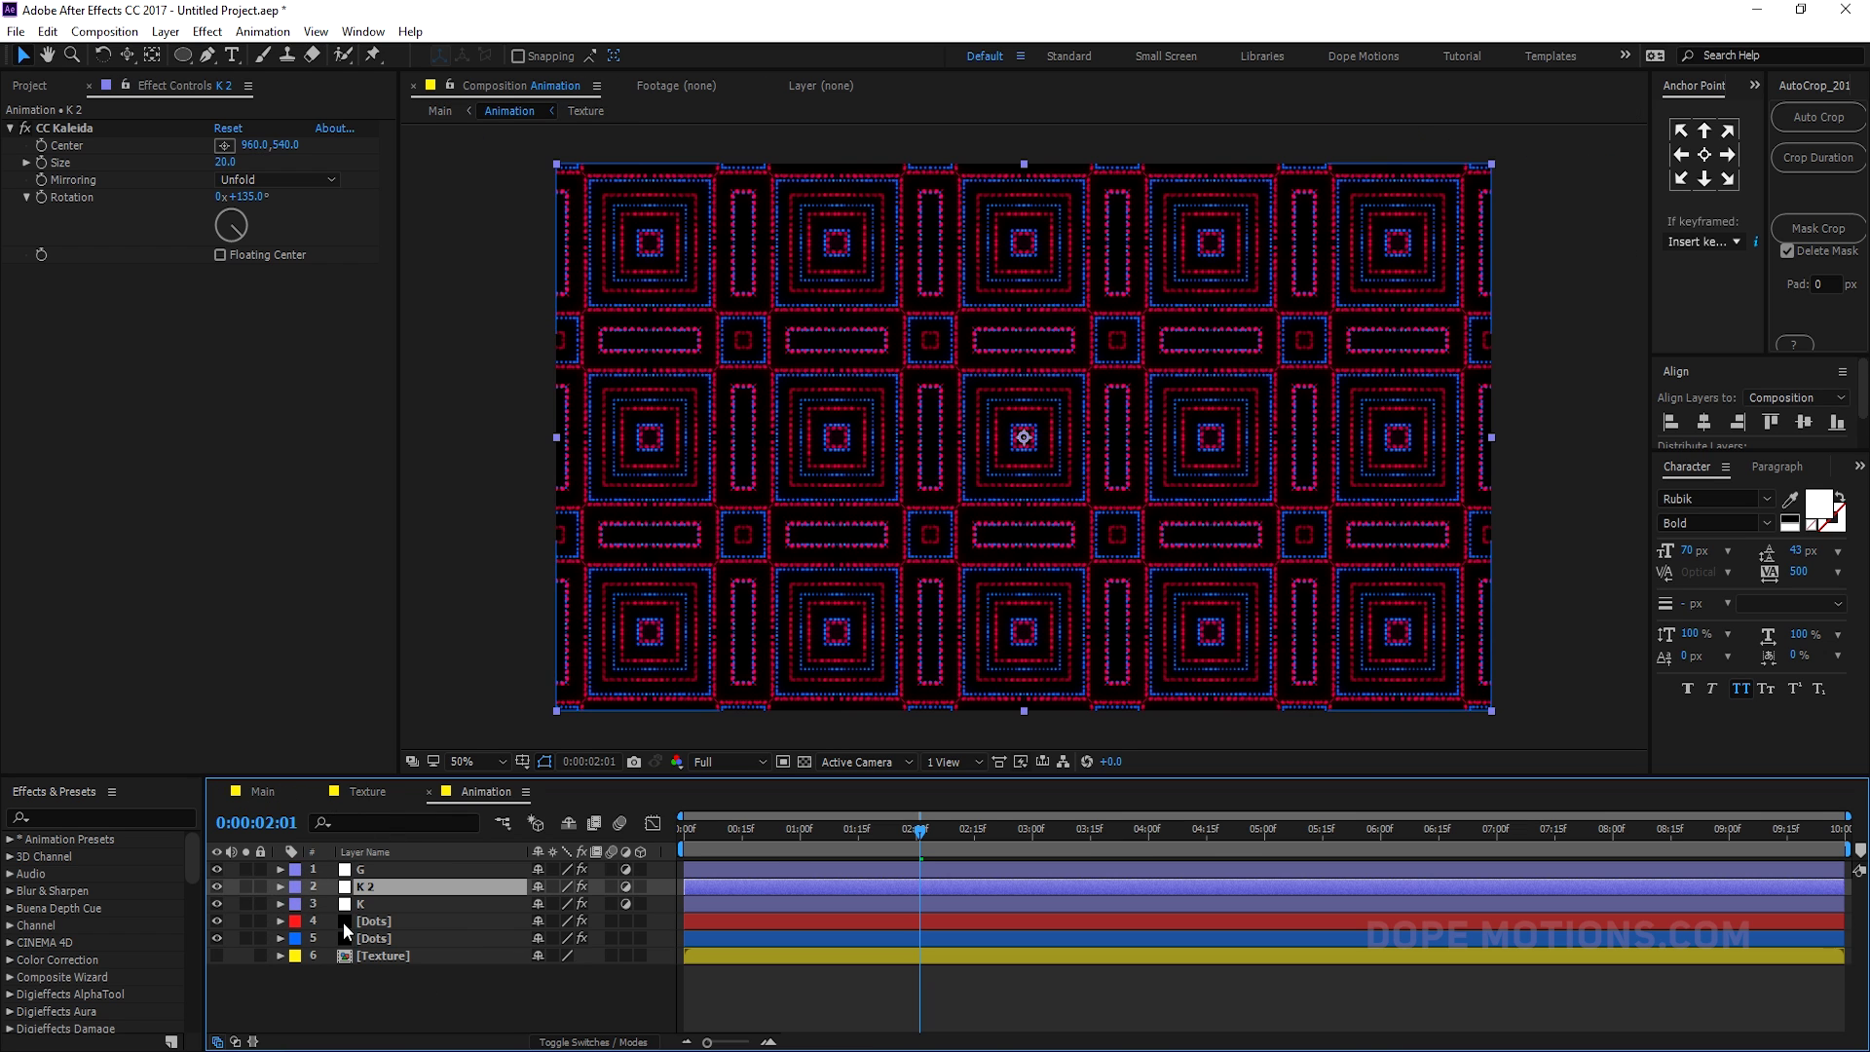
{"action": "left_click", "coordinate": [217, 868]}
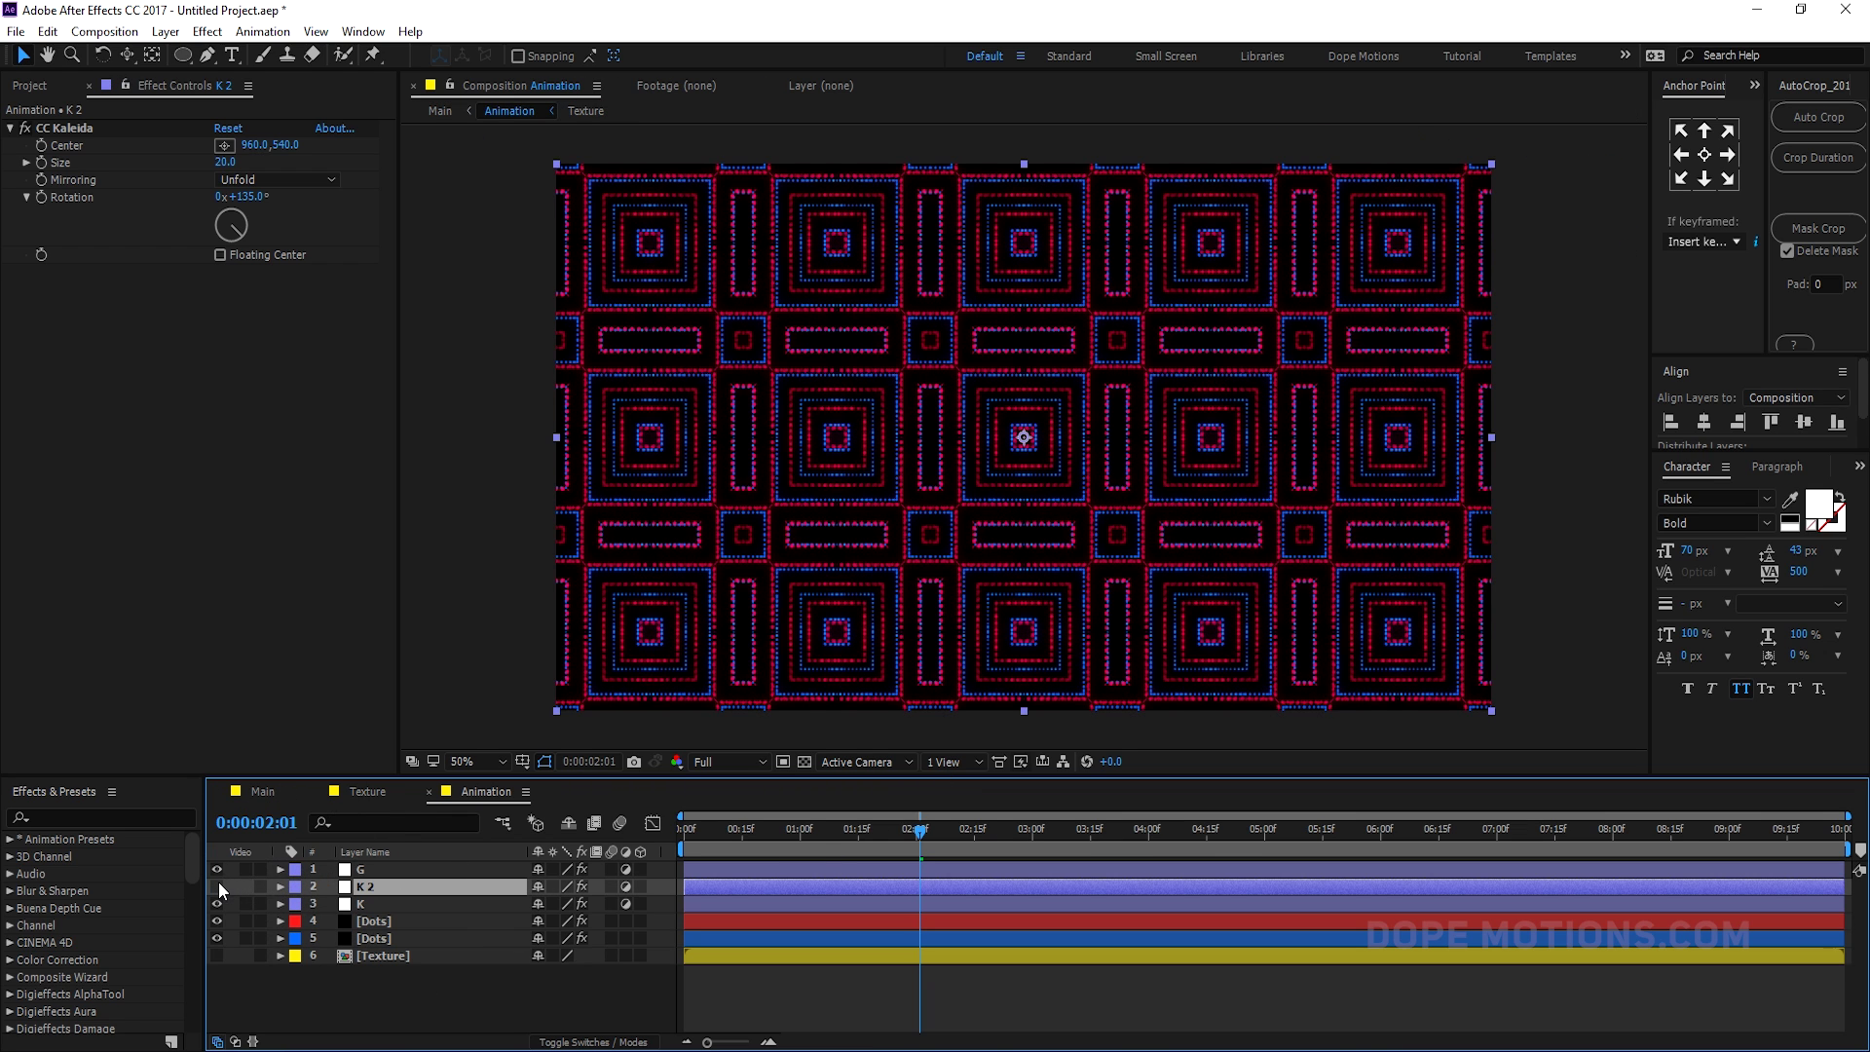
{"action": "left_click", "coordinate": [218, 887]}
{"action": "left_click", "coordinate": [261, 791]}
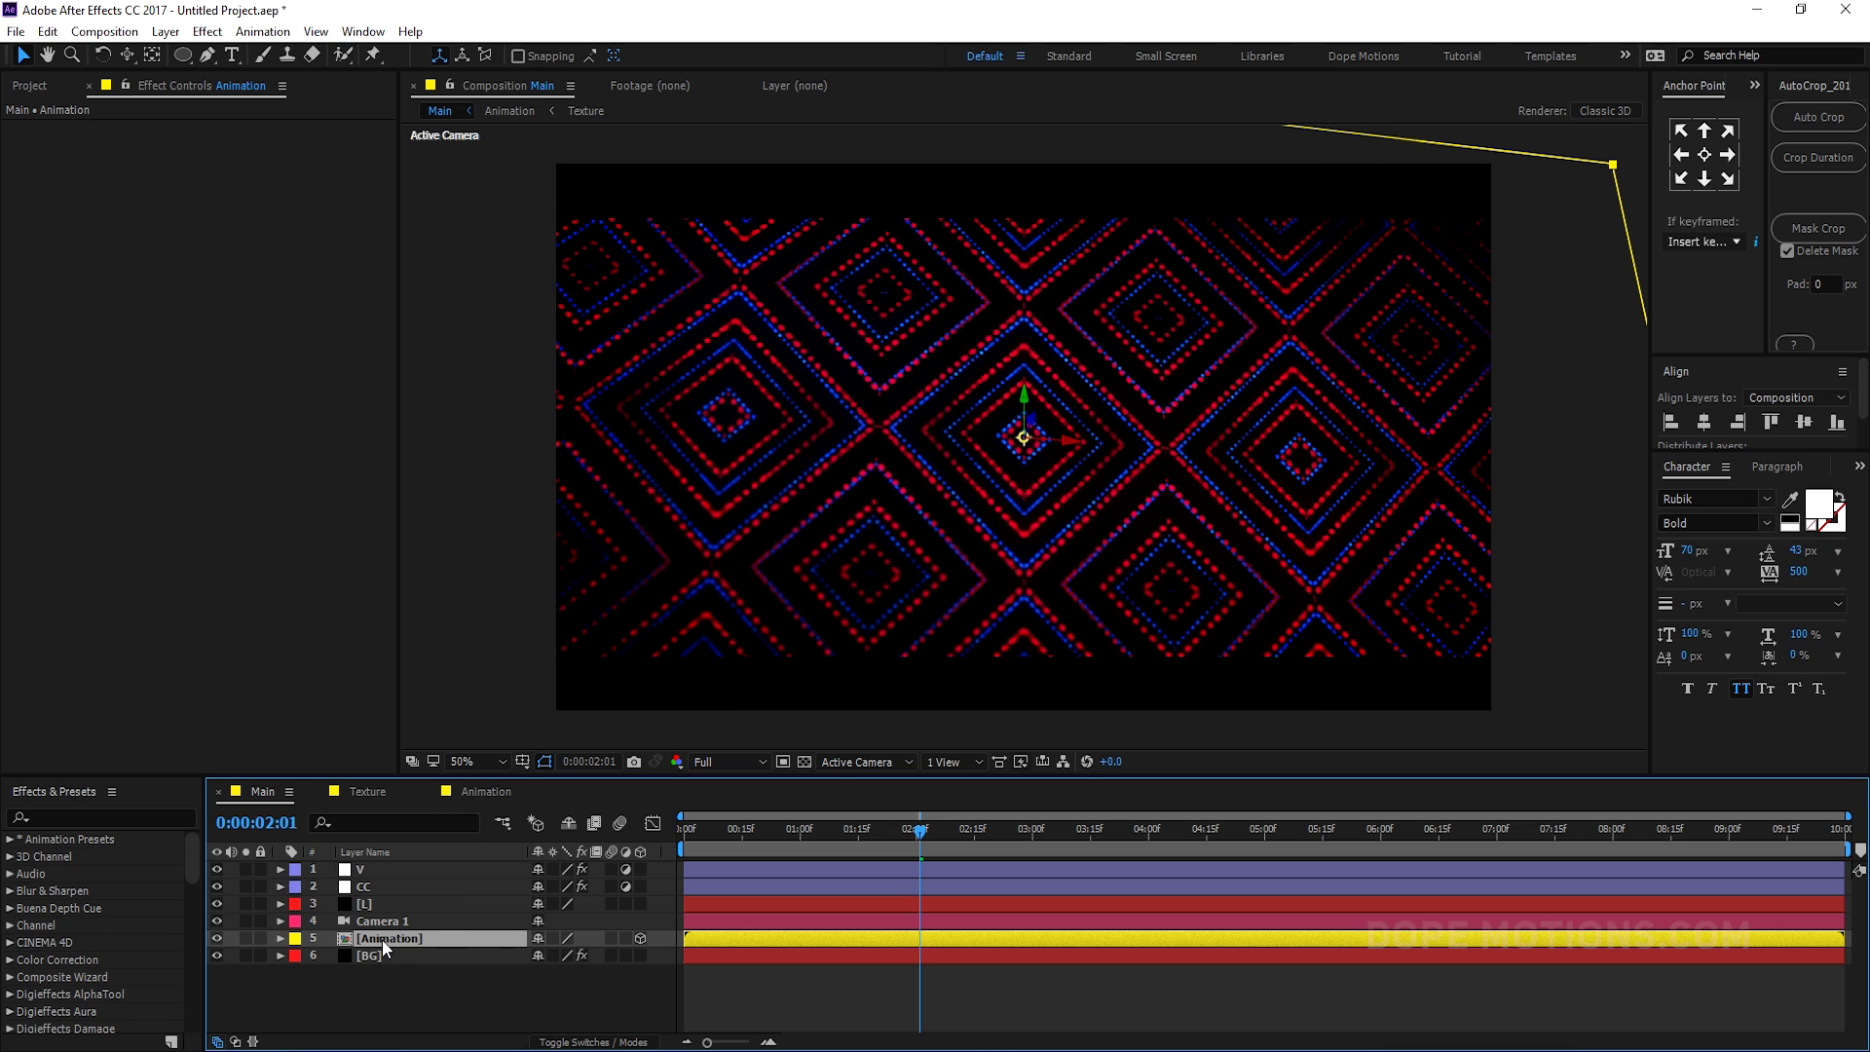
- Duplicate the [Animation] layer, push the copy back in Z, and set its opacity to 10%
{"action": "key", "text": "ctrl+d"}
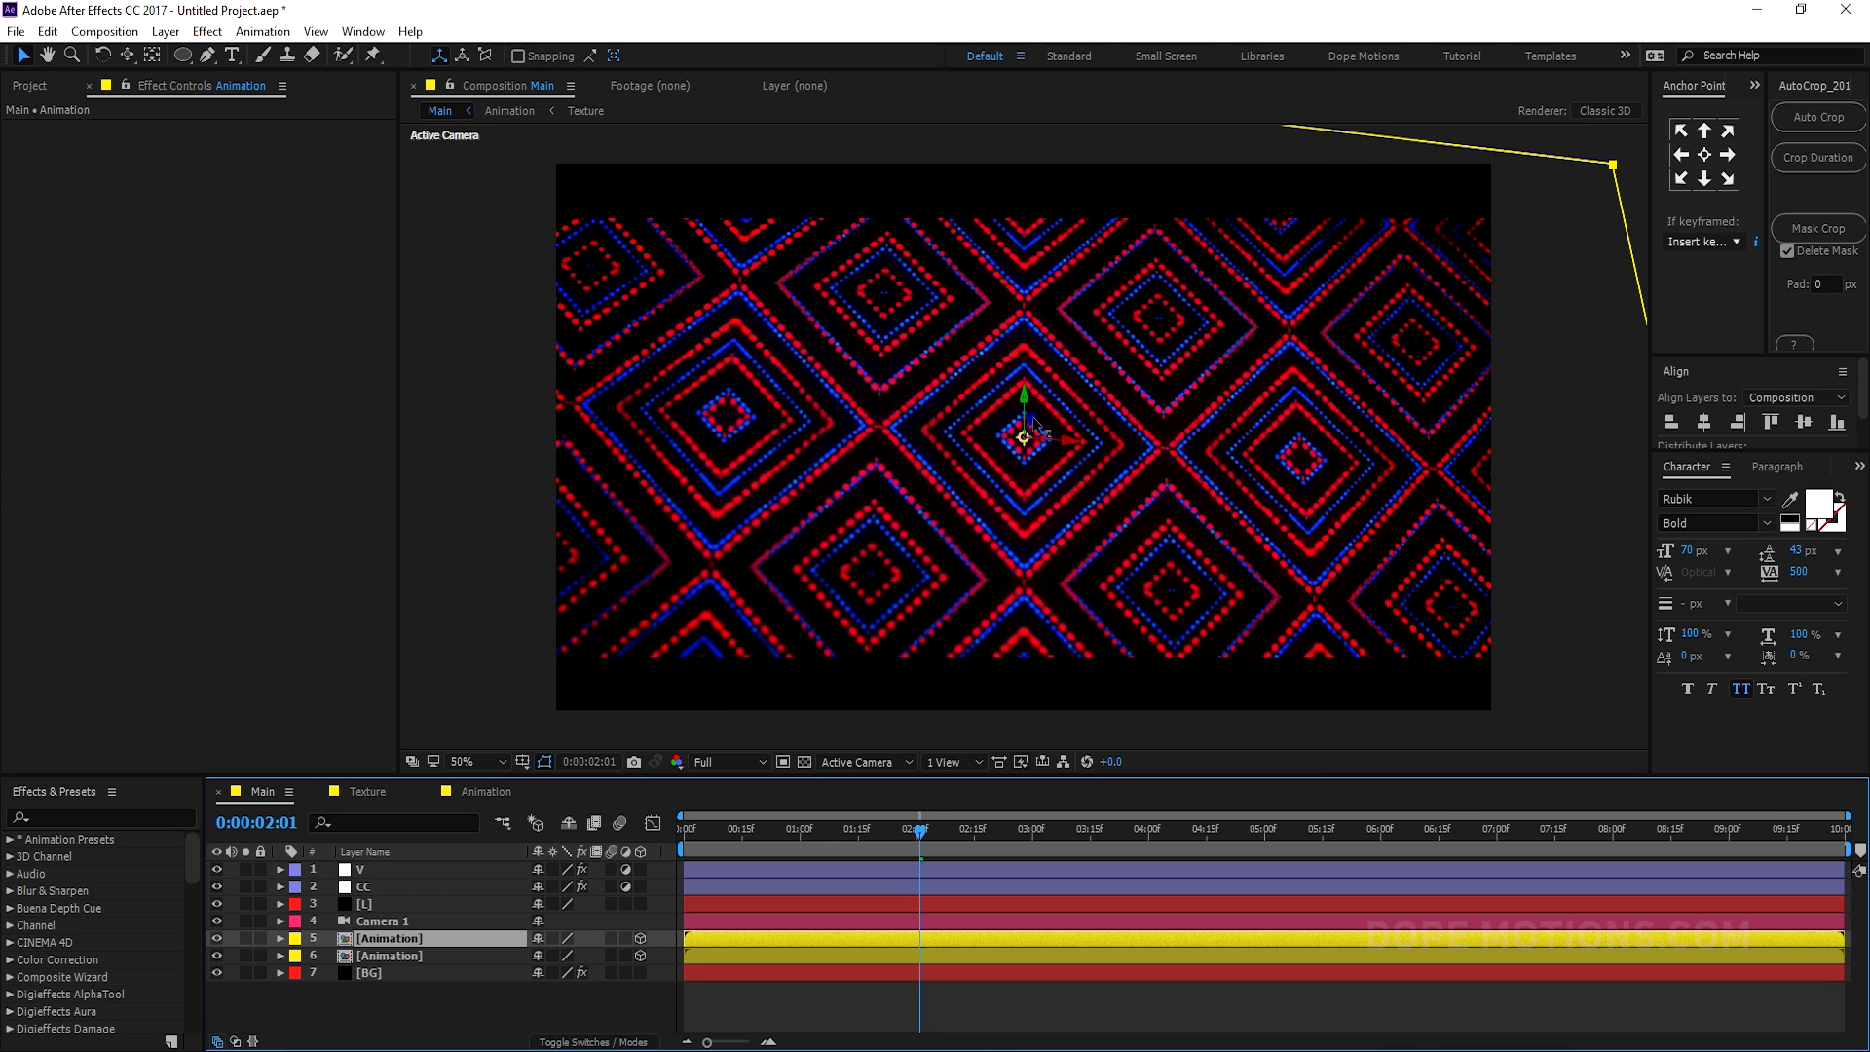
{"action": "left_click_drag", "start_coordinate": [1035, 419], "coordinate": [1001, 528]}
{"action": "key", "text": "t"}
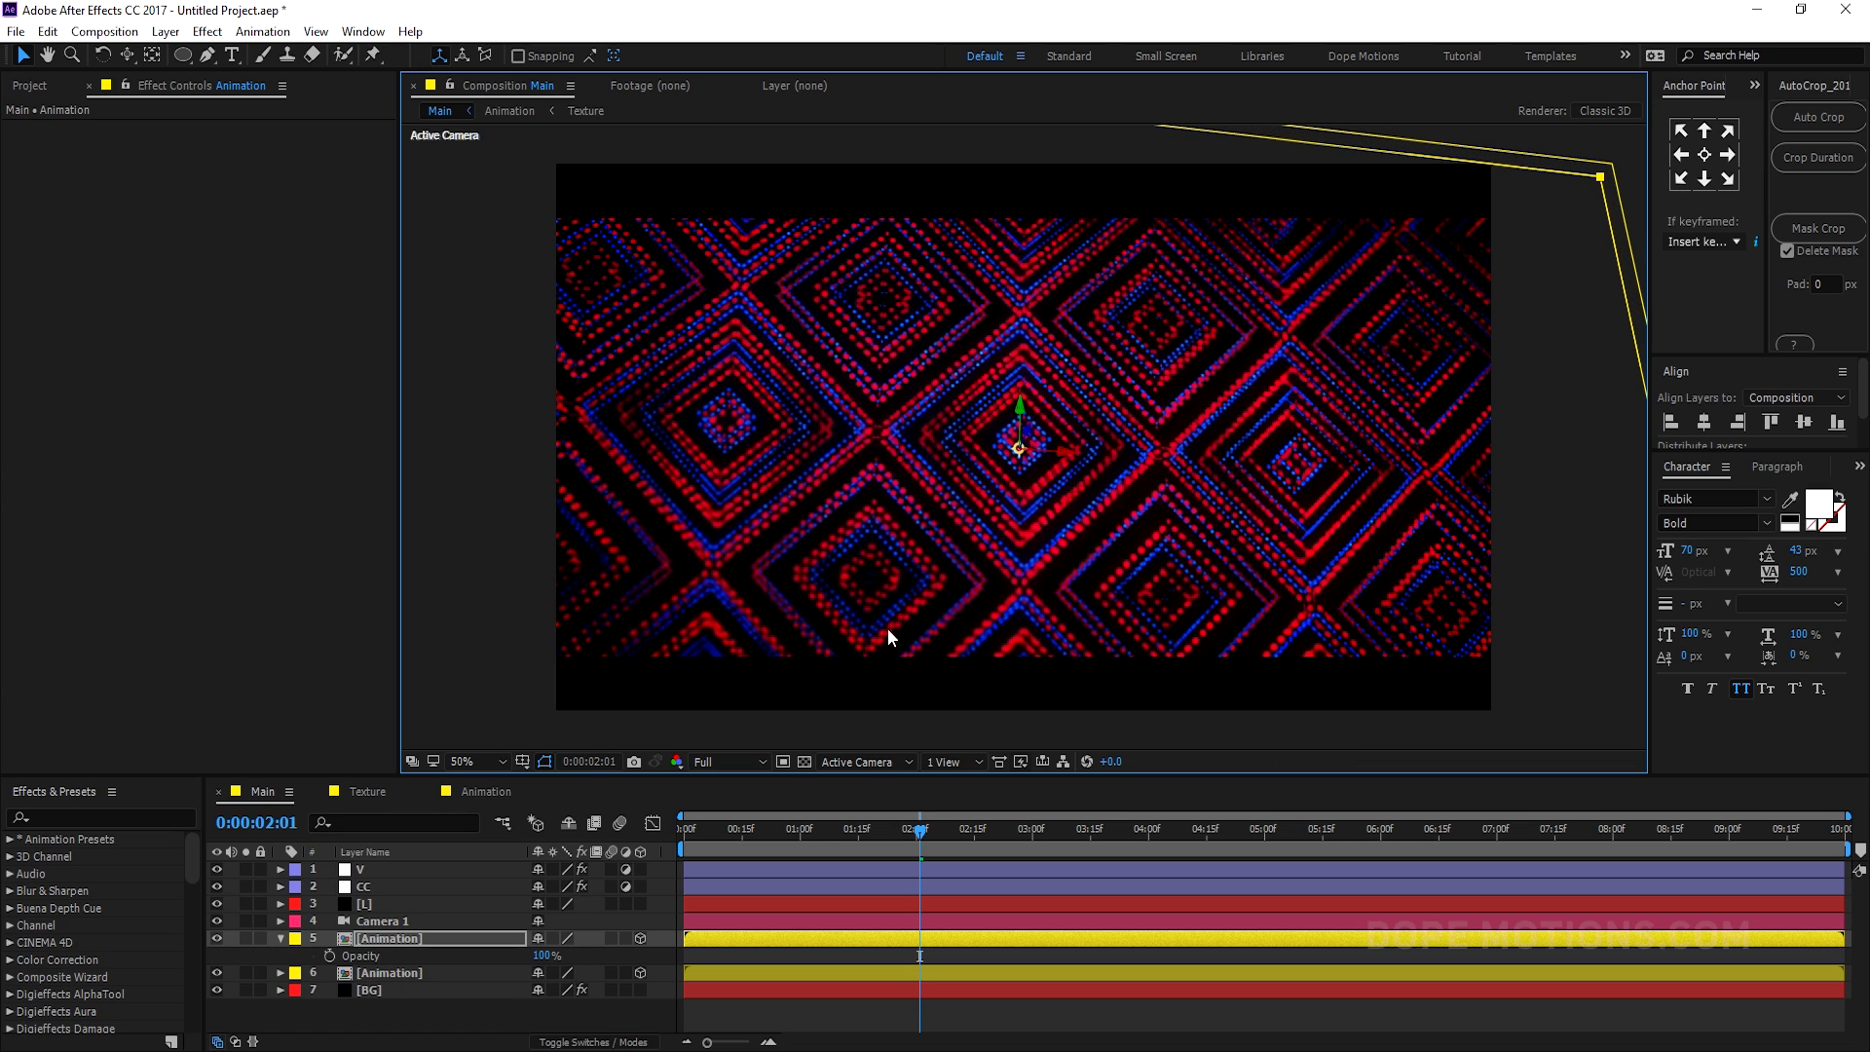
{"action": "left_click", "coordinate": [546, 955]}
{"action": "type", "text": "1"}
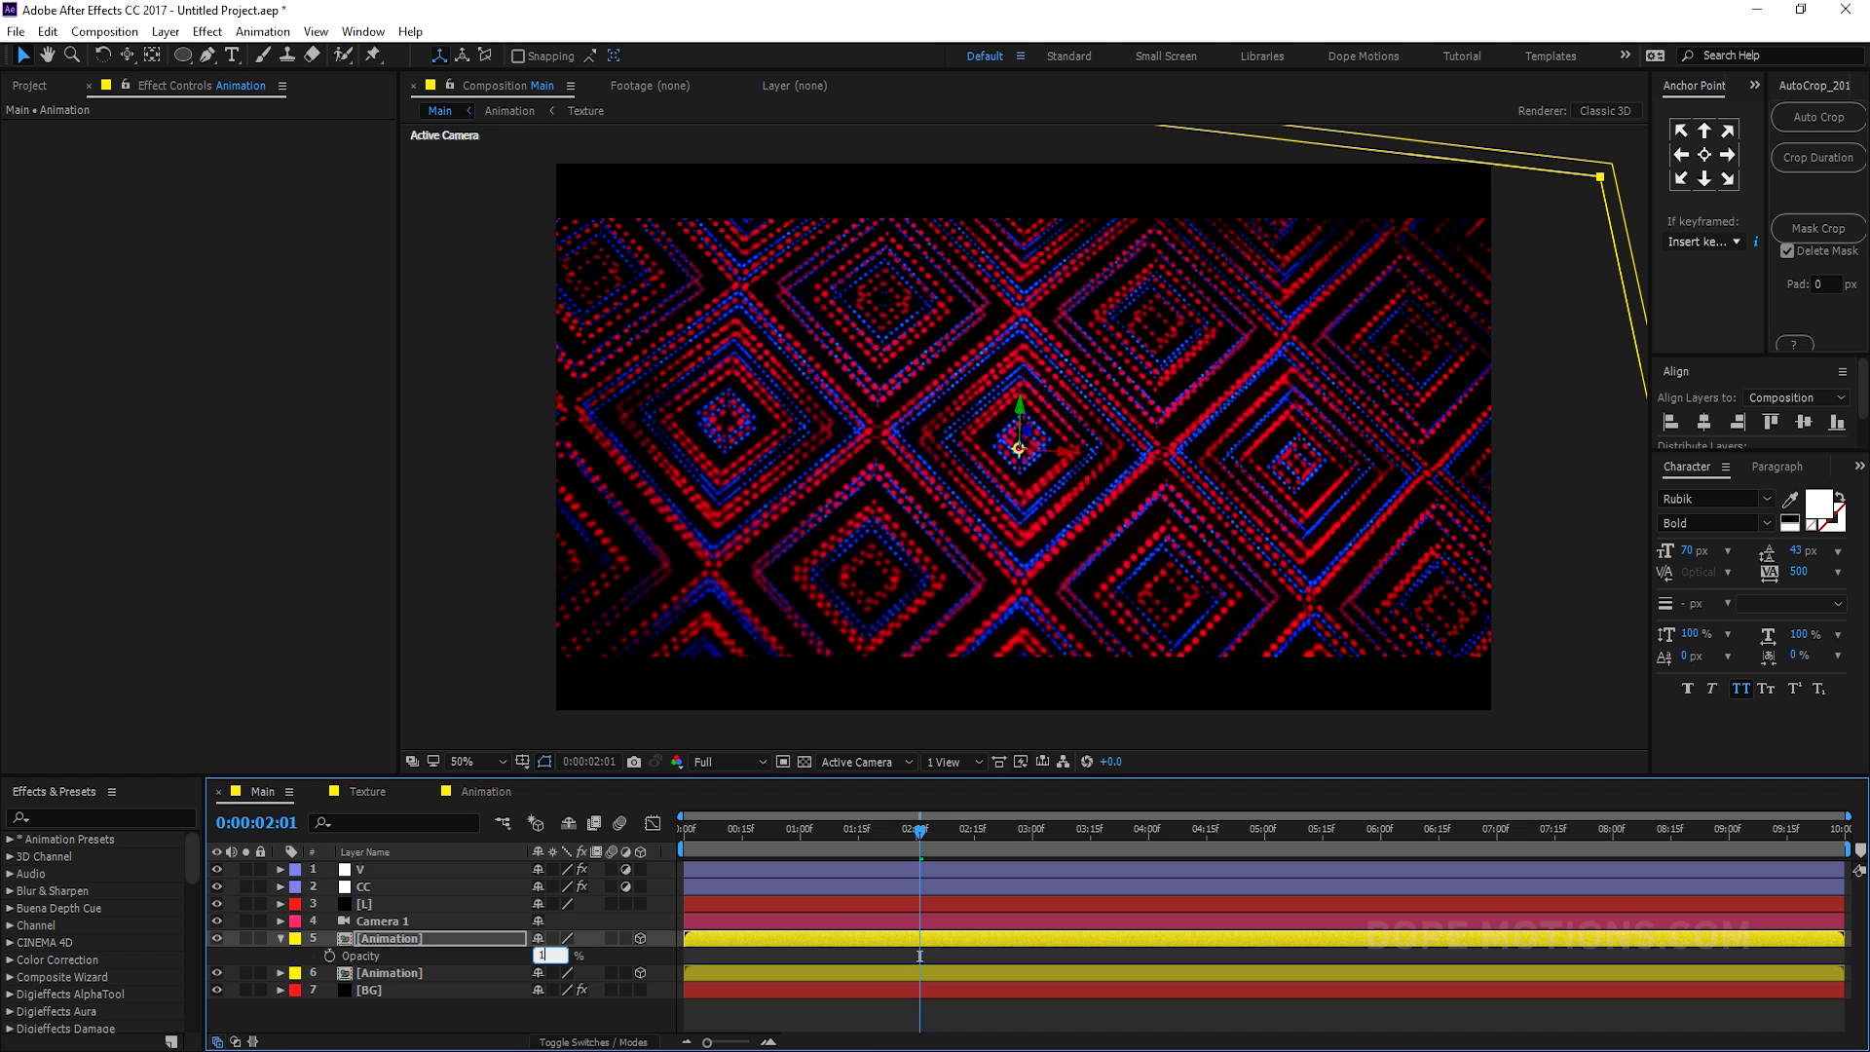
{"action": "type", "text": "0"}
{"action": "key", "text": "Return"}
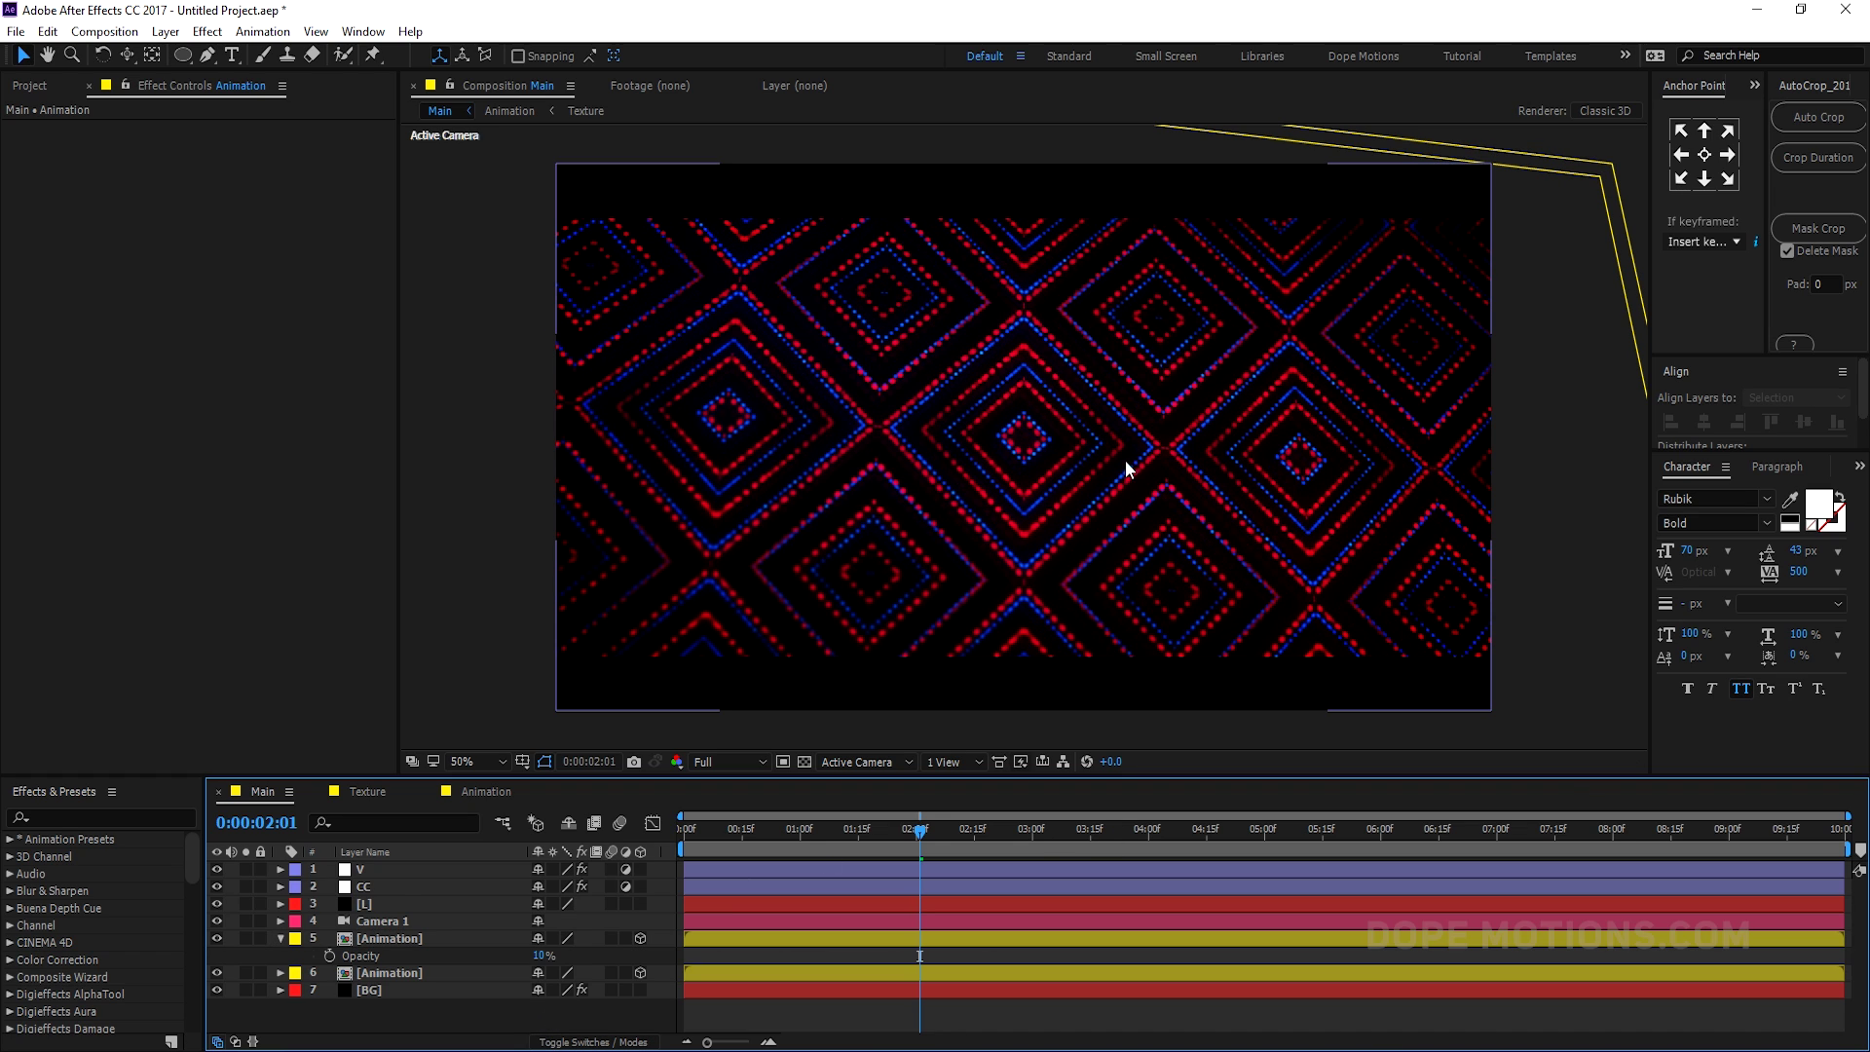
- Try the copy's opacity at 15% and 20%, then settle on 25%
{"action": "key", "text": "period"}
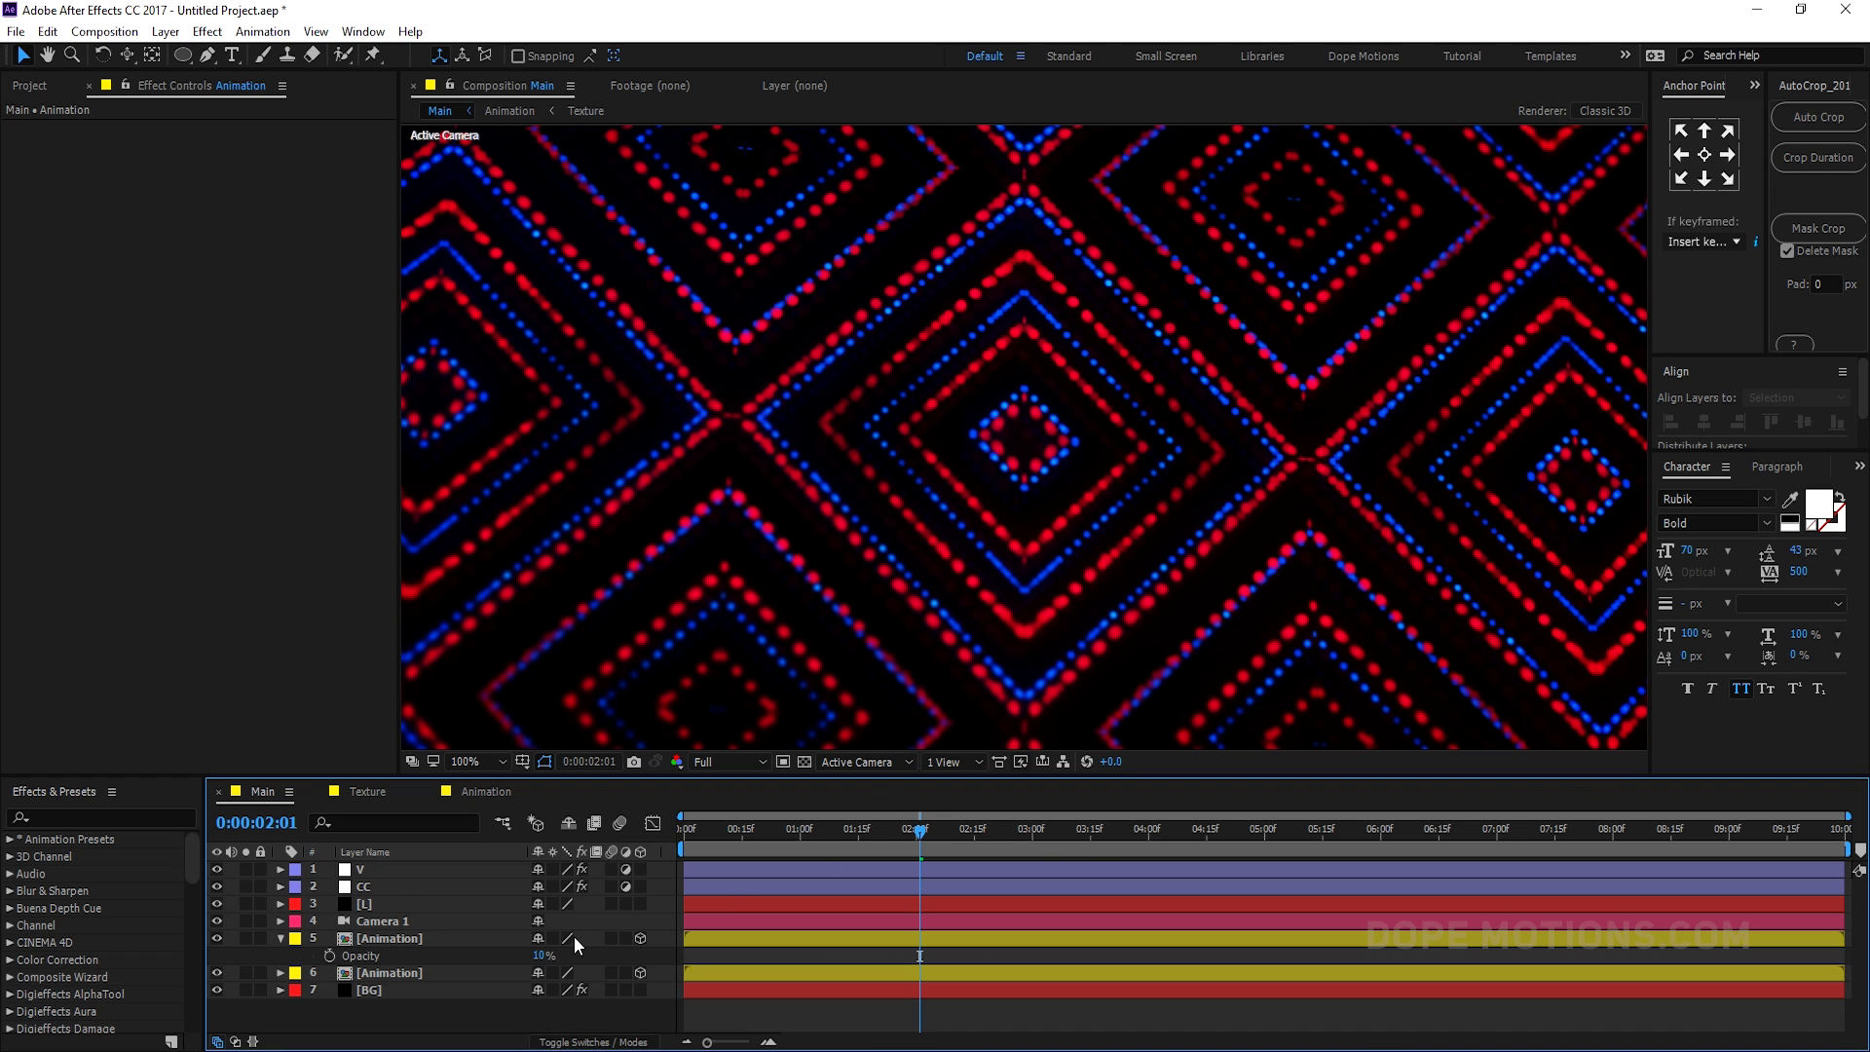
{"action": "left_click", "coordinate": [541, 956]}
{"action": "type", "text": "15"}
{"action": "key", "text": "Return"}
{"action": "left_click", "coordinate": [540, 956]}
{"action": "type", "text": "20"}
{"action": "key", "text": "Return"}
{"action": "key", "text": "comma"}
{"action": "key", "text": "comma"}
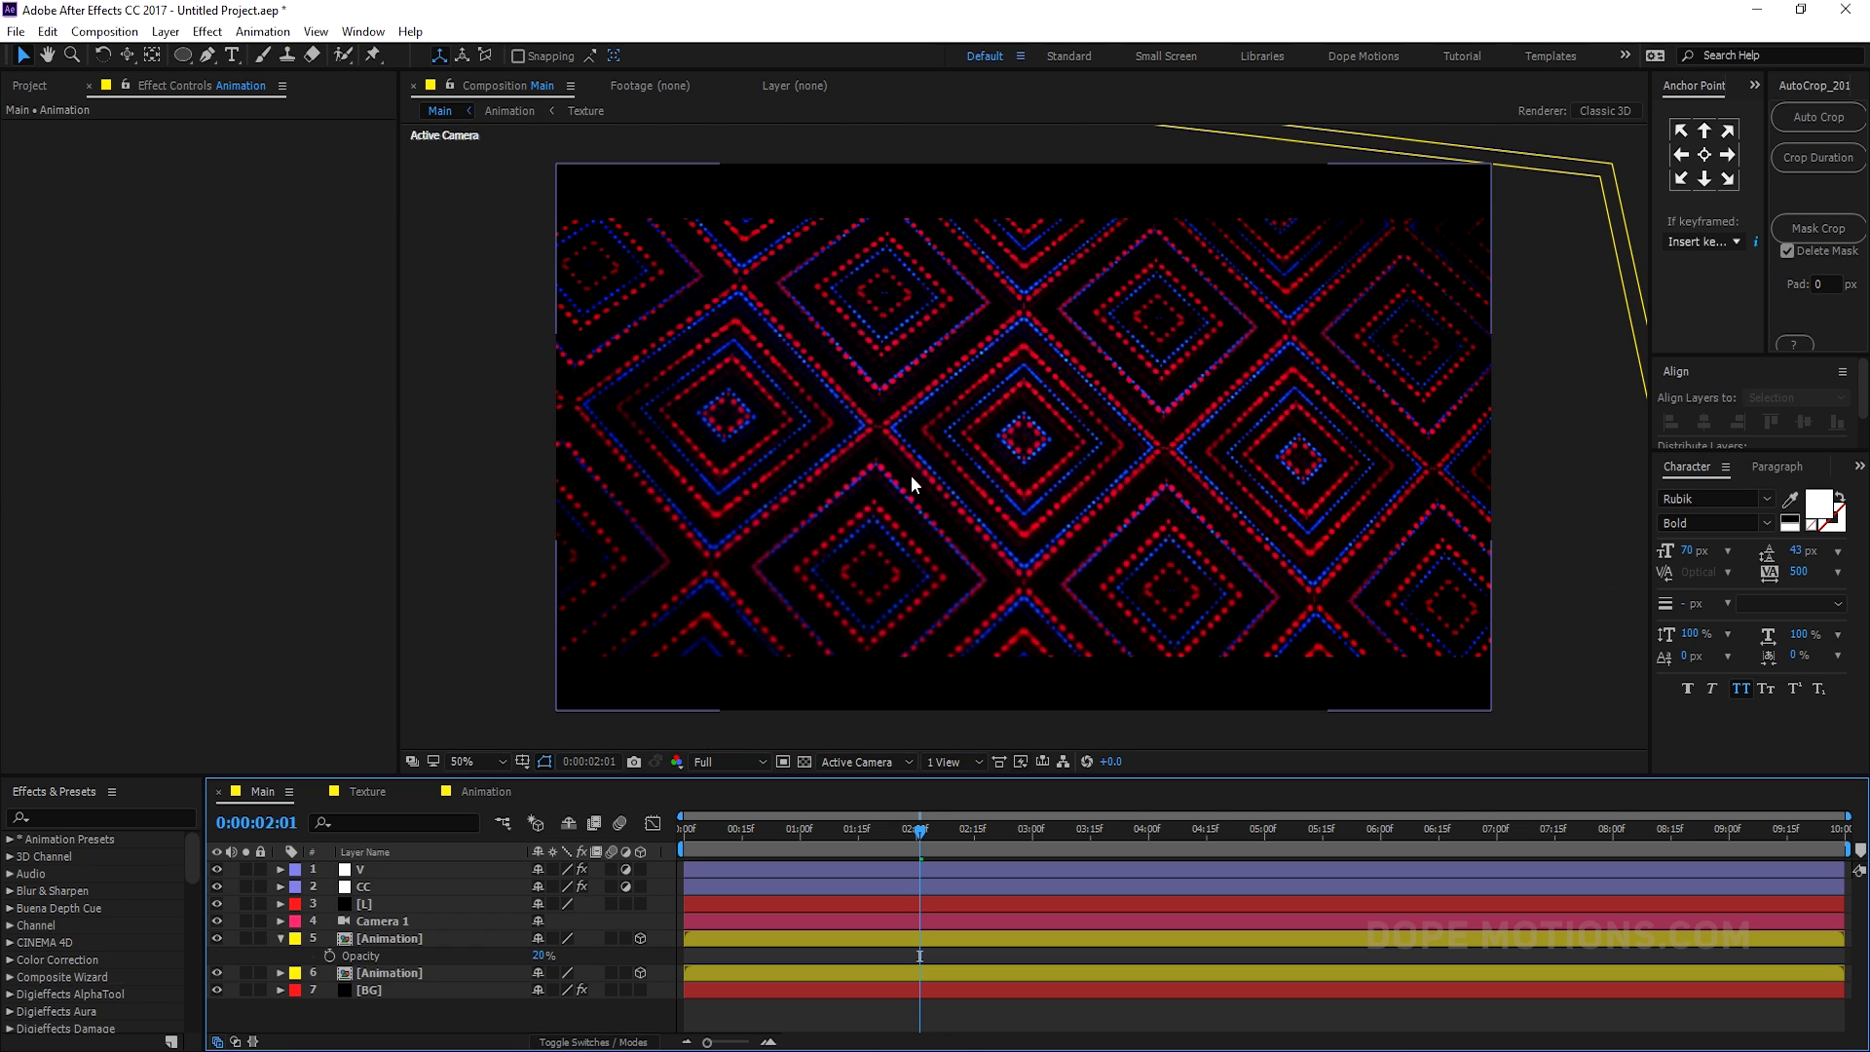
{"action": "left_click", "coordinate": [539, 955]}
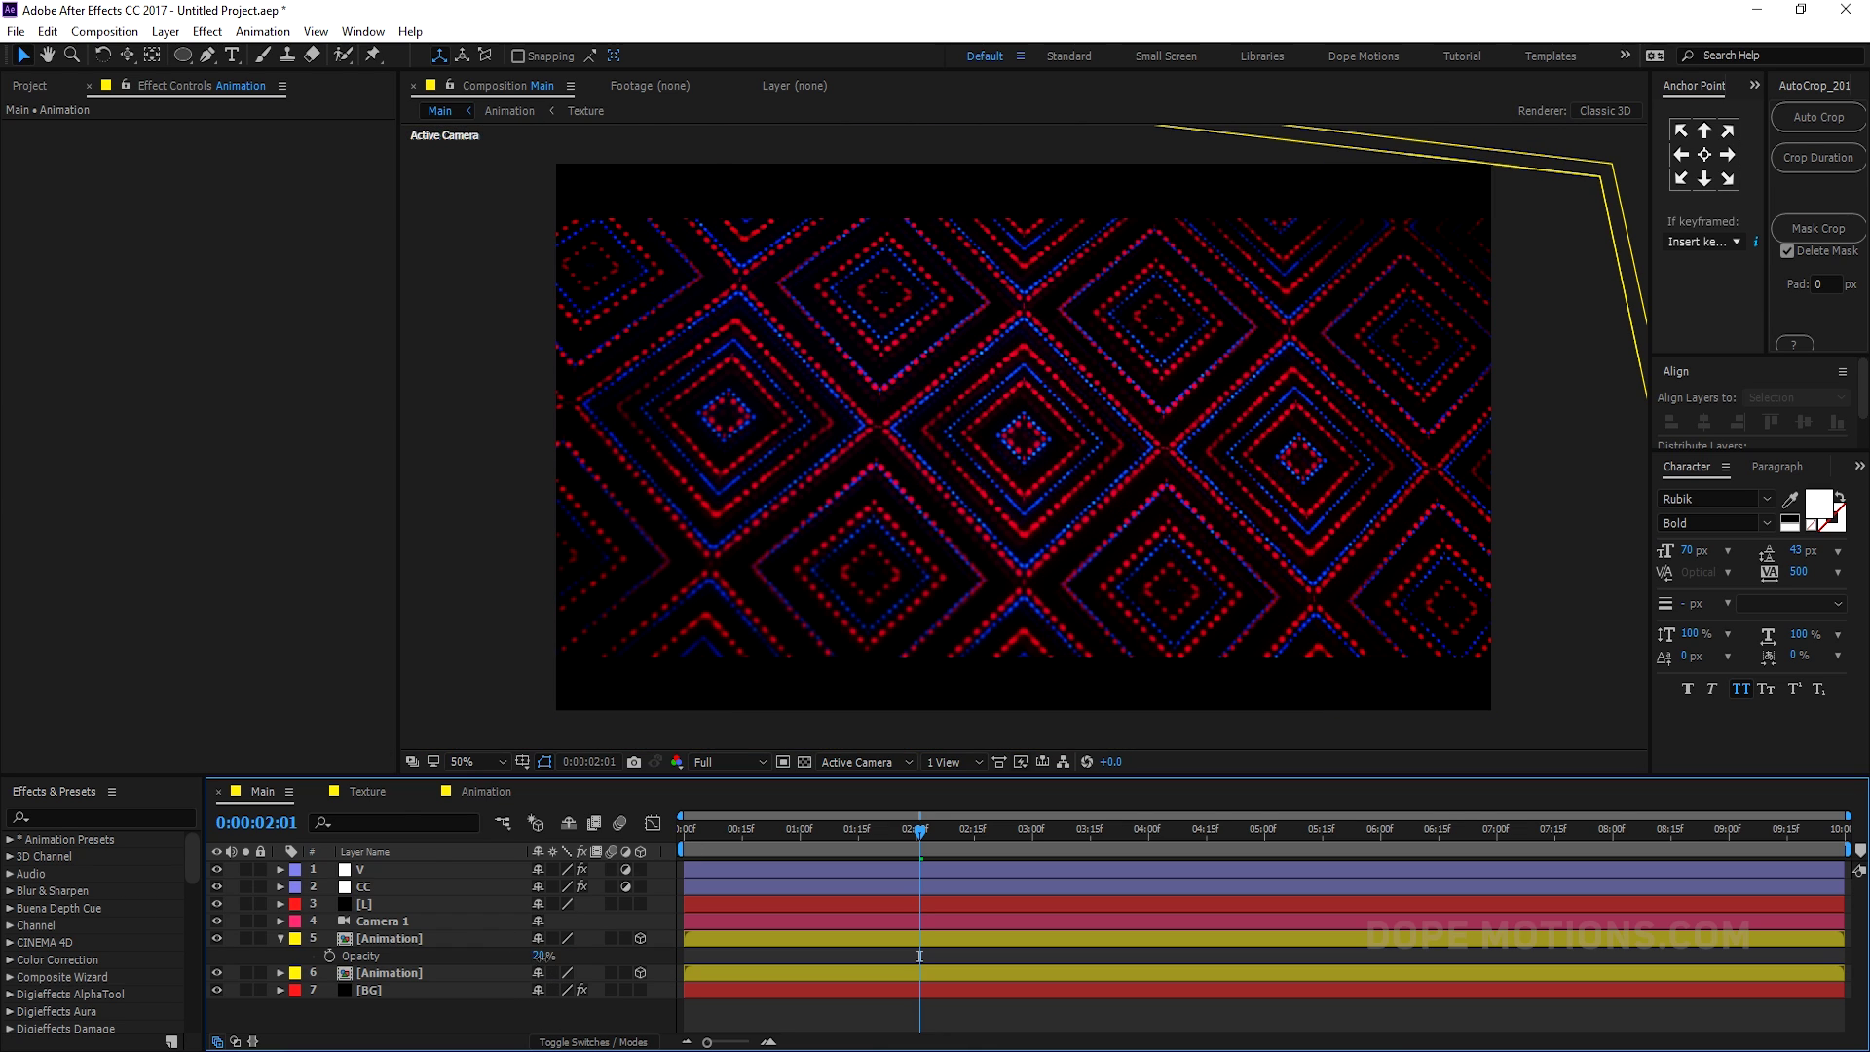
{"action": "type", "text": "25"}
{"action": "key", "text": "Return"}
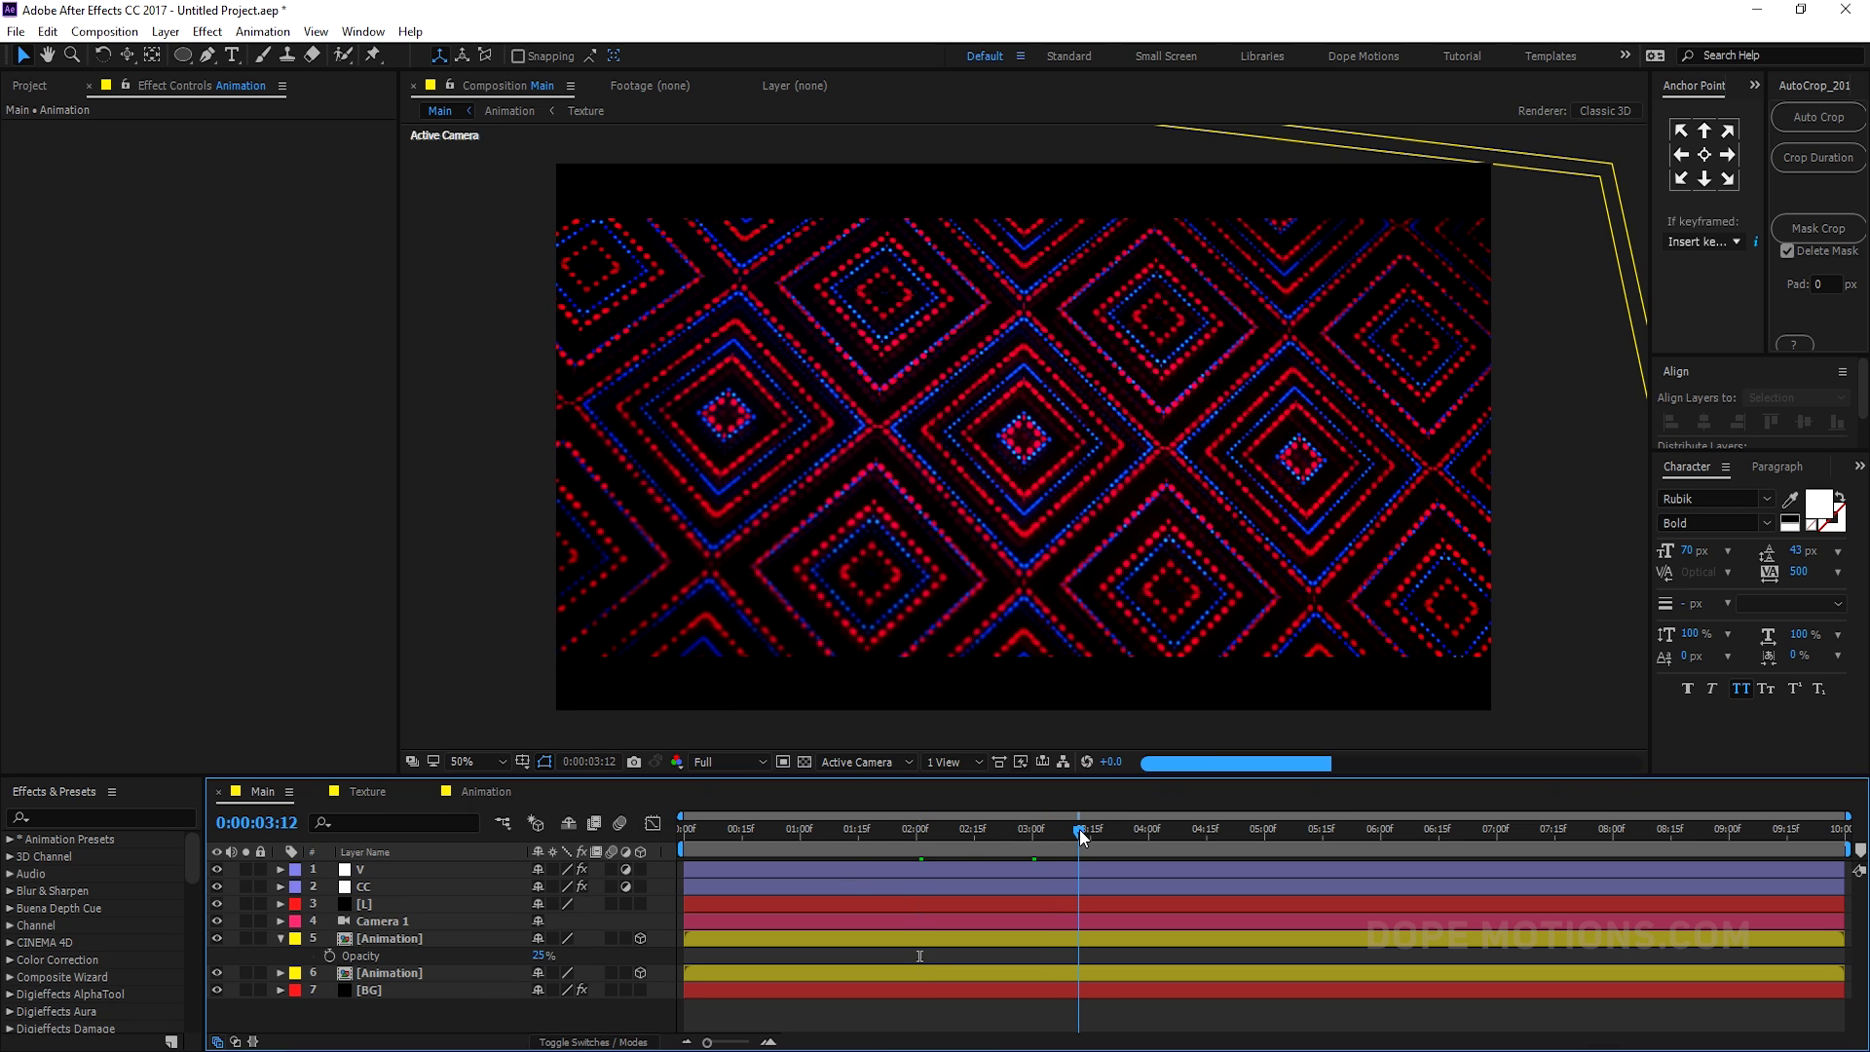
{"action": "left_click_drag", "start_coordinate": [1081, 836], "coordinate": [1201, 836]}
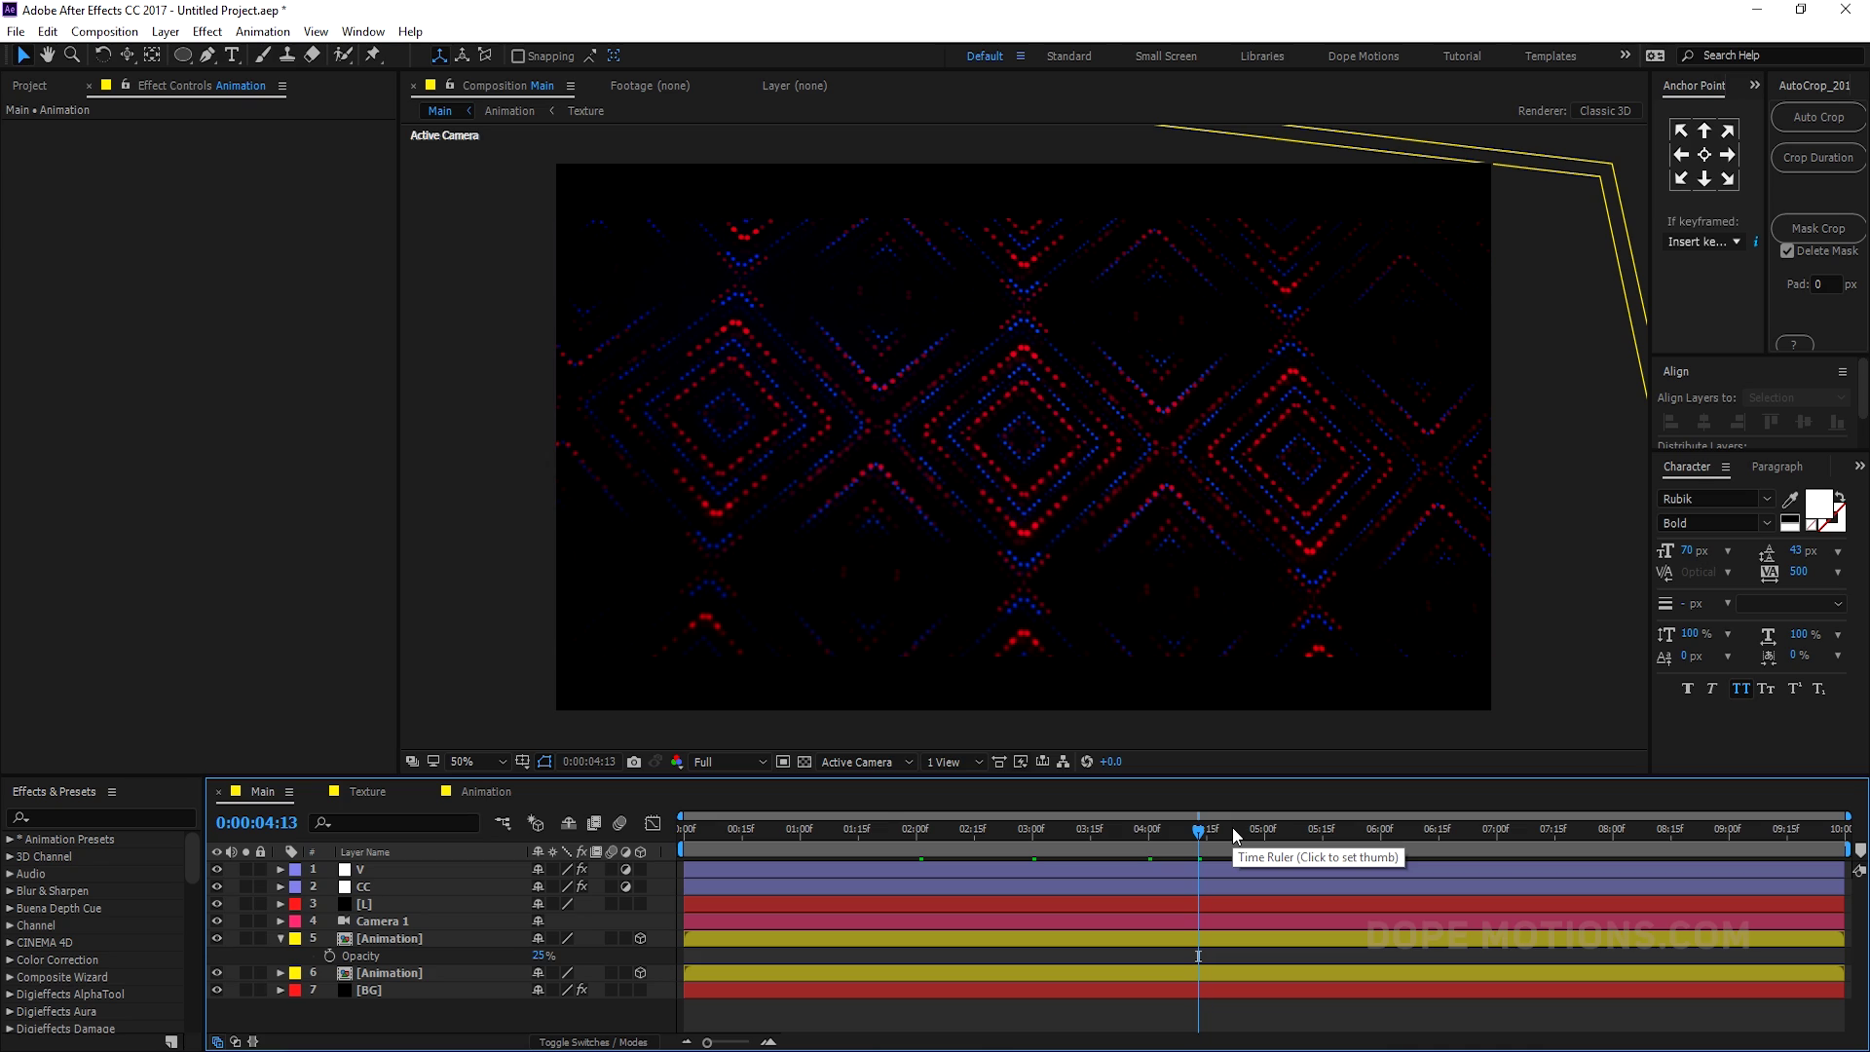